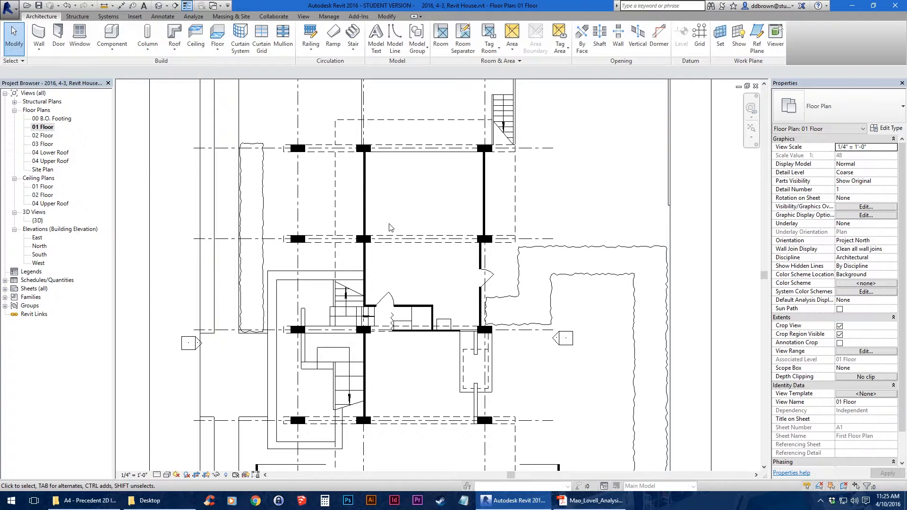
Measure the thickness of the solid vertical wall in the imported plan, just below the upper column
scroll(399, 230, "up", 2)
key("w")
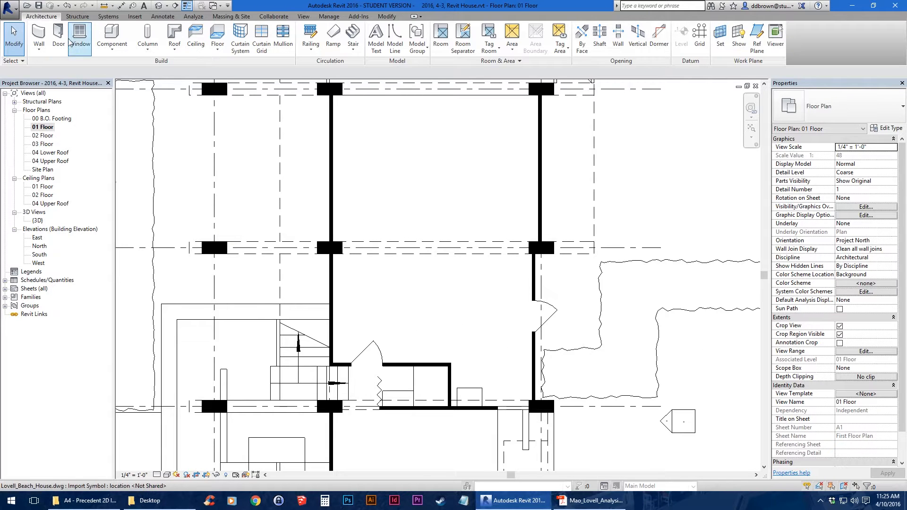
key("a")
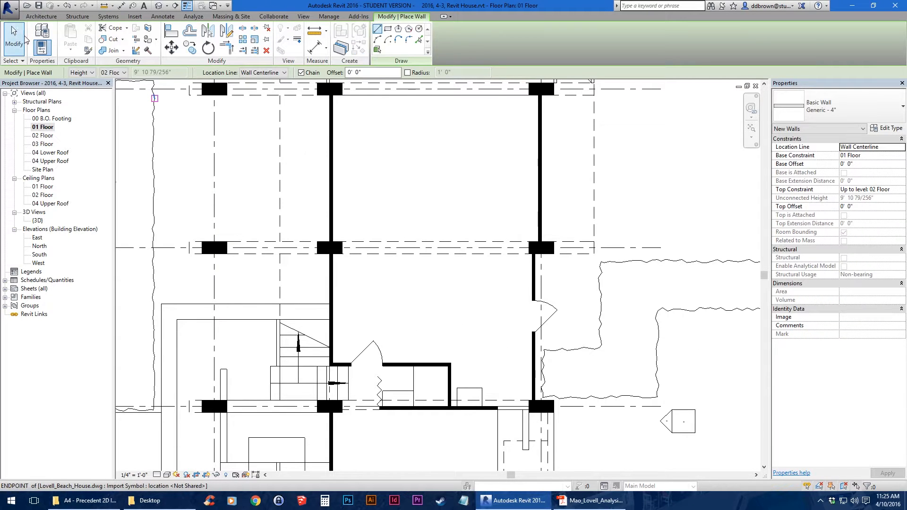
scroll(411, 265, "up", 2)
scroll(406, 231, "up", 3)
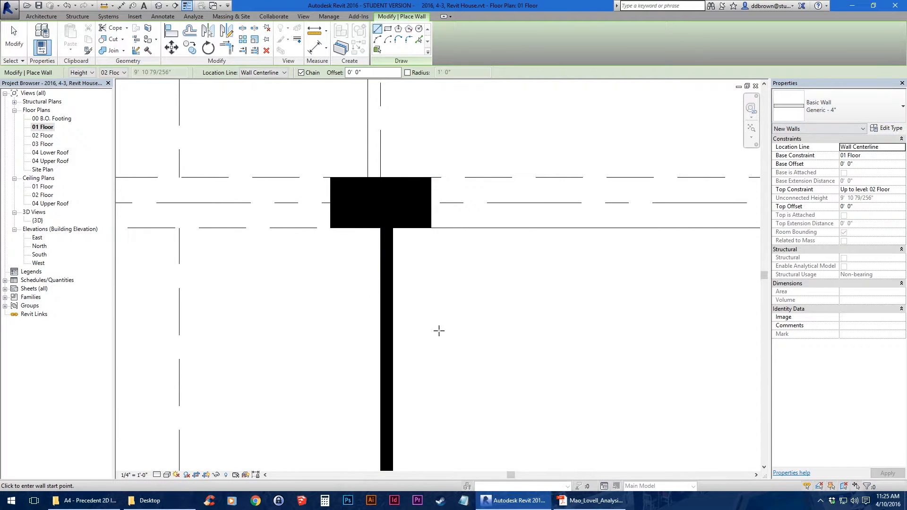
middle_click_drag(393, 393, 388, 292)
middle_click_drag(447, 377, 417, 213)
scroll(418, 224, "down", 2)
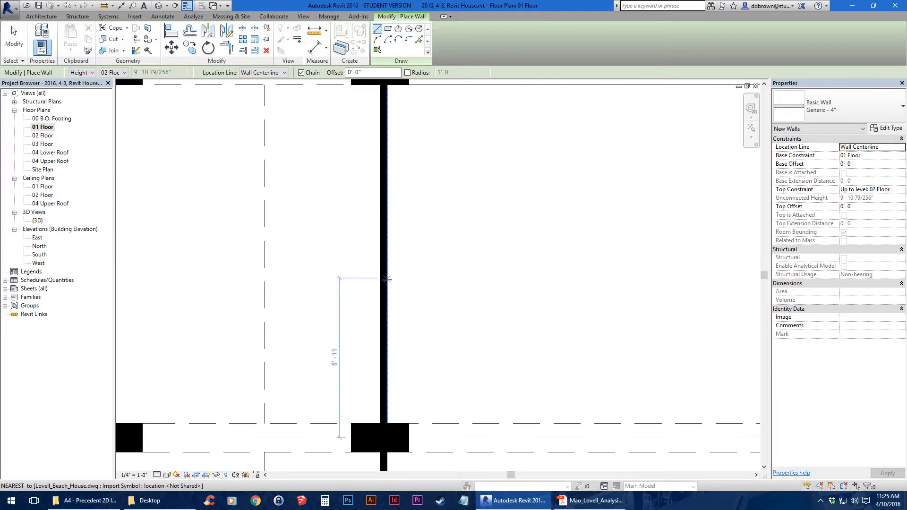
scroll(385, 280, "up", 5)
left_click(104, 6)
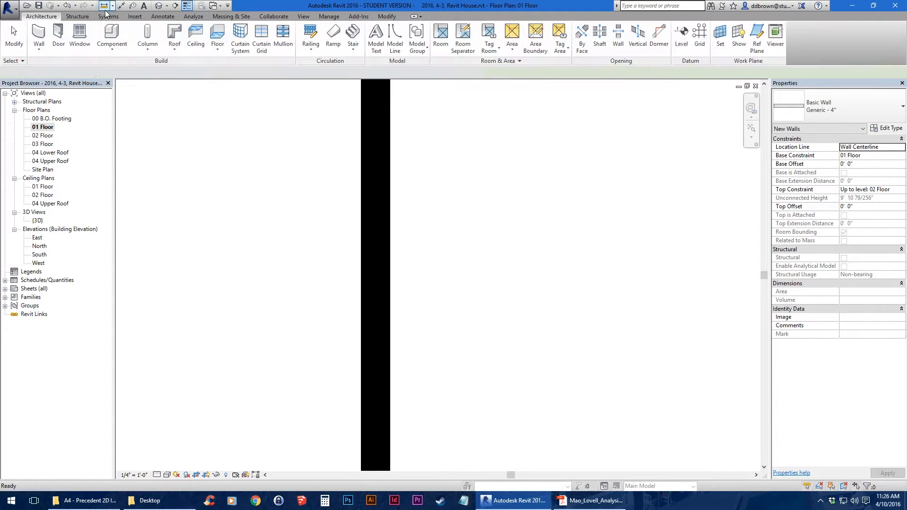
scroll(362, 275, "up", 1)
left_click(362, 275)
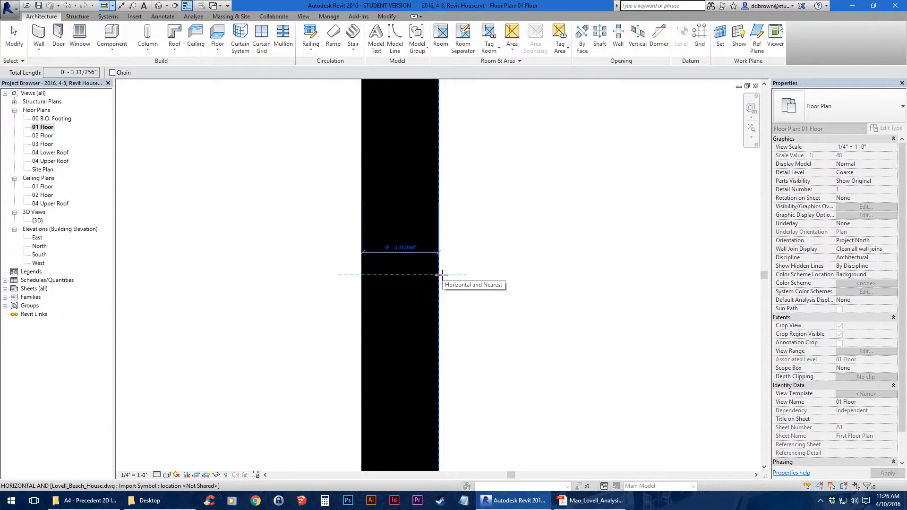
key("Escape")
key("Escape")
Set up a new Generic - 4" basic wall with its height going up to 02 Floor
scroll(442, 275, "down", 2)
left_click(49, 46)
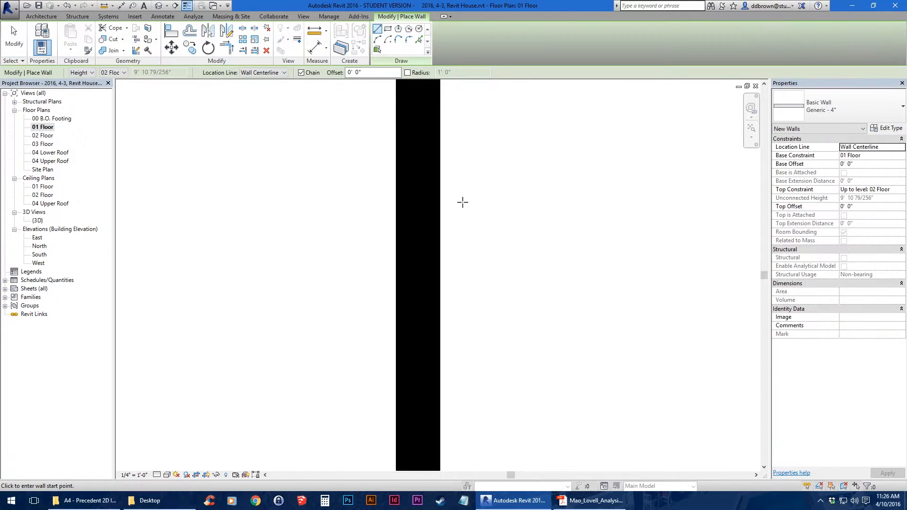
middle_click_drag(462, 200, 417, 255)
left_click(837, 107)
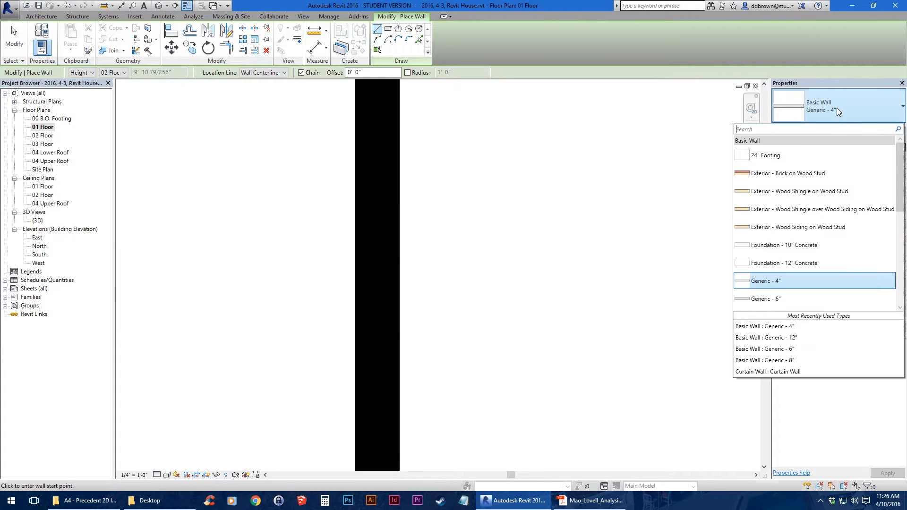
scroll(814, 279, "down", 1)
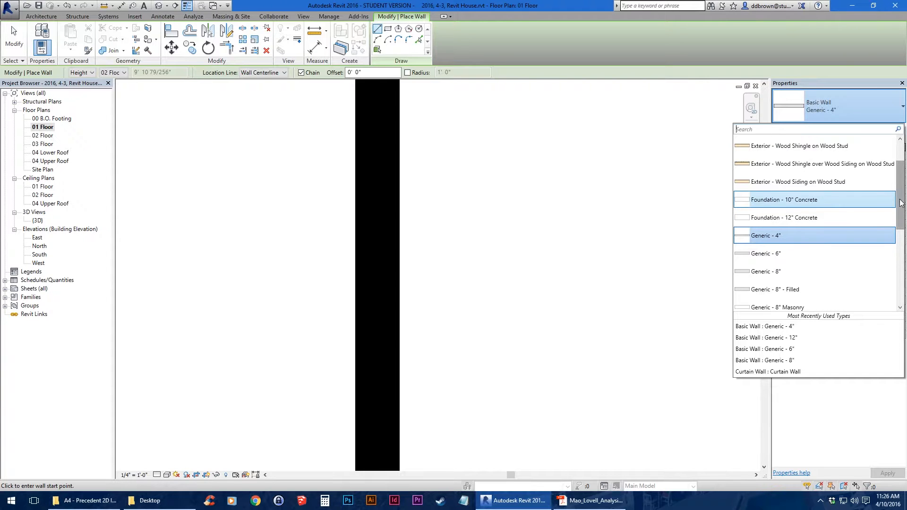
scroll(900, 203, "down", 1)
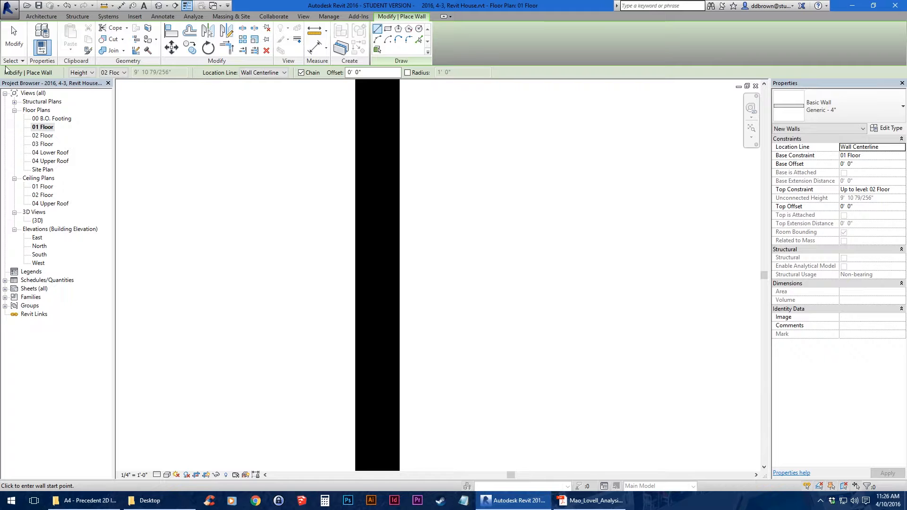
left_click(109, 73)
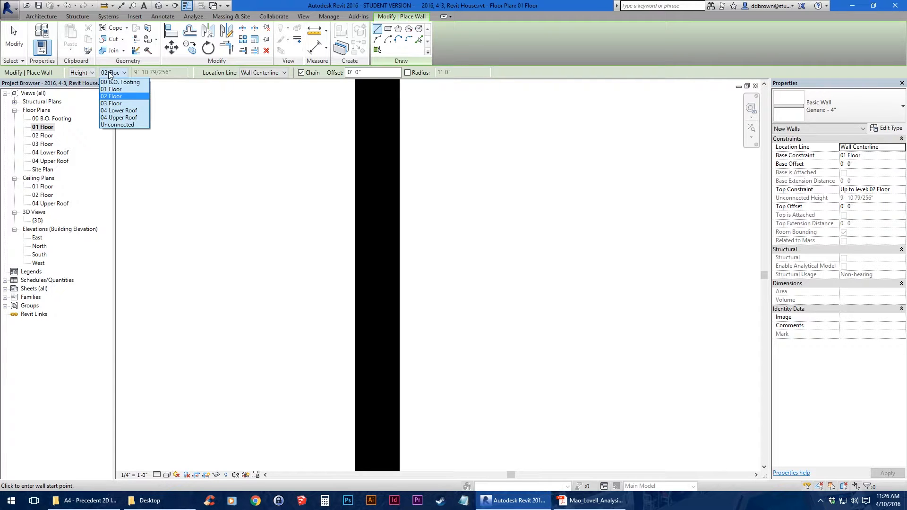
left_click(125, 96)
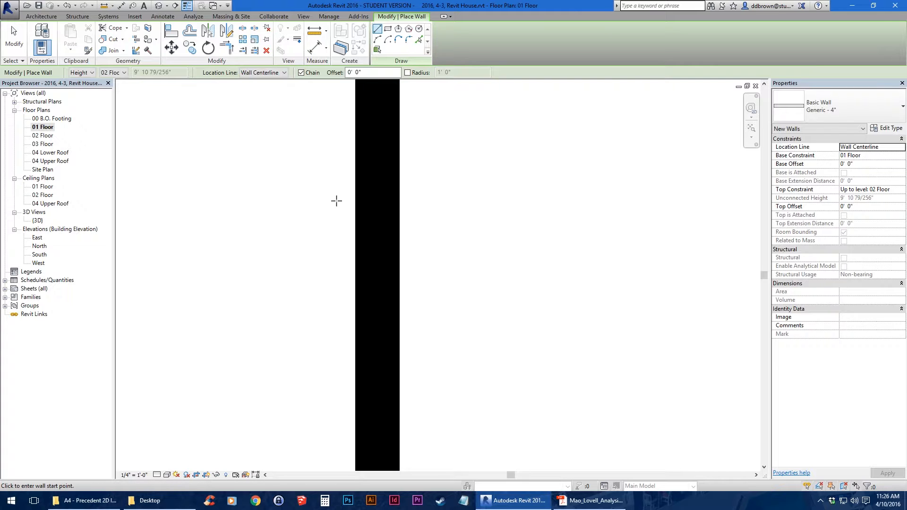
Set the new wall's location line to Finish Face: Exterior
scroll(326, 165, "down", 3)
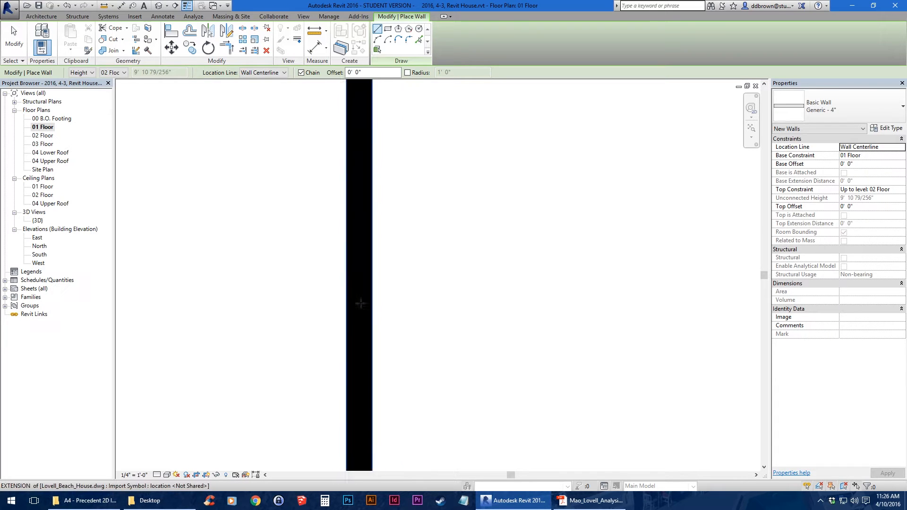
left_click(262, 73)
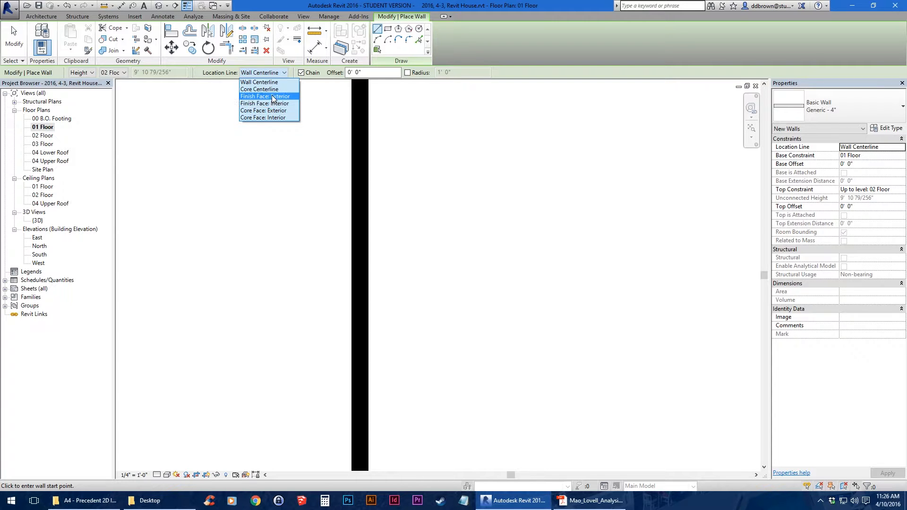
left_click(270, 96)
middle_click_drag(483, 157, 282, 353)
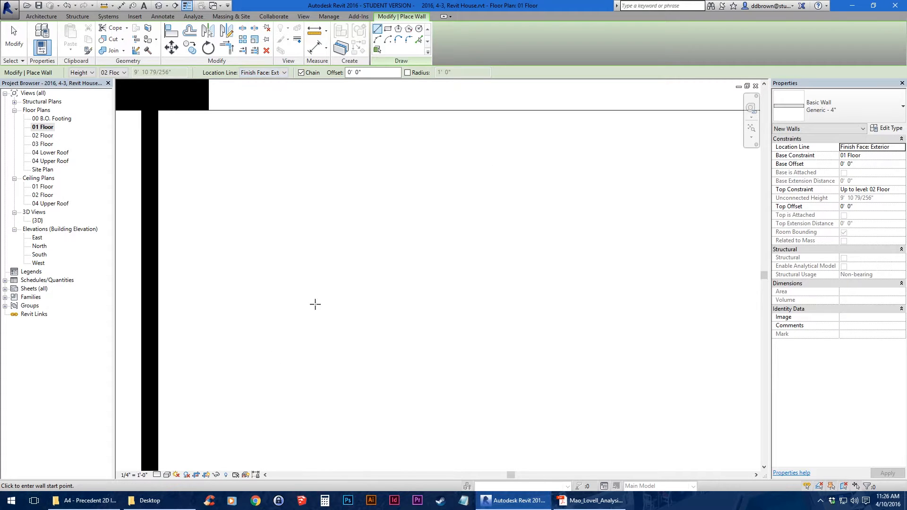
Draw a horizontal sample wall about 3' 6" long in the open room, using Wall Centerline as the location line
left_click(262, 73)
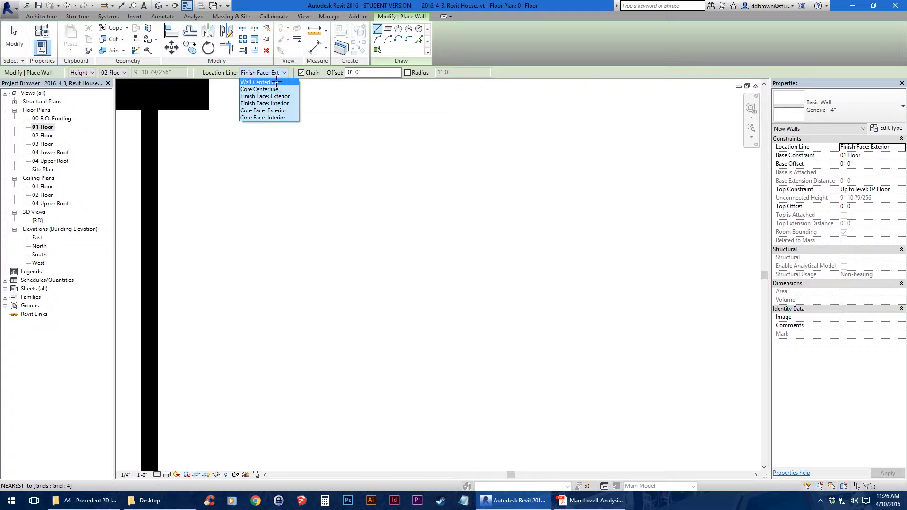
left_click(255, 80)
left_click(332, 261)
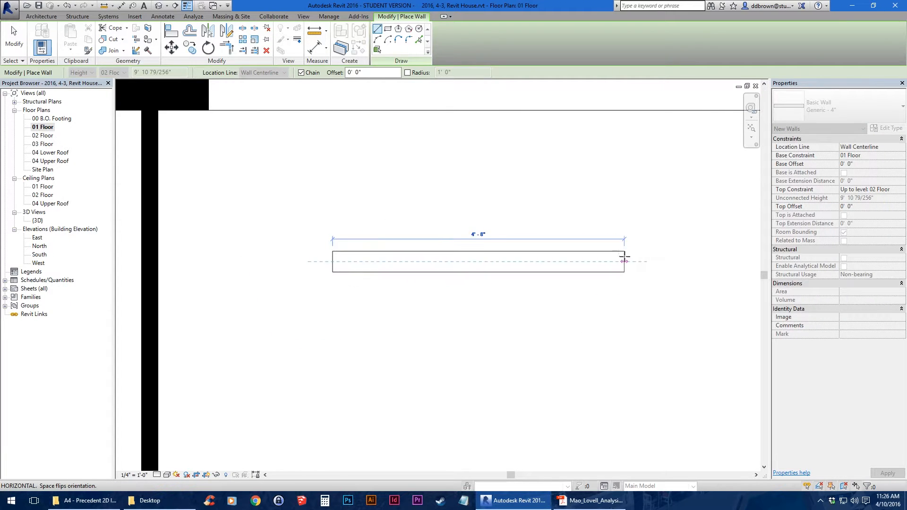
left_click(551, 261)
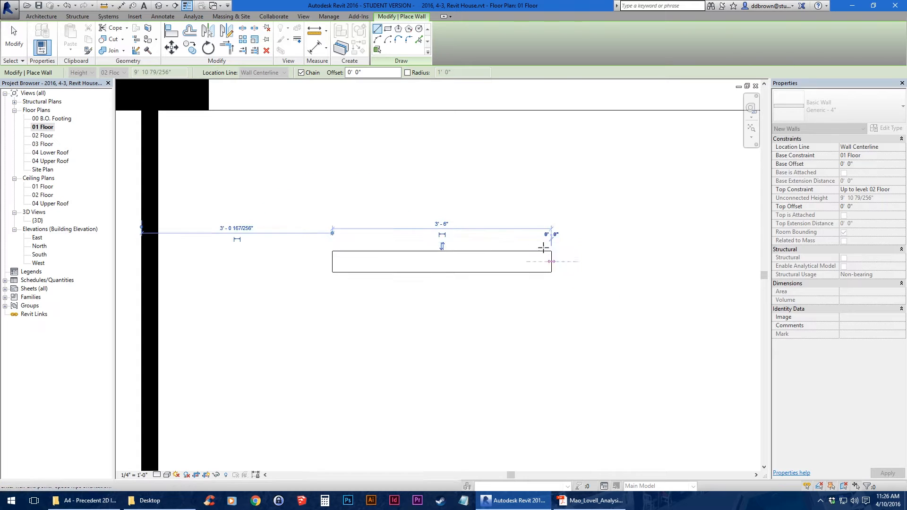
Set the location line to Finish Face: Exterior and preview a second horizontal wall below the sample, flipping its side
left_click(260, 74)
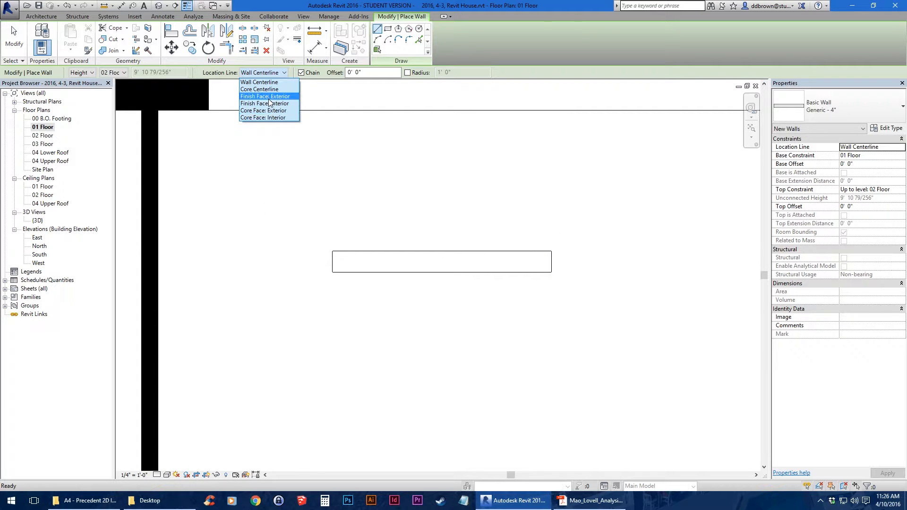
left_click(268, 98)
left_click(332, 355)
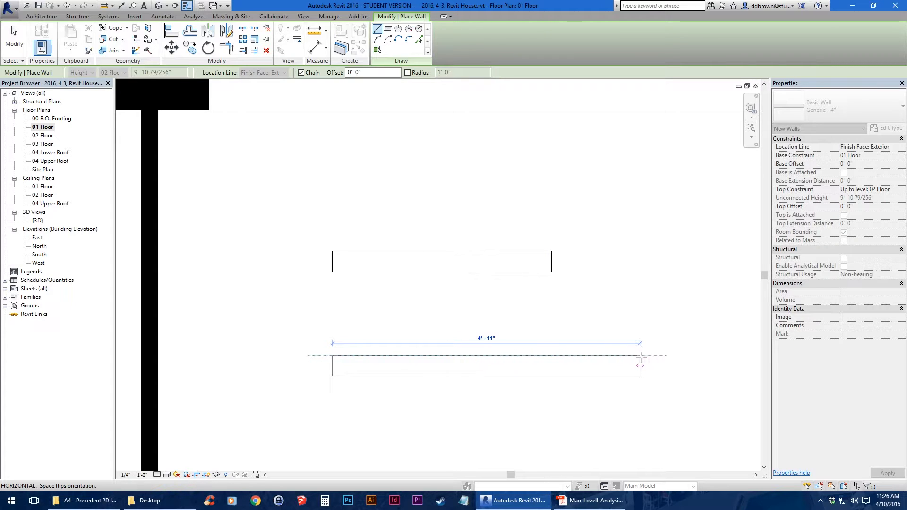
key("space")
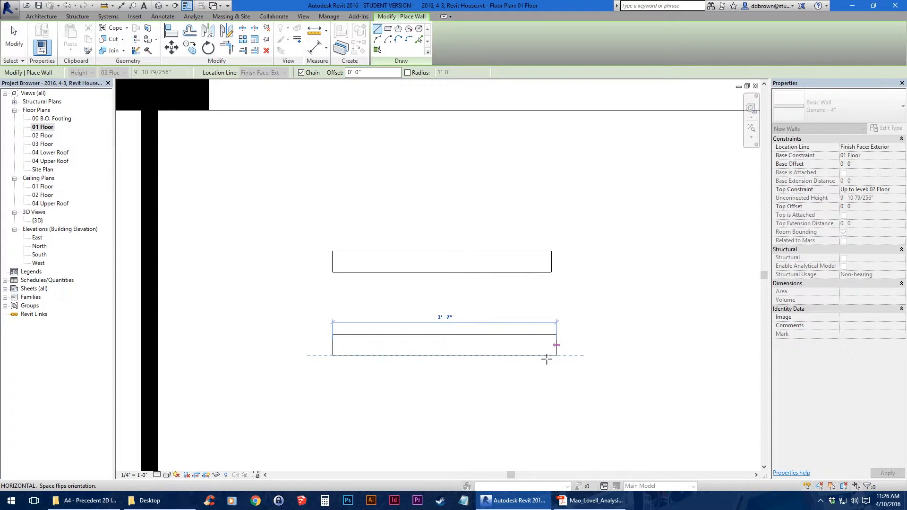
key("space")
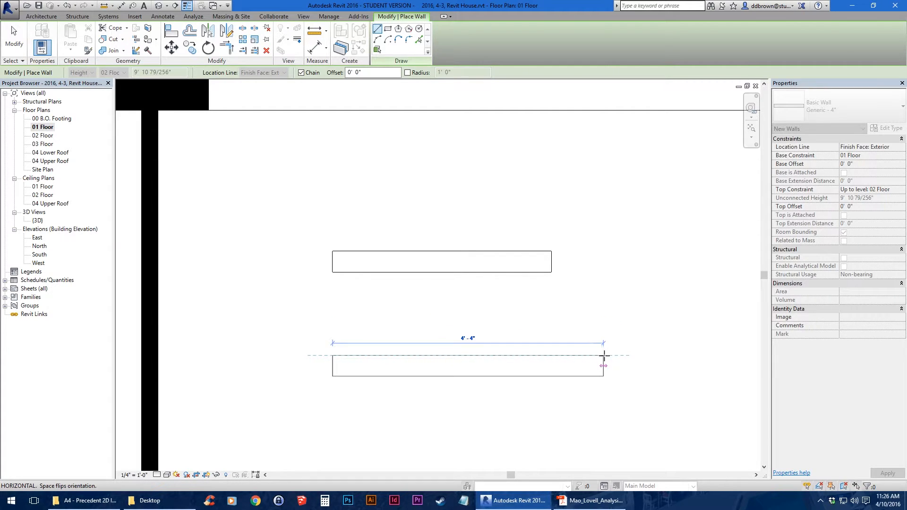
key("space")
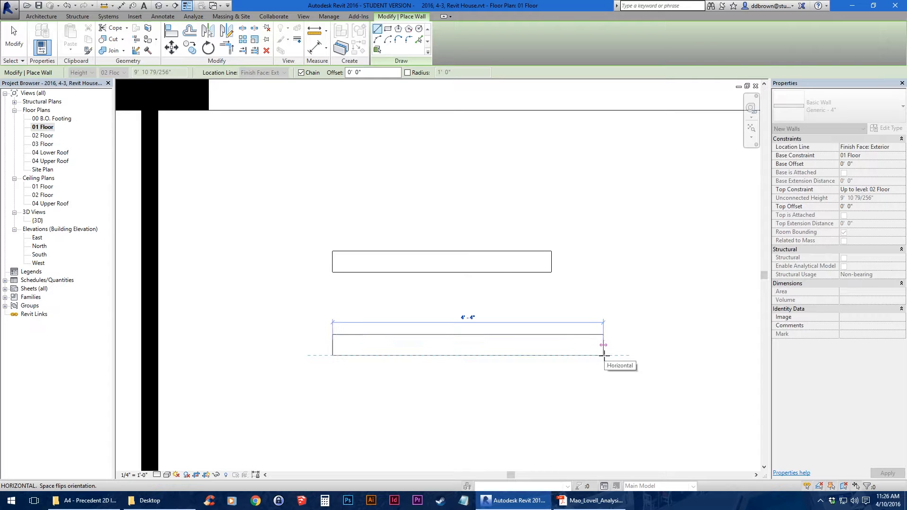
key("Escape")
Trace the room's left vertical wall from the underside of the upper column down to the outer corner beside the stairs
scroll(334, 211, "down", 4)
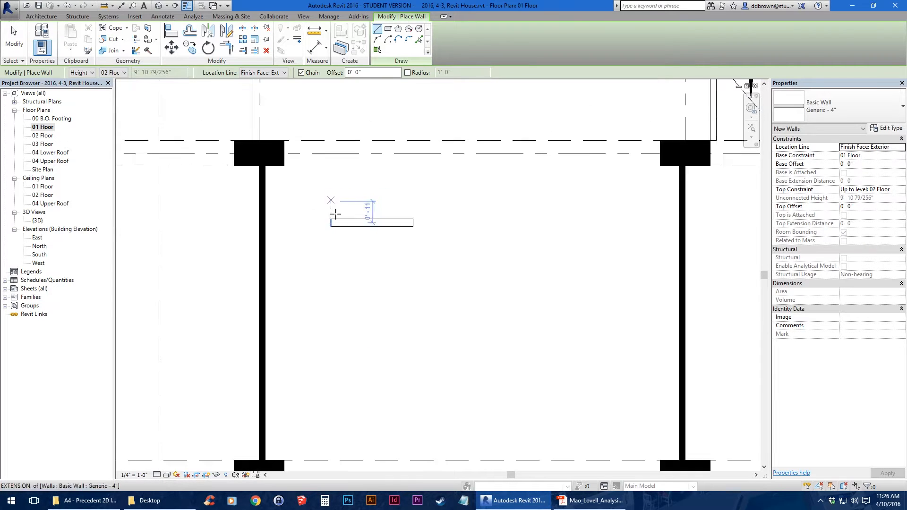
scroll(335, 214, "down", 2)
scroll(348, 223, "up", 5)
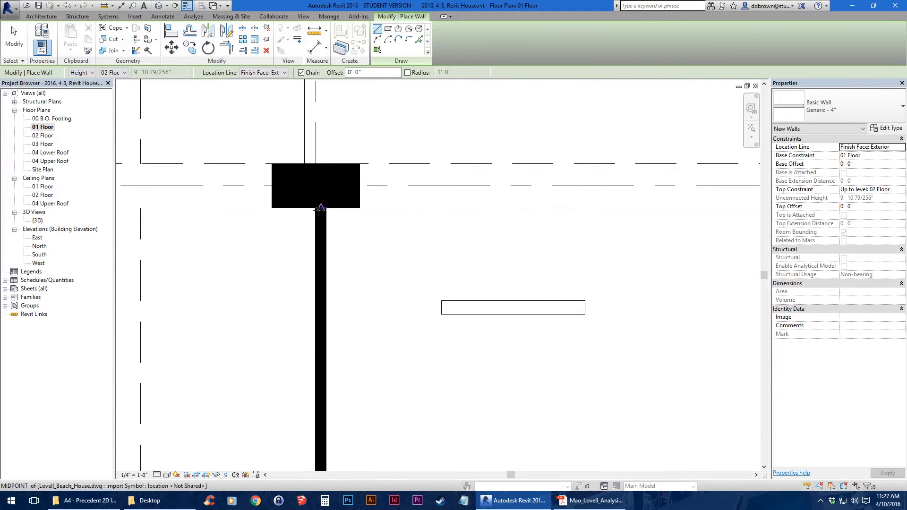
left_click(321, 208)
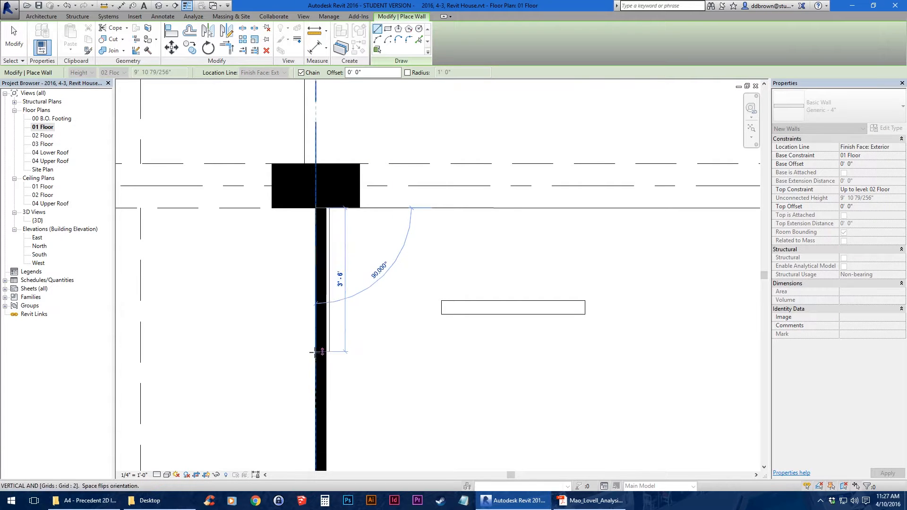
middle_click_drag(315, 352, 318, 221)
scroll(317, 218, "down", 2)
middle_click_drag(326, 371, 328, 143)
middle_click_drag(327, 336, 327, 198)
scroll(322, 305, "up", 3)
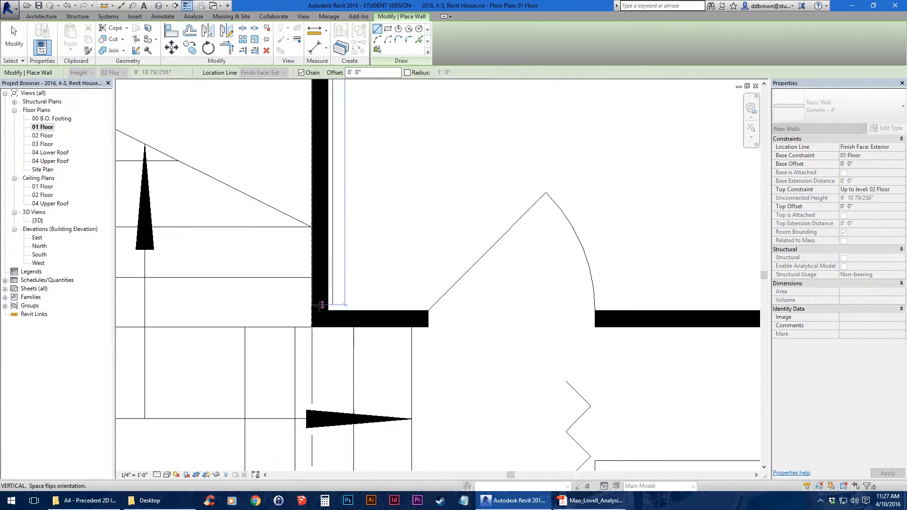
scroll(323, 305, "up", 1)
left_click(311, 332)
Continue the wall horizontally past the door opening to the inner corner where the plan's wall turns down
middle_click_drag(443, 333, 373, 336)
scroll(272, 331, "down", 2)
scroll(392, 329, "up", 3)
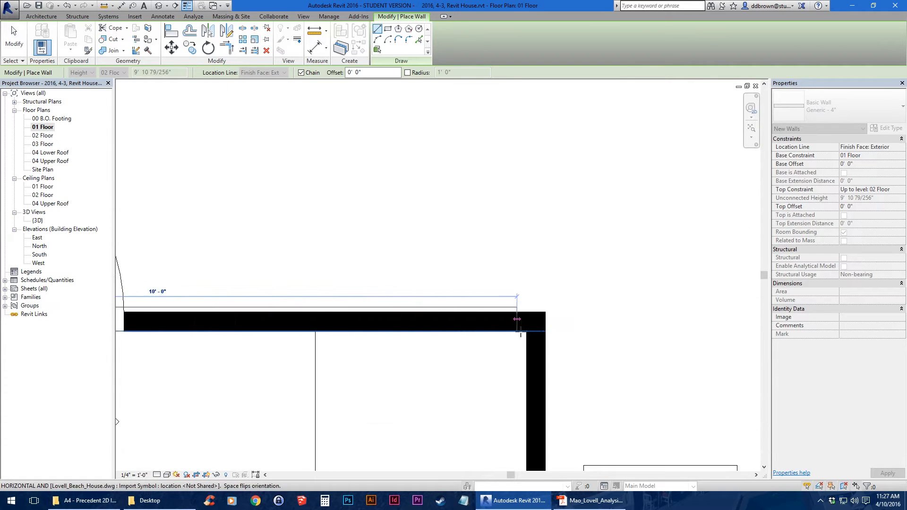
left_click(526, 330)
Trace the short vertical wall down to the upper edge of the long horizontal wall and end the chain
middle_click_drag(528, 382, 481, 133)
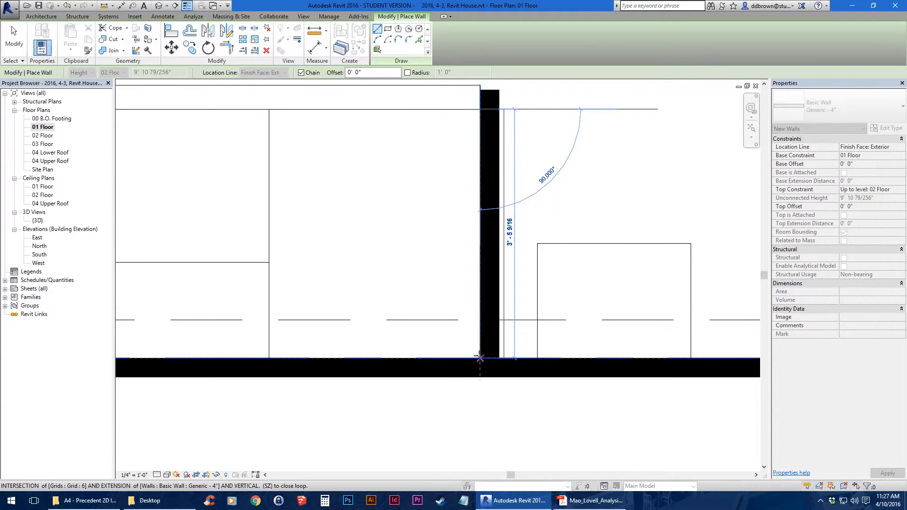
scroll(480, 358, "down", 4)
scroll(480, 358, "up", 5)
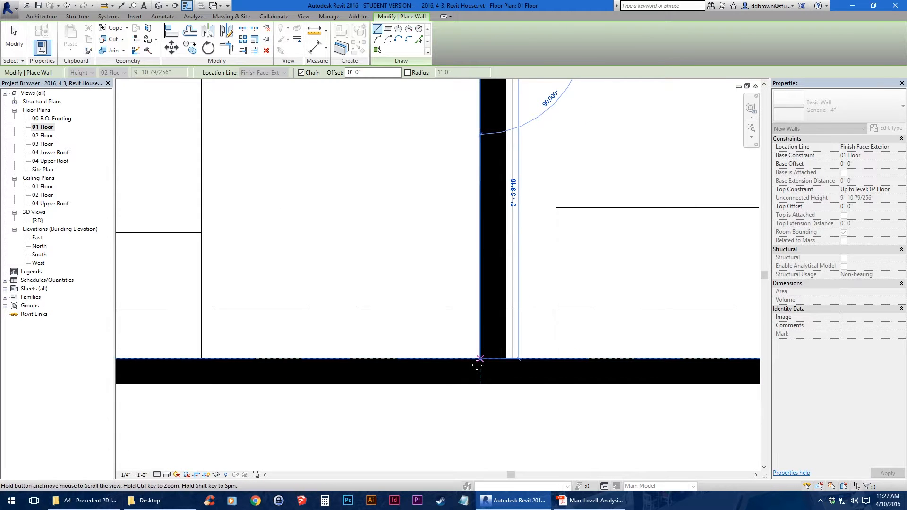
scroll(478, 366, "down", 3)
middle_click_drag(478, 366, 478, 334)
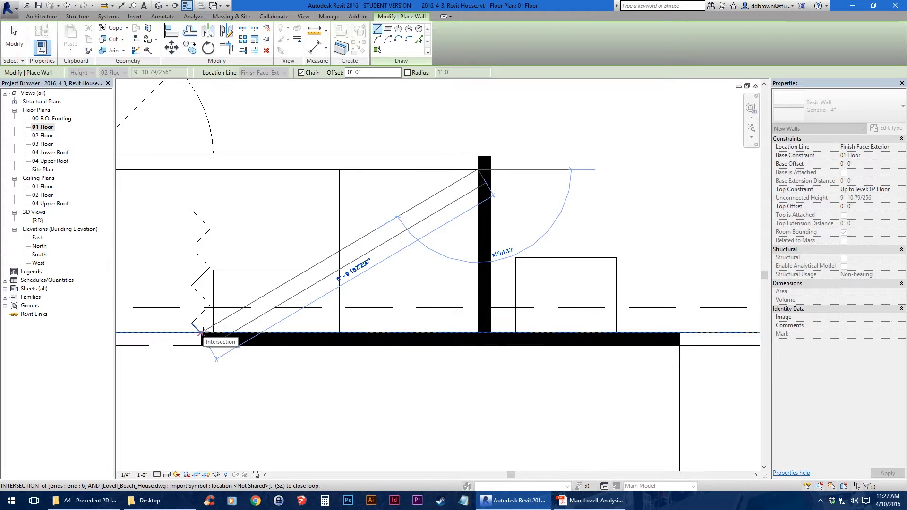
scroll(490, 332, "up", 3)
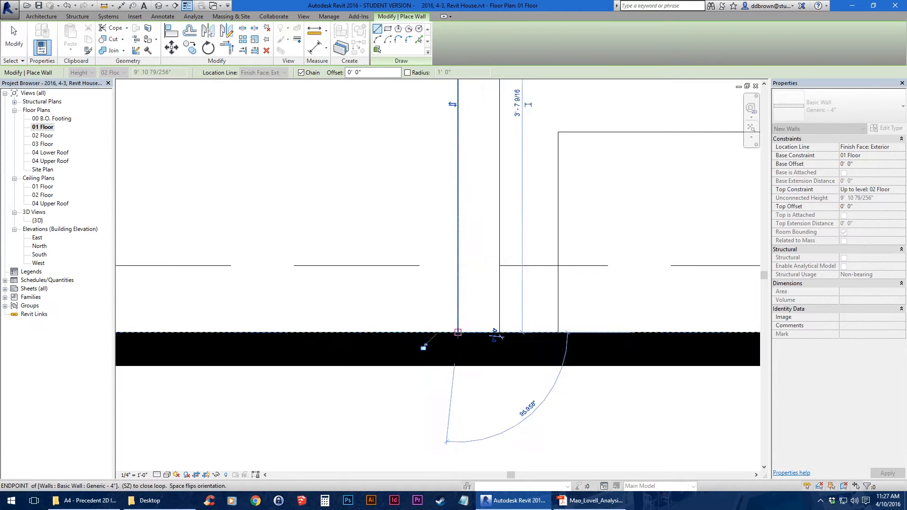
left_click(457, 333)
key("Escape")
Trace the long horizontal wall below the door room from its outer end back to the zigzag break line, ending the chain
scroll(456, 332, "down", 4)
scroll(636, 328, "up", 2)
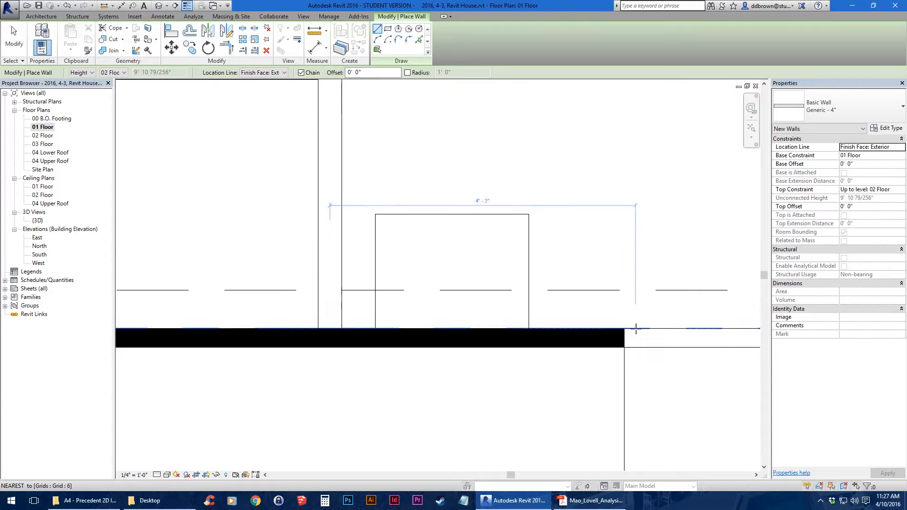
left_click(625, 328)
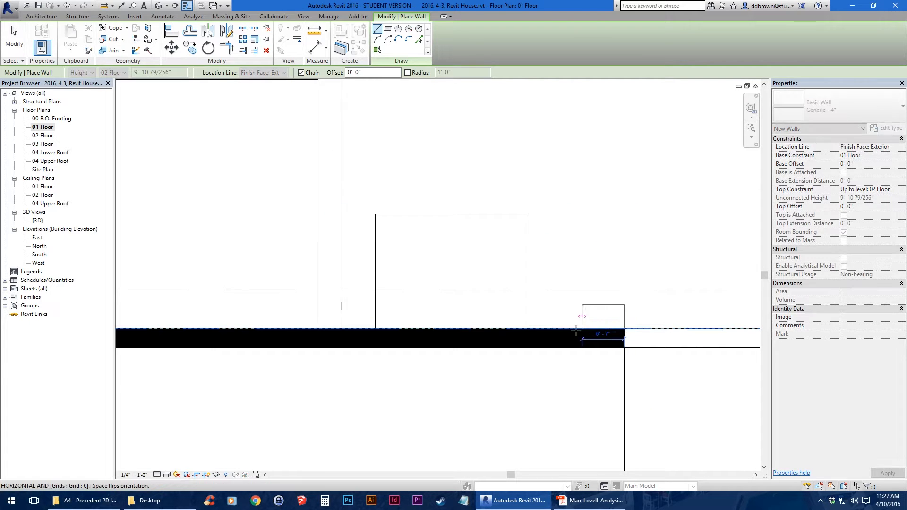
middle_click_drag(349, 332, 630, 327)
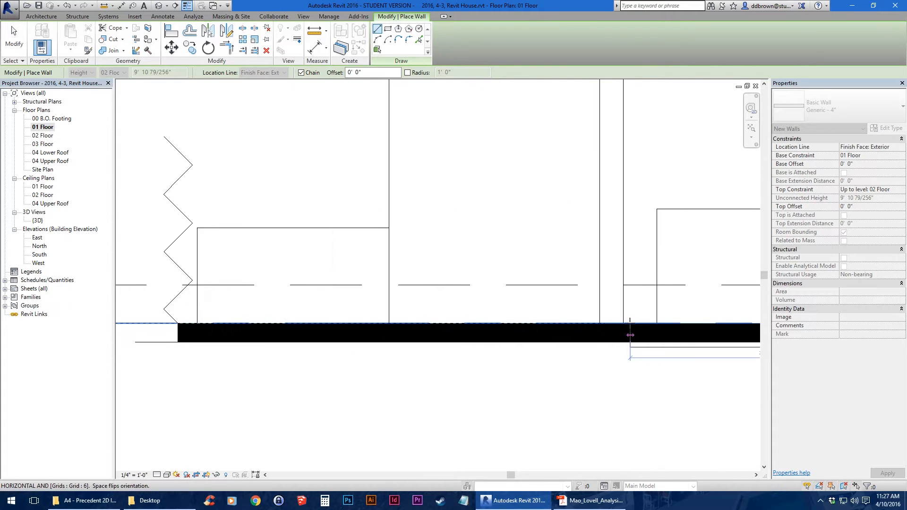
scroll(629, 326, "down", 2)
left_click(338, 330)
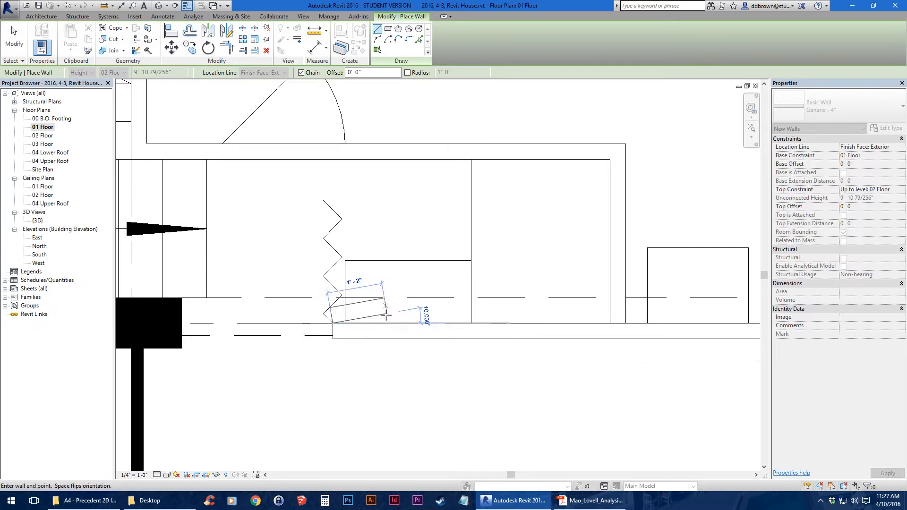
key("Escape")
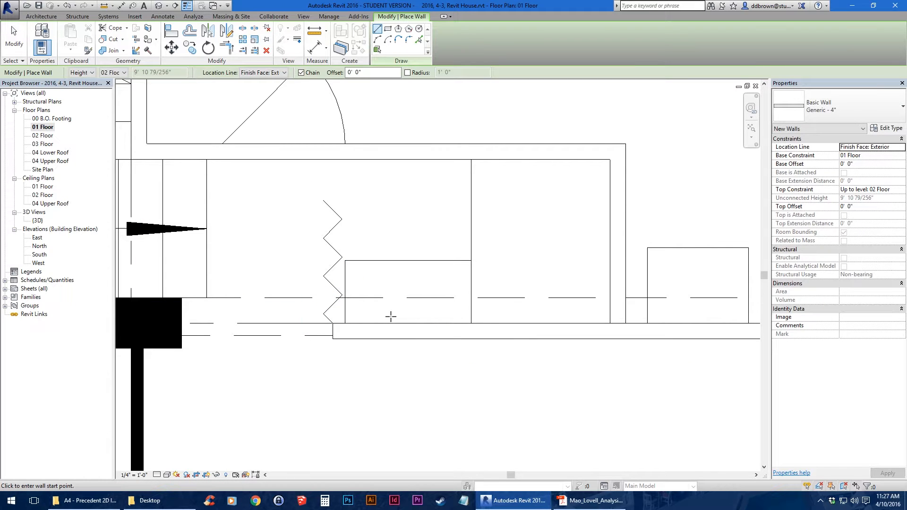
Examine the traced walls against the plan, from the upper column beside the sample wall down to the long horizontal wall
middle_click_drag(357, 221, 356, 322)
scroll(354, 320, "down", 3)
middle_click_drag(322, 249, 363, 362)
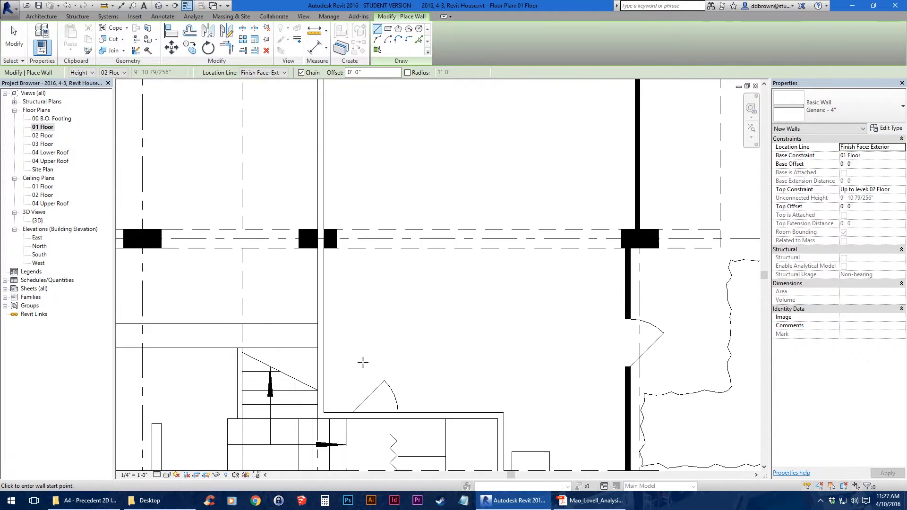
scroll(363, 363, "down", 2)
scroll(357, 185, "up", 4)
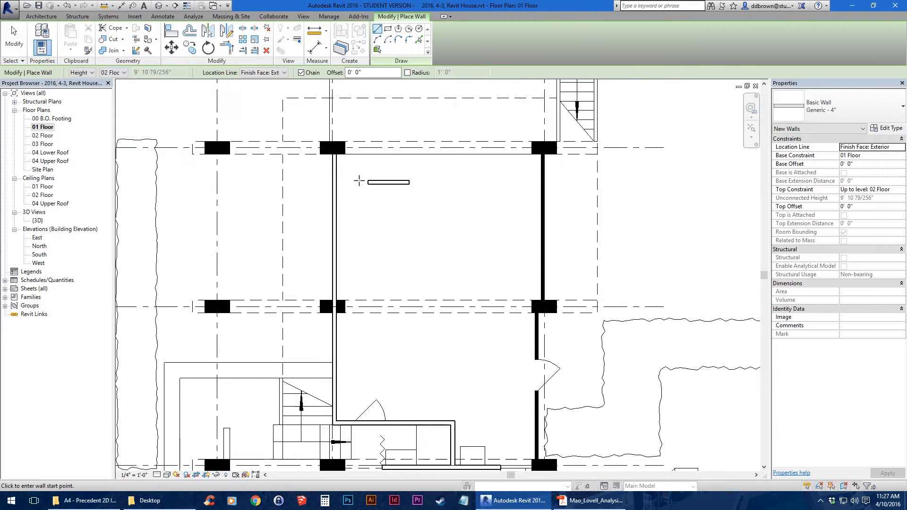
scroll(319, 134, "down", 3)
scroll(314, 147, "up", 2)
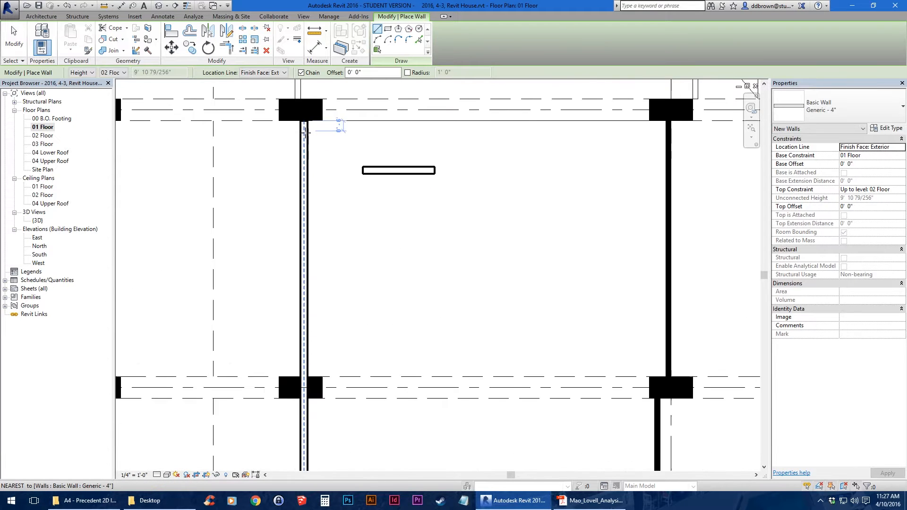
middle_click_drag(335, 315, 330, 141)
scroll(330, 142, "down", 4)
scroll(429, 316, "up", 5)
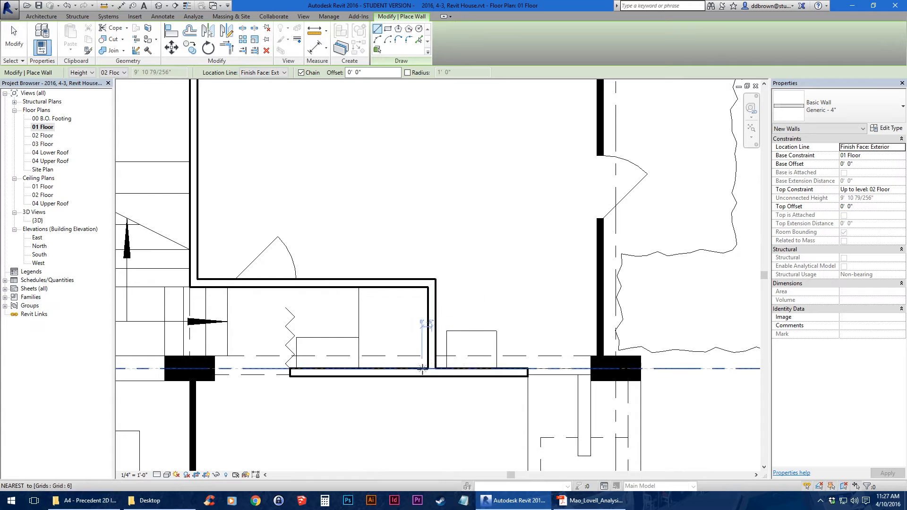
middle_click_drag(425, 368, 441, 348)
scroll(441, 348, "up", 1)
scroll(441, 348, "up", 1)
Leave wall placement and set the floor plan's detail level to Medium and its visual style to Shaded
left_click(15, 38)
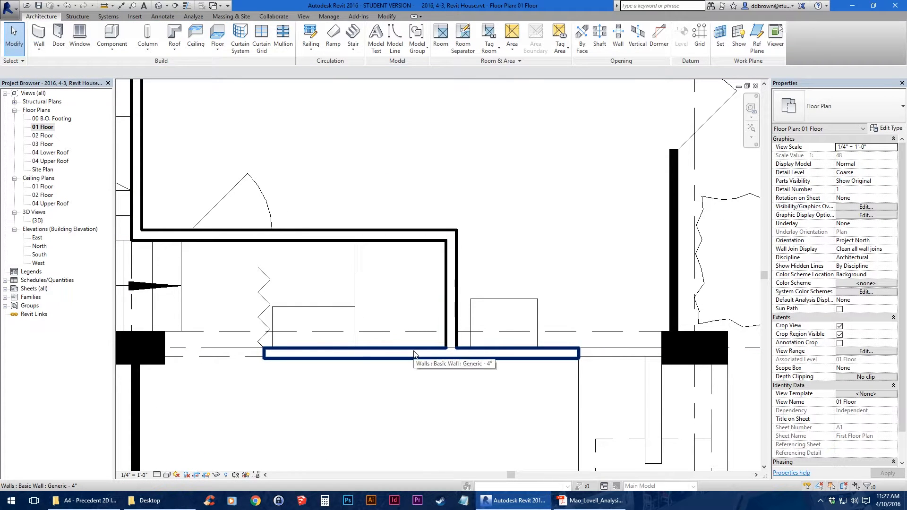
left_click(156, 475)
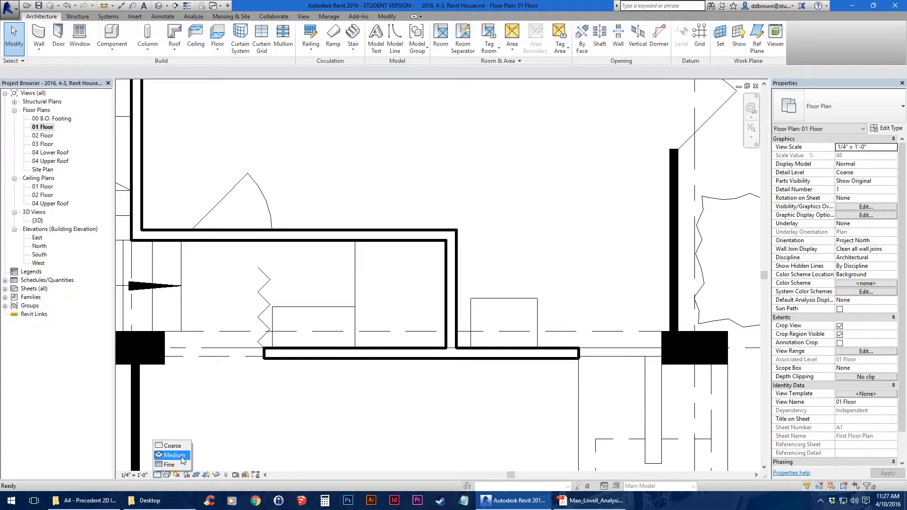
left_click(183, 456)
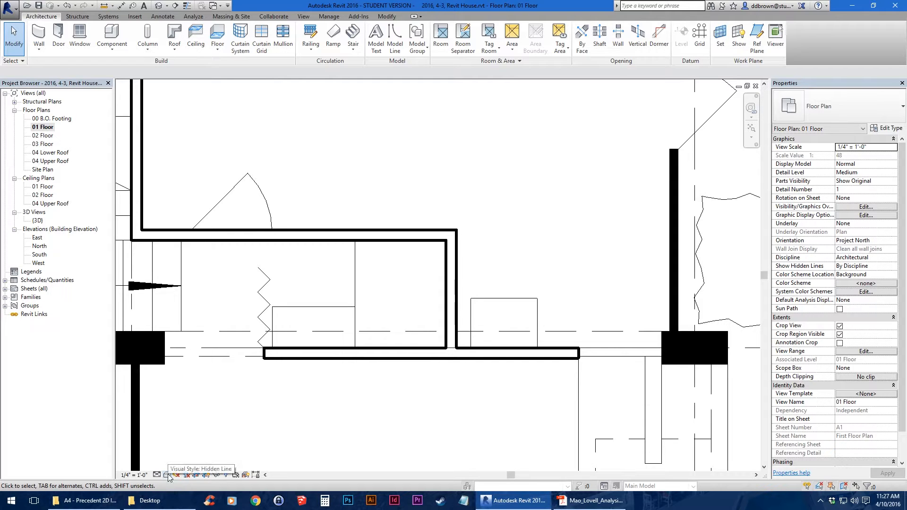
left_click(168, 475)
left_click(204, 437)
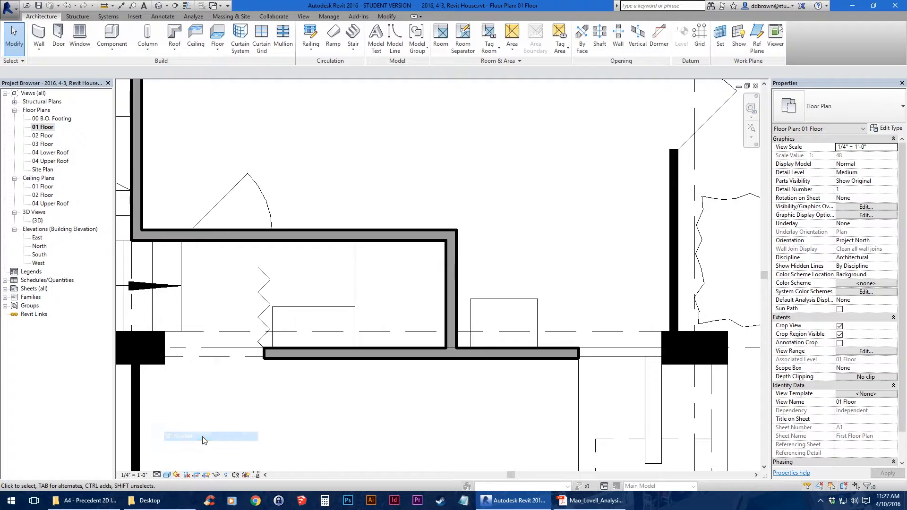
scroll(397, 408, "down", 2)
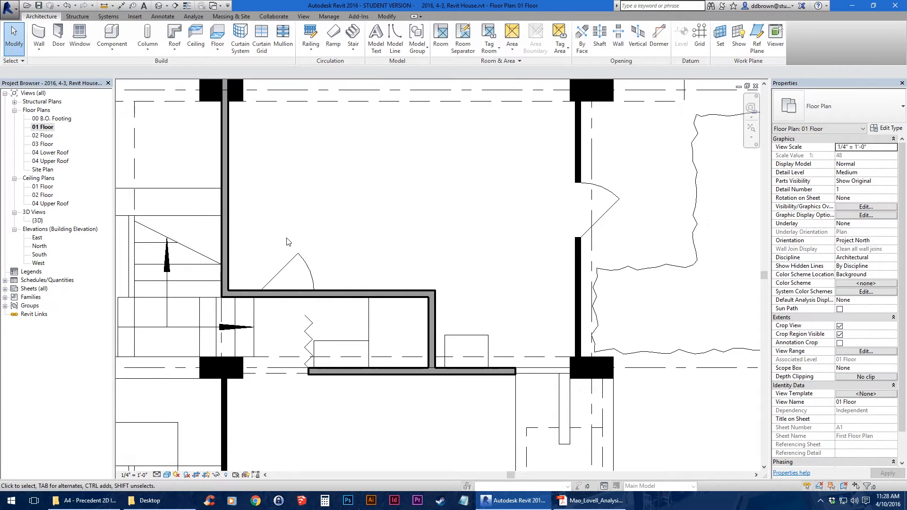
scroll(353, 335, "down", 2)
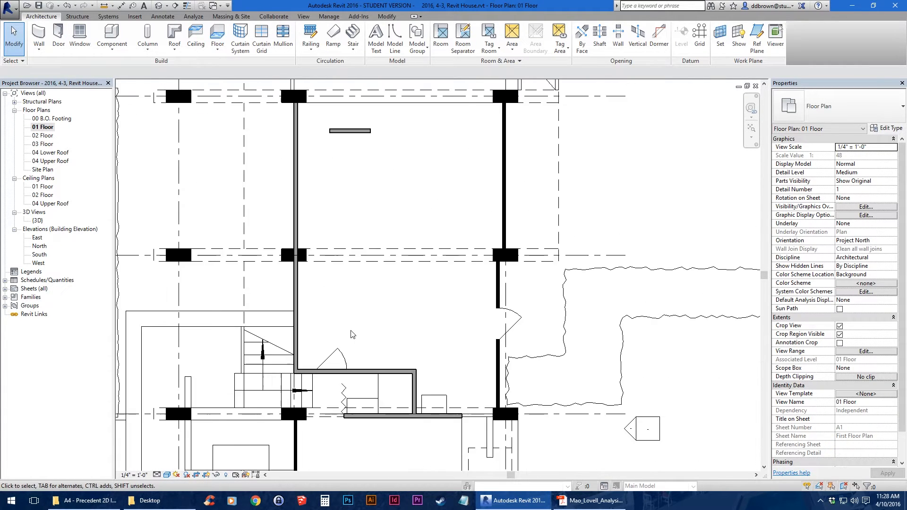
scroll(353, 335, "down", 1)
scroll(362, 387, "up", 3)
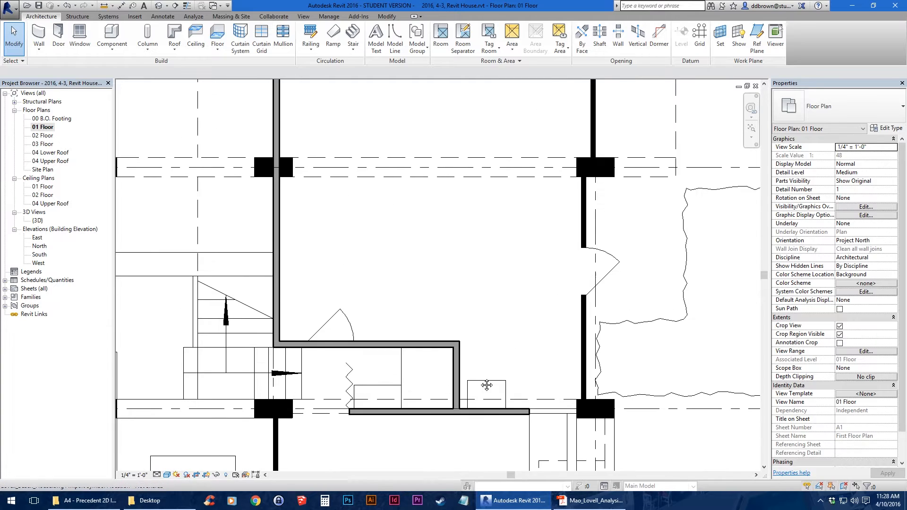
middle_click_drag(487, 385, 406, 383)
scroll(404, 381, "up", 2)
scroll(340, 206, "down", 1)
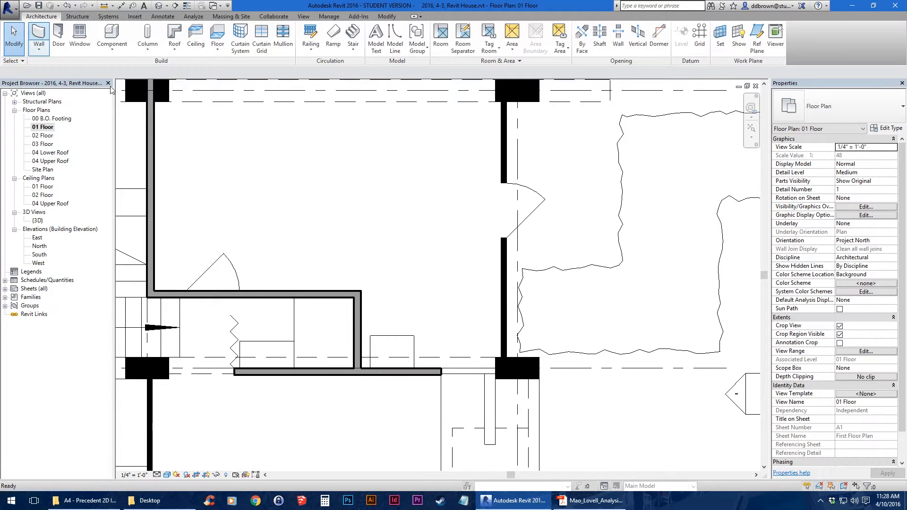
scroll(506, 365, "up", 4)
left_click(487, 342)
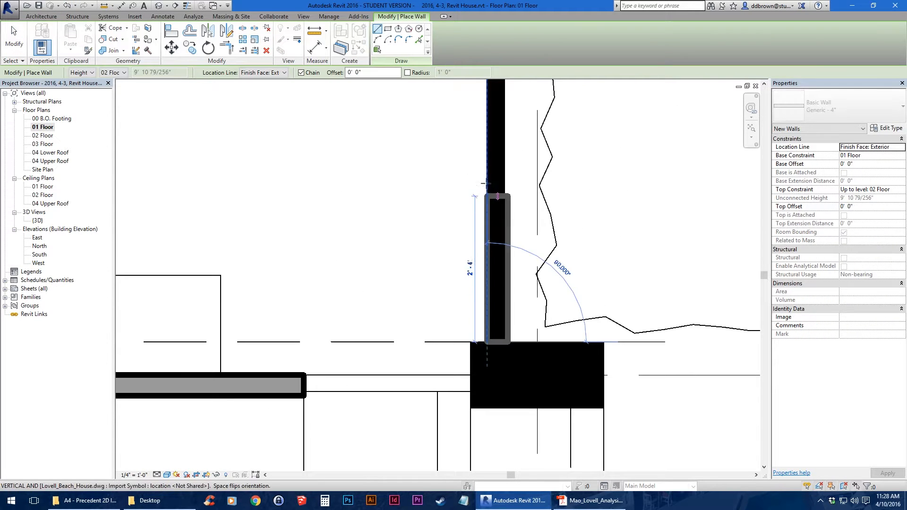
middle_click_drag(486, 183, 482, 383)
scroll(482, 384, "down", 3)
middle_click_drag(469, 211, 362, 418)
scroll(362, 418, "up", 3)
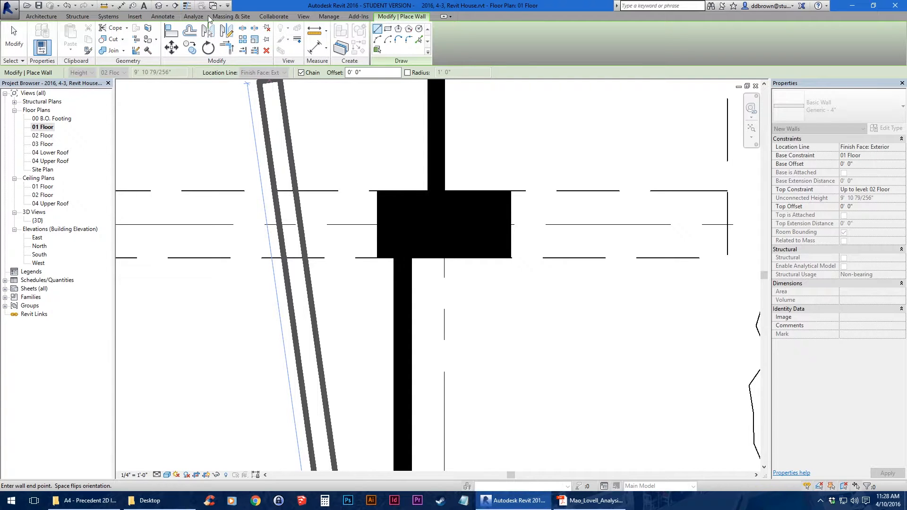
key("Escape")
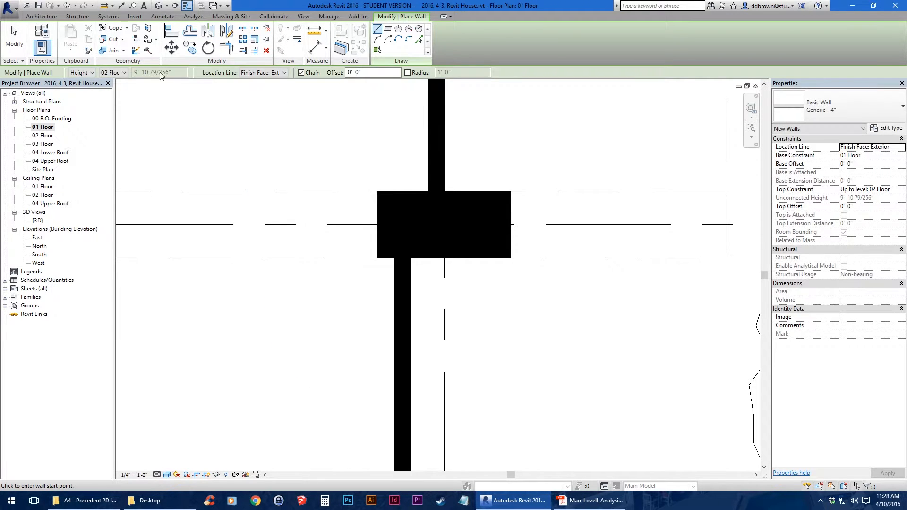
Trace the room's right vertical wall from the lower column up past the door opening to the underside of the next column
scroll(413, 309, "down", 7)
scroll(415, 448, "up", 3)
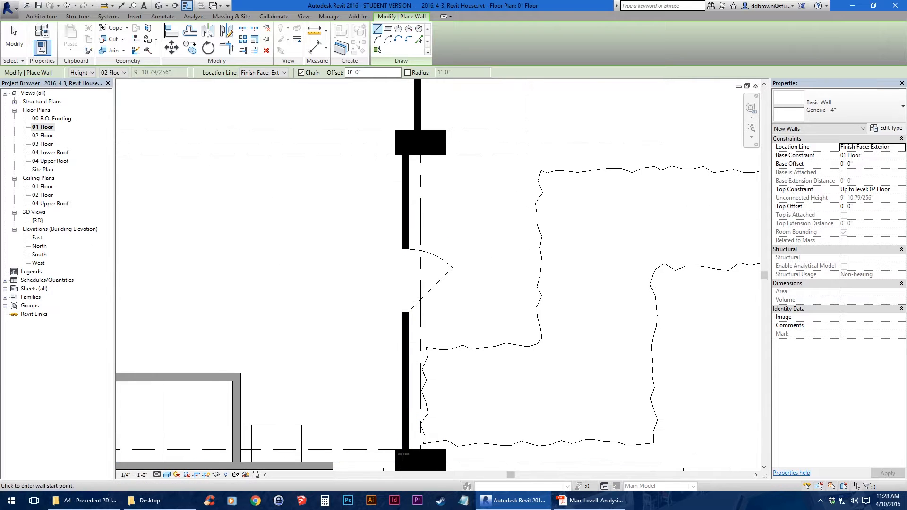
left_click(404, 454)
scroll(408, 293, "up", 4)
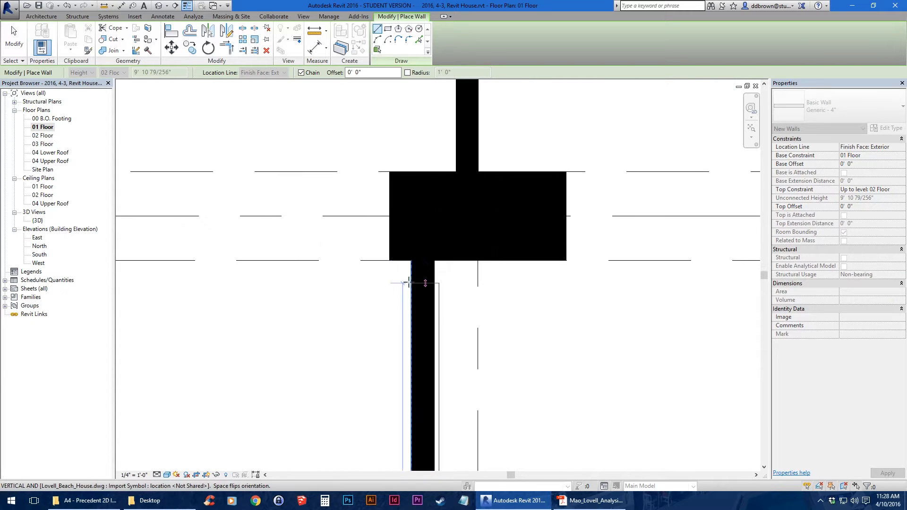
left_click(411, 260)
middle_click_drag(413, 224, 386, 325)
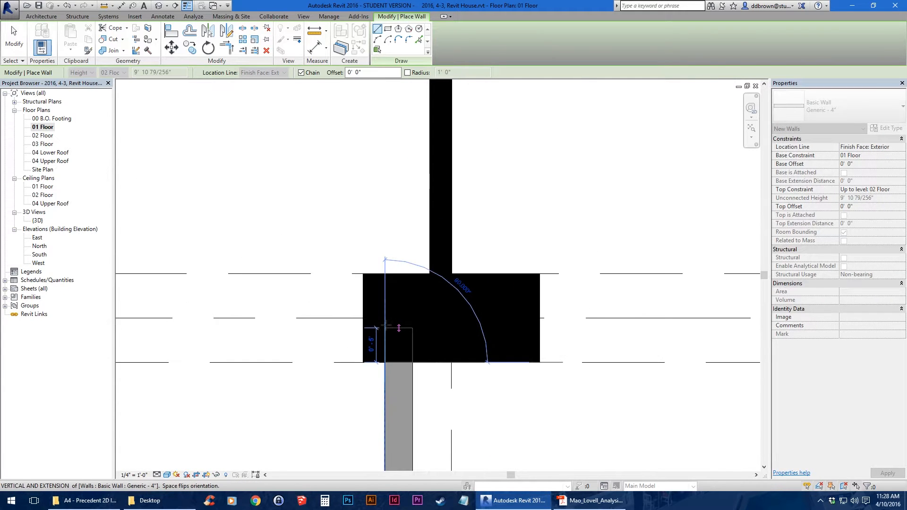
scroll(389, 326, "down", 4)
scroll(401, 338, "up", 4)
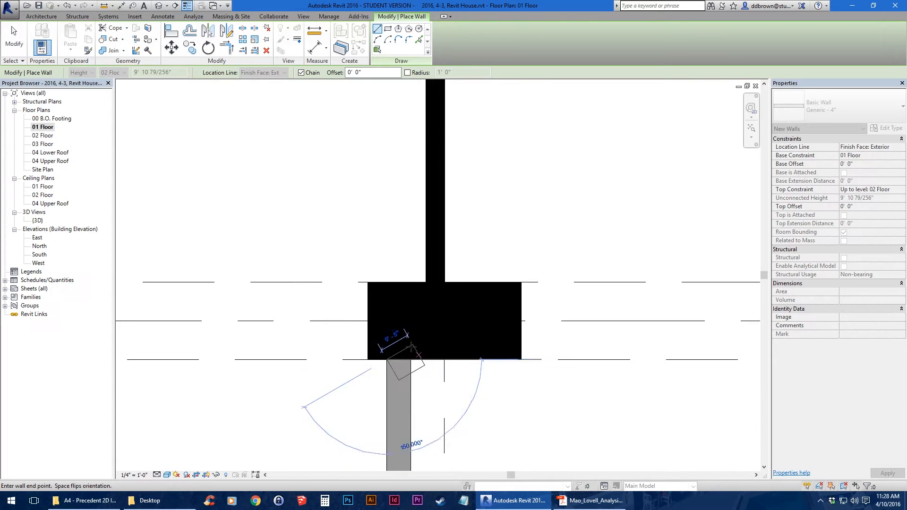
scroll(411, 347, "up", 1)
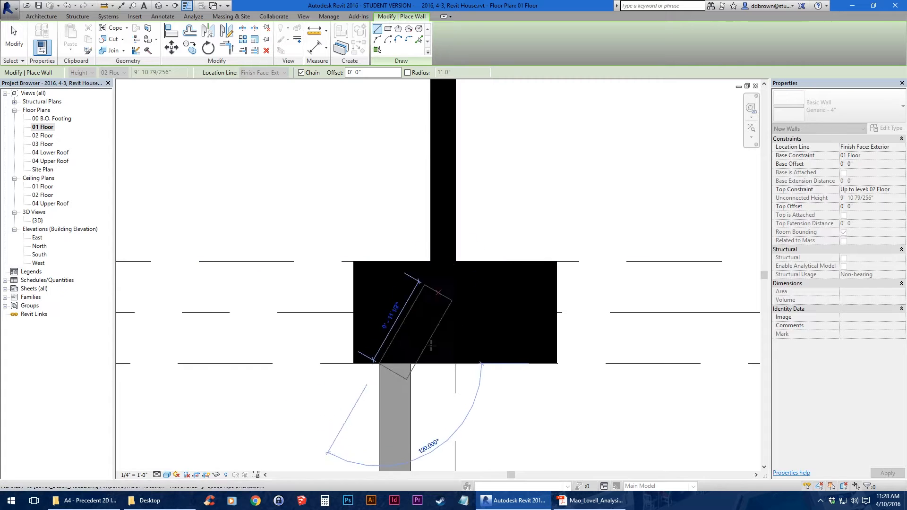
key("Escape")
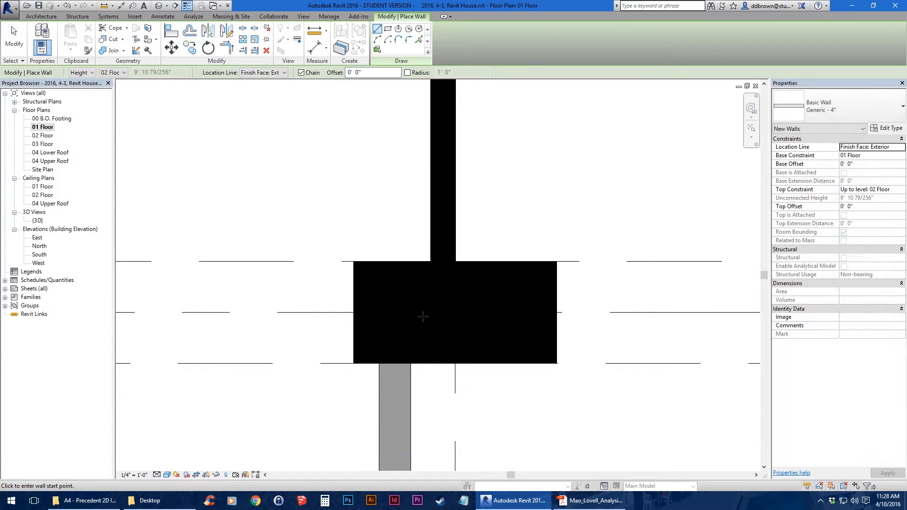
Trace the next right-side vertical wall from the top of that column up to the underside of the upper column beside the stairs
left_click(430, 263)
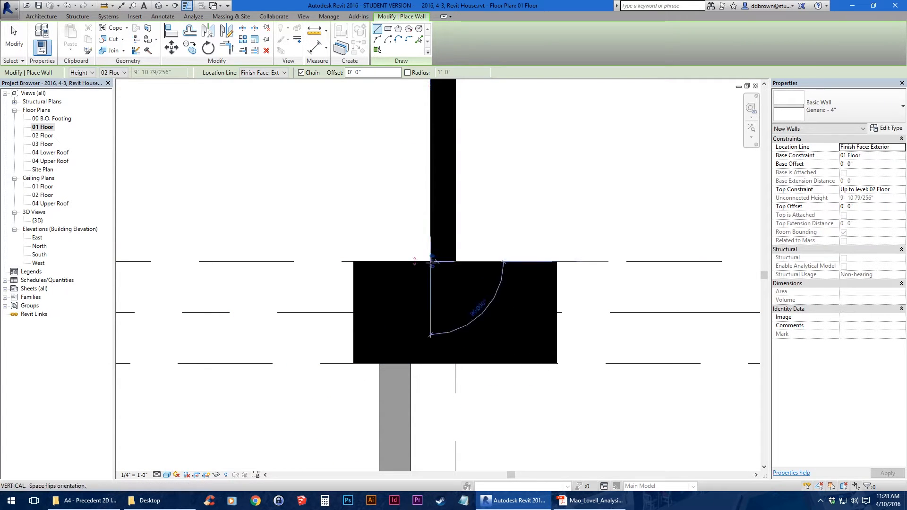
middle_click_drag(437, 183, 421, 281)
scroll(399, 367, "down", 2)
middle_click_drag(405, 373, 404, 276)
scroll(398, 302, "up", 2)
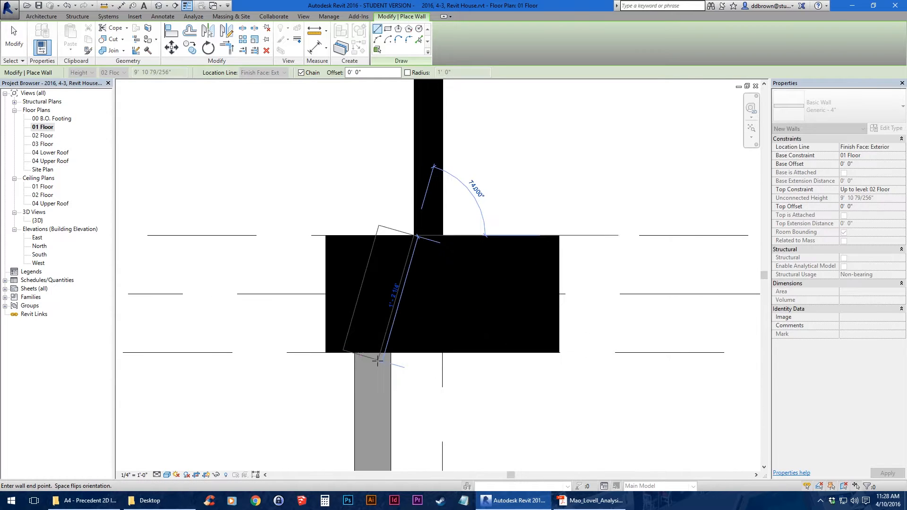
middle_click_drag(426, 243, 428, 378)
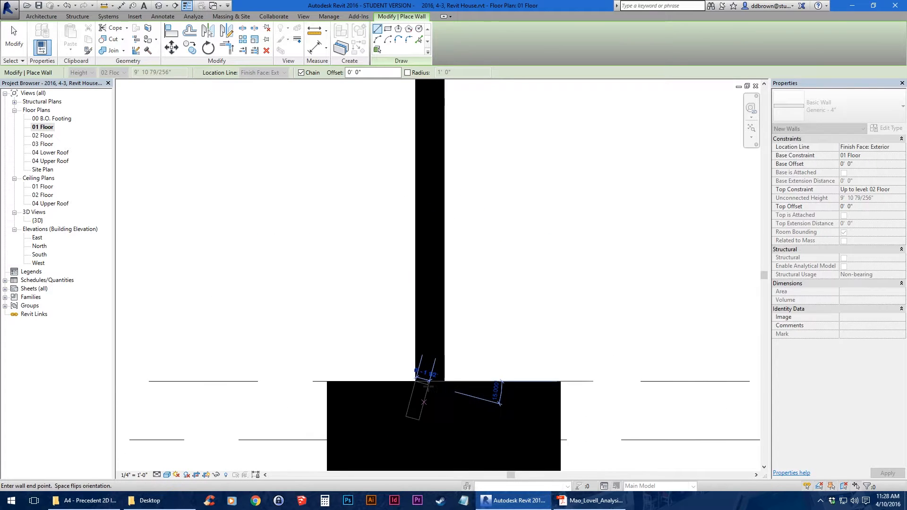
scroll(427, 378, "down", 3)
left_click(428, 380)
middle_click_drag(425, 90, 425, 283)
scroll(420, 246, "up", 4)
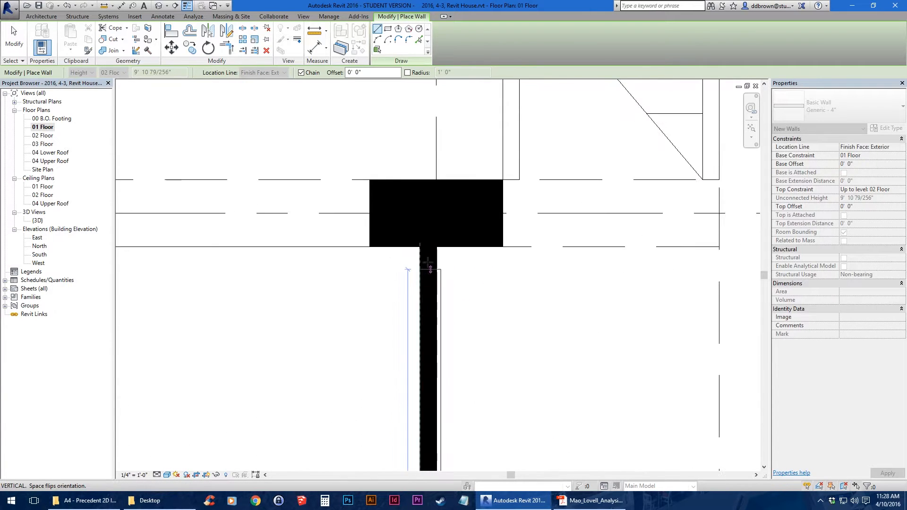
left_click(419, 247)
key("Escape")
Trace the vertical wall beside the lower stairs from the underside of its column down to the next column, ending the chain
scroll(415, 245, "down", 6)
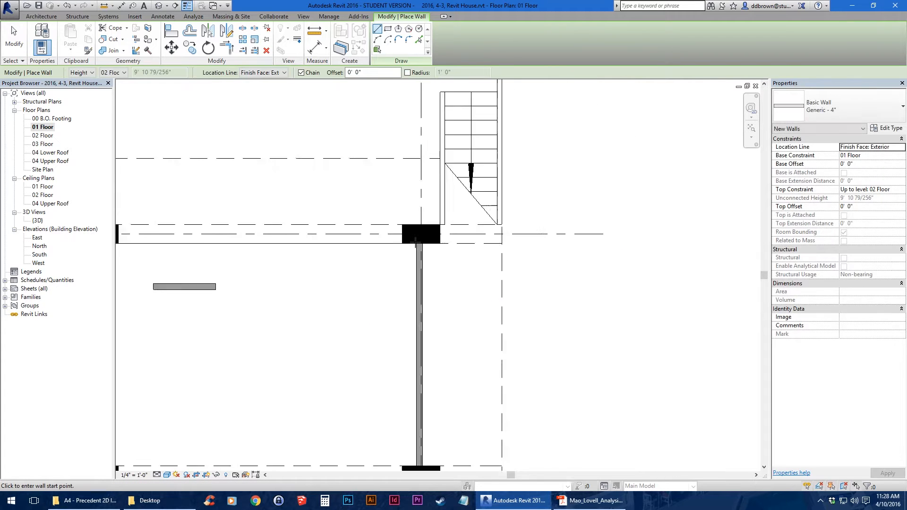
scroll(398, 255, "up", 8)
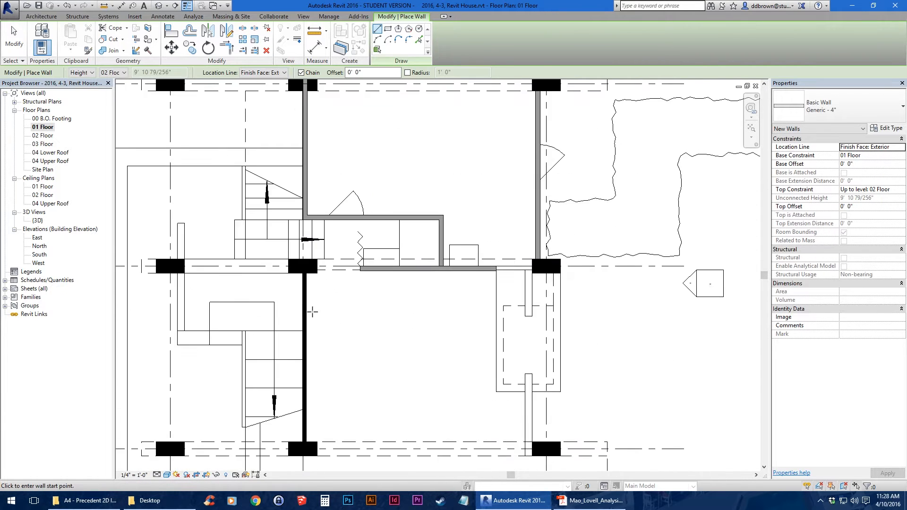
left_click(306, 231)
middle_click_drag(312, 384, 311, 174)
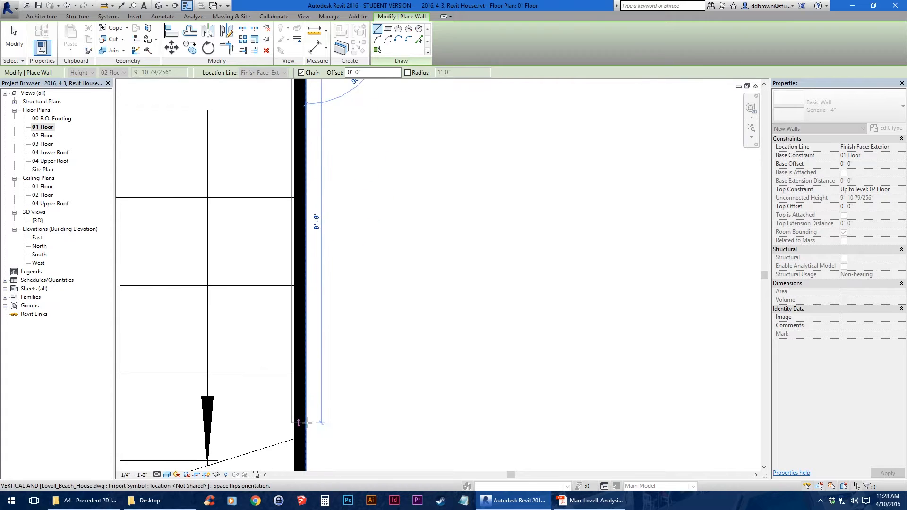
scroll(312, 439, "up", 1)
middle_click_drag(312, 440, 314, 263)
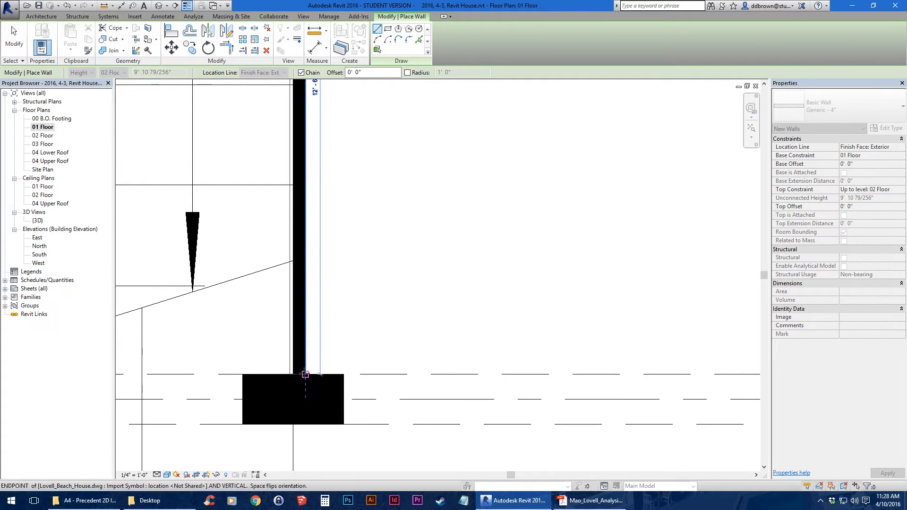
left_click(298, 368)
key("Escape")
scroll(354, 289, "down", 6)
scroll(354, 295, "down", 1)
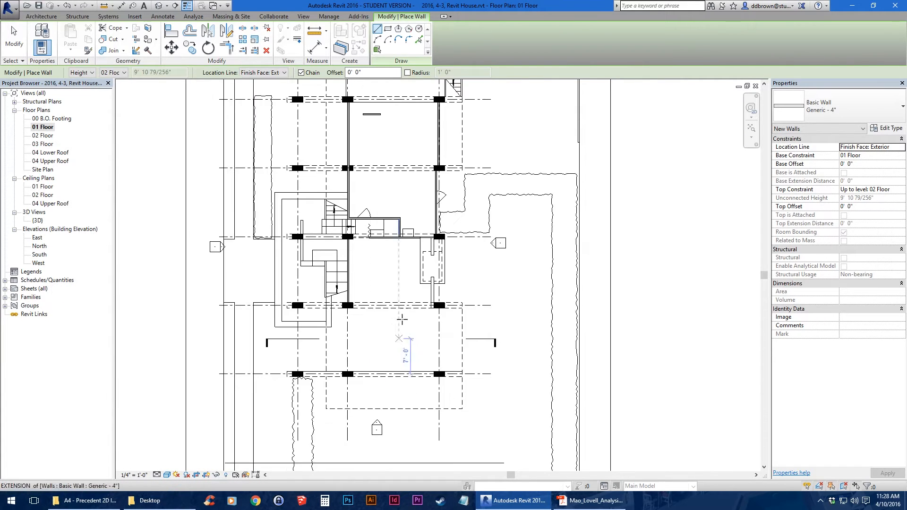
End wall placement on the first floor and open the 02 Floor plan
middle_click_drag(405, 332, 406, 421)
scroll(393, 331, "up", 4)
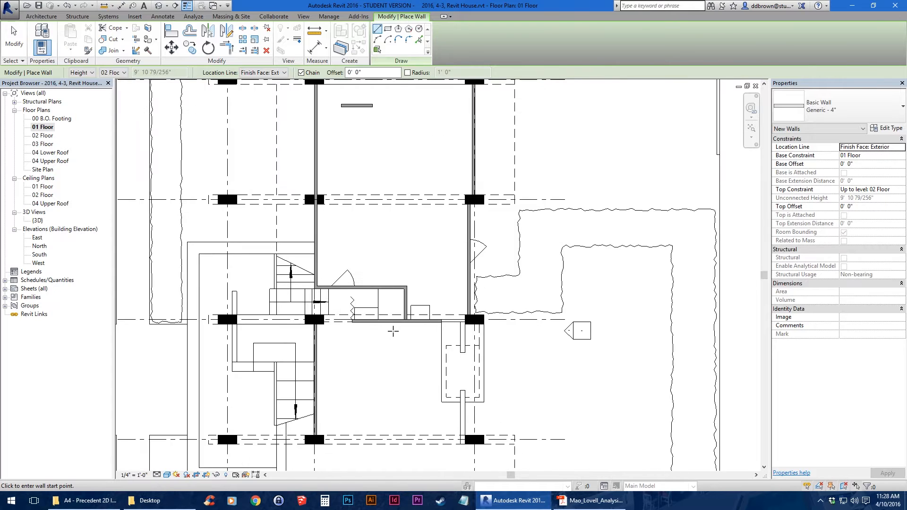
scroll(393, 331, "up", 1)
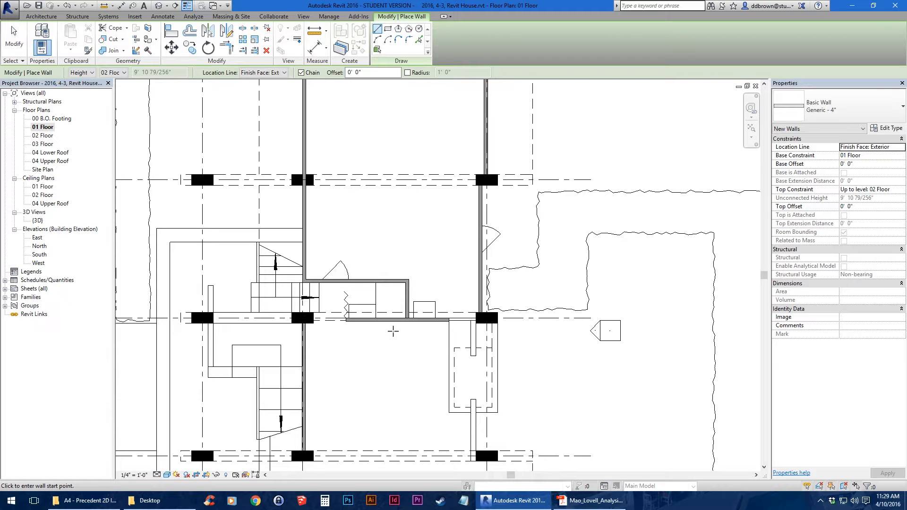
scroll(373, 265, "down", 2)
key("Escape")
key("Escape")
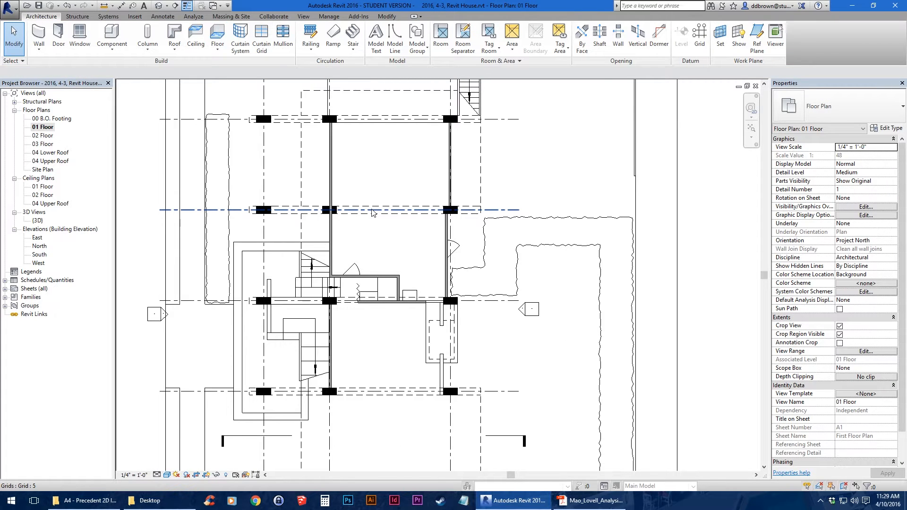
double_click(47, 137)
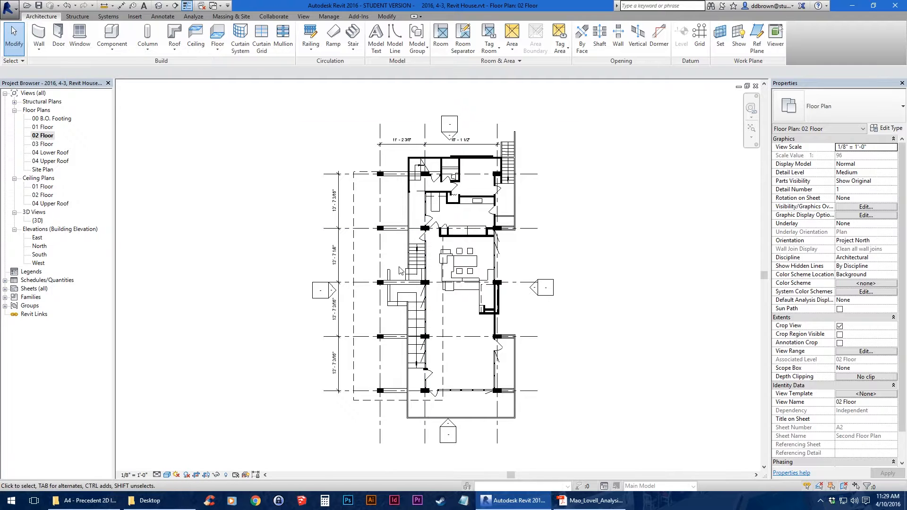
Start the Wall tool and examine the imported plan's wall thickness around the upper stair, its column and the adjoining door openings
scroll(440, 174, "up", 5)
scroll(406, 268, "up", 3)
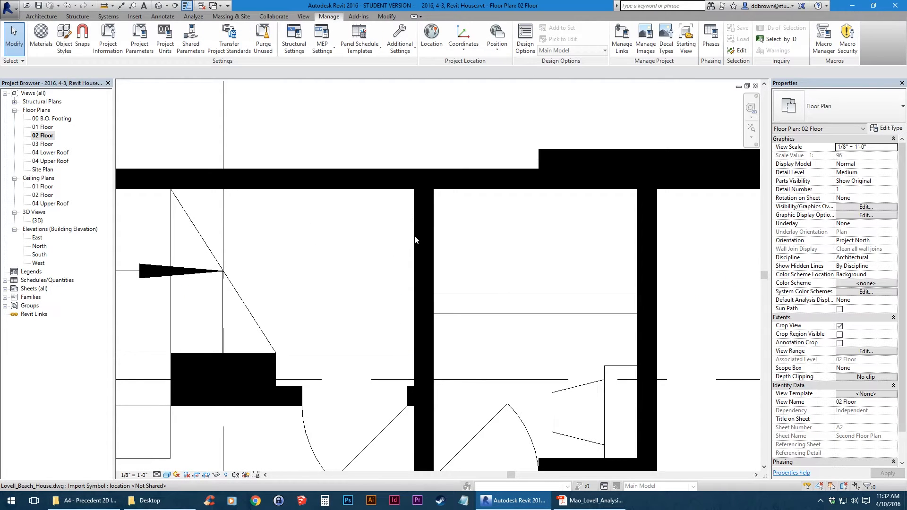
scroll(414, 207, "down", 3)
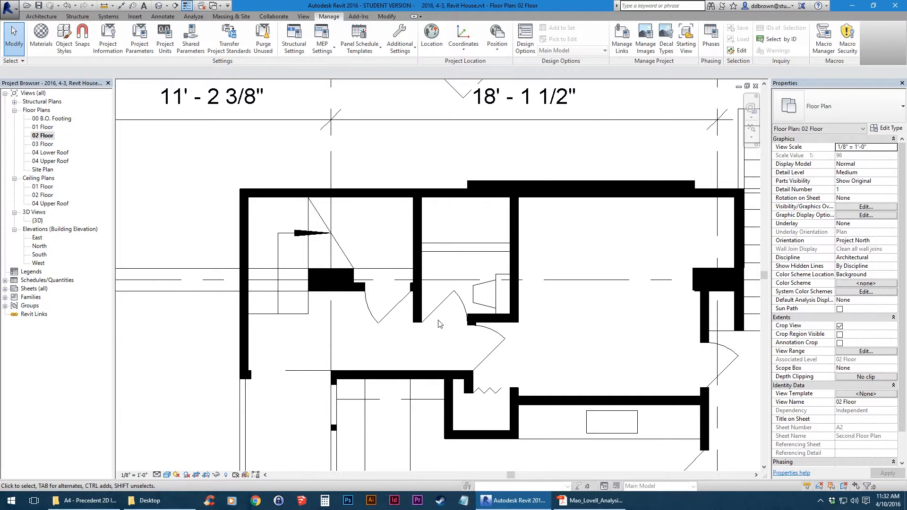
scroll(370, 328, "up", 5)
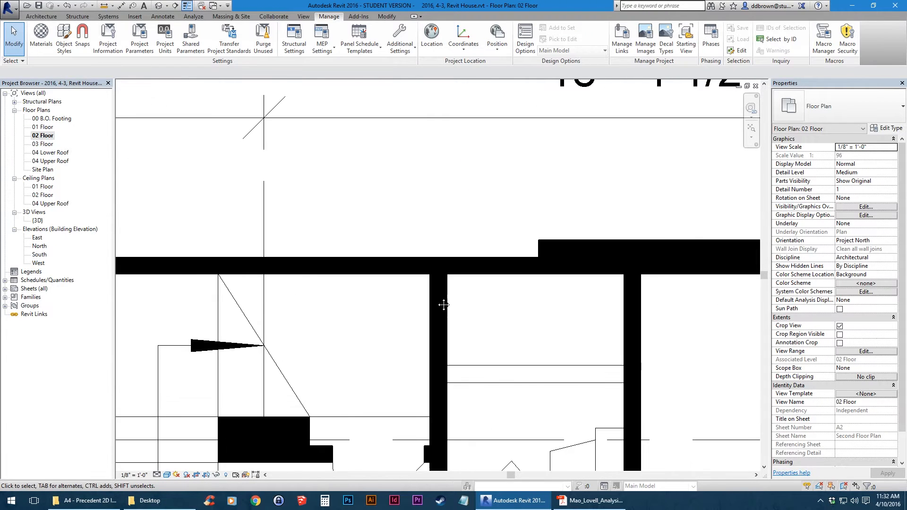
middle_click_drag(444, 305, 520, 213)
scroll(463, 236, "down", 2)
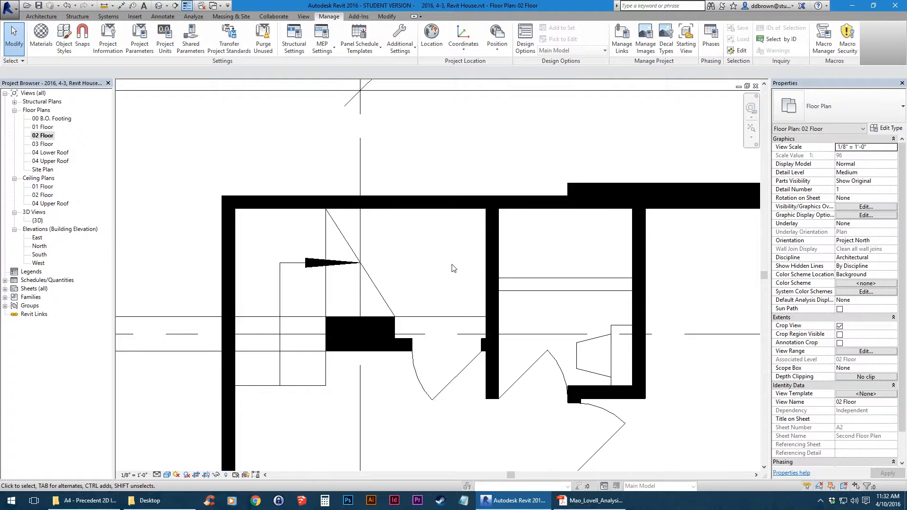
left_click(42, 16)
left_click(35, 36)
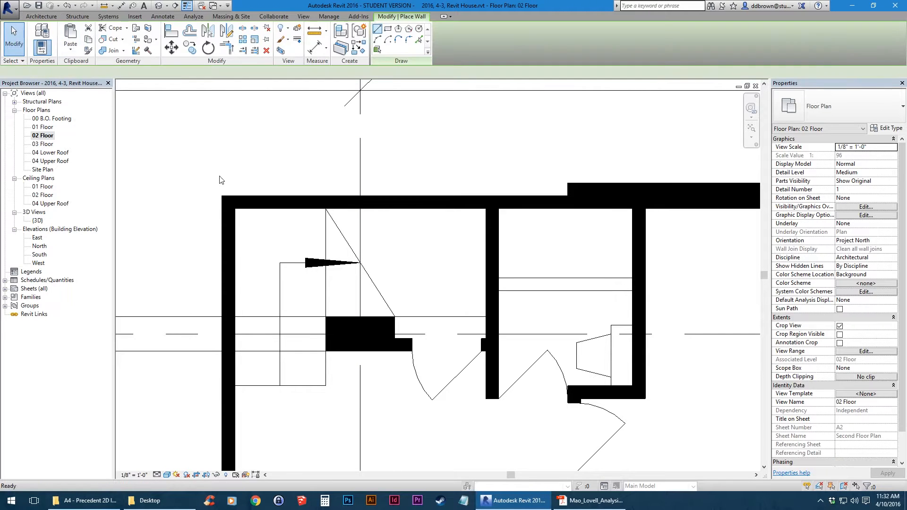
scroll(365, 319, "up", 3)
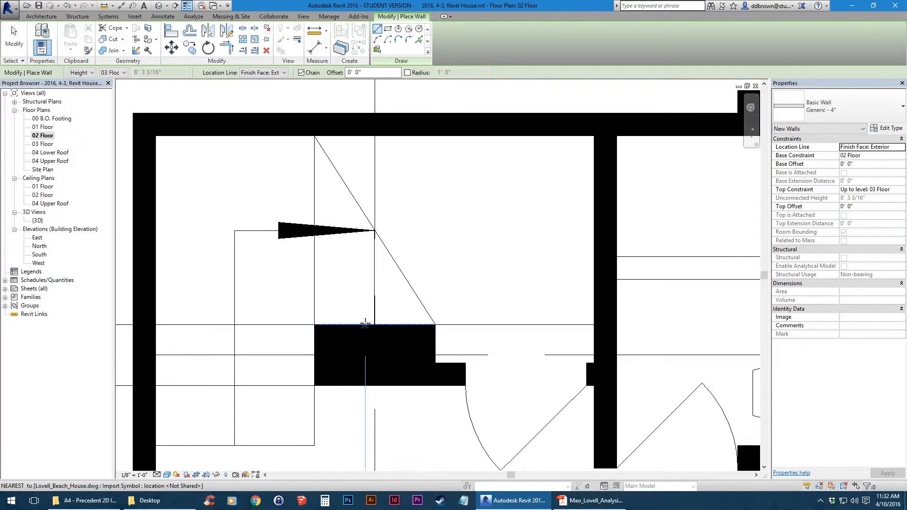
middle_click_drag(365, 323, 392, 303)
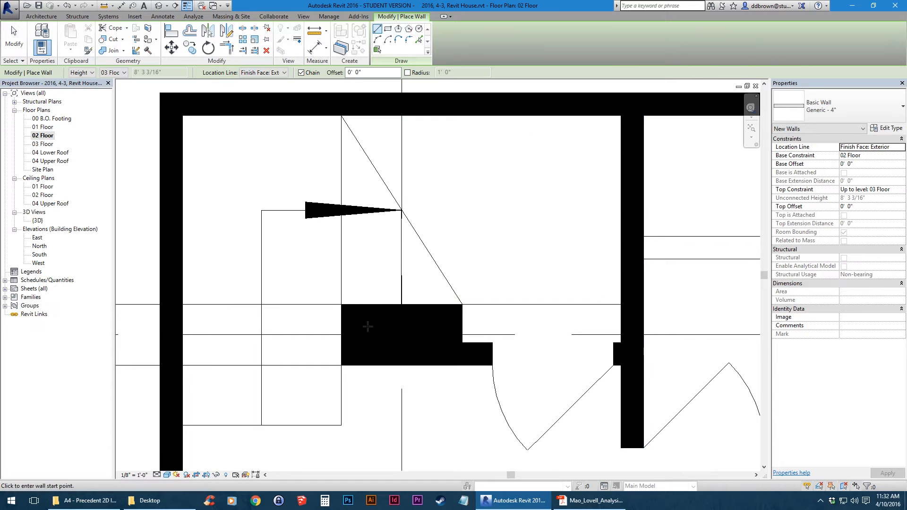
scroll(367, 326, "up", 1)
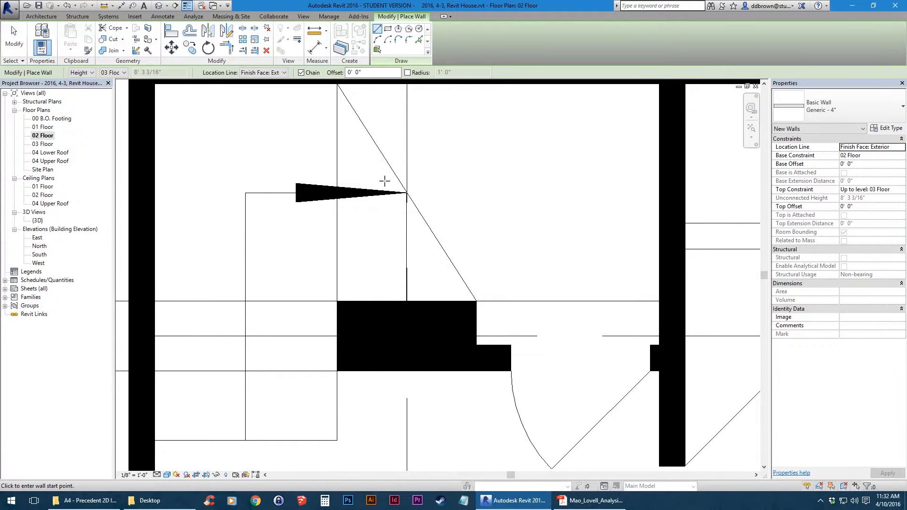
middle_click_drag(498, 328, 379, 317)
scroll(379, 318, "up", 5)
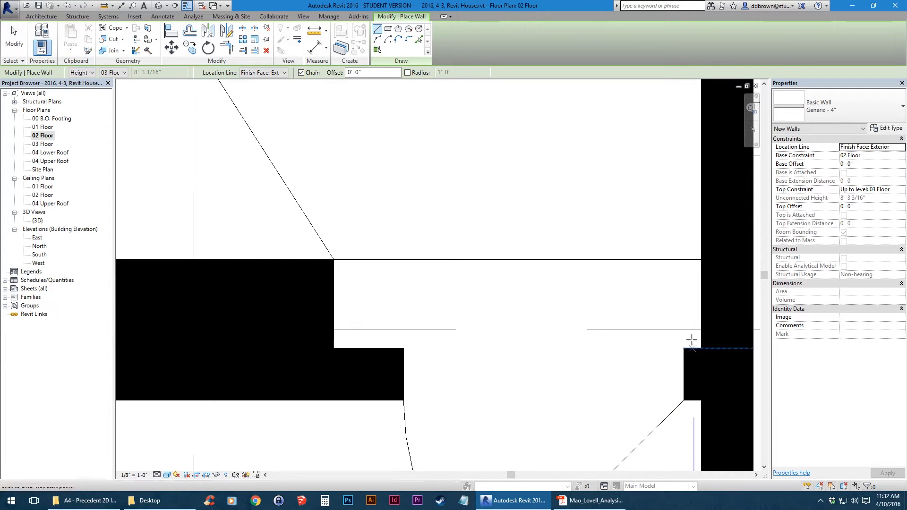
middle_click_drag(644, 306, 566, 299)
scroll(566, 299, "down", 3)
scroll(571, 337, "up", 4)
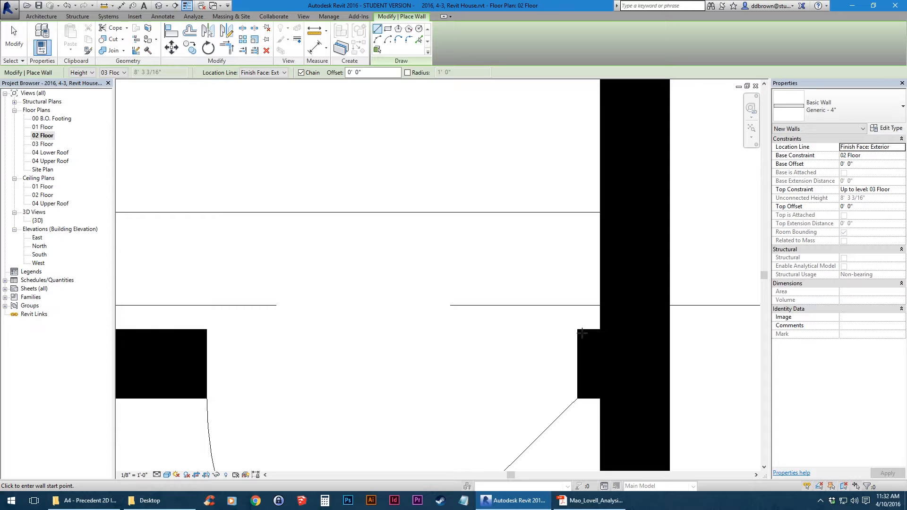
scroll(577, 330, "down", 5)
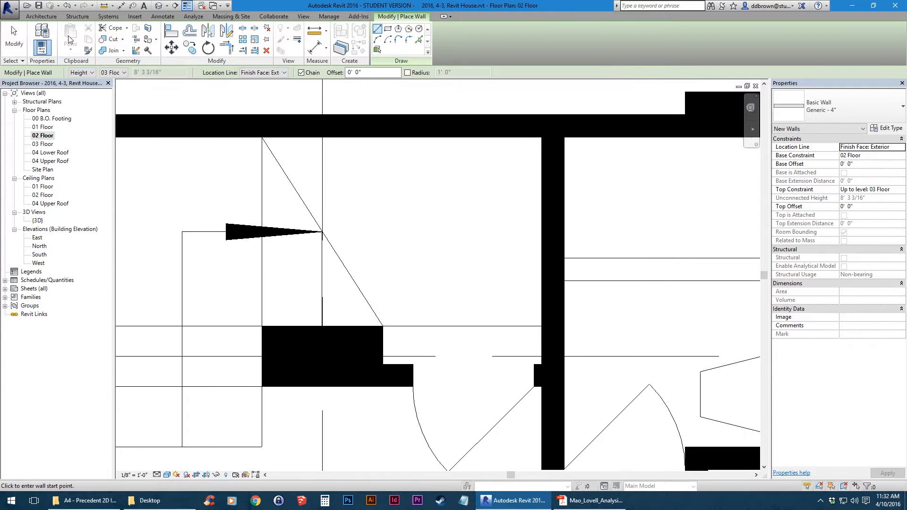
Duplicate the Generic - 4" wall type under the name Generic - 4.5"
left_click(41, 16)
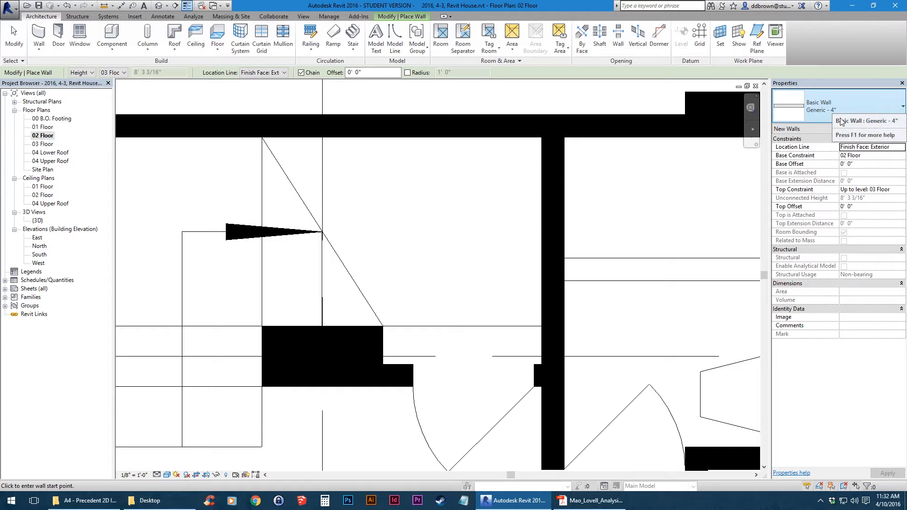
left_click(884, 129)
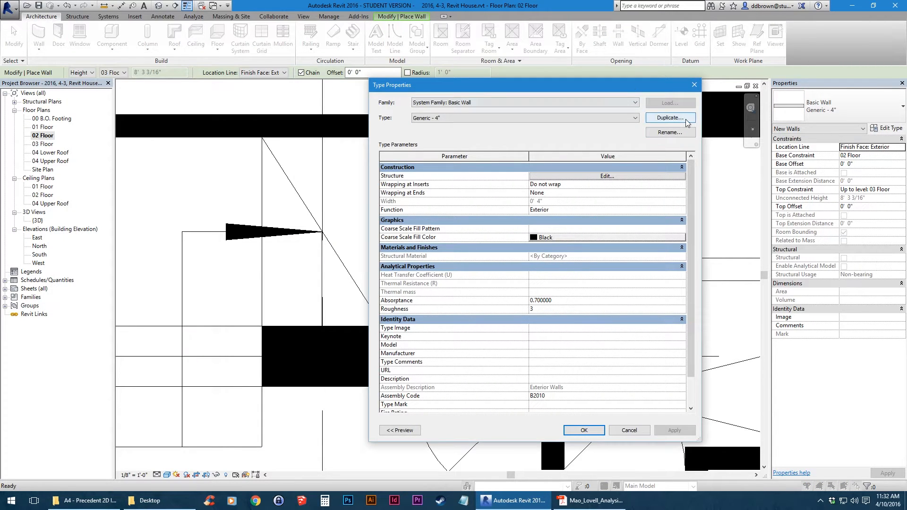
left_click(685, 121)
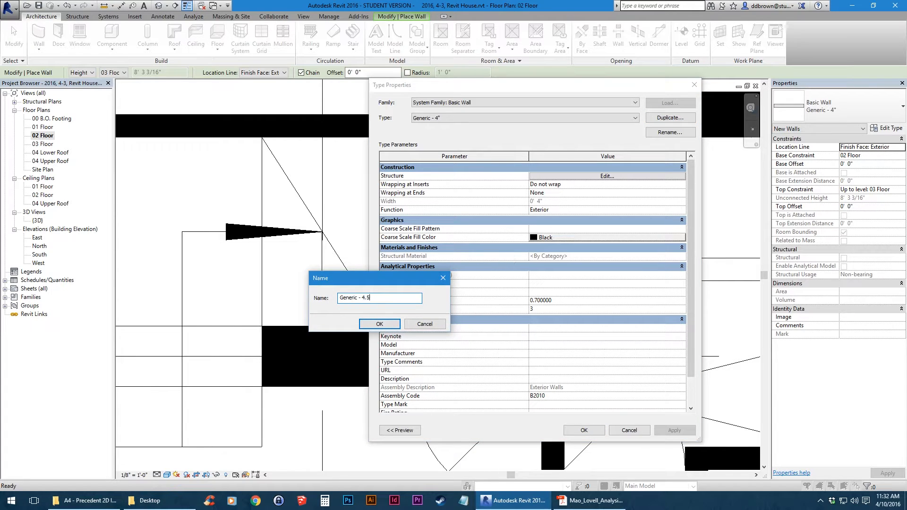
key("Return")
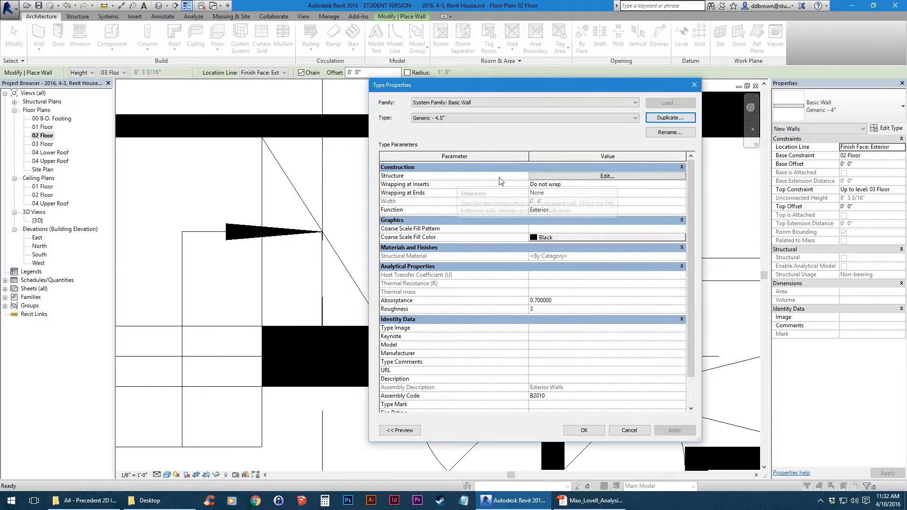
Set the structure layer of the new wall type to 4.5" thick and choose Generic - 4.5" for placement
left_click(559, 176)
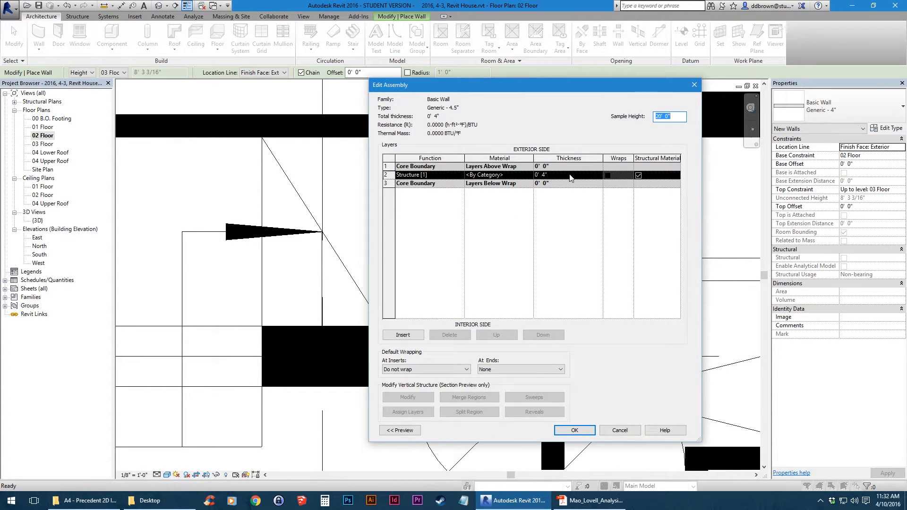
left_click(570, 175)
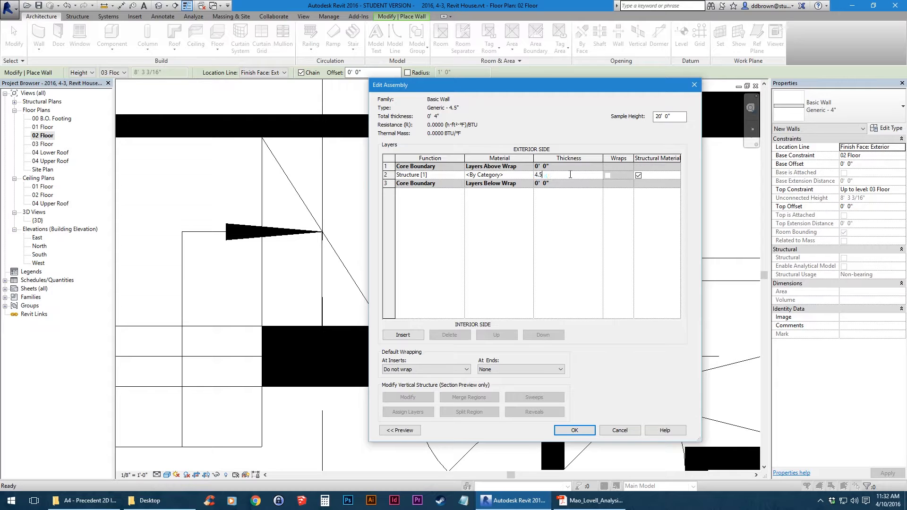
left_click(582, 432)
left_click(584, 430)
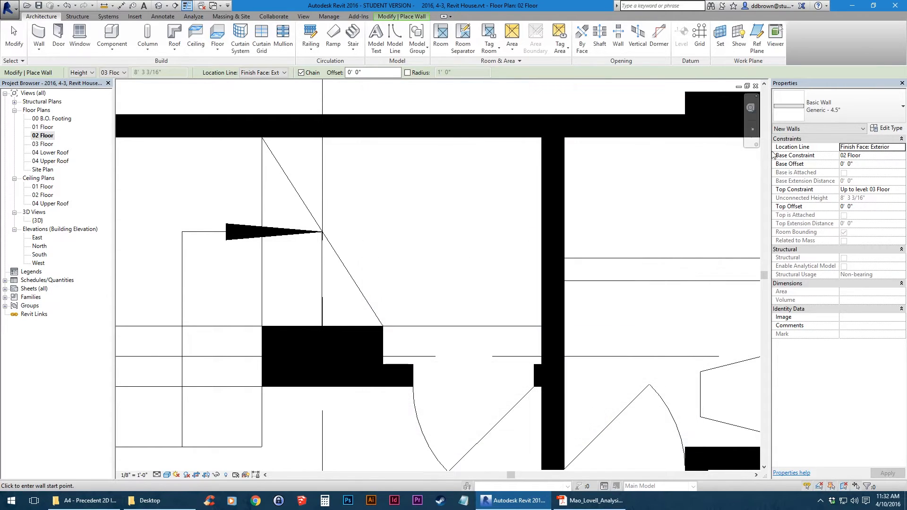
left_click(833, 112)
scroll(803, 170, "up", 1)
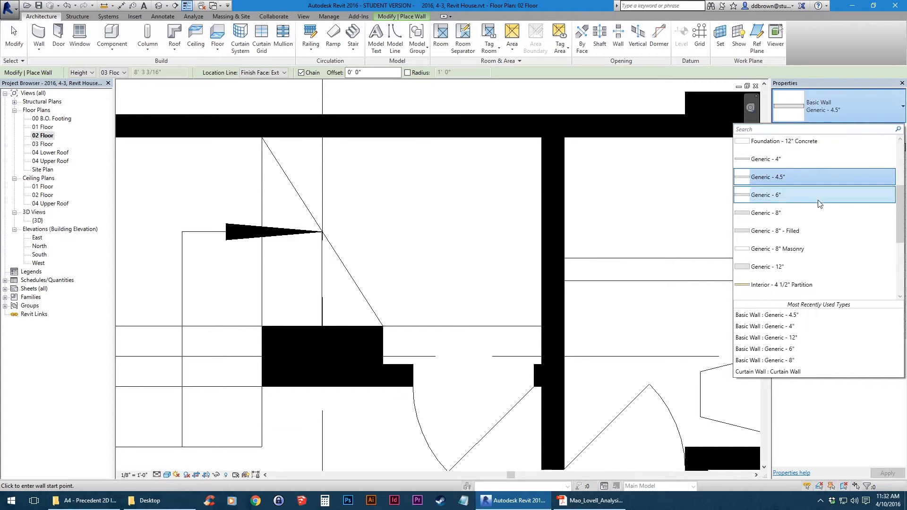
left_click(797, 181)
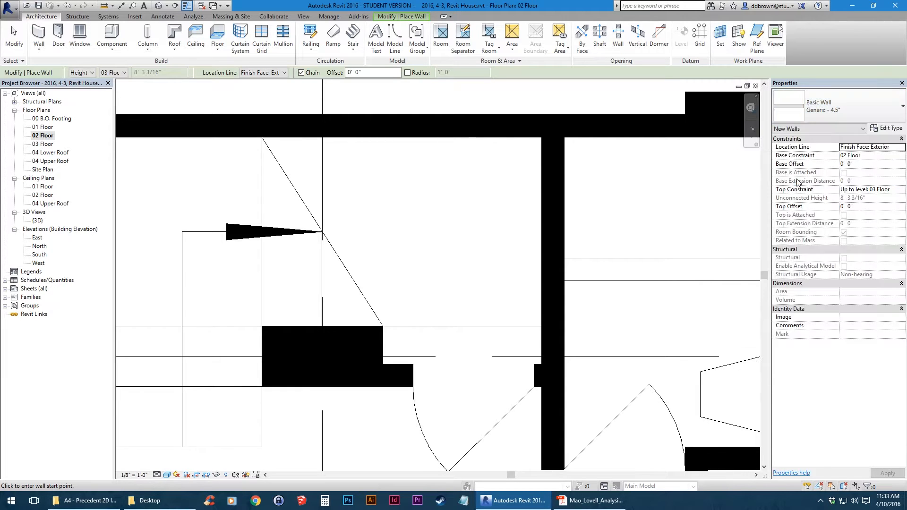
Trace the short return, about 6 3/8" long, at the lower end of the left stair wall, from inner to outer corner
middle_click_drag(343, 336, 579, 204)
middle_click_drag(210, 256, 409, 261)
scroll(511, 201, "down", 9)
scroll(444, 321, "up", 13)
left_click(402, 271)
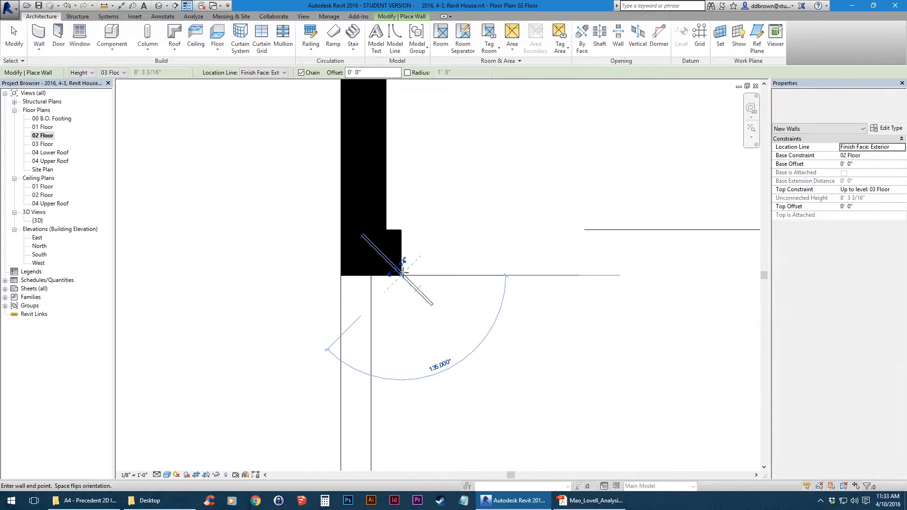
middle_click_drag(341, 265, 333, 275)
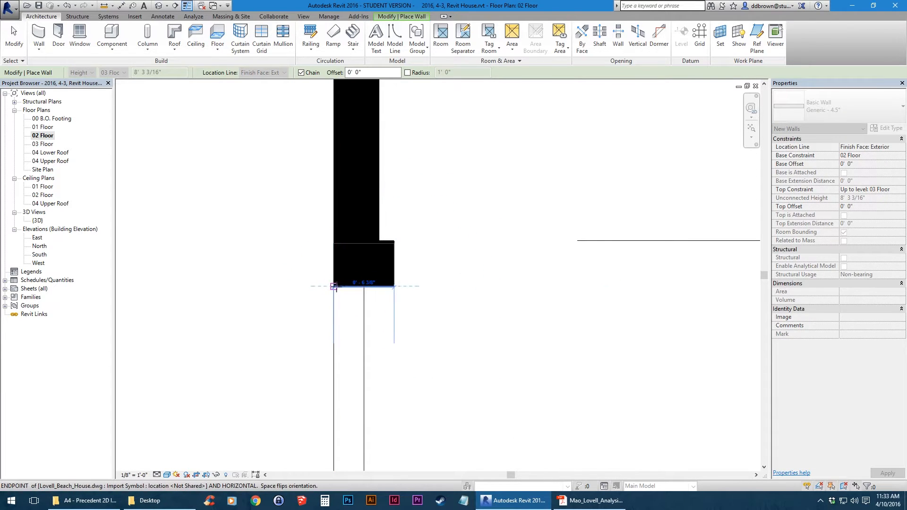
left_click(334, 286)
Continue the chain up the outer face of the left stair wall to the plan's upper-left corner
scroll(343, 272, "down", 6)
middle_click_drag(381, 143, 352, 358)
middle_click_drag(347, 157, 342, 428)
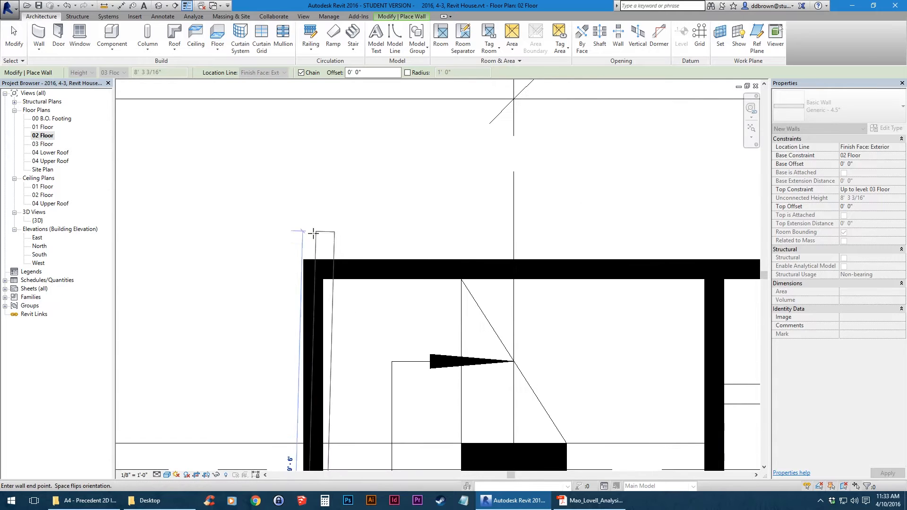
left_click(304, 260)
Continue the chain along the outer face of the upper wall to the upper-right corner beside the exterior stairs
middle_click_drag(605, 269, 184, 267)
middle_click_drag(483, 268, 288, 267)
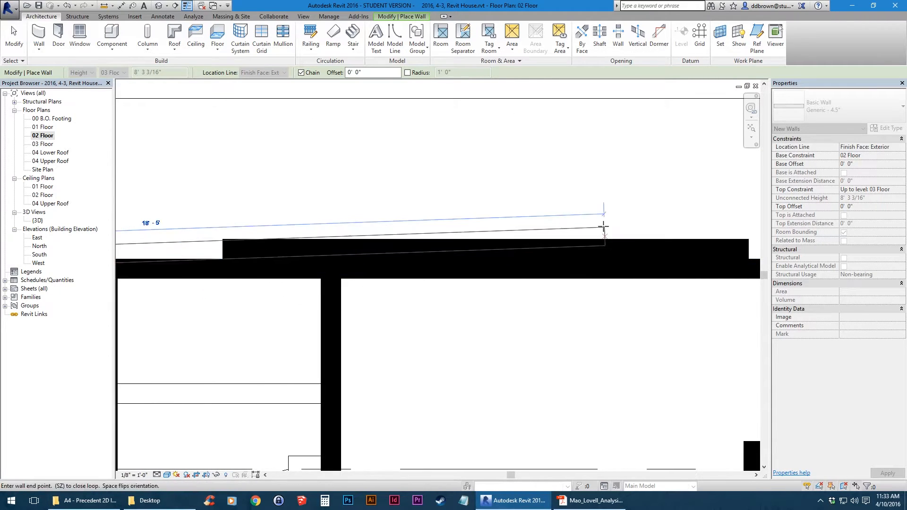
middle_click_drag(593, 263, 317, 264)
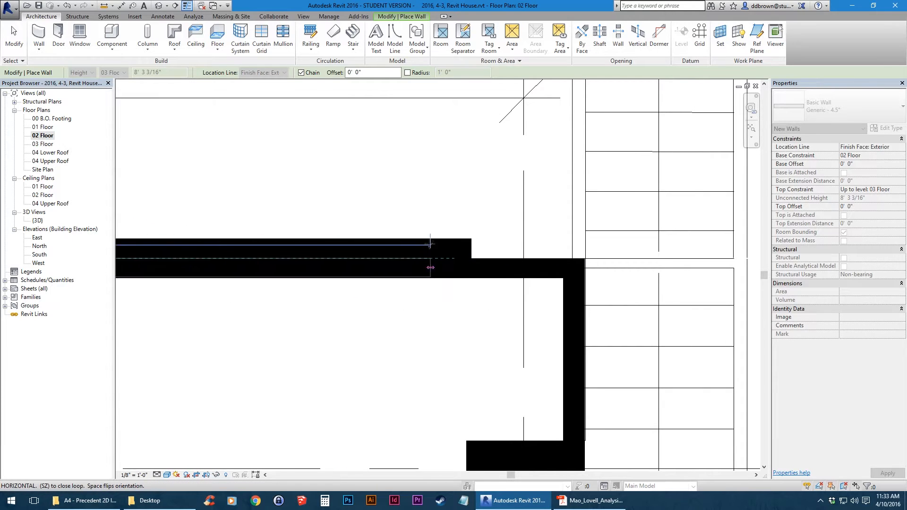
scroll(580, 270, "up", 2)
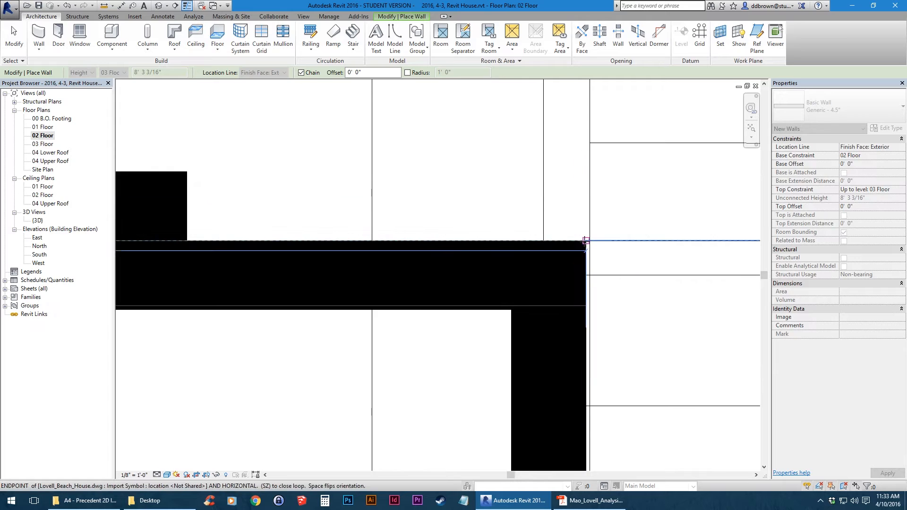
left_click(580, 270)
Trace the right exterior wall down past the column to its lower end beside the stairs and end the chain
scroll(579, 224, "down", 2)
middle_click_drag(526, 342, 570, 191)
scroll(568, 324, "up", 3)
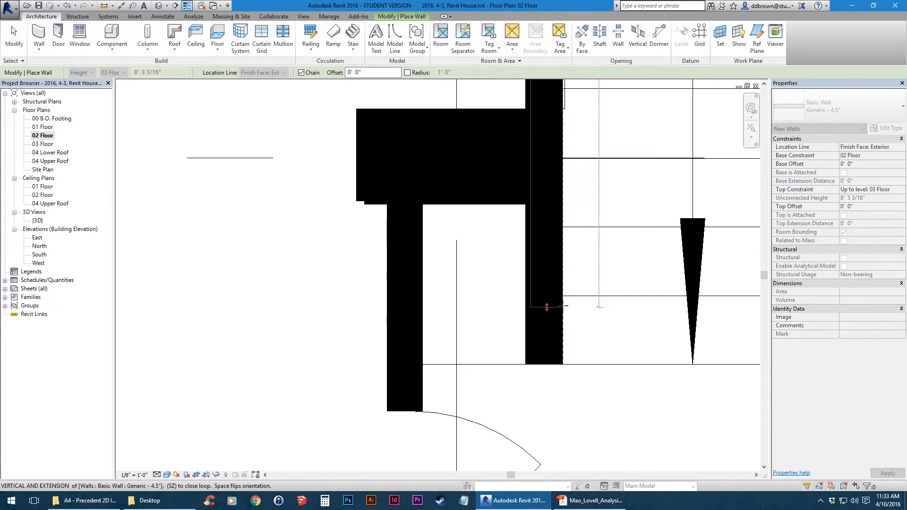
left_click(562, 363)
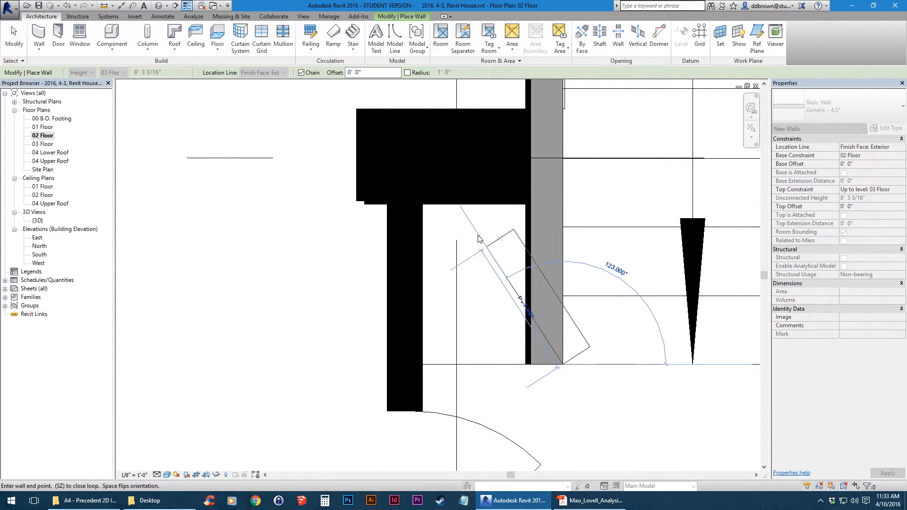
key("Escape")
Trace the right wall from the underside of the upper column down to the top face of the lower column
middle_click_drag(426, 201, 426, 276)
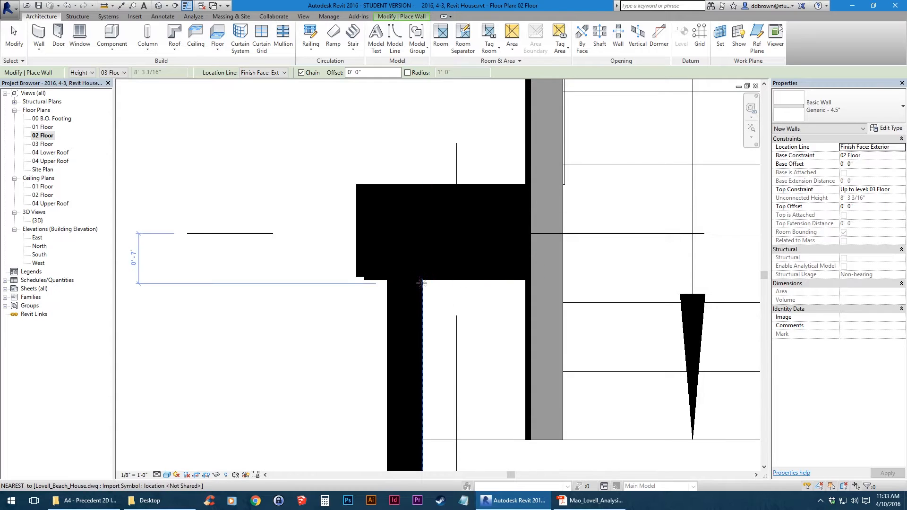
left_click(423, 280)
scroll(422, 280, "down", 5)
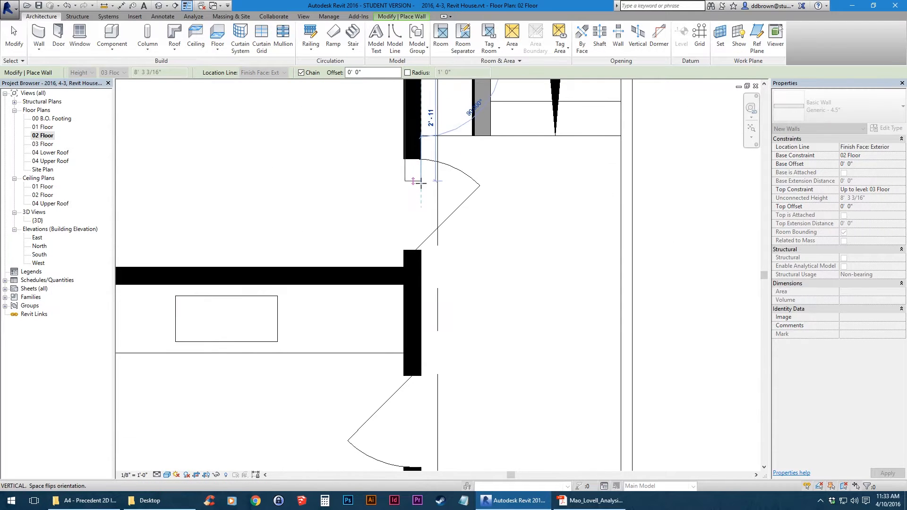
scroll(421, 314, "up", 2)
scroll(421, 377, "up", 2)
middle_click_drag(428, 392, 443, 302)
scroll(442, 302, "up", 3)
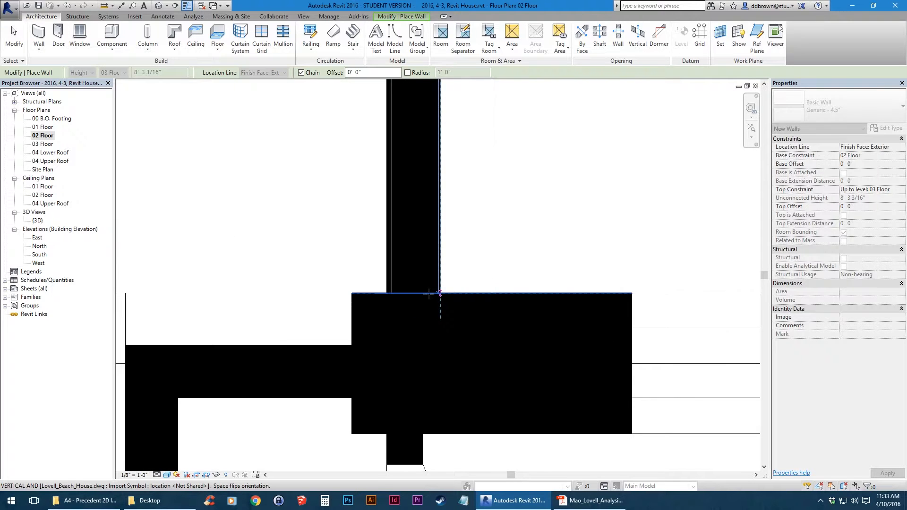
Trace the small shaft beside the lower right column: its upper wall out from the column, then its left wall down to the long wall
middle_click_drag(231, 353, 467, 215)
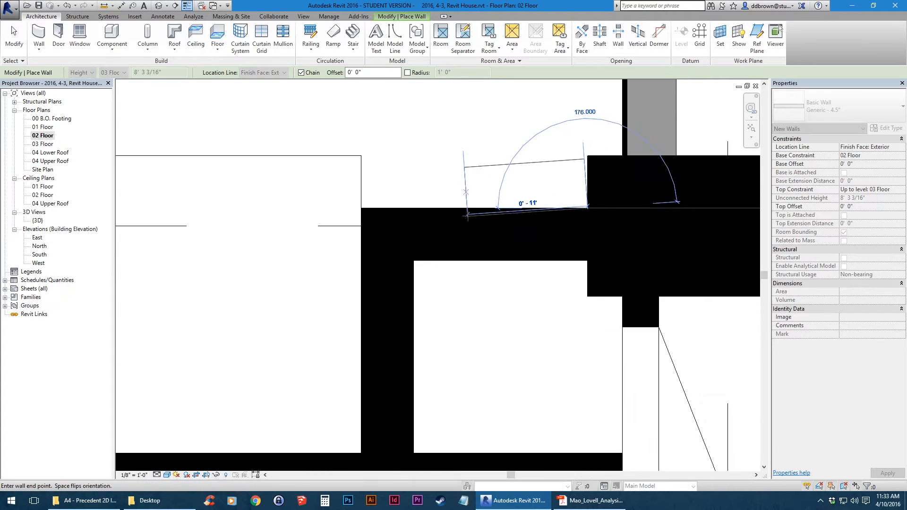
key("space")
left_click(362, 207)
scroll(361, 207, "down", 3)
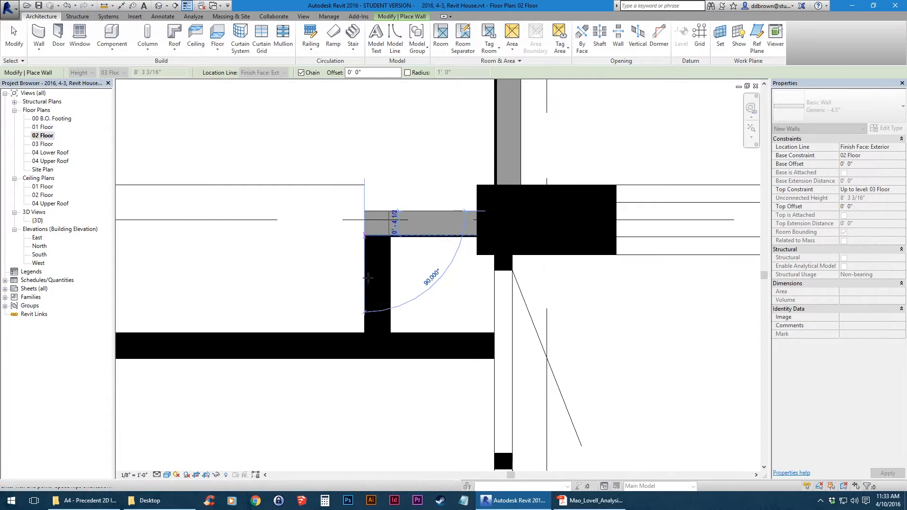
left_click(376, 330)
key("Escape")
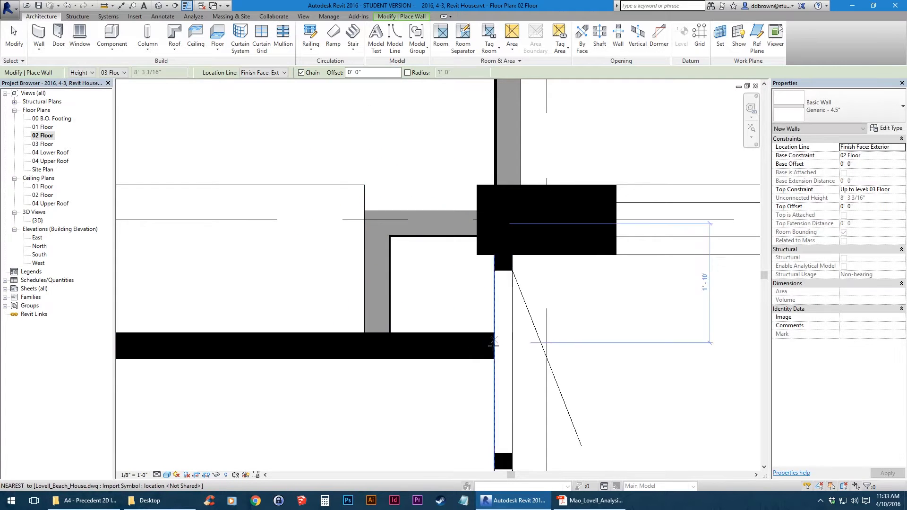
Trace the long horizontal wall leftward from below the lower right column, then continue up the closet's left wall to its upper end
left_click(494, 332)
key("space")
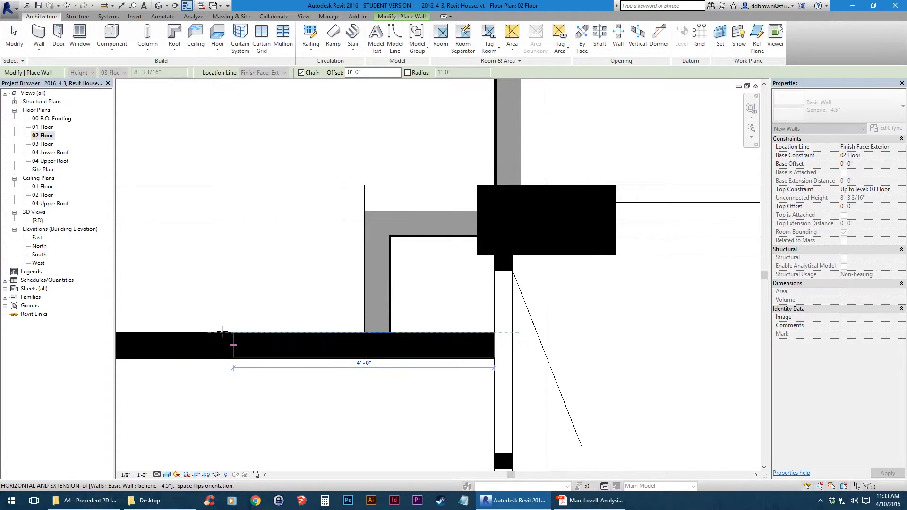
middle_click_drag(223, 338, 621, 333)
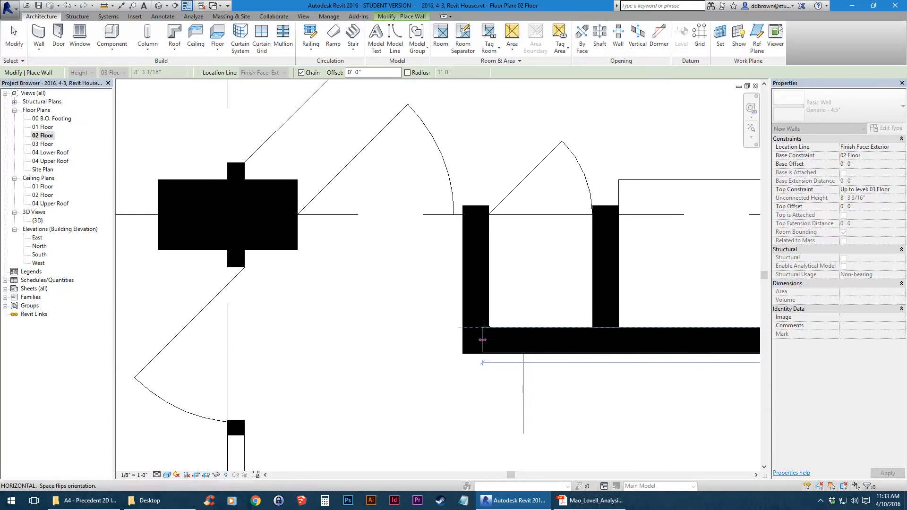
left_click(489, 327)
left_click(488, 205)
Trace the short partition on the closet's right side from its upper end down to the long horizontal wall
middle_click_drag(492, 259, 330, 282)
scroll(439, 250, "up", 3)
key("Escape")
left_click(460, 218)
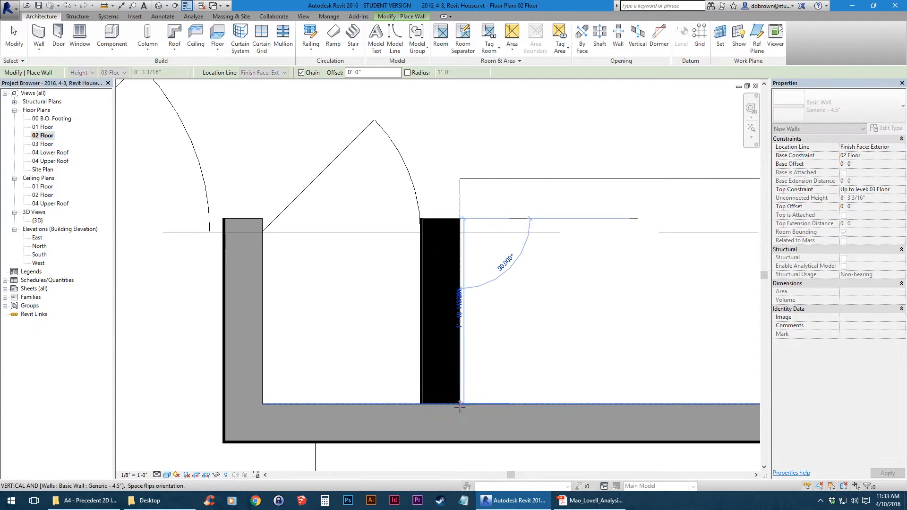
Trace the lower face of the horizontal wall above the counter, from the right wall leftward to the small closet's right wall
scroll(462, 314, "down", 8)
middle_click_drag(492, 255, 419, 343)
middle_click_drag(462, 378, 425, 333)
scroll(474, 209, "up", 10)
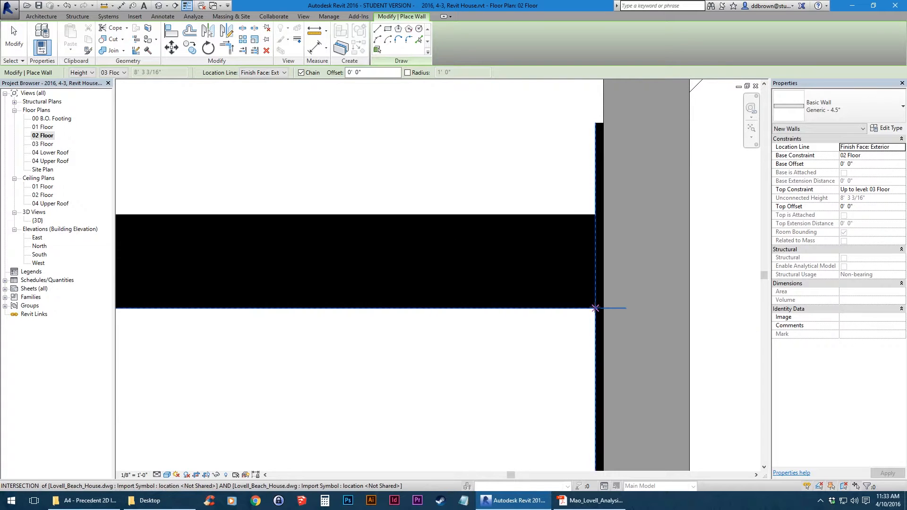
left_click(595, 308)
middle_click_drag(521, 306, 425, 318)
scroll(496, 312, "up", 3)
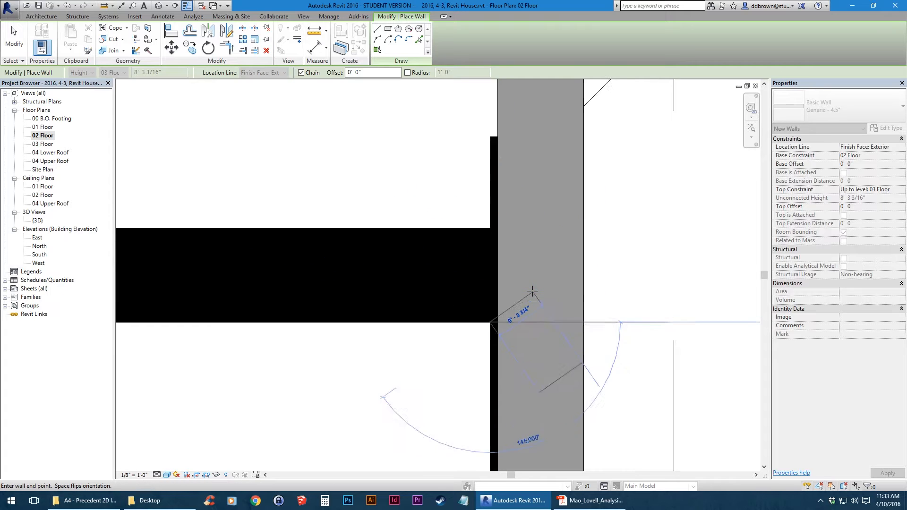
scroll(495, 320, "down", 3)
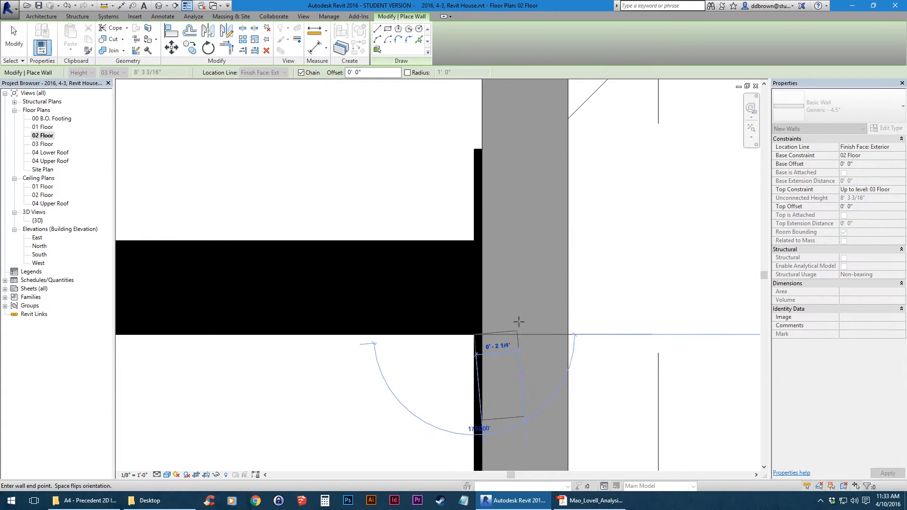
scroll(512, 262, "down", 3)
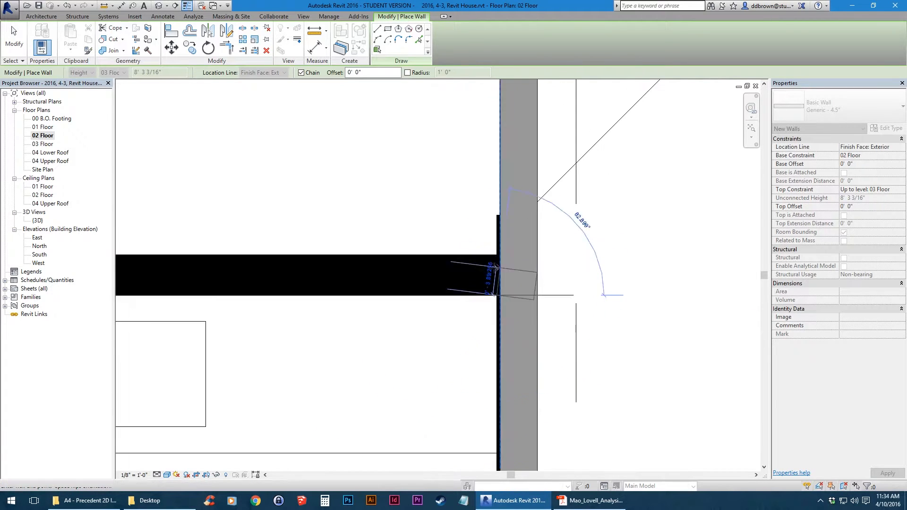
scroll(480, 314, "up", 4)
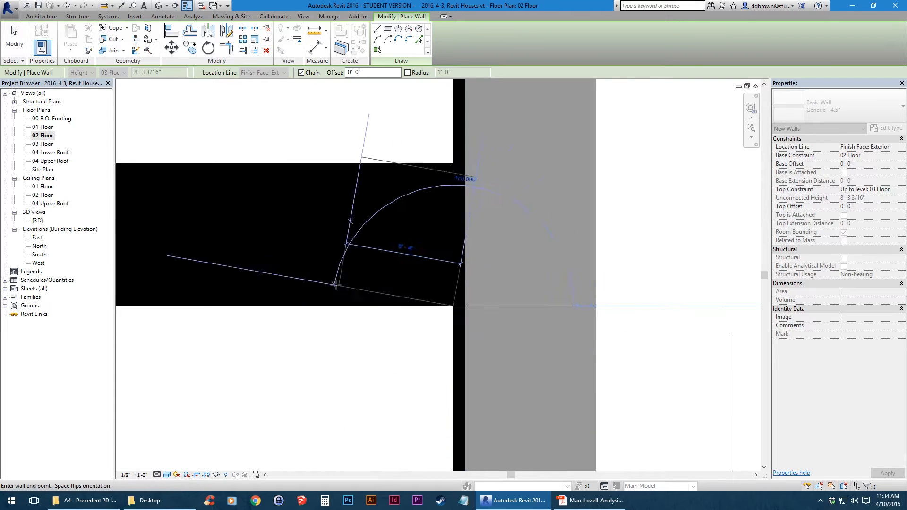
middle_click_drag(334, 283, 593, 287)
scroll(593, 288, "down", 6)
middle_click_drag(282, 277, 682, 278)
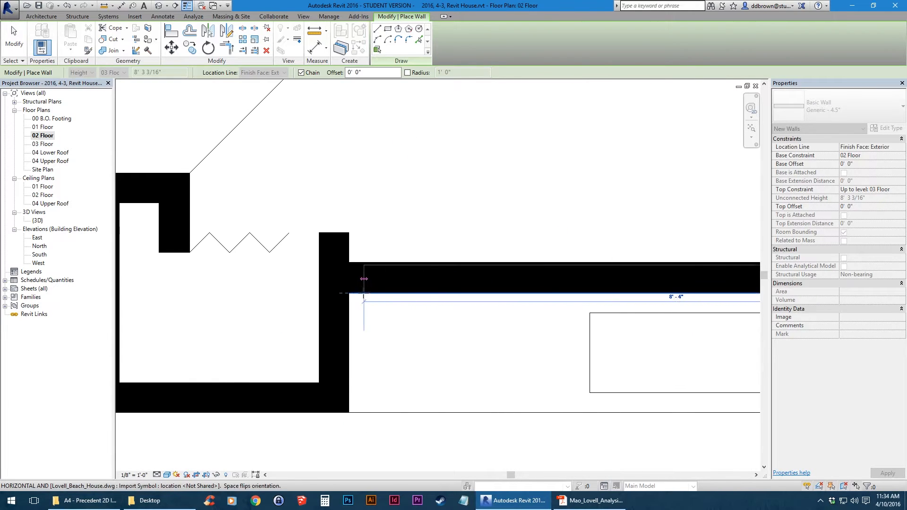
left_click(350, 293)
Extend the horizontal wall above the counter to the right wall with Trim/Extend Single Element
middle_click_drag(556, 294, 189, 295)
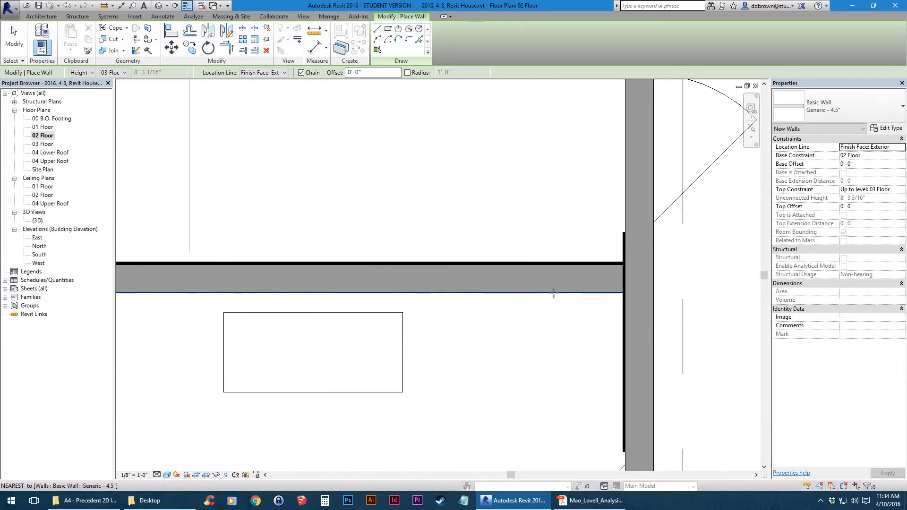
middle_click_drag(636, 280, 515, 279)
scroll(514, 275, "up", 4)
scroll(464, 233, "down", 2)
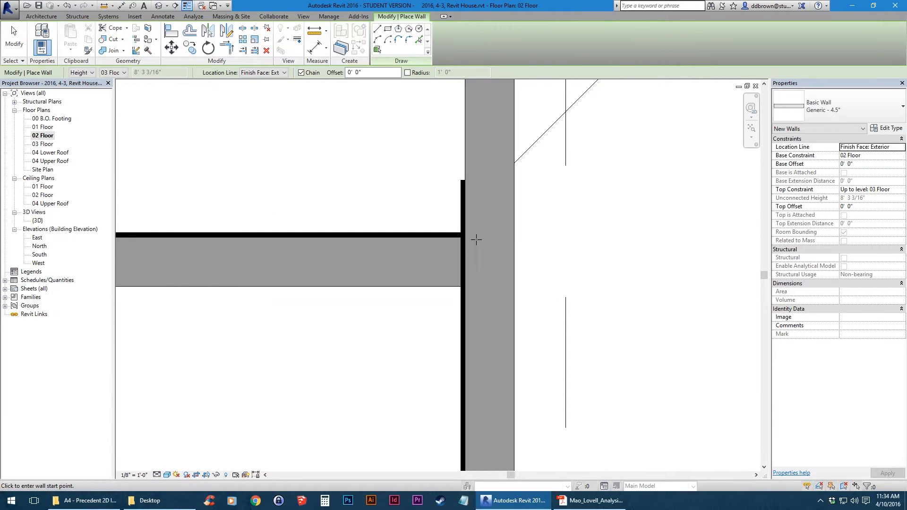
key("Escape")
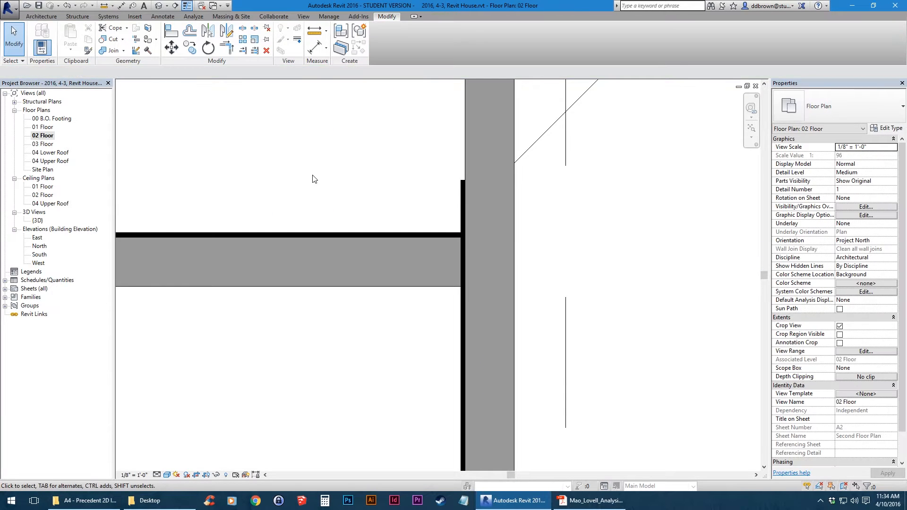
left_click(243, 52)
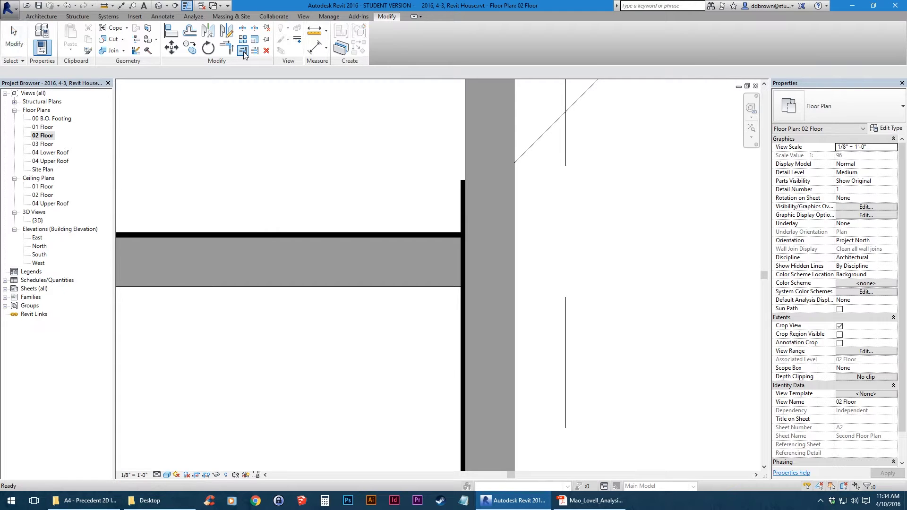
left_click(485, 277)
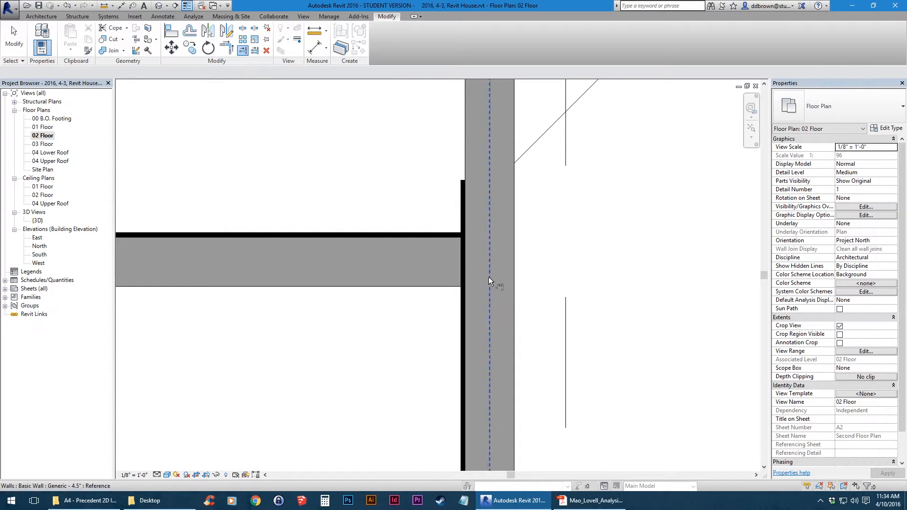
left_click(427, 262)
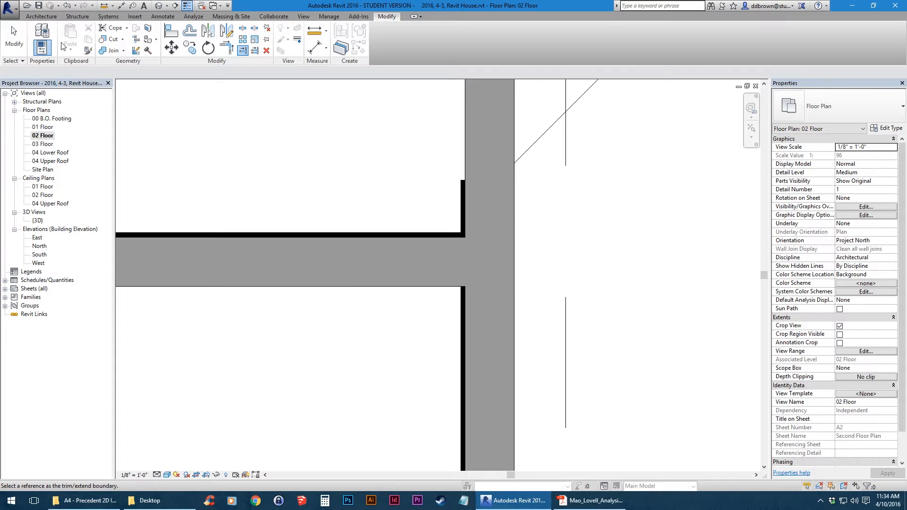
Start a wall chain at the upper end of the small closet's right wall and trace its outer face down to the lower corner
left_click(46, 17)
left_click(40, 36)
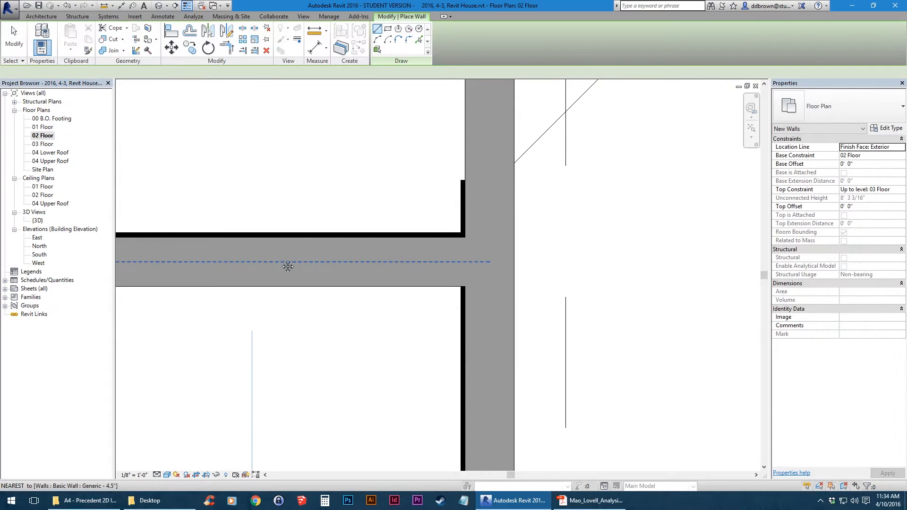
scroll(280, 253, "down", 1)
middle_click_drag(280, 253, 556, 251)
scroll(571, 282, "down", 4)
middle_click_drag(370, 280, 616, 279)
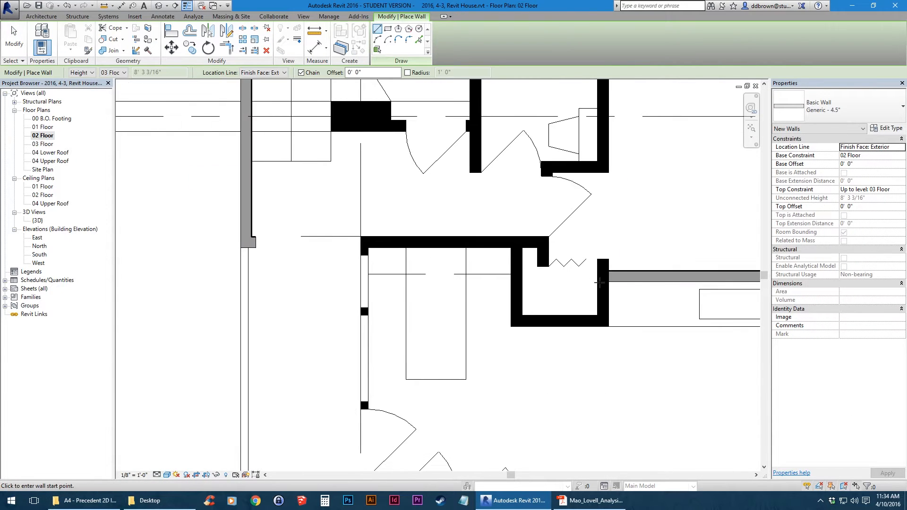
scroll(618, 278, "up", 4)
left_click(613, 213)
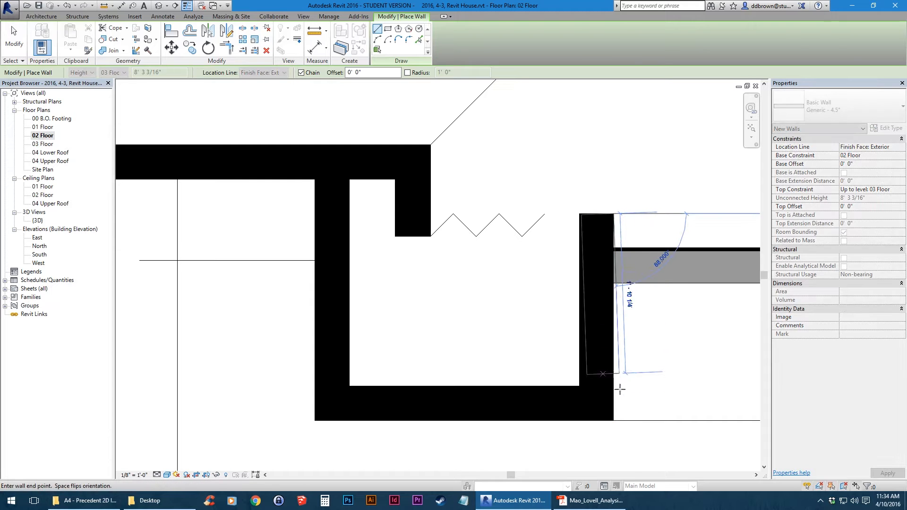
left_click(405, 418)
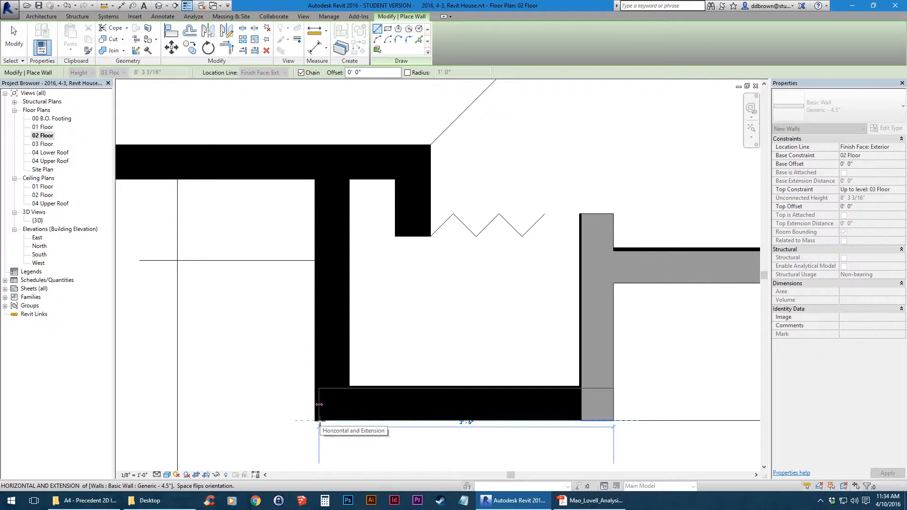
Continue the chain along the closet's lower wall and up its left wall to the horizontal wall above, and end it
left_click(319, 405)
middle_click_drag(418, 238, 584, 337)
middle_click_drag(607, 399, 432, 282)
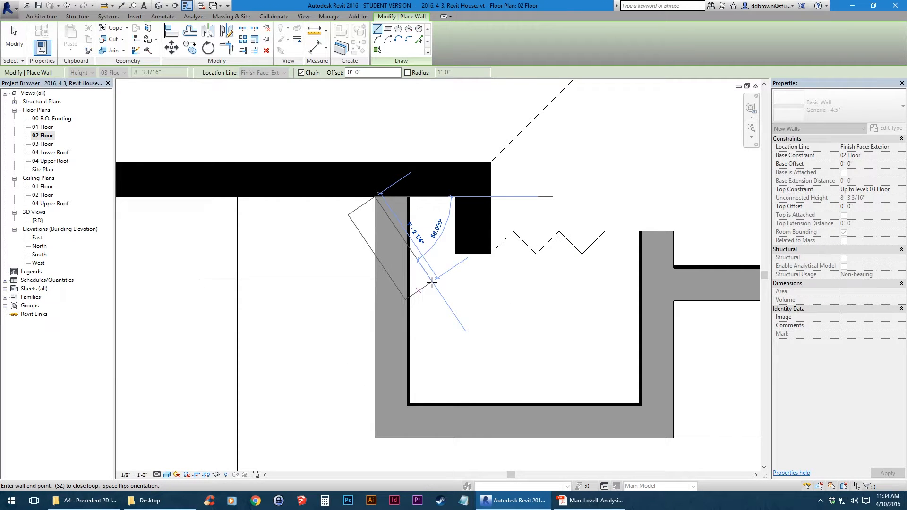
key("Escape")
Trace the short return, about 1'-0 3/4" long, beside the closet's folding door from its lower end up to the outer corner
middle_click_drag(441, 227, 518, 270)
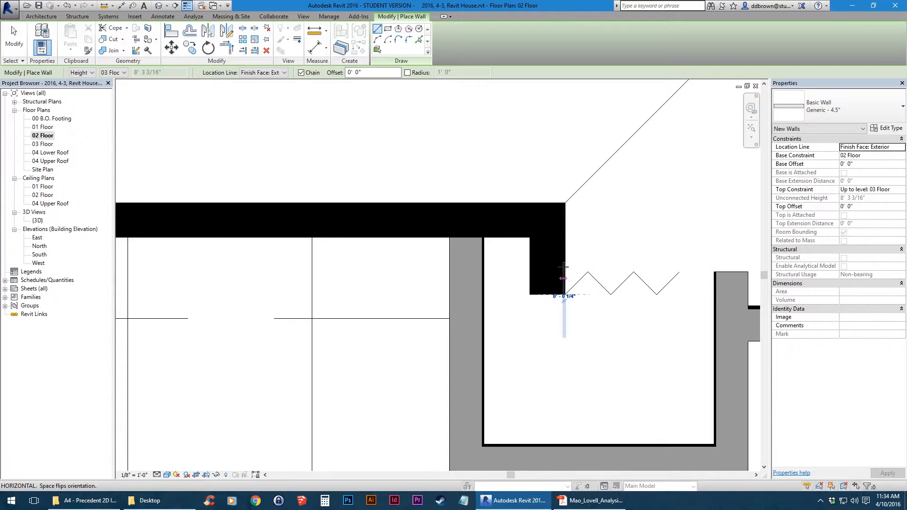
left_click(564, 294)
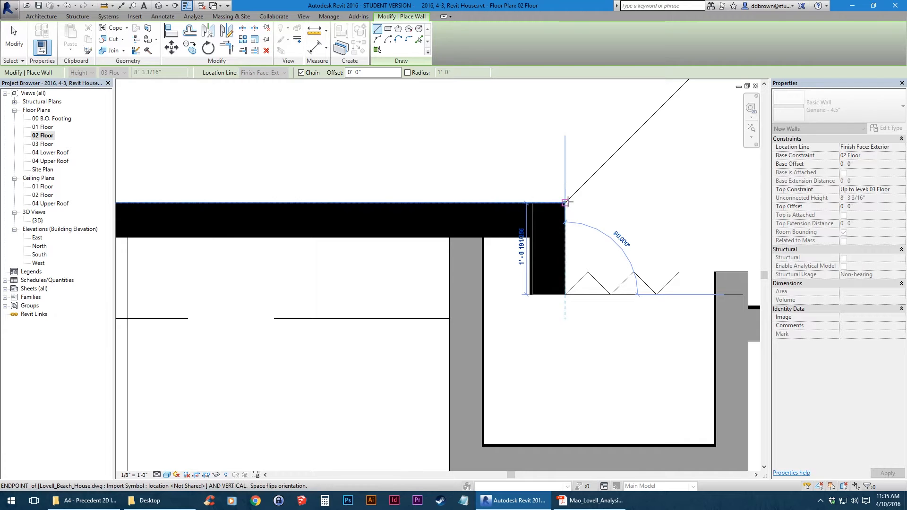
left_click(568, 201)
Continue the chain along the horizontal wall's upper face to its left end, add the short return down, and end the chain
middle_click_drag(207, 203, 652, 203)
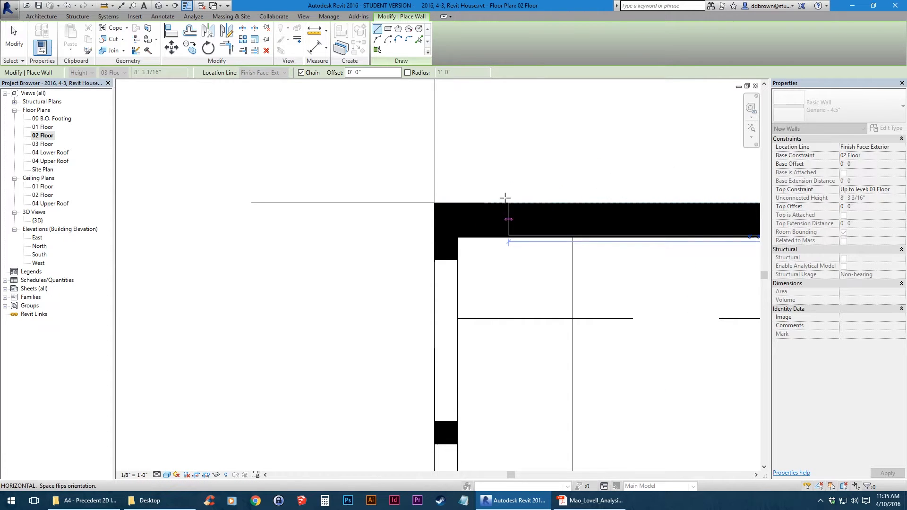
left_click(434, 202)
scroll(434, 208, "down", 3)
scroll(435, 208, "up", 3)
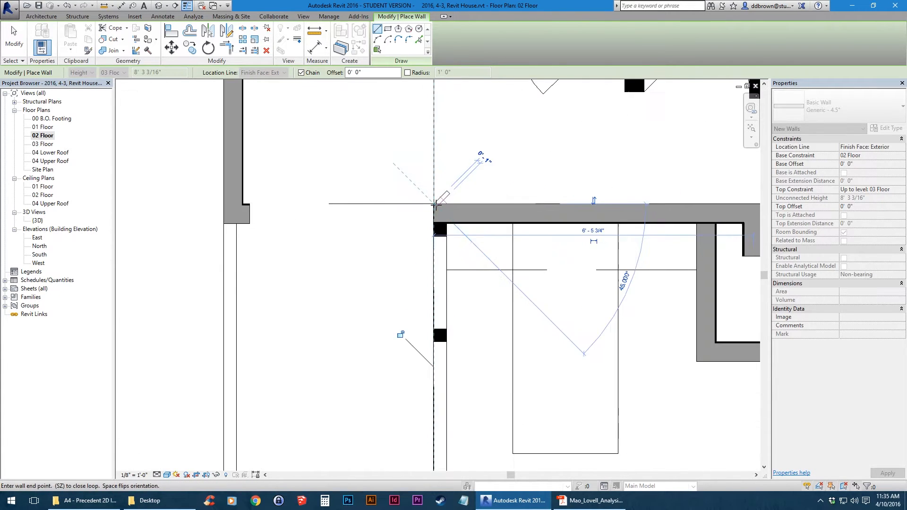
left_click(431, 268)
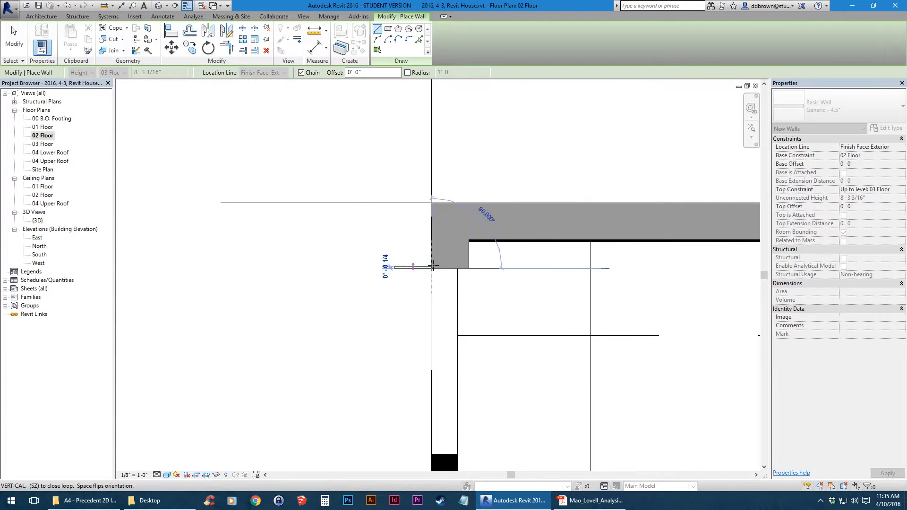
key("Escape")
key("Escape")
Extend the closet's left wall to the horizontal wall above it with Trim/Extend Single Element
scroll(434, 265, "down", 2)
scroll(367, 257, "up", 5)
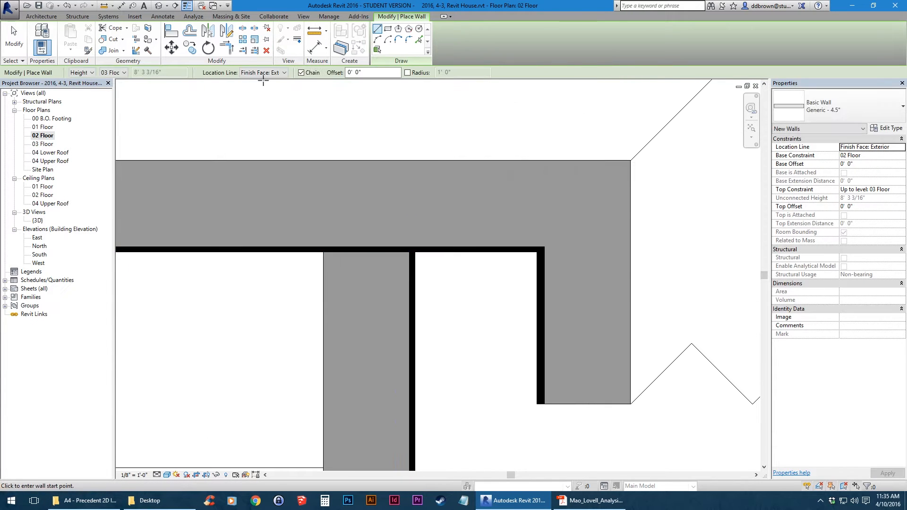
left_click(245, 50)
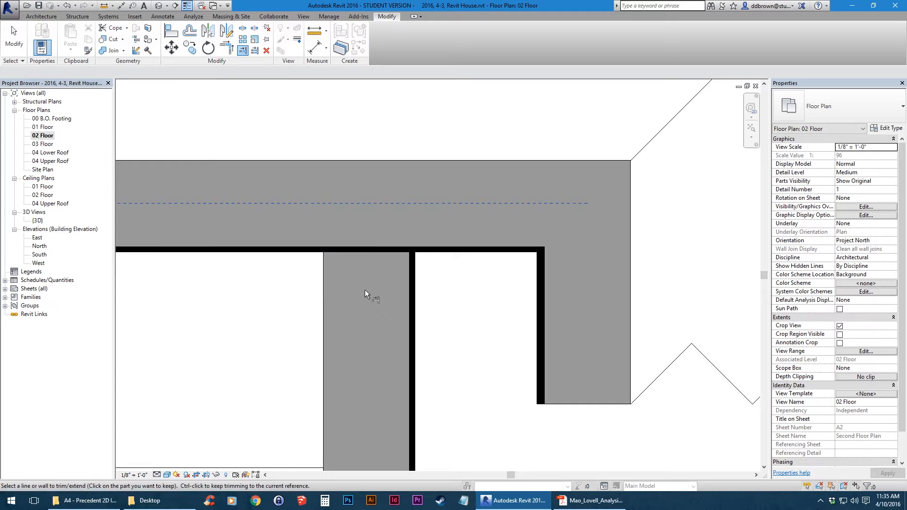
scroll(369, 290, "down", 6)
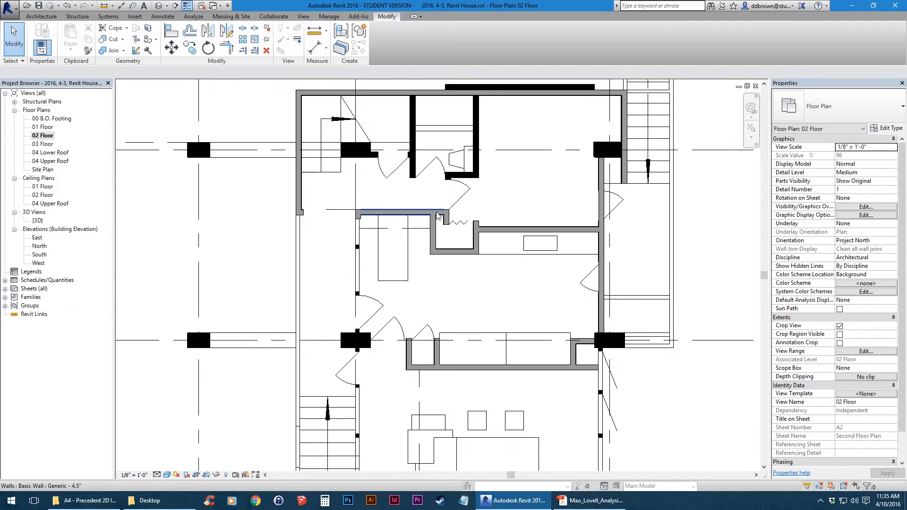
Trace a wall chain from the column beside the upper stair across the door opening, and up the bathroom's left partition to the exterior wall
scroll(430, 263, "up", 2)
left_click(41, 16)
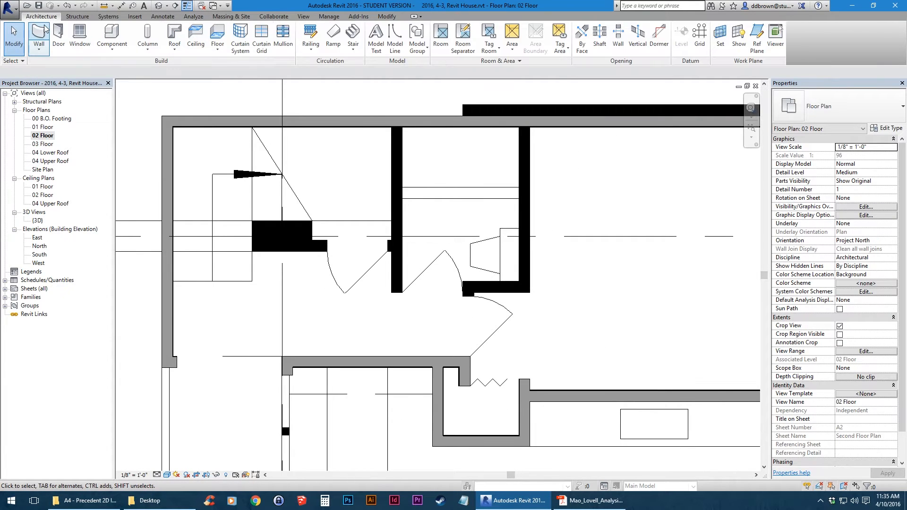
left_click(36, 35)
scroll(377, 237, "up", 2)
scroll(377, 236, "down", 5)
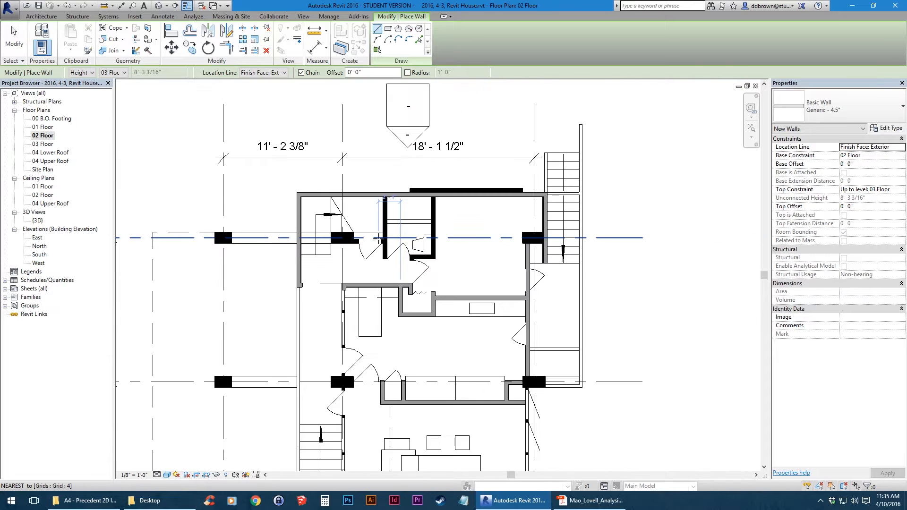
scroll(371, 246, "up", 7)
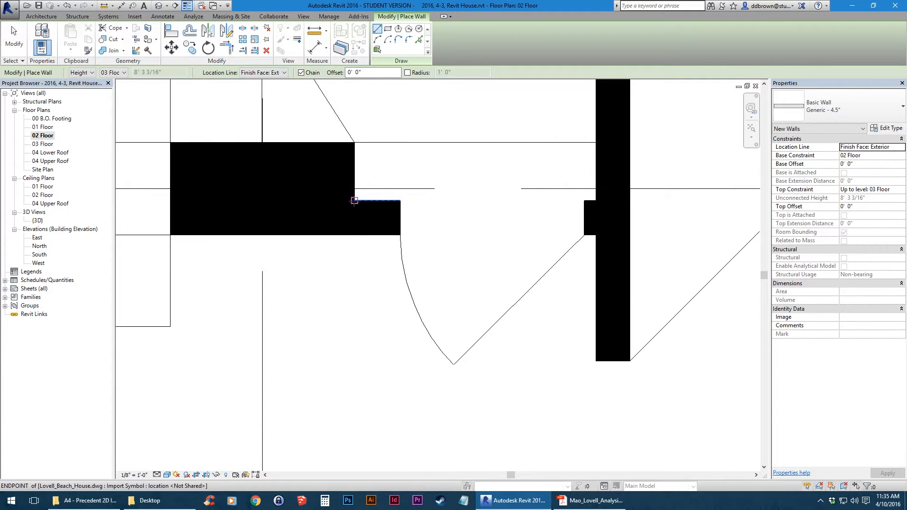
left_click(355, 201)
middle_click_drag(516, 198, 323, 231)
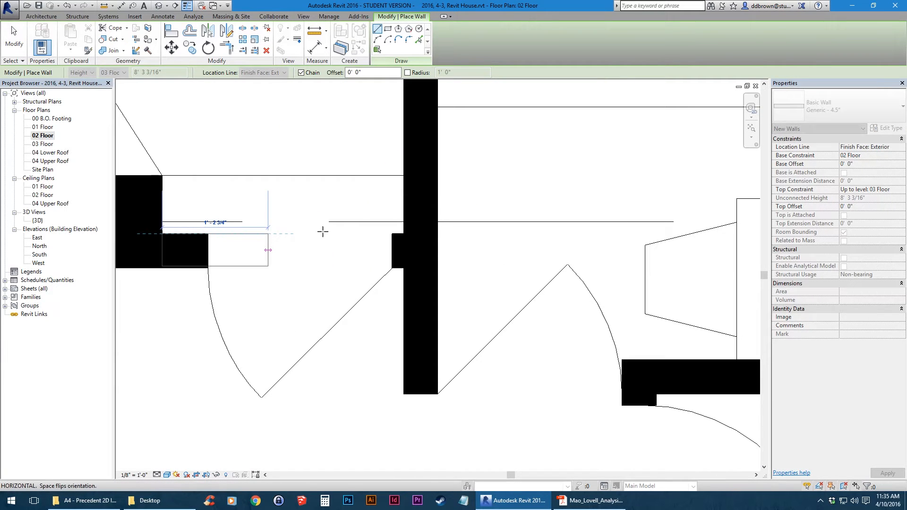
left_click(403, 233)
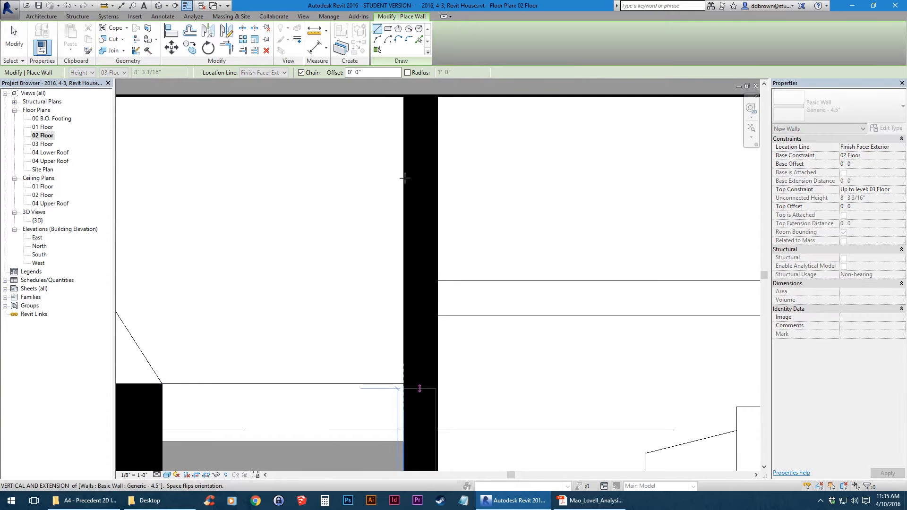
left_click(406, 97)
scroll(418, 222, "down", 2)
key("Escape")
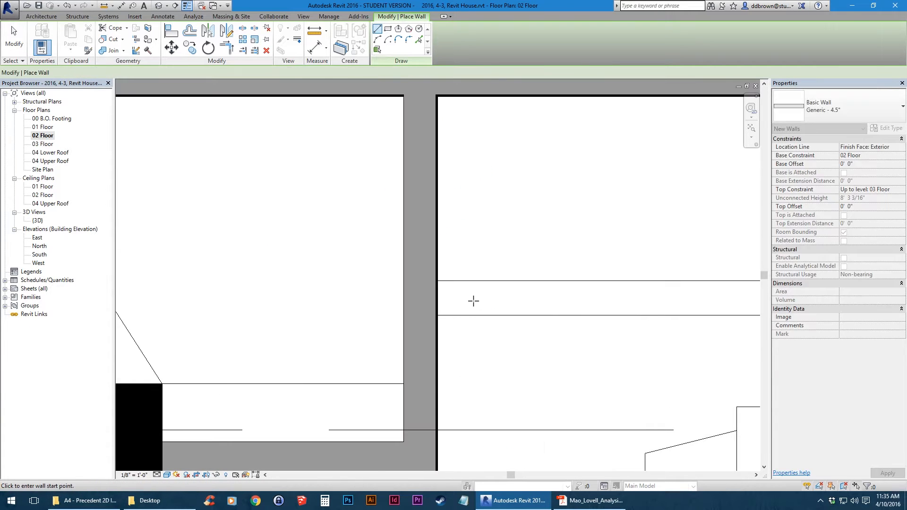
Trace the bathroom door's short return up, about 0'-6 3/8" long, and continue along the bathroom's lower wall to its inner right corner
middle_click_drag(473, 300, 351, 197)
scroll(350, 197, "down", 2)
scroll(396, 373, "up", 4)
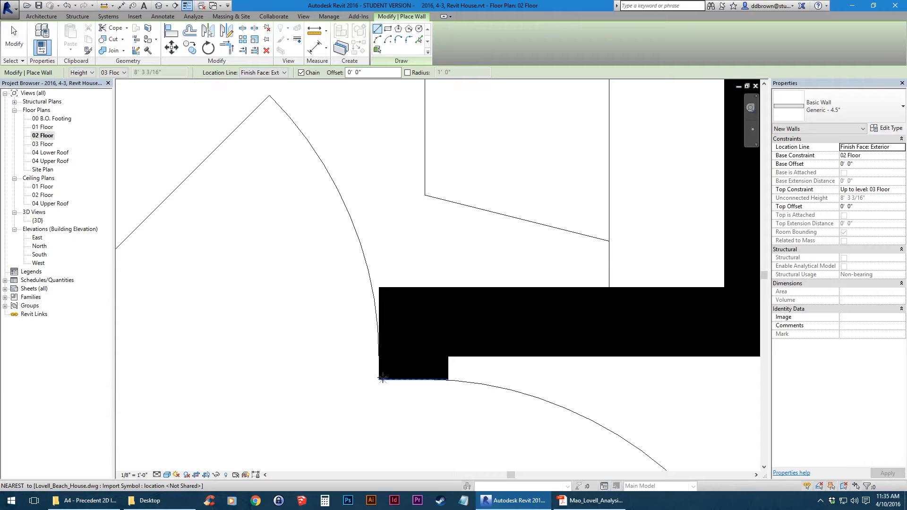
left_click(380, 380)
left_click(379, 287)
scroll(379, 287, "down", 2)
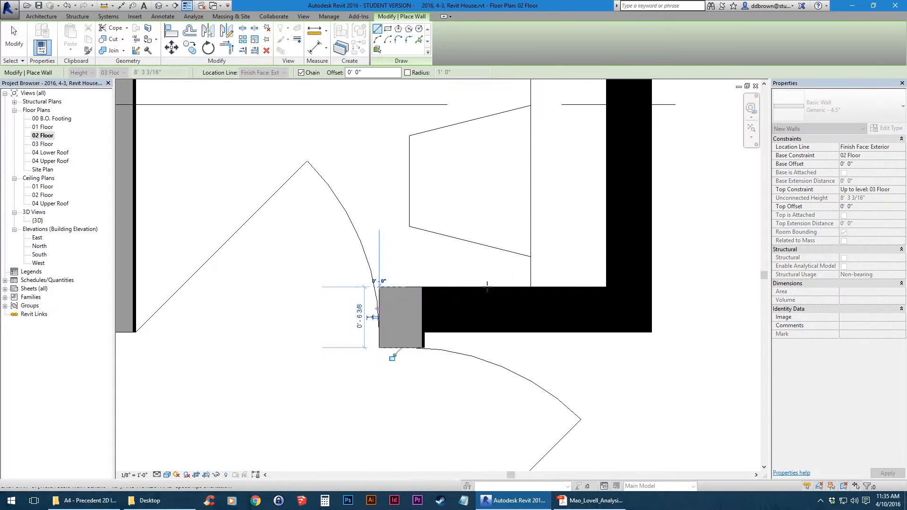
left_click(607, 287)
Continue the chain up the bathroom's right wall into the exterior wall above, and end it
middle_click_drag(604, 182, 432, 378)
scroll(433, 378, "down", 2)
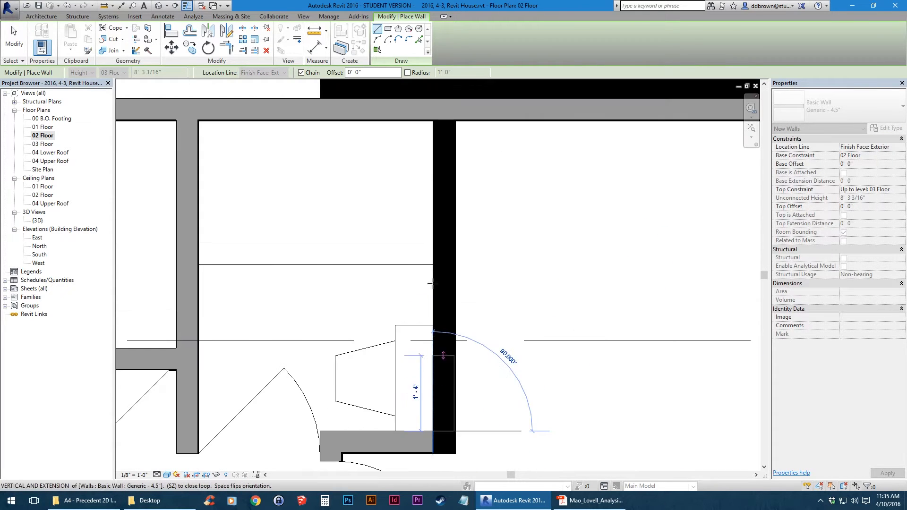
middle_click_drag(435, 154, 435, 296)
scroll(434, 296, "up", 4)
scroll(432, 288, "up", 2)
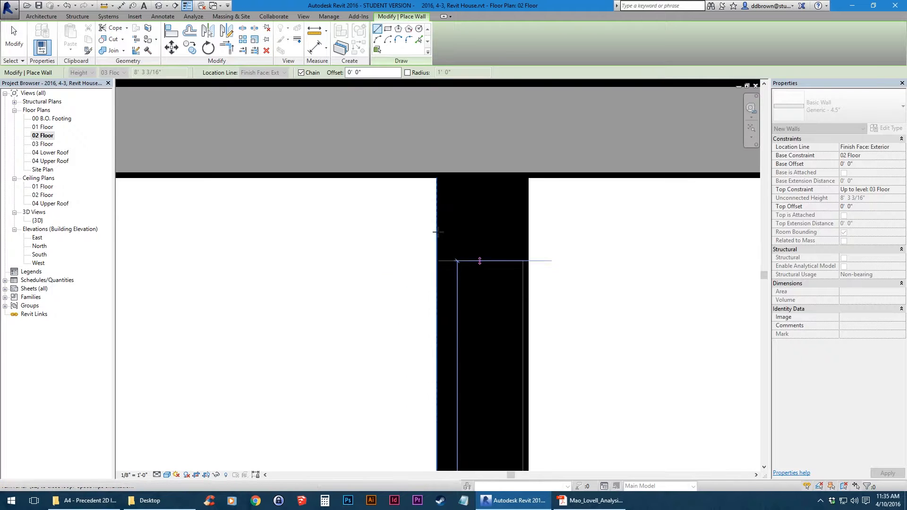
middle_click_drag(440, 246, 406, 340)
scroll(401, 285, "up", 2)
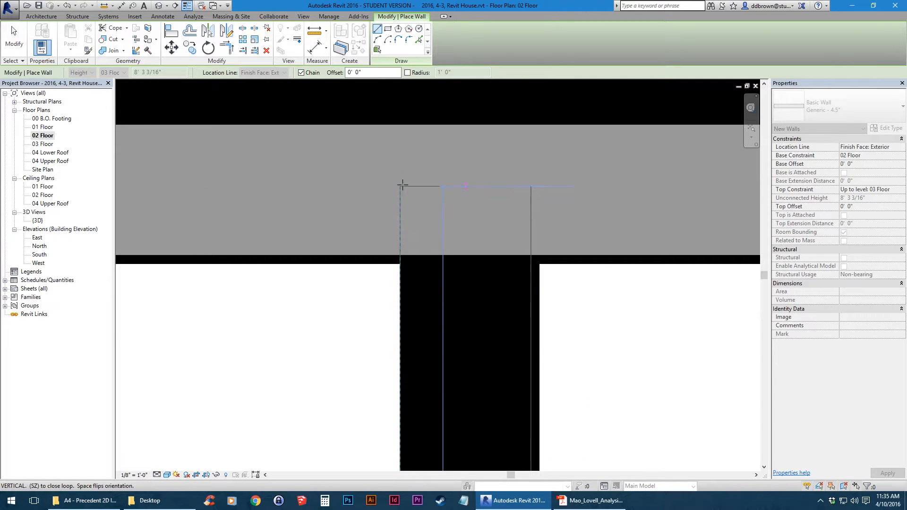
key("Escape")
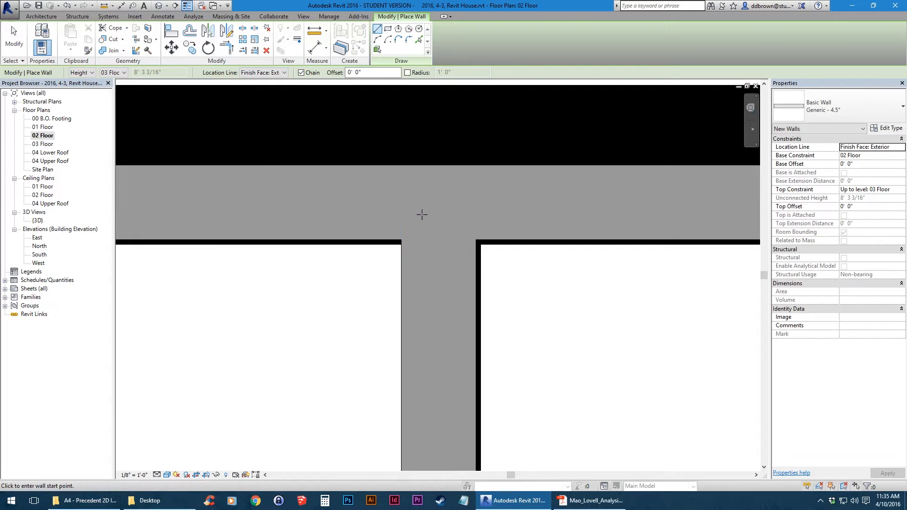
Trace the long vertical wall beside the living area along its outer face, from the upper column down to the next column, and end the chain
scroll(422, 215, "down", 6)
scroll(434, 338, "up", 2)
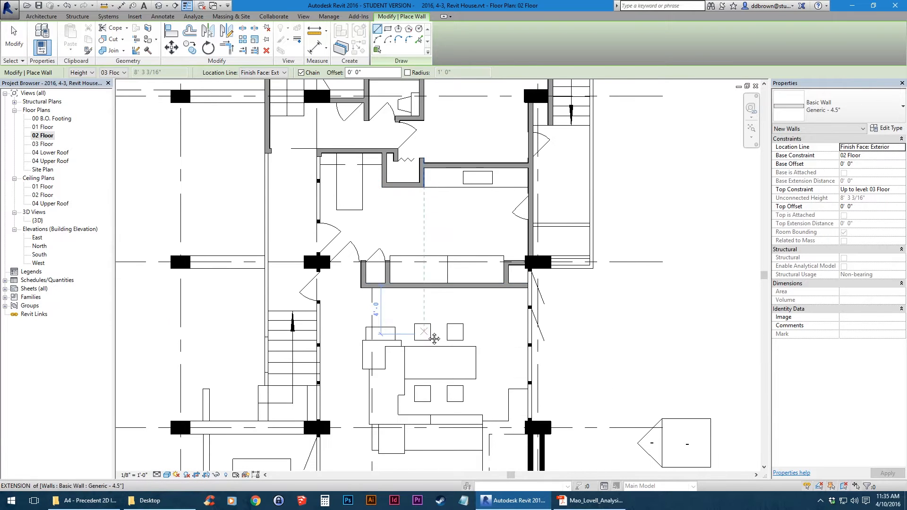
middle_click_drag(434, 339, 380, 166)
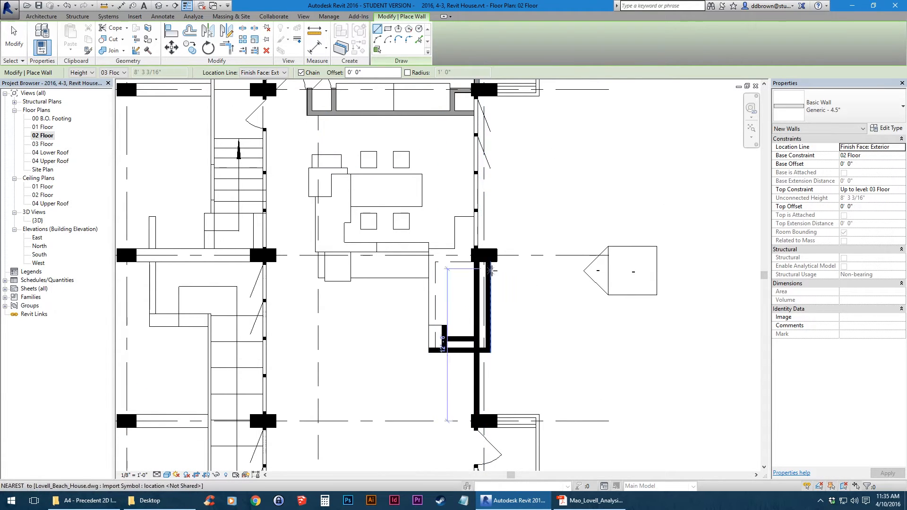
scroll(492, 270, "up", 3)
scroll(494, 264, "up", 6)
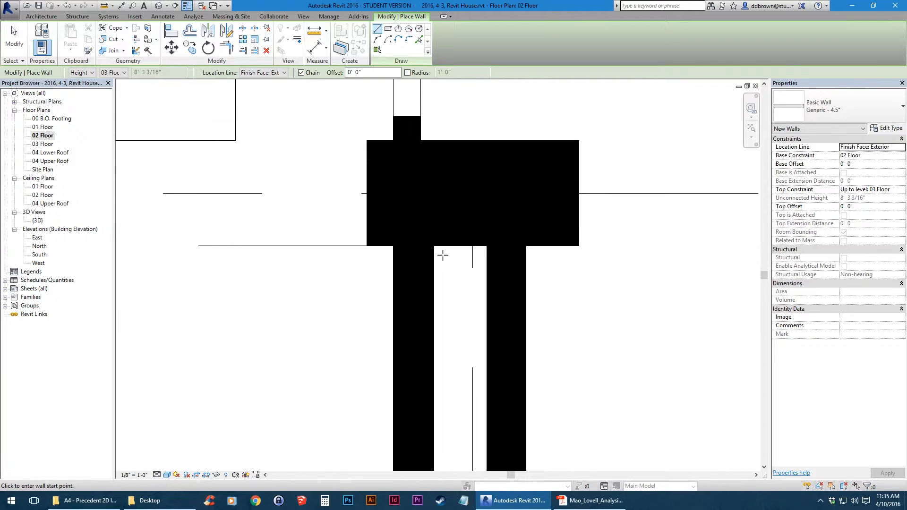
left_click(433, 246)
middle_click_drag(441, 379, 435, 219)
scroll(431, 221, "down", 5)
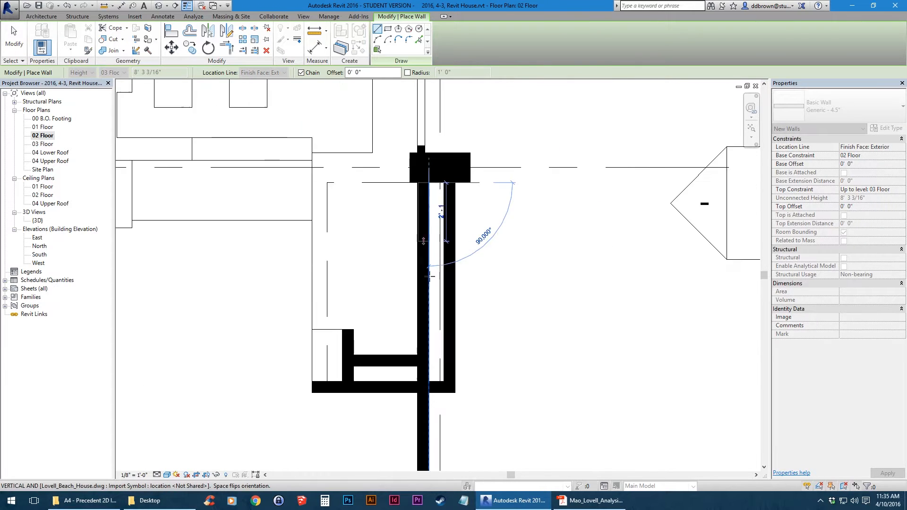
middle_click_drag(429, 356, 429, 149)
scroll(425, 302, "up", 3)
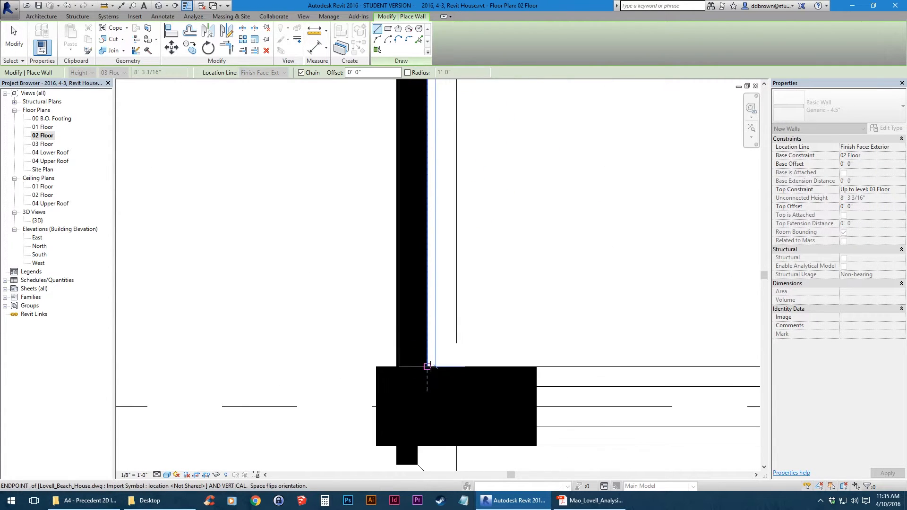
left_click(427, 367)
key("Escape")
Trace the bottom wall of the small alcove along its lower face, from its free left end to the long vertical wall
scroll(427, 364, "down", 3)
scroll(417, 270, "up", 5)
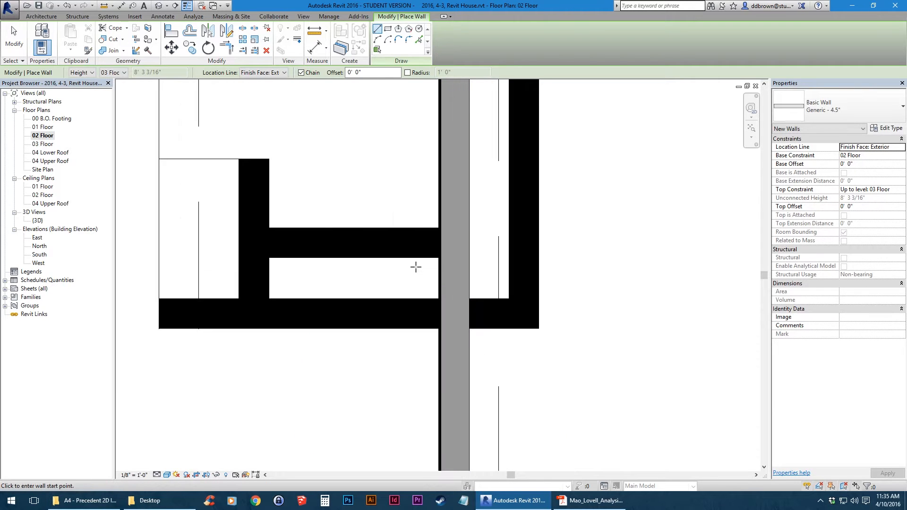
scroll(415, 267, "down", 4)
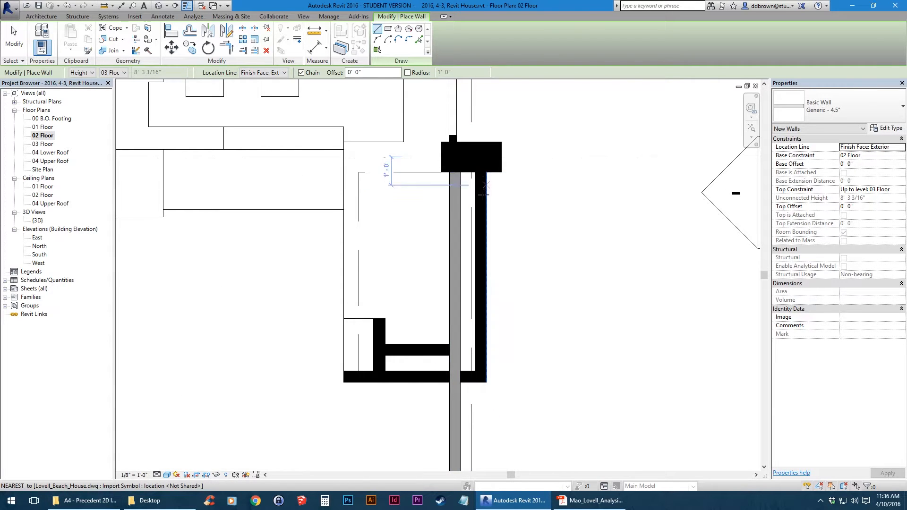
scroll(441, 376, "up", 4)
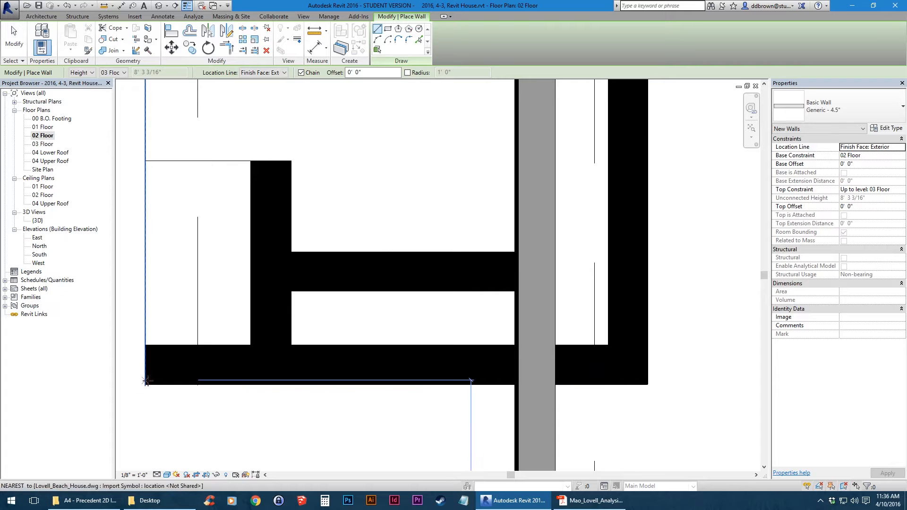
left_click(535, 384)
key("Escape")
Trace the alcove's short vertical wall down to the bottom wall, and the horizontal wall from it across to the long vertical wall
left_click(250, 160)
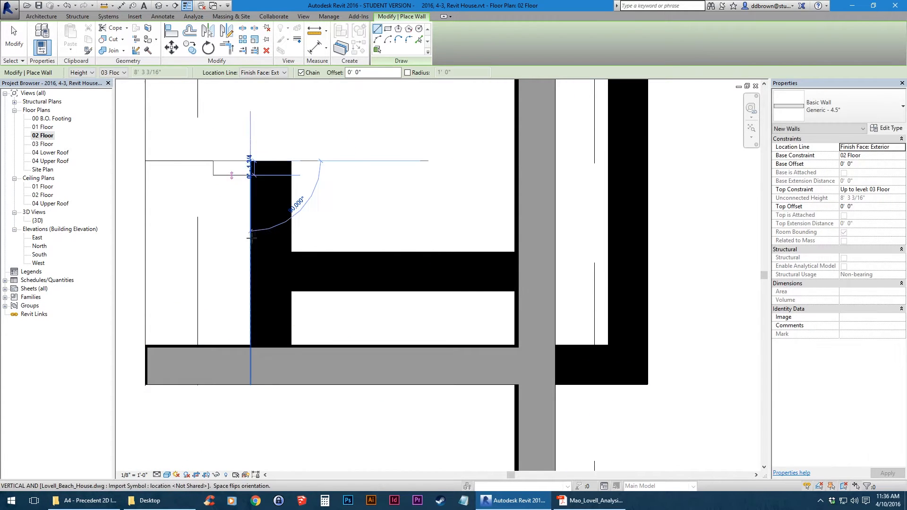
left_click(251, 361)
key("Escape")
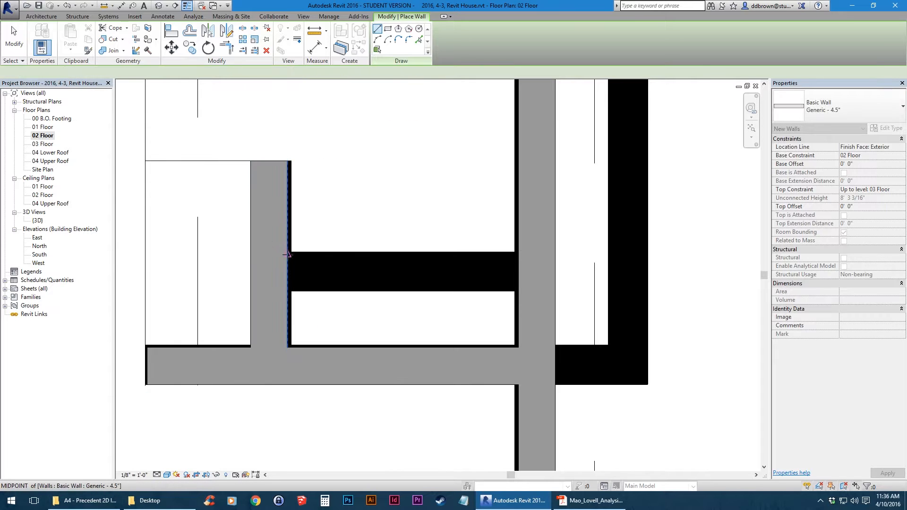
scroll(478, 259, "up", 4)
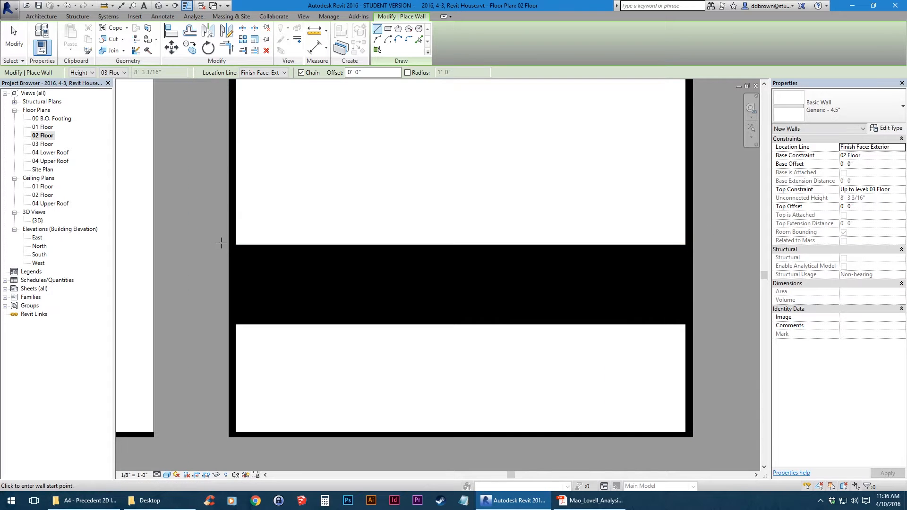
left_click(236, 245)
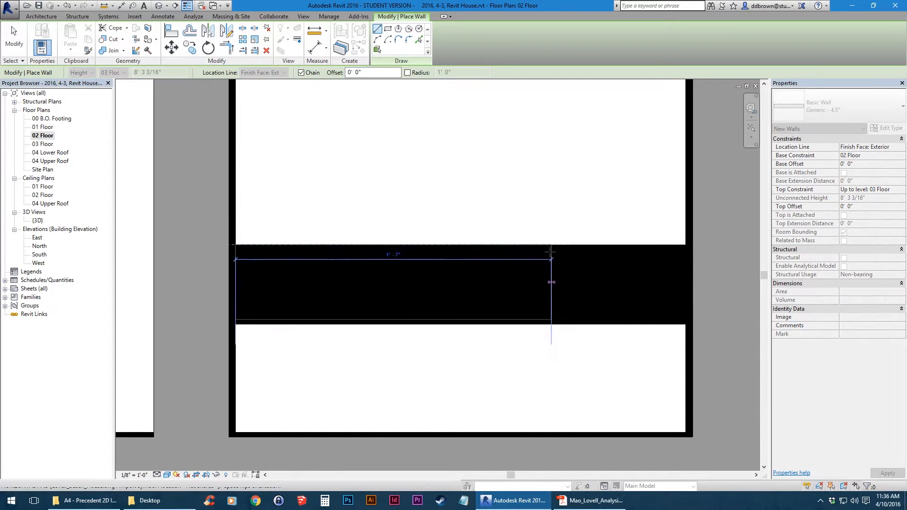
key("Escape")
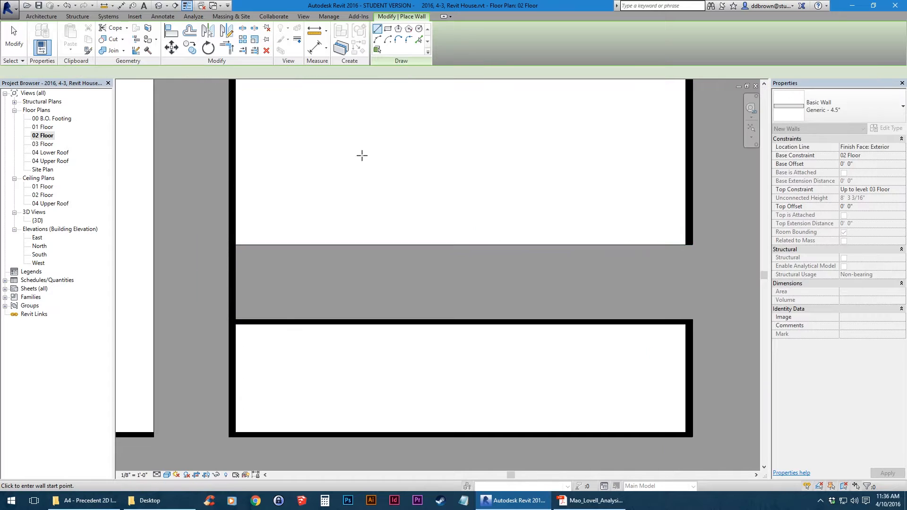
left_click(244, 52)
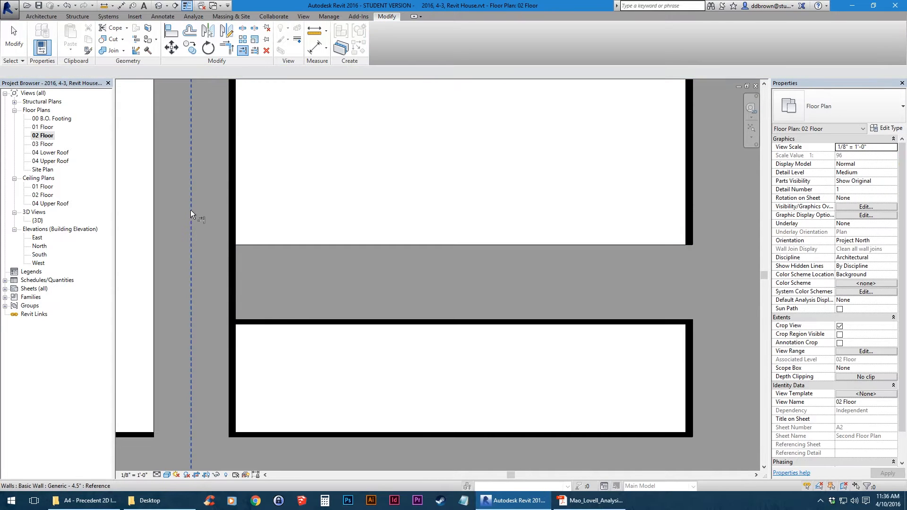
scroll(323, 280, "down", 10)
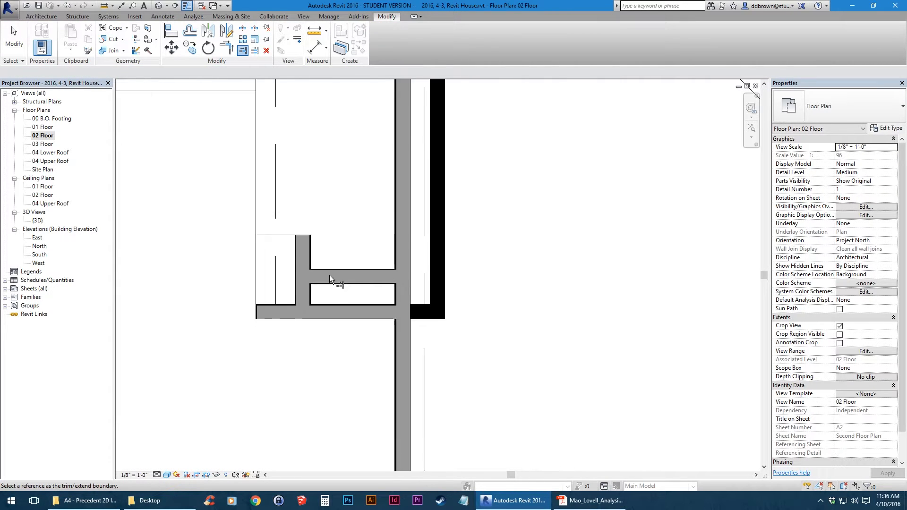
scroll(354, 286, "up", 1)
middle_click_drag(354, 286, 416, 317)
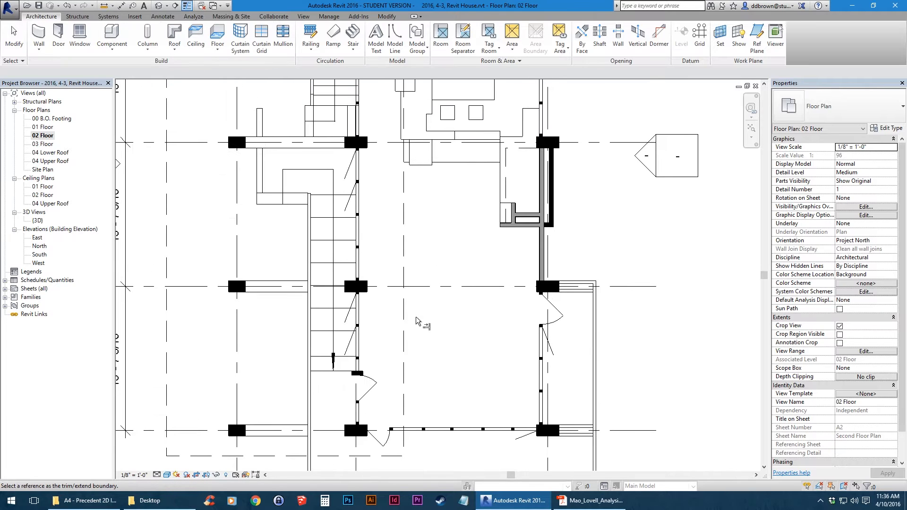
middle_click_drag(390, 191, 390, 272)
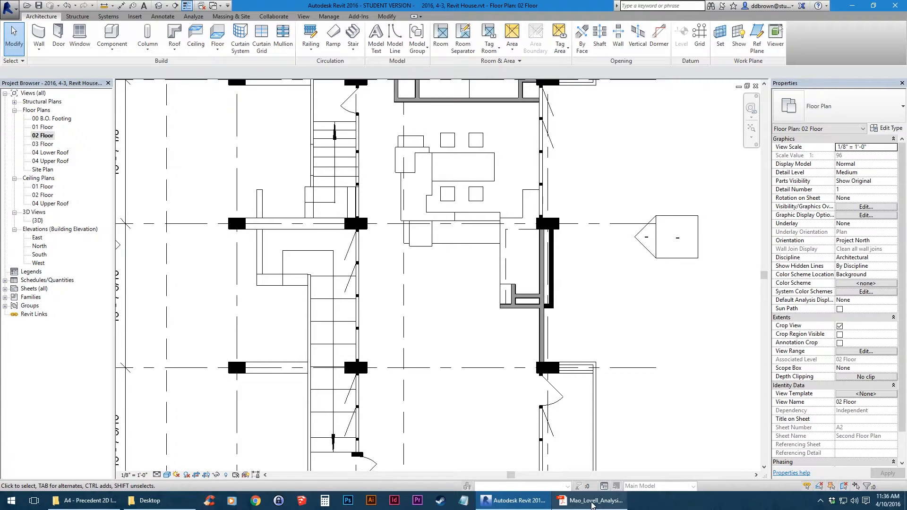
Switch to the Mao_Lovell_Analysis Presentation PDF in Acrobat, examine the windows in the house's facade photo up close, and return to Revit
left_click(592, 502)
scroll(586, 341, "up", 6, "ctrl")
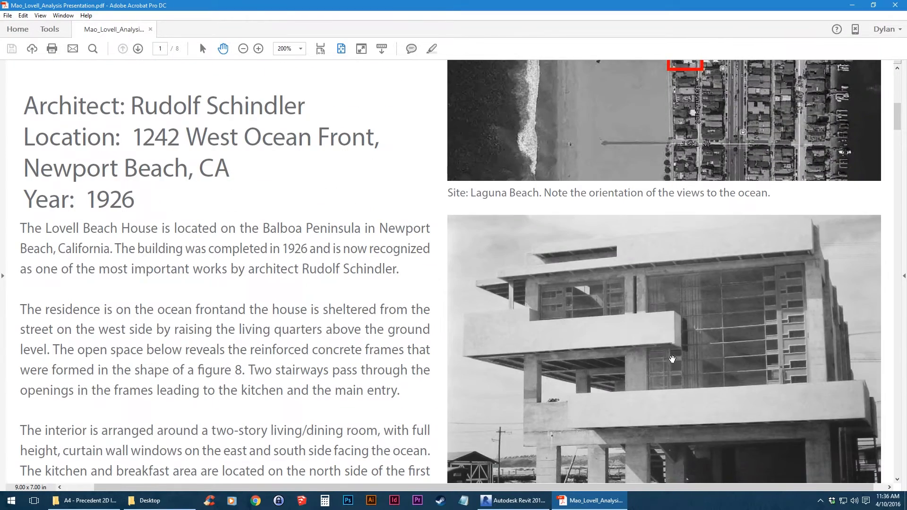
scroll(691, 348, "down", 1, "ctrl")
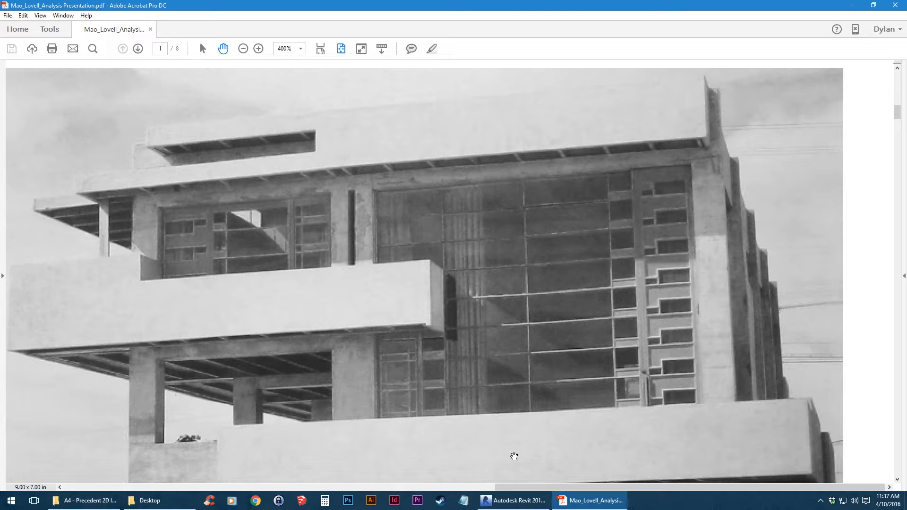
left_click(515, 501)
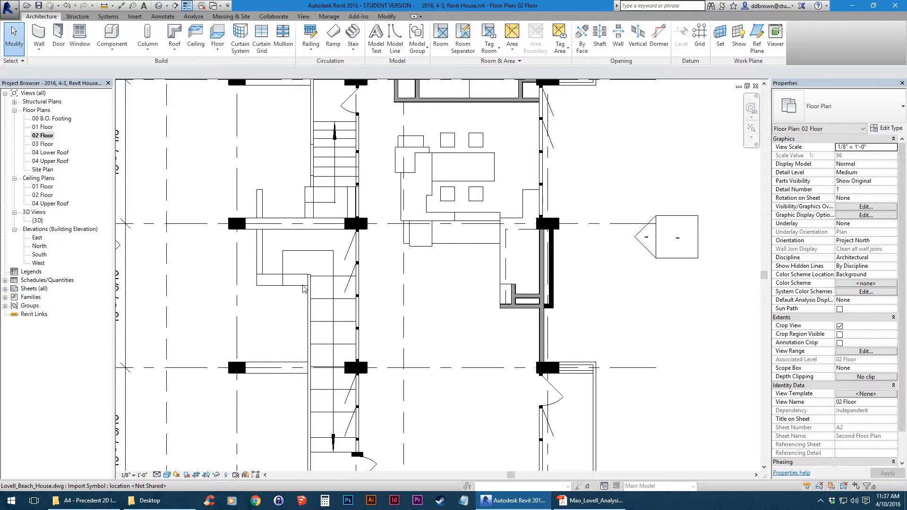
Start a new wall of type Curtain Wall on the second floor, with its height running up to 03 Floor
scroll(446, 325, "up", 2)
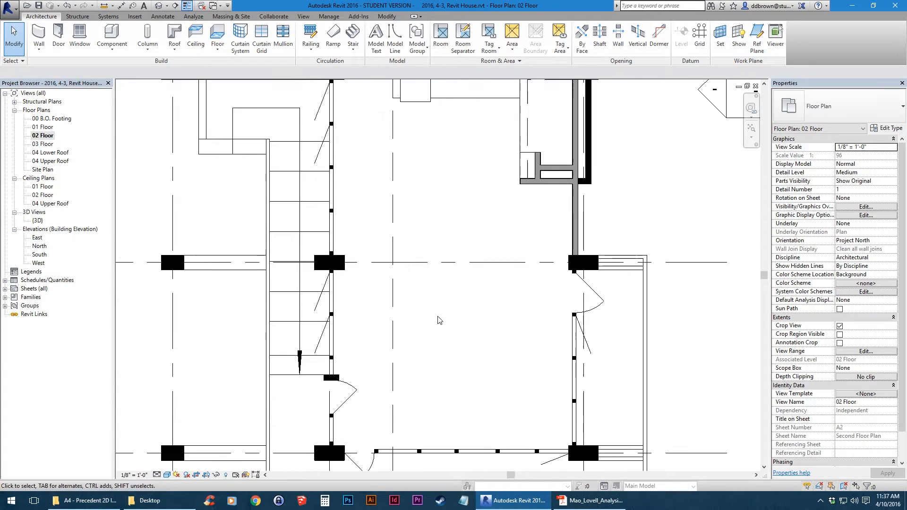
key("w")
key("a")
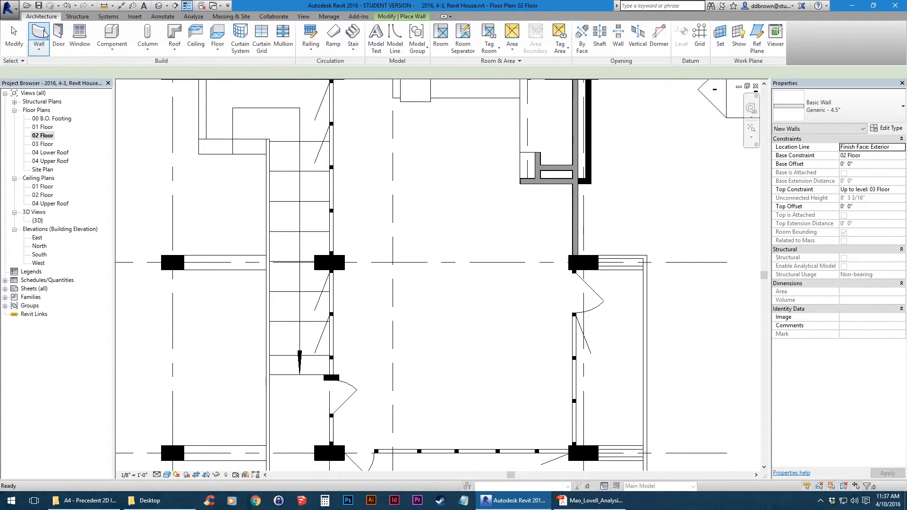
left_click(835, 114)
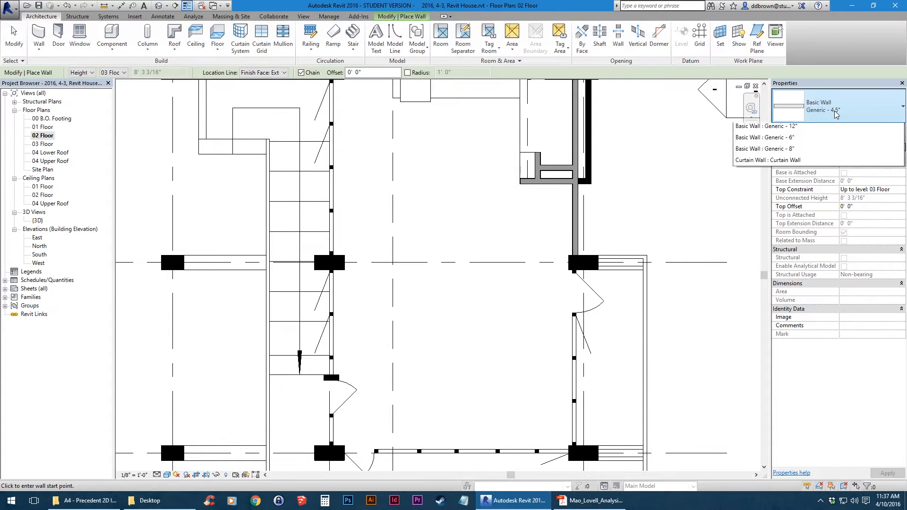
left_click_drag(901, 218, 905, 268)
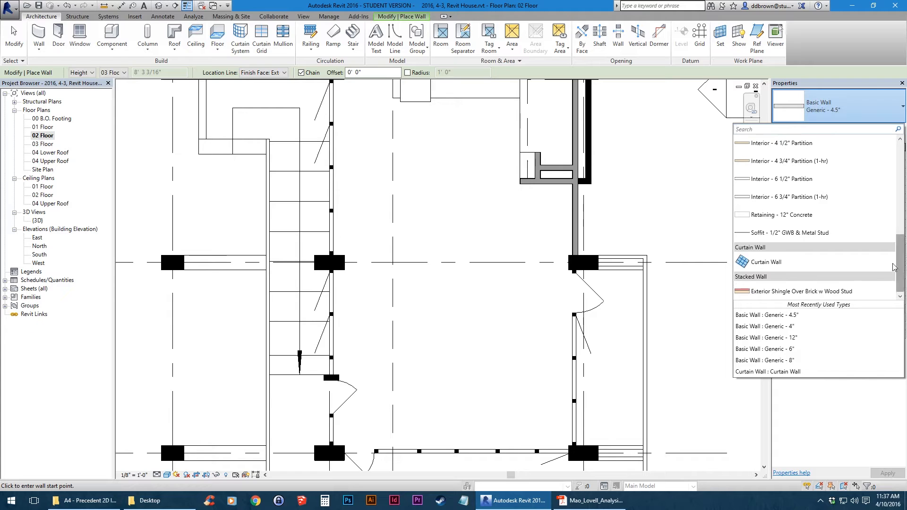
left_click(773, 262)
scroll(600, 275, "up", 4)
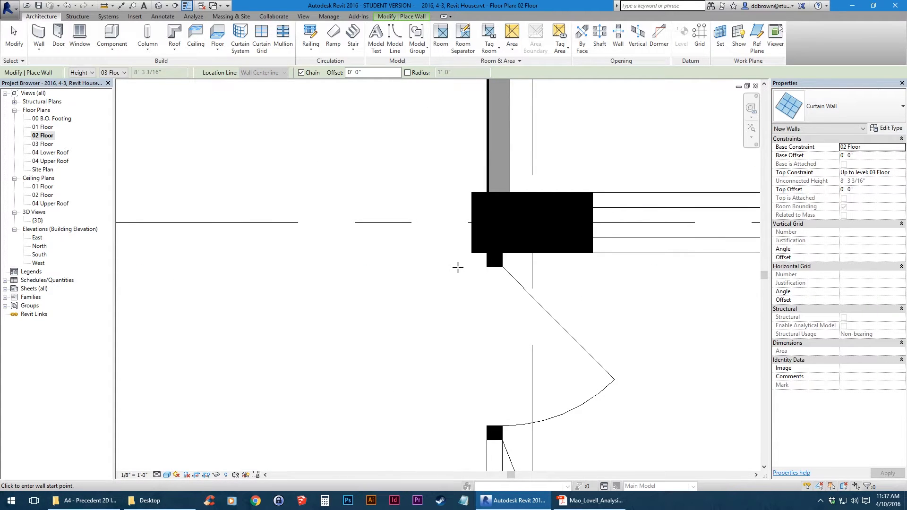
scroll(458, 267, "up", 1)
left_click(121, 73)
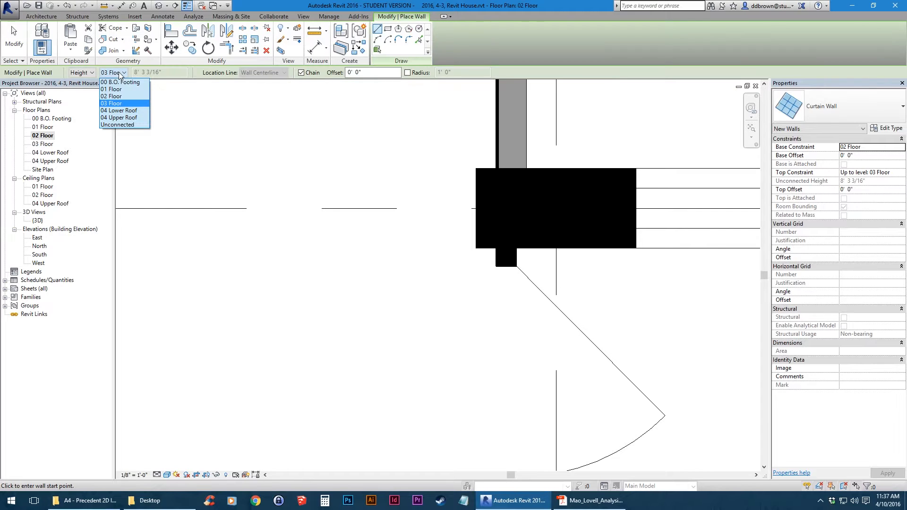
left_click(121, 103)
Trace the curtain wall along the outer face of the window line with the swing door, from the column above it down to the next column
middle_click_drag(505, 273, 399, 205)
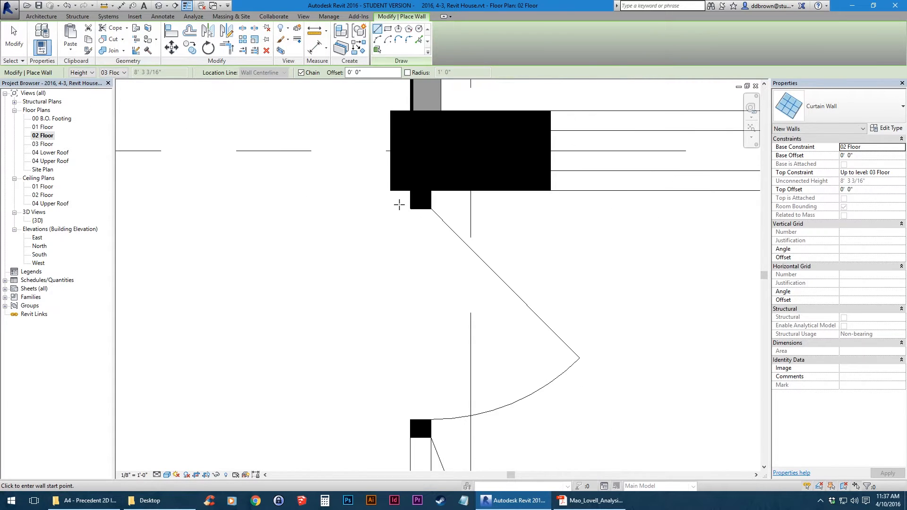
scroll(445, 196, "up", 5)
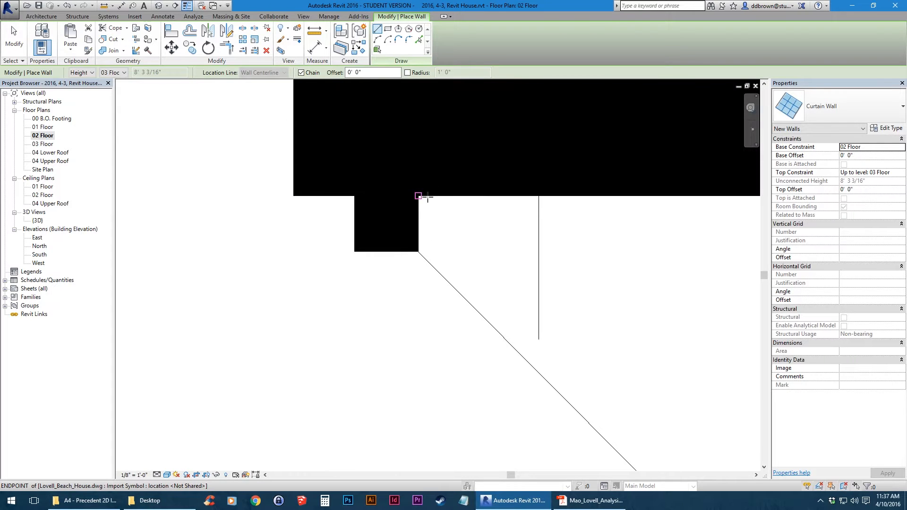
left_click(418, 195)
middle_click_drag(431, 380, 439, 307)
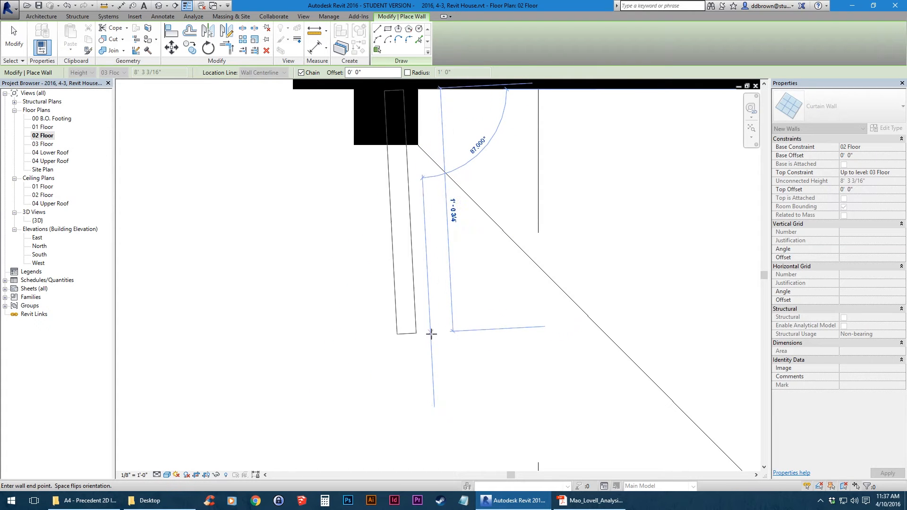
scroll(421, 349, "down", 3)
scroll(422, 230, "up", 3)
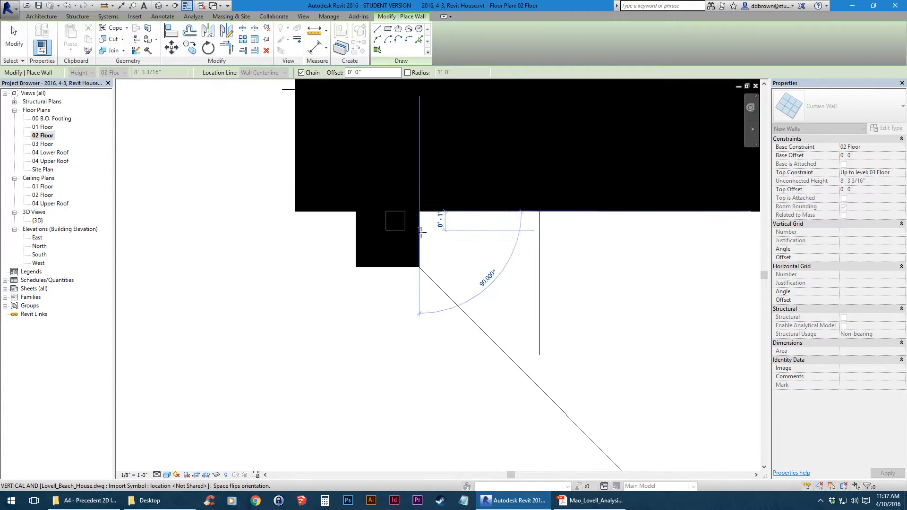
middle_click_drag(421, 369, 419, 223)
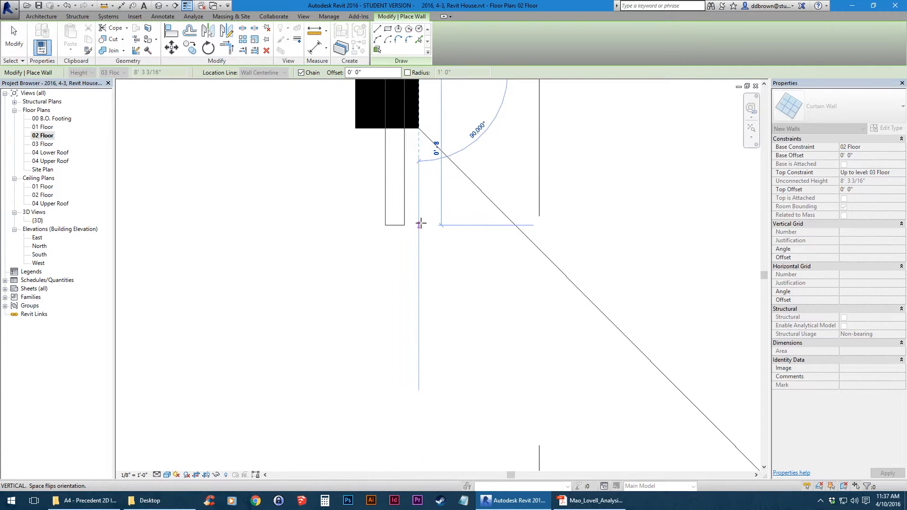
scroll(419, 223, "down", 5)
middle_click_drag(426, 322, 410, 139)
scroll(406, 184, "down", 2)
scroll(404, 184, "up", 5)
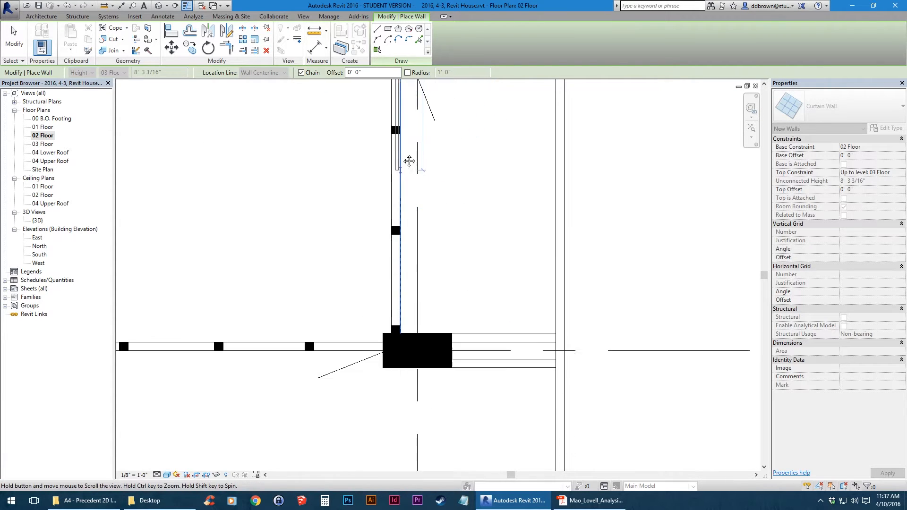
left_click(393, 313)
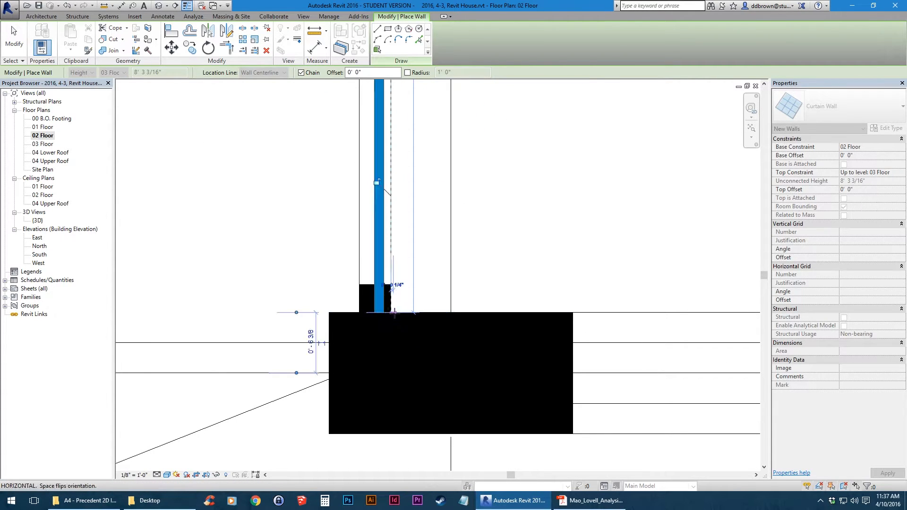
middle_click_drag(410, 316, 561, 425)
key("Escape")
scroll(557, 418, "down", 2)
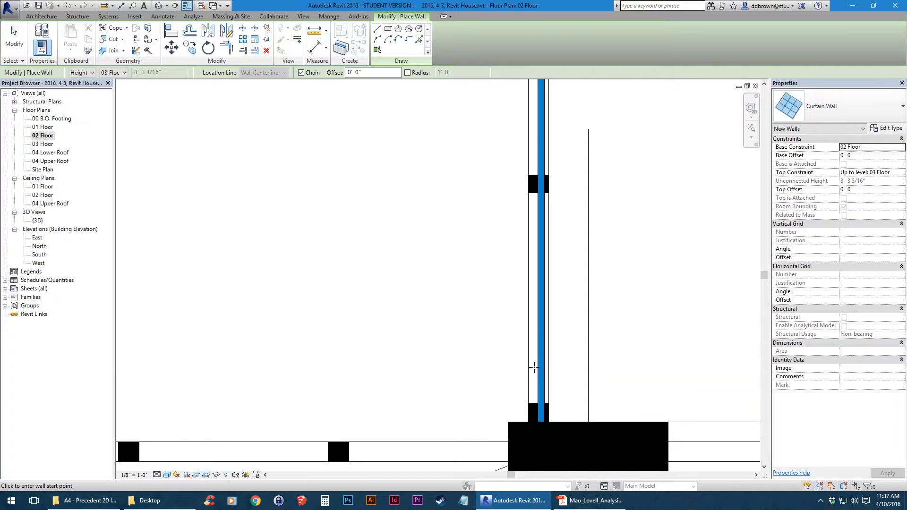
Trace the horizontal curtain wall along the lower face of the window line, from the lower right column across to the lower left column
middle_click_drag(534, 368, 542, 292)
scroll(541, 357, "up", 2)
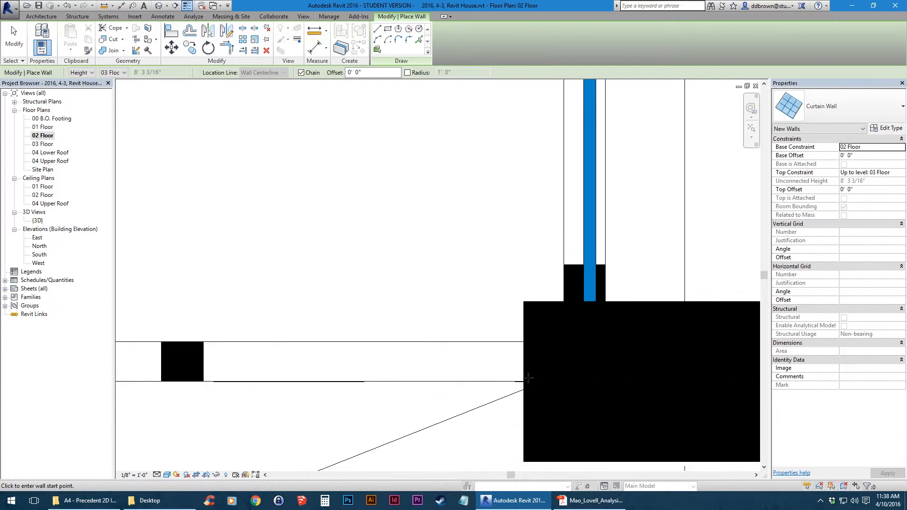
scroll(525, 380, "up", 5)
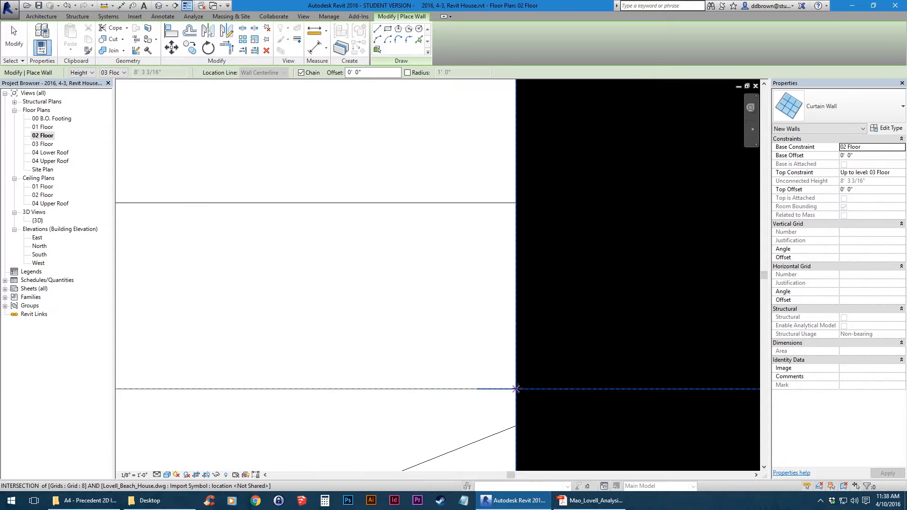
left_click(517, 388)
scroll(510, 386, "down", 5)
middle_click_drag(238, 383, 513, 344)
scroll(513, 344, "down", 2)
middle_click_drag(295, 354, 491, 357)
middle_click_drag(239, 361, 567, 363)
middle_click_drag(316, 363, 673, 362)
scroll(487, 353, "up", 5)
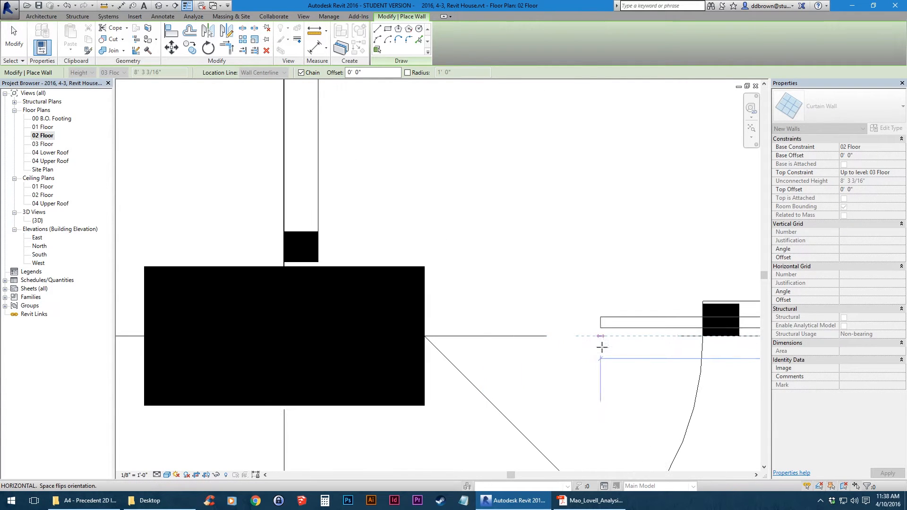
middle_click_drag(598, 347, 444, 346)
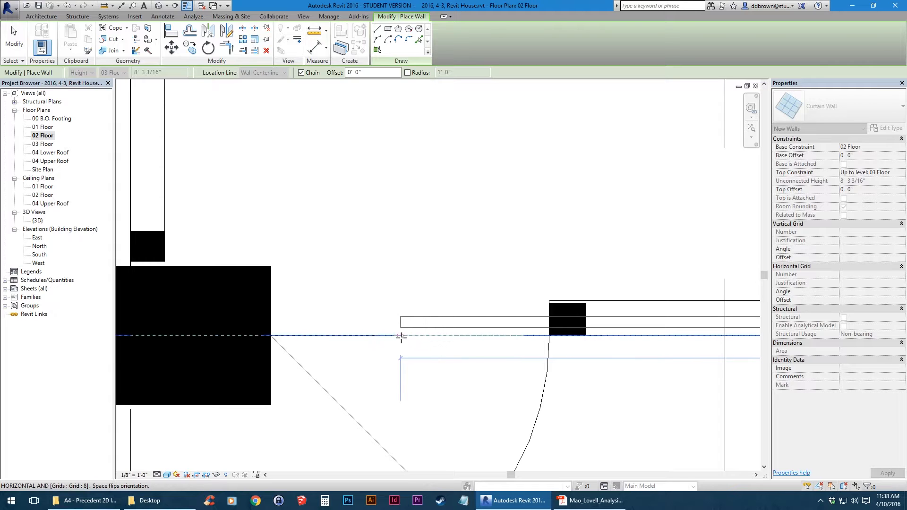
left_click(280, 336)
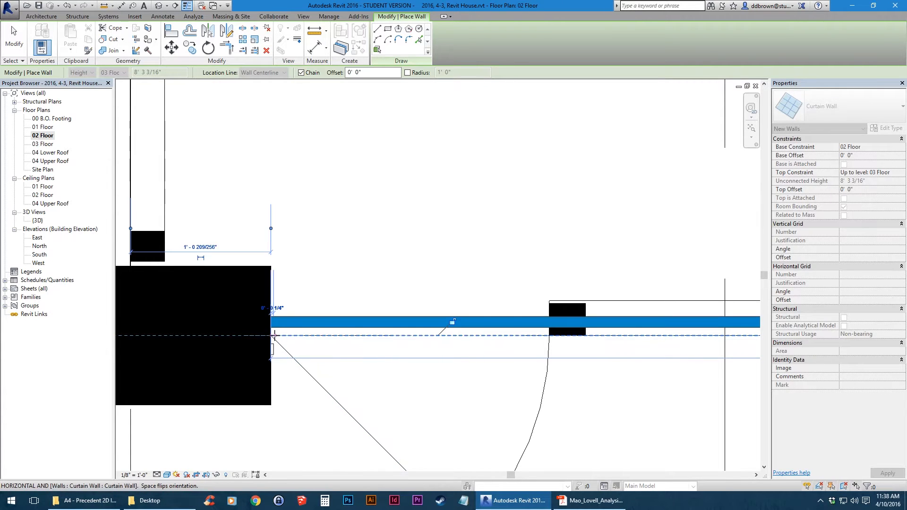
key("Escape")
Trace the vertical curtain wall from the lower left column's upper face to the small column at the foot of the stairs
middle_click_drag(179, 233, 449, 345)
left_click(402, 378)
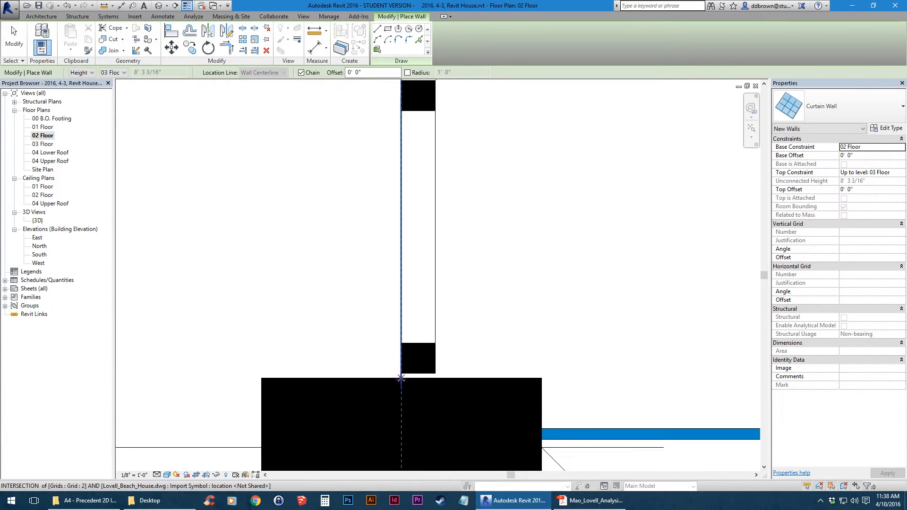
scroll(412, 368, "down", 4)
middle_click_drag(410, 181, 419, 315)
scroll(420, 315, "up", 3)
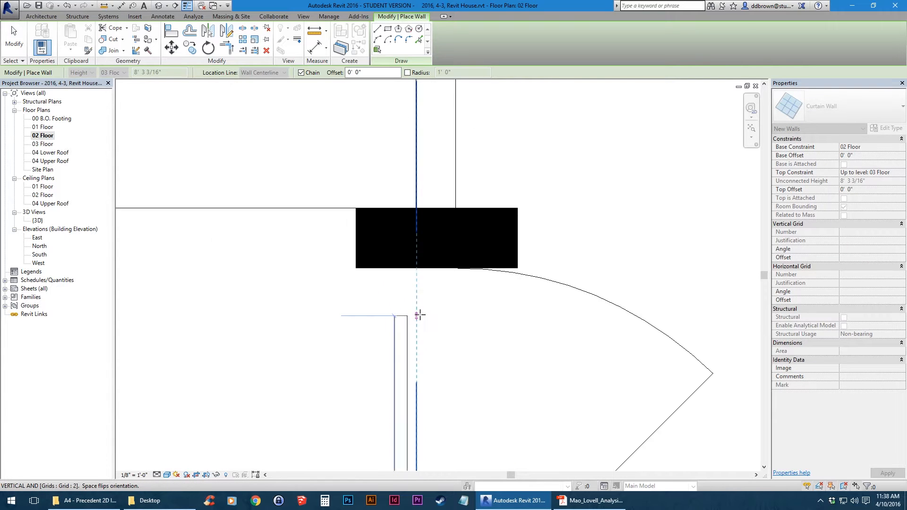
left_click(417, 269)
key("Escape")
Trace the curtain wall beside the stairs from the small column's upper face to the mullion just below the next large column
scroll(420, 273, "down", 5)
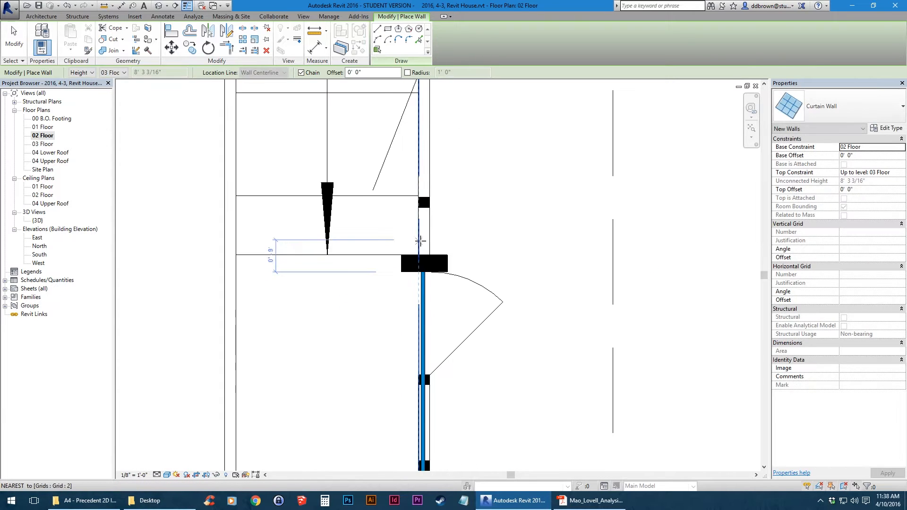
middle_click_drag(420, 243, 434, 359)
scroll(434, 363, "up", 3)
scroll(435, 364, "up", 4)
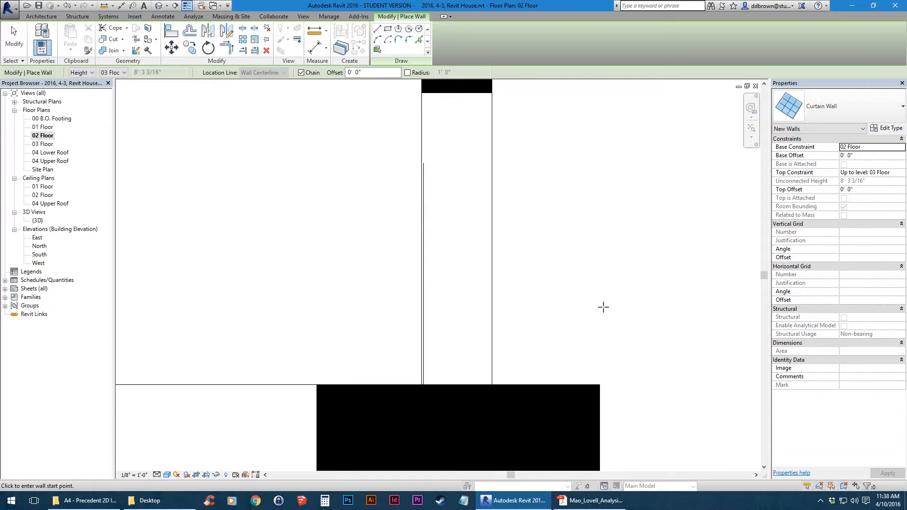
scroll(421, 369, "up", 4)
scroll(421, 356, "up", 3)
left_click(421, 345)
scroll(422, 341, "down", 5)
scroll(423, 182, "down", 1)
middle_click_drag(422, 170, 429, 347)
scroll(429, 345, "down", 5)
scroll(429, 341, "down", 4)
middle_click_drag(429, 171, 430, 387)
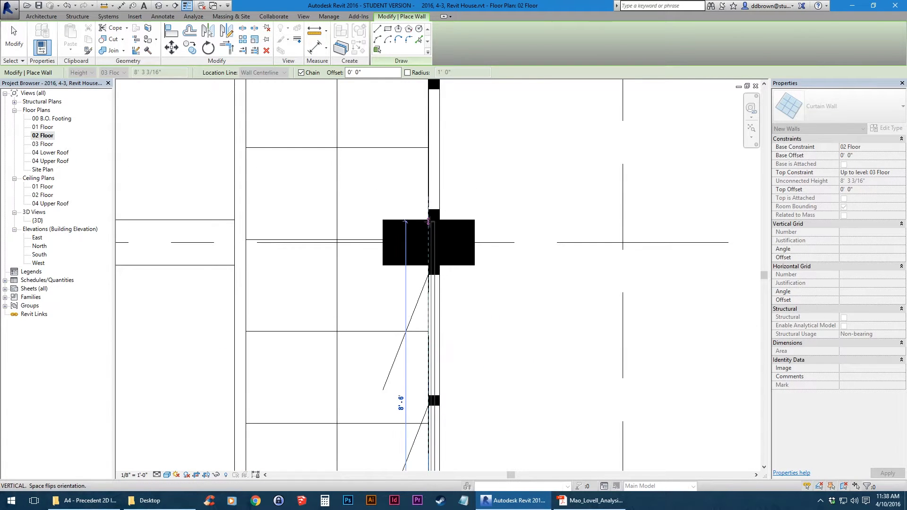
scroll(430, 246, "down", 1)
scroll(430, 246, "down", 2)
scroll(410, 258, "up", 7)
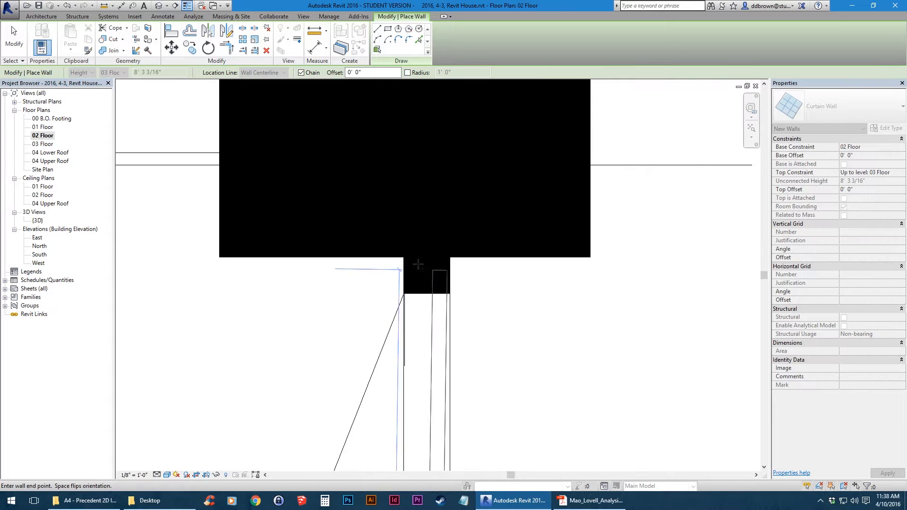
scroll(412, 258, "up", 4)
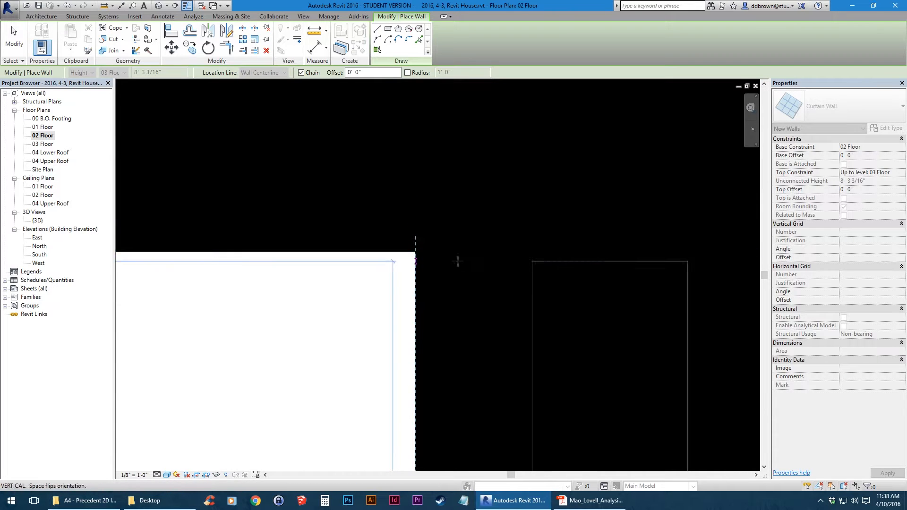
middle_click_drag(454, 258, 350, 255)
scroll(350, 254, "down", 5)
scroll(326, 279, "up", 3)
left_click(366, 412)
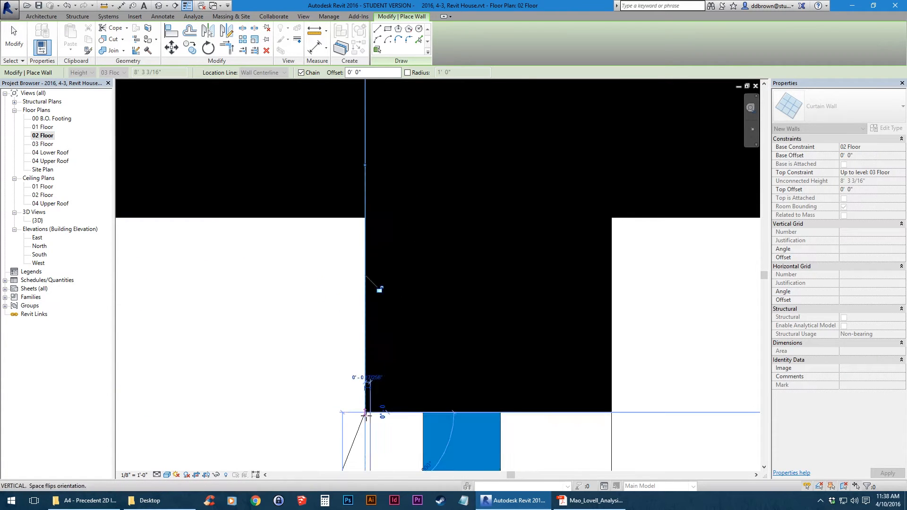
key("Escape")
scroll(424, 339, "down", 3)
key("Escape")
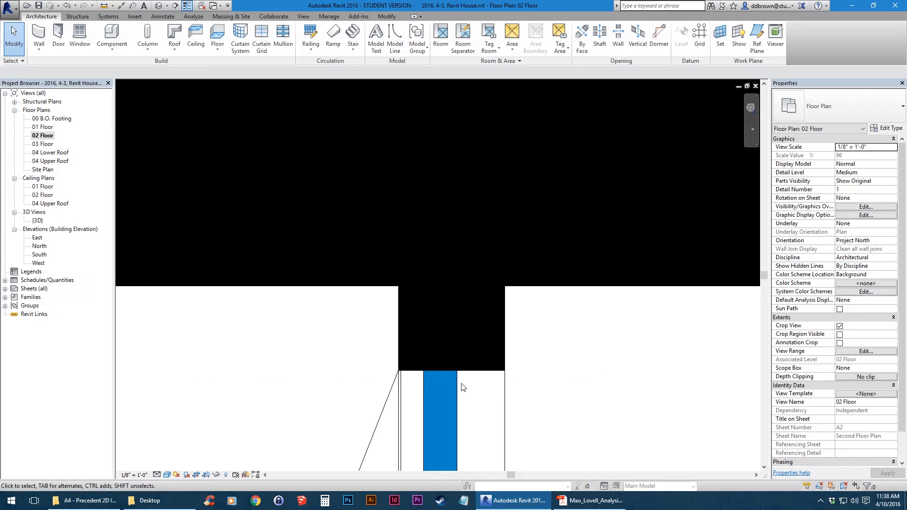
Align the upper end of the stair-side curtain wall with the large column's lower face
left_click(461, 391)
middle_click_drag(462, 390, 431, 342)
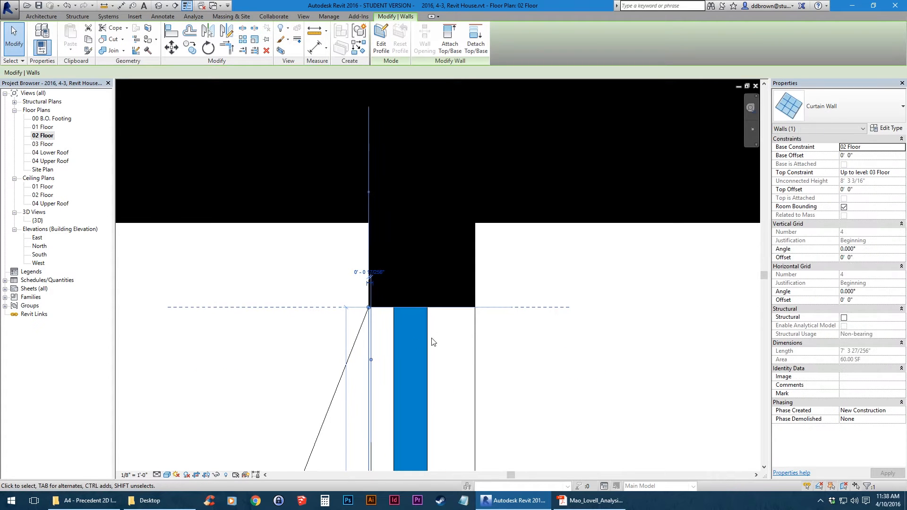
left_click(171, 36)
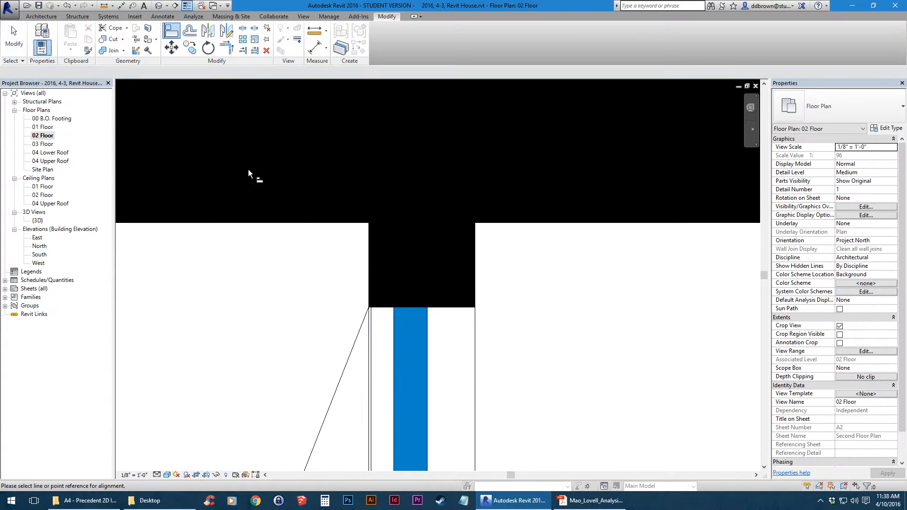
left_click(342, 306)
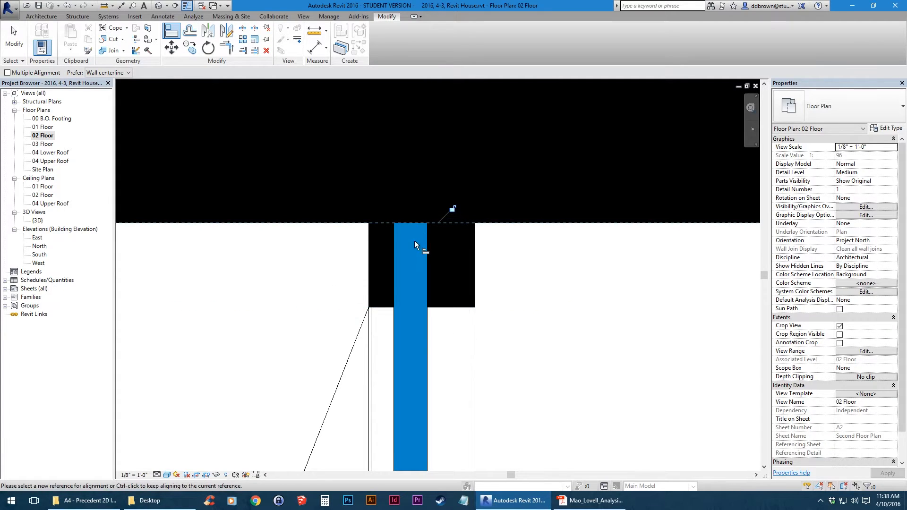
Trace the vertical curtain wall from the large column's upper face along the window line to the next large column's lower face
middle_click_drag(268, 269, 314, 283)
scroll(449, 358, "down", 5)
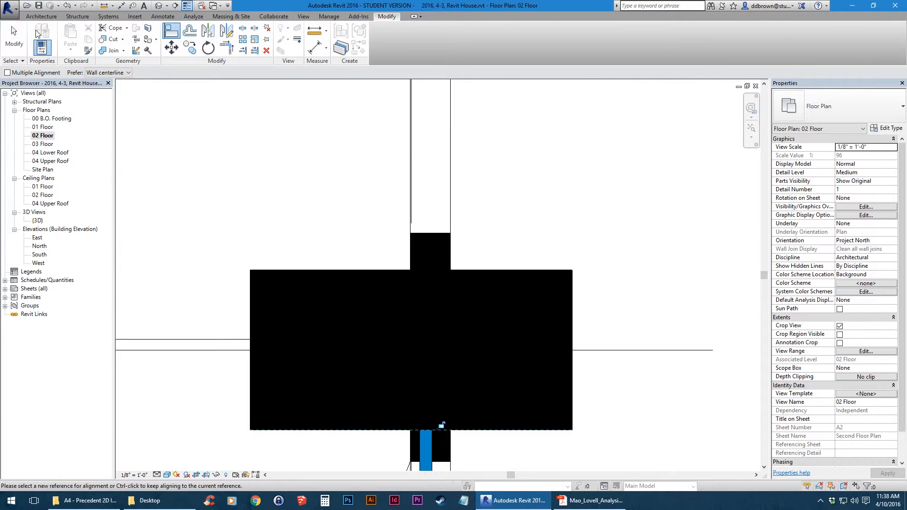
left_click(41, 16)
left_click(40, 30)
scroll(415, 255, "up", 5)
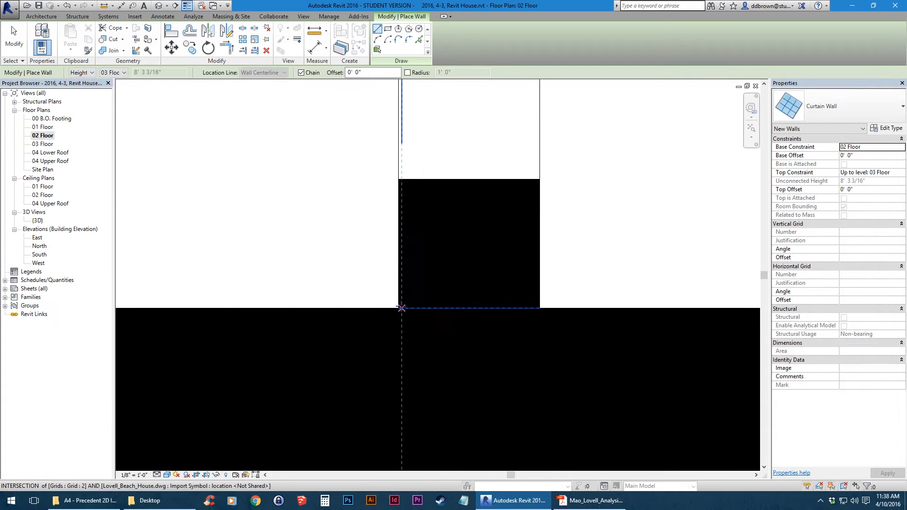
left_click(398, 308)
scroll(401, 198, "down", 5)
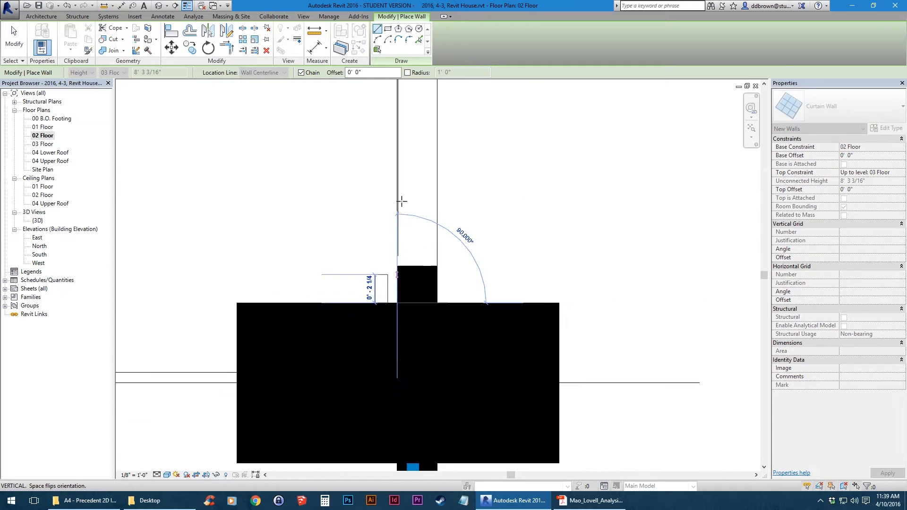
scroll(403, 290, "up", 3)
middle_click_drag(408, 177, 407, 352)
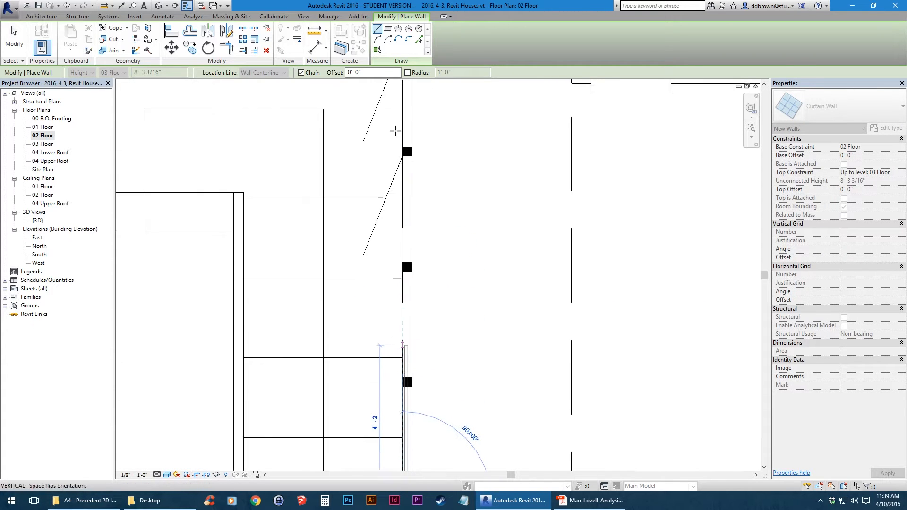
middle_click_drag(395, 121, 395, 327)
scroll(402, 229, "up", 8)
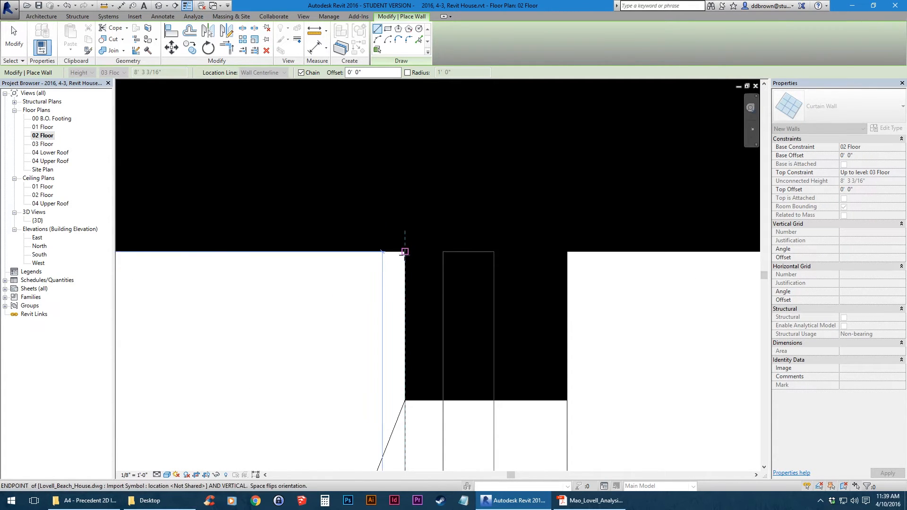
left_click(404, 252)
scroll(405, 261, "down", 5)
key("Escape")
Examine where the window lines and mullion meet the upper face of the large column beside the upper stairs
middle_click_drag(406, 169, 408, 341)
scroll(408, 281, "up", 9)
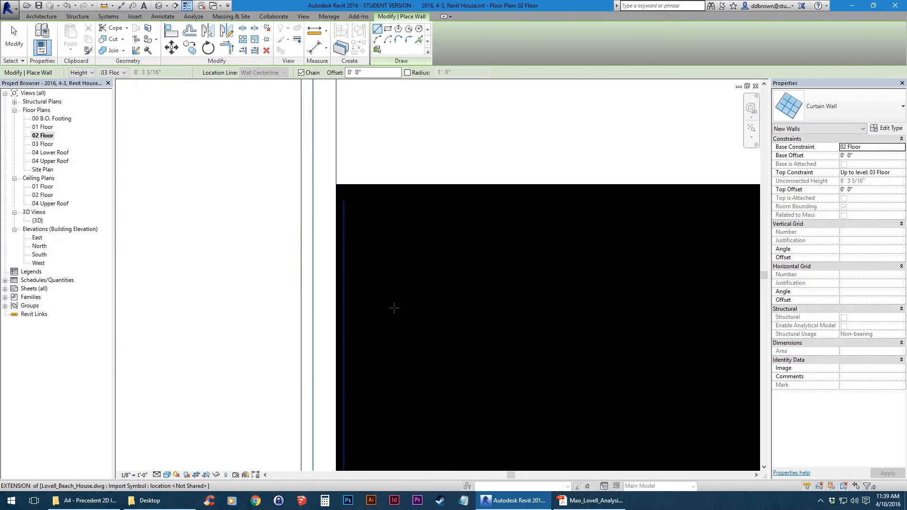
scroll(395, 307, "down", 5)
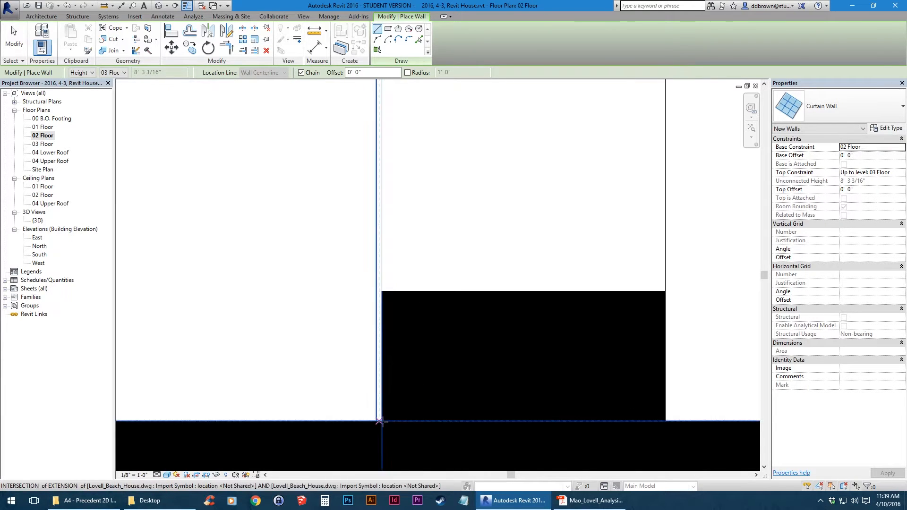
scroll(381, 402, "up", 4)
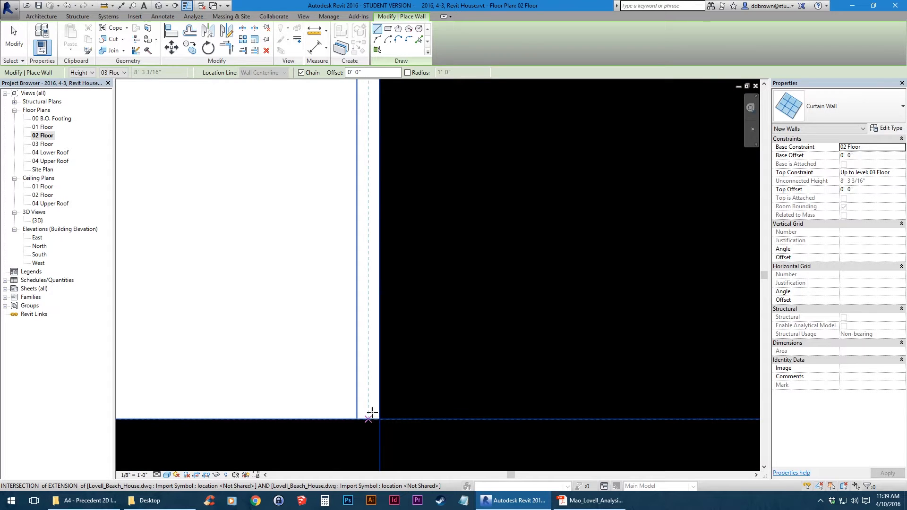
scroll(370, 351, "down", 4)
middle_click_drag(378, 151, 376, 307)
scroll(376, 311, "up", 6)
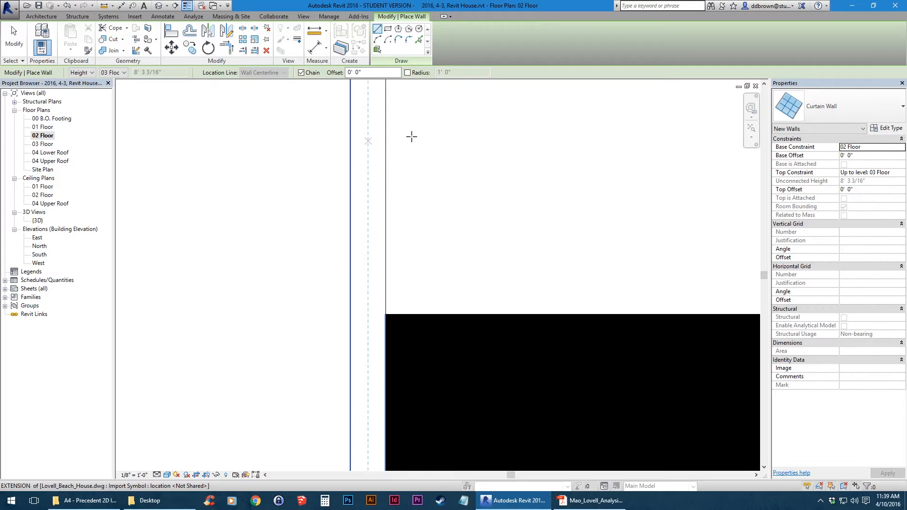
scroll(392, 198, "down", 3)
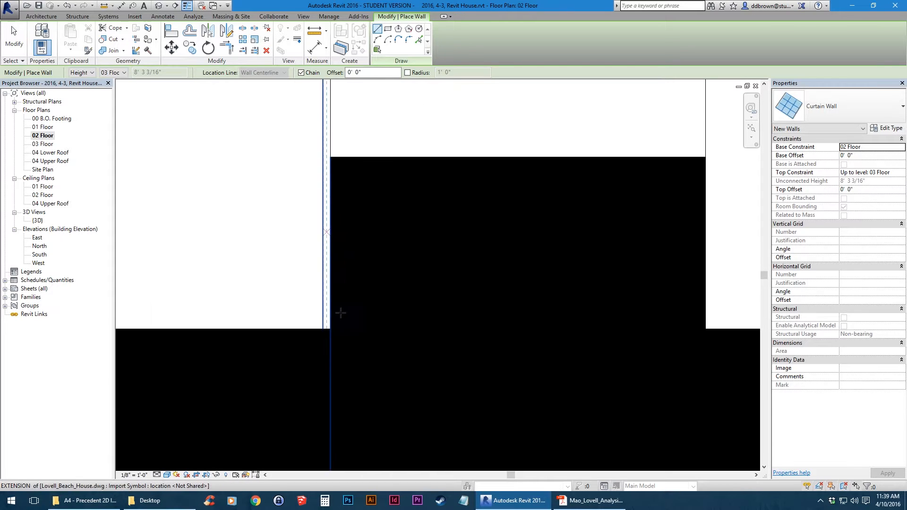
scroll(458, 328, "down", 2)
scroll(458, 328, "down", 2)
middle_click_drag(459, 200, 452, 358)
scroll(452, 350, "down", 5)
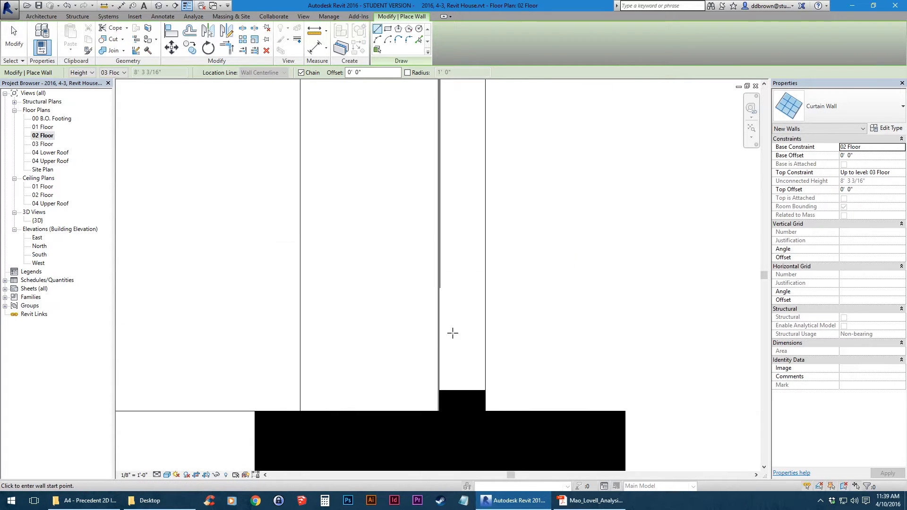
Trace the curtain wall from the lower face of the large column above the stairs down to just above the next large column
middle_click_drag(454, 218, 438, 352)
scroll(438, 352, "down", 2)
middle_click_drag(434, 180, 432, 379)
scroll(440, 127, "down", 1)
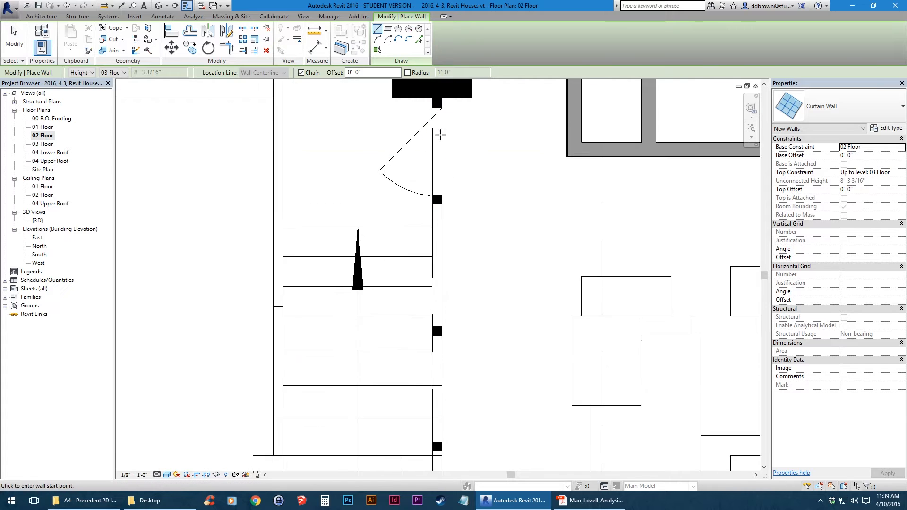
middle_click_drag(440, 134, 433, 255)
scroll(433, 247, "up", 3)
scroll(431, 259, "up", 5)
scroll(424, 282, "up", 2)
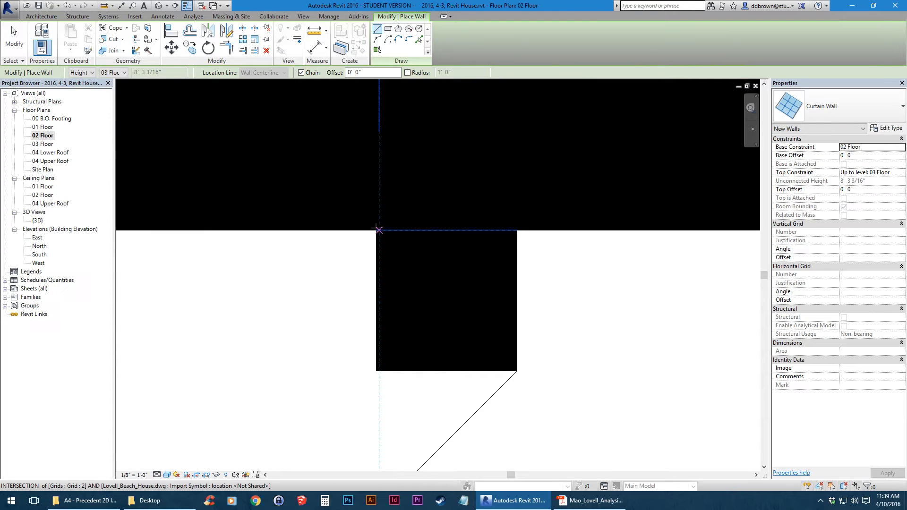
left_click(376, 230)
scroll(382, 331, "down", 5)
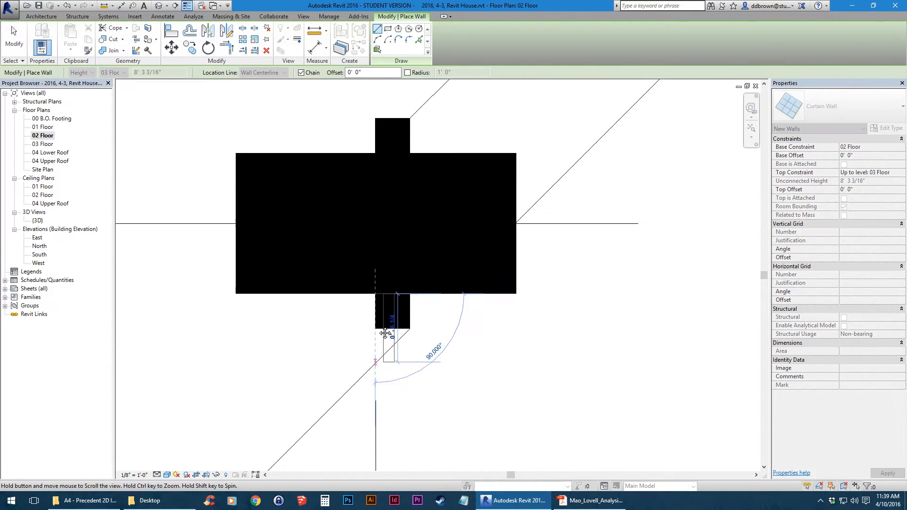
scroll(403, 228, "down", 3)
middle_click_drag(404, 437, 402, 206)
scroll(402, 207, "up", 2)
scroll(391, 178, "up", 1)
middle_click_drag(399, 345, 433, 249)
scroll(392, 237, "up", 5)
scroll(415, 233, "up", 3)
scroll(428, 263, "up", 3)
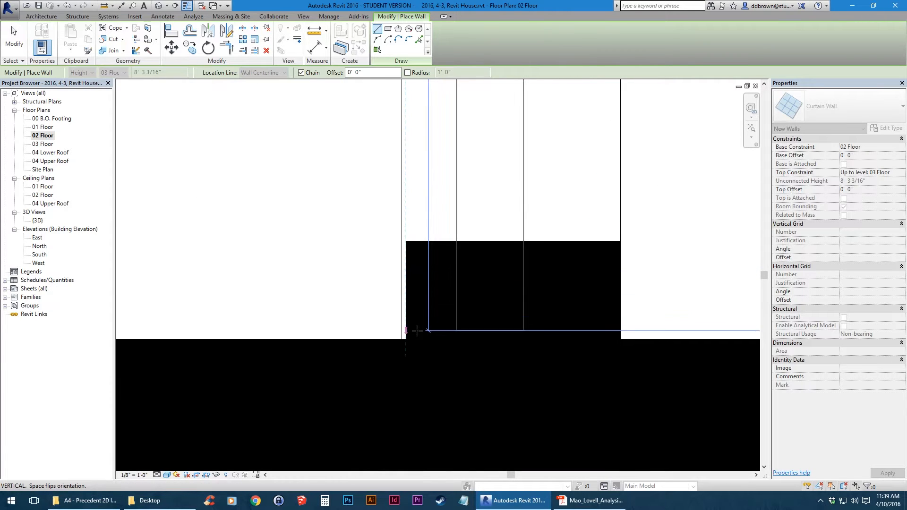
left_click(406, 300)
middle_click_drag(406, 300, 373, 230)
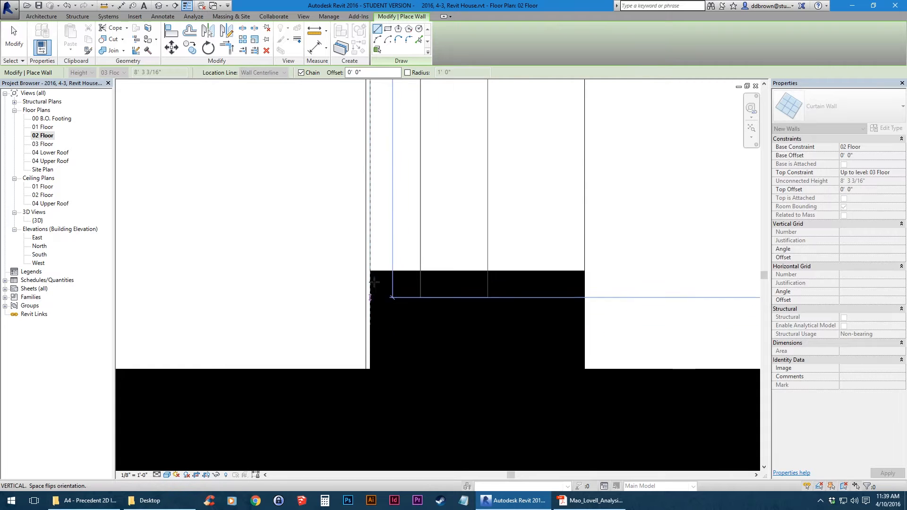
Align the lower end of the new curtain wall with the large column's upper face
left_click(182, 36)
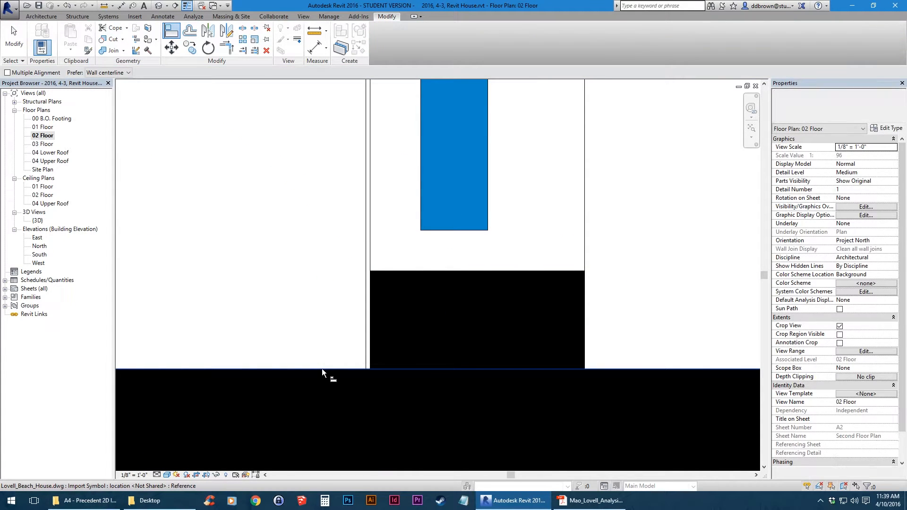
left_click(321, 368)
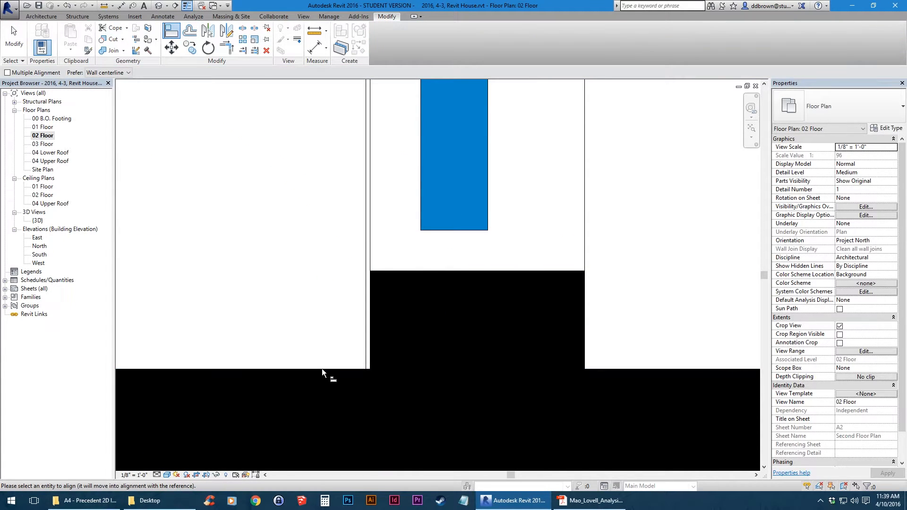
left_click(446, 230)
scroll(444, 335, "down", 10)
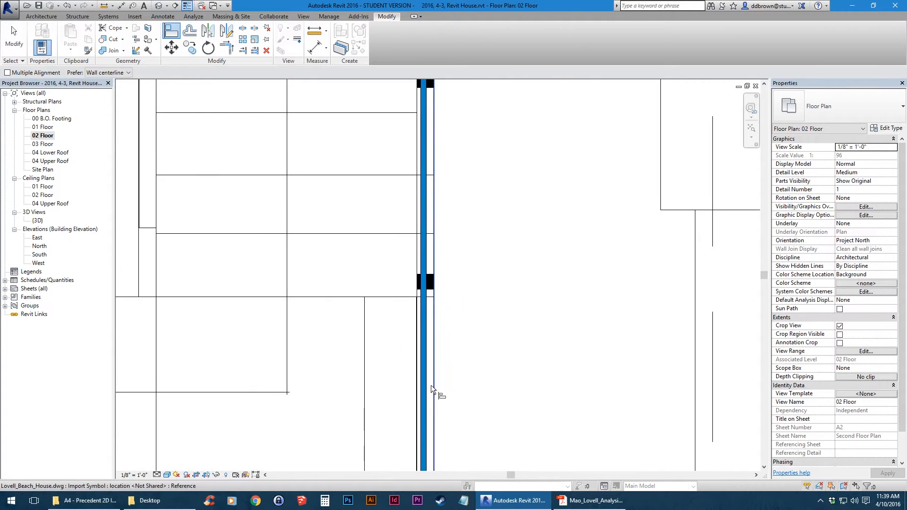
Trace the curtain wall from the upper face of the large column above the stairs to the lower end of the gray wall
scroll(416, 283, "up", 3)
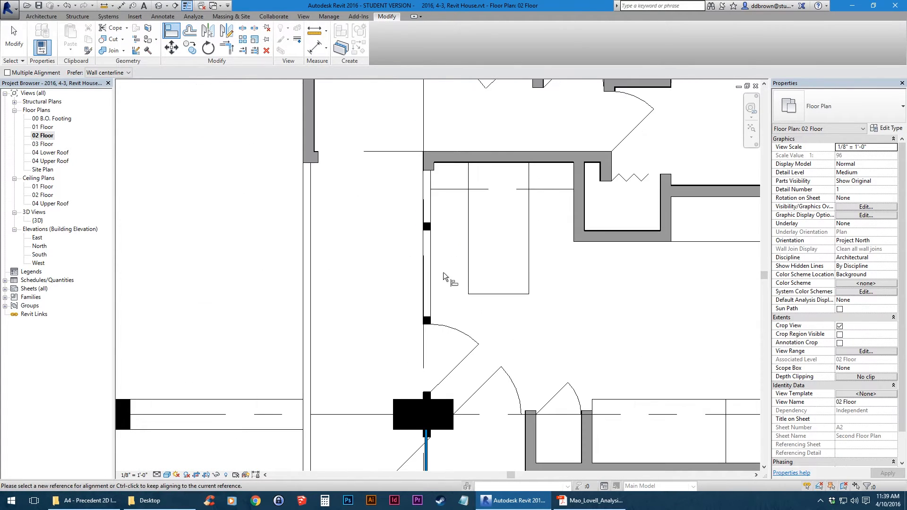
left_click(41, 16)
left_click(39, 29)
scroll(440, 398, "up", 5)
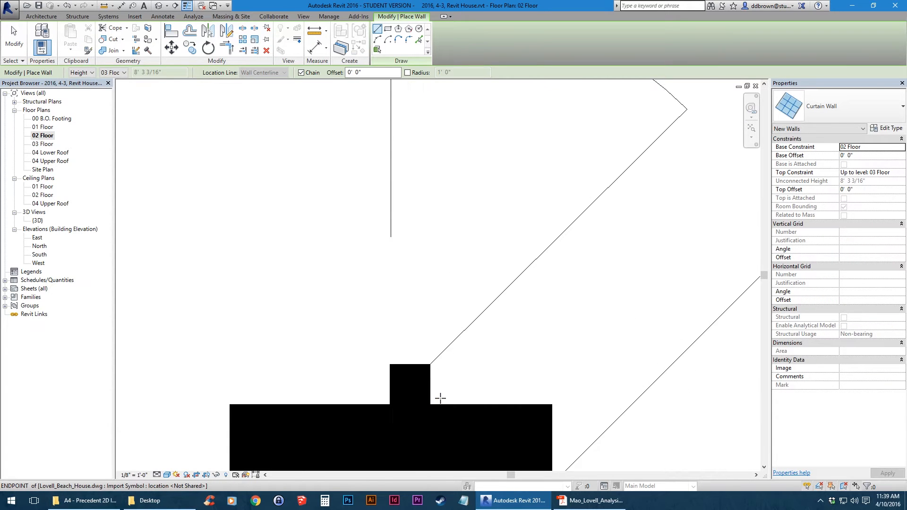
scroll(386, 396, "up", 4)
left_click(390, 391)
scroll(389, 377, "down", 4)
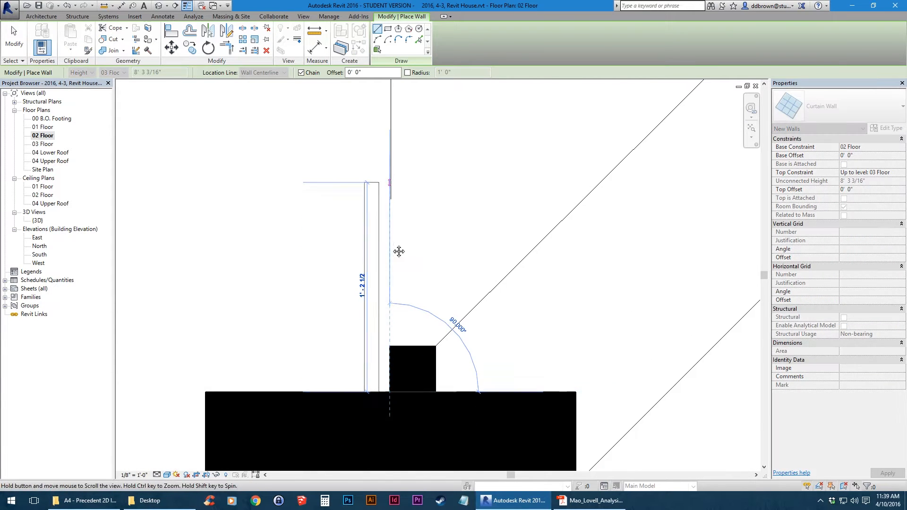
scroll(396, 264, "down", 2)
middle_click_drag(392, 103, 392, 412)
scroll(391, 151, "up", 2)
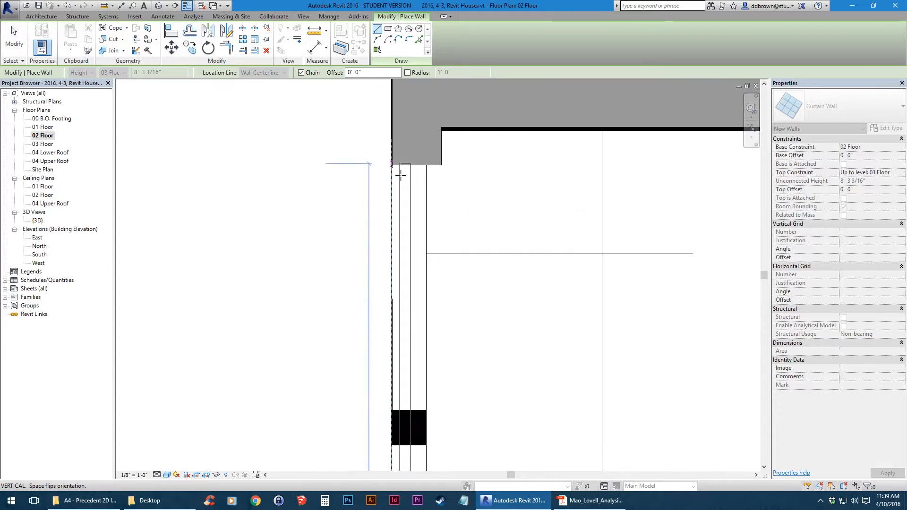
scroll(400, 170, "up", 4)
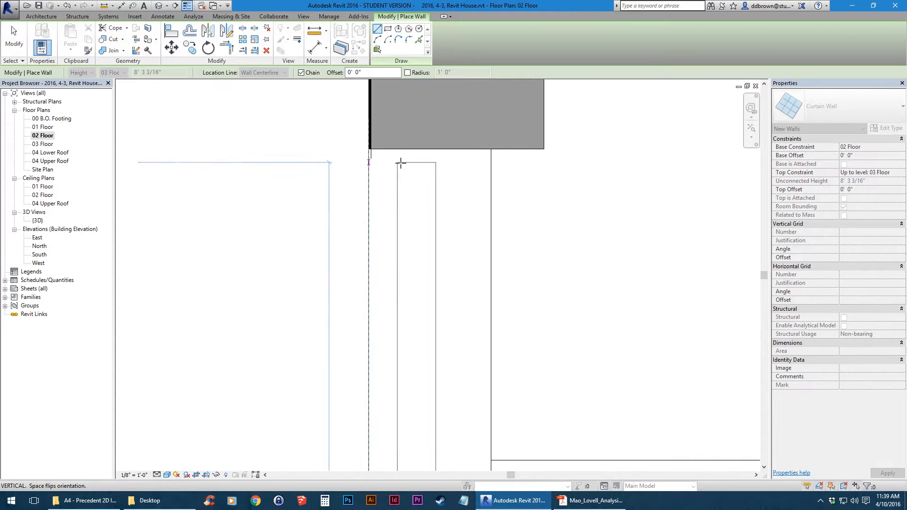
scroll(369, 150, "up", 3)
left_click(370, 149)
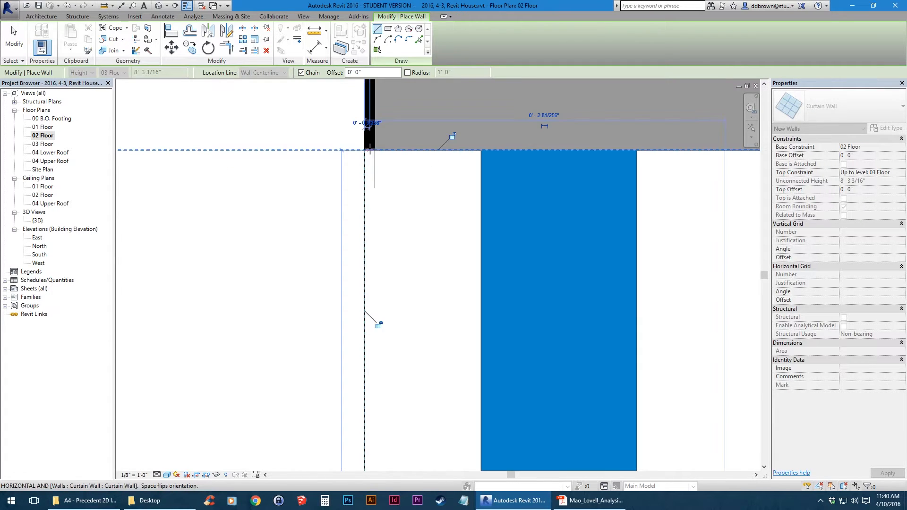
key("Escape")
scroll(373, 212, "down", 6)
scroll(374, 232, "down", 8)
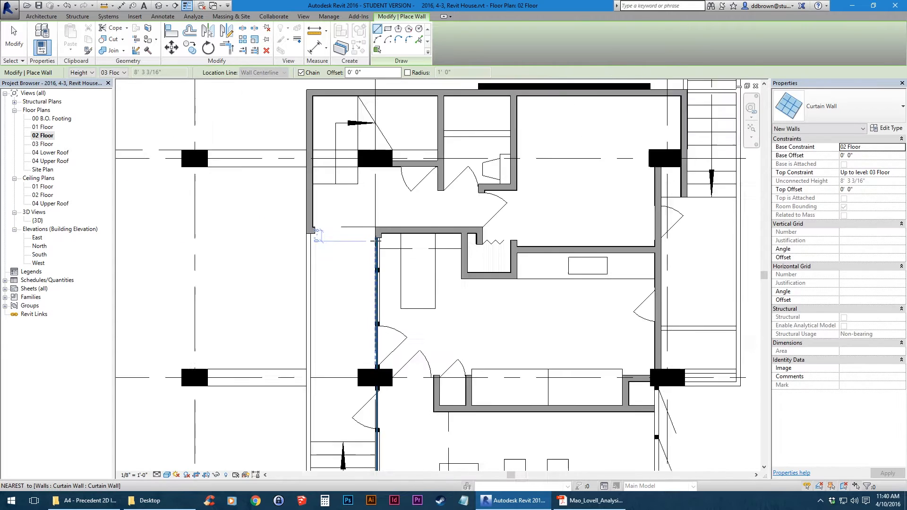
middle_click_drag(393, 164, 396, 167)
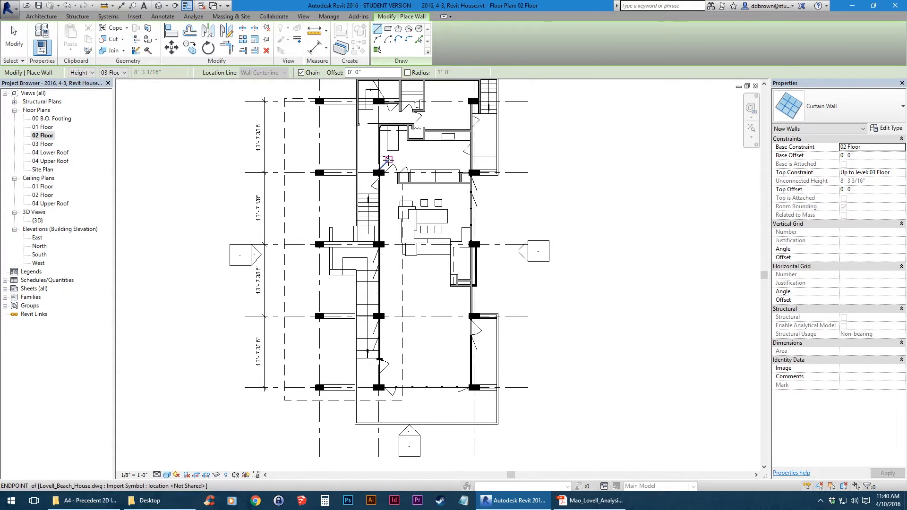
key("Escape")
key("Escape")
Open the 03 Floor plan view and bring the whole floor into view
middle_click_drag(442, 219, 461, 295)
scroll(461, 295, "down", 1)
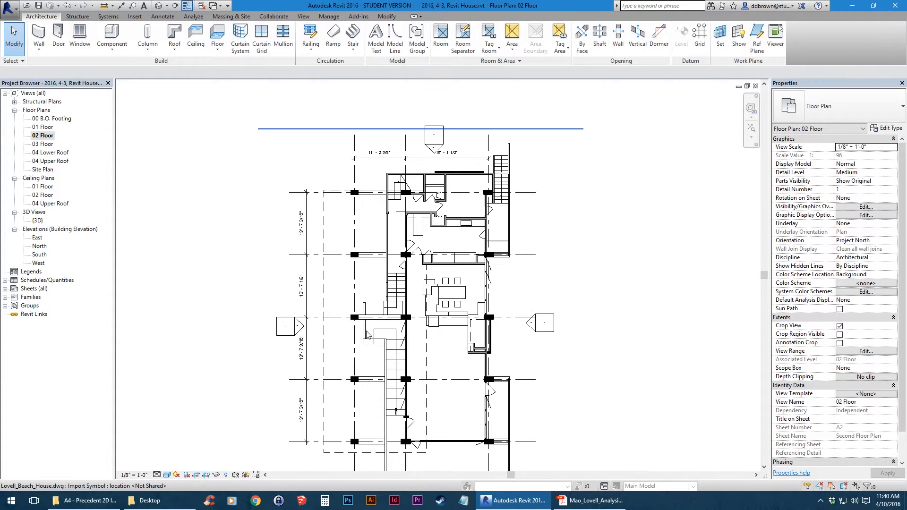
double_click(43, 144)
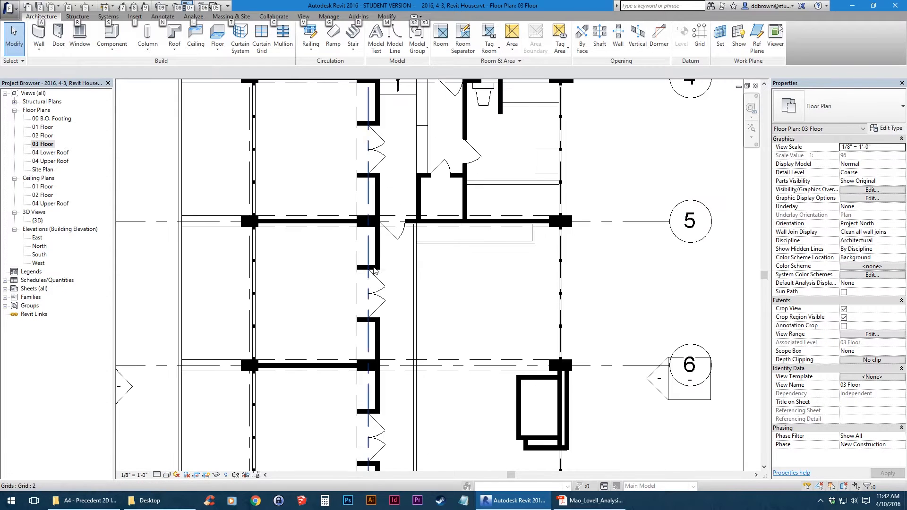
scroll(383, 270, "down", 4)
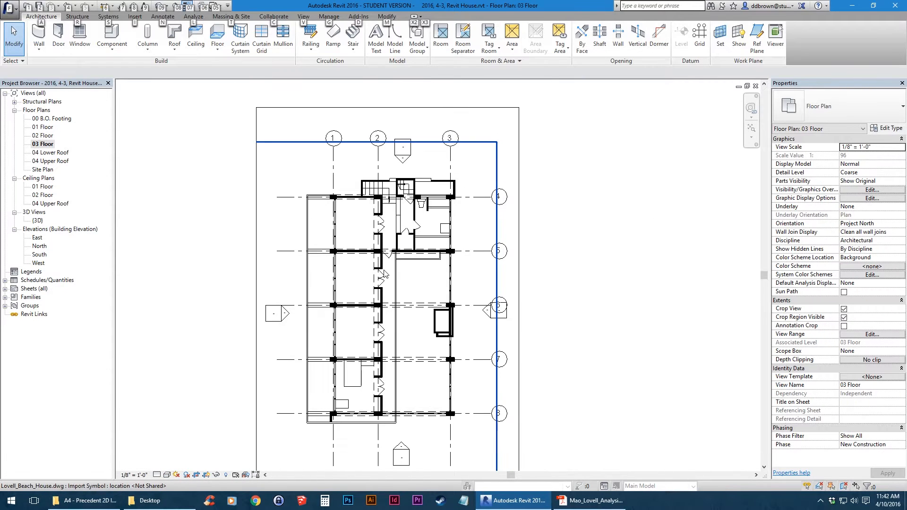
middle_click_drag(400, 275, 437, 261)
scroll(437, 265, "up", 1)
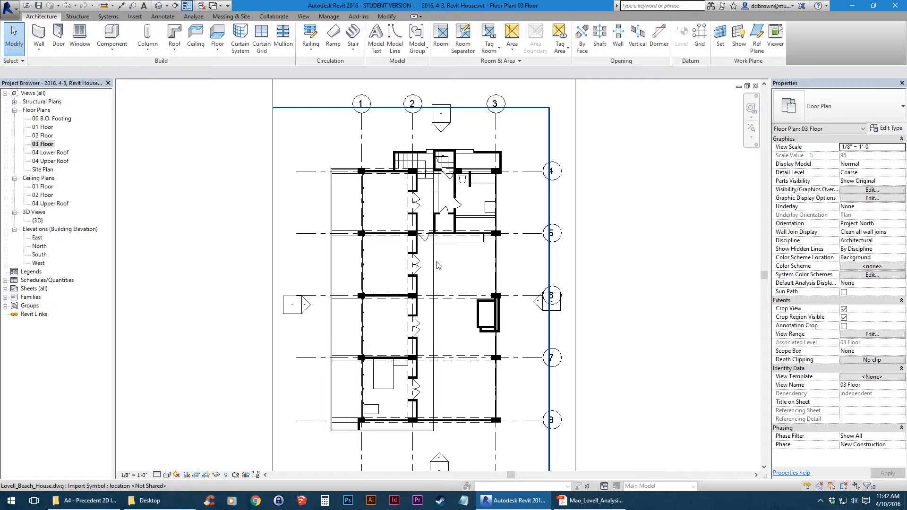
Set the type for new third-floor walls to Basic Wall Generic - 4.5"
left_click(43, 32)
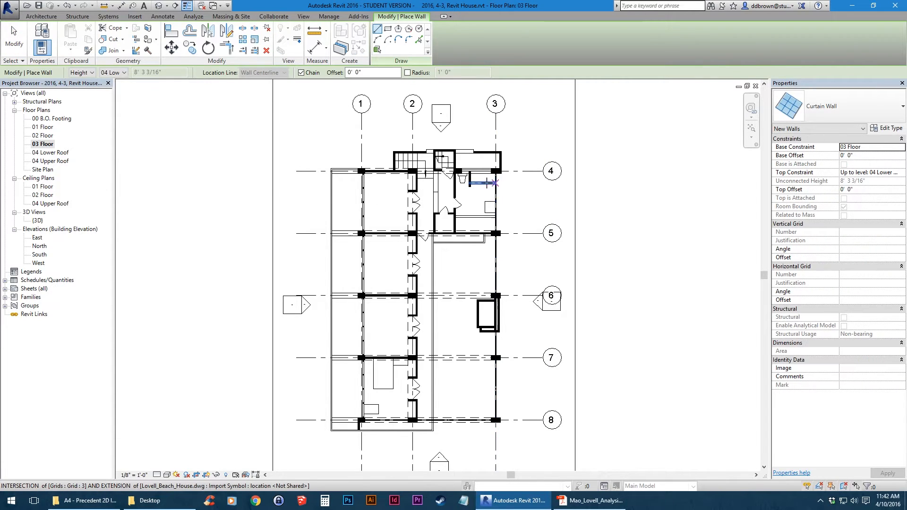
scroll(519, 182, "up", 3)
left_click(836, 107)
scroll(825, 243, "up", 2)
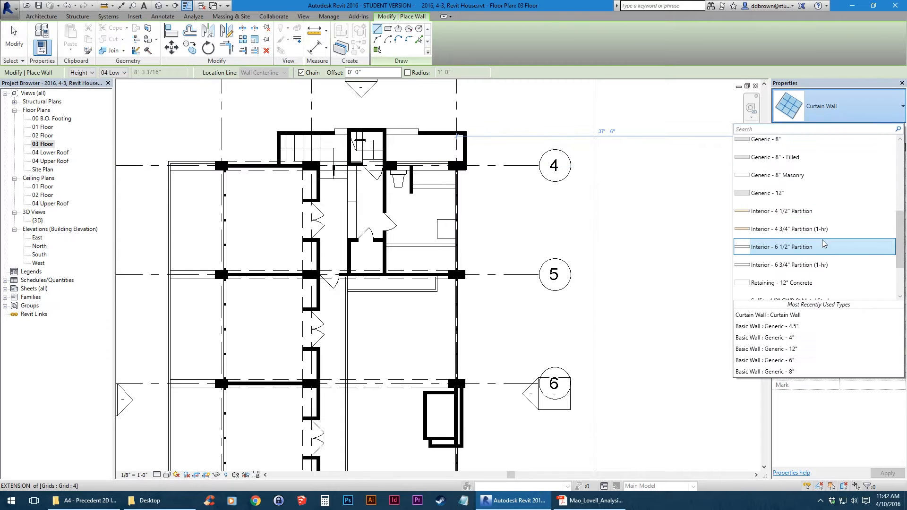
scroll(824, 243, "up", 2)
left_click(754, 194)
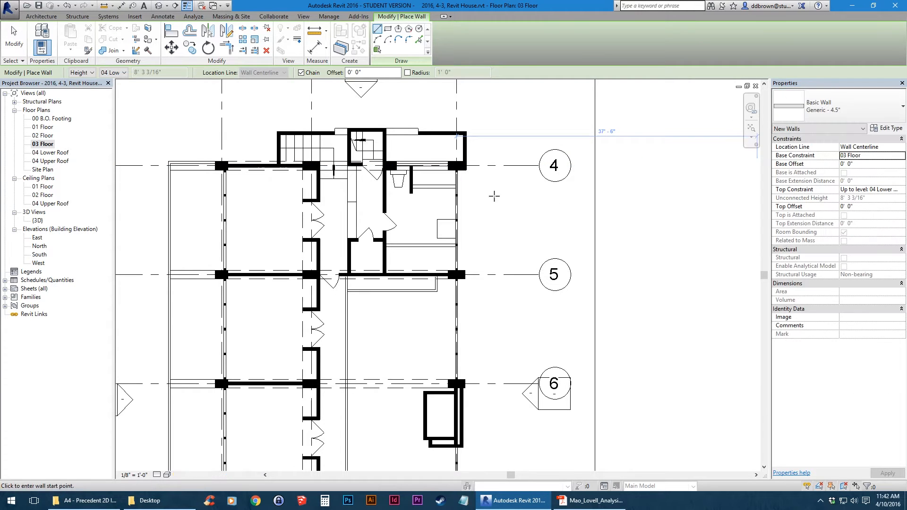
scroll(323, 195, "up", 3)
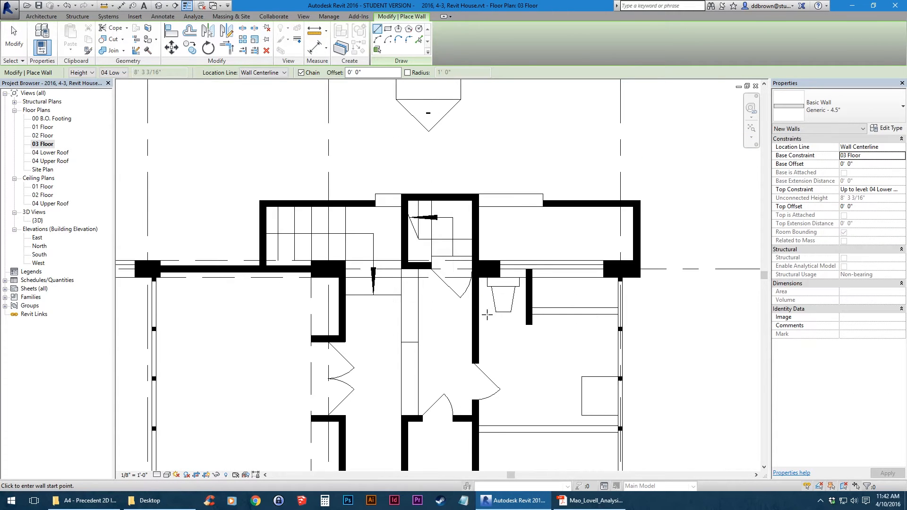
Set the wall location line to Finish Face: Exterior and trace the horizontal wall between the two columns below the main stair
scroll(151, 284, "up", 5)
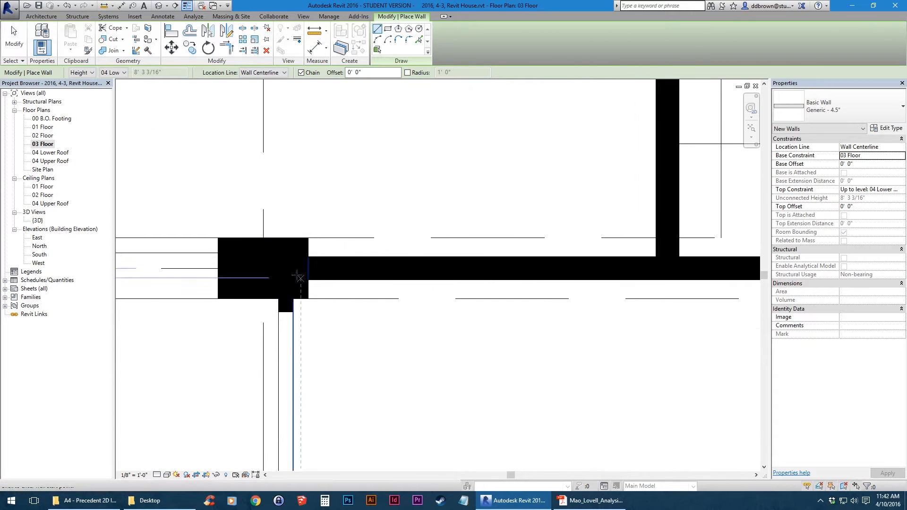
left_click(304, 255)
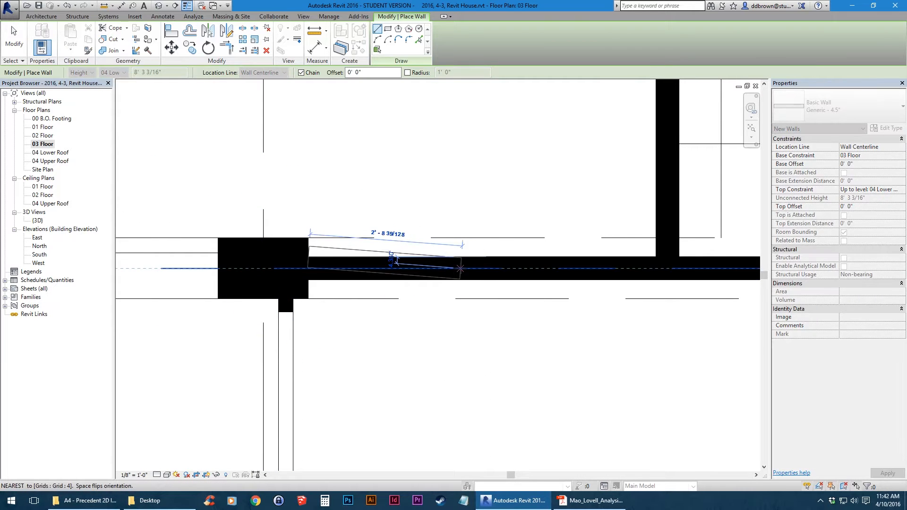
key("Escape")
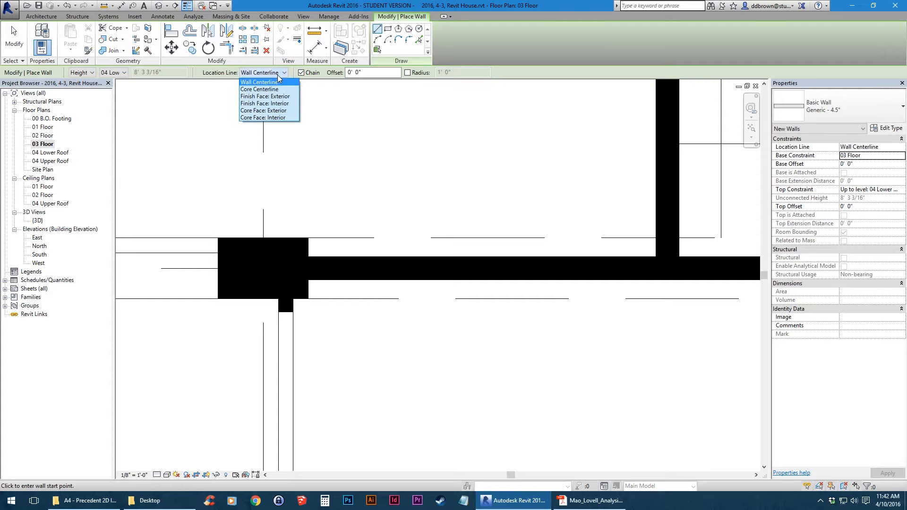
left_click(278, 97)
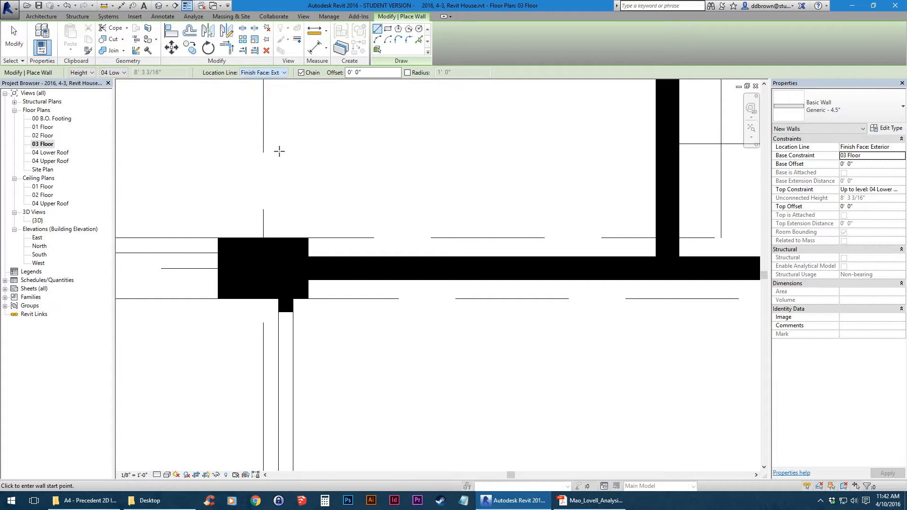
left_click(308, 256)
middle_click_drag(457, 275, 269, 279)
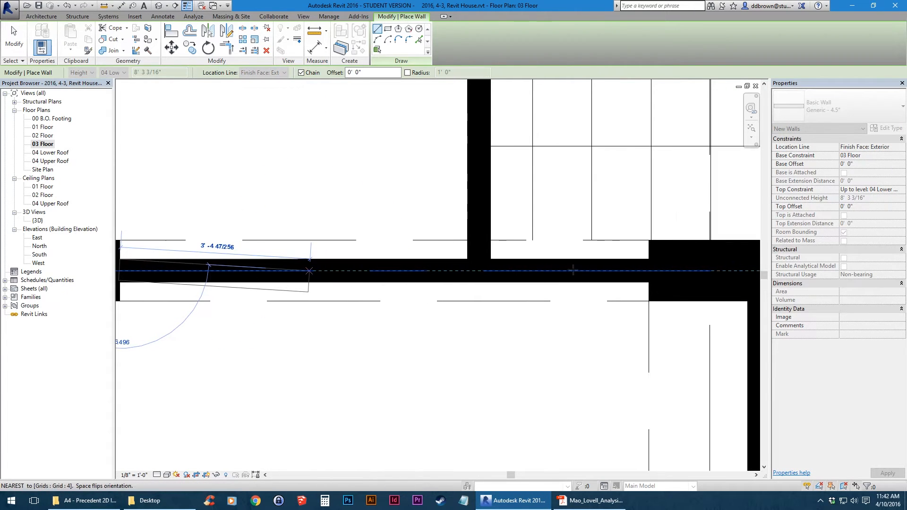
left_click(649, 259)
key("Escape")
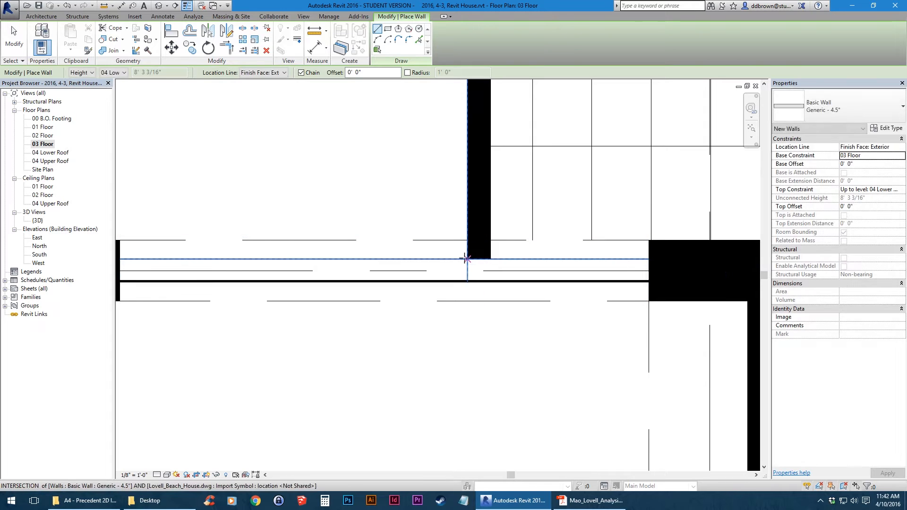
Change the third-floor plan view to the shaded visual style
left_click(464, 259)
scroll(464, 261, "down", 3)
middle_click_drag(464, 261, 381, 267)
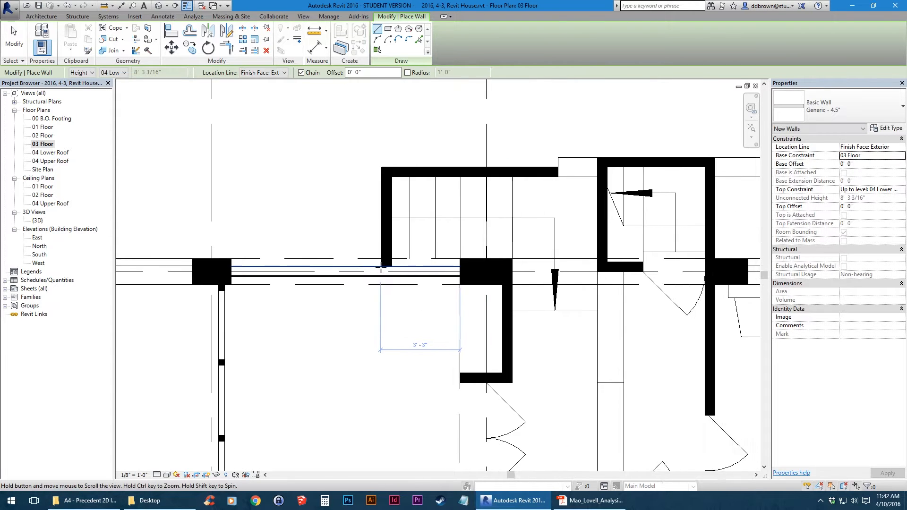
scroll(380, 268, "up", 5)
scroll(380, 268, "down", 6)
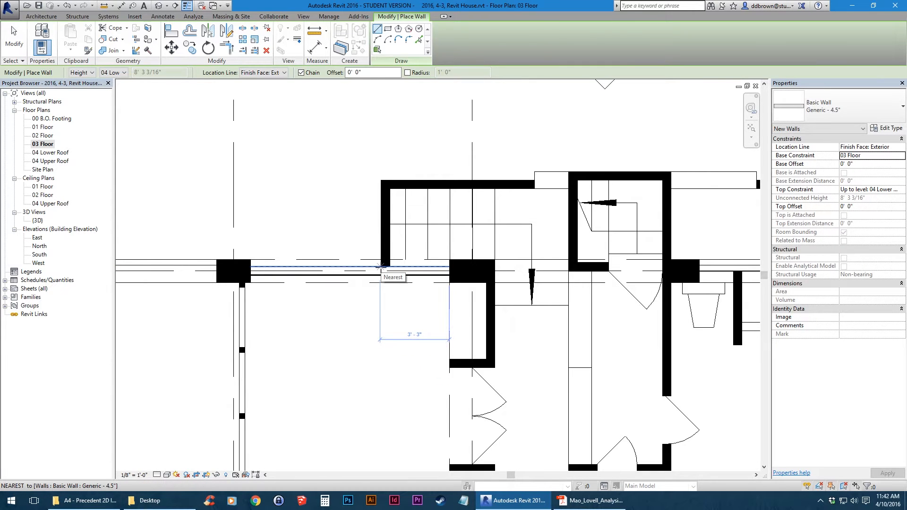
scroll(382, 274, "up", 10)
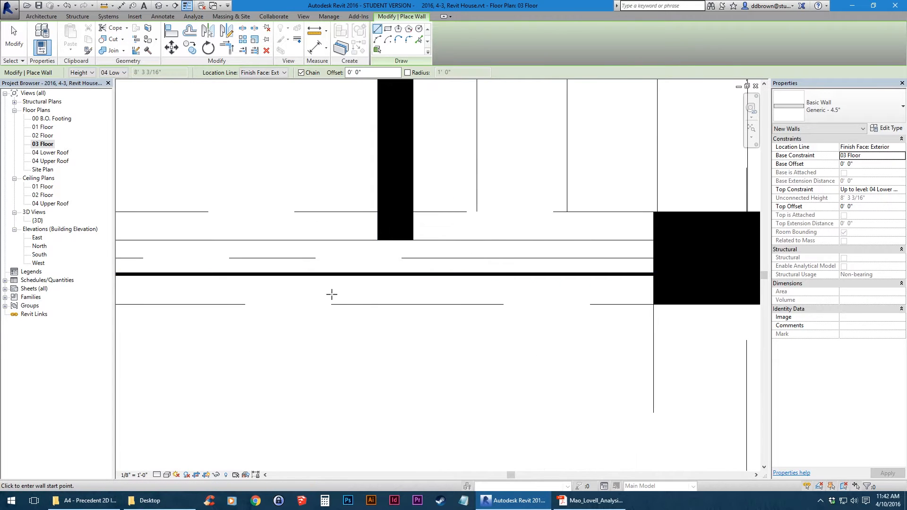
scroll(372, 274, "down", 11)
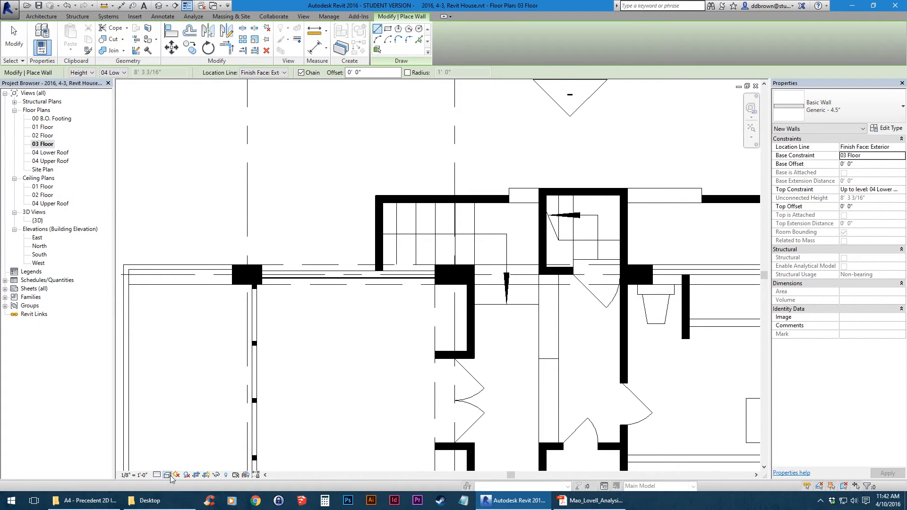
left_click(168, 475)
left_click(199, 436)
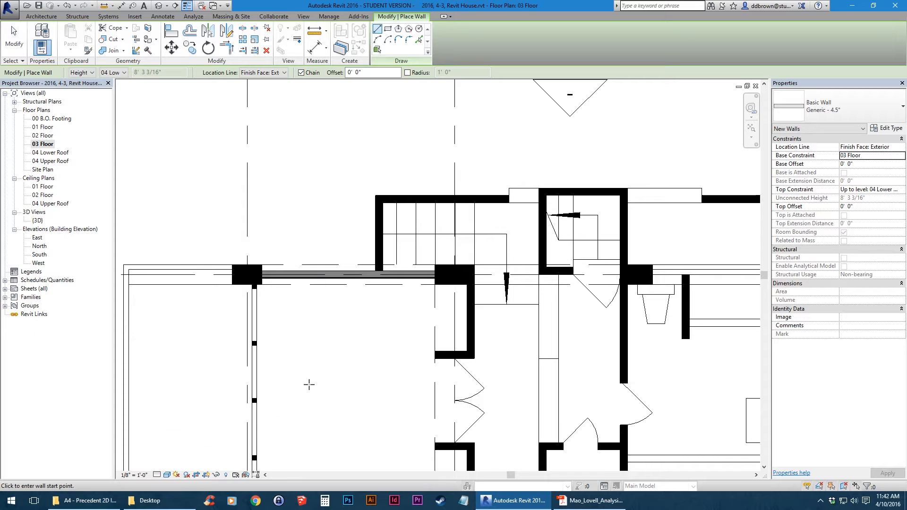
Trace the main stair's left side wall from its upper outer corner down to the new horizontal wall between the columns
scroll(420, 355, "up", 5)
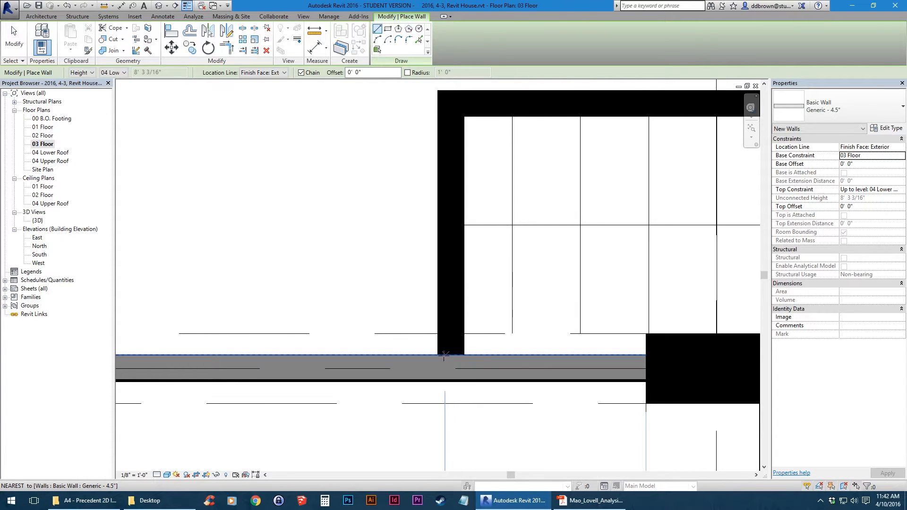
middle_click_drag(433, 357, 356, 378)
scroll(369, 375, "up", 8)
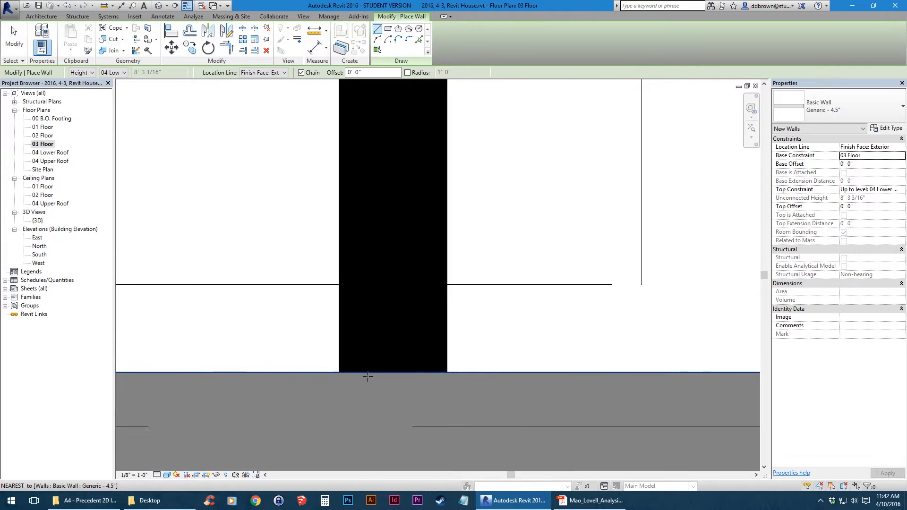
scroll(307, 368, "down", 3)
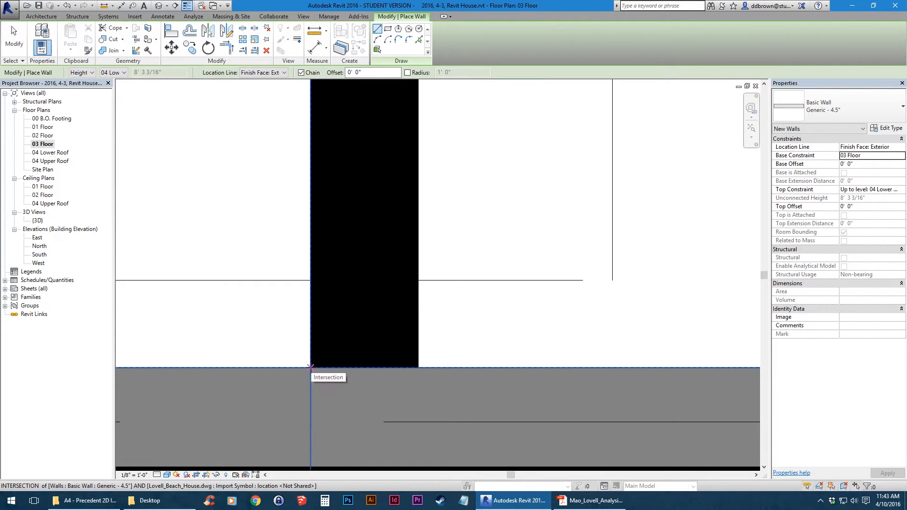
scroll(310, 367, "down", 5)
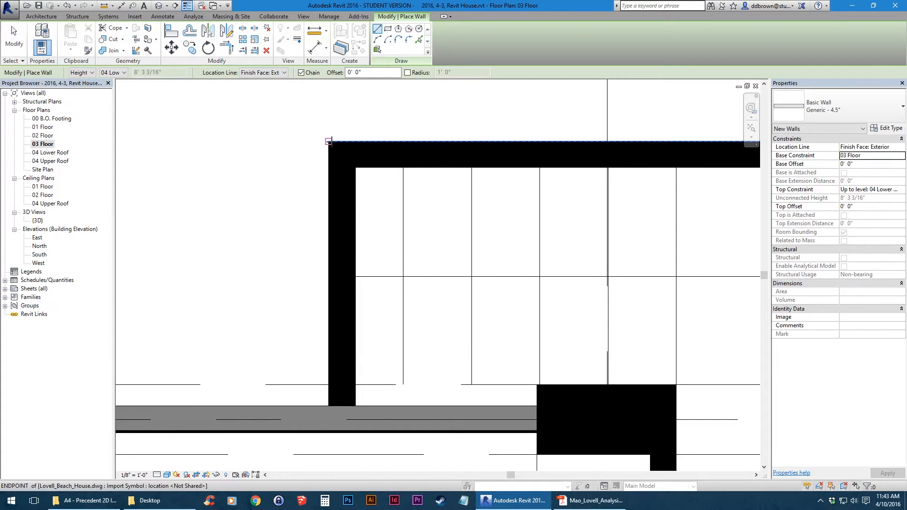
left_click(328, 142)
left_click(329, 407)
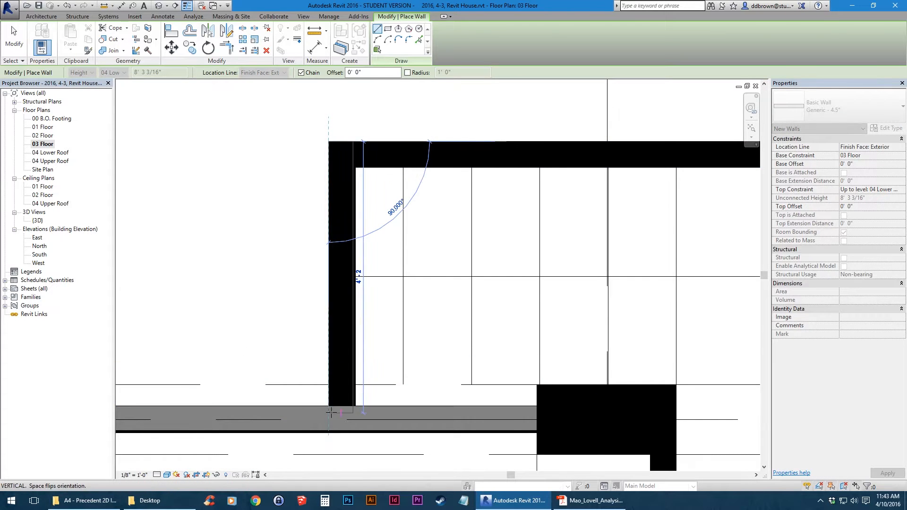
key("Escape")
Trace the main stair's upper wall from the new side wall to the end of the black wall at the window opening
scroll(349, 146, "up", 4)
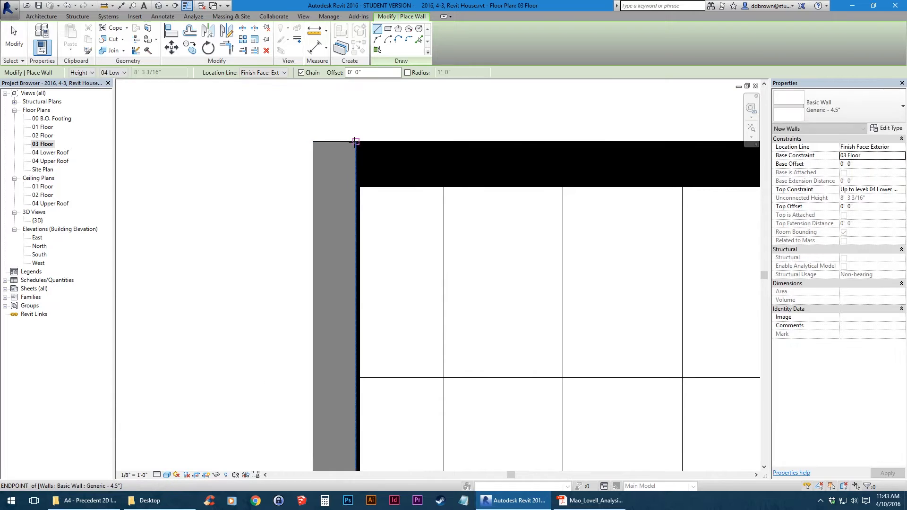
left_click(356, 142)
scroll(391, 167, "down", 5)
middle_click_drag(456, 164, 226, 194)
scroll(231, 195, "down", 2)
scroll(447, 195, "up", 3)
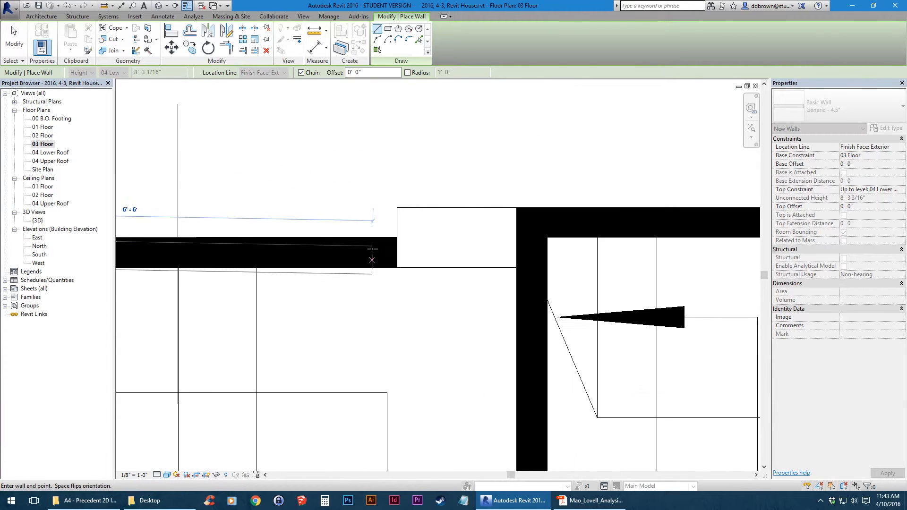
left_click(409, 231)
key("Escape")
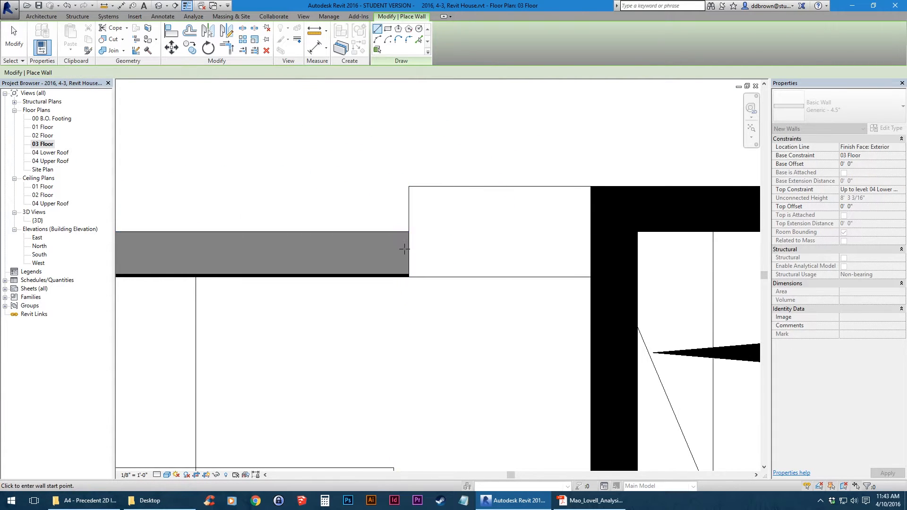
Trace the short lower wall of the small stair enclosure from its door-side end to the enclosure's lower left corner
scroll(603, 250, "down", 5)
scroll(527, 228, "up", 2)
scroll(526, 229, "up", 3)
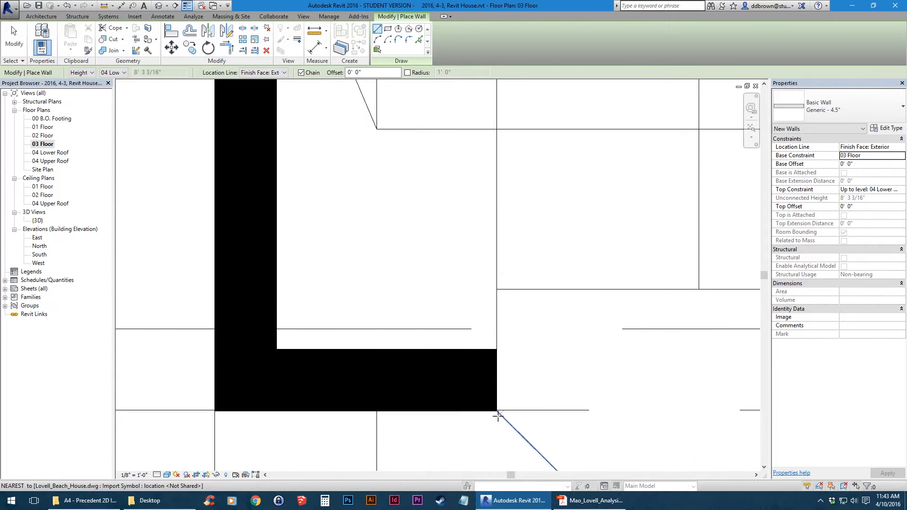
scroll(497, 415, "up", 3)
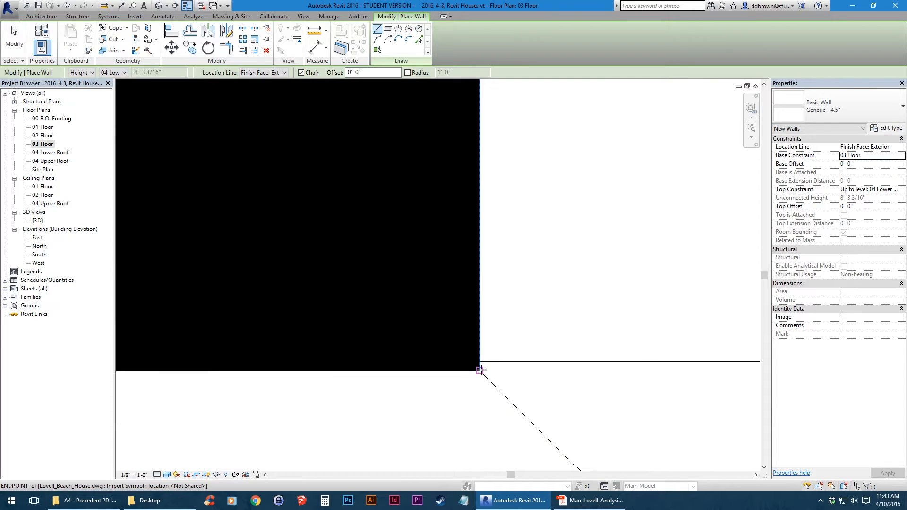
left_click(481, 370)
scroll(480, 369, "down", 3)
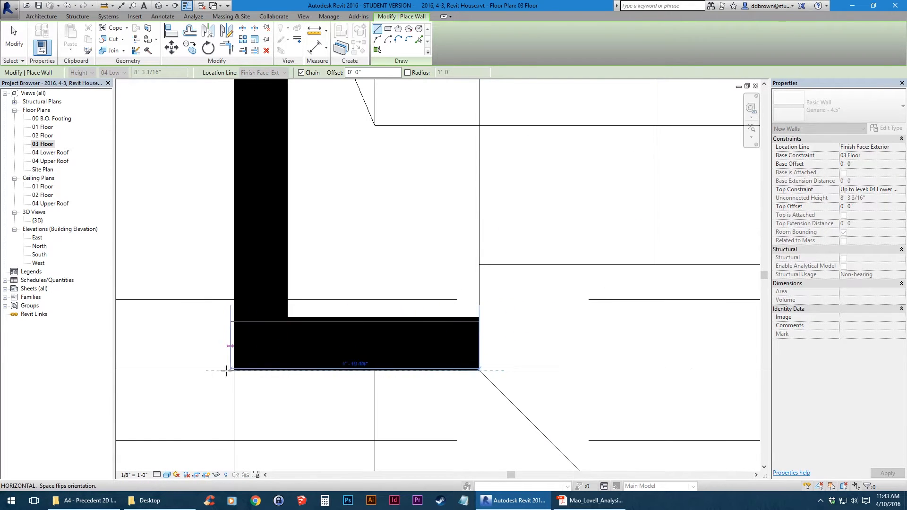
scroll(399, 348, "down", 3)
scroll(404, 257, "up", 5)
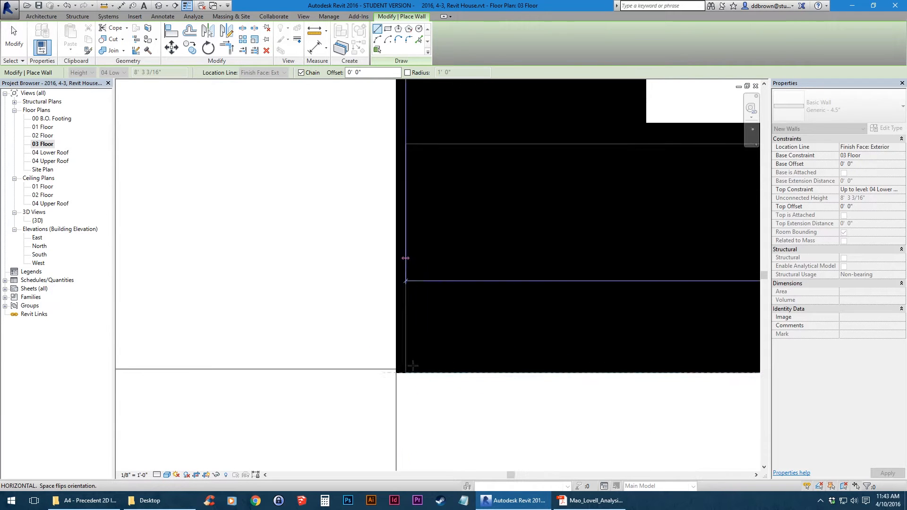
left_click(379, 379)
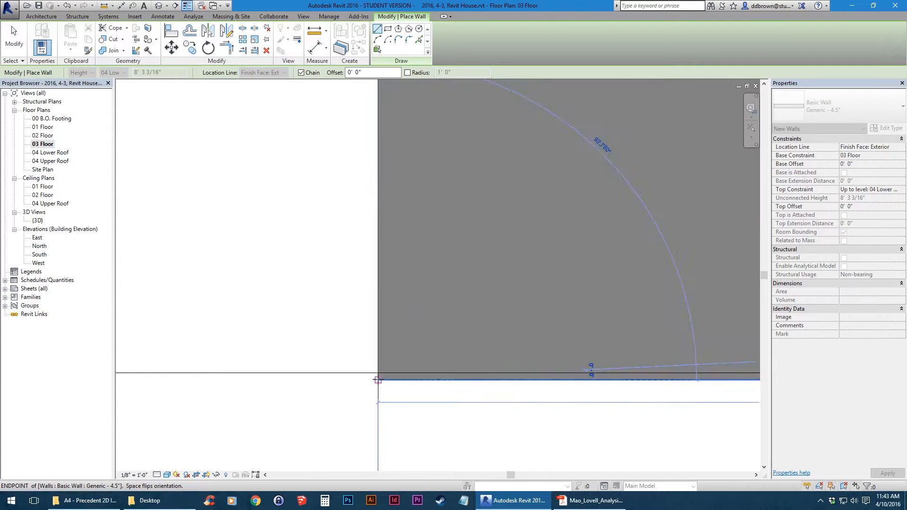
Continue the wall chain up the small stair enclosure's left side and along its upper side to the upper right corner
scroll(378, 375, "down", 6)
middle_click_drag(391, 106, 380, 303)
scroll(377, 302, "down", 1)
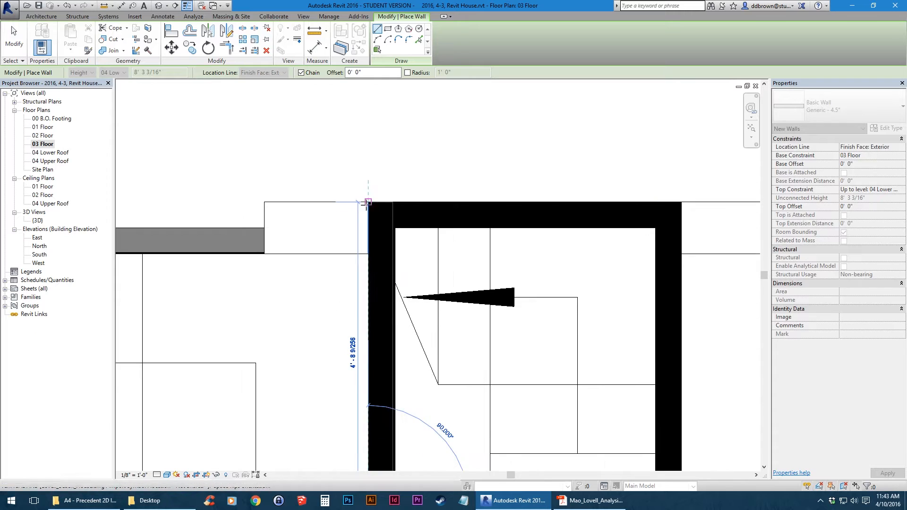
left_click(366, 203)
scroll(422, 207, "up", 7)
scroll(425, 207, "down", 4)
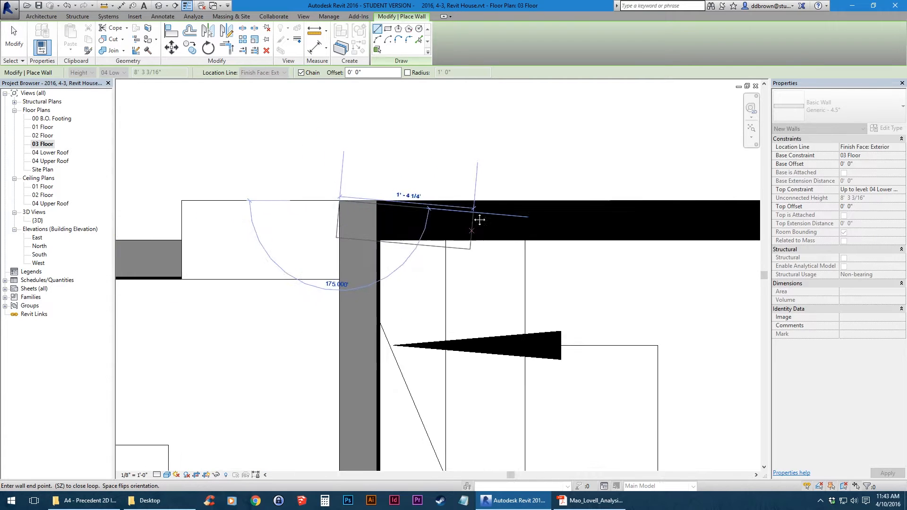
middle_click_drag(477, 217, 205, 218)
left_click(545, 203)
Continue the chain down the small stair enclosure's right side, past the door openings, to the upper face of the long horizontal wall
scroll(545, 248, "down", 3)
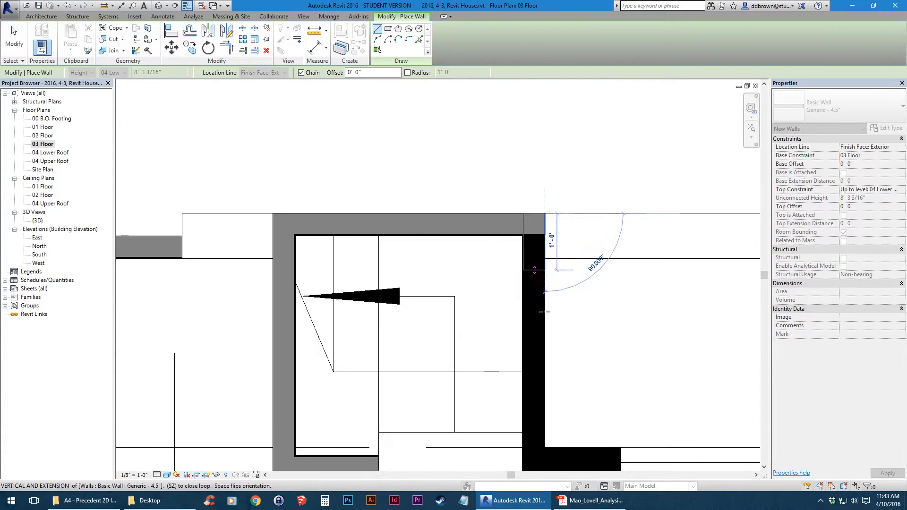
middle_click_drag(533, 350, 415, 176)
scroll(426, 255, "up", 4)
scroll(430, 310, "down", 5)
scroll(431, 350, "down", 1)
middle_click_drag(431, 350, 425, 157)
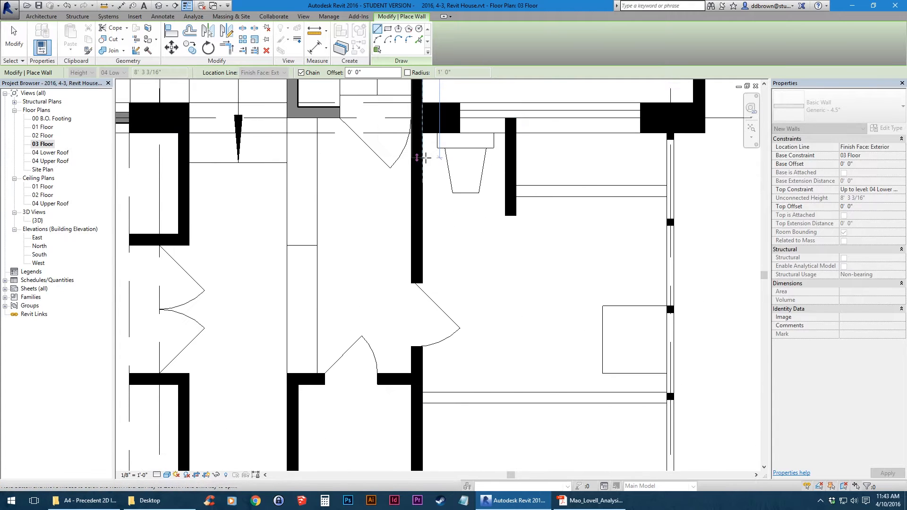
middle_click_drag(428, 369, 428, 130)
scroll(426, 248, "up", 3)
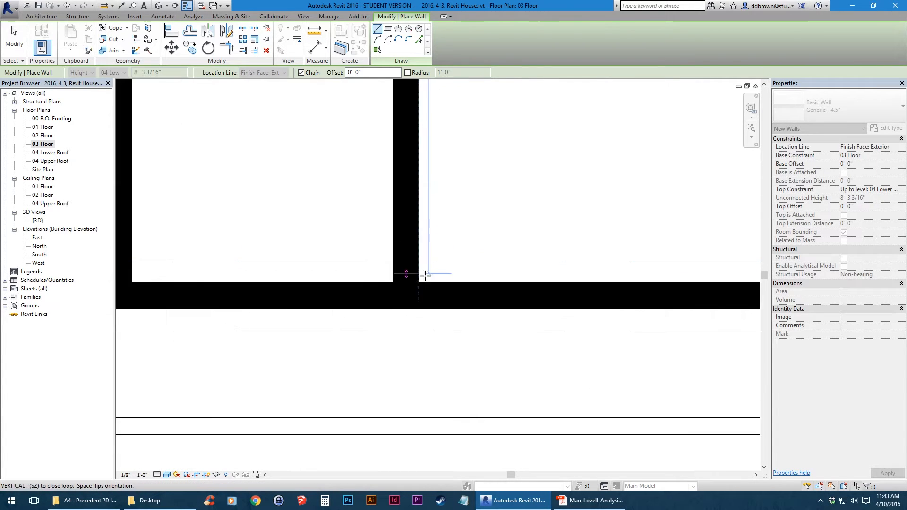
left_click(419, 283)
key("Escape")
Trace the small closet's upper wall from the long vertical wall across the door opening to the closet's upper left corner
scroll(418, 285, "down", 6)
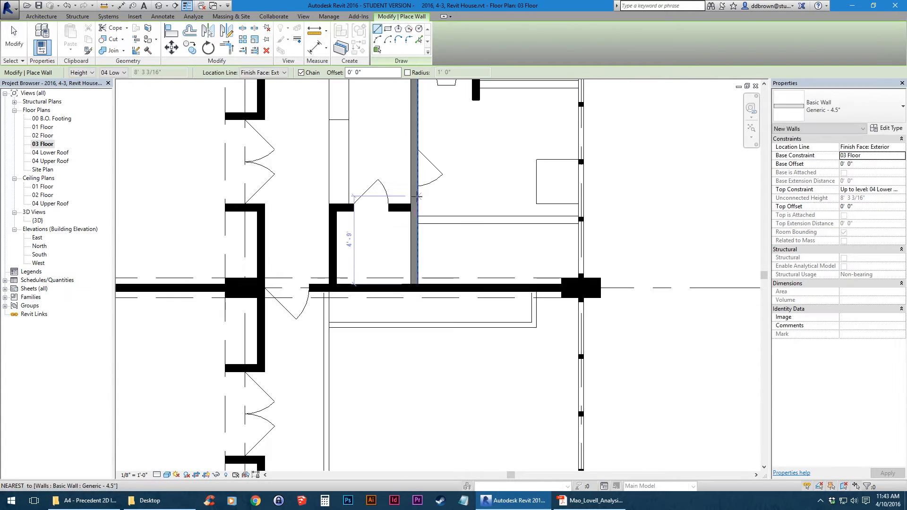
middle_click_drag(414, 206, 439, 266)
scroll(439, 266, "up", 4)
scroll(439, 266, "up", 3)
left_click(436, 261)
scroll(435, 261, "down", 2)
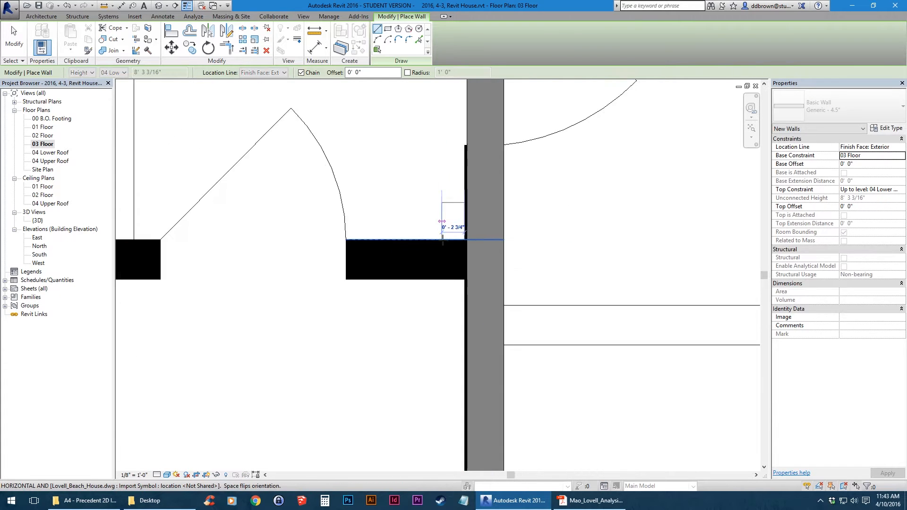
middle_click_drag(223, 241, 386, 238)
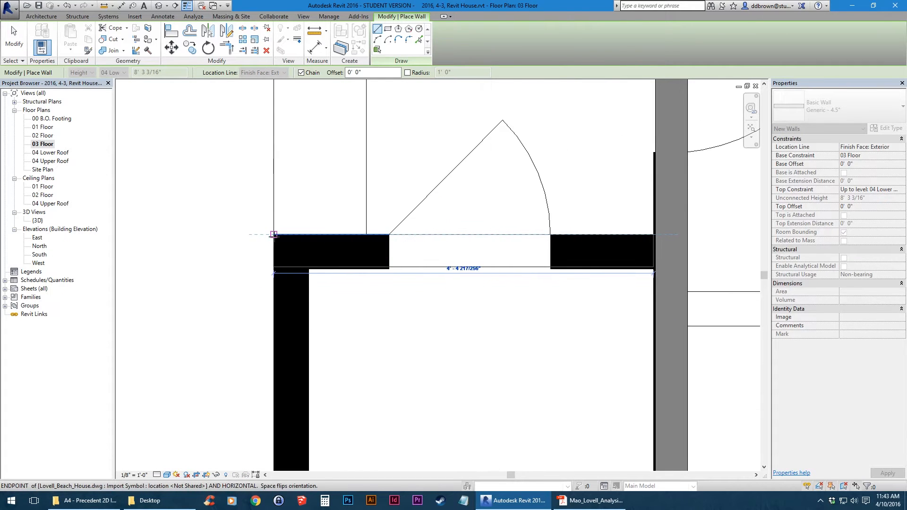
left_click(273, 235)
Continue the closet wall down its left side to the upper face of the long horizontal wall
scroll(273, 237, "down", 3)
middle_click_drag(271, 389, 275, 269)
scroll(275, 269, "up", 3)
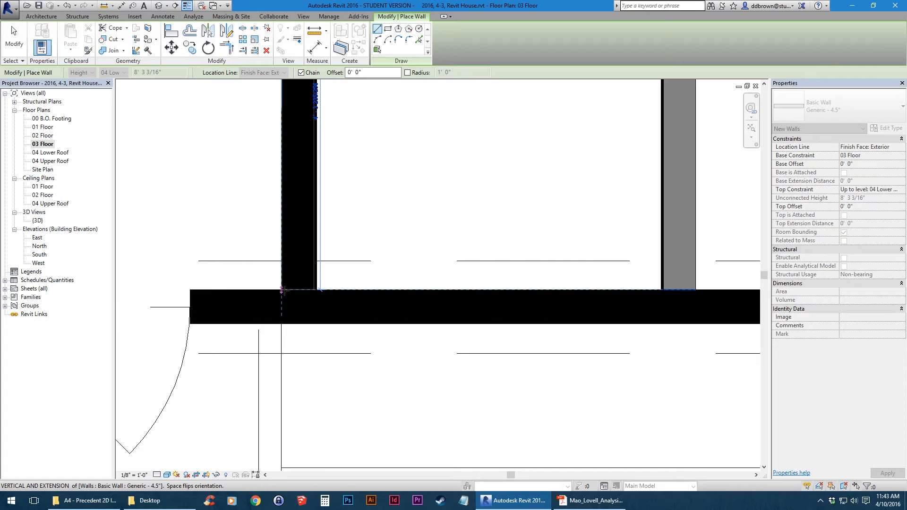
left_click(282, 289)
key("Escape")
Trace the long horizontal wall along grid 5 from the left column across the door opening to the right column
scroll(227, 295, "down", 3)
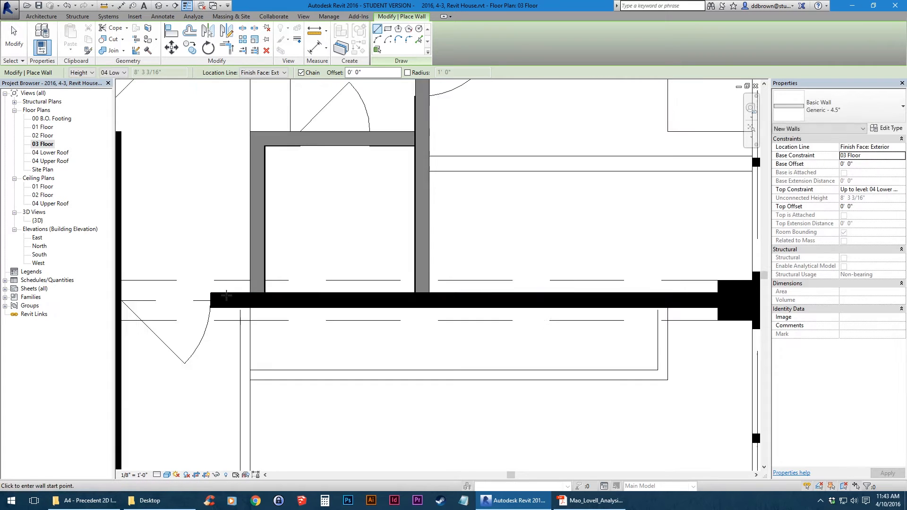
middle_click_drag(266, 304, 345, 303)
scroll(345, 302, "up", 3)
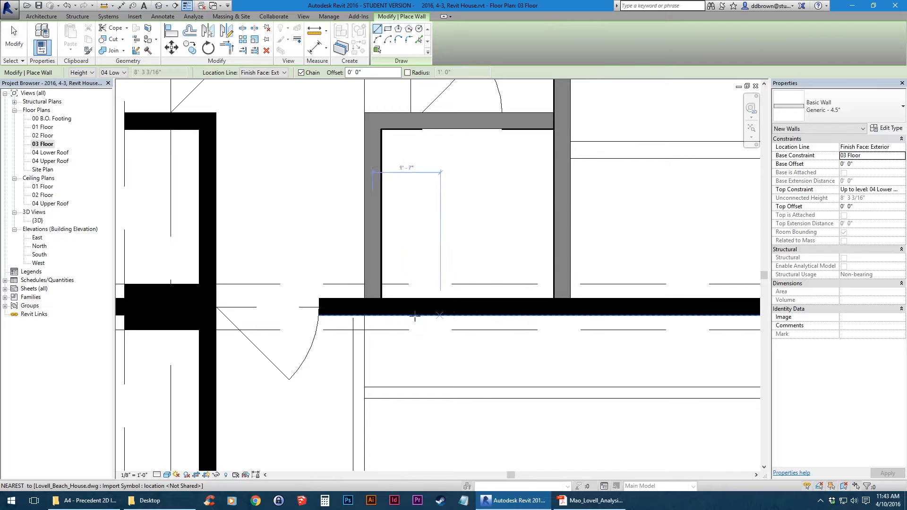
scroll(210, 315, "down", 3)
middle_click_drag(209, 316, 303, 308)
scroll(300, 307, "up", 3)
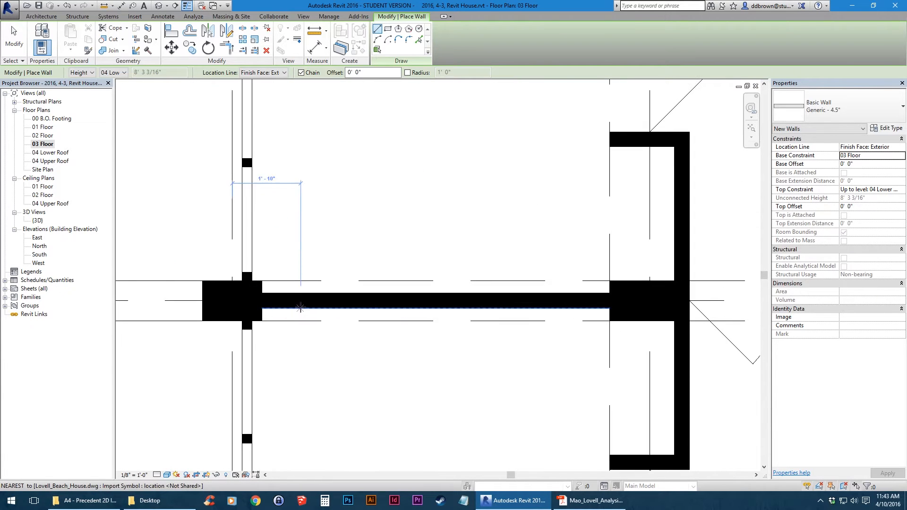
left_click(264, 292)
middle_click_drag(534, 296, 180, 302)
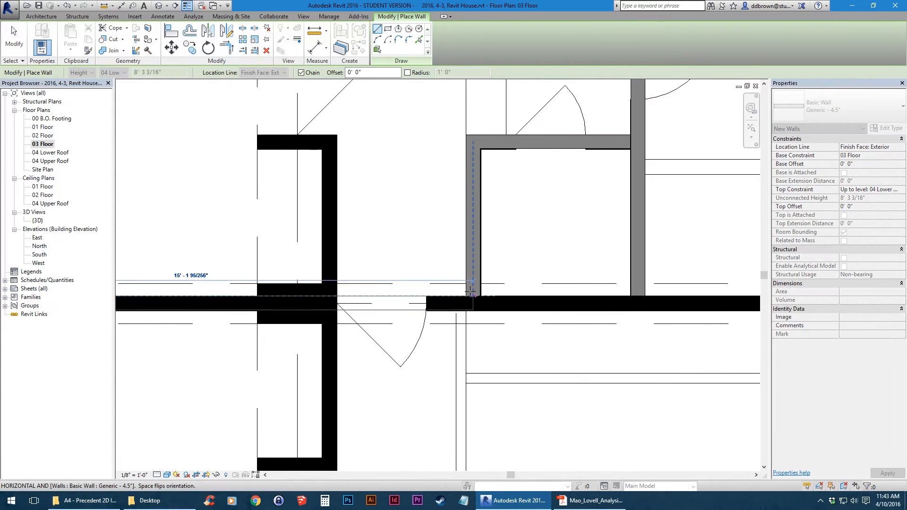
middle_click_drag(473, 297, 284, 298)
middle_click_drag(562, 302, 385, 307)
scroll(605, 307, "up", 3)
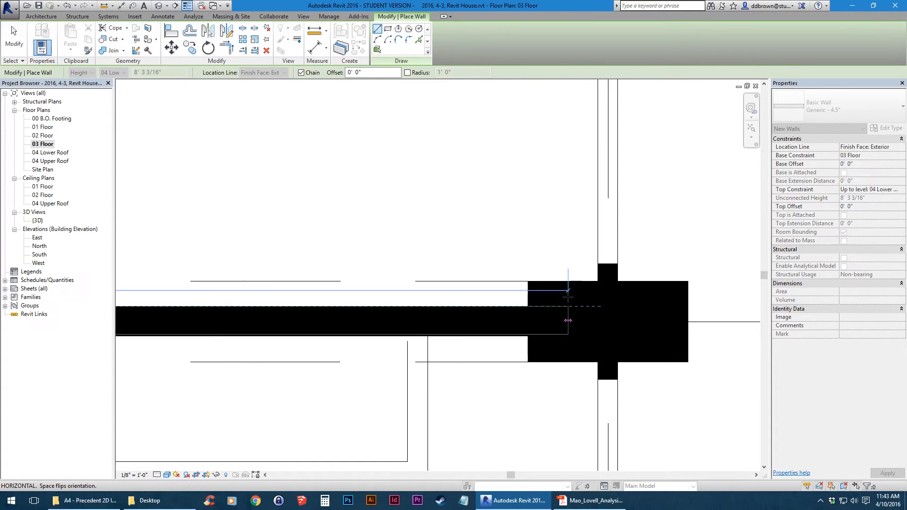
left_click(528, 307)
key("Escape")
Trace the short vertical partition beside the toilet from its lower left corner up to grid 4
scroll(548, 288, "down", 5)
middle_click_drag(160, 292, 346, 298)
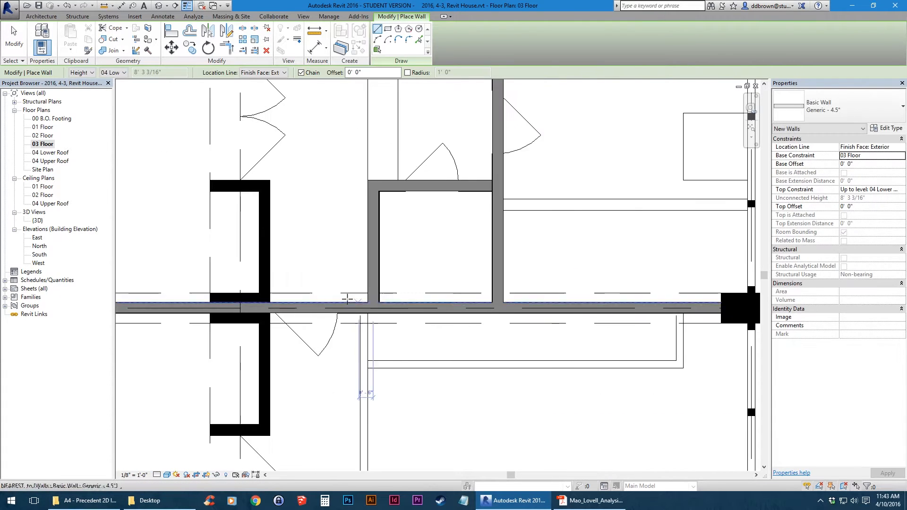
scroll(347, 298, "up", 3)
scroll(347, 299, "down", 1)
scroll(301, 320, "up", 2)
scroll(301, 320, "down", 2)
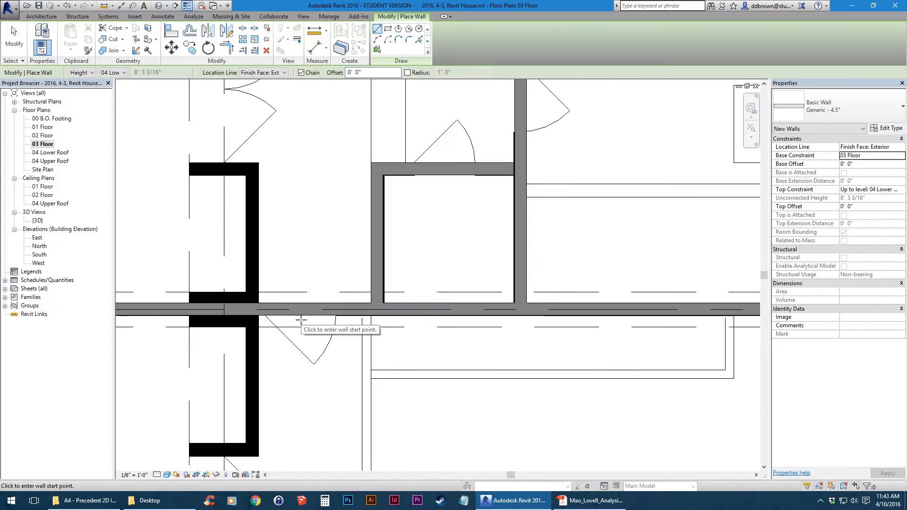
middle_click_drag(447, 226, 336, 346)
scroll(336, 347, "down", 4)
scroll(427, 297, "up", 1)
scroll(383, 376, "up", 4)
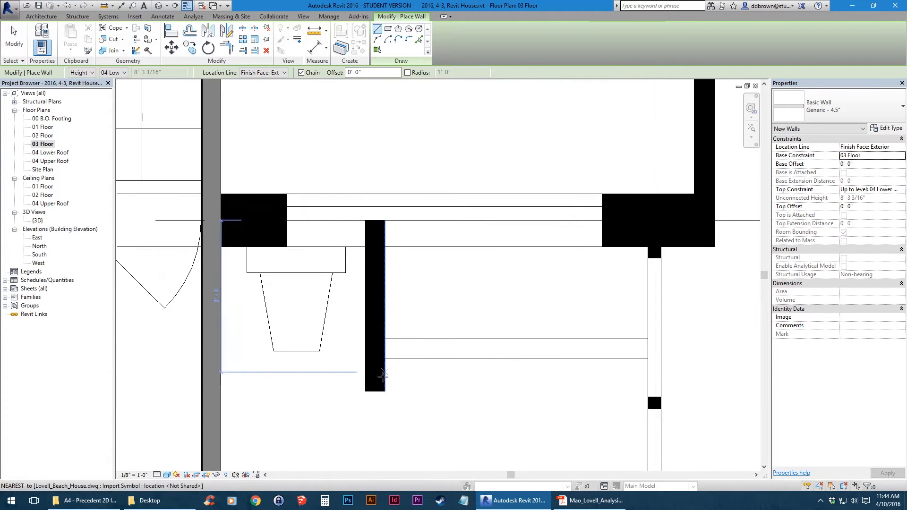
left_click(365, 391)
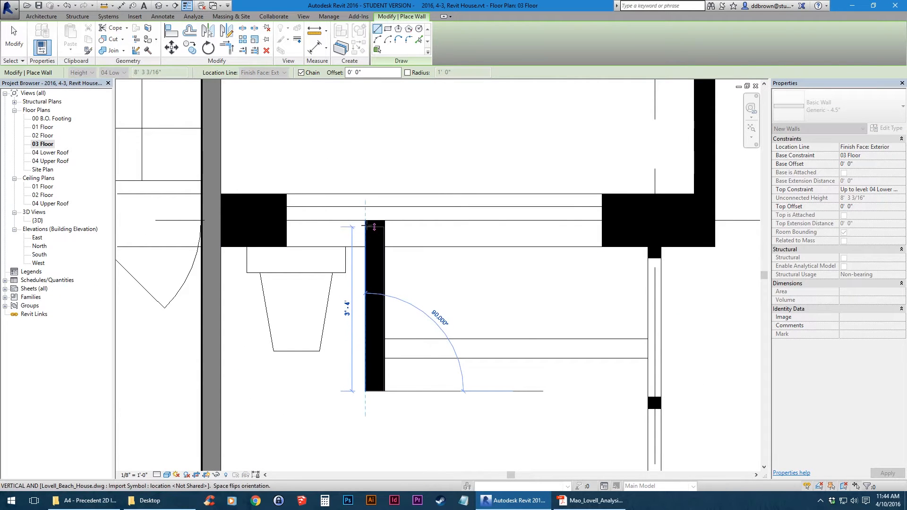
key("Escape")
Trace the outer wall above grid 4 from the opening's right end to the upper right corner, then down to the column's lower right corner
scroll(458, 366, "up", 5)
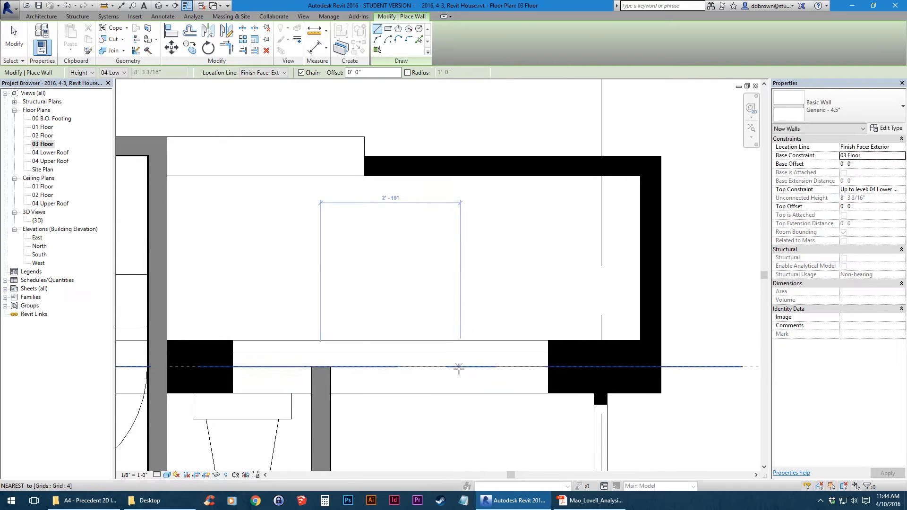
left_click(349, 203)
middle_click_drag(546, 205, 370, 211)
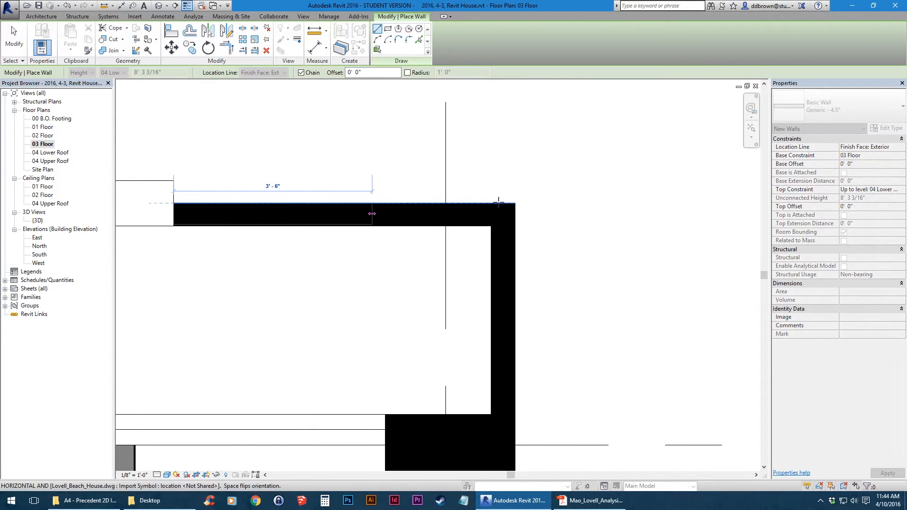
left_click(516, 204)
middle_click_drag(521, 324, 521, 207)
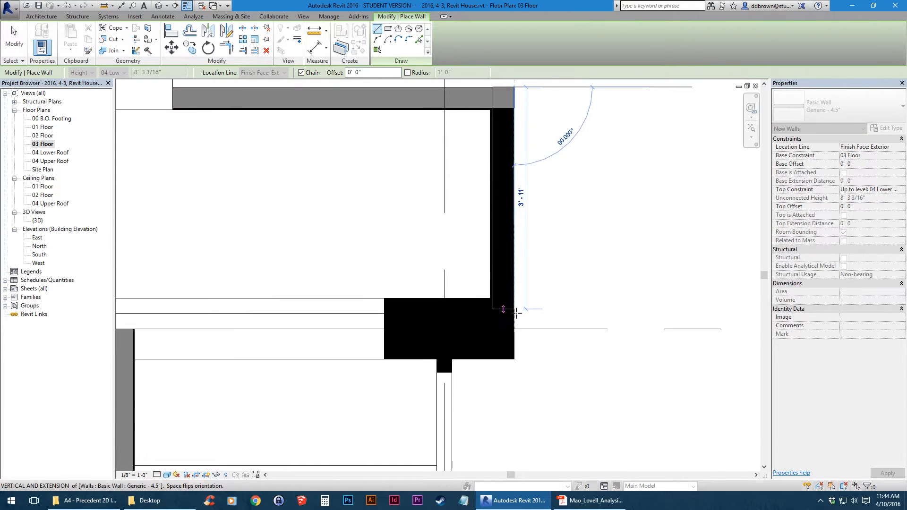
left_click(515, 360)
key("Escape")
Measure the upper leaf of the double door between grids 4 and 5
scroll(526, 300, "down", 3)
scroll(525, 300, "down", 3)
middle_click_drag(537, 360, 551, 260)
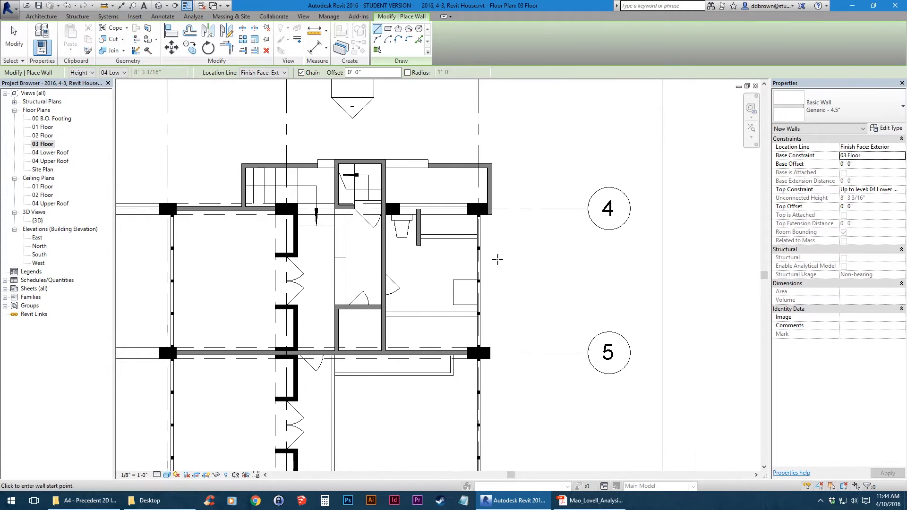
scroll(453, 250, "up", 5)
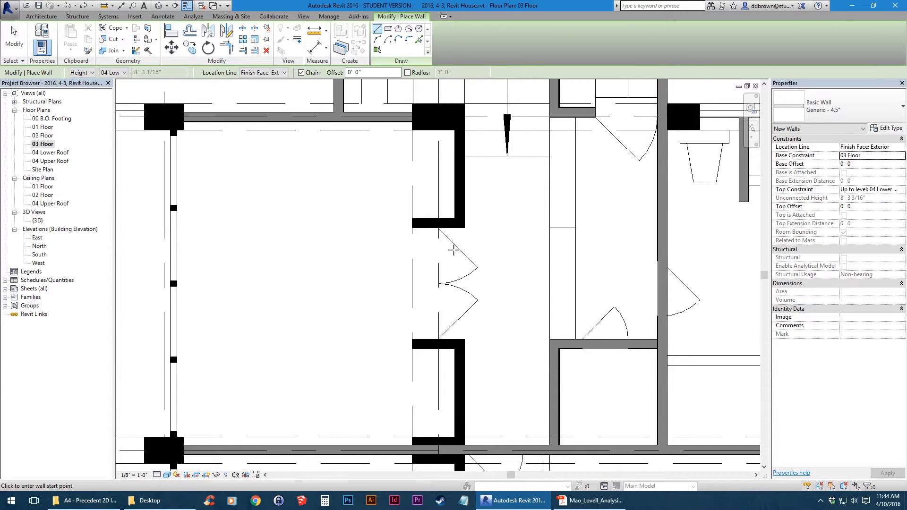
scroll(454, 250, "up", 2)
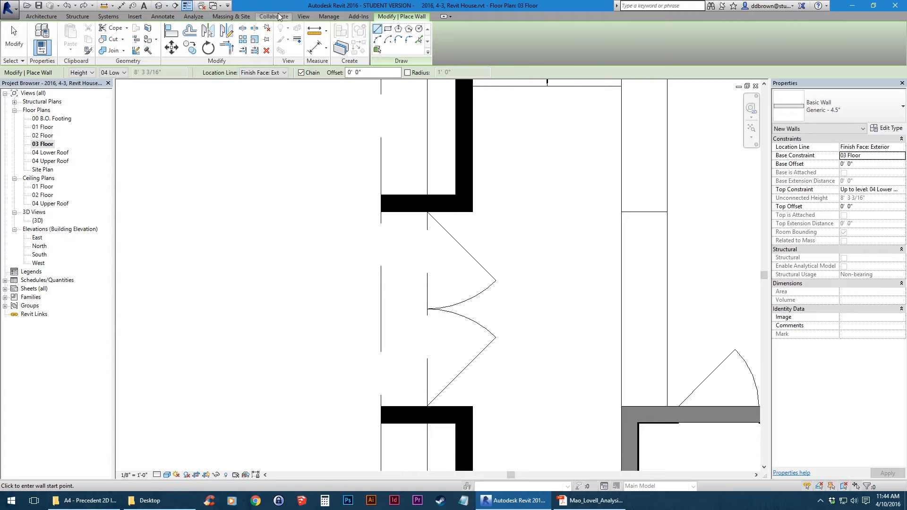
left_click(307, 29)
left_click(496, 281)
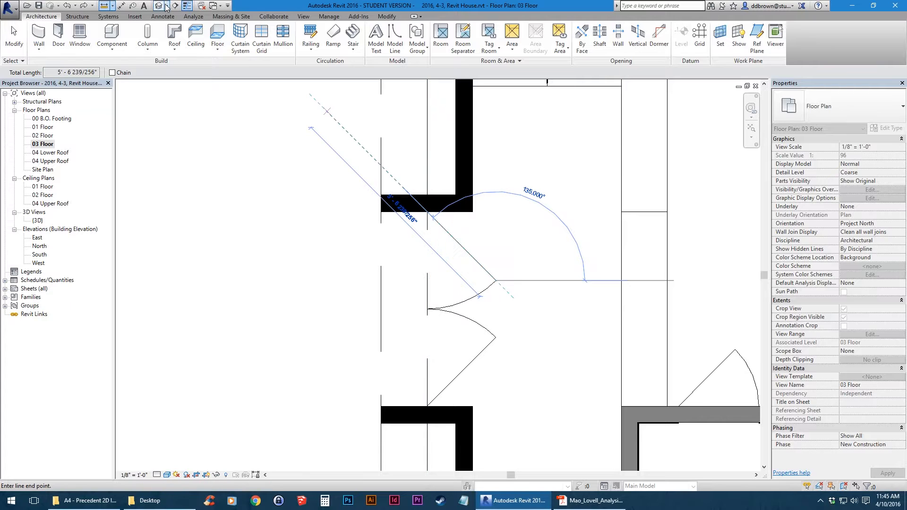
key("Escape")
key("Escape")
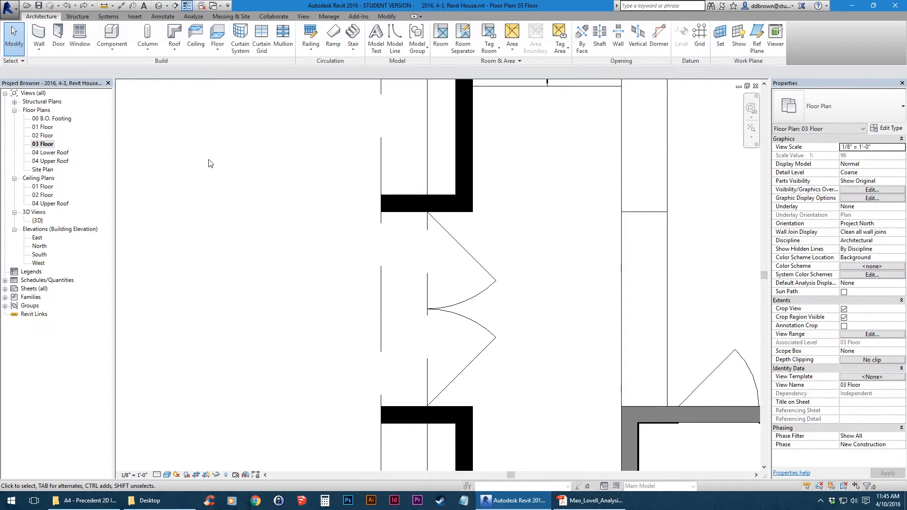
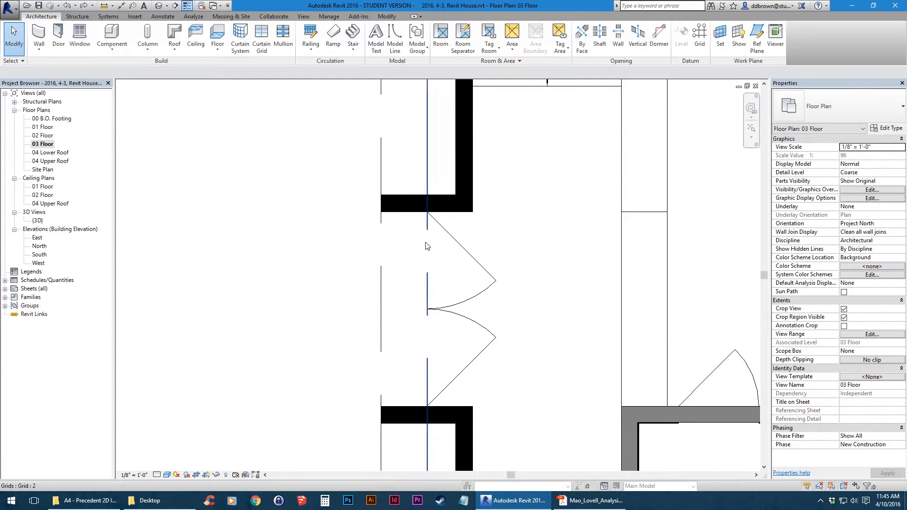
Trace the L-shaped wall above the double door from the grid 4 column down its right side and along its lower face to the left end
left_click(39, 32)
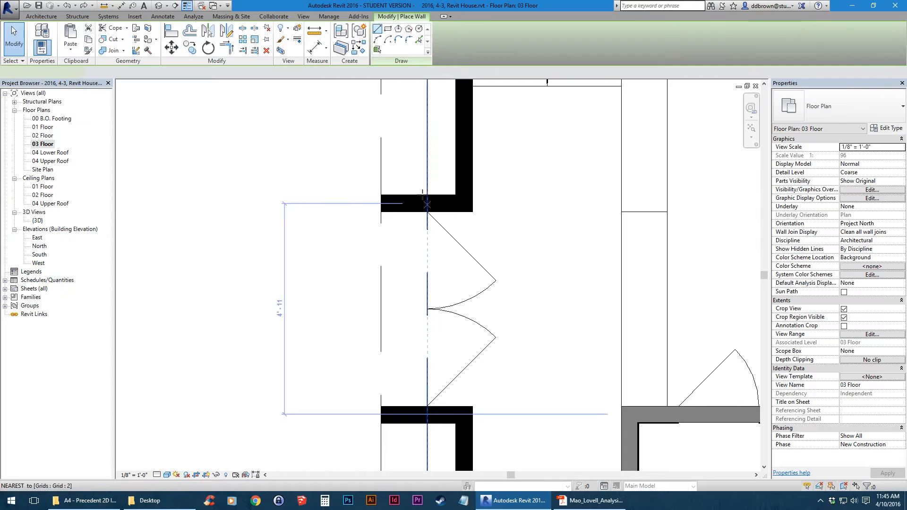
scroll(435, 320, "up", 3)
scroll(423, 300, "down", 3)
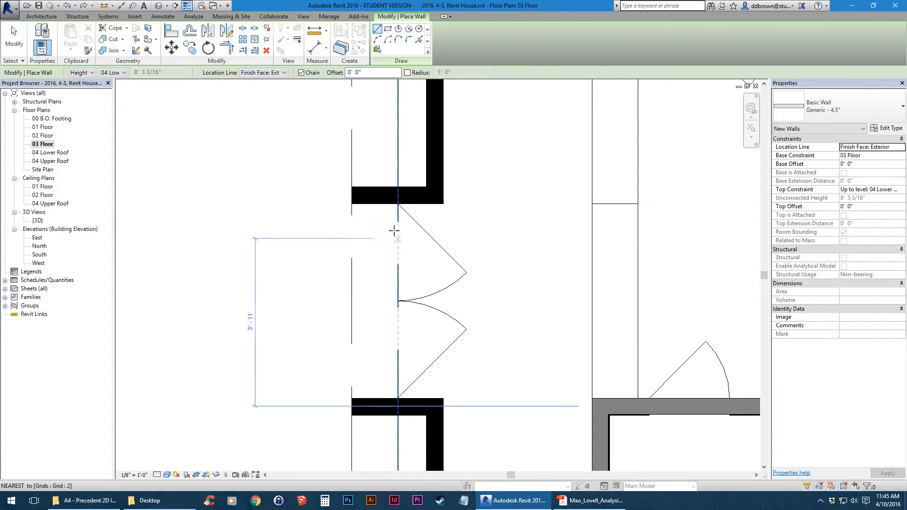
middle_click_drag(394, 230, 394, 370)
scroll(437, 172, "up", 3)
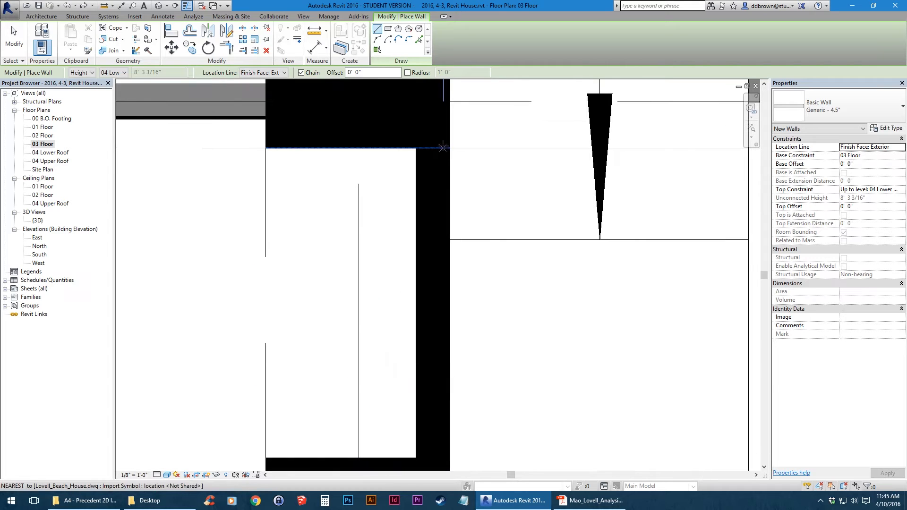
left_click(447, 147)
middle_click_drag(454, 306, 453, 160)
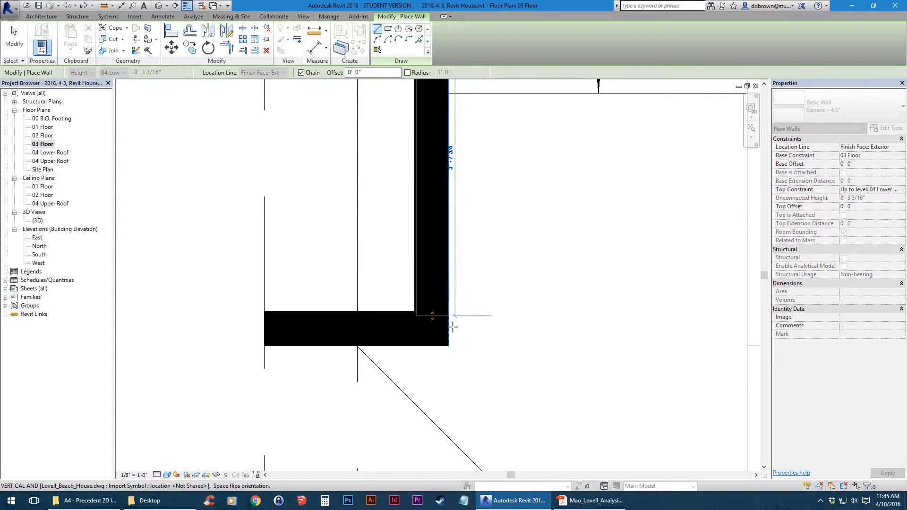
left_click(448, 346)
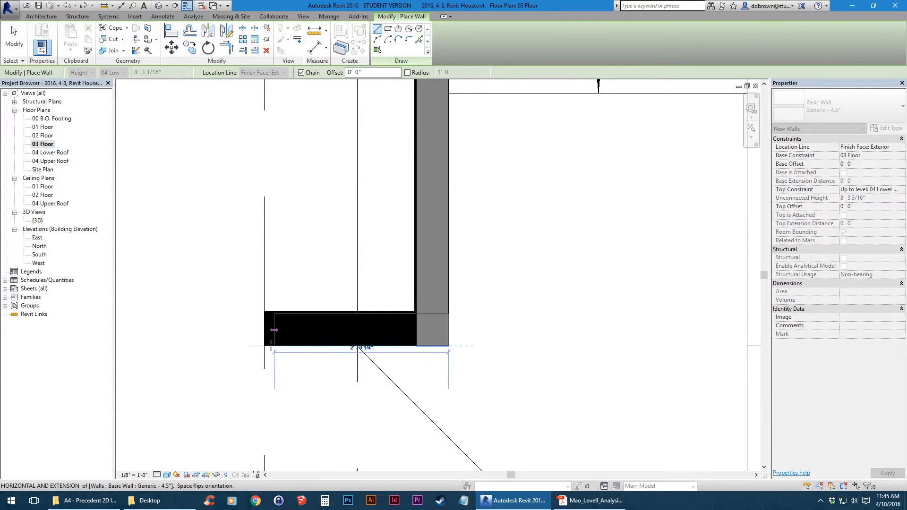
left_click(264, 346)
key("Escape")
Trace a vertical wall along grid 2 across the double-door opening, from the upper wall's lower face to the lower wall's upper face
middle_click_drag(372, 306, 383, 215)
scroll(374, 265, "up", 2)
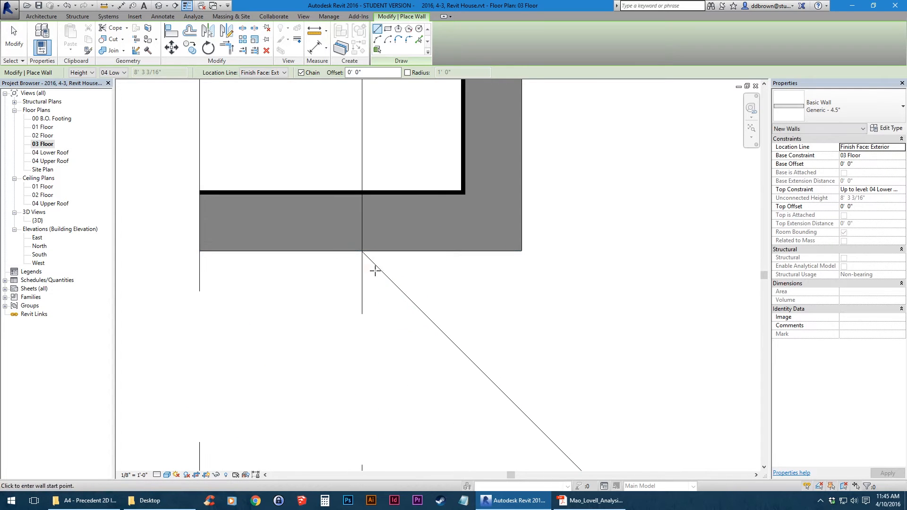
scroll(362, 249, "up", 9)
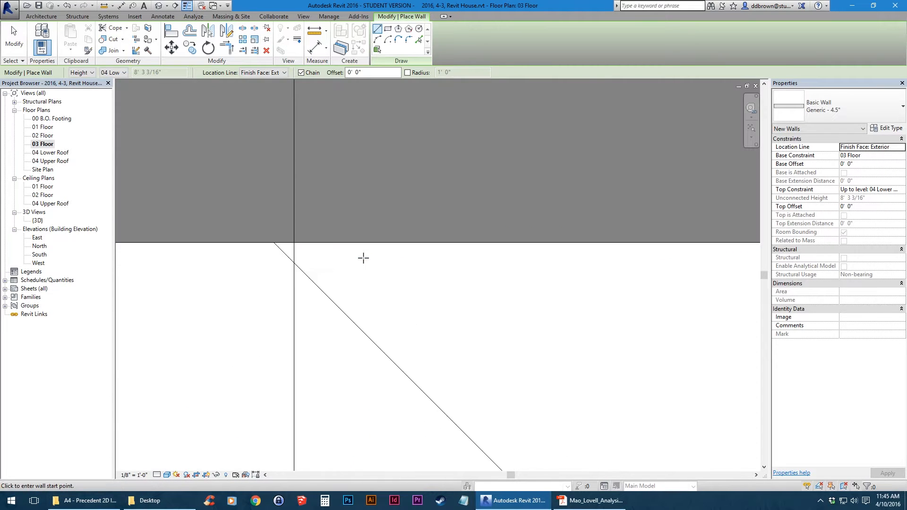
middle_click_drag(311, 258, 365, 241)
scroll(399, 219, "down", 8)
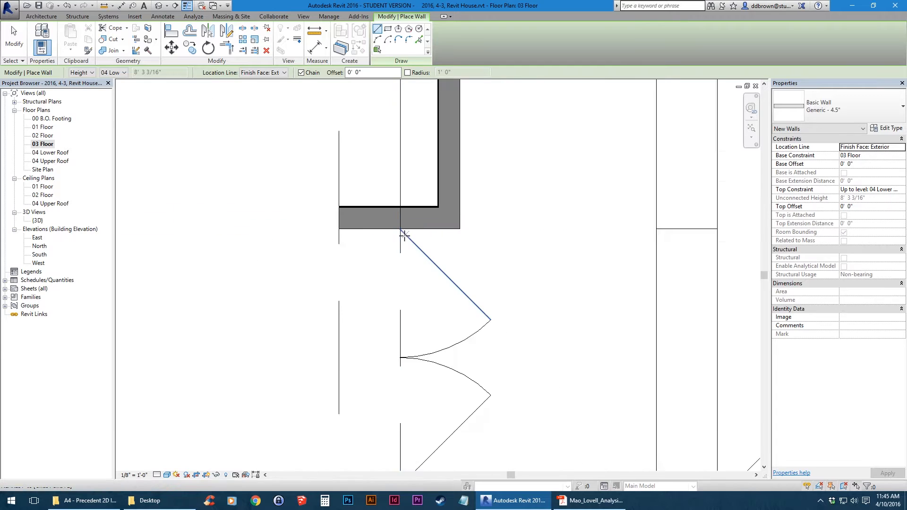
scroll(402, 227, "up", 3)
scroll(403, 230, "up", 5)
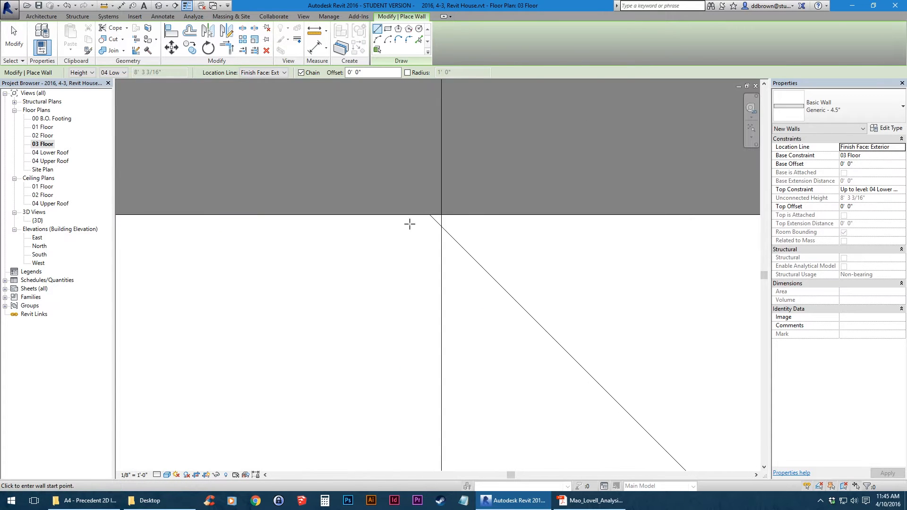
left_click(441, 213)
scroll(441, 212, "down", 4)
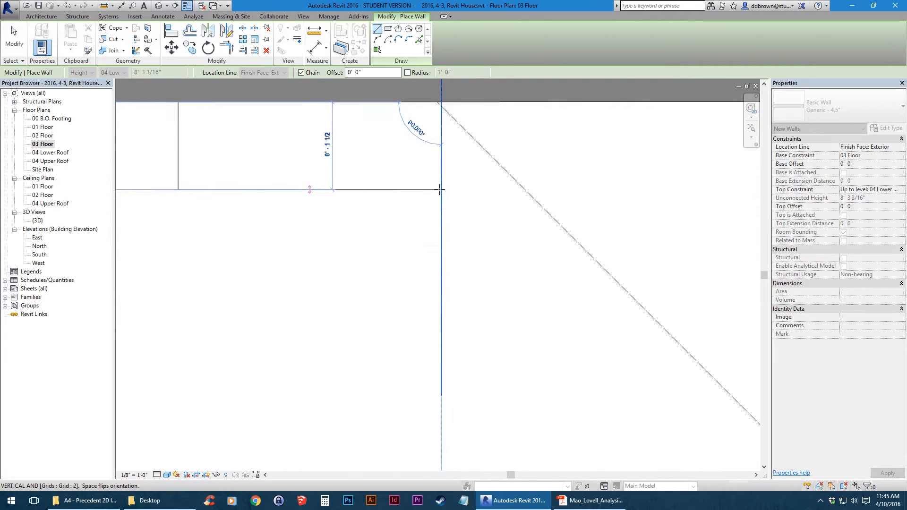
middle_click_drag(450, 310, 438, 166)
scroll(432, 159, "down", 6)
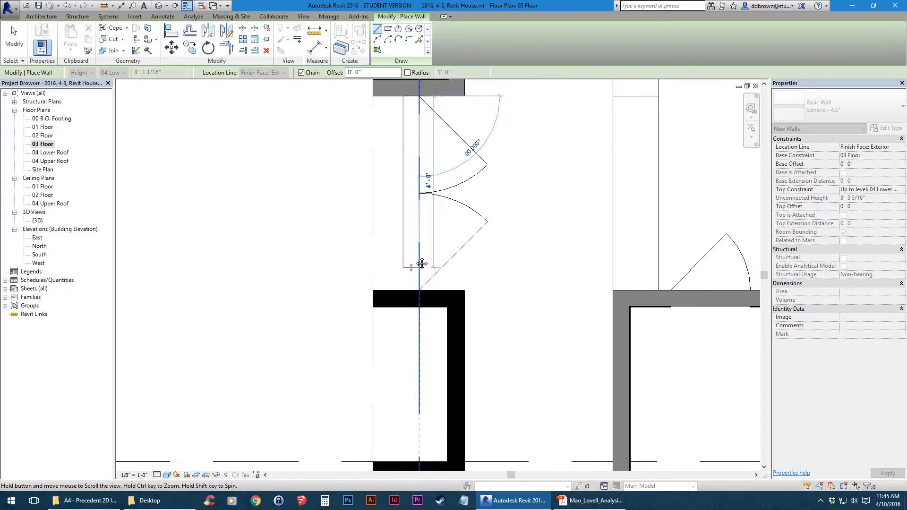
scroll(421, 264, "up", 5)
scroll(395, 288, "up", 2)
scroll(401, 300, "down", 5)
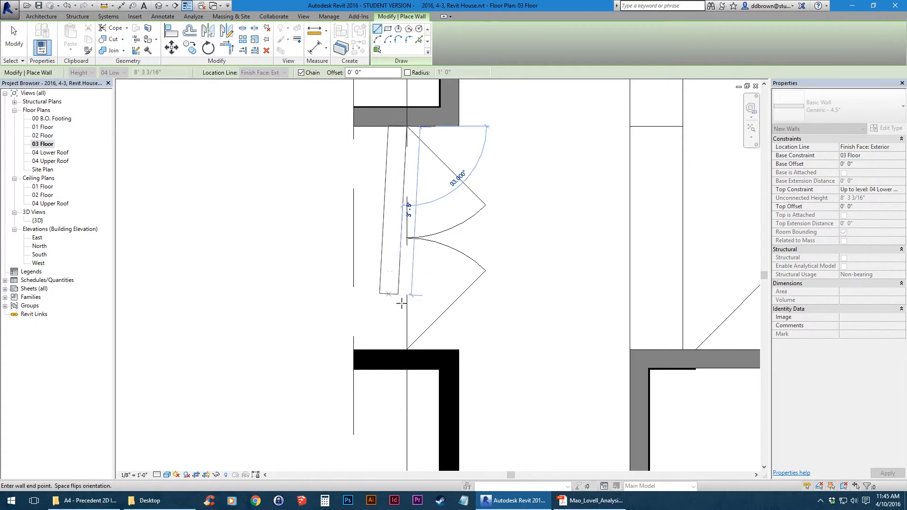
scroll(402, 333, "up", 5)
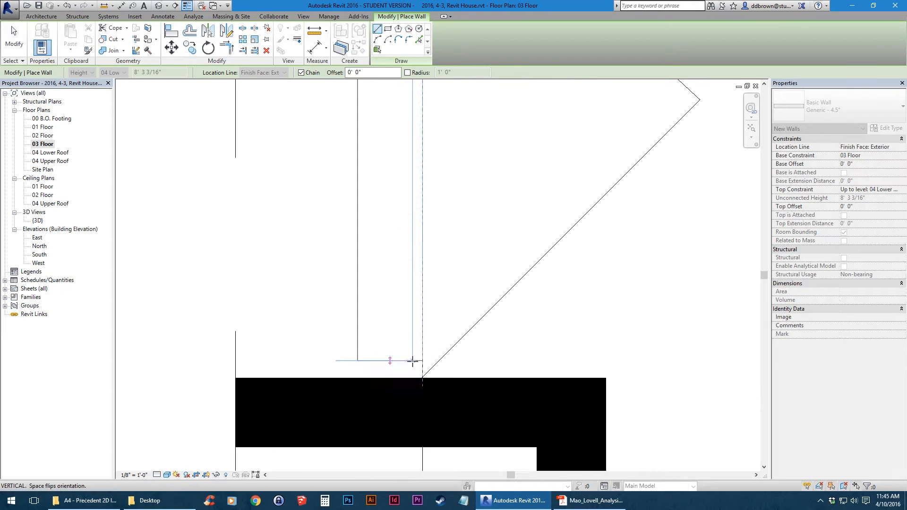
scroll(413, 378, "up", 3)
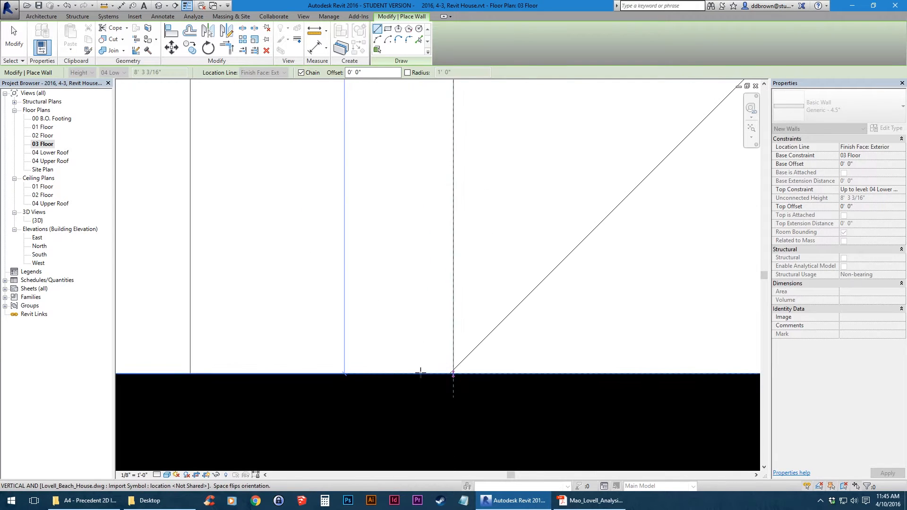
left_click(418, 374)
scroll(441, 358, "down", 5)
key("Escape")
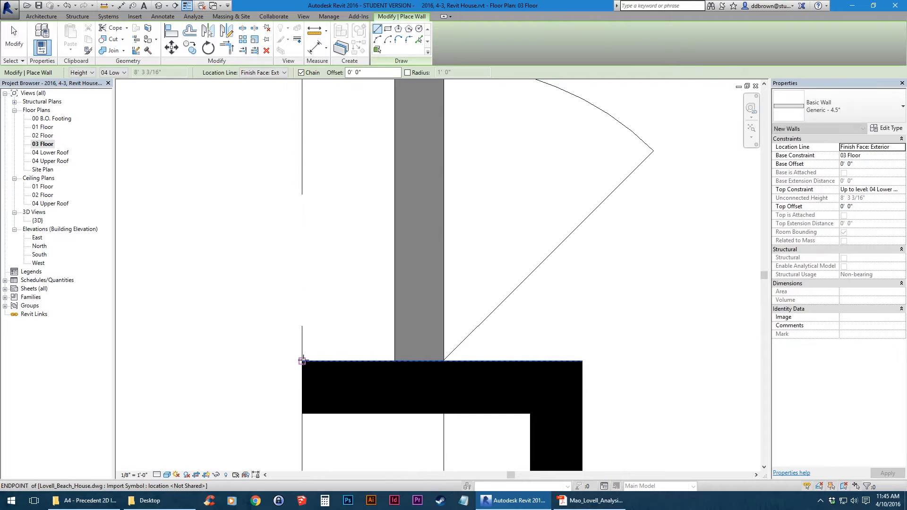
Trace the C-shaped wall around the grid 5 column from its upper left end down the right side to its lower left end
middle_click_drag(447, 360, 403, 220)
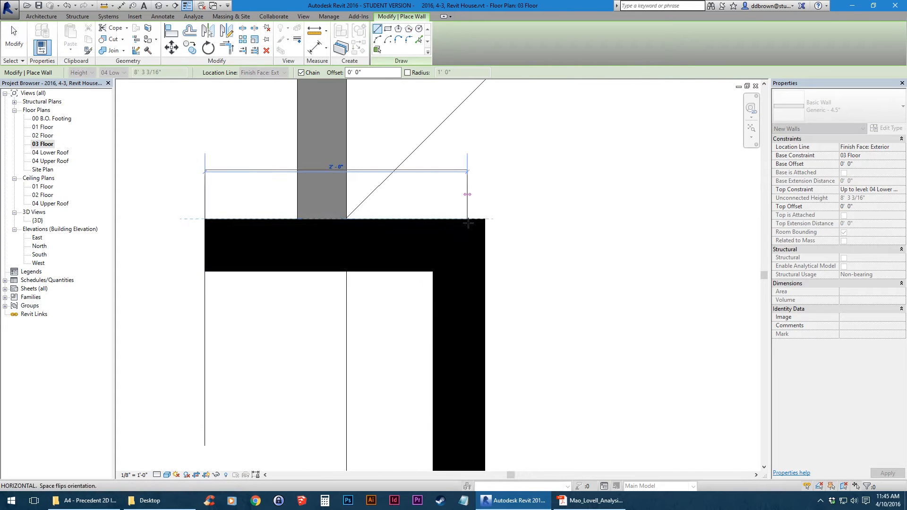
scroll(468, 222, "up", 5)
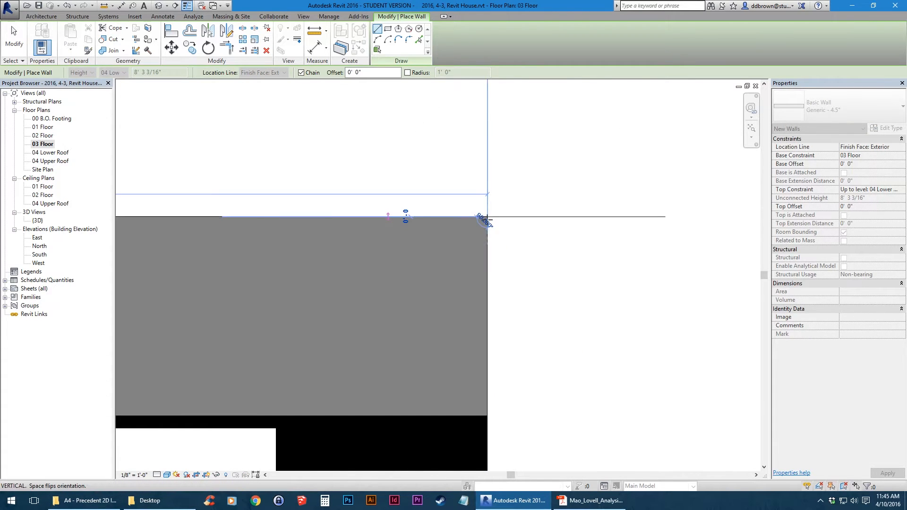
left_click(487, 218)
scroll(487, 219, "down", 9)
middle_click_drag(486, 321, 465, 215)
scroll(466, 218, "up", 3)
middle_click_drag(457, 373, 476, 187)
scroll(470, 265, "up", 3)
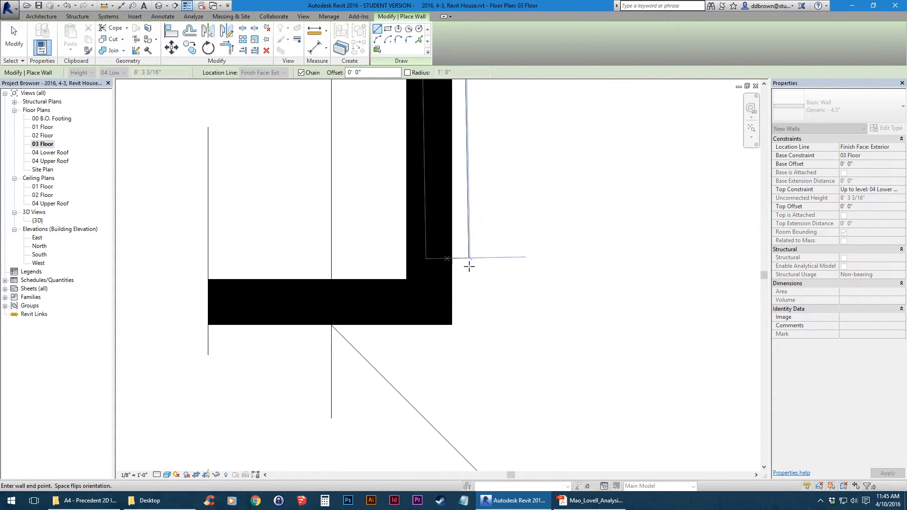
left_click(208, 325)
key("Escape")
Trace a vertical wall along grid 2 across the double-door opening between grids 5 and 6
scroll(310, 345, "up", 5)
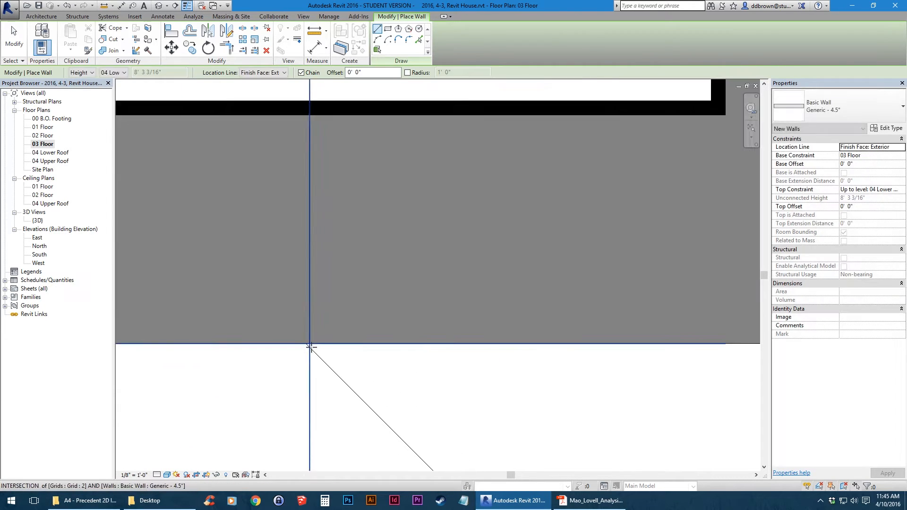
middle_click_drag(311, 348, 447, 253)
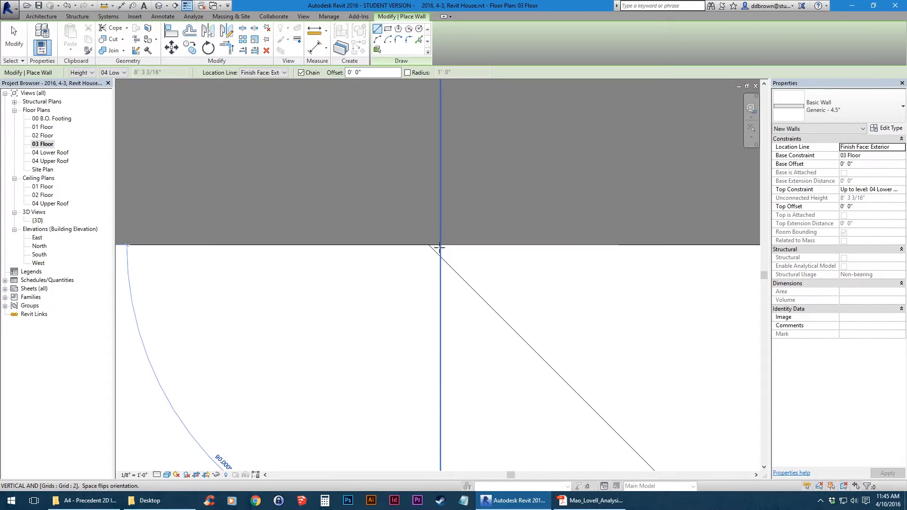
left_click(440, 245)
scroll(440, 245, "down", 5)
scroll(422, 200, "down", 2)
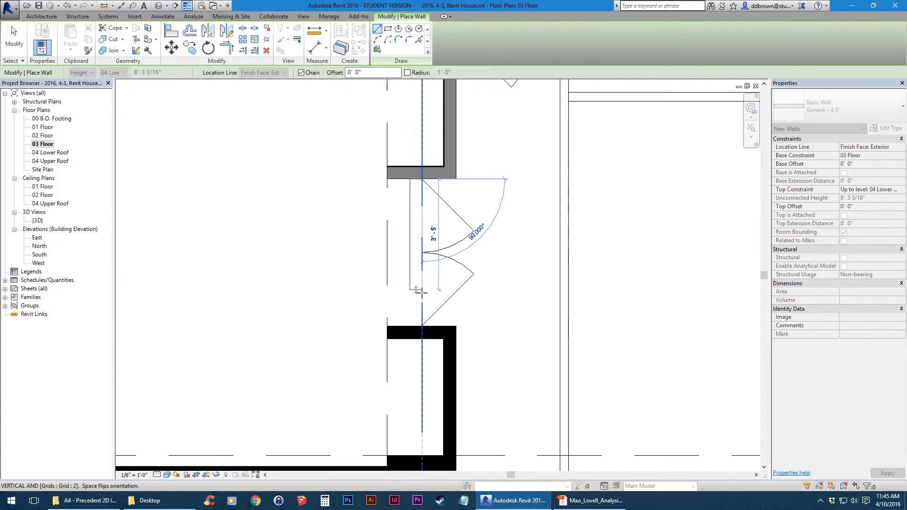
scroll(420, 298, "up", 4)
scroll(420, 366, "up", 3)
middle_click_drag(420, 368, 423, 247)
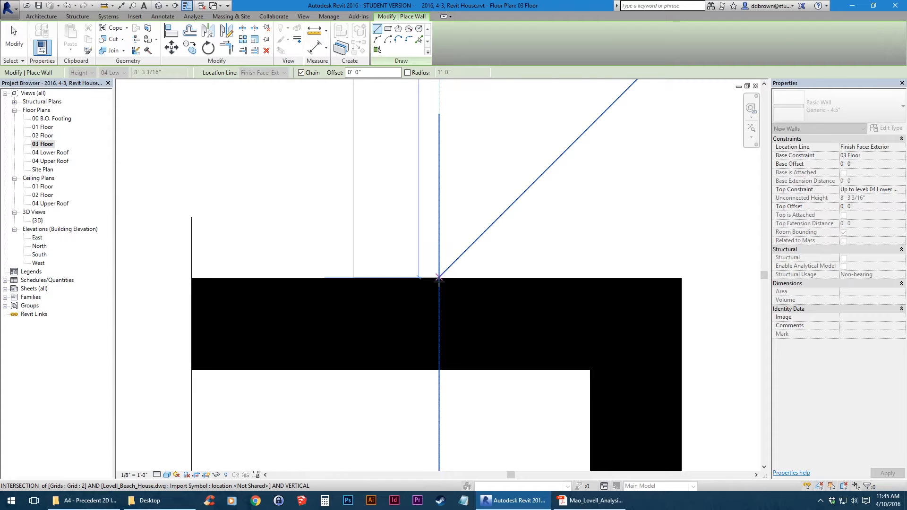
left_click(439, 289)
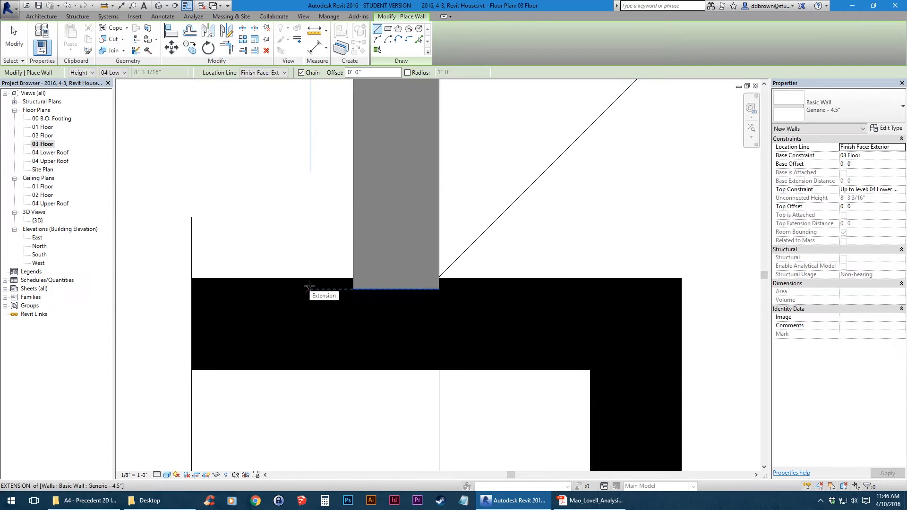
Trace the C-shaped wall around the grid 6 column from its upper left end down the right side and along its lower face
left_click(191, 279)
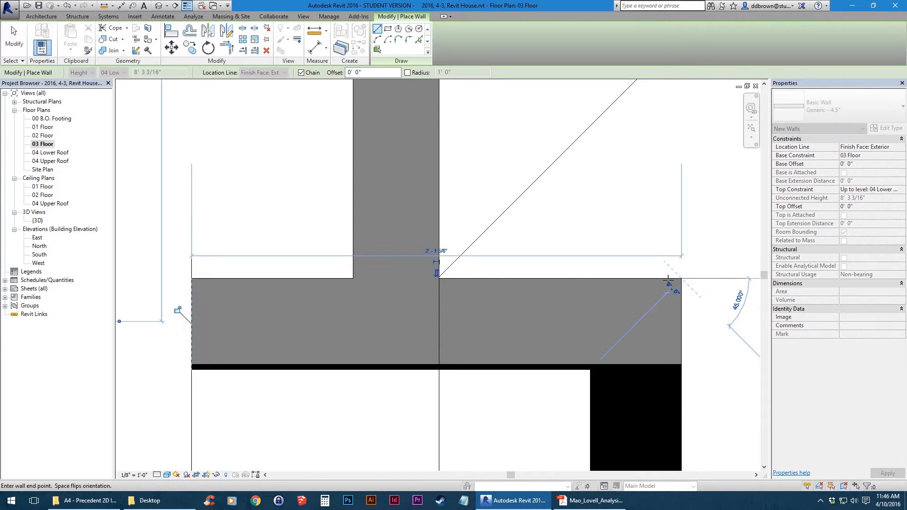
scroll(340, 305, "down", 4)
scroll(428, 414, "down", 3)
middle_click_drag(428, 418, 429, 208)
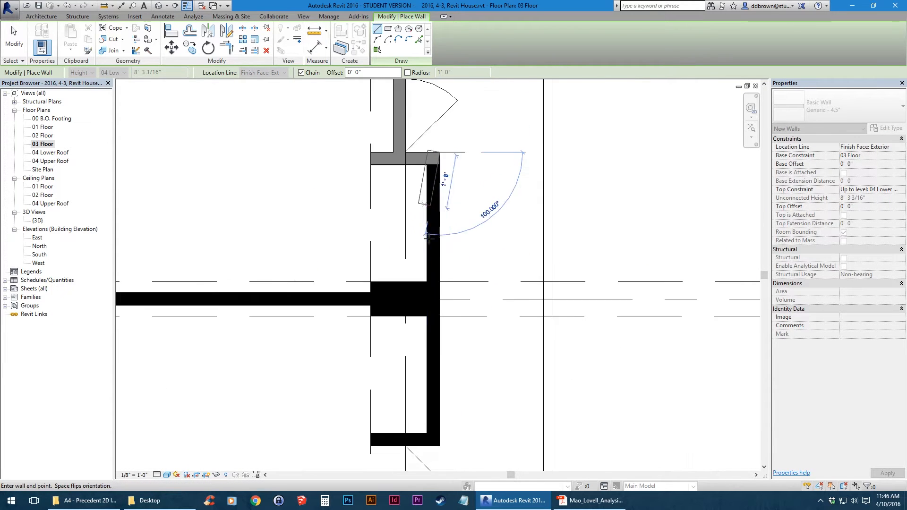
middle_click_drag(442, 357, 485, 204)
scroll(477, 269, "up", 6)
left_click(494, 335)
key("Escape")
Trace a vertical wall along grid 2 across the double-door opening between grids 6 and 7
scroll(401, 325, "up", 10)
left_click(429, 372)
scroll(443, 415, "down", 6)
middle_click_drag(443, 416, 446, 118)
scroll(447, 142, "down", 4)
scroll(444, 255, "up", 4)
left_click(443, 276)
key("Escape")
Trace the C-shaped wall around the grid 7 column from its upper left end down the right side to its lower left end
left_click(255, 244)
left_click(624, 244)
middle_click_drag(617, 378, 512, 248)
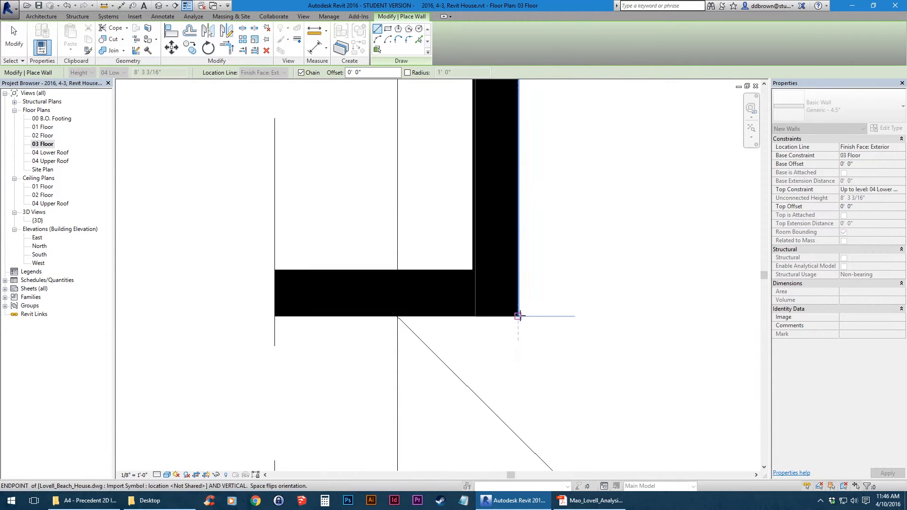
left_click(518, 316)
left_click(274, 316)
key("Escape")
Trace a vertical wall along grid 2 across the double-door opening below the grid 7 column
scroll(387, 315, "up", 4)
left_click(445, 310)
left_click(441, 289)
key("Escape")
Trace the L-shaped wall below the last double door from its left end to the right corner and down to the bottom column
left_click(278, 271)
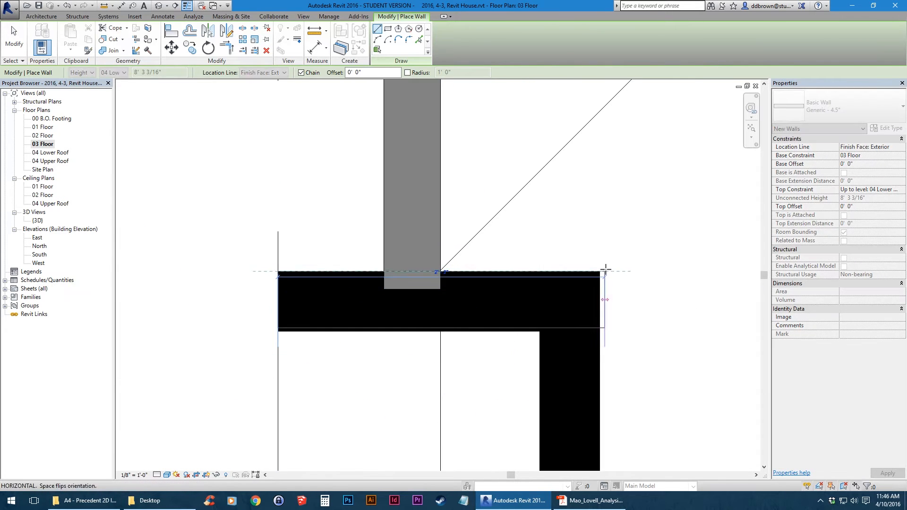
left_click(600, 271)
scroll(600, 278, "down", 4)
middle_click_drag(592, 402, 482, 204)
scroll(480, 199, "up", 3)
left_click(494, 196)
Trace the horizontal wall along grid 7 between the faces of the two left-hand columns
scroll(494, 267, "down", 3)
left_click(300, 269)
scroll(301, 269, "down", 3)
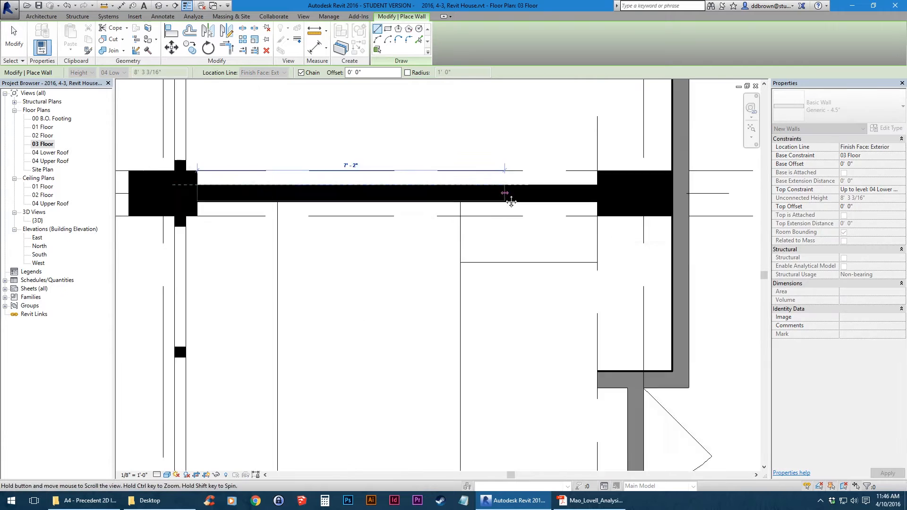
scroll(590, 189, "up", 3)
left_click(562, 270)
key("Escape")
Trace the horizontal wall along grid 6 between the two left-hand columns
scroll(562, 269, "down", 4)
left_click(249, 272)
scroll(586, 279, "up", 3)
scroll(677, 255, "down", 4)
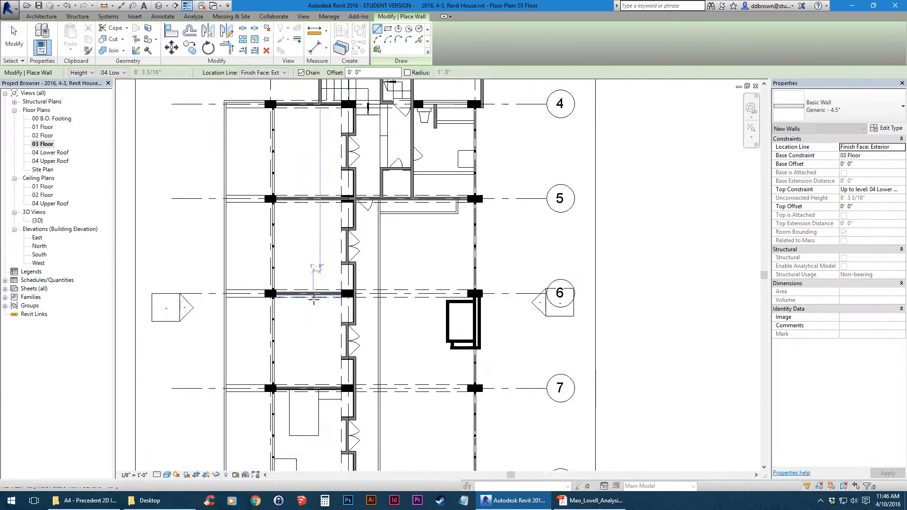
scroll(368, 245, "up", 5)
left_click(368, 195)
key("Escape")
Trace the fireplace's right-hand outer wall near grid 6 down to its lower right corner
scroll(368, 279, "down", 6)
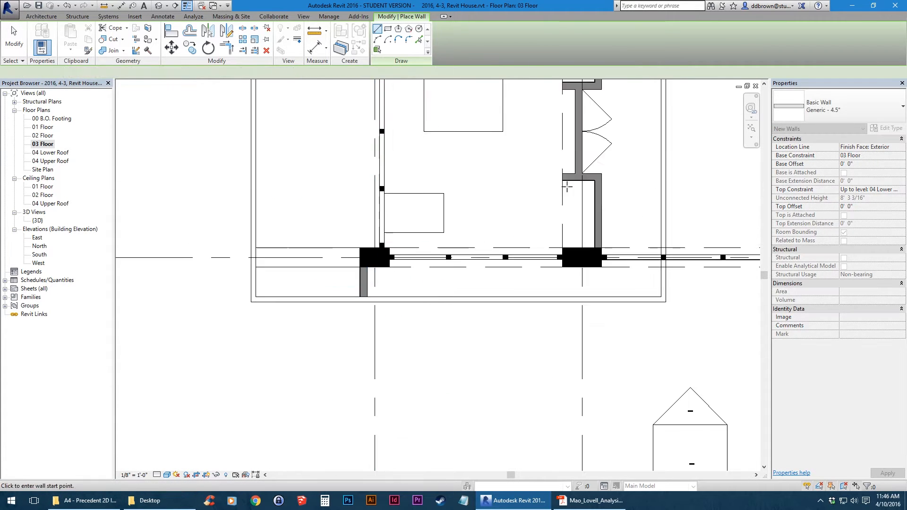
scroll(346, 235, "up", 5)
scroll(491, 109, "up", 3)
left_click(456, 185)
scroll(456, 360, "down", 4)
scroll(532, 380, "up", 3)
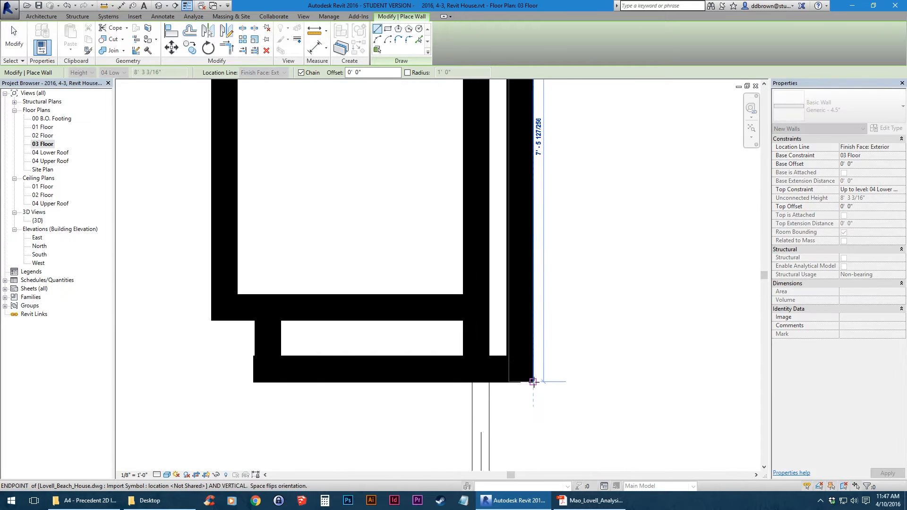
scroll(534, 379, "up", 5)
scroll(525, 390, "up", 2)
scroll(575, 283, "down", 1)
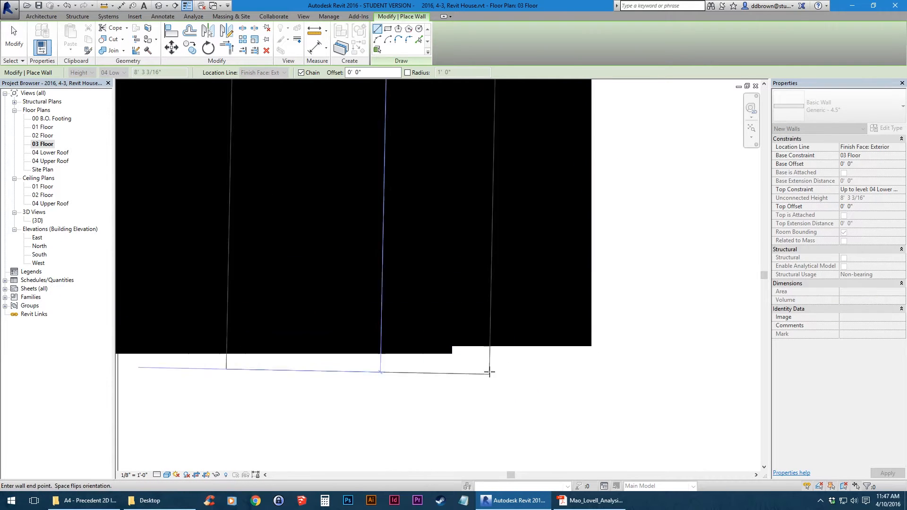
left_click(596, 345)
key("Escape")
Trace the fireplace's lower outer wall from its left end to the lower right corner
scroll(591, 345, "down", 3)
middle_click_drag(334, 338, 474, 287)
scroll(171, 296, "up", 3)
left_click(173, 296)
scroll(173, 296, "down", 4)
scroll(551, 300, "up", 3)
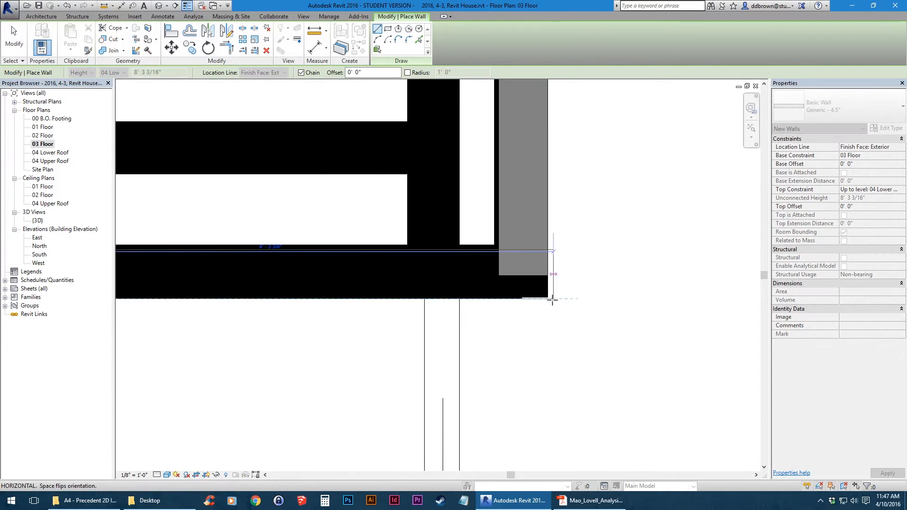
left_click(552, 299)
key("Escape")
Trace the short vertical wall from the left end of the fireplace's lower outer wall up to the inner enclosure's lower face
scroll(443, 283, "down", 3)
scroll(330, 324, "up", 4)
left_click(331, 325)
left_click(330, 172)
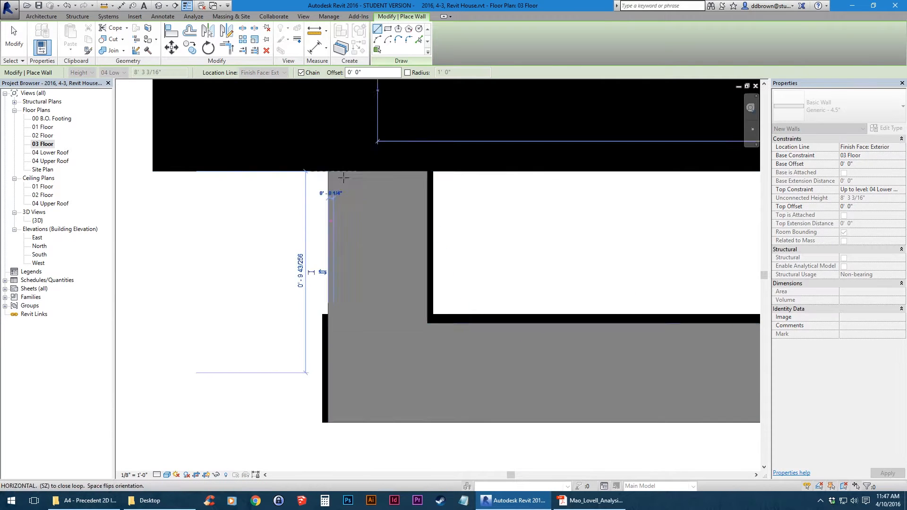
scroll(347, 176, "down", 2)
middle_click_drag(347, 177, 390, 341)
key("Escape")
Trace the lower wall of the fireplace's inner enclosure, starting at its lower left corner
left_click(280, 338)
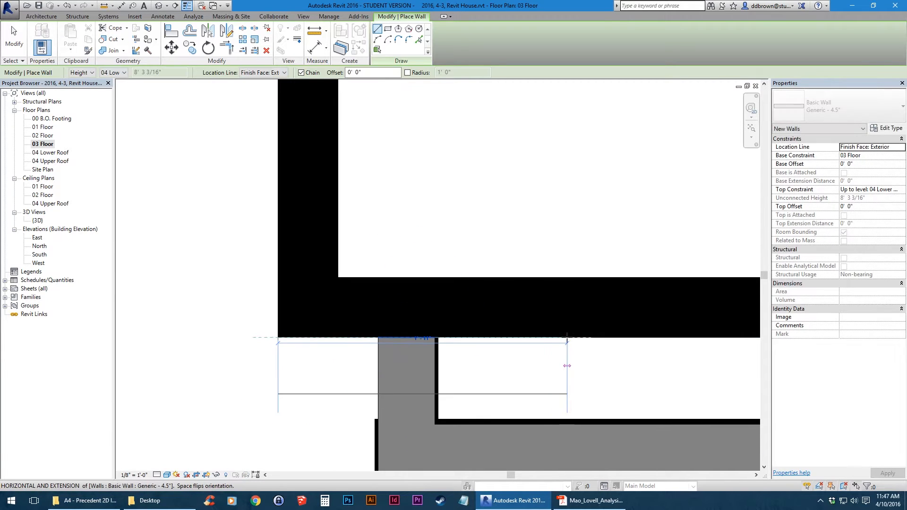
Draw the small enclosure's south wall over the imported plan, flipped to the inner side, and continue with a short wall down to the outer wall
middle_click_drag(569, 338, 256, 338)
key("space")
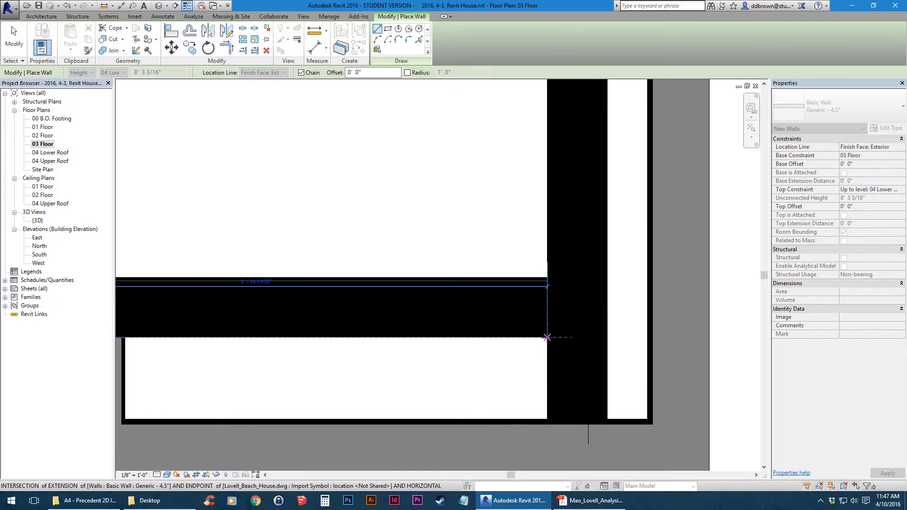
left_click(548, 337)
left_click(547, 425)
scroll(540, 381, "down", 4)
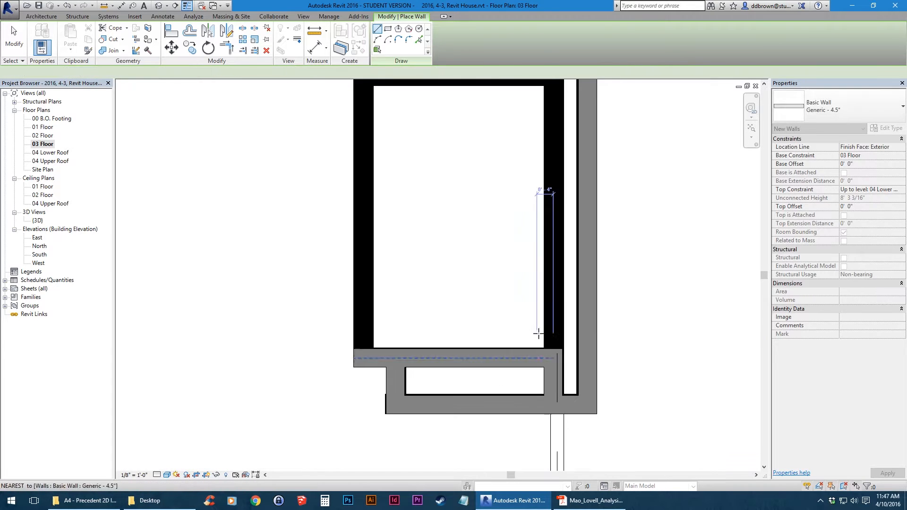
key("Escape")
middle_click_drag(542, 297, 493, 403)
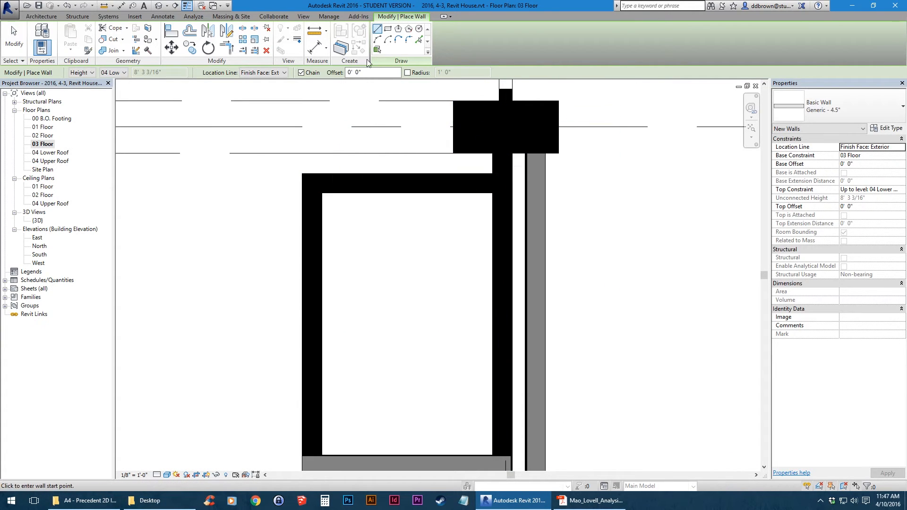
middle_click_drag(455, 303, 405, 257)
key("Escape")
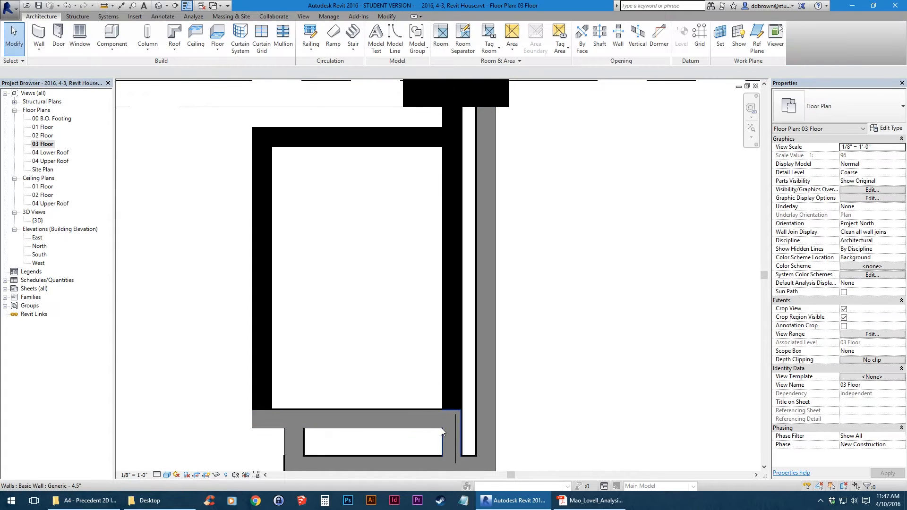
Extend the short vertical wall's upper end north to the face of the column on gridline 6
left_click(453, 426)
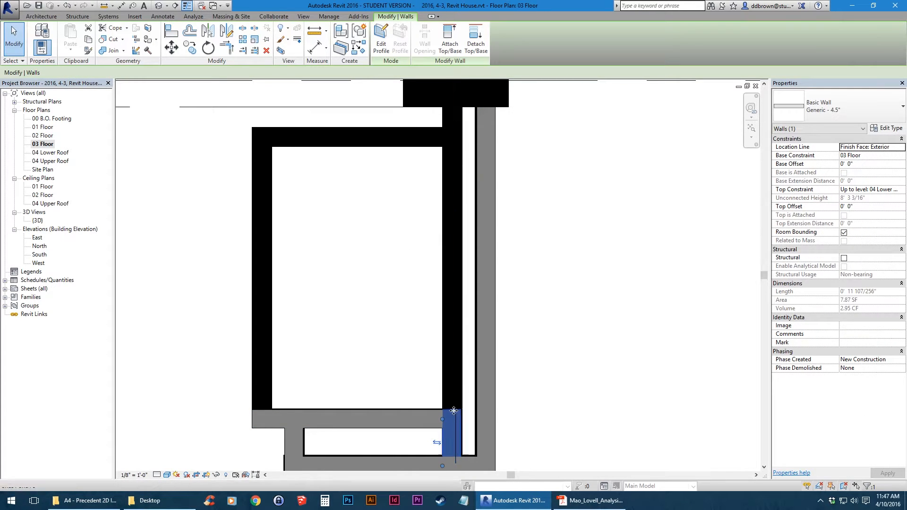
left_click_drag(442, 419, 441, 108)
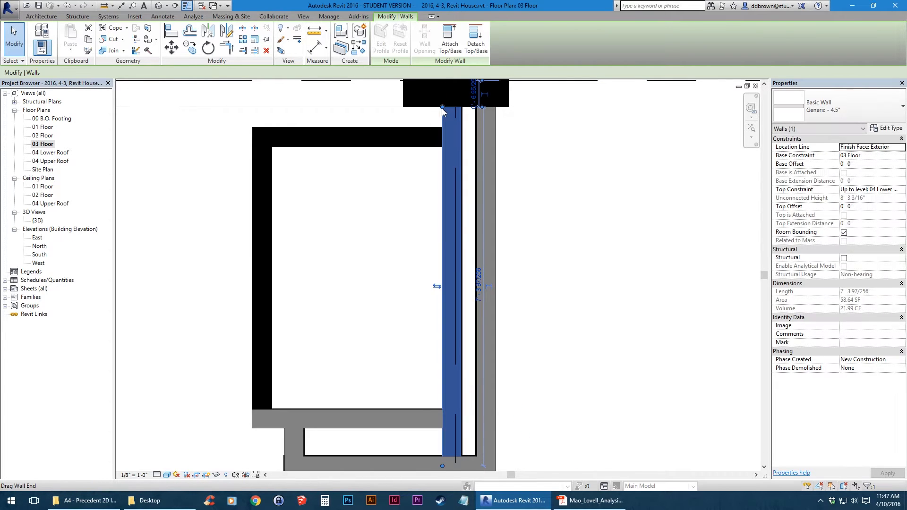
left_click(390, 264)
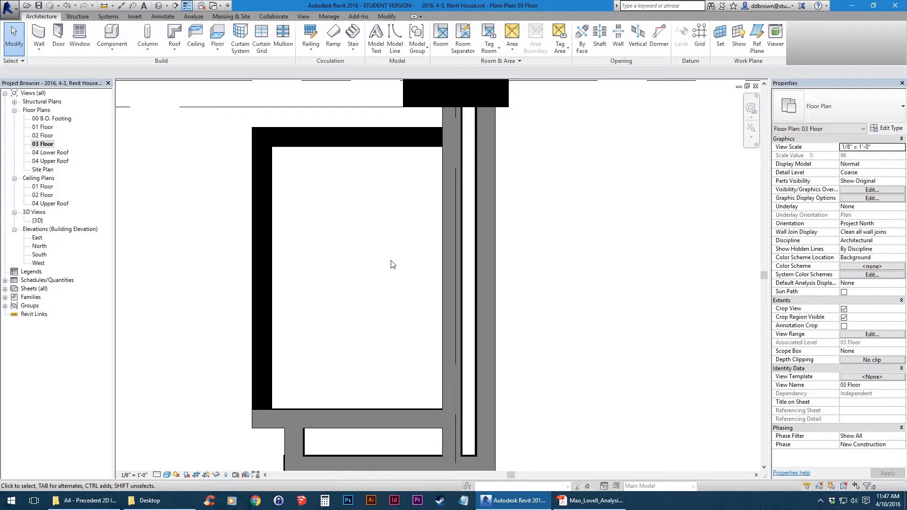
Draw walls from the extended wall along the enclosure's north edge and partway down its west edge
left_click(38, 25)
scroll(431, 119, "up", 4)
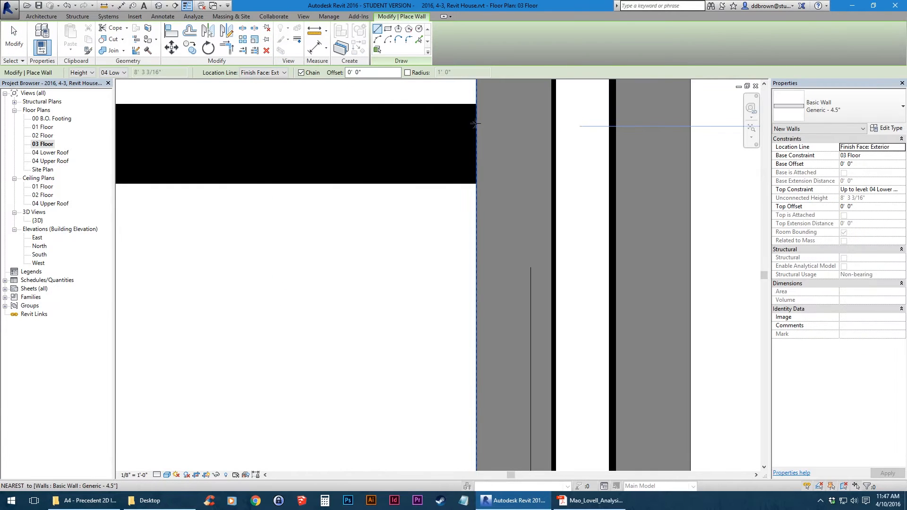
left_click(457, 137)
middle_click_drag(293, 188, 637, 193)
scroll(641, 193, "down", 1)
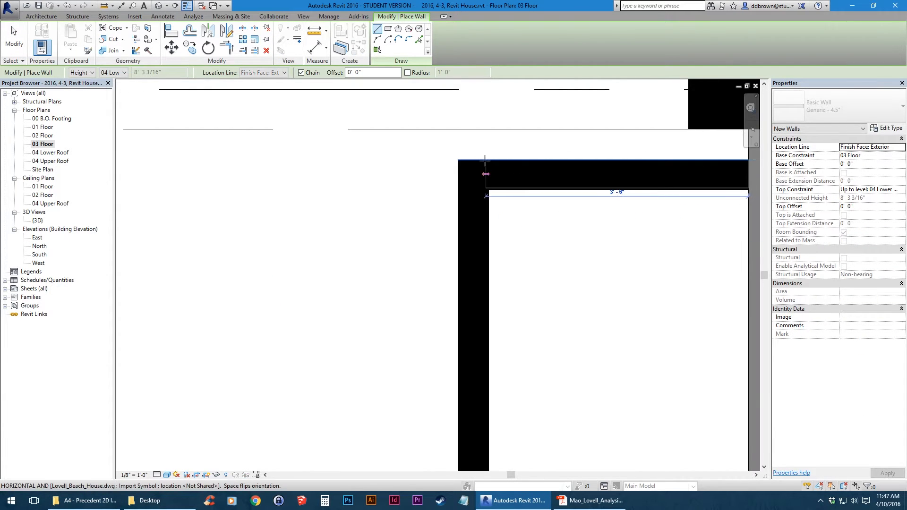
left_click(459, 160)
middle_click_drag(492, 425, 466, 143)
middle_click_drag(458, 358, 420, 263)
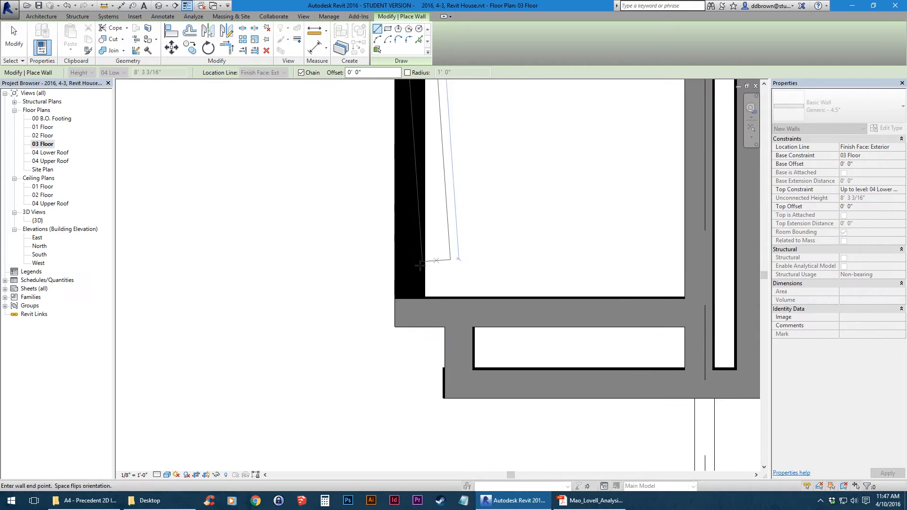
middle_click_drag(394, 166, 380, 262)
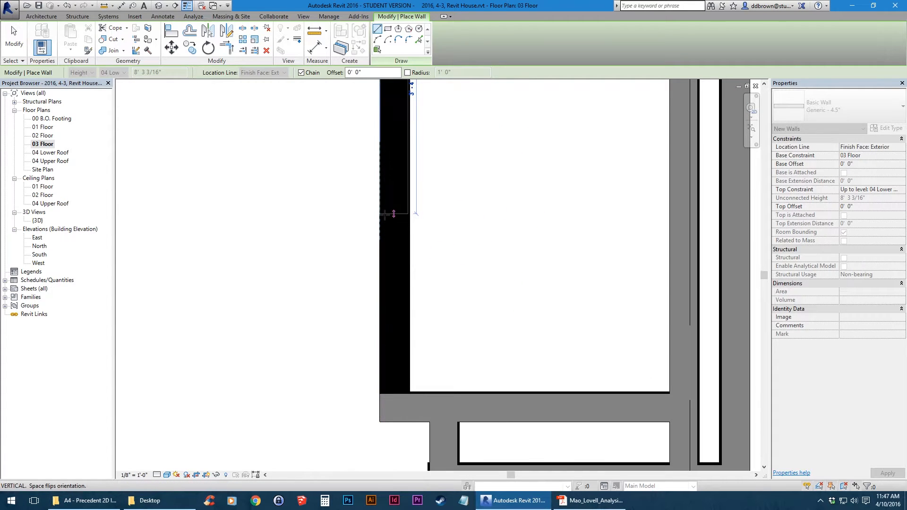
left_click(381, 214)
key("Escape")
scroll(384, 211, "down", 2)
scroll(383, 210, "up", 2)
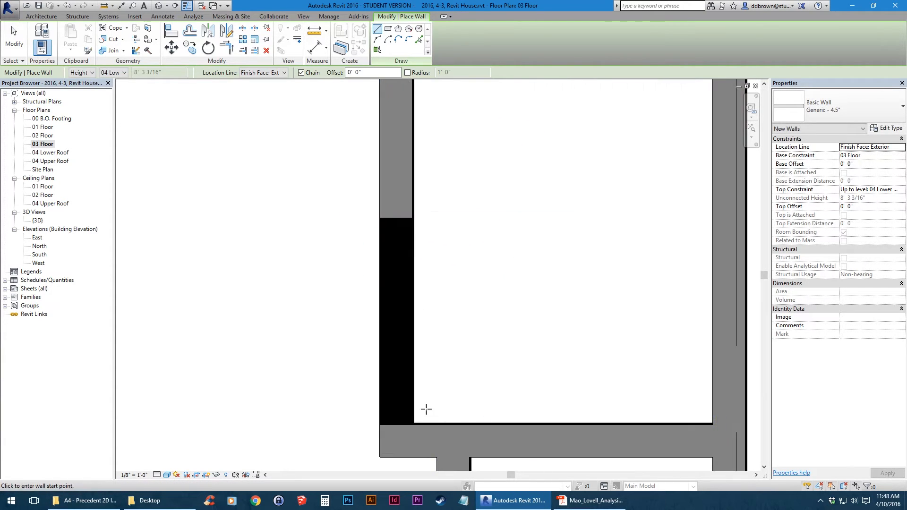
key("Escape")
Pull the west end of the enclosure's south wall back to the small wall joining it from below
scroll(425, 377, "up", 3)
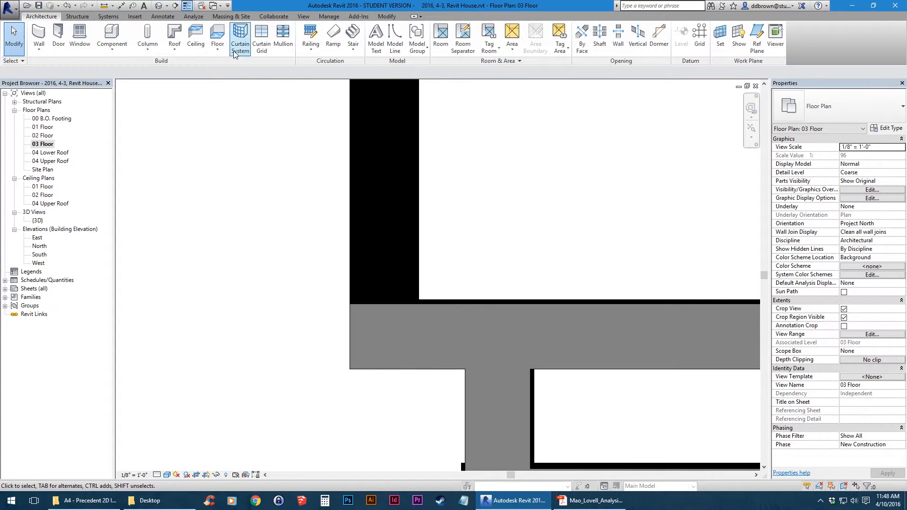
left_click(361, 327)
left_click_drag(349, 369, 495, 370)
key("Escape")
scroll(495, 371, "down", 2)
scroll(495, 370, "down", 2)
key("Escape")
middle_click_drag(504, 285, 356, 289)
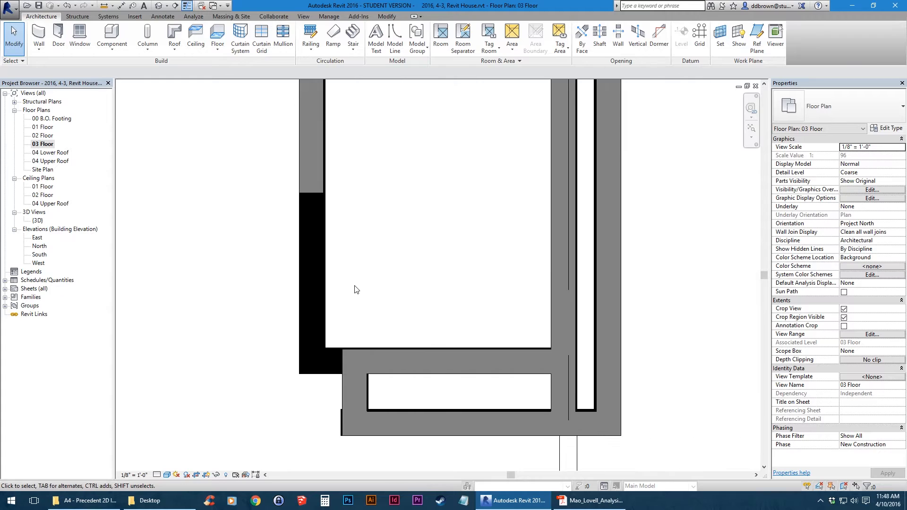
Use Trim/Extend to Corner to join the enclosure's south wall and west wall at their outer corner
left_click(382, 17)
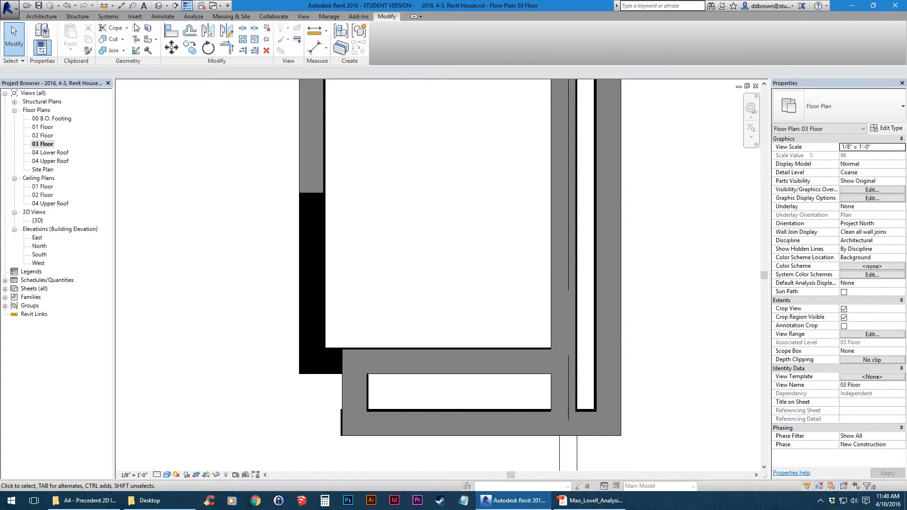
left_click(226, 49)
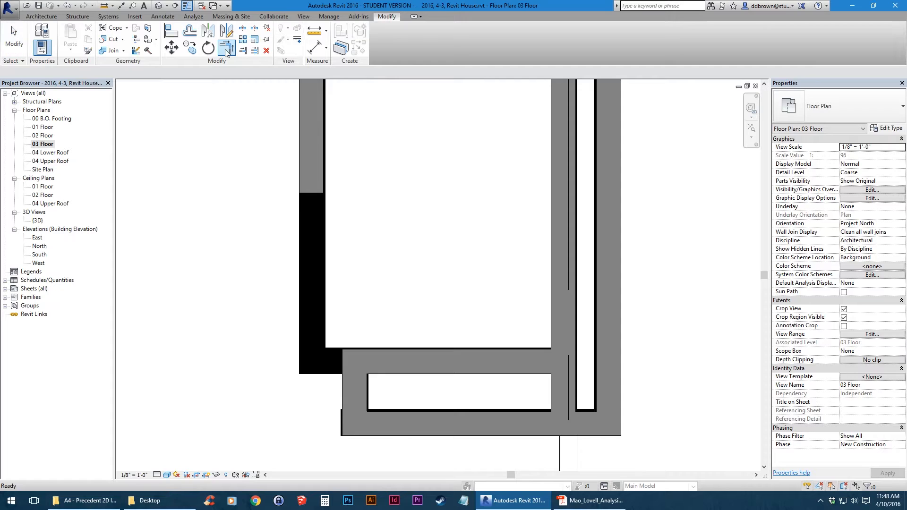
left_click(396, 361)
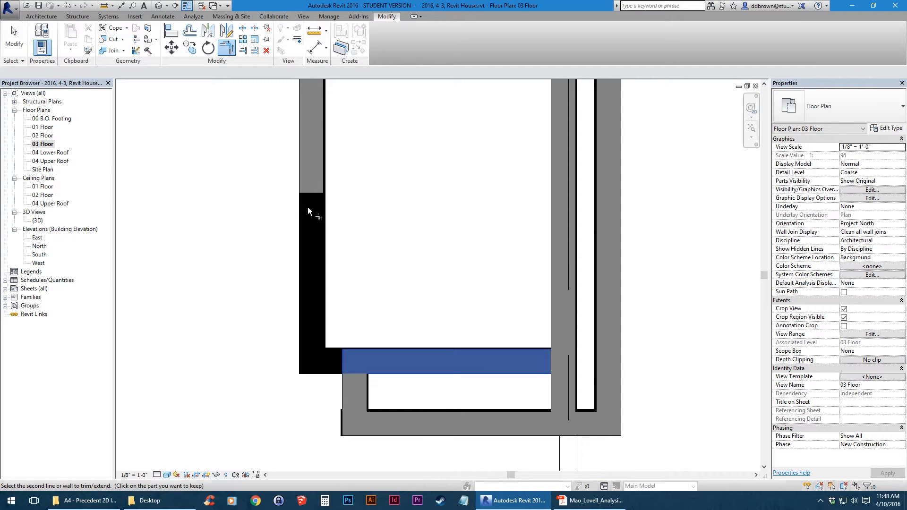
left_click(315, 166)
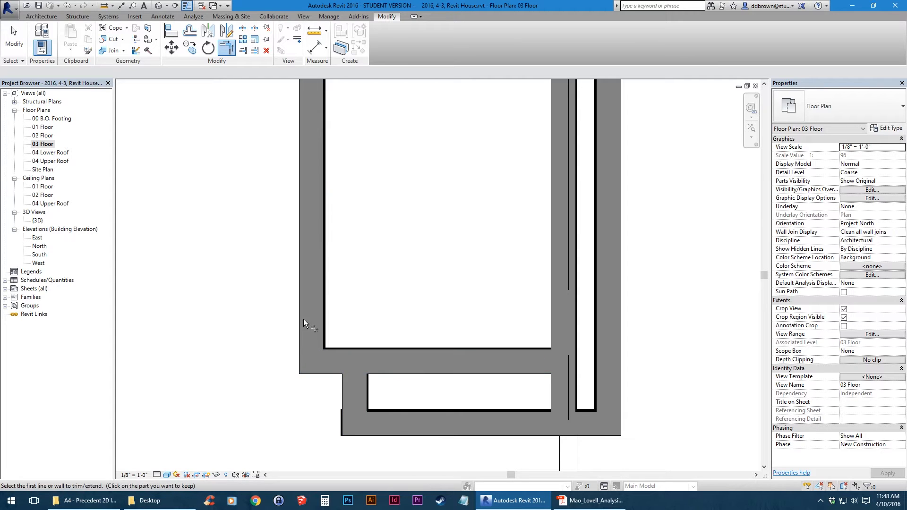
scroll(306, 307, "down", 3)
key("Escape")
scroll(310, 189, "down", 3)
middle_click_drag(274, 113, 370, 227)
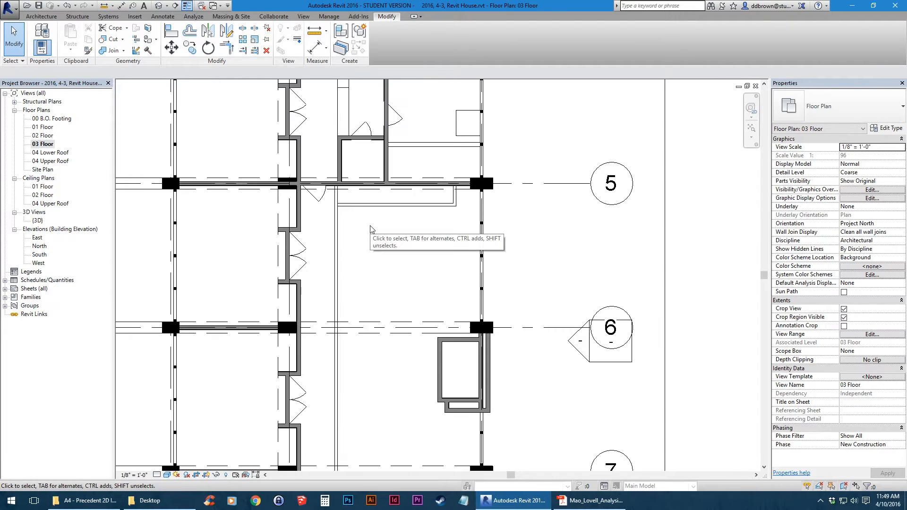
Draw a wall of type Curtain Wall between two neighbouring columns along the east glazing line
scroll(371, 229, "up", 3)
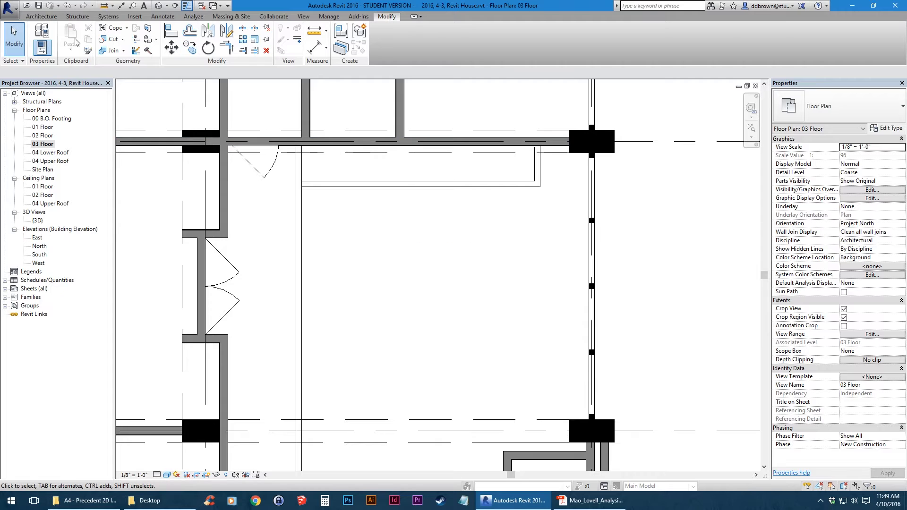
left_click(42, 17)
left_click(39, 37)
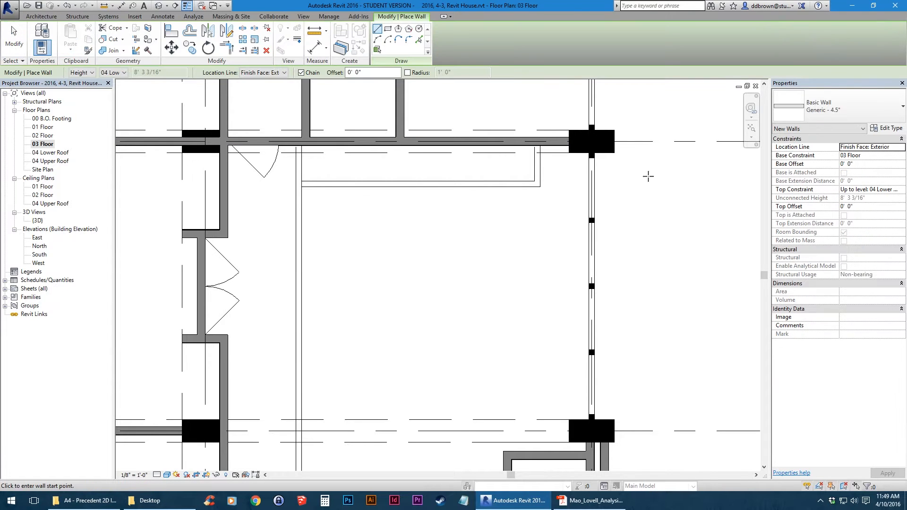
left_click(855, 105)
scroll(784, 250, "down", 2)
left_click(785, 262)
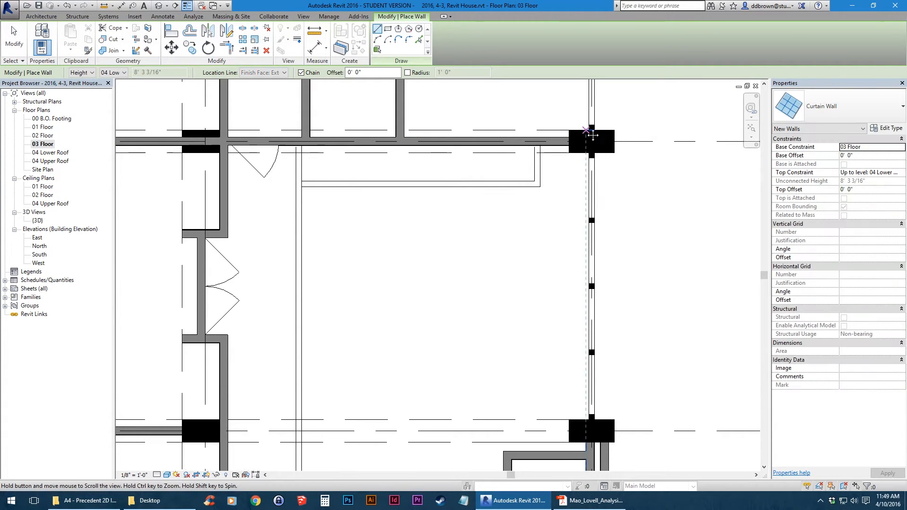
scroll(464, 249, "down", 3)
scroll(464, 249, "up", 6)
scroll(463, 248, "up", 4)
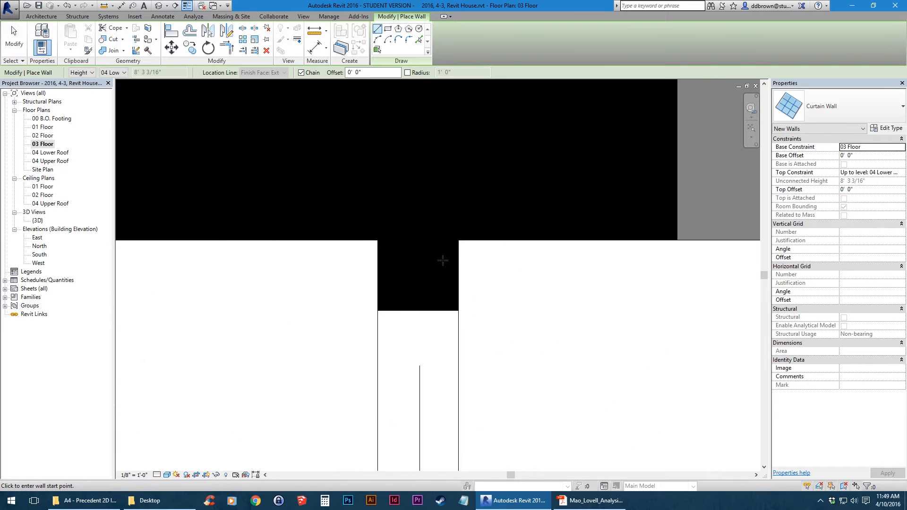
left_click(469, 226)
scroll(471, 355, "down", 6)
middle_click_drag(472, 425, 451, 94)
scroll(451, 97, "down", 2)
scroll(458, 248, "up", 2)
left_click(399, 304)
key("Escape")
Draw a curtain wall in the following bay of the east side, ending at the next column's face
middle_click_drag(402, 401, 395, 199)
left_click(393, 195)
scroll(393, 229, "down", 5)
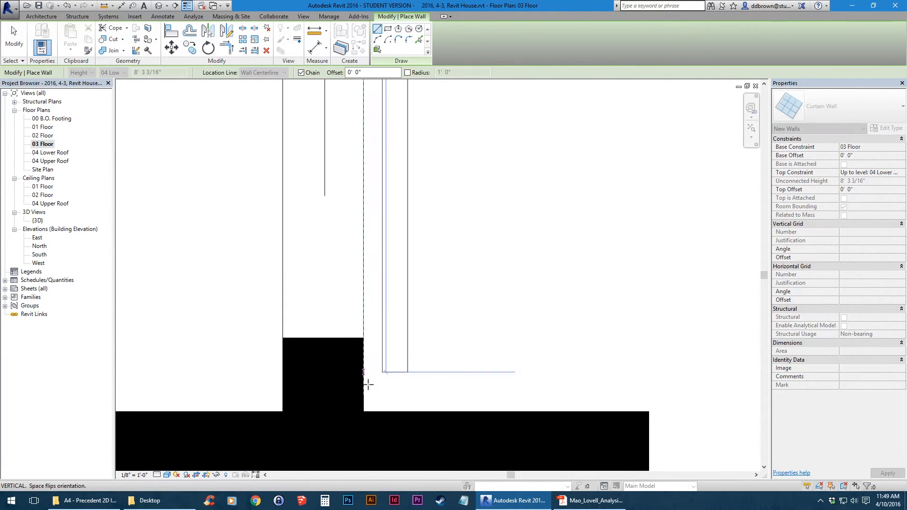
left_click(365, 412)
key("Escape")
Continue the east glazing with a curtain wall in the third bay, from column face to column face
left_click(411, 351)
middle_click_drag(410, 440, 387, 127)
left_click(386, 366)
key("Escape")
Draw a flipped curtain wall in the last east bay, down to the column on gridline 8
left_click(387, 435)
scroll(397, 283, "down", 4)
scroll(395, 378, "up", 9)
key("space")
mouse_move(398, 407)
middle_mouse_down()
mouse_move(396, 237)
mouse_move(401, 349)
middle_mouse_up()
scroll(400, 373, "up", 3)
left_click(395, 264)
key("Escape")
key("Escape")
Align the end of the last east curtain wall with the north face of the column below it
key("a")
key("l")
left_click(326, 265)
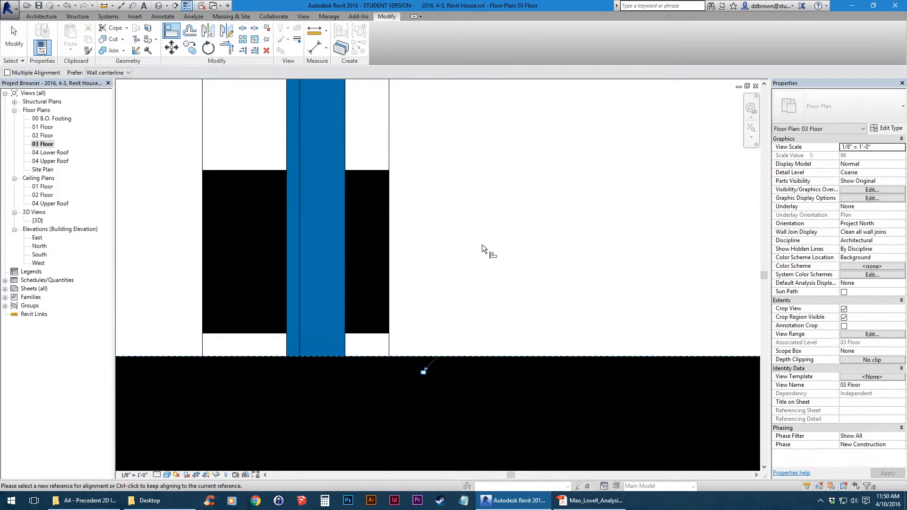
Draw a curtain wall along gridline 8 from the southeast column to the middle column
key("w")
key("a")
scroll(473, 255, "down", 10)
middle_click_drag(344, 336, 464, 279)
scroll(475, 268, "up", 10)
left_click(508, 255)
scroll(508, 255, "down", 7)
middle_click_drag(302, 250, 413, 246)
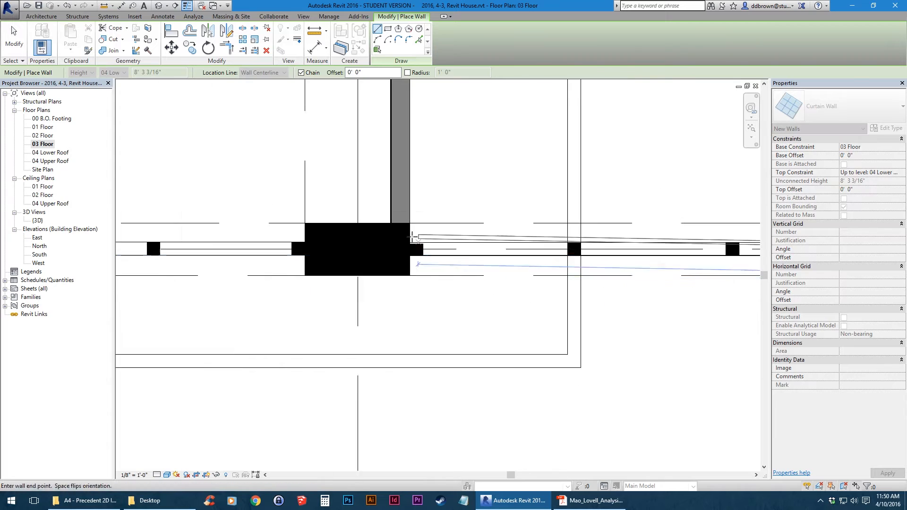
left_click(414, 243)
key("Escape")
Draw a curtain wall along gridline 8 between the middle and southwest columns and align its end with the column face
scroll(283, 255, "up", 4)
left_click(363, 251)
scroll(363, 252, "down", 5)
scroll(449, 250, "up", 5)
left_click(512, 227)
left_click(171, 31)
left_click(429, 130)
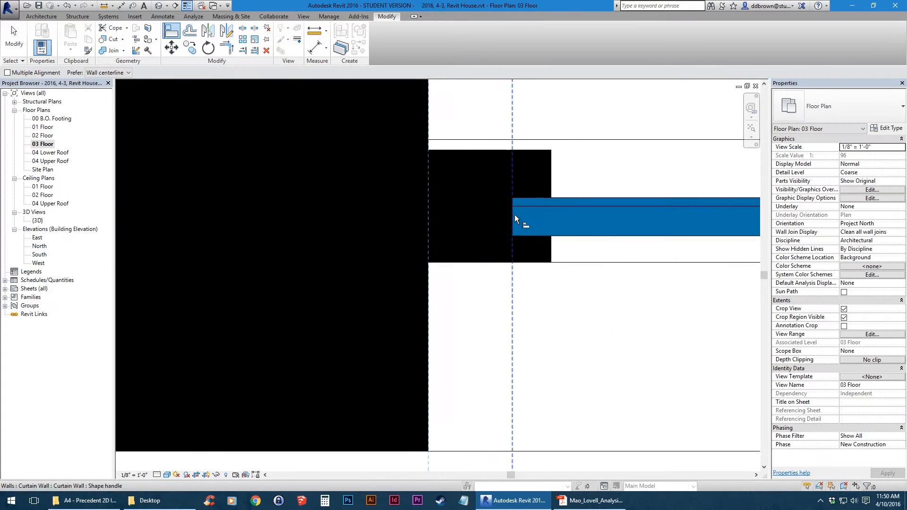
left_click(513, 215)
key("w")
key("t")
double_click(391, 286)
double_click(43, 144)
key("Escape")
key("Escape")
Draw a curtain wall on the west side from the column on gridline 8 north to the next column
key("w")
key("a")
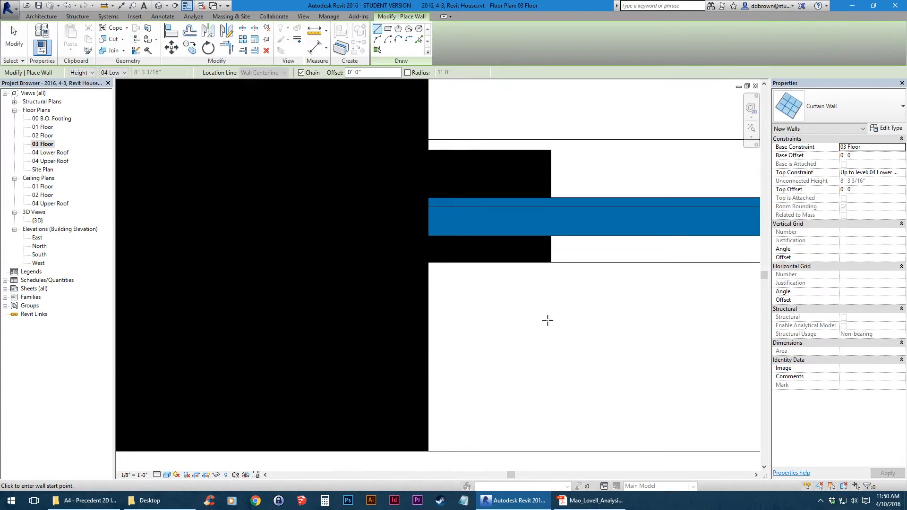
scroll(546, 320, "down", 10)
scroll(431, 389, "up", 8)
left_click(431, 388)
scroll(431, 389, "down", 8)
scroll(428, 225, "up", 3)
left_click(427, 217)
key("Escape")
Draw a curtain wall in the second west bay, ending at the south face of the next column
scroll(426, 147, "up", 6)
left_click(412, 272)
scroll(411, 272, "down", 8)
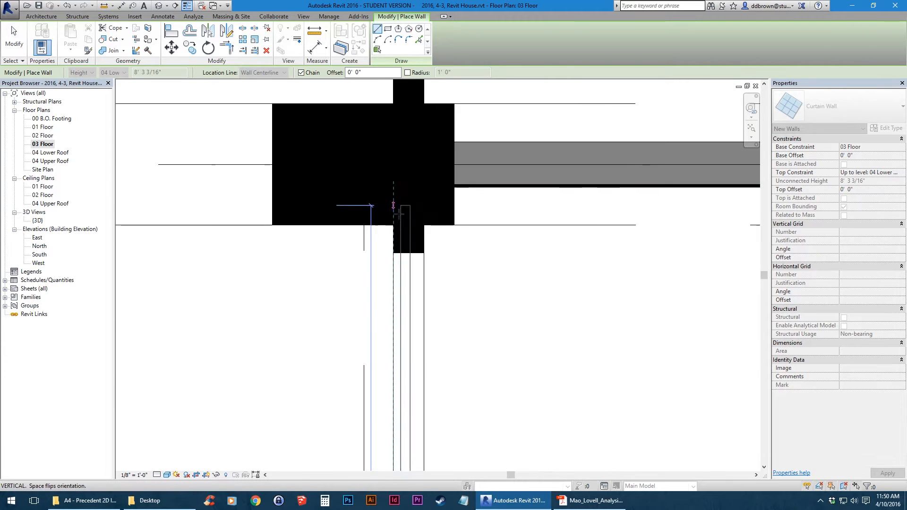
left_click(396, 225)
key("Escape")
Continue the west glazing with a curtain wall in the third bay up to the next column
left_click(391, 297)
scroll(391, 397, "down", 5)
scroll(379, 236, "up", 8)
left_click(379, 242)
key("Escape")
Draw a flipped curtain wall in the northernmost west bay up to the corner column and finish placing walls
scroll(378, 243, "down", 8)
scroll(393, 291, "up", 7)
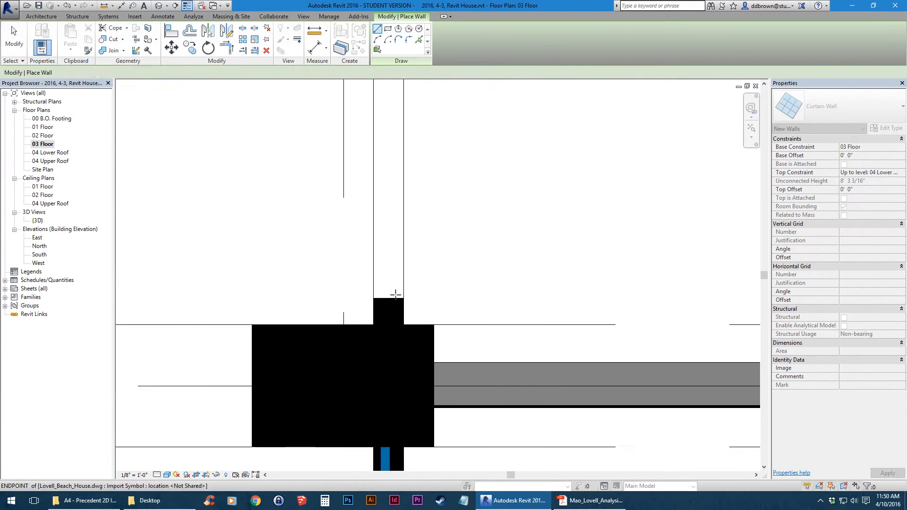
left_click(368, 327)
scroll(365, 315, "down", 8)
middle_click_drag(365, 124, 364, 360)
scroll(364, 331, "up", 8)
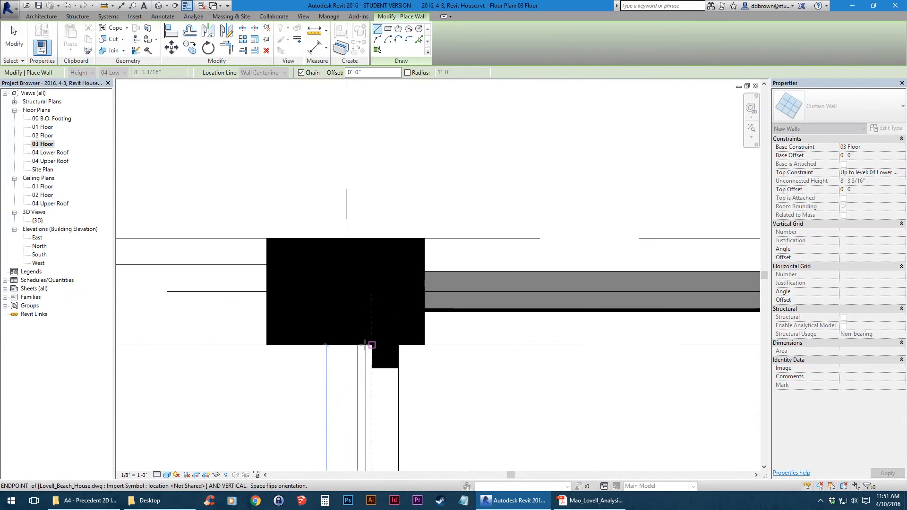
key("space")
left_click(375, 335)
key("Escape")
scroll(367, 311, "down", 10)
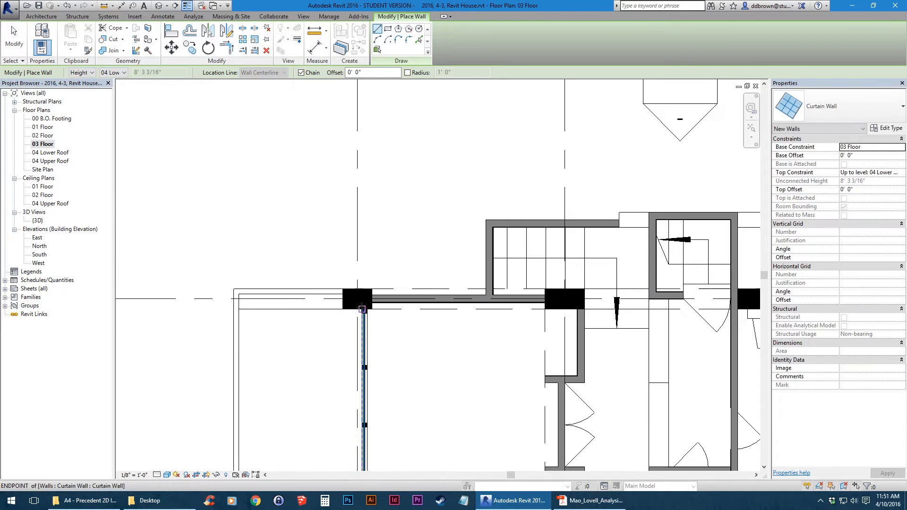
middle_click_drag(518, 265, 522, 104)
middle_click_drag(422, 457, 440, 307)
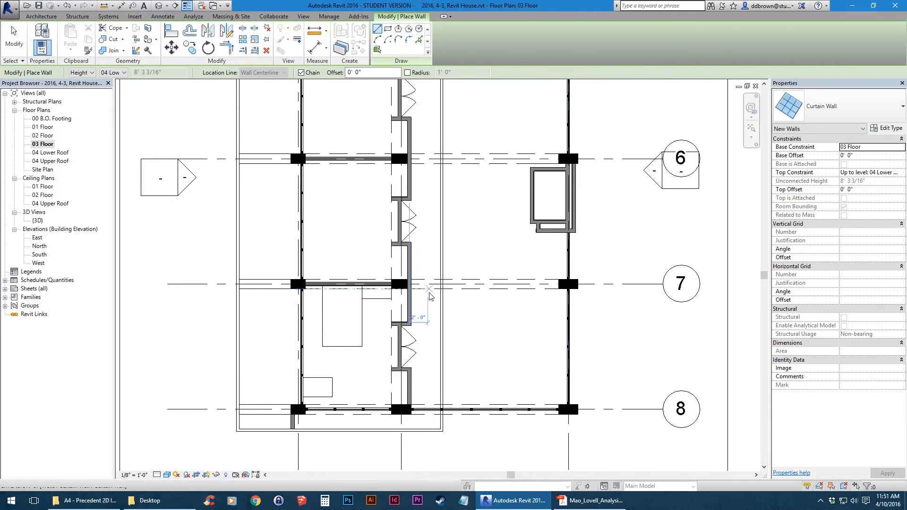
key("Escape")
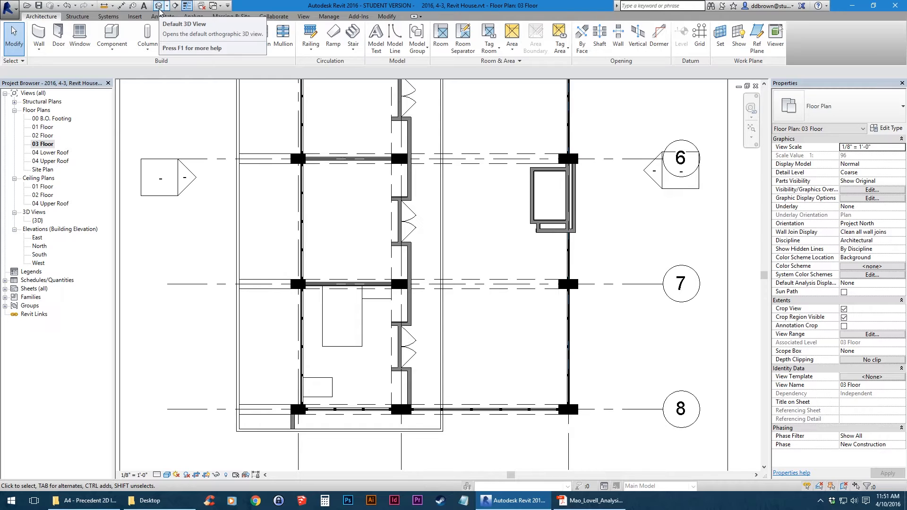
Open the {3D} view and examine the third-floor walls and glazing from several sides of the house
left_click(15, 213)
left_click(15, 213)
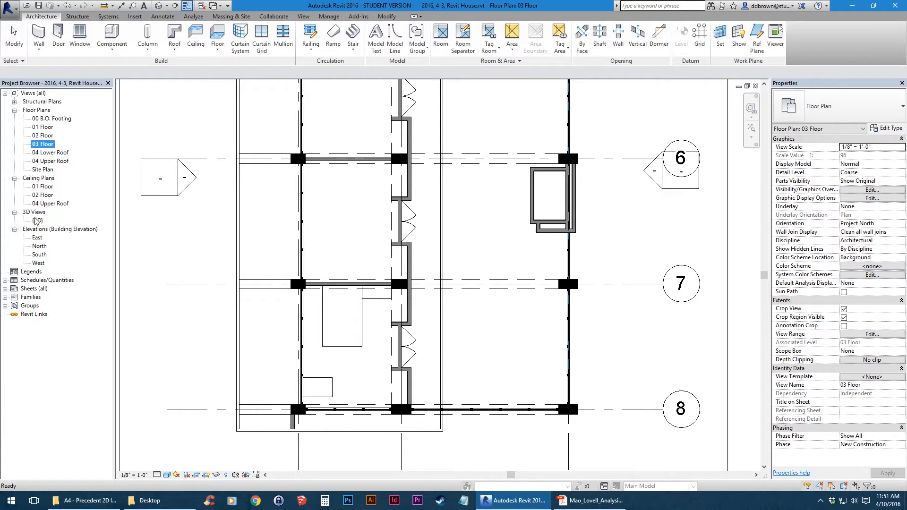
double_click(37, 221)
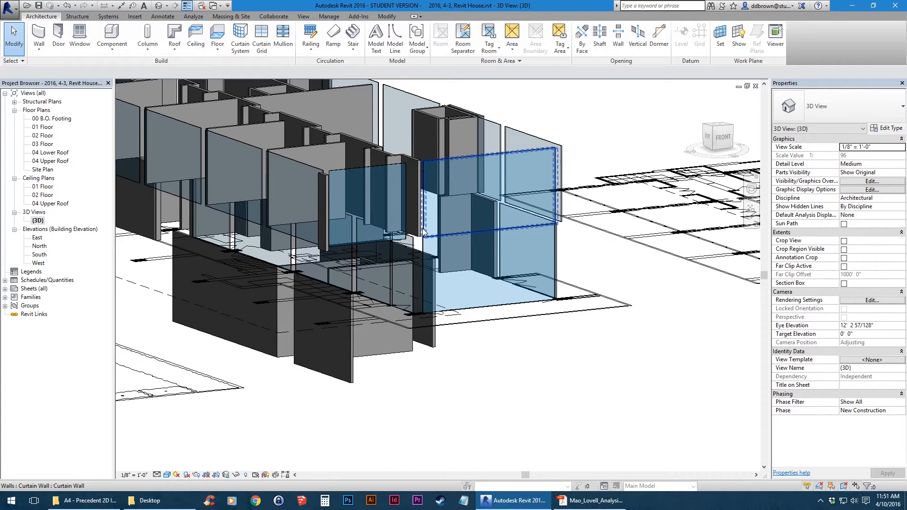
middle_click_drag(368, 245, 520, 314)
middle_click_drag(586, 303, 453, 279, "shift")
middle_click_drag(453, 279, 407, 278)
middle_click_drag(499, 325, 430, 359, "shift")
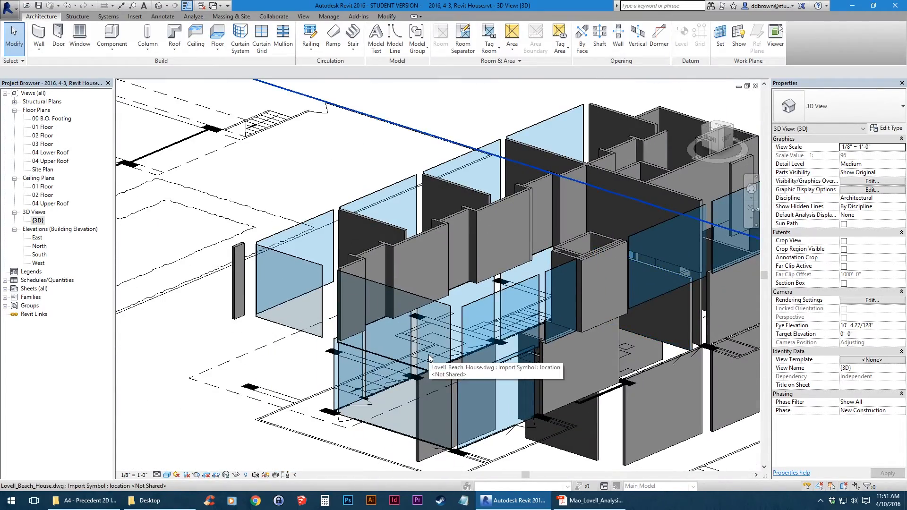
middle_click_drag(586, 305, 564, 329, "shift")
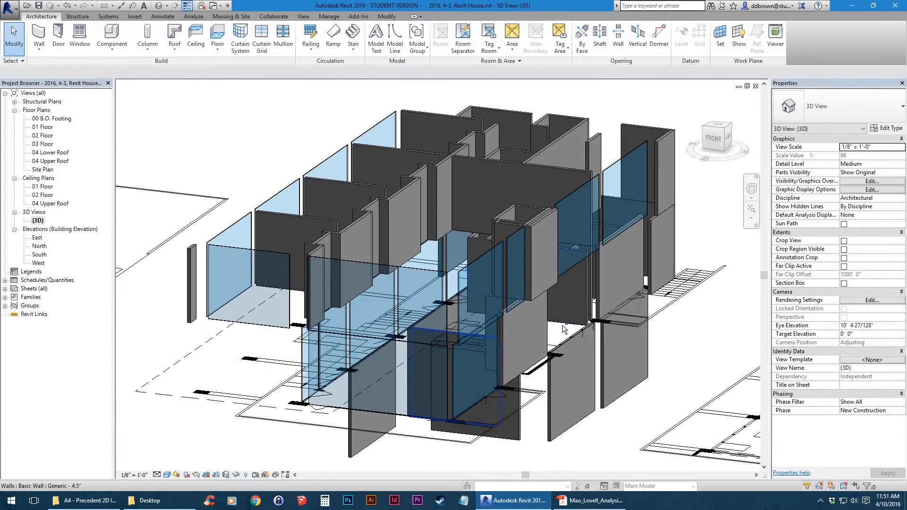
Inspect individual 03 Floor generic walls in the 3D model at the glazed west side and the rear corner
left_click(432, 187)
scroll(503, 250, "down", 3)
middle_click_drag(503, 251, 351, 249, "shift")
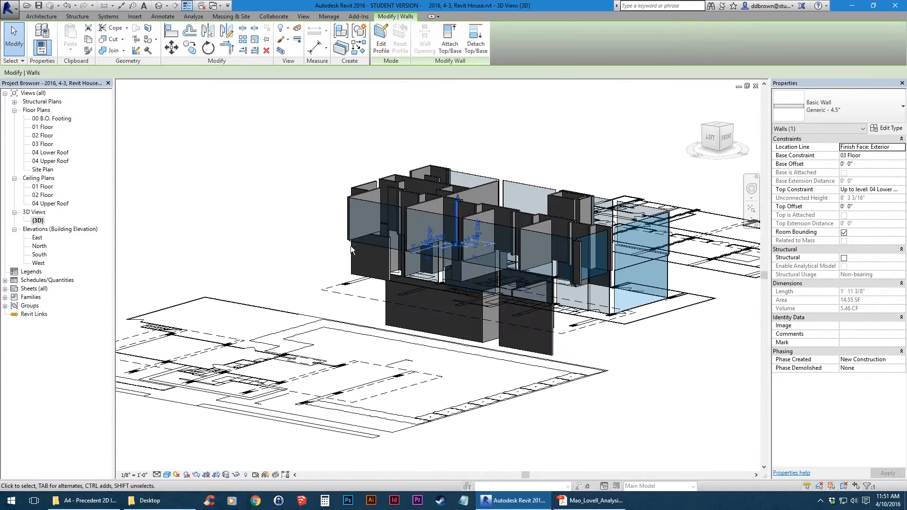
scroll(401, 279, "up", 5)
scroll(503, 286, "up", 2)
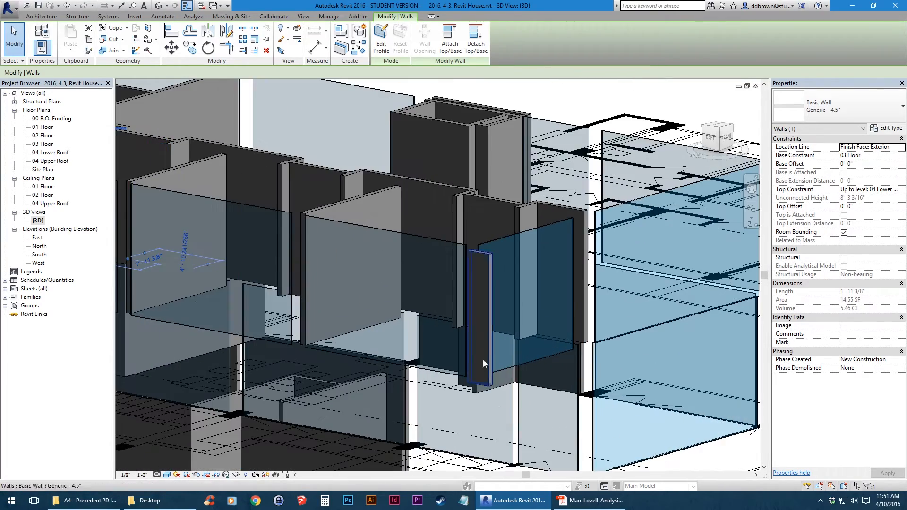
left_click(490, 381)
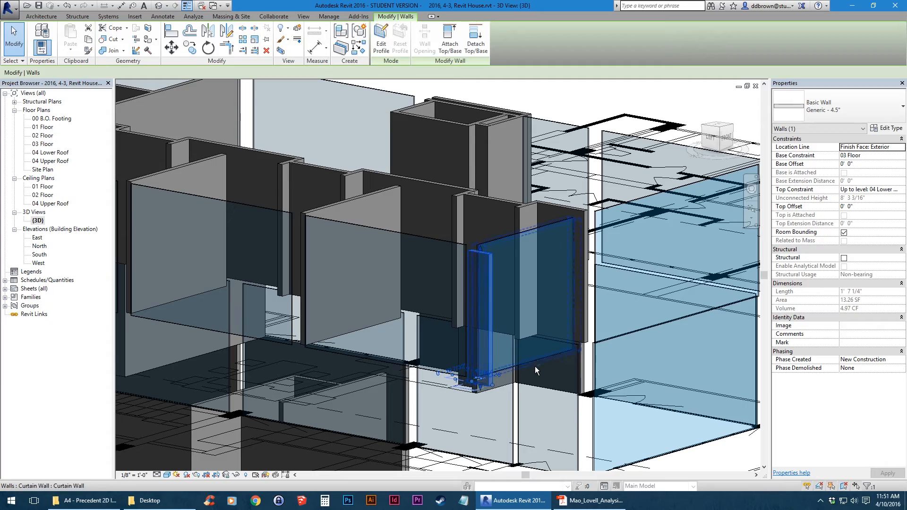
middle_click_drag(534, 366, 518, 378, "shift")
scroll(522, 378, "down", 2)
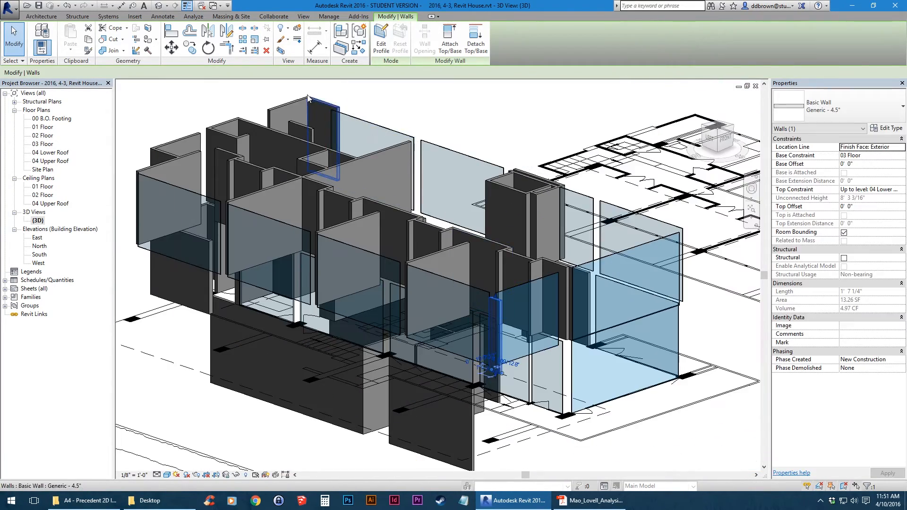
left_click(298, 119)
middle_click_drag(298, 119, 526, 376, "shift")
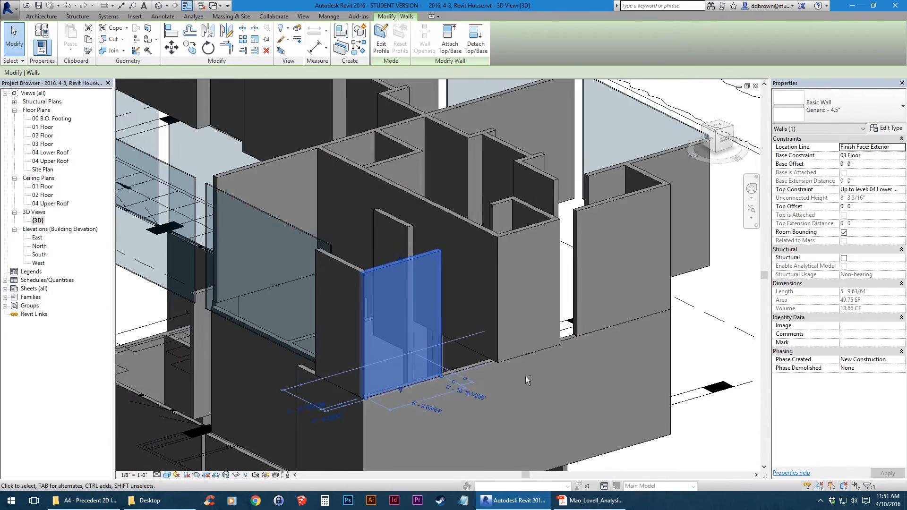
left_click(654, 459)
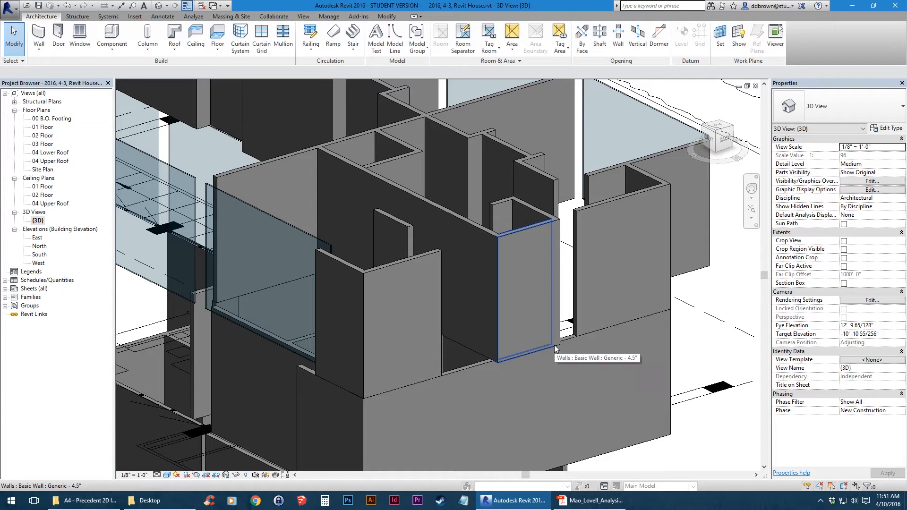
Fit the whole 3D model in the view and look closely at the house from the back
key("z")
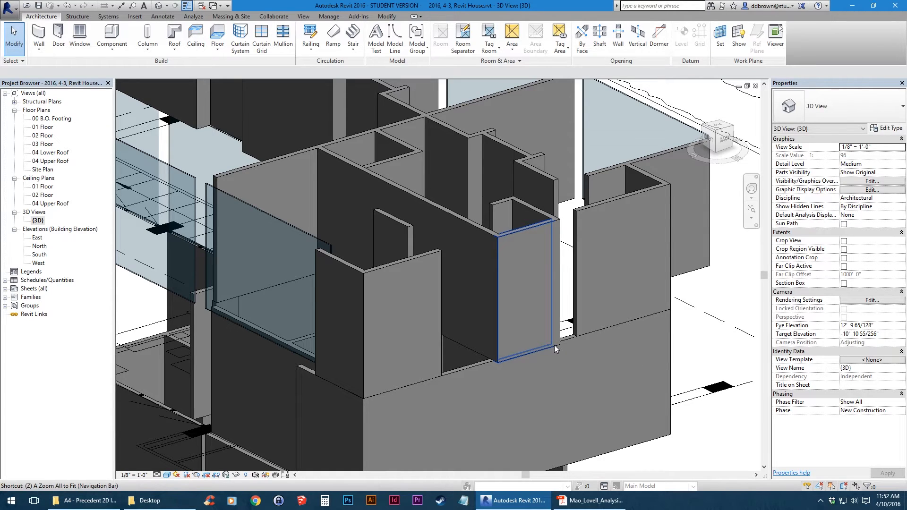
key("e")
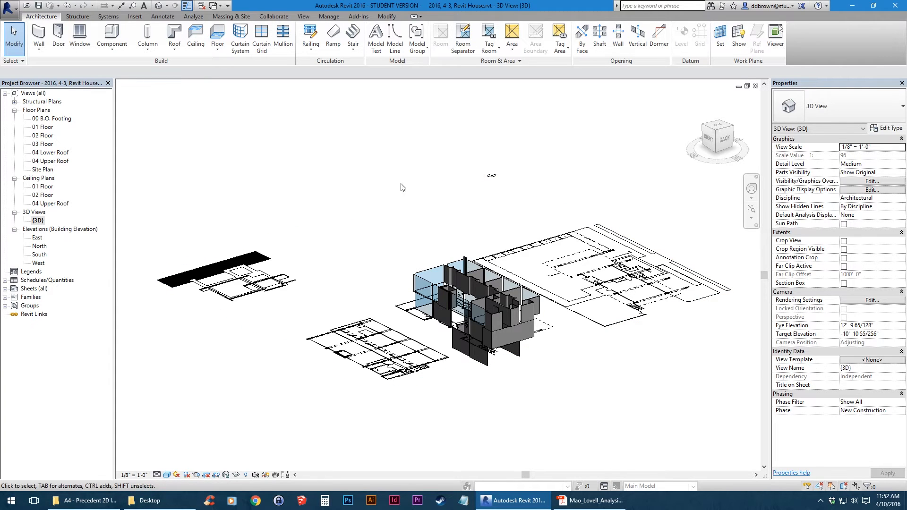
scroll(499, 328, "up", 5)
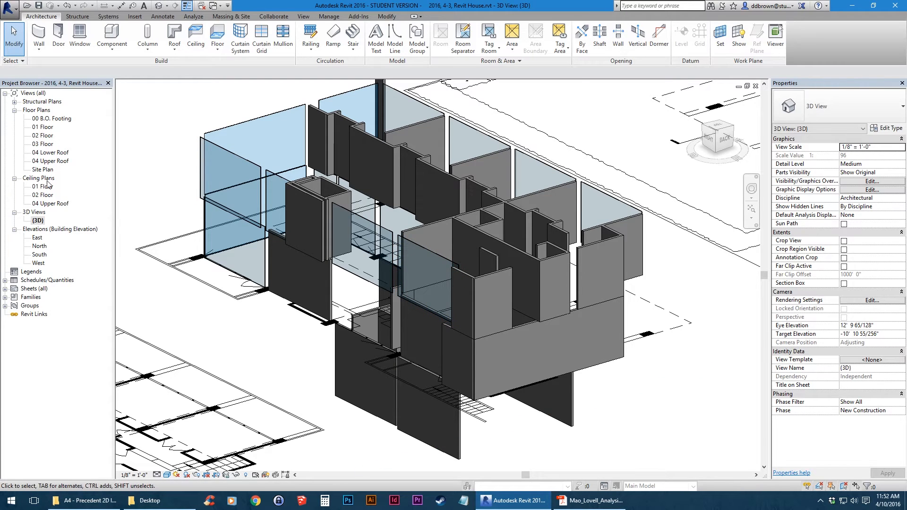
Open the 02 Floor plan and start a Generic - 12" floor boundary sketch
double_click(42, 127)
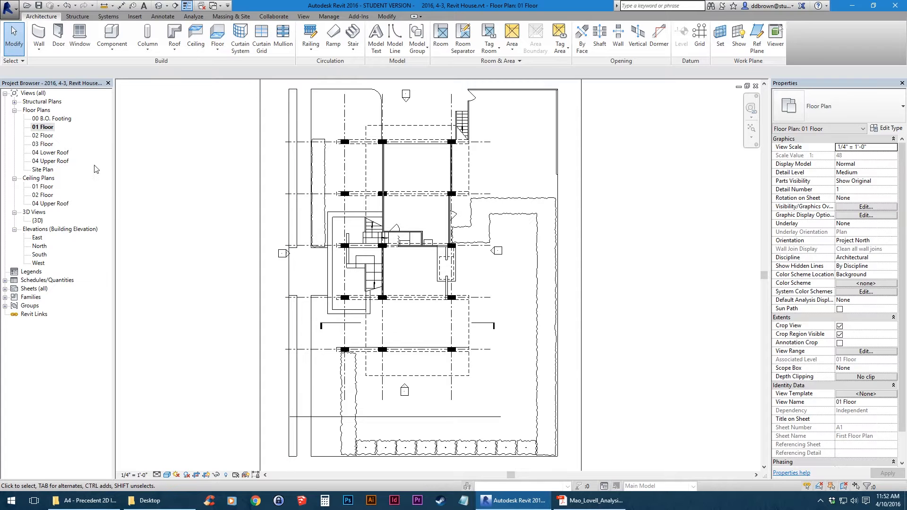
double_click(51, 136)
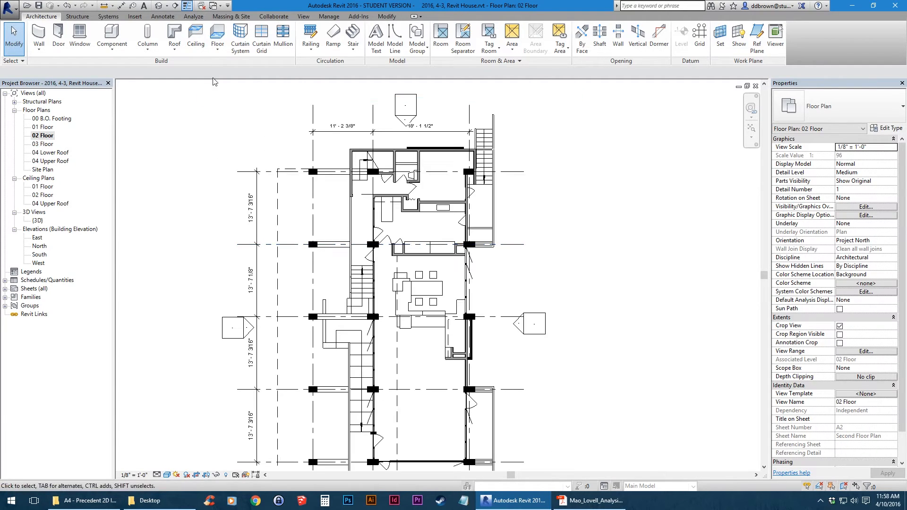
left_click(218, 37)
scroll(374, 168, "up", 5)
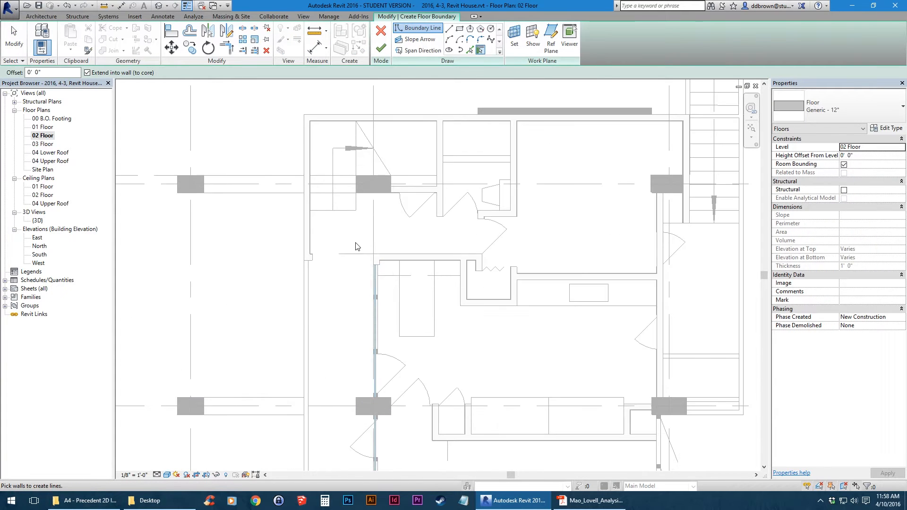
scroll(356, 246, "down", 2)
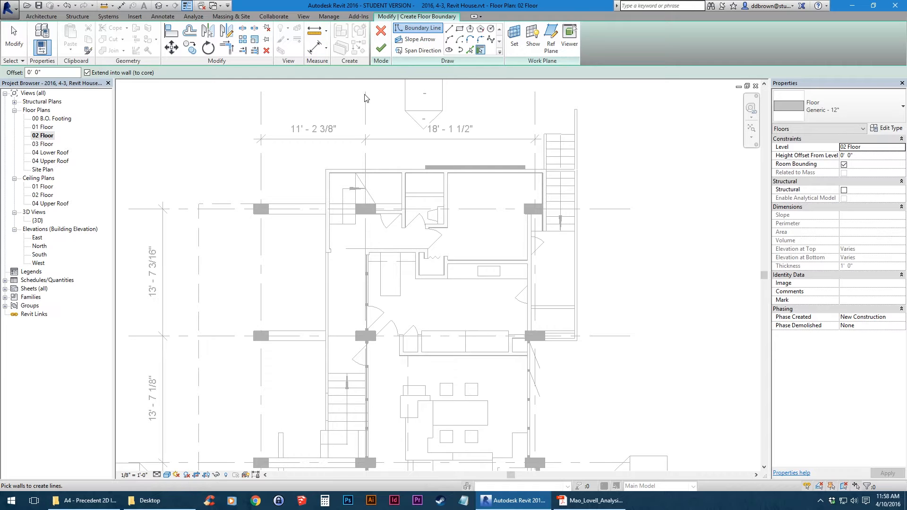
left_click(230, 17)
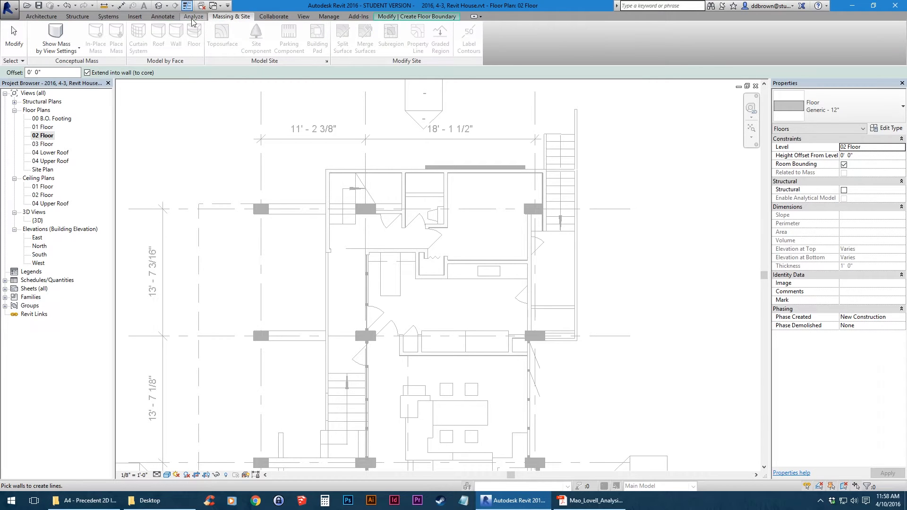
left_click(108, 17)
left_click(416, 17)
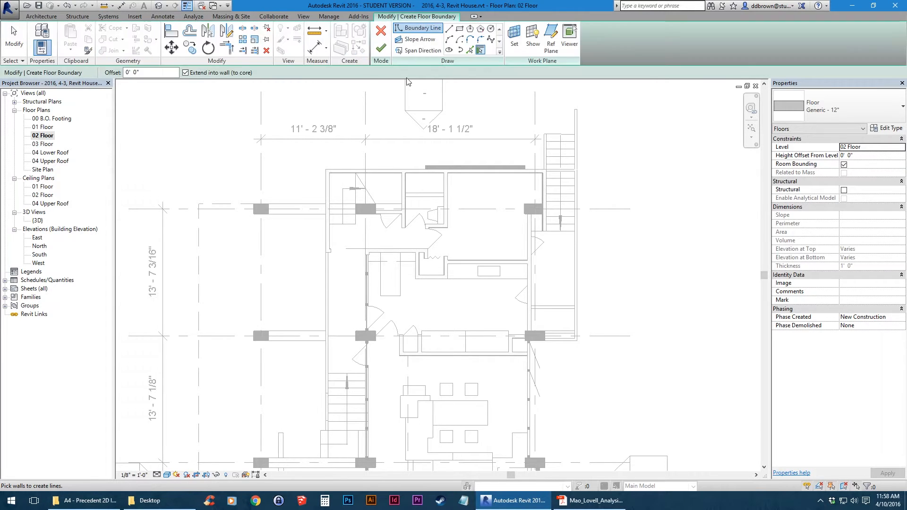
scroll(411, 187, "up", 3)
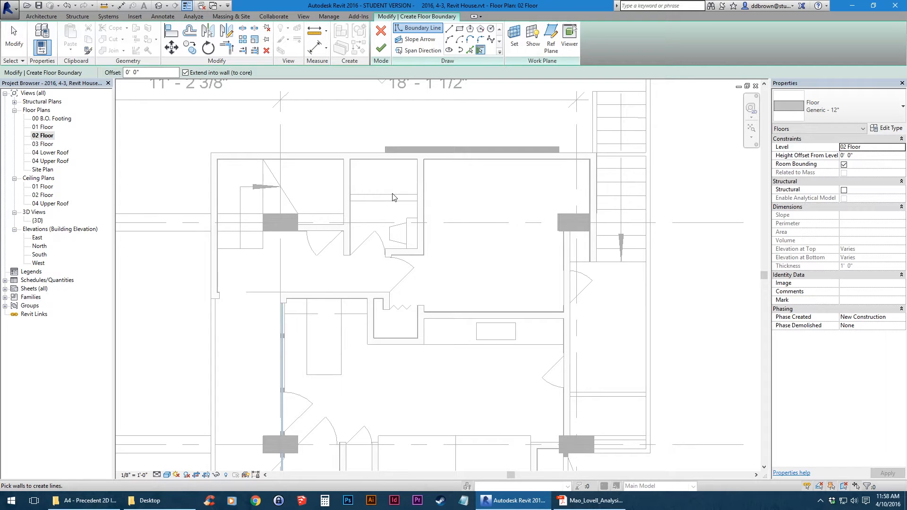
scroll(404, 205, "up", 2)
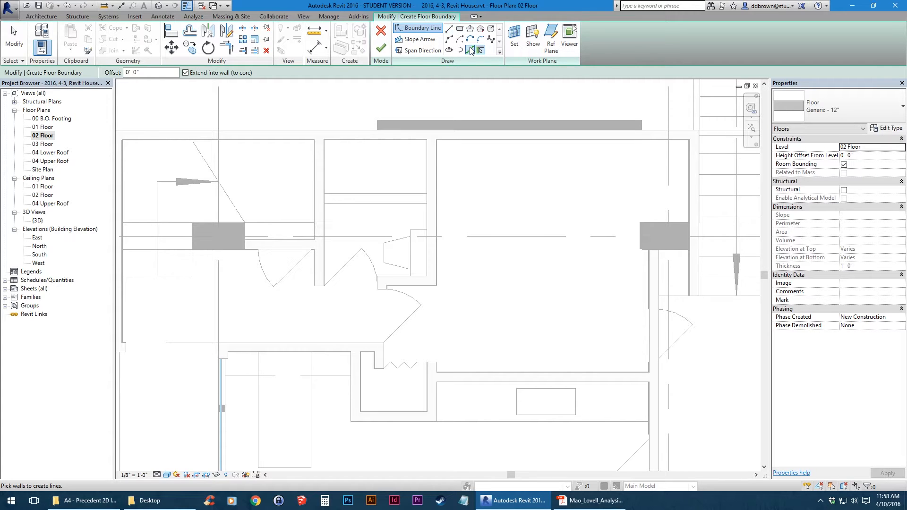
left_click(470, 50)
middle_click_drag(241, 180, 471, 197)
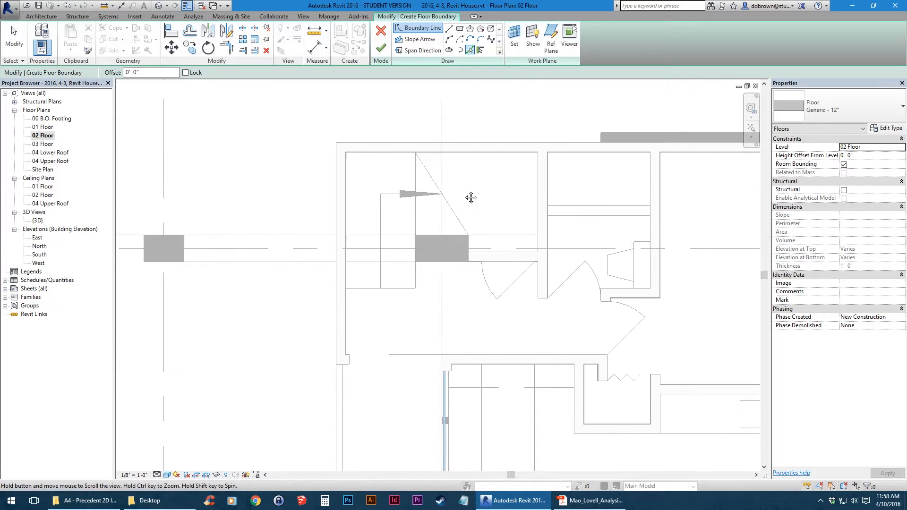
middle_click_drag(468, 289, 401, 236)
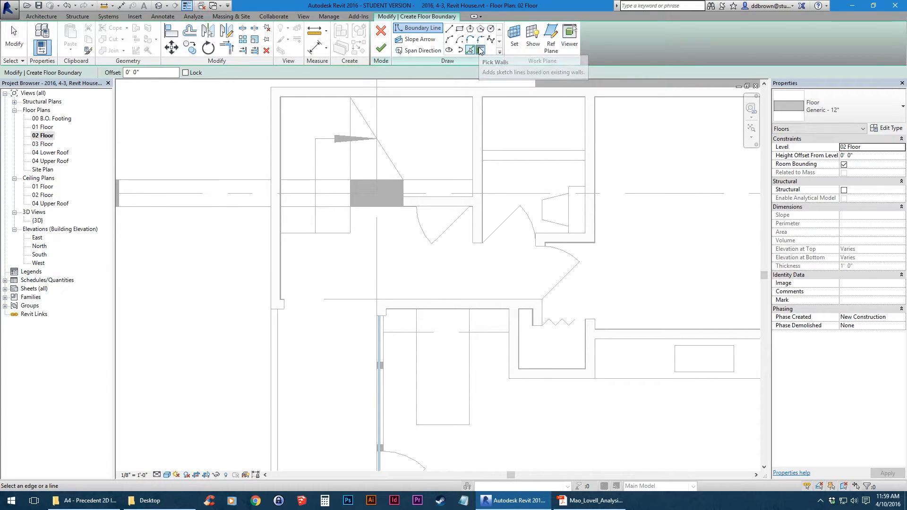
Pick the north exterior wall and the adjoining northwest wall as floor boundary lines with Pick Walls
left_click(480, 51)
middle_click_drag(352, 173, 352, 226)
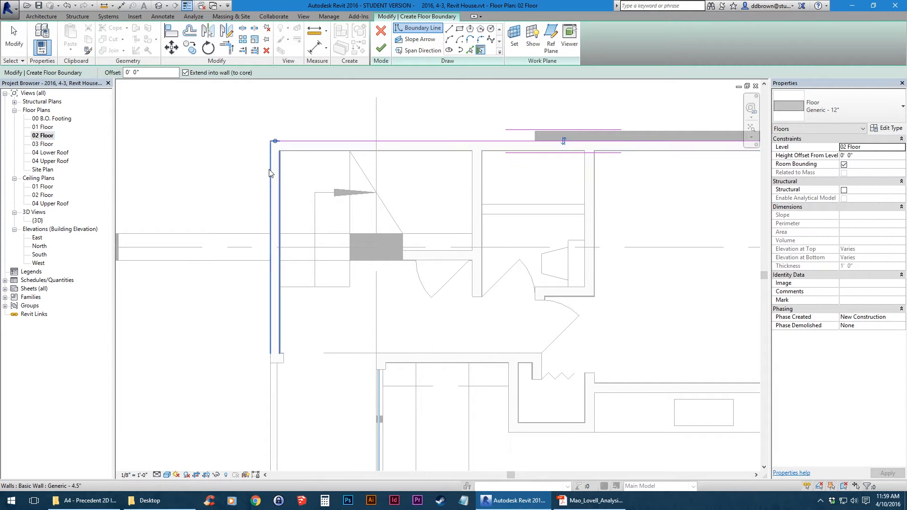
left_click(273, 248)
scroll(291, 238, "down", 2)
middle_click_drag(545, 195, 463, 198)
scroll(463, 198, "up", 5)
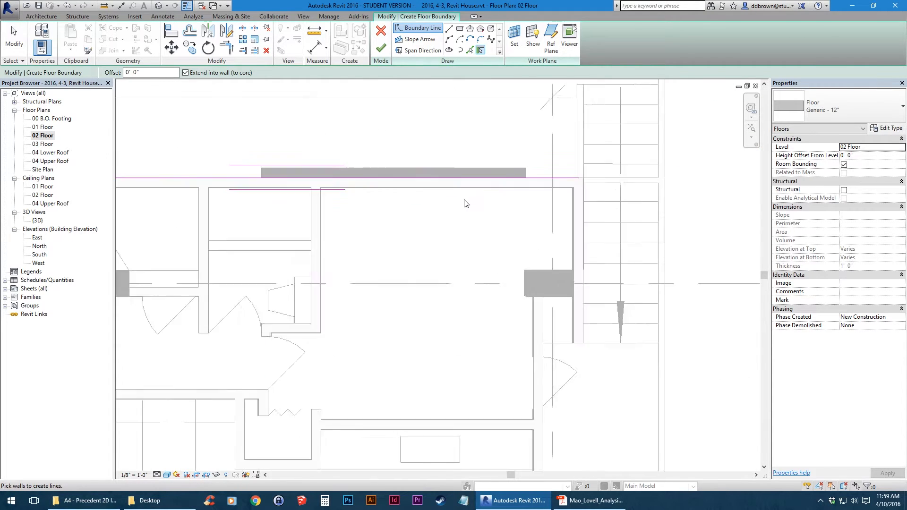
Add the northeast exterior wall beside the outside stair to the floor boundary
left_click(600, 216)
scroll(533, 293, "down", 1)
middle_click_drag(533, 292, 456, 149)
scroll(435, 154, "down", 6)
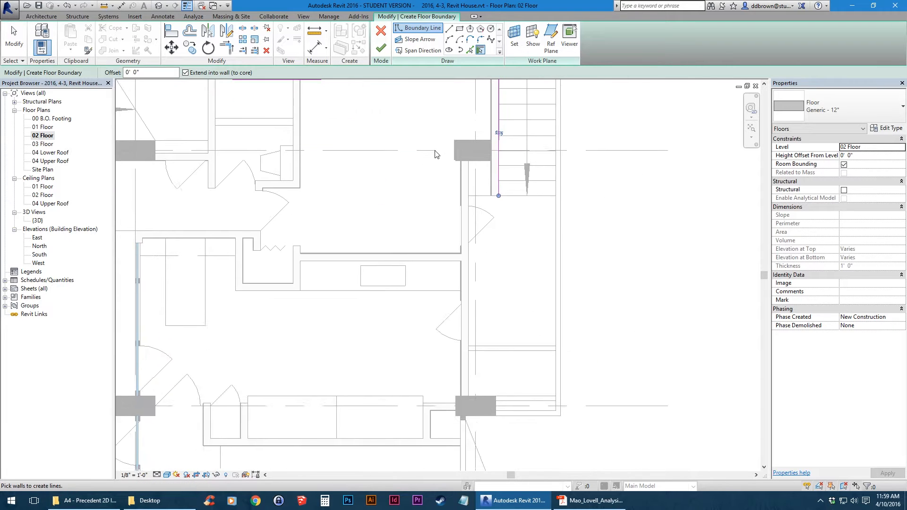
Pick the west curtain wall beside the interior stair, between the second and third column rows, as a boundary line
middle_click_drag(378, 322, 451, 262)
scroll(451, 261, "up", 4)
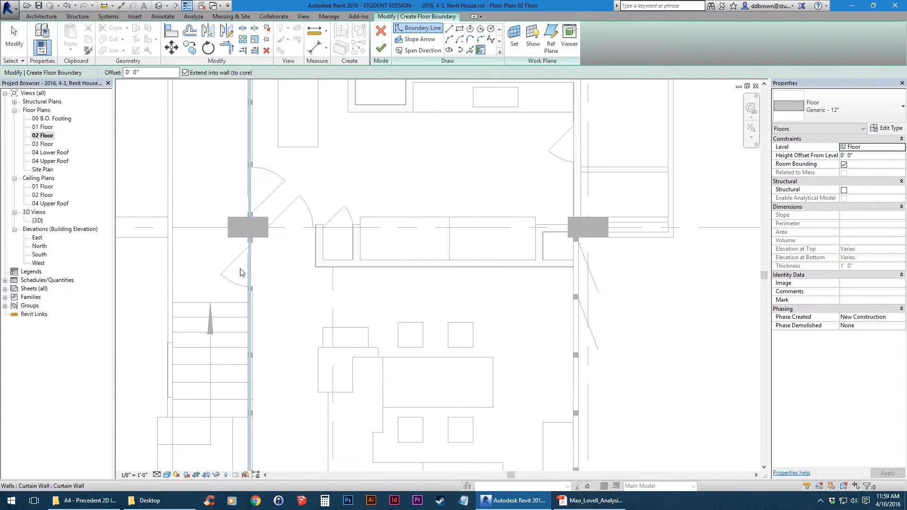
scroll(239, 270, "up", 4)
left_click(286, 269)
scroll(421, 239, "down", 4)
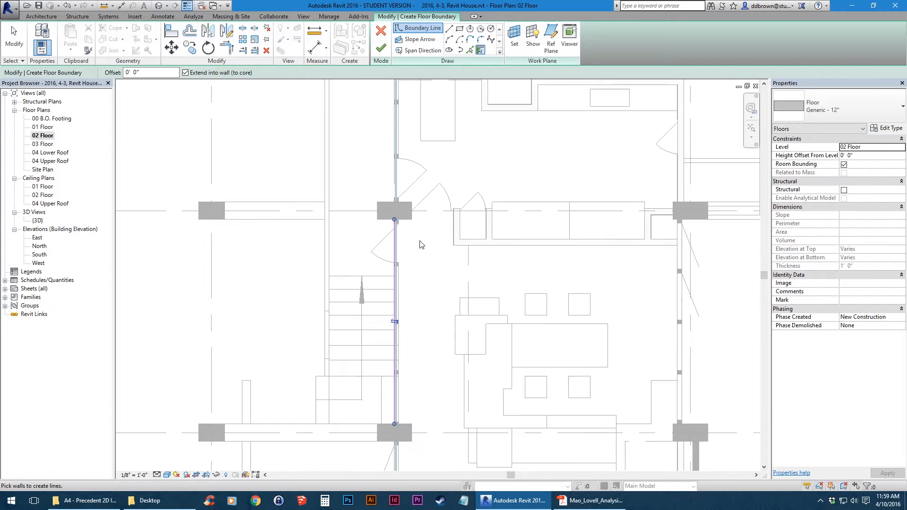
Examine the picked boundary lines along the west side and at the south end of the northeast wall for gaps
middle_click_drag(421, 244, 403, 282)
scroll(377, 236, "down", 3)
scroll(357, 214, "up", 4)
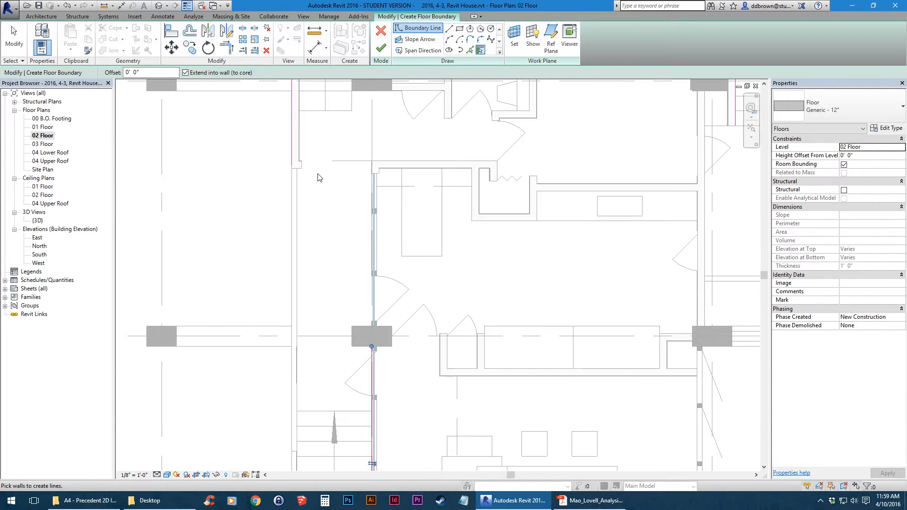
middle_click_drag(318, 177, 319, 142)
scroll(356, 224, "down", 4)
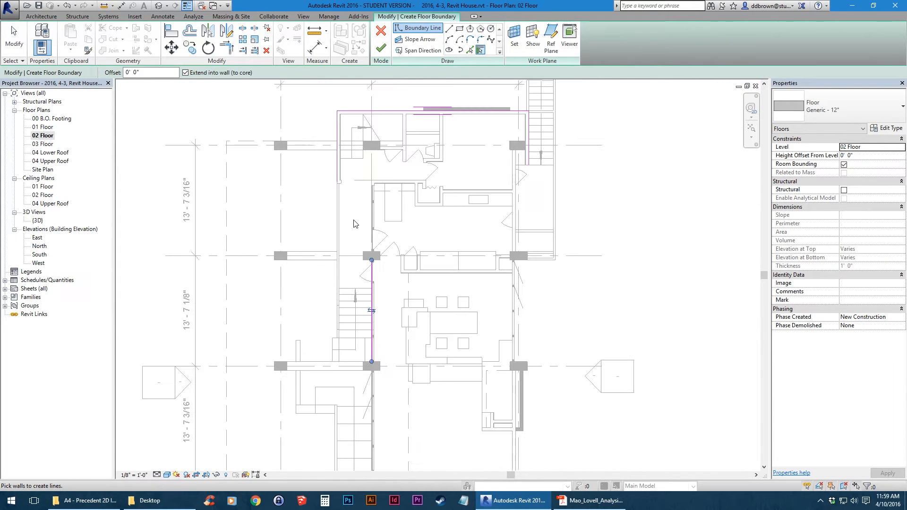
scroll(510, 160, "up", 3)
middle_click_drag(511, 160, 416, 349)
scroll(415, 354, "up", 2)
middle_click_drag(463, 358, 397, 228)
left_click(402, 235)
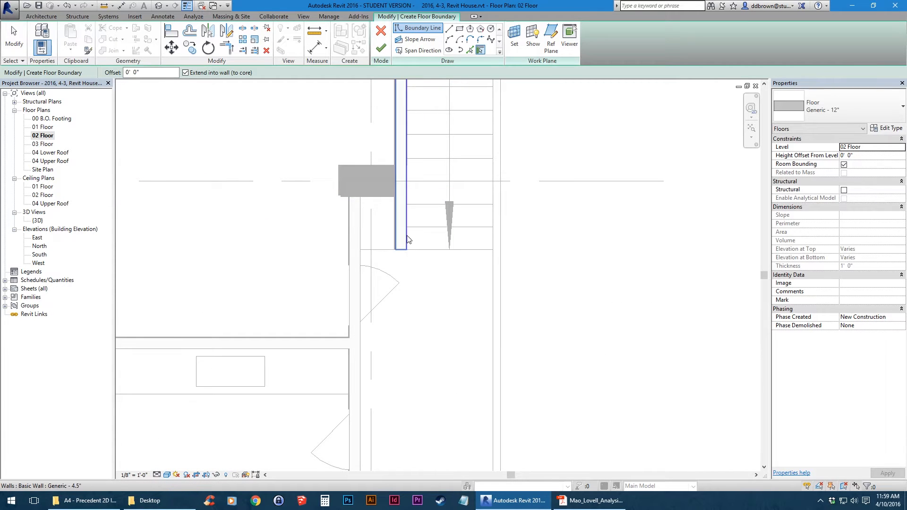
Draw a boundary line from the south end of the northeast wall across the outside stair's foot to the landing's outer edge
scroll(407, 260, "down", 3)
scroll(390, 265, "up", 2)
scroll(389, 227, "up", 1)
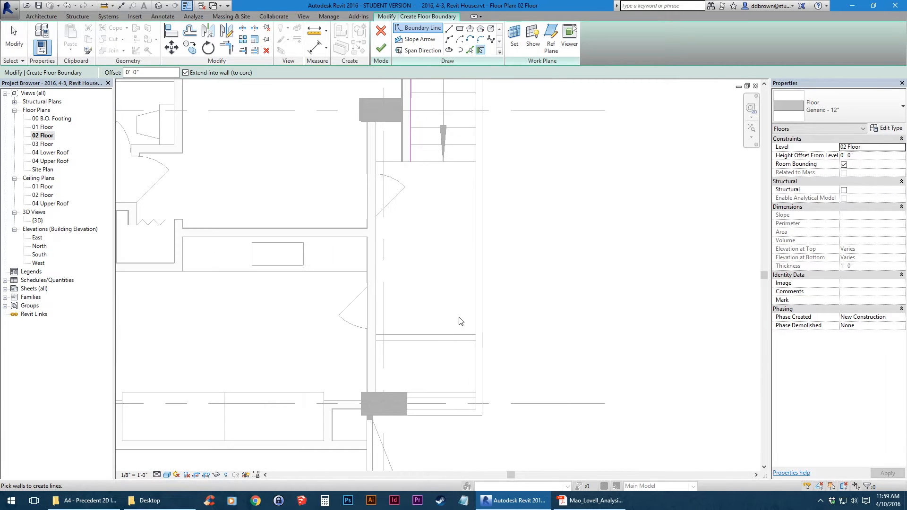
scroll(442, 199, "up", 2)
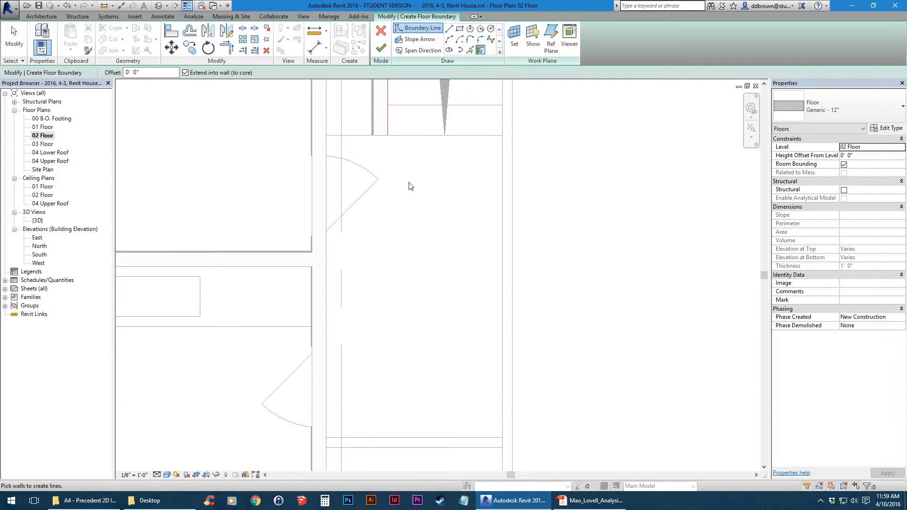
left_click(449, 29)
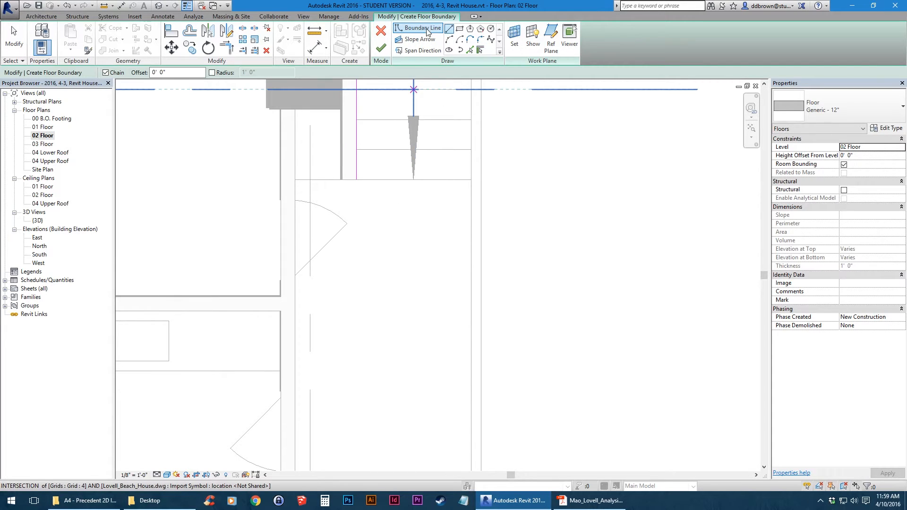
left_click(370, 178)
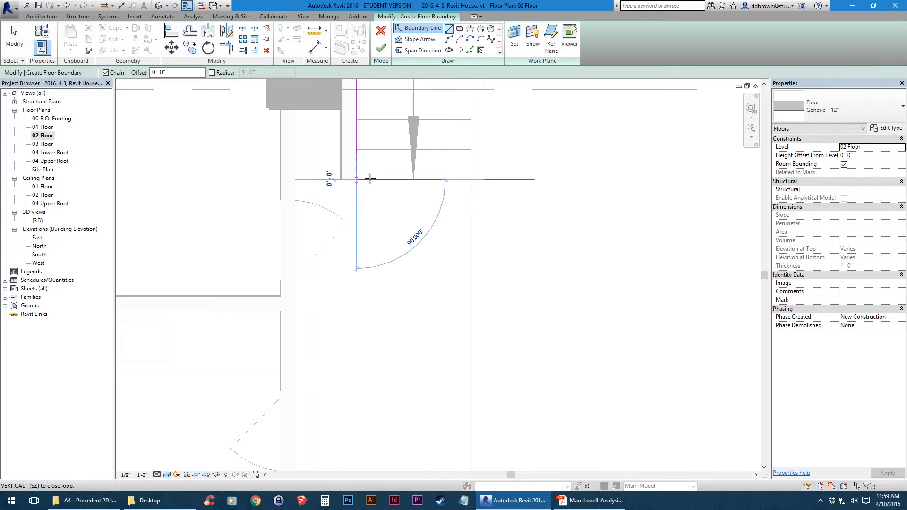
left_click(481, 179)
scroll(481, 231, "down", 1)
middle_click_drag(474, 288, 462, 154)
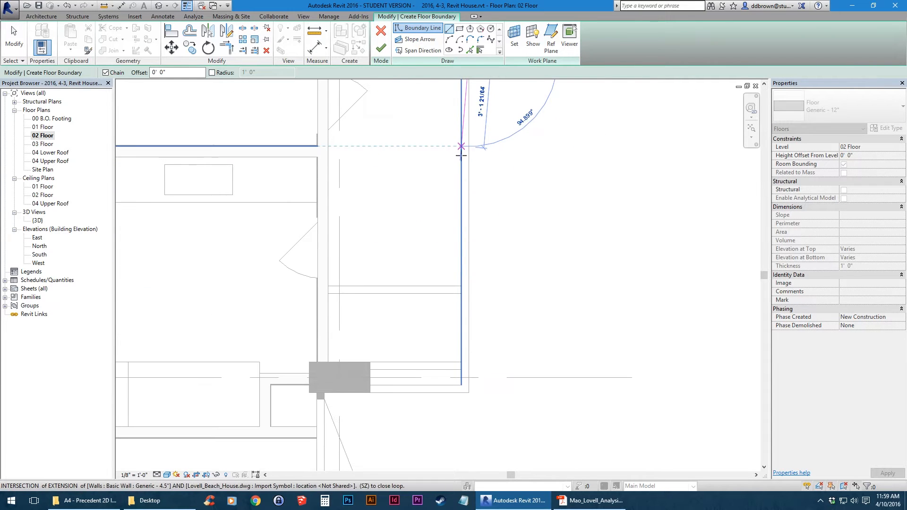
Continue the boundary down the landing's outer edge and about 4' - 11" back along the south face of the second-row east column
left_click(469, 393)
middle_click_drag(438, 374, 502, 244)
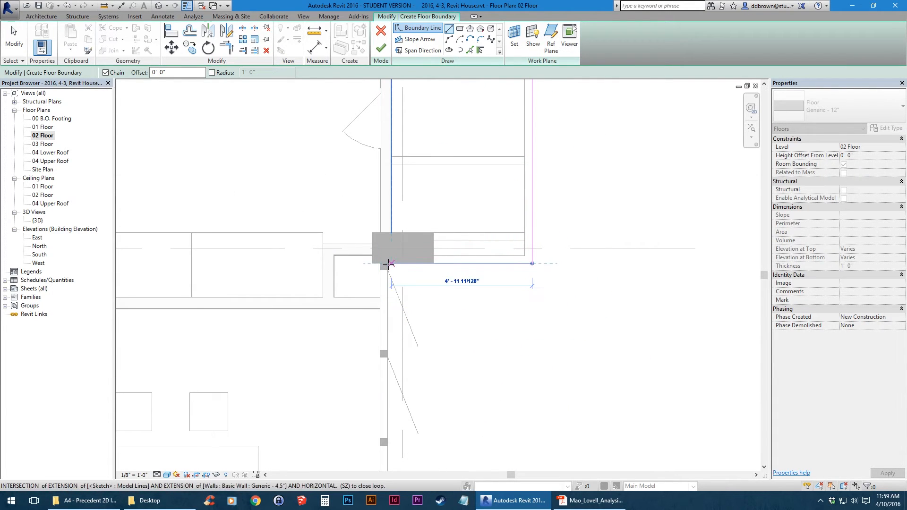
left_click(389, 264)
scroll(392, 265, "up", 2)
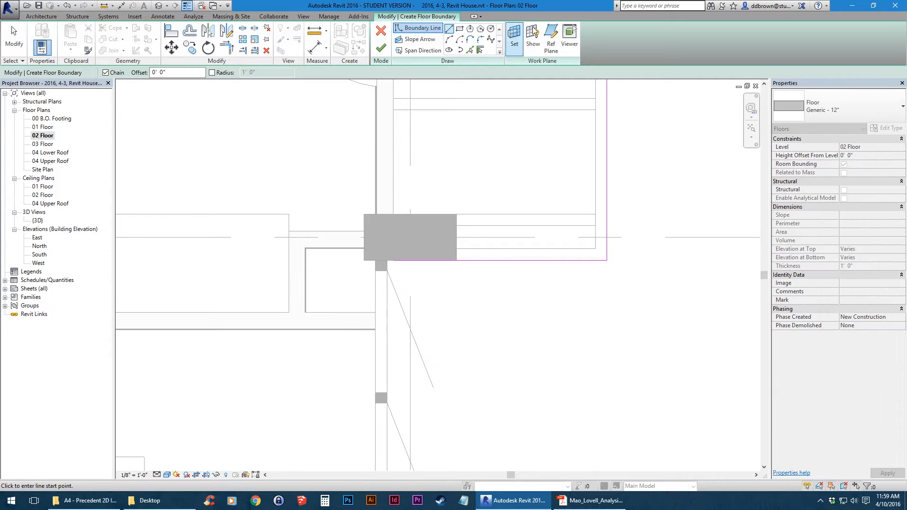
Pick the outer line of the east window wall between the second and third column rows as a boundary line
left_click(481, 50)
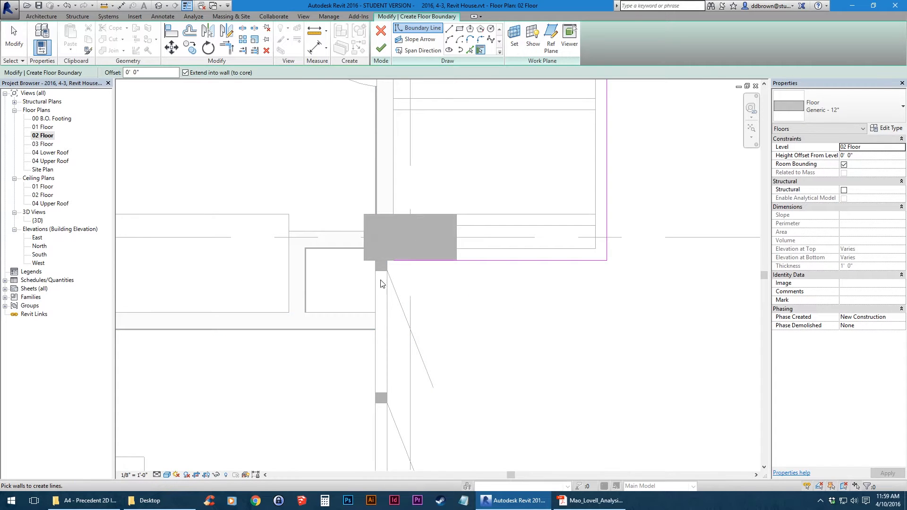
scroll(382, 286, "down", 3)
middle_click_drag(383, 348, 431, 219)
scroll(441, 258, "down", 2)
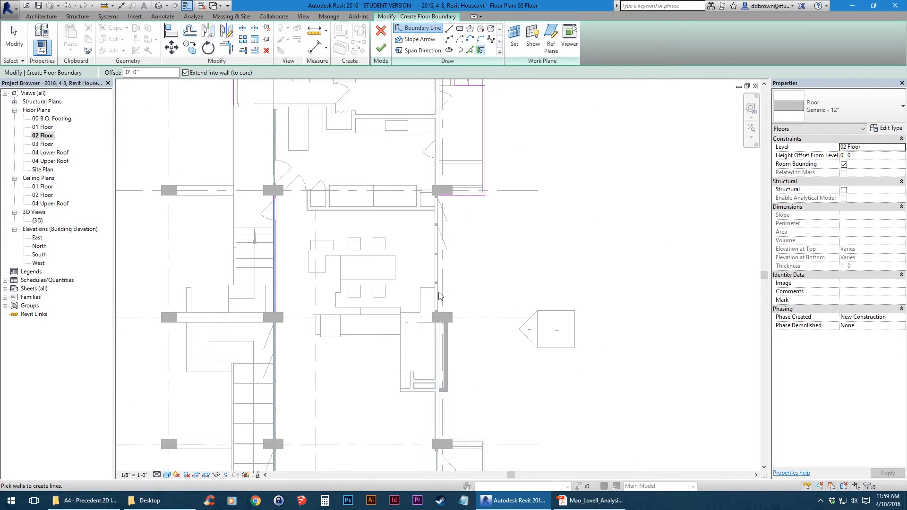
scroll(440, 297, "up", 5)
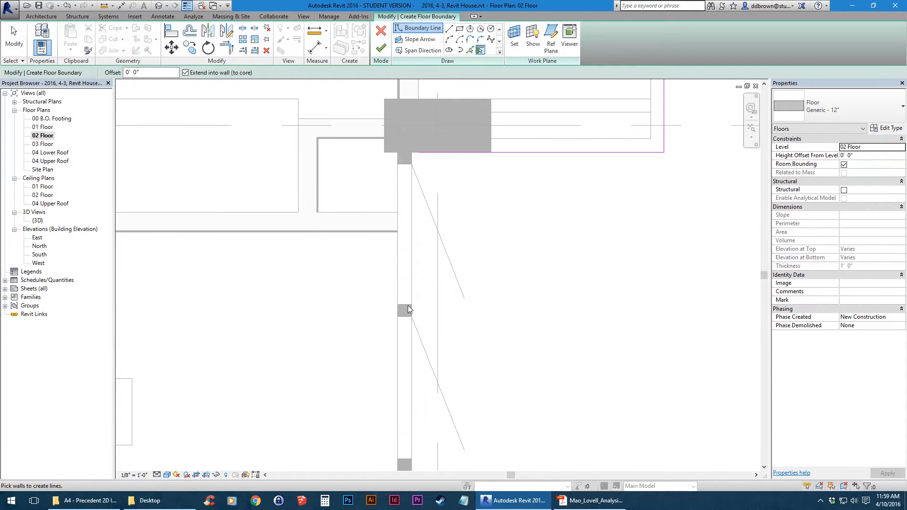
left_click(469, 50)
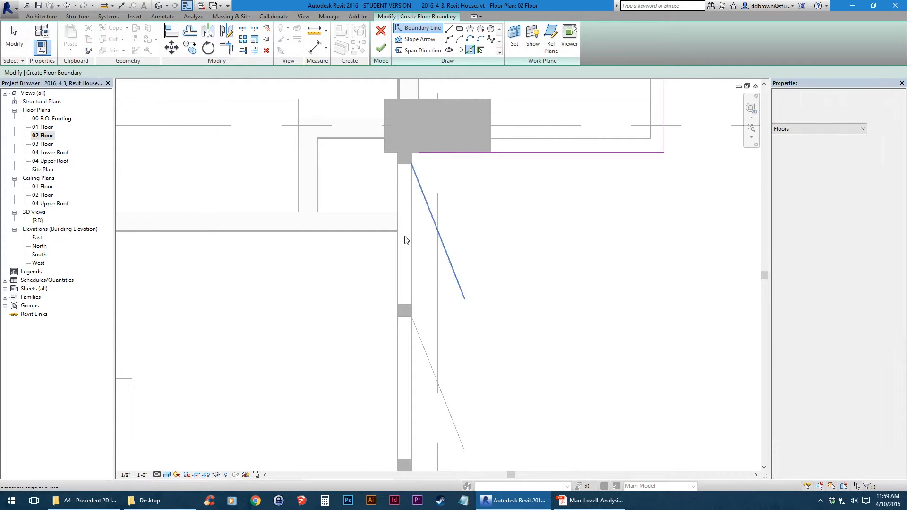
left_click(414, 212)
scroll(458, 192, "down", 3)
Pick the east wall below the third-row column, beside the fireplace, as a boundary line with Pick Walls
scroll(447, 185, "up", 4)
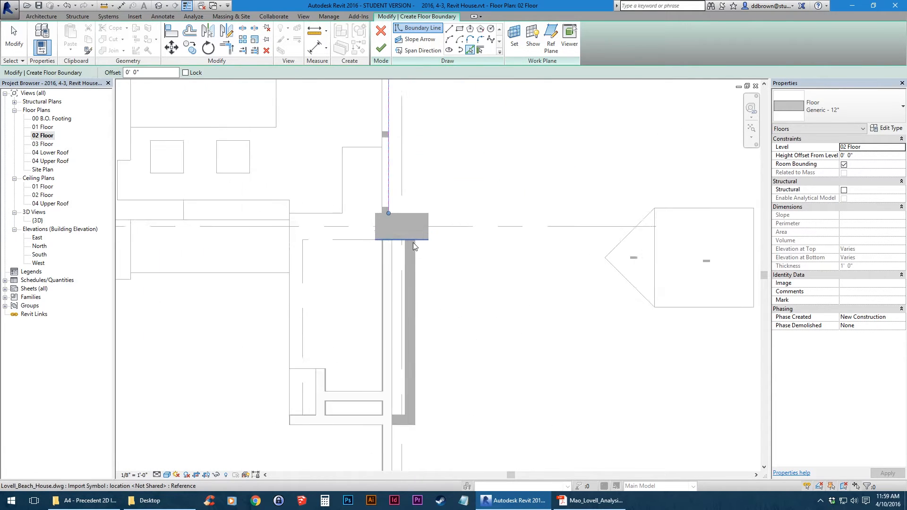
scroll(412, 242, "up", 2)
left_click(481, 51)
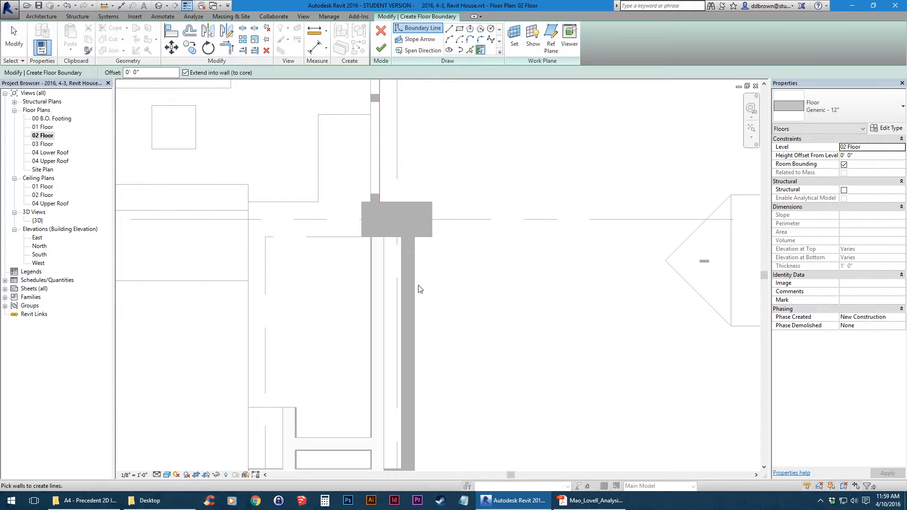
left_click(382, 290)
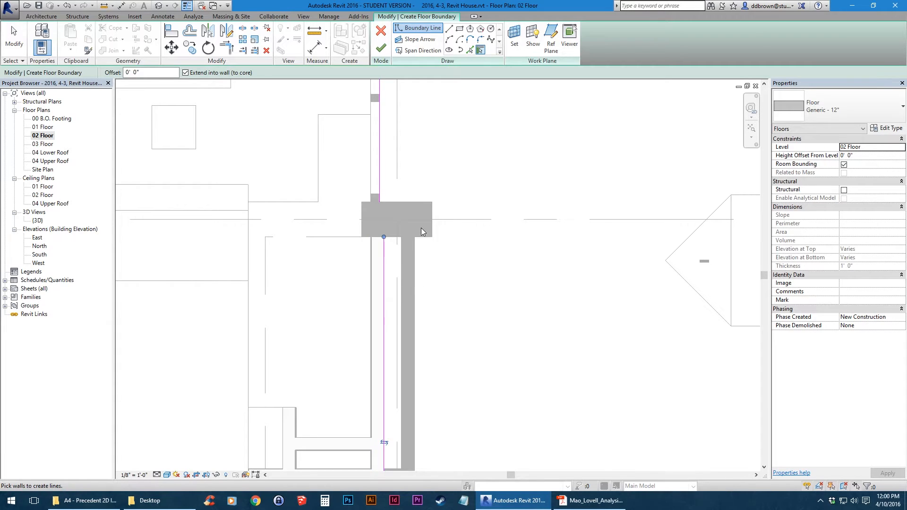
Trim the landing's south boundary line and the east window-wall line to a corner at the second-row column
scroll(421, 229, "up", 1)
scroll(385, 252, "up", 3)
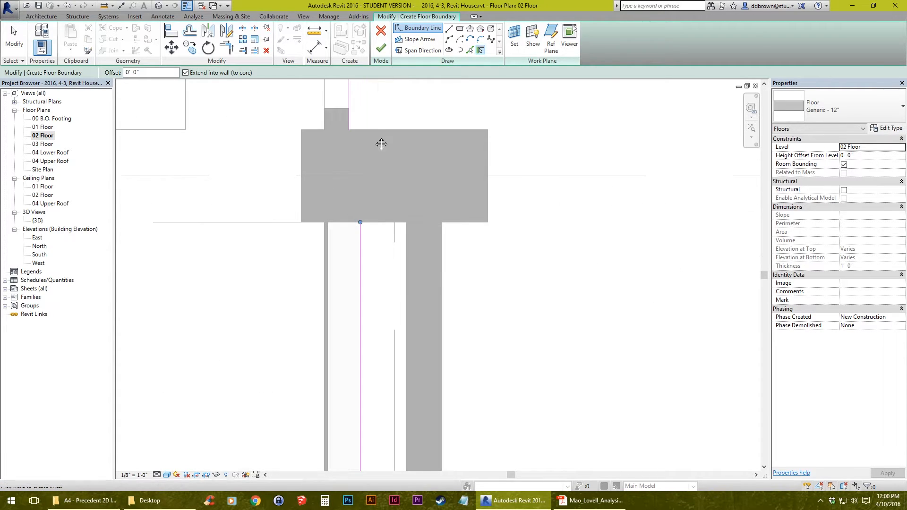
middle_click_drag(381, 144, 393, 218)
scroll(384, 178, "up", 1)
left_click(468, 51)
scroll(431, 193, "down", 8)
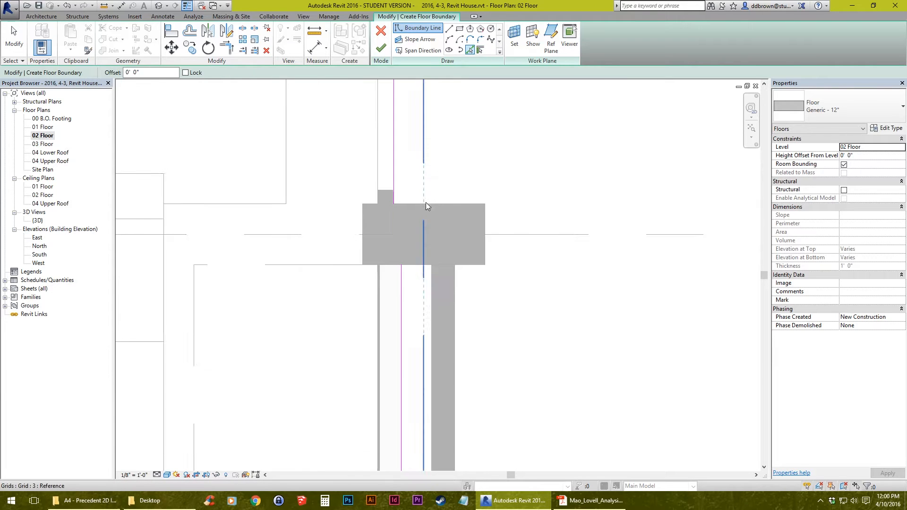
middle_click_drag(425, 142, 409, 324)
middle_click_drag(408, 109, 383, 280)
scroll(383, 279, "up", 5)
scroll(352, 162, "up", 5)
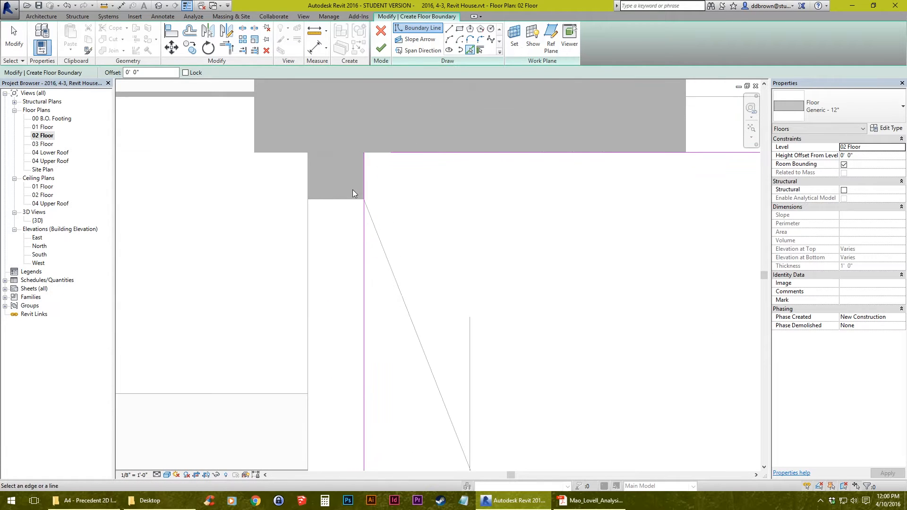
middle_click_drag(352, 194, 334, 263)
scroll(334, 263, "up", 2)
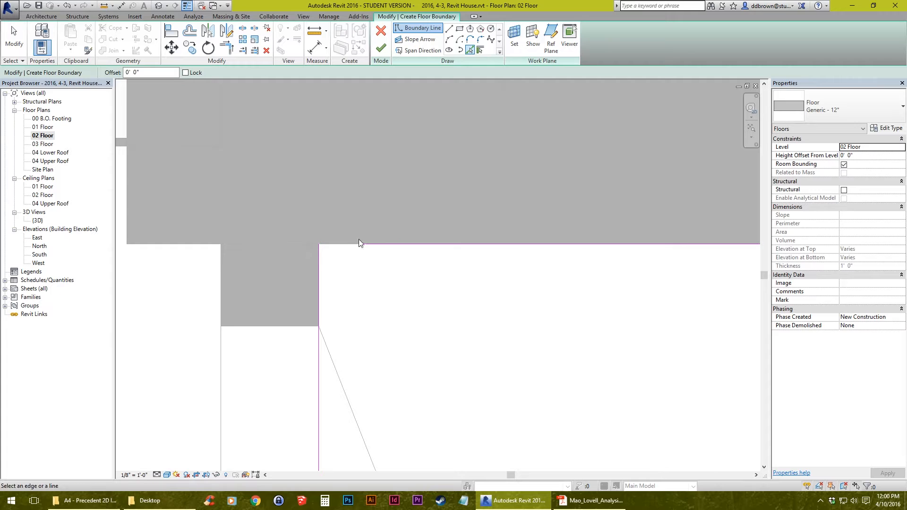
left_click(228, 48)
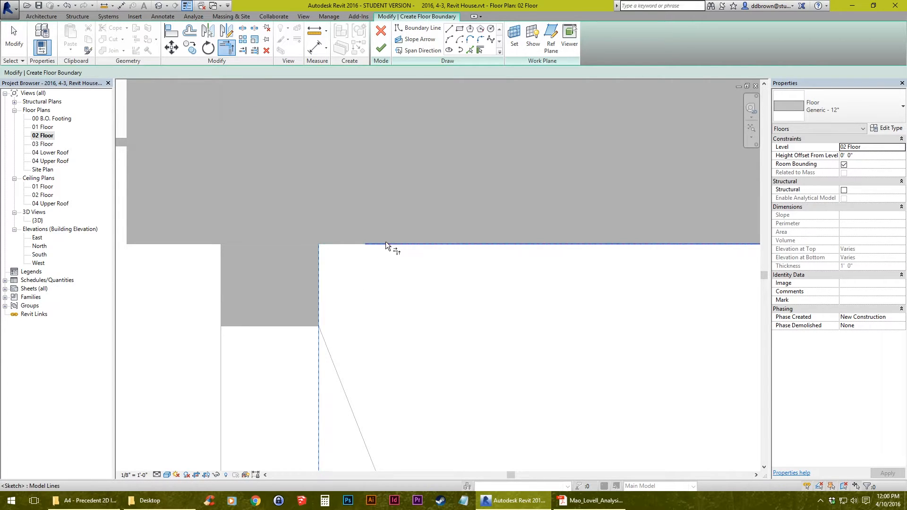
scroll(287, 291, "down", 3)
scroll(373, 175, "down", 2)
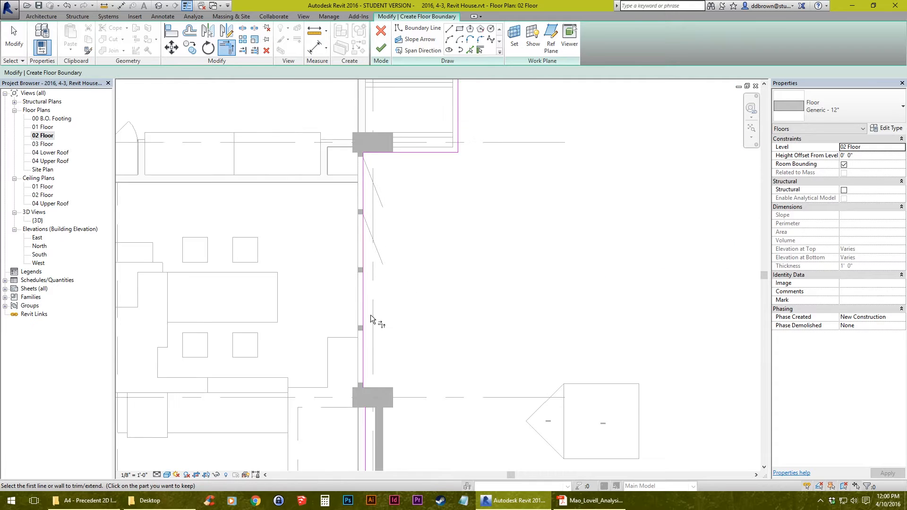
Pick the horizontal grid line through the third-row east column as a boundary line
middle_click_drag(372, 315, 442, 148)
scroll(451, 165, "up", 4)
scroll(417, 288, "up", 1)
middle_click_drag(398, 287, 398, 185)
scroll(353, 212, "up", 3)
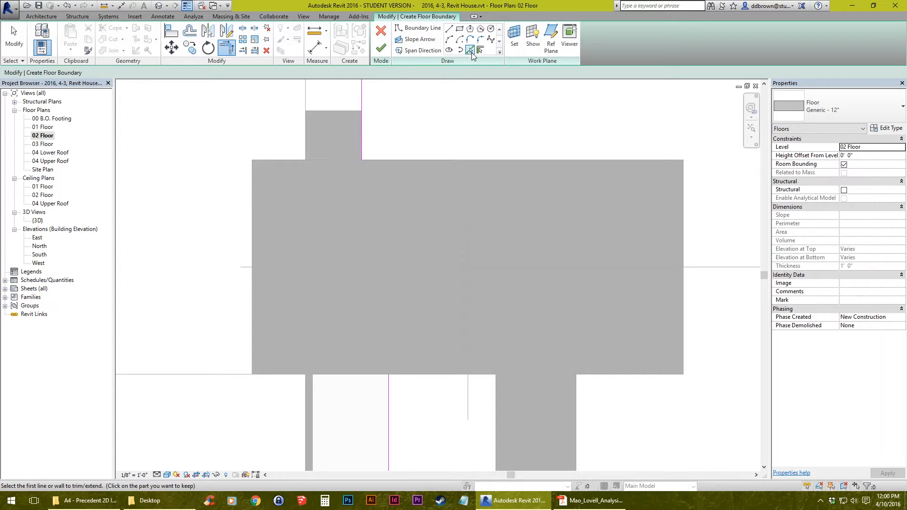
left_click(471, 52)
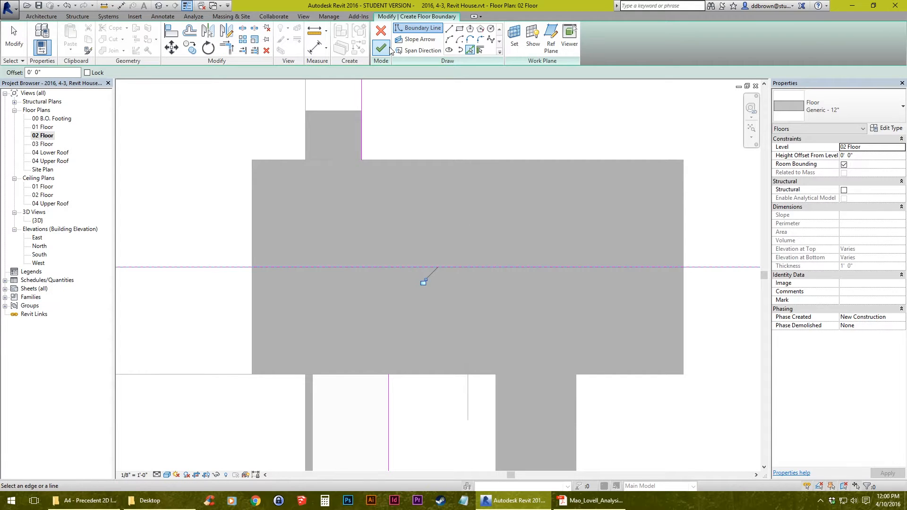
Trim the window-wall and fireplace-wall boundary lines to the grid-line segment, forming a small jog inside the third-row column
left_click(227, 49)
left_click(360, 139)
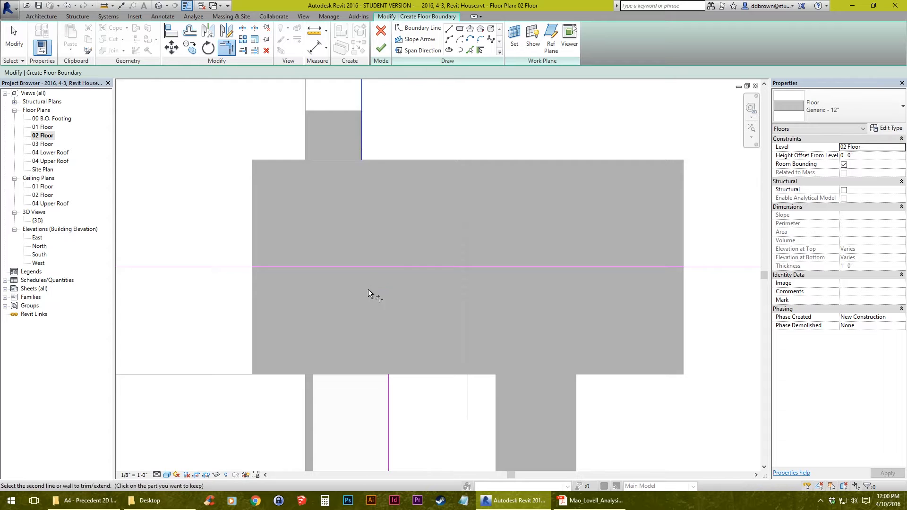
left_click(373, 268)
left_click(390, 386)
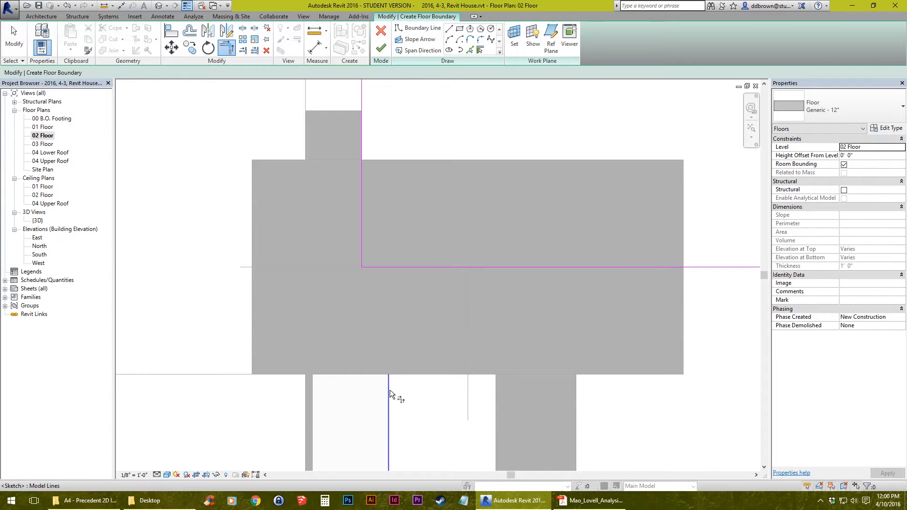
left_click(370, 266)
scroll(405, 268, "down", 4)
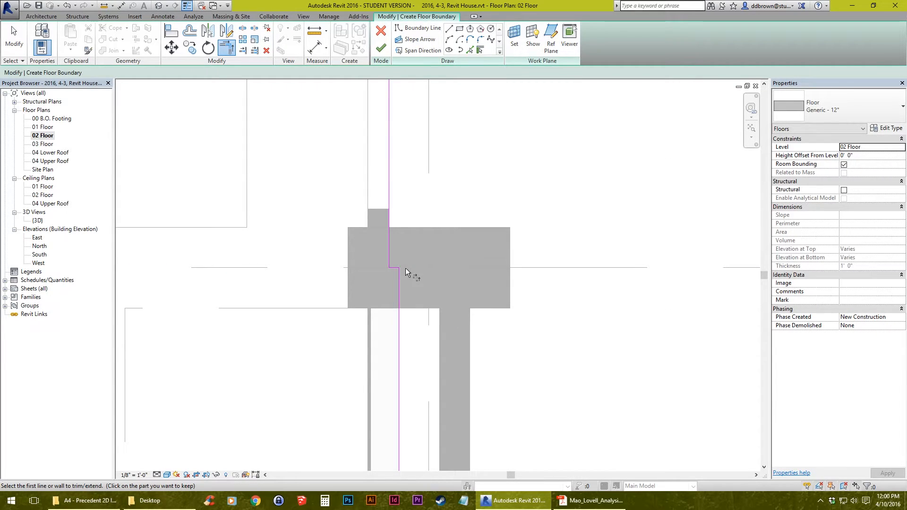
scroll(404, 267, "down", 2)
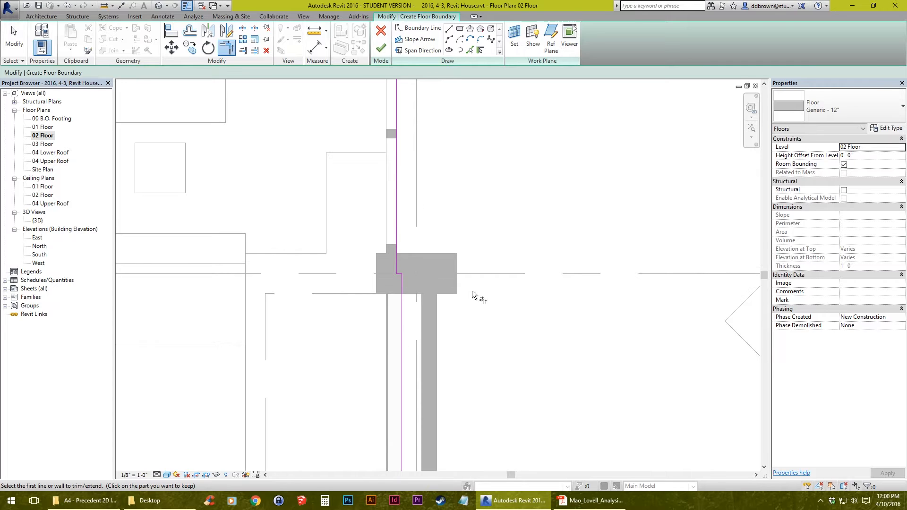
Draw a boundary line about 4' - 11" long from the east wall's south end to the balcony's outer northeast corner
scroll(415, 271, "down", 5)
middle_click_drag(427, 359, 411, 167)
middle_click_drag(416, 367, 405, 141)
scroll(396, 245, "up", 5)
scroll(398, 316, "down", 6)
scroll(403, 205, "up", 1)
middle_click_drag(412, 95, 362, 245)
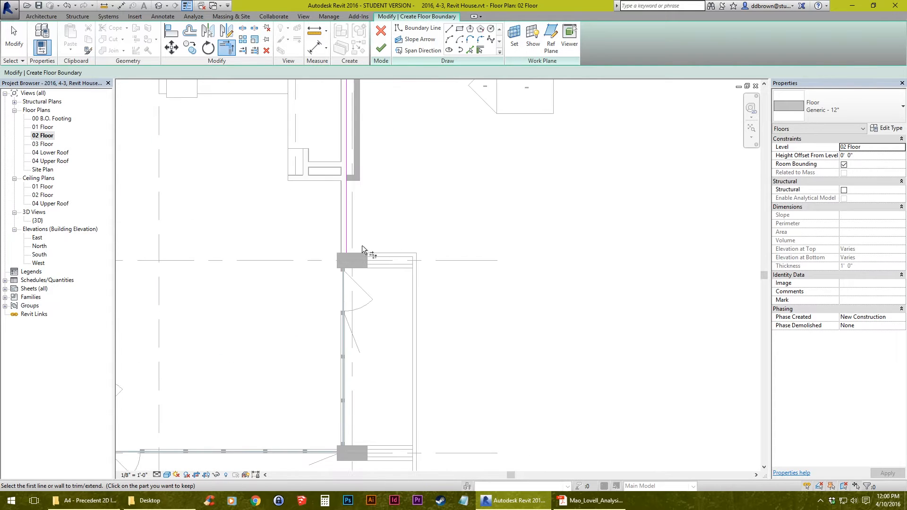
scroll(362, 245, "up", 4)
left_click(449, 31)
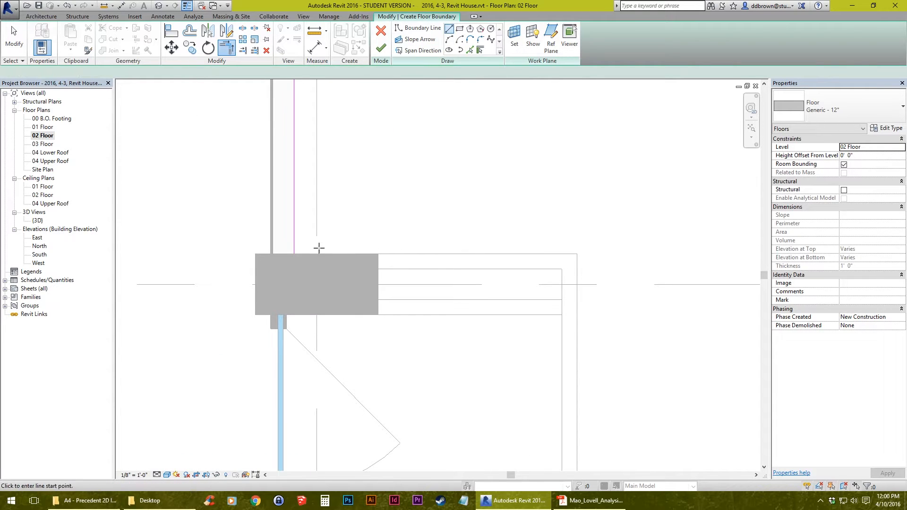
left_click(293, 254)
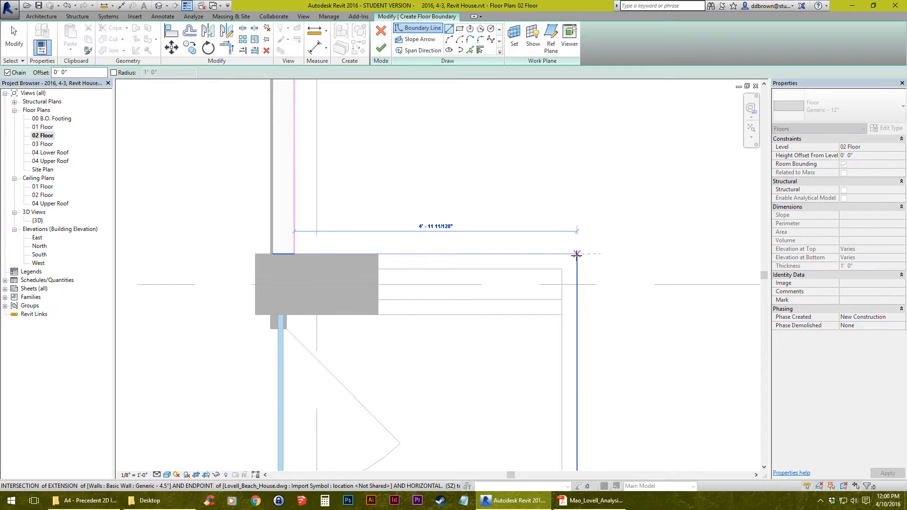
left_click(577, 254)
Continue the boundary down the balcony's east edge and along its south edge to the outer southwest corner
scroll(577, 293, "down", 6)
middle_click_drag(573, 375, 529, 189)
scroll(525, 245, "down", 2)
middle_click_drag(526, 402, 526, 307)
middle_click_drag(527, 355, 526, 277)
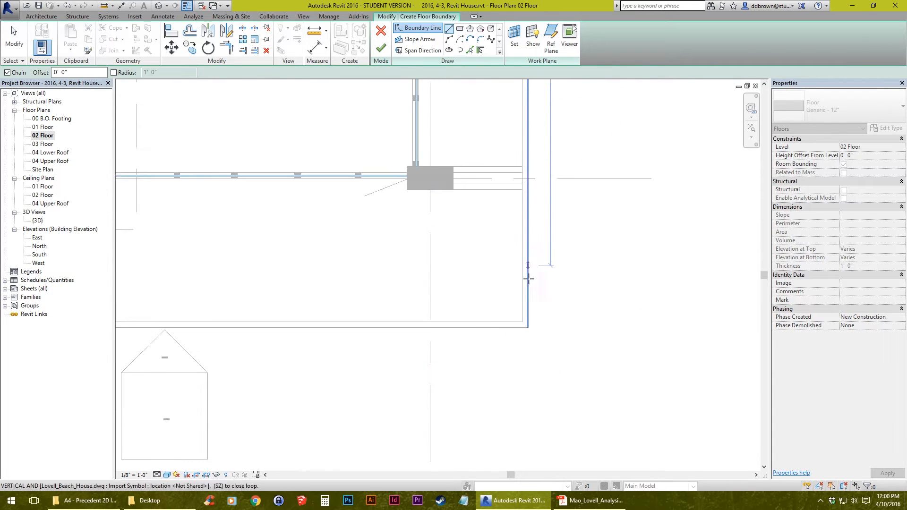
left_click(526, 324)
middle_click_drag(243, 324, 539, 326)
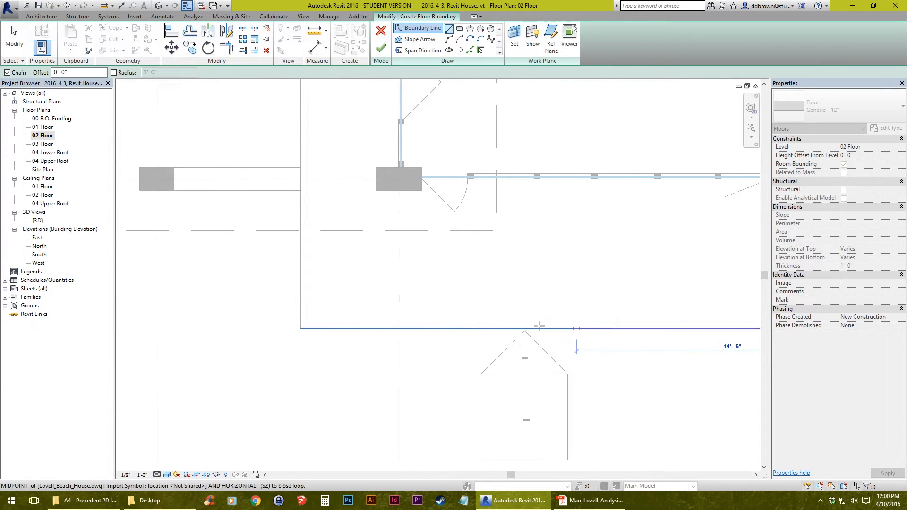
left_click(301, 328)
Run the boundary up the balcony's west edge to the foot of the west stair and end the line chain
scroll(302, 255, "down", 2)
middle_click_drag(305, 170, 313, 356)
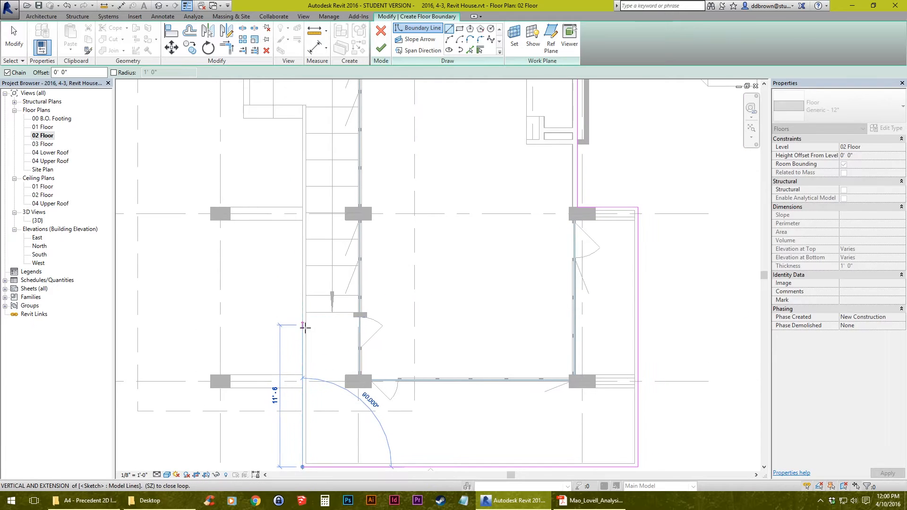
left_click(302, 313)
key("Escape")
Pick the west curtain wall beside the stair, between the fourth-row column and the small pier, as a boundary line
scroll(312, 264, "up", 1)
middle_click_drag(326, 220, 342, 285)
middle_click_drag(346, 324, 349, 229)
scroll(349, 230, "up", 1)
scroll(375, 265, "up", 1)
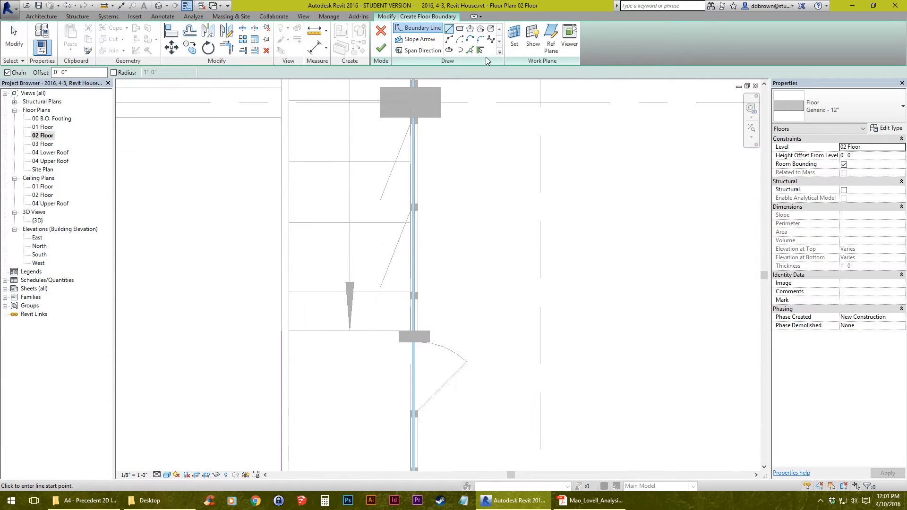
left_click(480, 50)
left_click(409, 161)
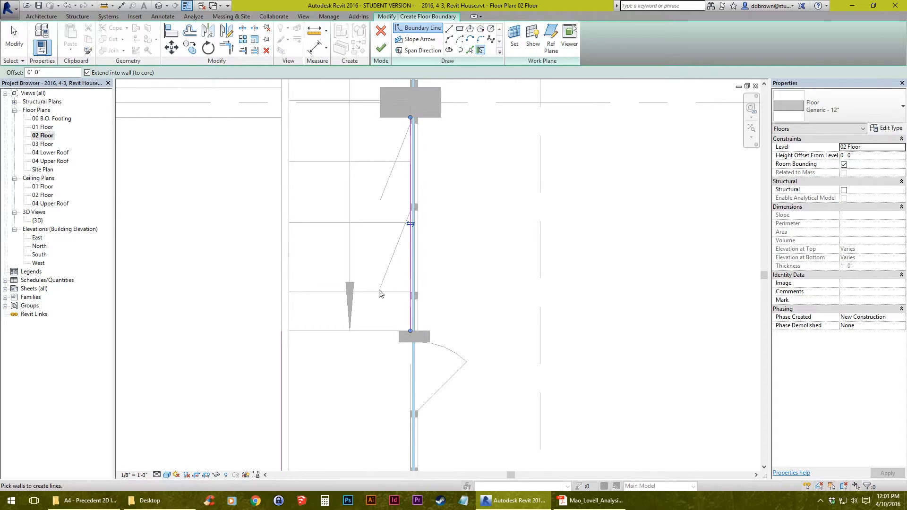
scroll(381, 294, "up", 2)
scroll(457, 184, "down", 1)
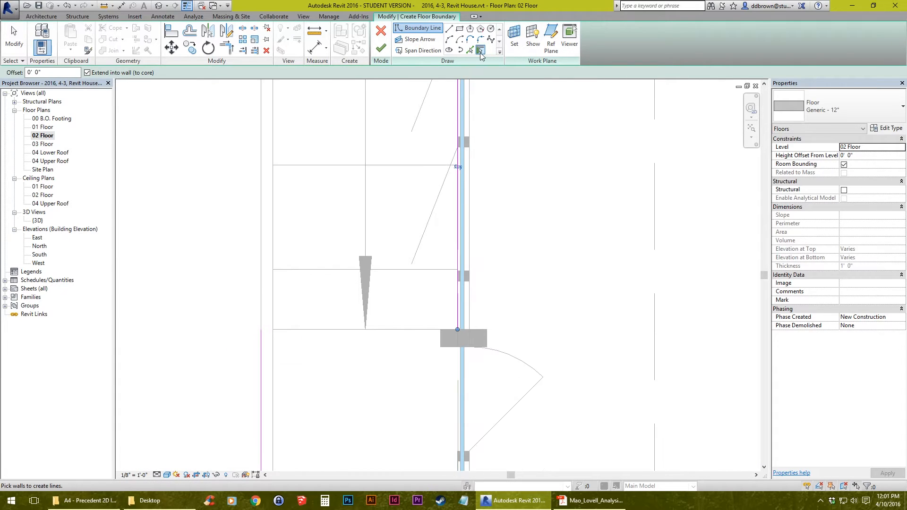
Pick the west stair's foot line as a boundary line and trim it to the balcony's west edge and the curtain wall line
left_click(470, 50)
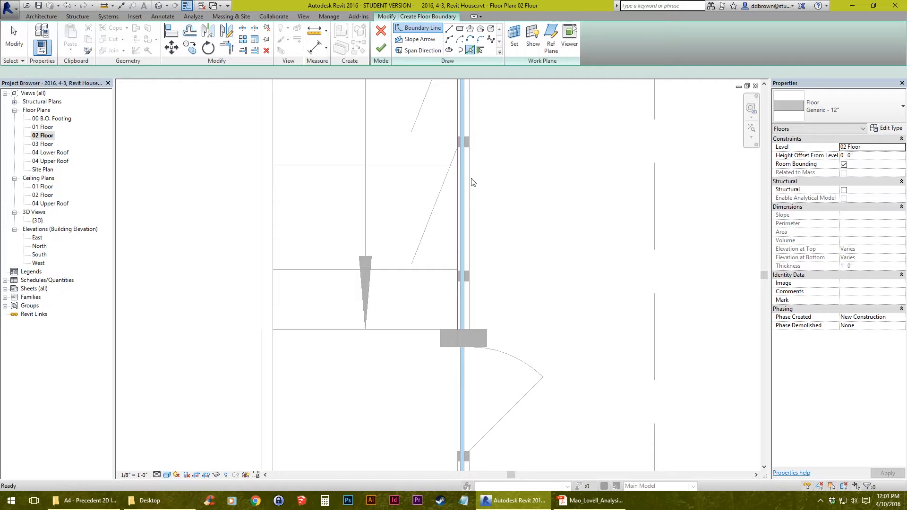
left_click(377, 330)
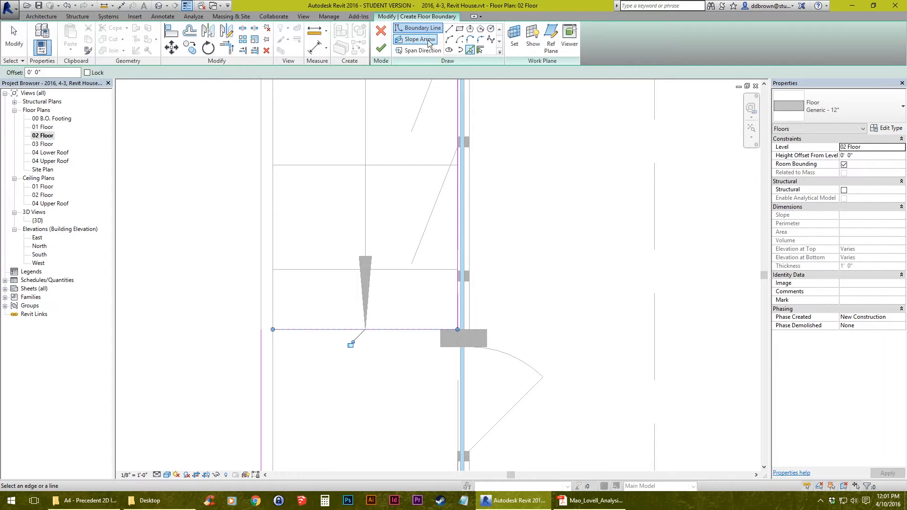
key("t")
key("r")
left_click(261, 353)
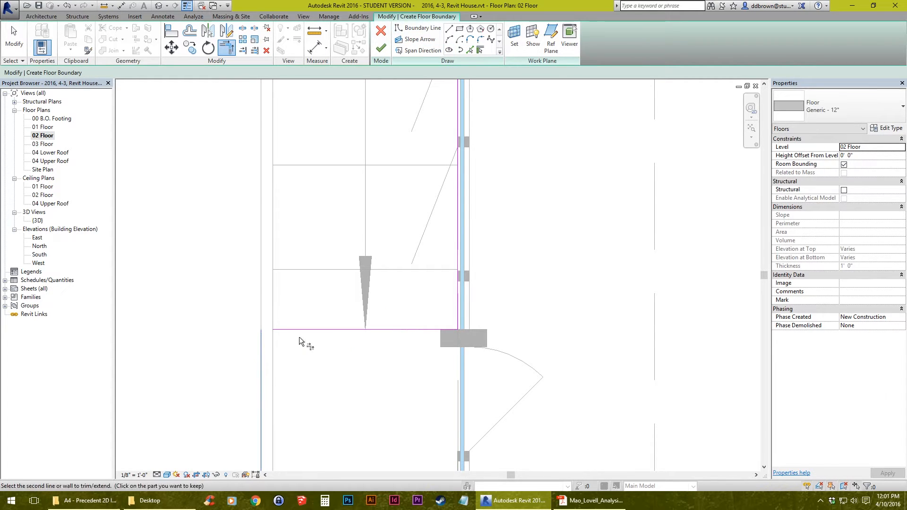
left_click(330, 331)
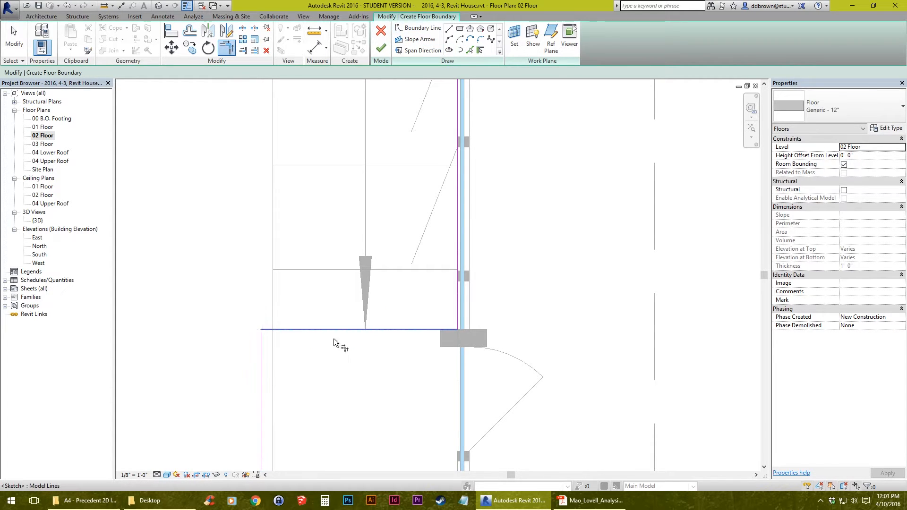
left_click(429, 329)
left_click(457, 310)
Delete the boundary line along the west curtain wall between the second-row and third-row columns
scroll(453, 304, "down", 2)
middle_click_drag(447, 142, 404, 294)
scroll(405, 294, "up", 2)
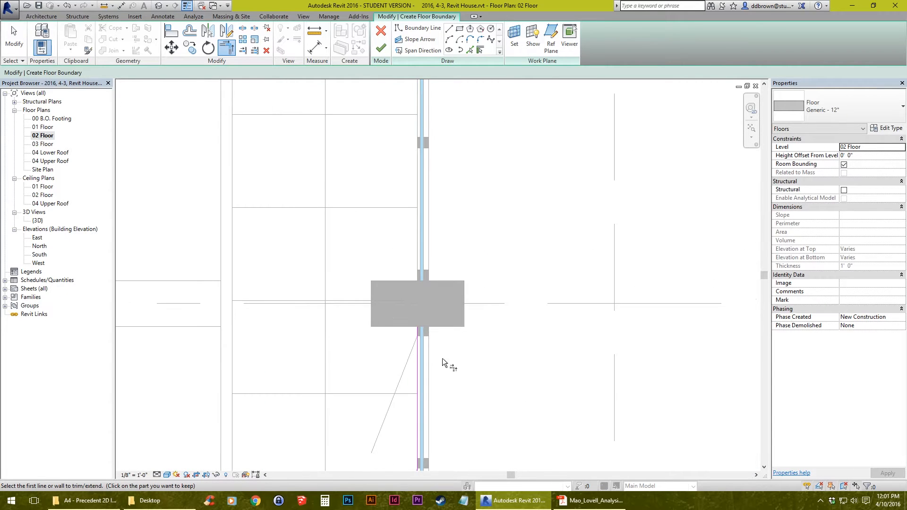
middle_click_drag(423, 359, 388, 373)
scroll(388, 372, "down", 2)
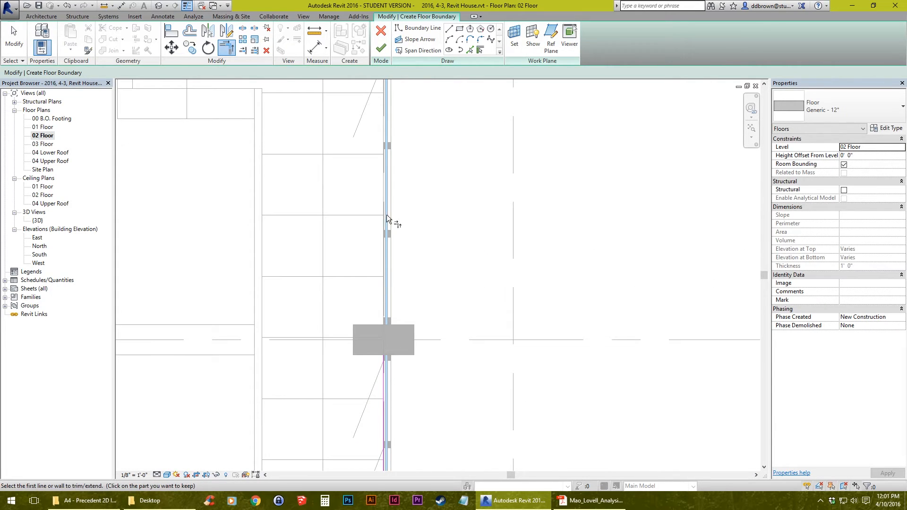
scroll(398, 337, "down", 2)
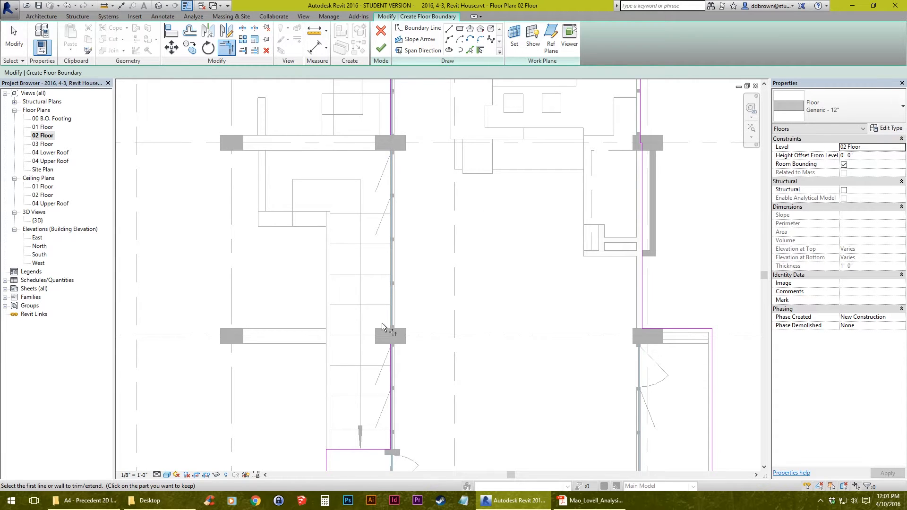
scroll(382, 324, "down", 3)
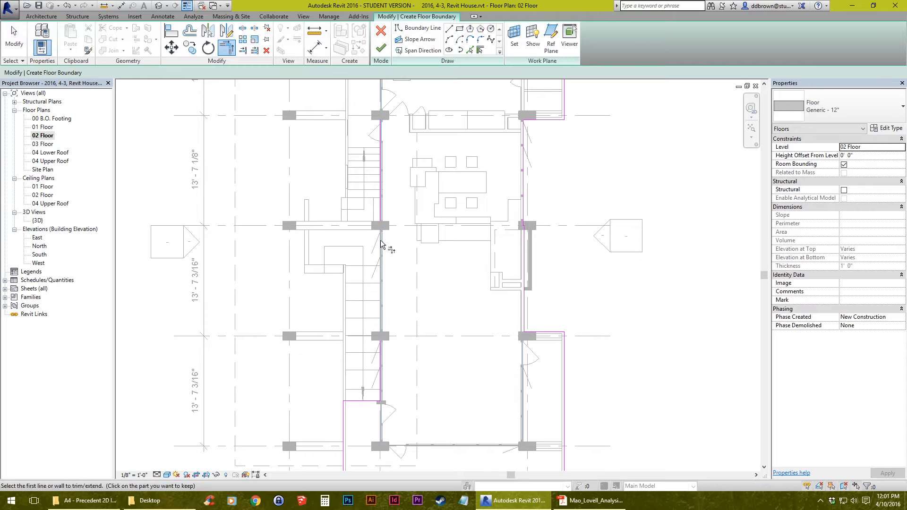
scroll(387, 185, "down", 1)
middle_click_drag(386, 185, 382, 259)
left_click(19, 43)
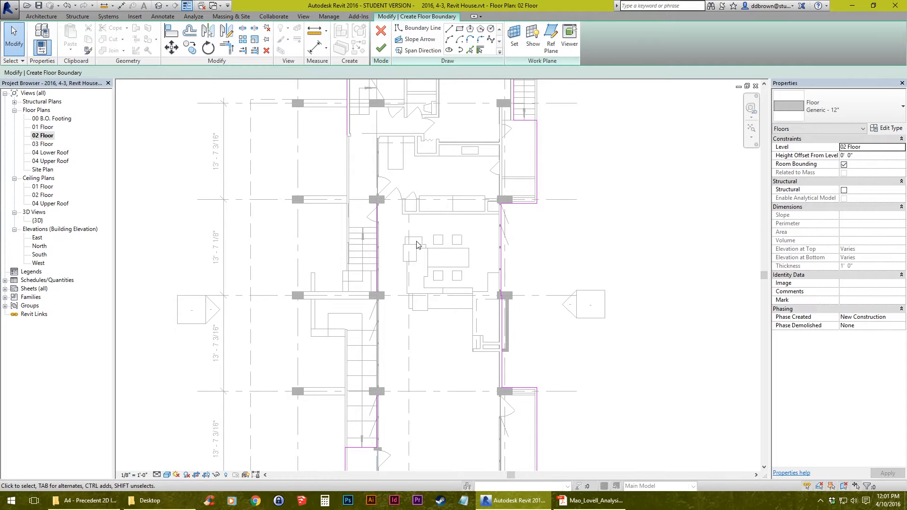
left_click_drag(416, 245, 351, 280)
key("Delete")
Pick the north end line of the upper west stair flight as a boundary line and trim it with the west exterior wall line
scroll(370, 215, "up", 8)
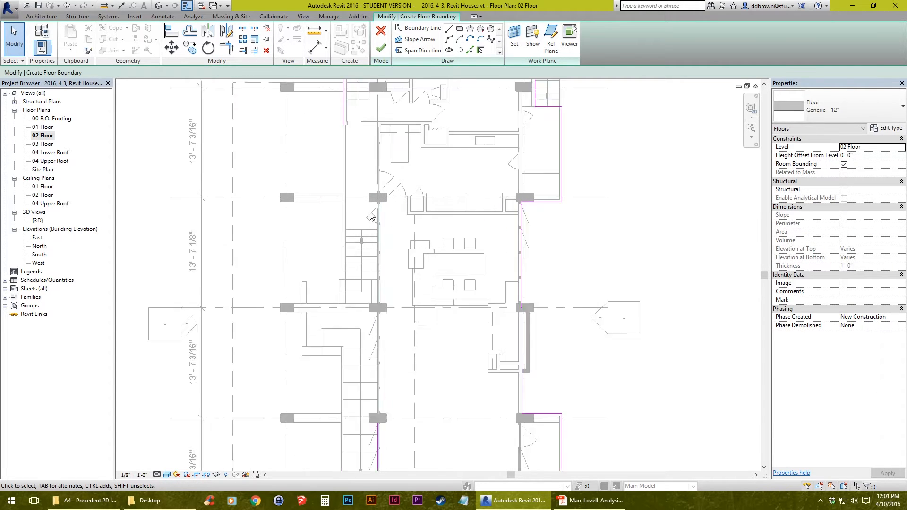
left_click(470, 50)
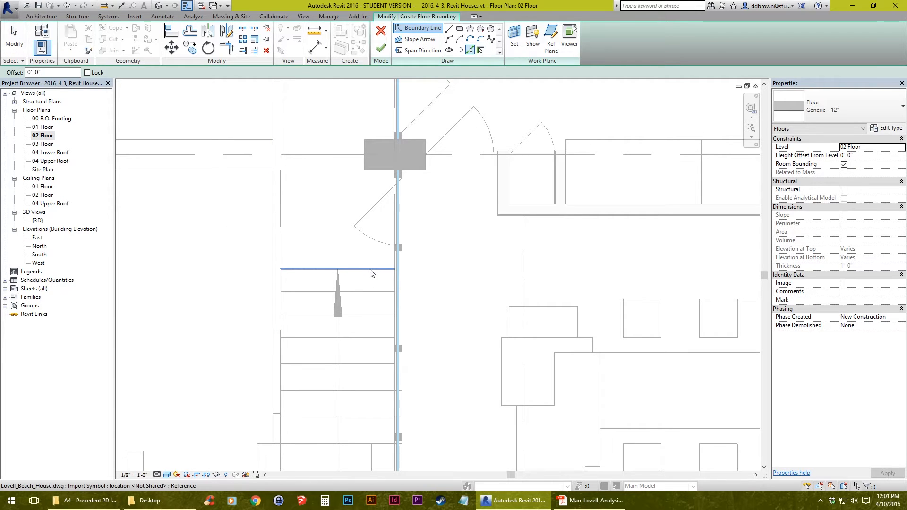
scroll(354, 226, "down", 3)
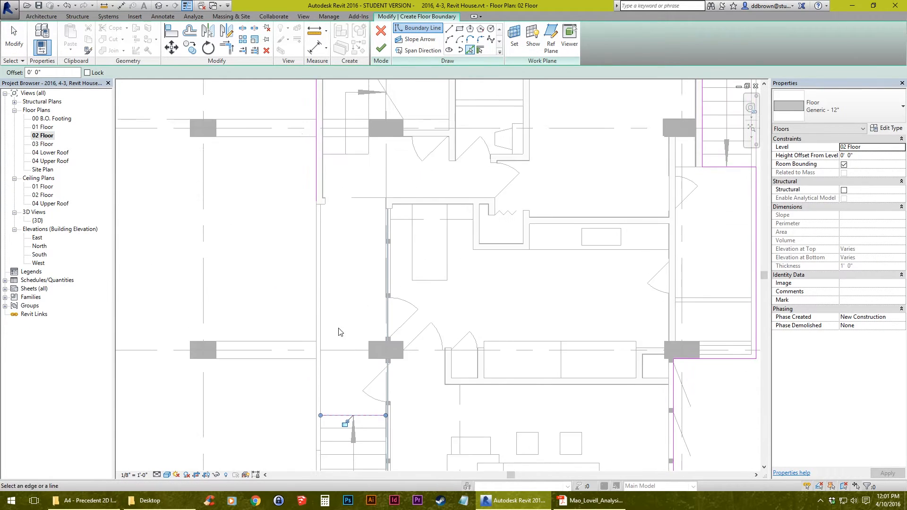
left_click(231, 49)
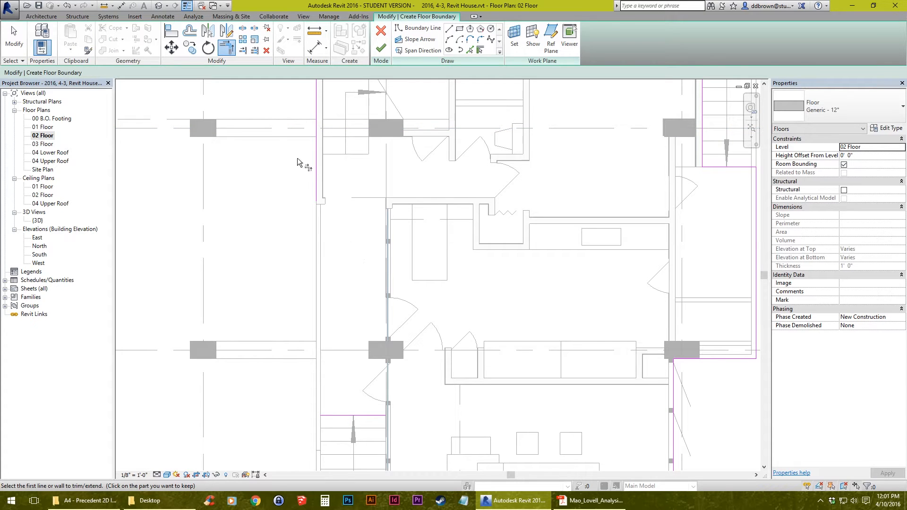
left_click(317, 195)
left_click(348, 416)
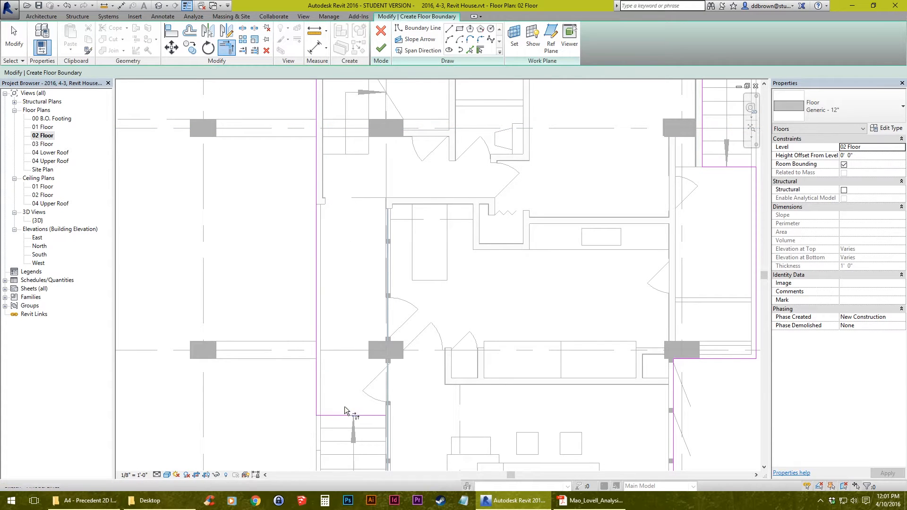
Trim the upper stair line and the west curtain wall line to a shared corner, closing the boundary's west side
middle_click_drag(375, 419, 373, 252)
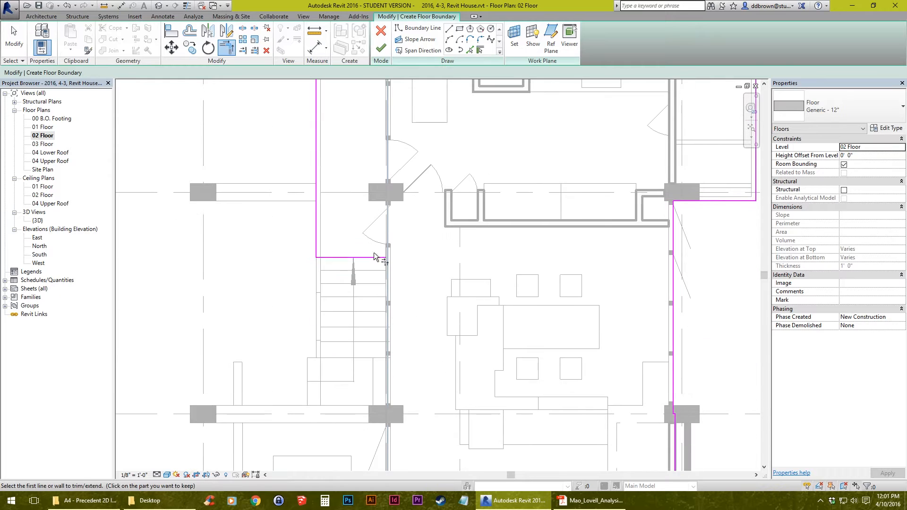
middle_click_drag(396, 346, 398, 203)
scroll(398, 321, "down", 4)
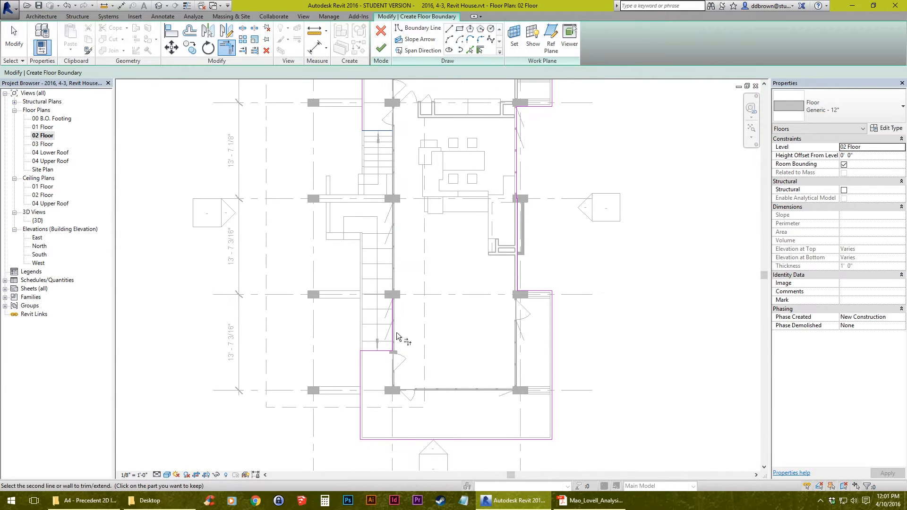
middle_click_drag(476, 261, 428, 370)
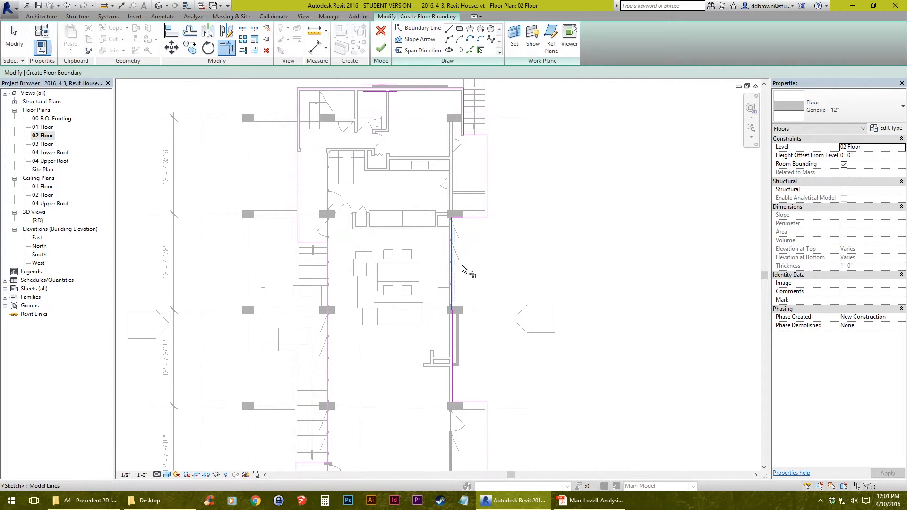
Finish the 02 Floor slab as type Generic - 12" and decline attaching the walls below to its bottom
middle_click_drag(426, 156, 423, 192)
scroll(414, 188, "up", 2)
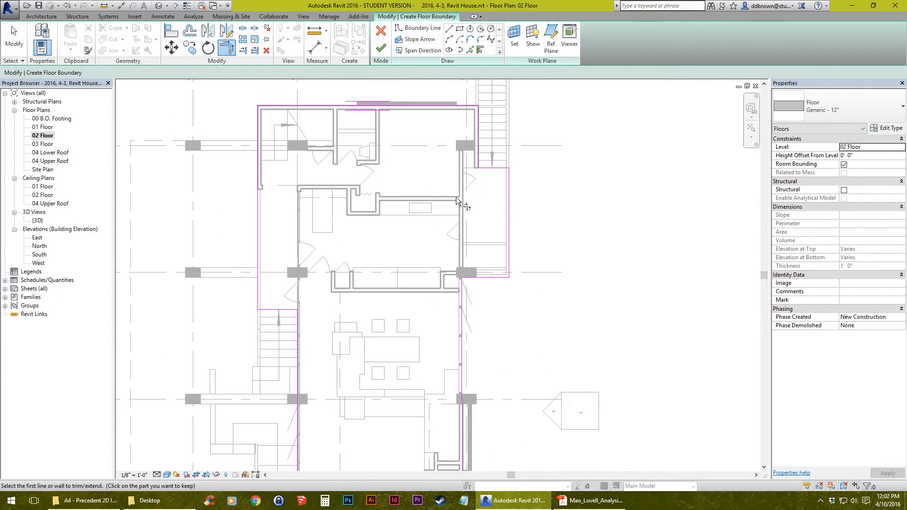
left_click(852, 109)
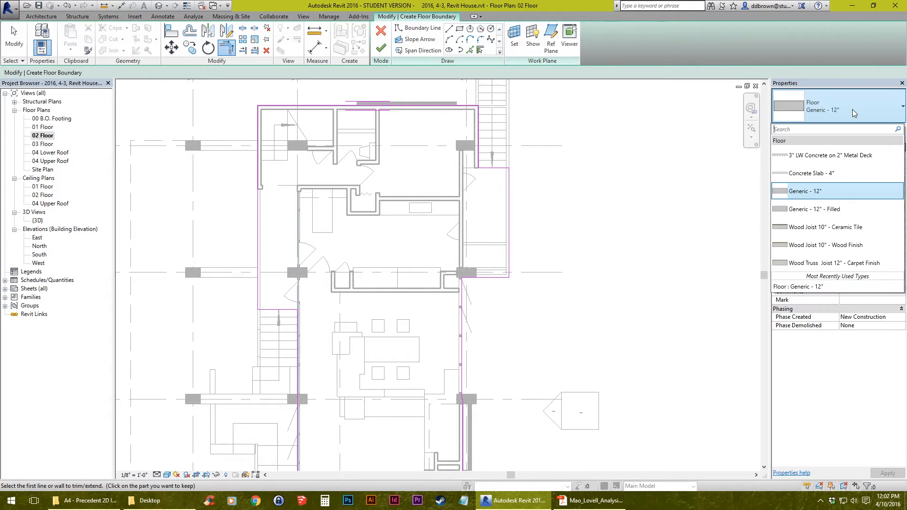
left_click(823, 190)
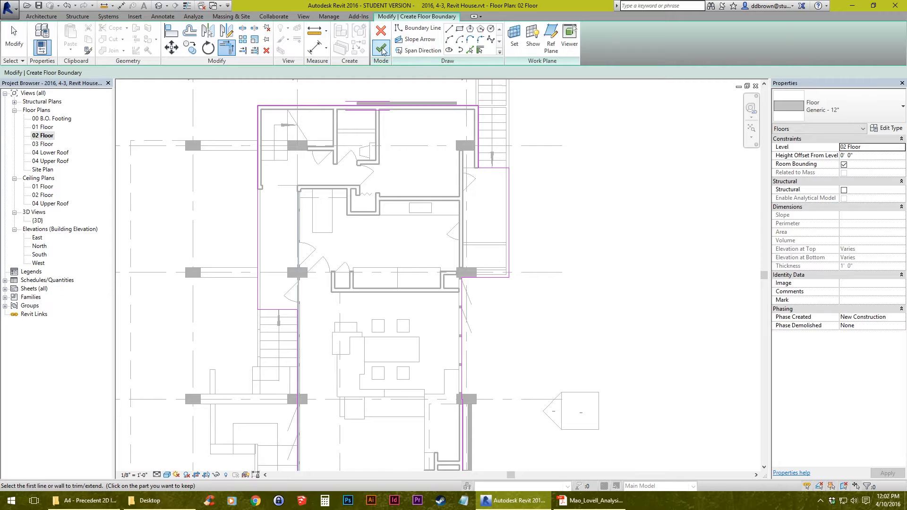
left_click(382, 48)
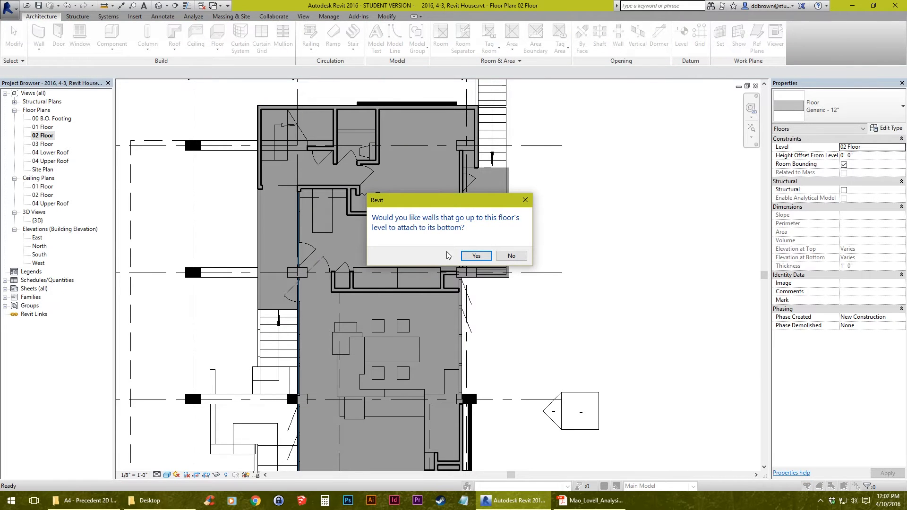
left_click_drag(468, 206, 457, 211)
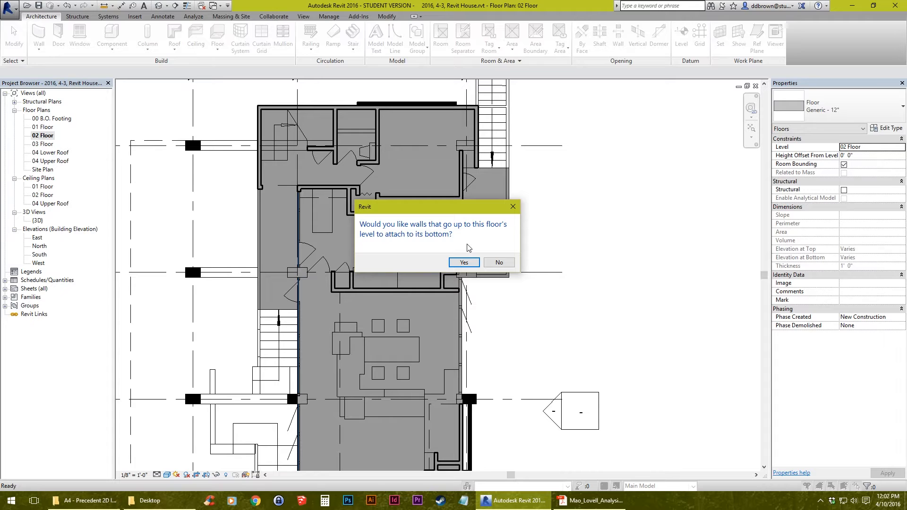
left_click(496, 263)
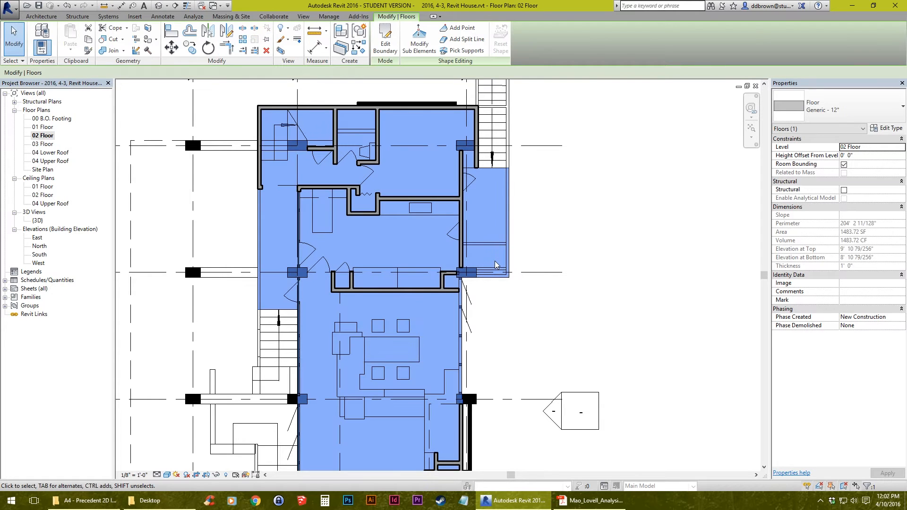
Deselect the slab, open the 03 Floor plan and start a new floor boundary there
left_click(506, 343)
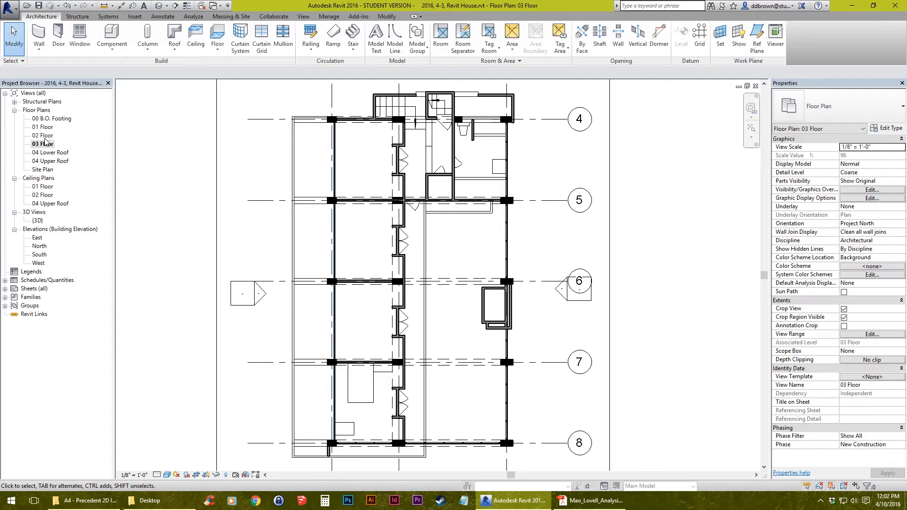
left_click(218, 37)
middle_click_drag(452, 338, 445, 259)
scroll(395, 339, "up", 3)
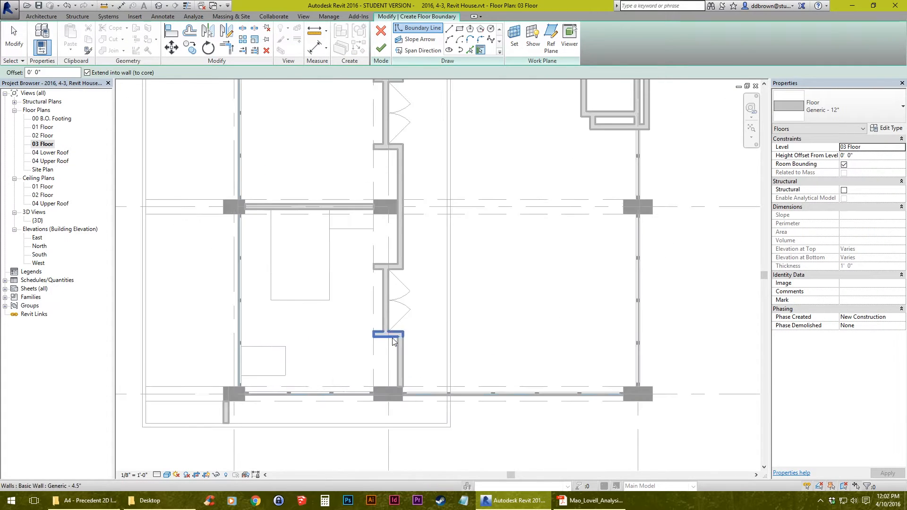
middle_click_drag(416, 176, 534, 177)
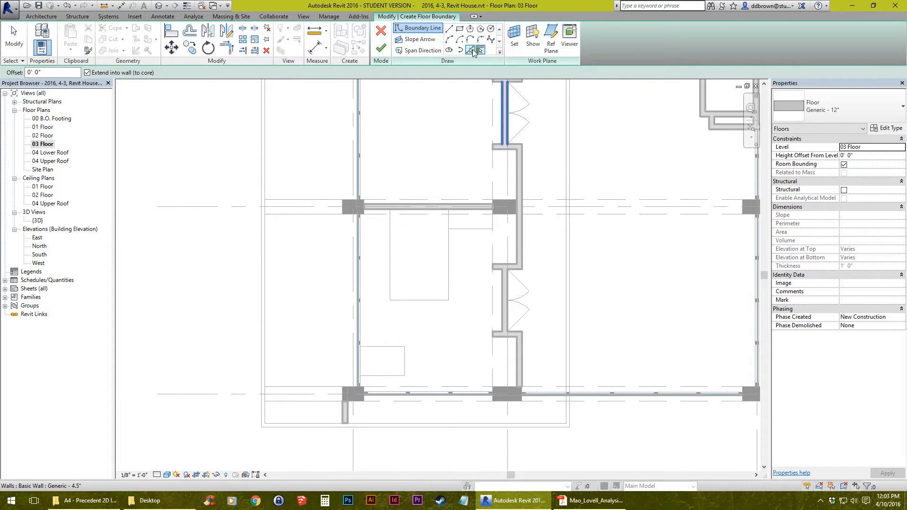
Pick the southwest balcony's outer east and south edges as boundary lines, with thin line display switched on
left_click(470, 50)
middle_click_drag(586, 404, 494, 282)
scroll(494, 281, "up", 3)
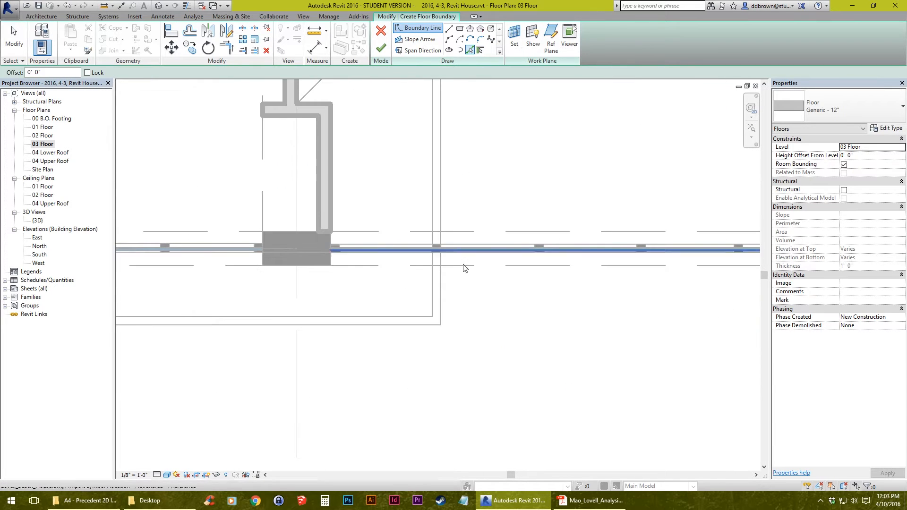
left_click(442, 282)
left_click(189, 7)
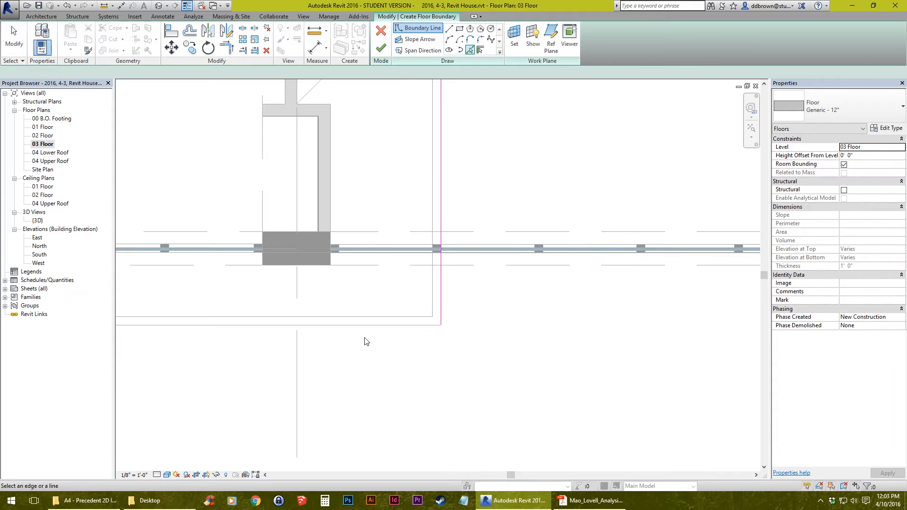
left_click(357, 327)
middle_click_drag(157, 327, 587, 332)
scroll(558, 332, "down", 2)
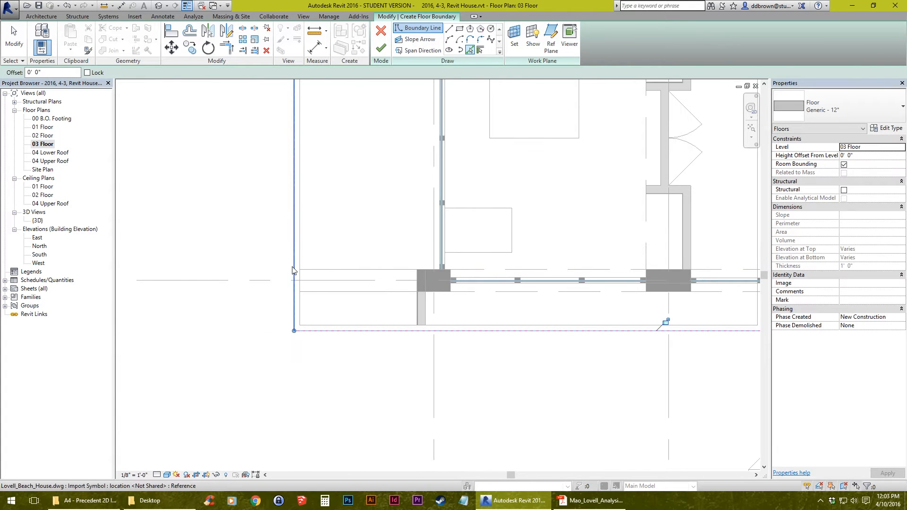
Pick the balcony's outer west edge and its north edge up to the northwest column as boundary lines
left_click(294, 268)
middle_click_drag(341, 144, 333, 430)
scroll(341, 313, "down", 2)
middle_click_drag(326, 162, 332, 446)
scroll(337, 305, "up", 3)
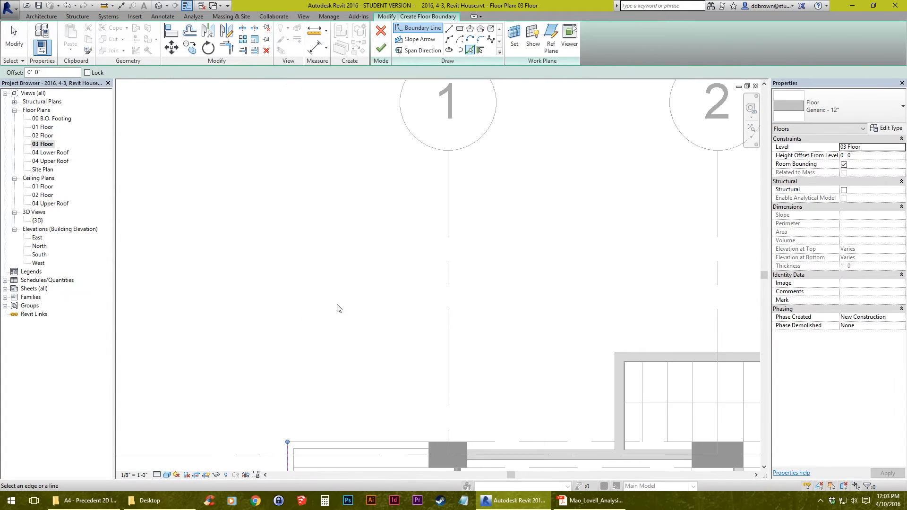
middle_click_drag(357, 396, 344, 263)
left_click(352, 316)
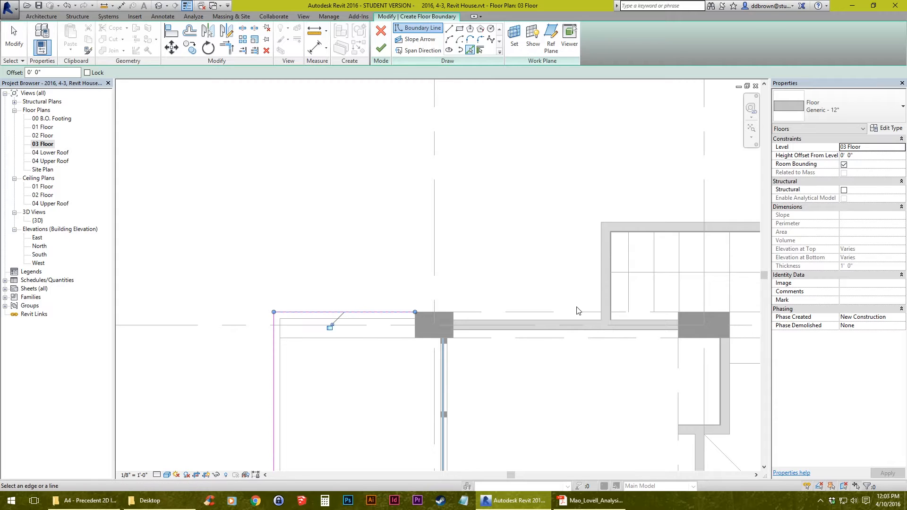
Pick the stair enclosure's west wall, the adjoining north wall and the northwest column's east edge as boundary lines
middle_click_drag(576, 307, 500, 299)
left_click(480, 49)
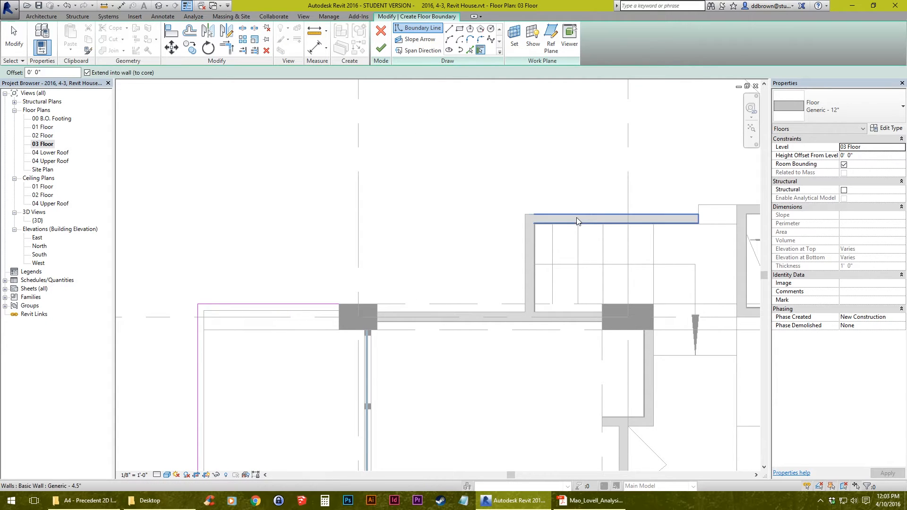
left_click(531, 242)
left_click(489, 310)
scroll(387, 311, "up", 5)
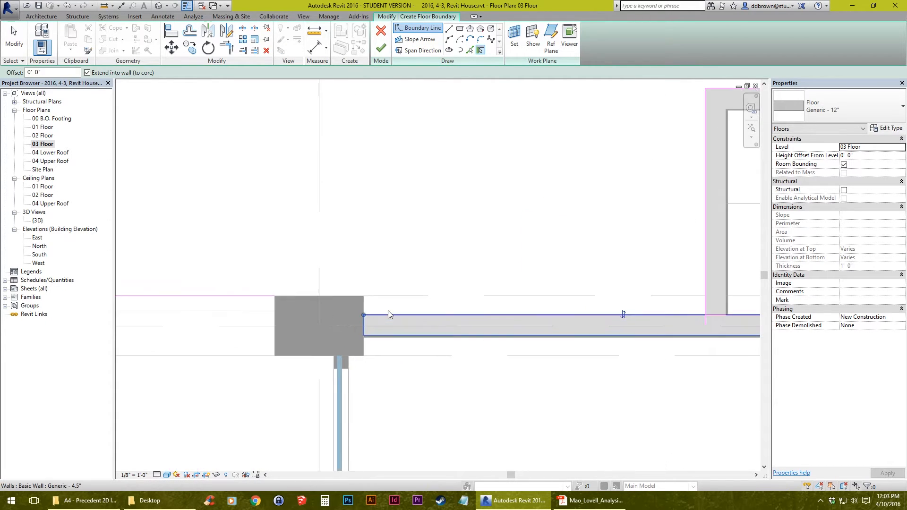
left_click(469, 50)
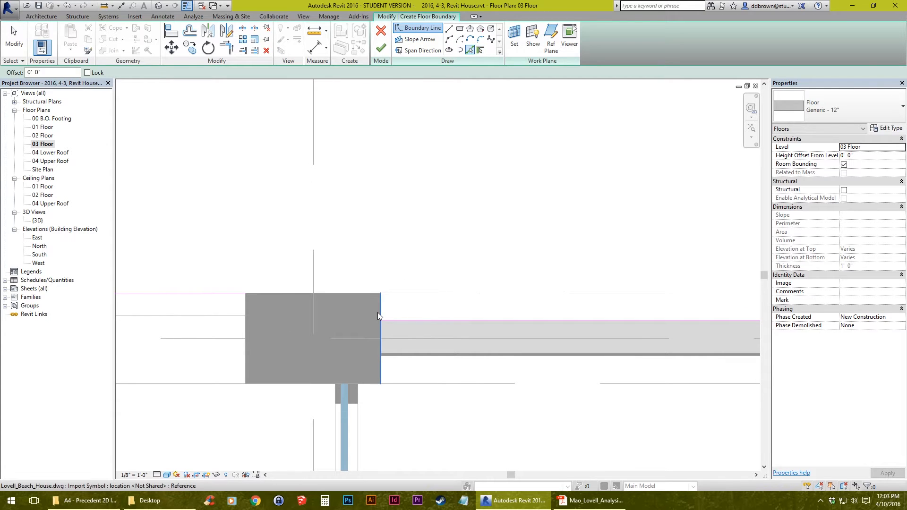
key("Escape")
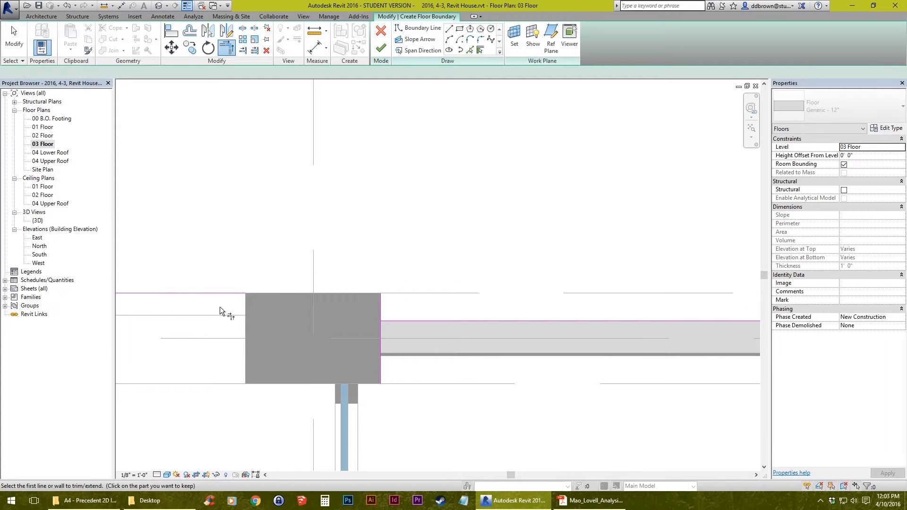
Trim the north wall boundary line into corners with the northwest column's east edge and the stair enclosure's west wall line
left_click(398, 321)
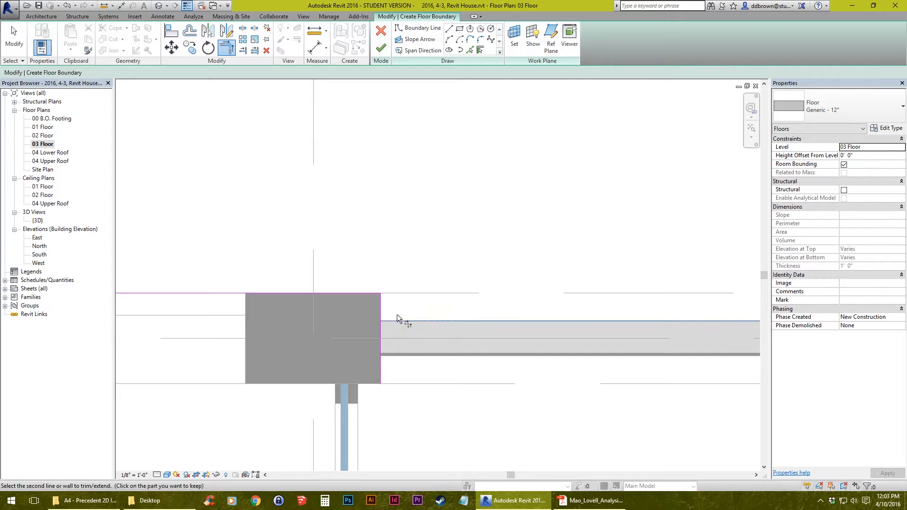
left_click(381, 309)
scroll(381, 310, "down", 2)
mouse_move(599, 341)
middle_mouse_down()
mouse_move(600, 352)
mouse_move(294, 344)
middle_mouse_up()
scroll(307, 337, "down", 2)
scroll(310, 337, "up", 4)
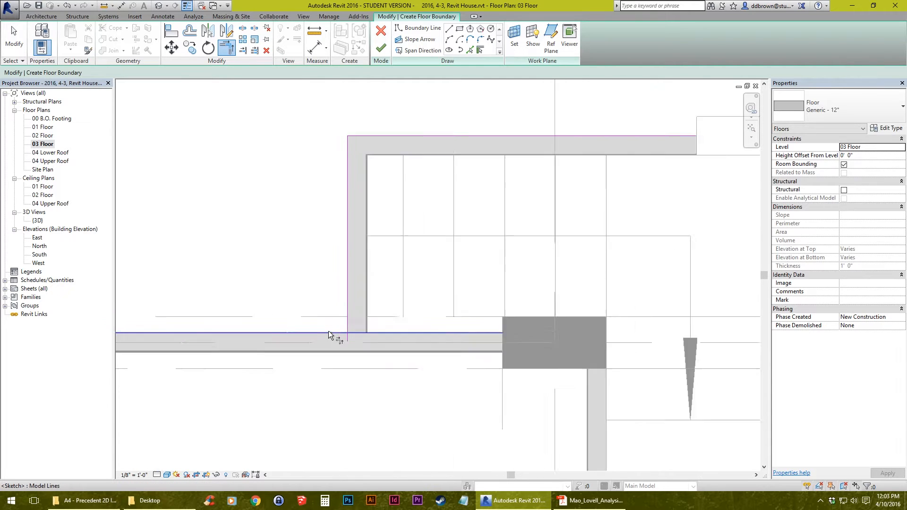
left_click(346, 334)
left_click(371, 326)
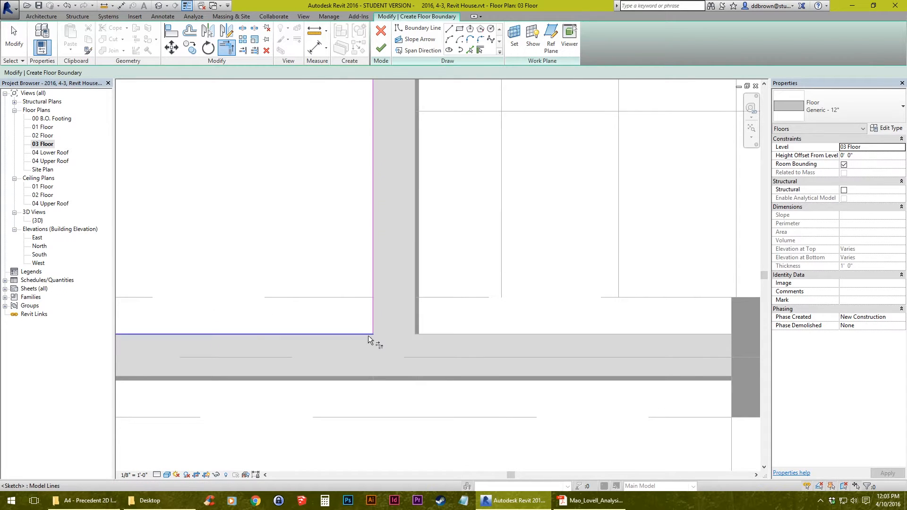
Pick the outer face of the northeast enclosure's east wall as a boundary line
scroll(407, 318, "down", 3)
scroll(313, 320, "down", 2)
scroll(308, 317, "down", 2)
middle_click_drag(499, 245, 440, 294)
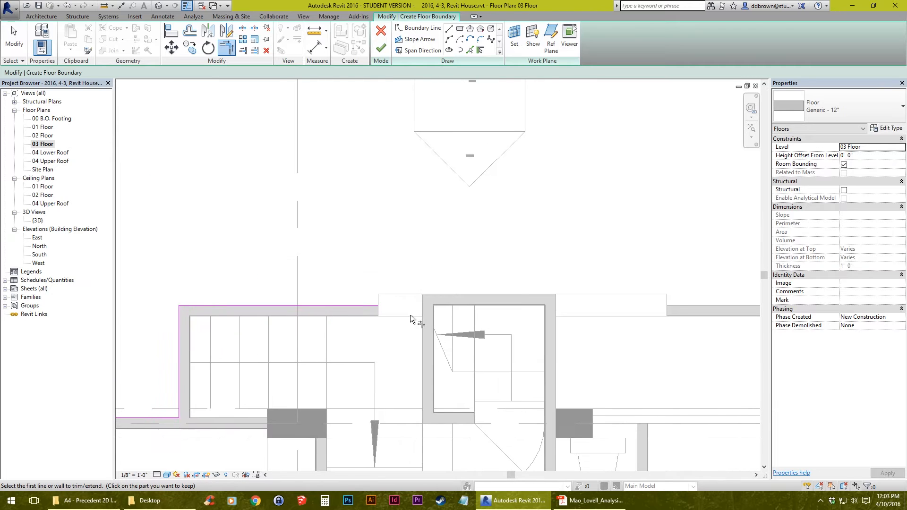
middle_click_drag(444, 369, 460, 247)
scroll(460, 248, "up", 1)
scroll(390, 198, "down", 1)
middle_click_drag(388, 206, 340, 276)
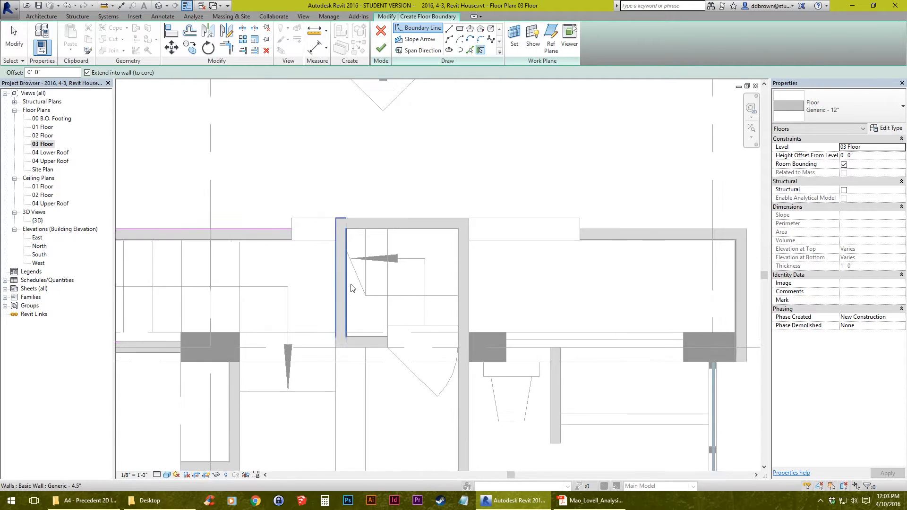
scroll(351, 285, "down", 1)
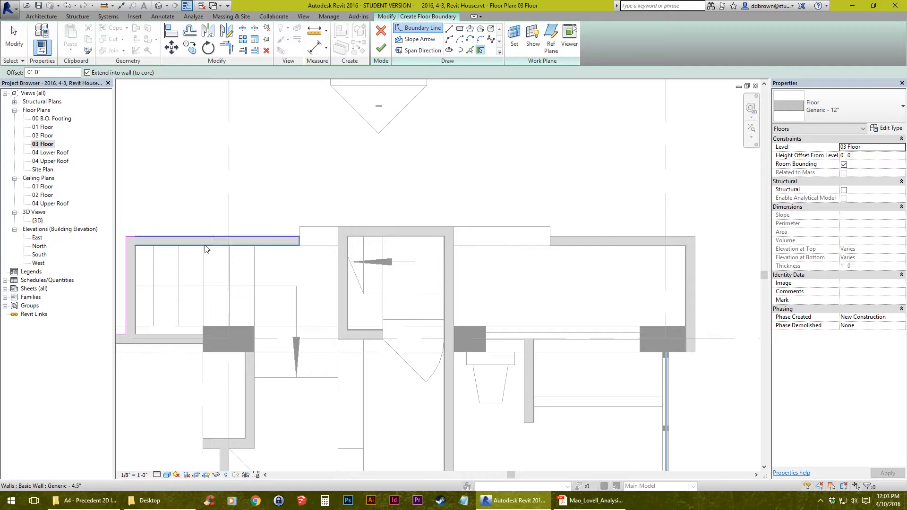
left_click(695, 295)
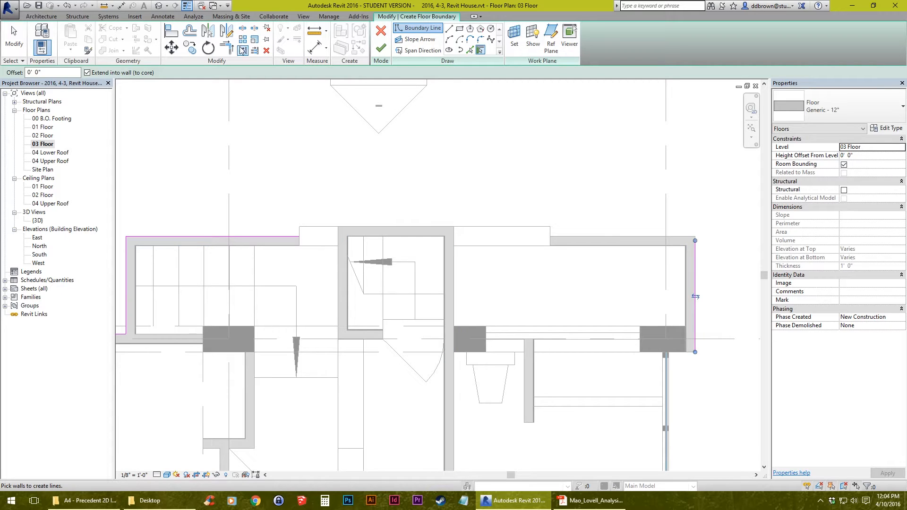
Join the northeast enclosure's east boundary line and the stair enclosure's north boundary line into a corner with Trim/Extend
key("t")
key("r")
left_click(695, 274)
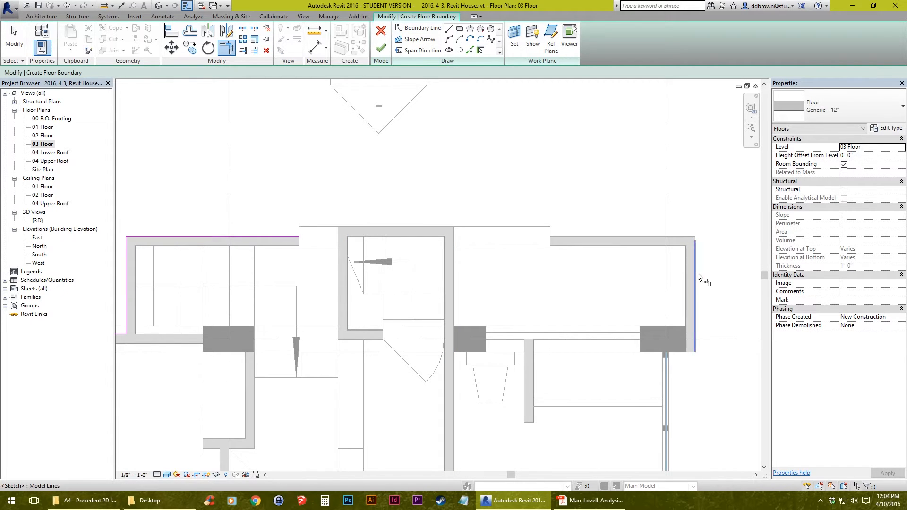
left_click(271, 238)
Pick the east curtain wall's outer face and the northeast column's south edge as boundary lines
scroll(478, 288, "down", 3)
middle_click_drag(487, 298, 317, 191)
scroll(405, 236, "up", 8)
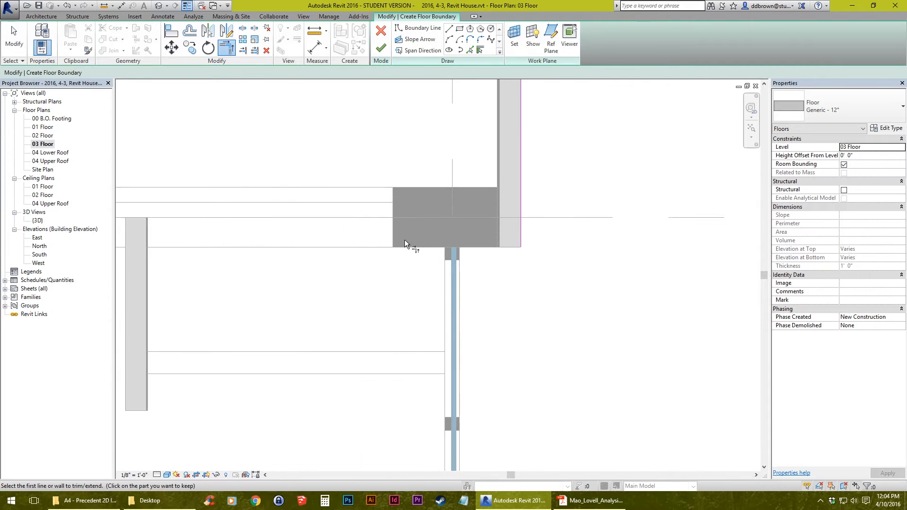
left_click(480, 50)
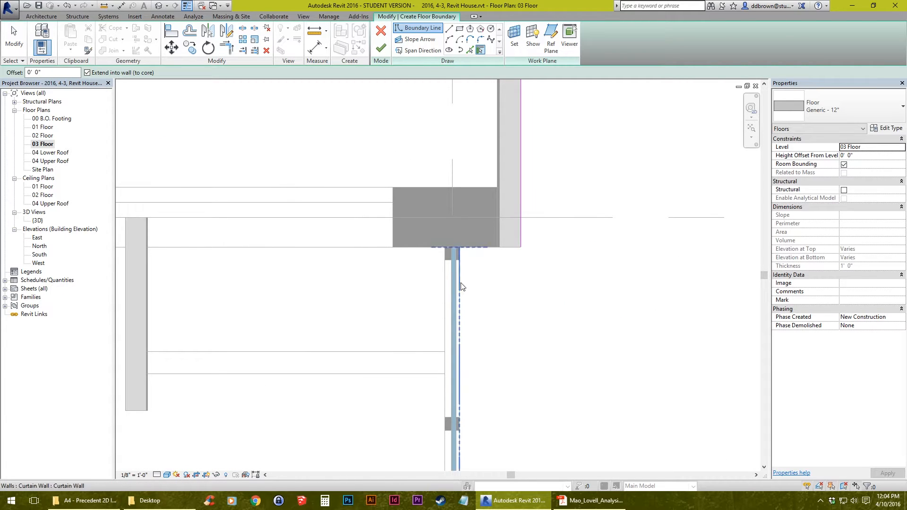
left_click(470, 50)
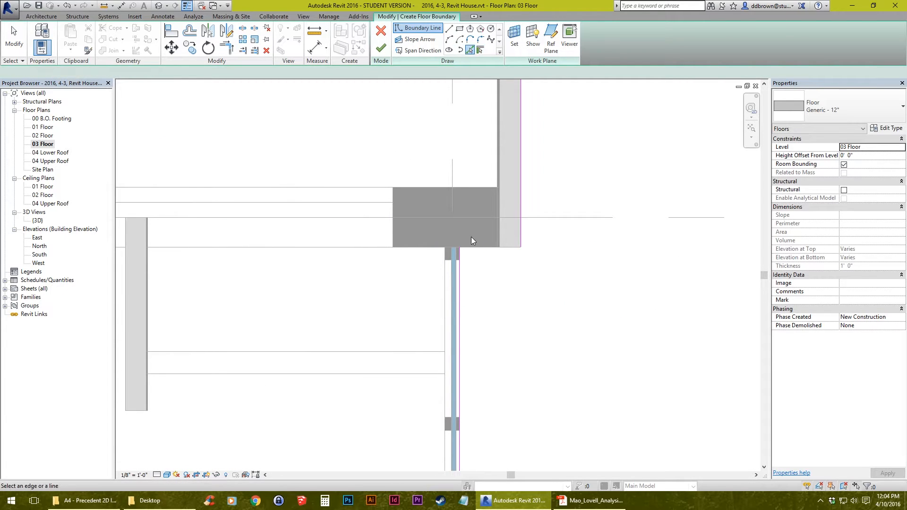
left_click(481, 247)
Extend the northeast column's south-edge line to a corner with the east wall's boundary line
scroll(499, 227, "up", 3)
scroll(499, 241, "up", 2)
key("t")
key("r")
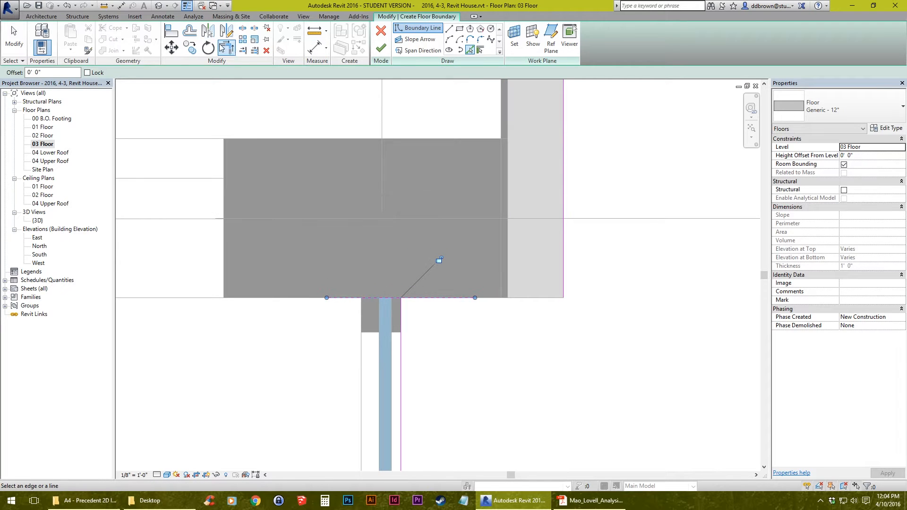
left_click(455, 299)
left_click(562, 271)
Pick the south curtain wall along grid 8, between grids 2 and 3, as a boundary line
scroll(469, 179, "down", 10)
middle_click_drag(473, 314, 440, 146)
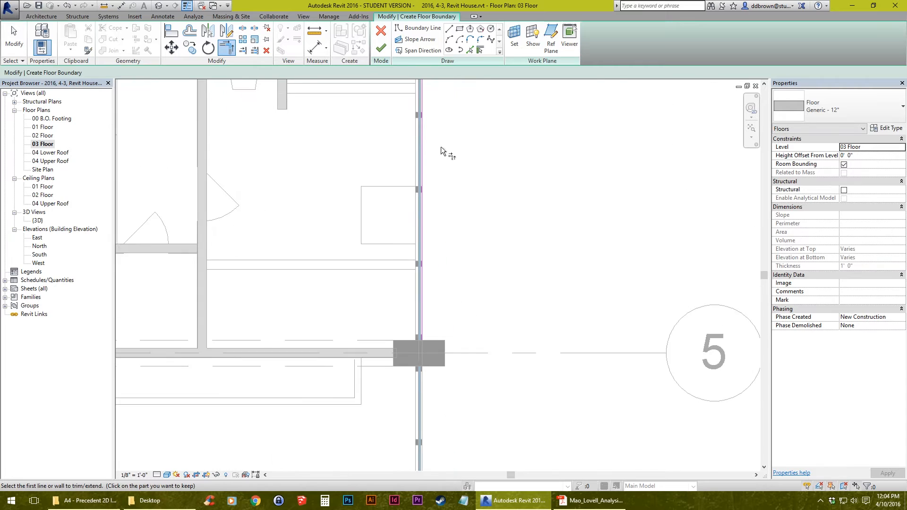
scroll(441, 150, "down", 2)
middle_click_drag(431, 290, 433, 204)
middle_click_drag(435, 339, 434, 206)
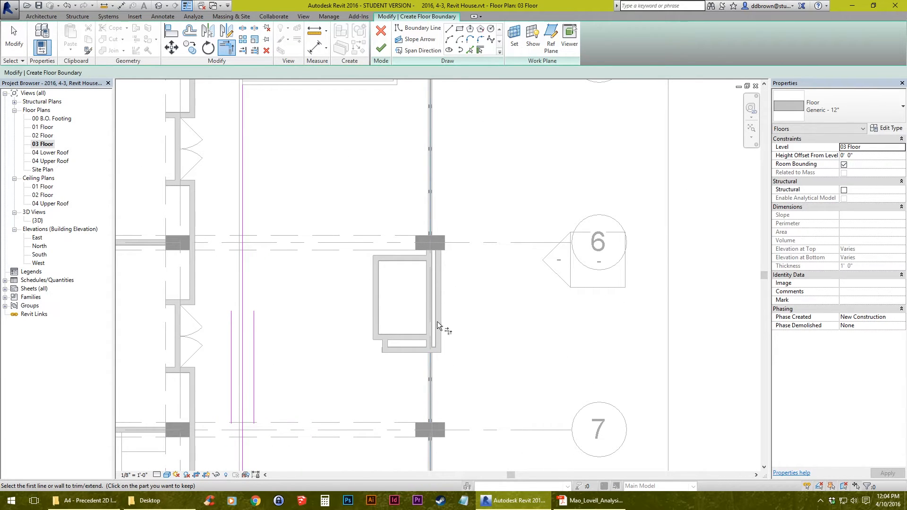
middle_click_drag(442, 375, 472, 183)
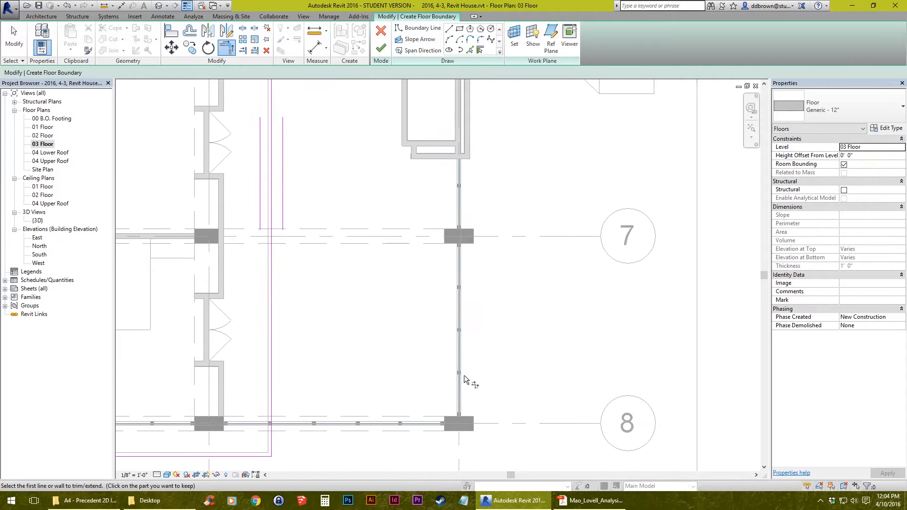
scroll(462, 399, "down", 3)
scroll(444, 421, "up", 4)
left_click(480, 50)
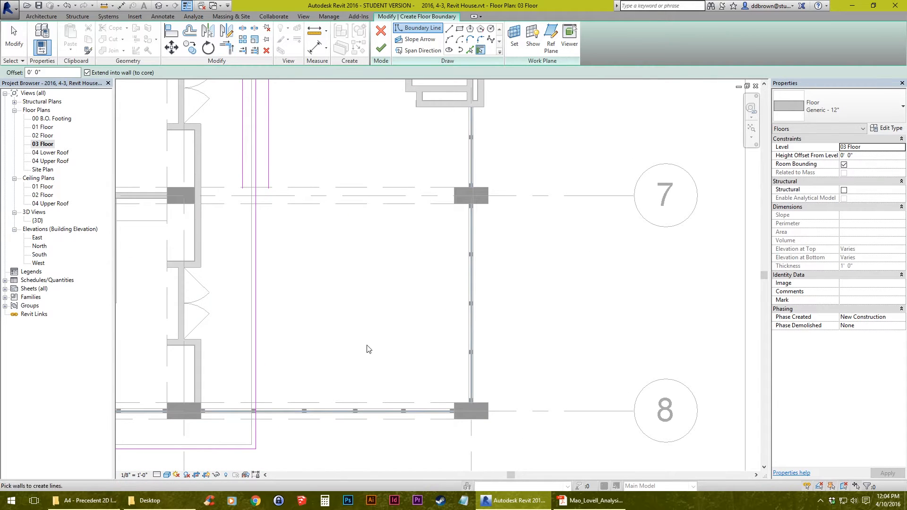
scroll(367, 348, "up", 2)
left_click(377, 314)
scroll(377, 315, "down", 1)
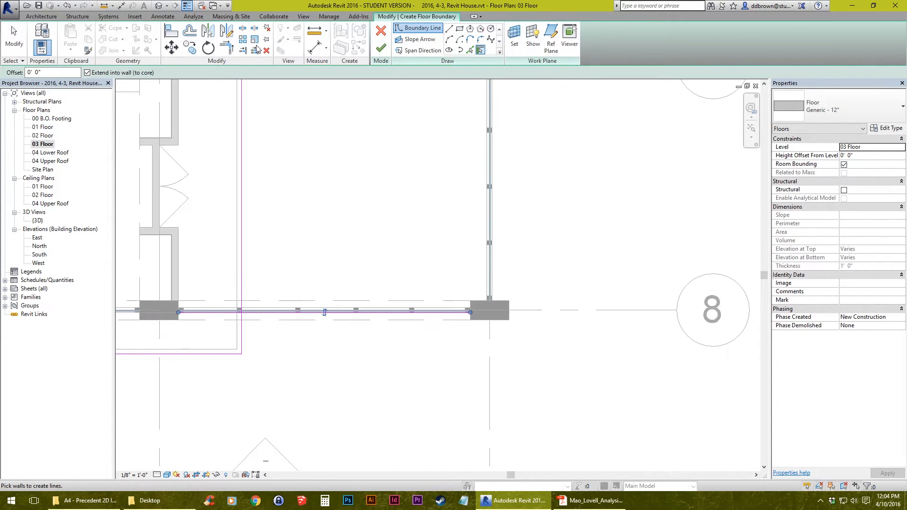
Trim the south curtain wall line into corners with the balcony's east edge and the east curtain wall line
left_click(226, 47)
left_click(241, 326)
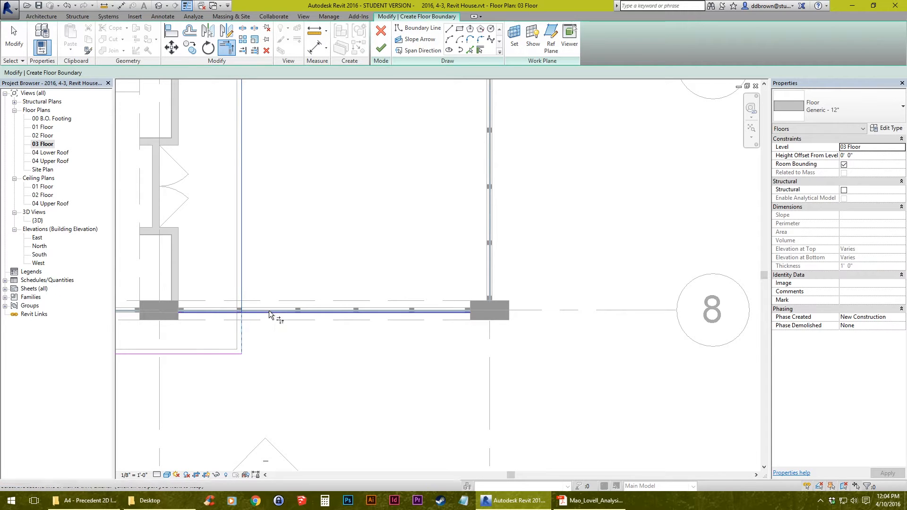
left_click(446, 313)
middle_click_drag(460, 226, 450, 333)
scroll(450, 333, "down", 3)
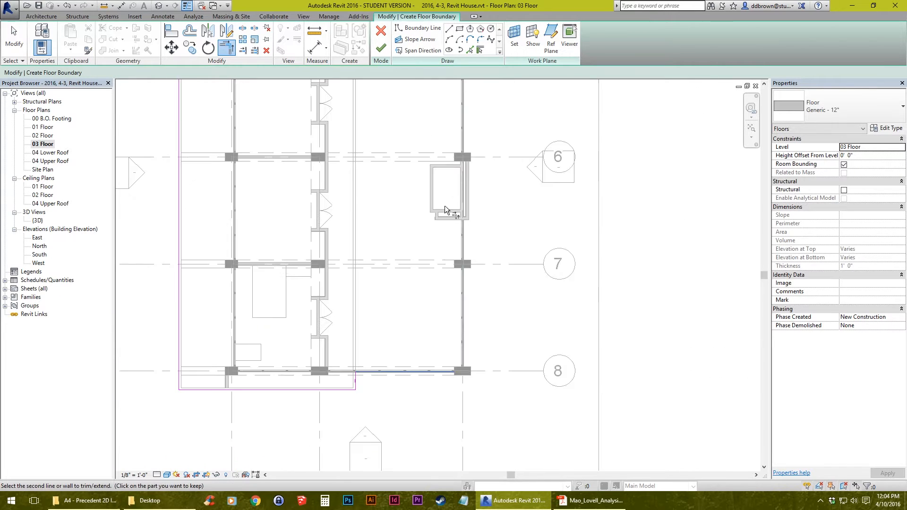
middle_click_drag(455, 136, 459, 242)
left_click(465, 139)
scroll(466, 378, "down", 2)
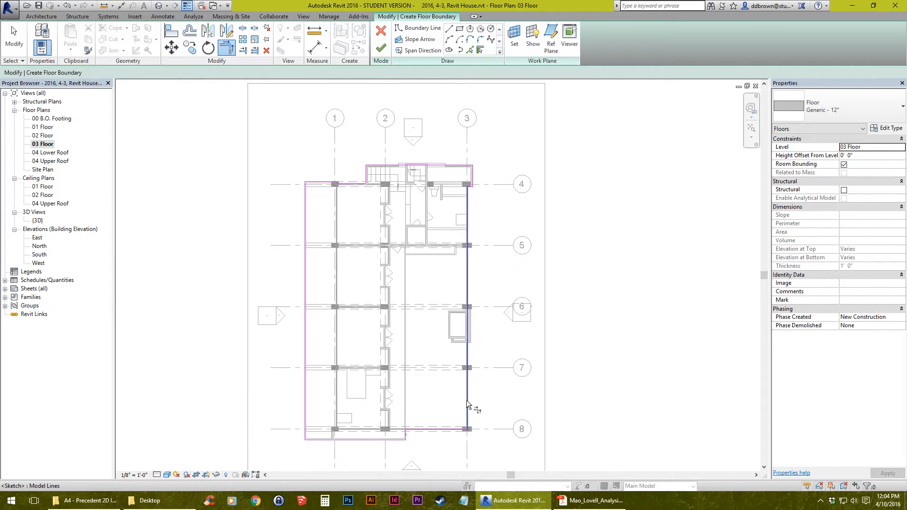
Finish the 03 Floor slab boundary, decline attaching walls to the slab's bottom and deselect the floor
scroll(338, 175, "up", 3)
scroll(332, 230, "down", 3)
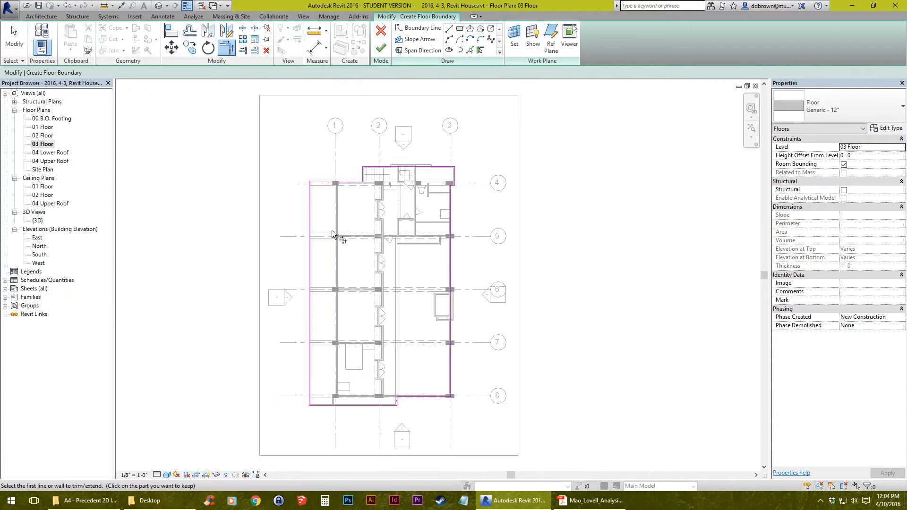
scroll(364, 296, "up", 1)
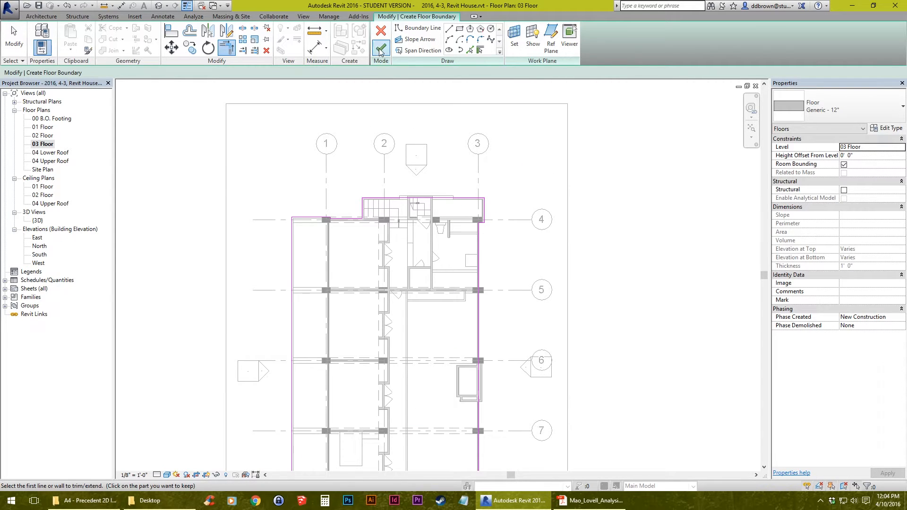
left_click(381, 49)
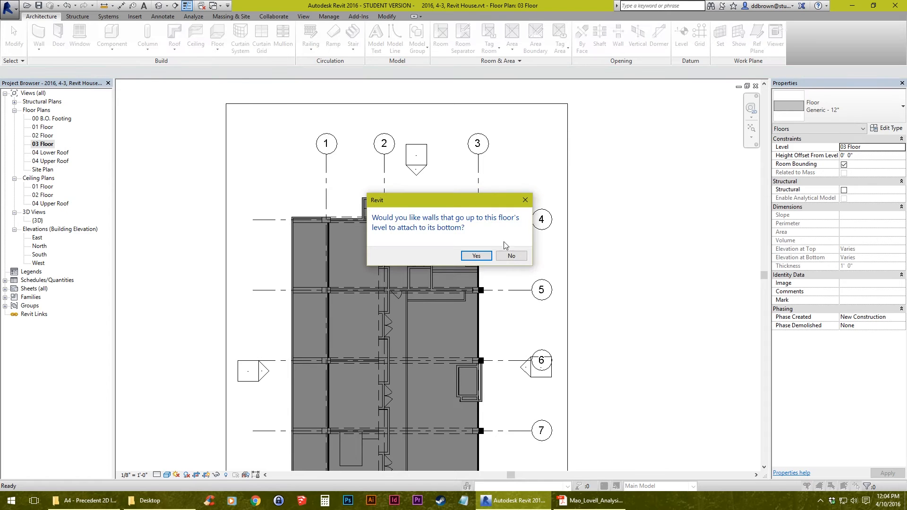
left_click(509, 254)
key("Escape")
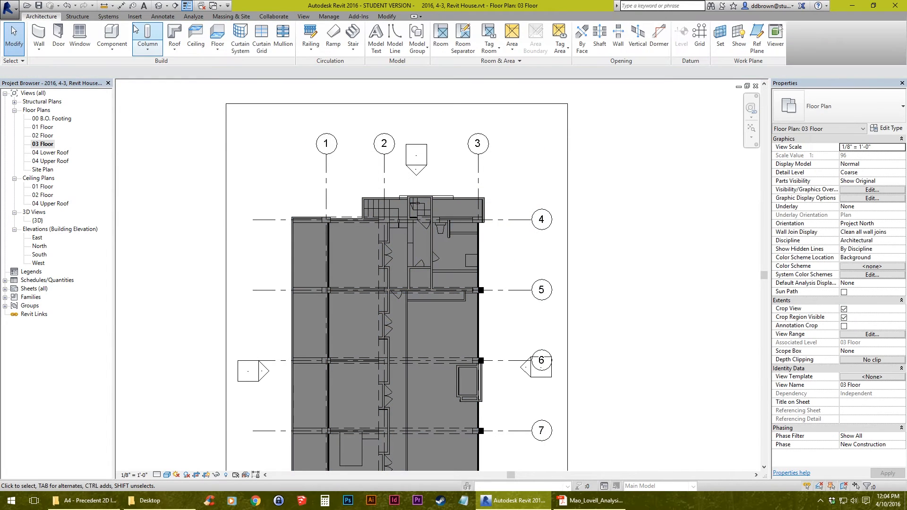
Open the 3D view, look over the new slab and hide the imported Lovell_Beach_House.dwg in that view
left_click(164, 7)
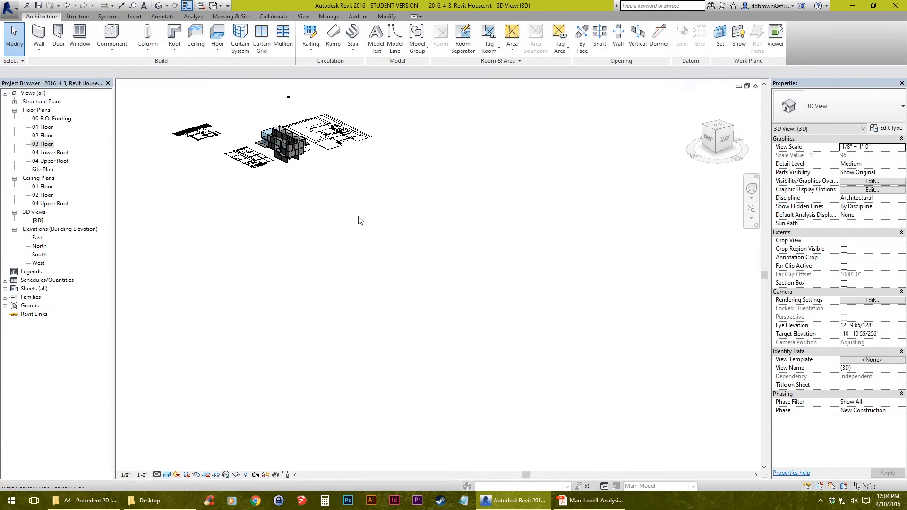
scroll(534, 334, "up", 5)
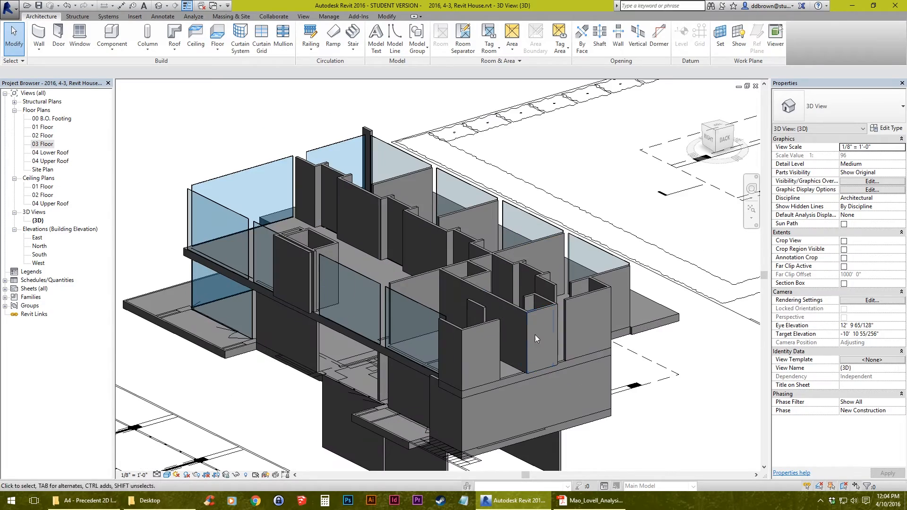
left_click(649, 331)
middle_click_drag(622, 319, 618, 360, "shift")
key("Escape")
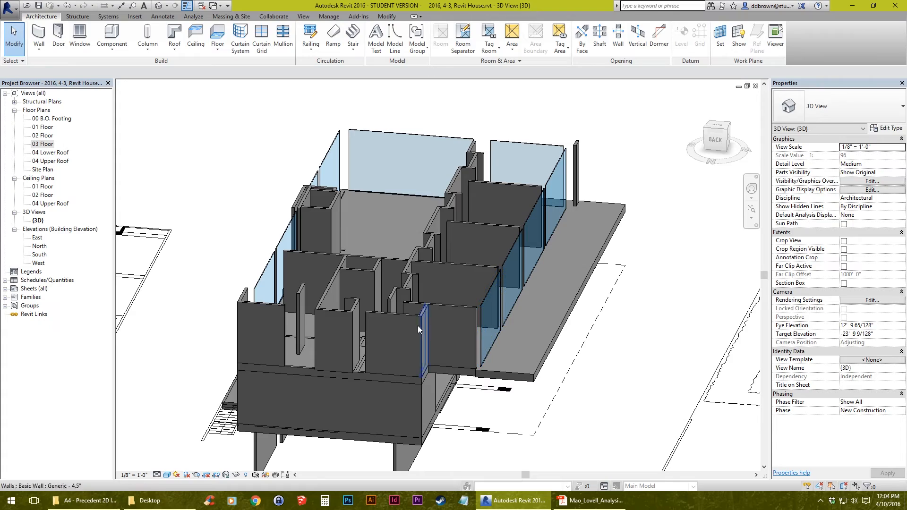
middle_click_drag(388, 320, 432, 290, "shift")
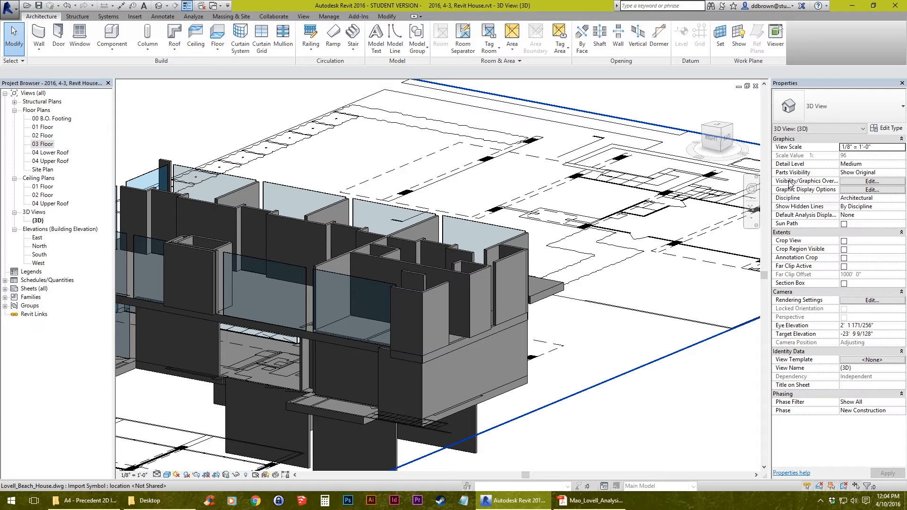
left_click(863, 182)
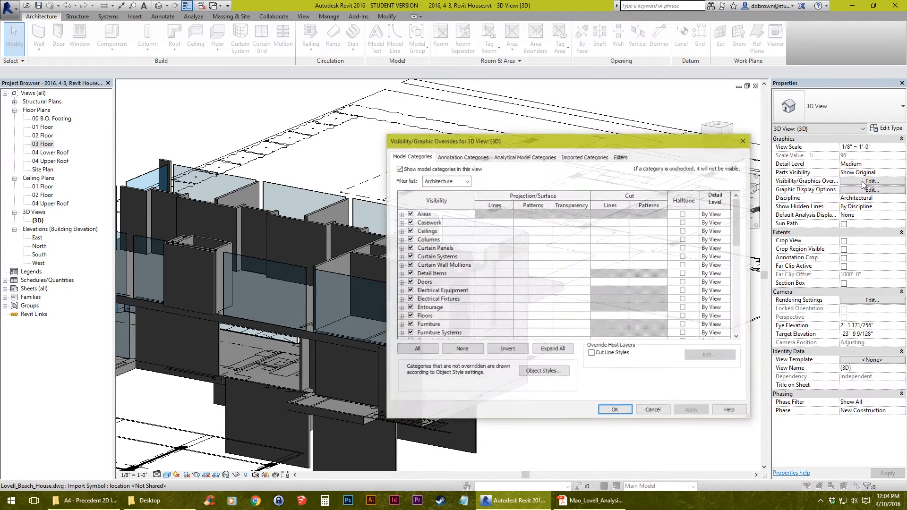
left_click(585, 157)
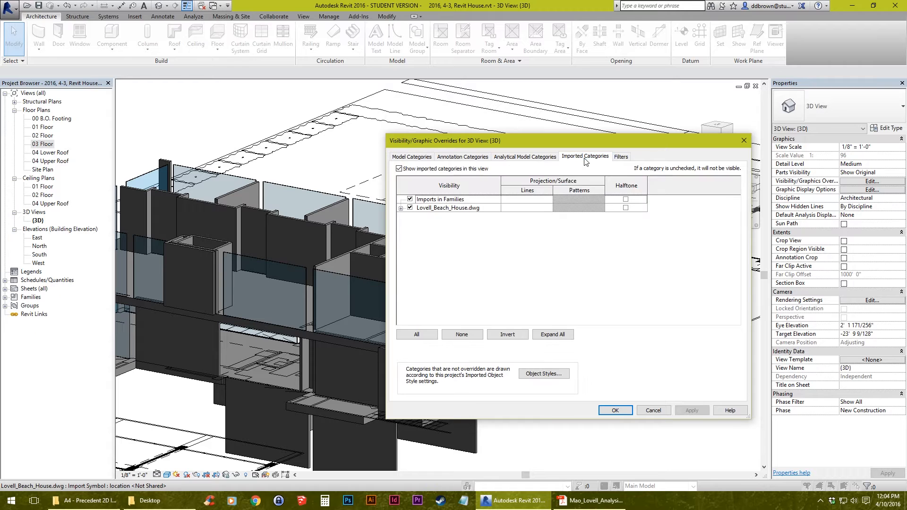
left_click(409, 208)
left_click(614, 411)
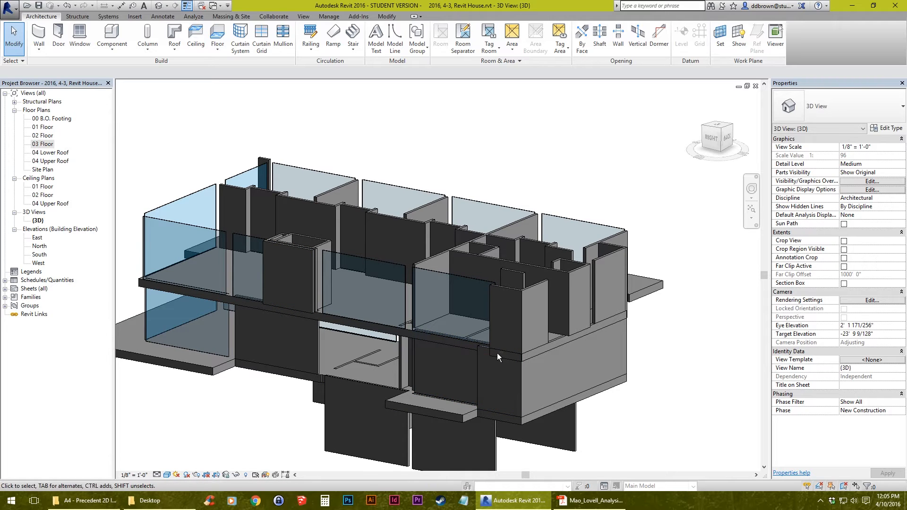
View the model from its back-left side and set the 3D view's visual style to Wireframe
middle_click_drag(497, 353, 381, 336, "shift")
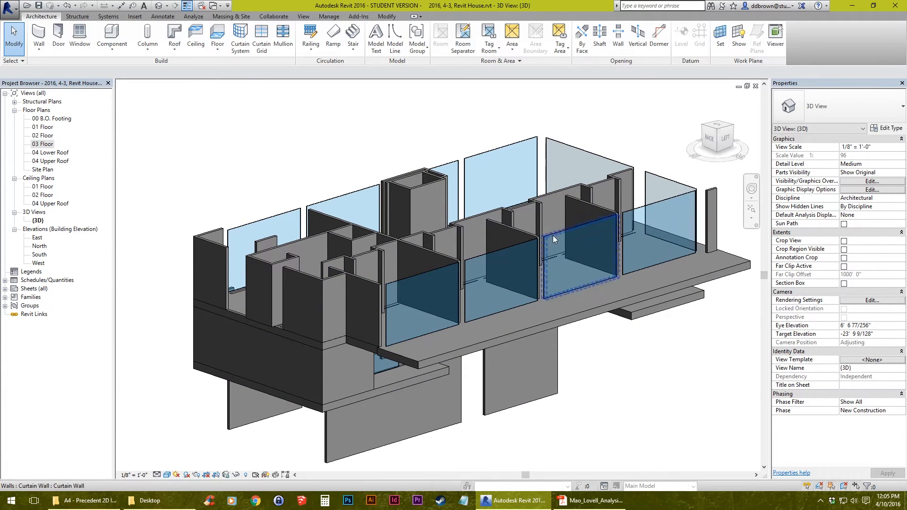
scroll(488, 273, "up", 1)
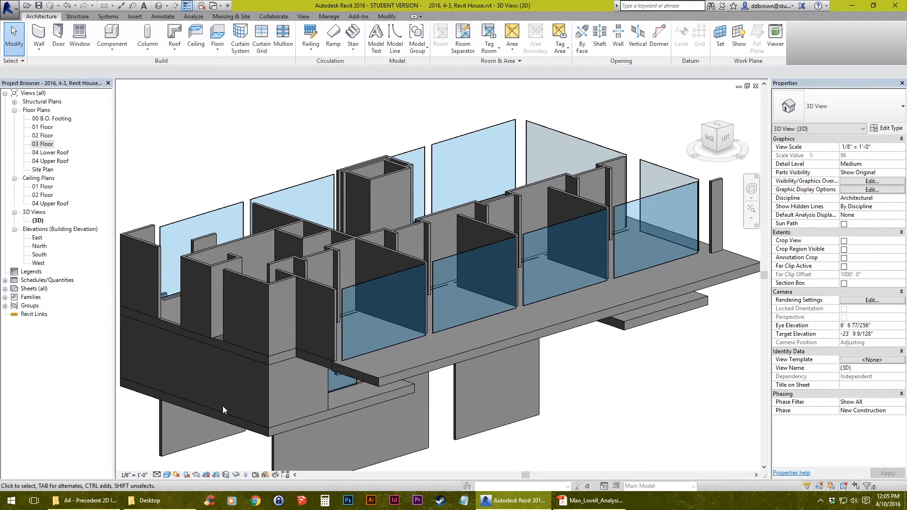
left_click(168, 476)
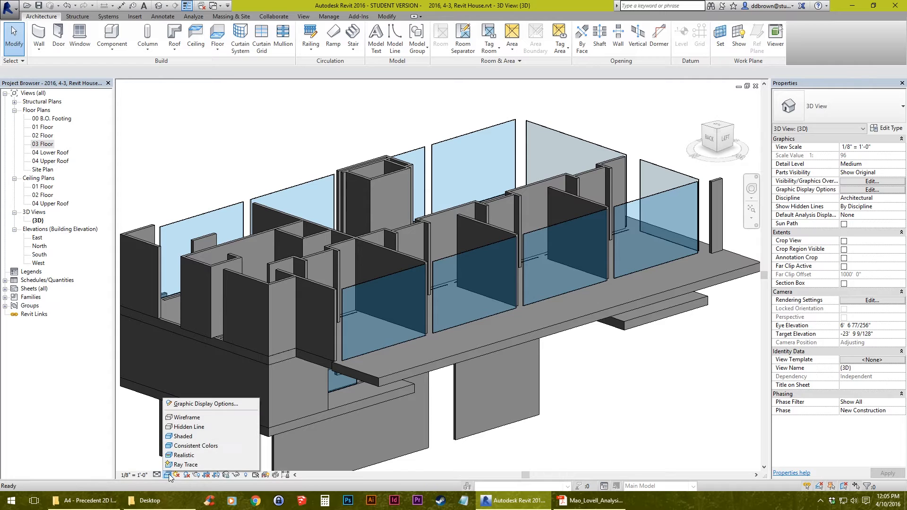
left_click(187, 417)
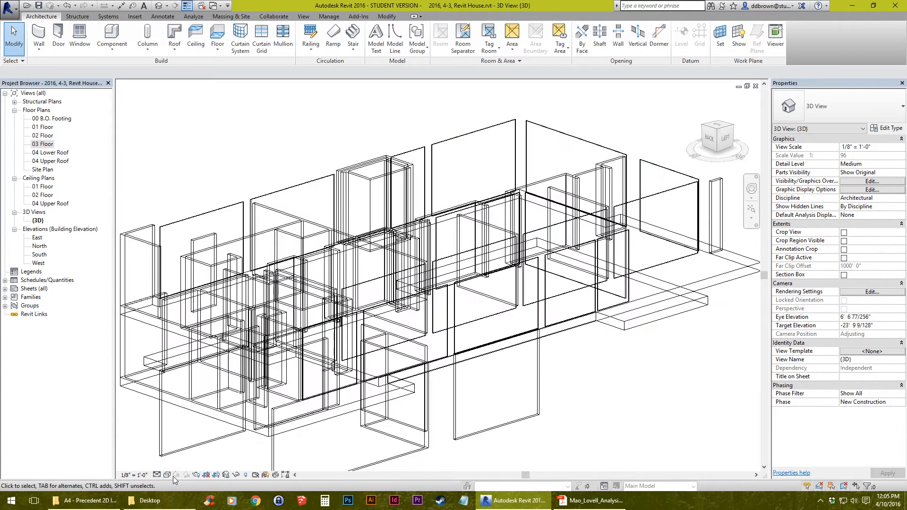
Compare the 3D model in the Hidden Line, Shaded, Consistent Colors and Realistic visual styles
left_click(168, 476)
left_click(189, 426)
left_click(167, 476)
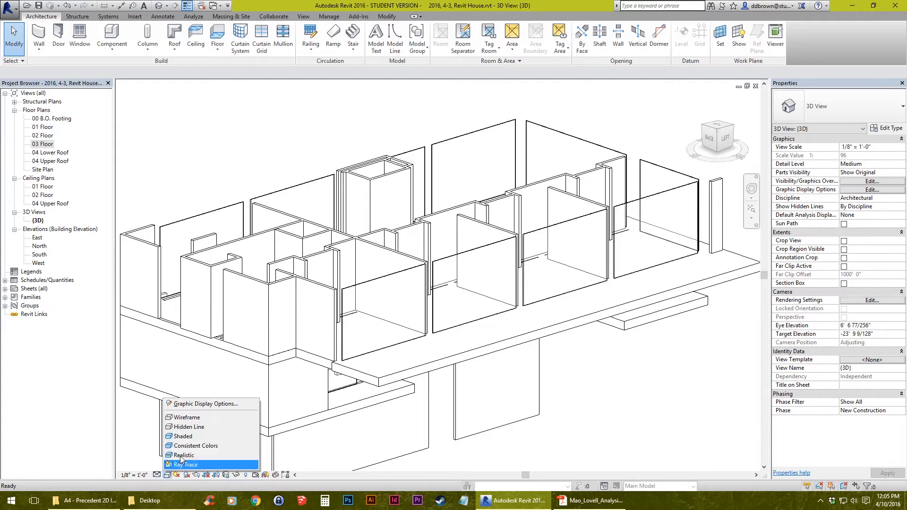
left_click(183, 436)
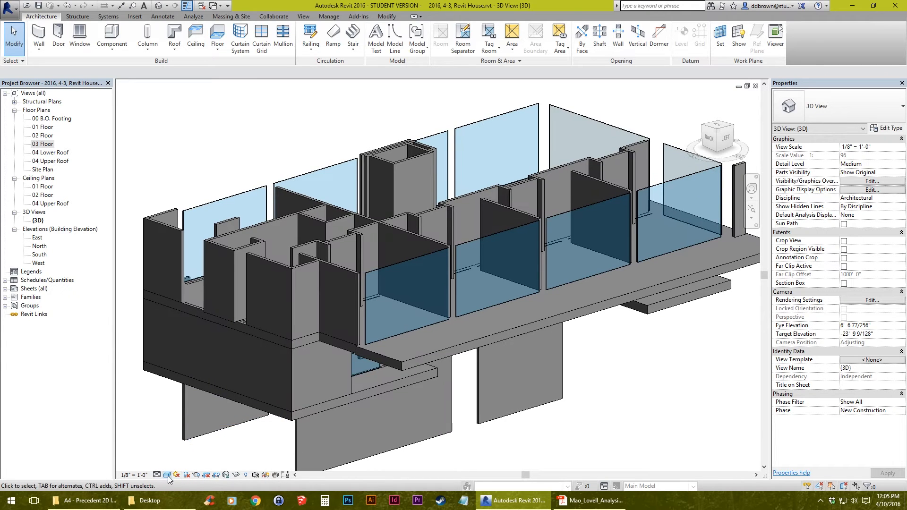
left_click(168, 476)
left_click(198, 449)
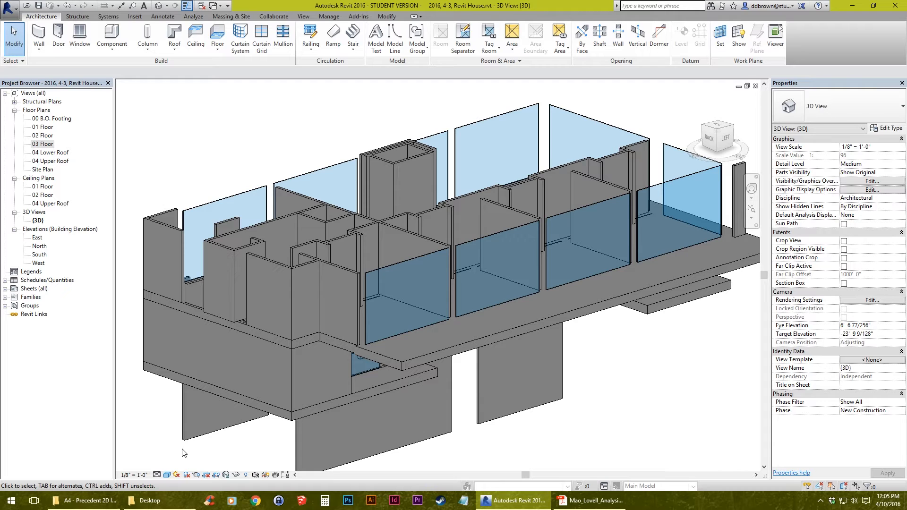
left_click(165, 475)
left_click(196, 458)
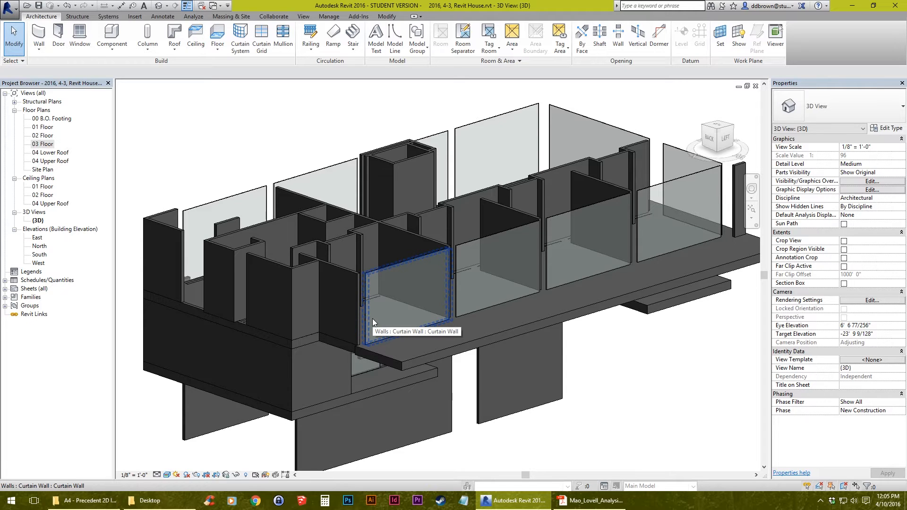
Look at the curtain walls from the model's front-left side and set the 3D view's visual style to Shaded
left_click(488, 240)
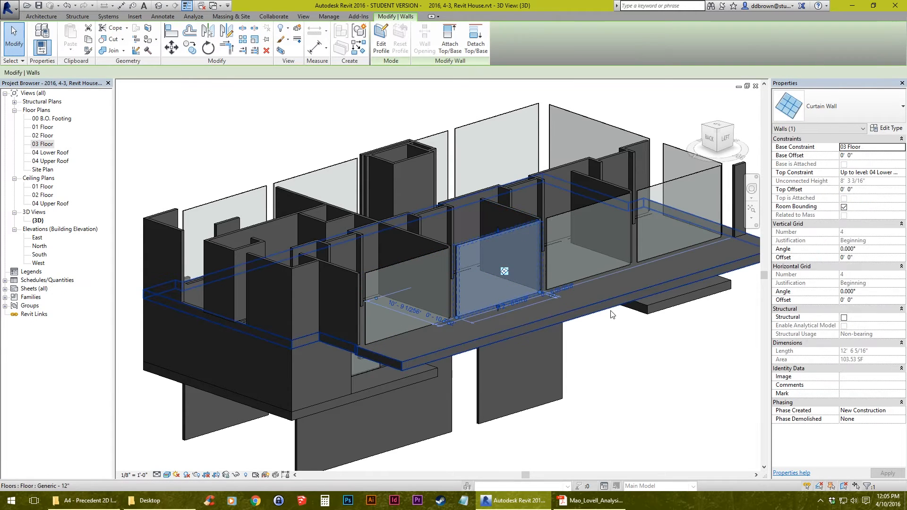
middle_click_drag(611, 315, 376, 330, "shift")
middle_click_drag(593, 330, 227, 329)
middle_click_drag(356, 274, 391, 275)
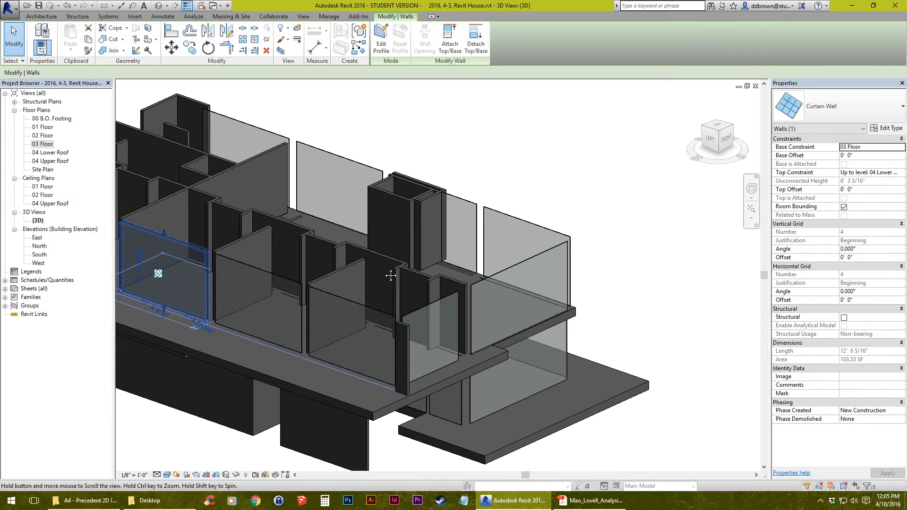
key("Escape")
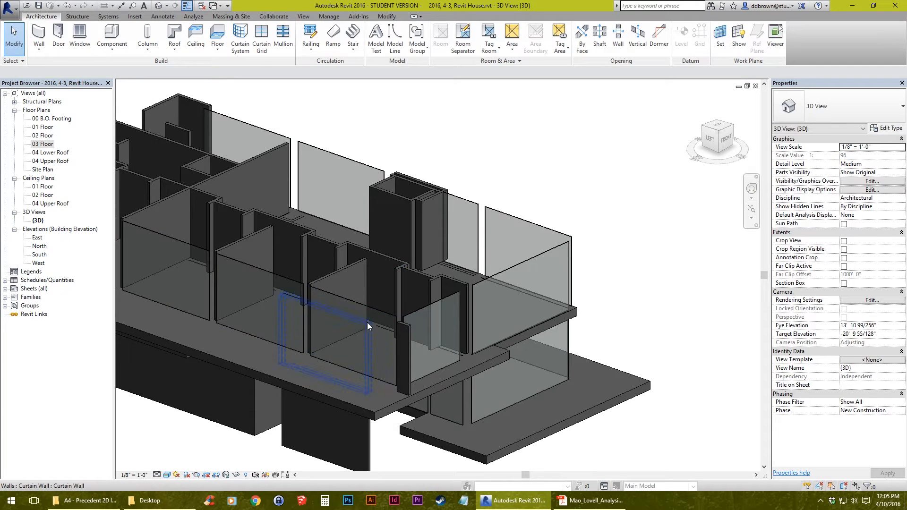
left_click(168, 475)
left_click(186, 437)
Open the 01 Floor plan at the black column outlines along grid line 5
double_click(43, 127)
middle_click_drag(396, 322, 450, 321)
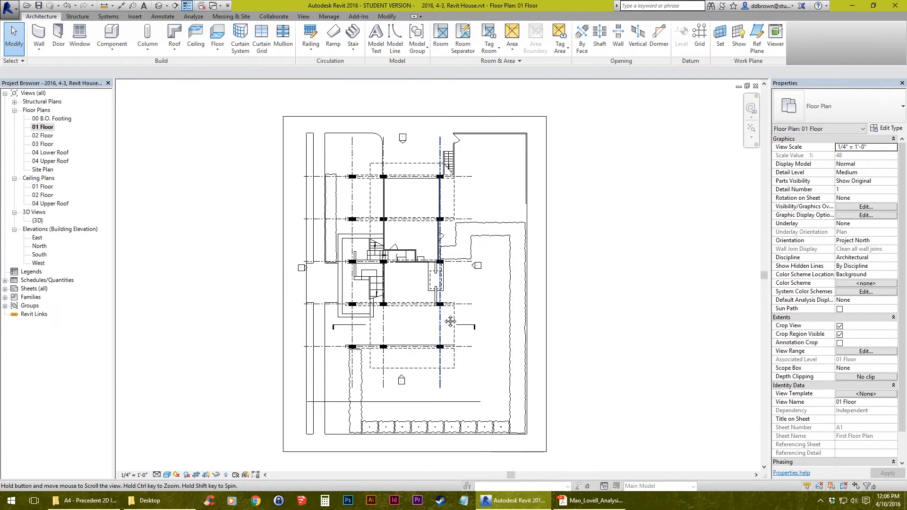
scroll(450, 321, "up", 2)
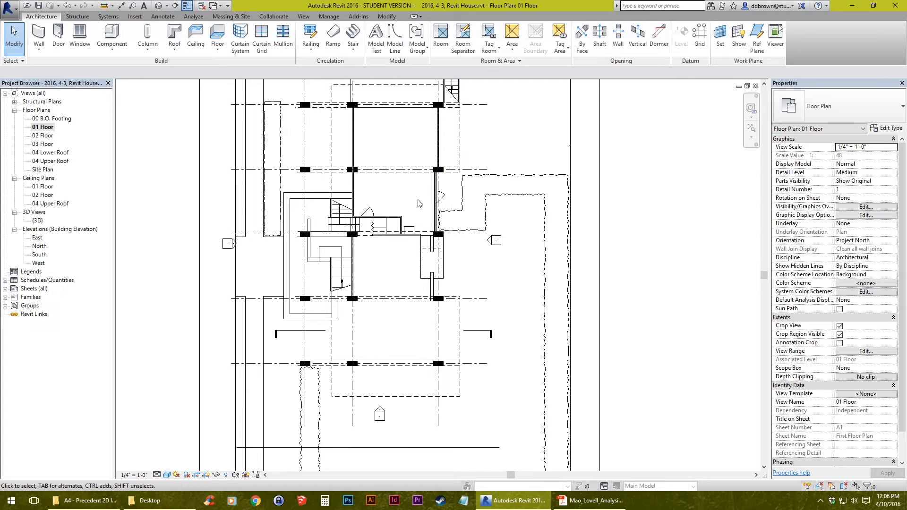
scroll(418, 199, "up", 2)
scroll(270, 304, "up", 1)
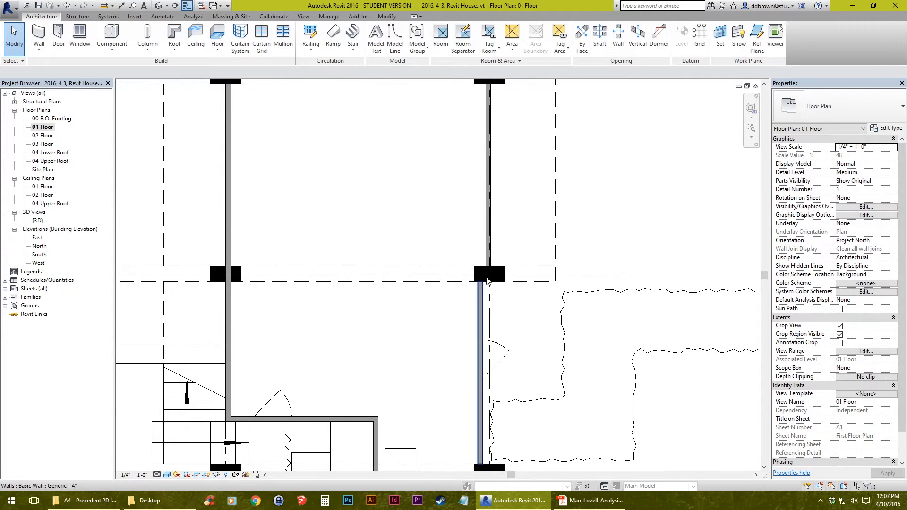
scroll(367, 360, "down", 1)
scroll(324, 336, "up", 2)
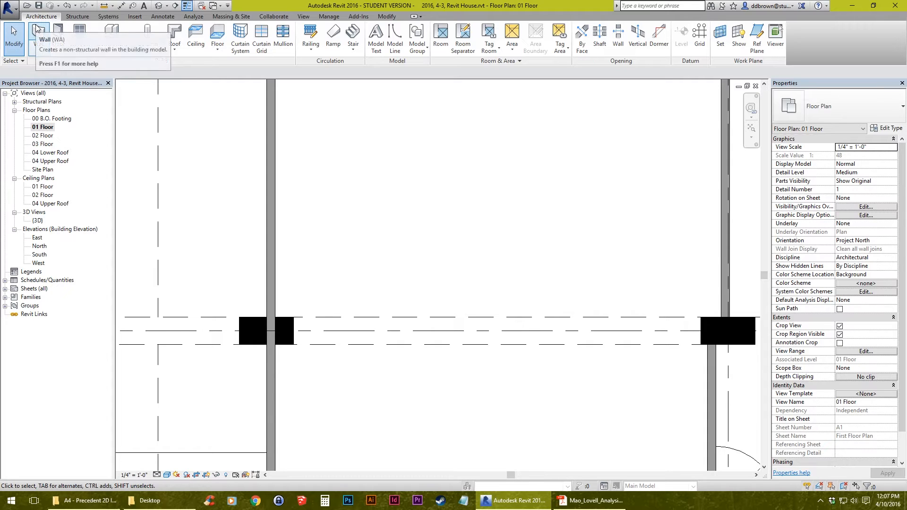
Start an architectural column and load Rectangular Column.rfa from the Columns folder of the US Imperial library
left_click(155, 51)
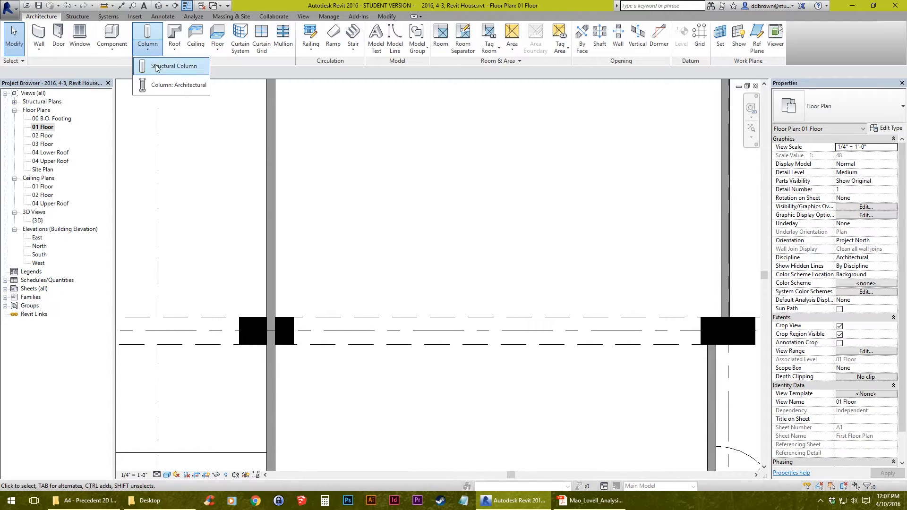
left_click(164, 85)
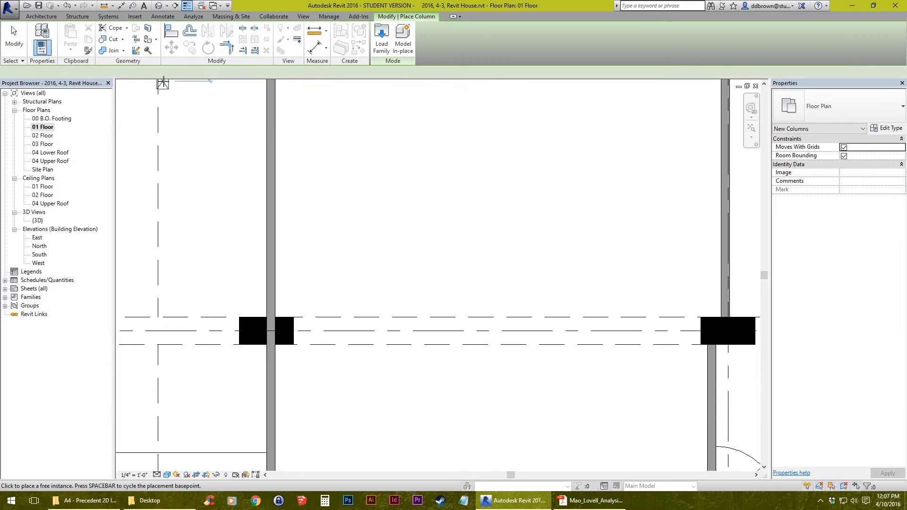
left_click(871, 118)
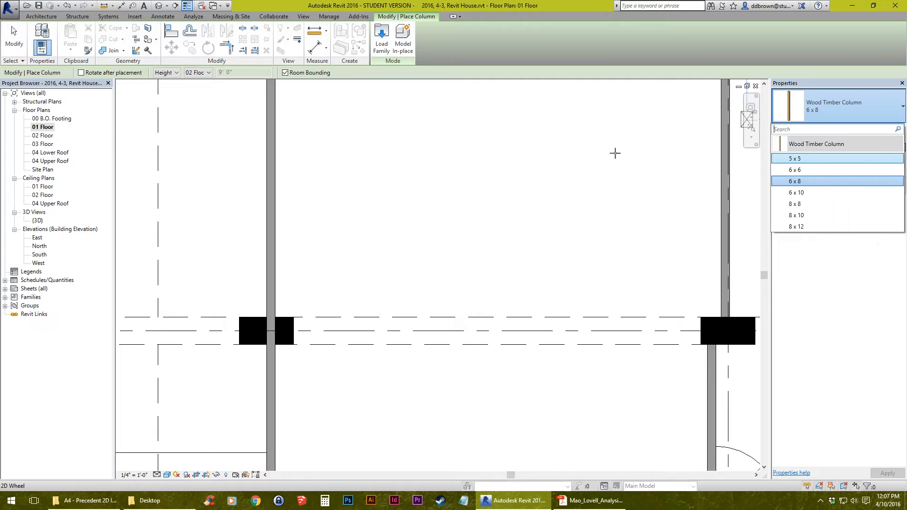
left_click(382, 38)
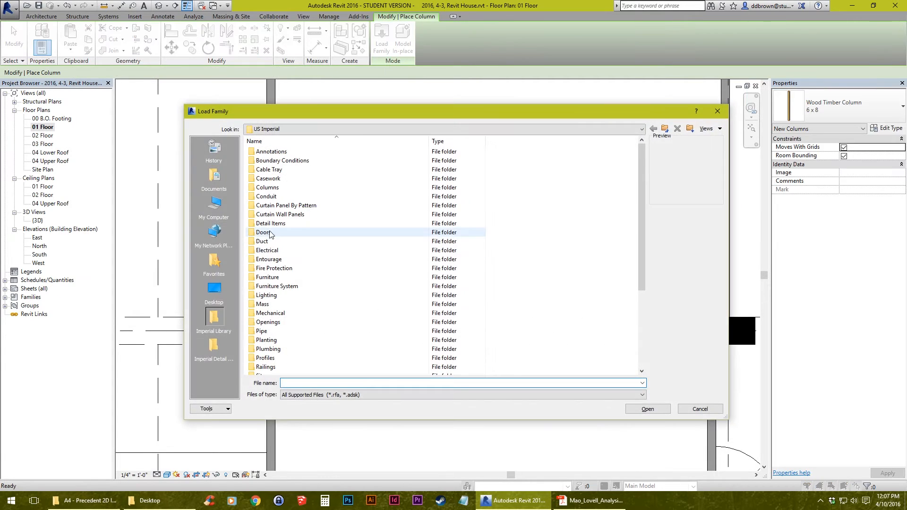
double_click(298, 189)
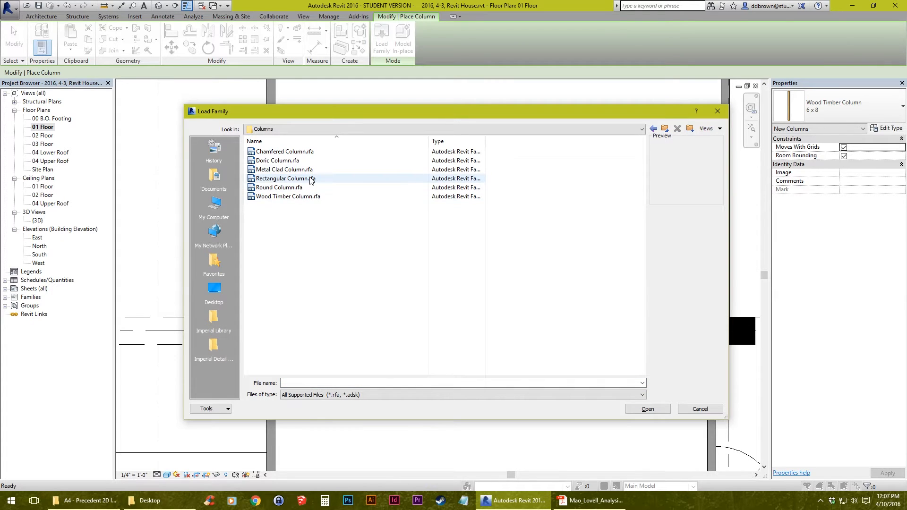
left_click(307, 179)
left_click(648, 409)
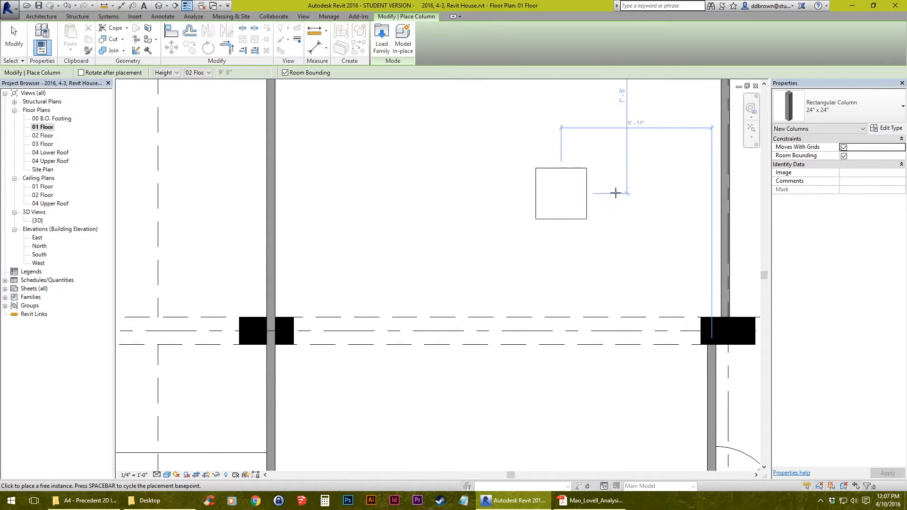
Place one 18" x 24" Rectangular Column freely, just northwest of the black column outline where grid 5 meets the east wall
left_click(823, 109)
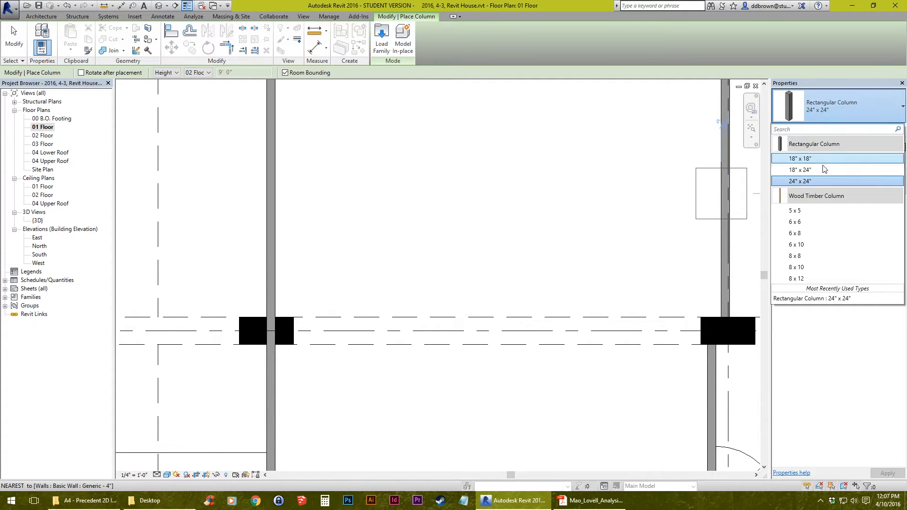
left_click(824, 171)
left_click(831, 108)
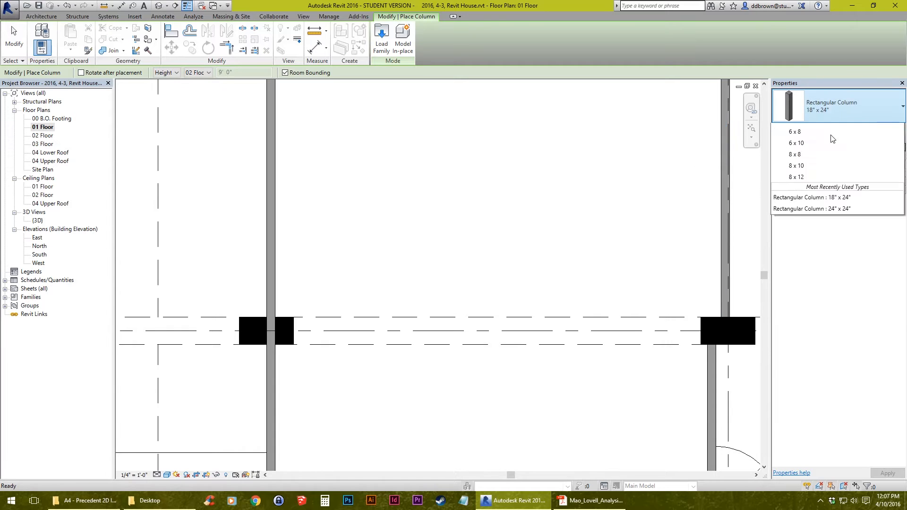
left_click(817, 151)
middle_click_drag(376, 335, 489, 298)
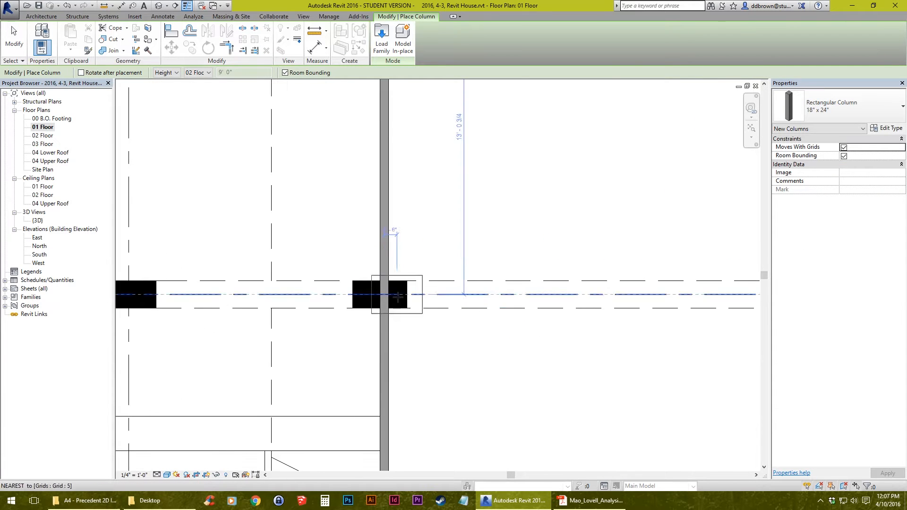
middle_click_drag(595, 320, 240, 320)
scroll(448, 312, "up", 3)
middle_click_drag(448, 312, 356, 299)
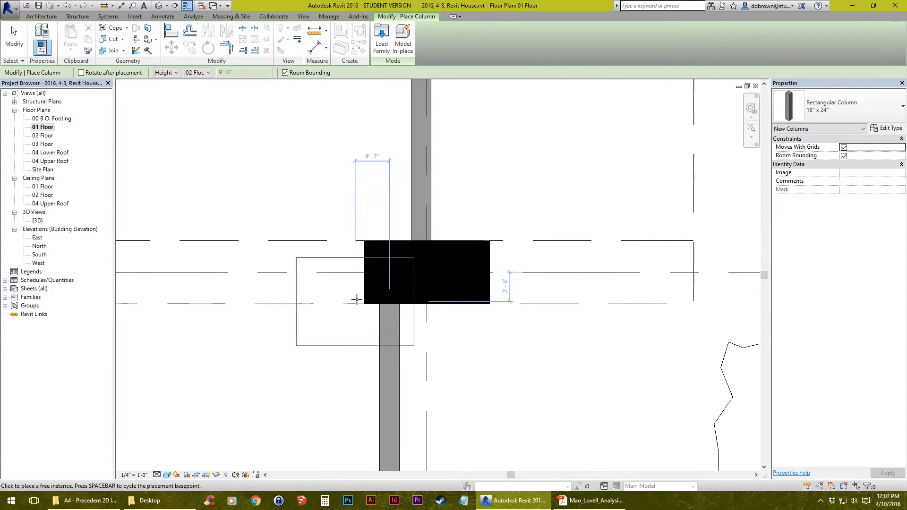
scroll(356, 300, "up", 2)
middle_click_drag(275, 265, 296, 350)
scroll(296, 350, "up", 1)
left_click(316, 230)
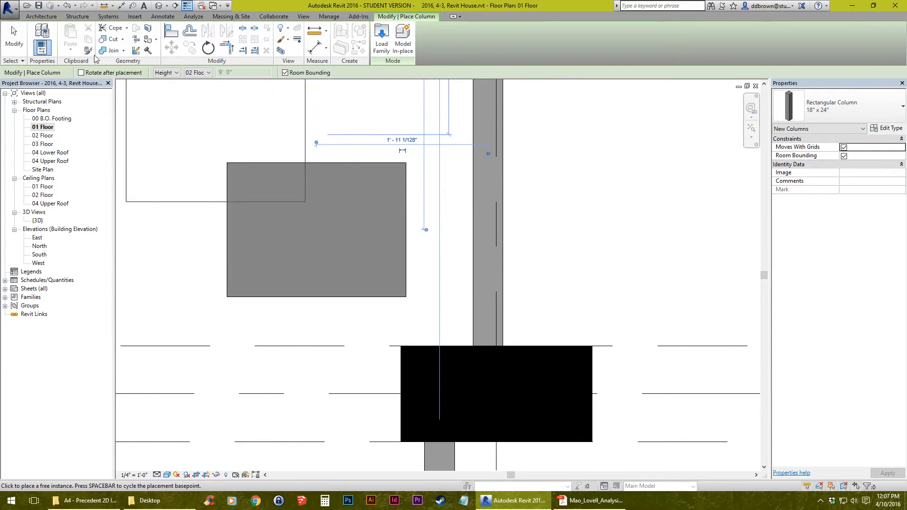
key("Escape")
key("Escape")
Measure the width of the black column outline along its north edge
scroll(265, 157, "down", 2)
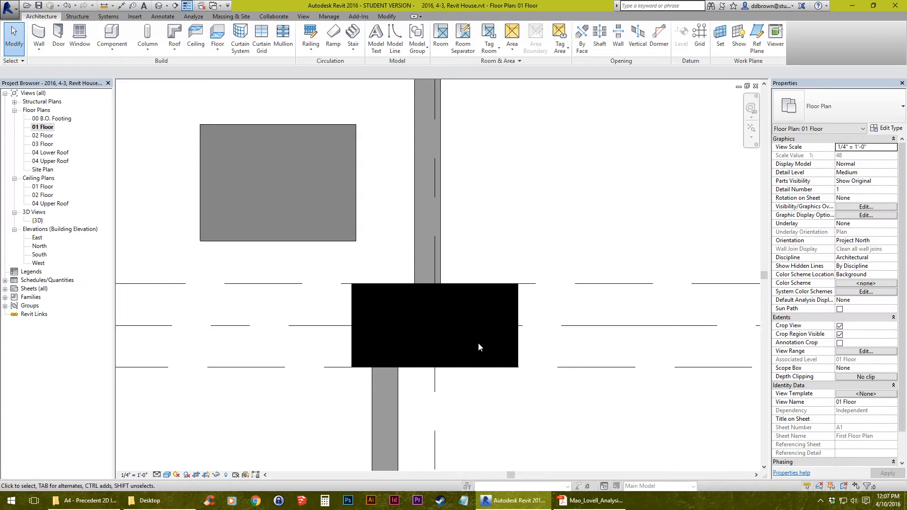
scroll(371, 310, "up", 2)
left_click(106, 5)
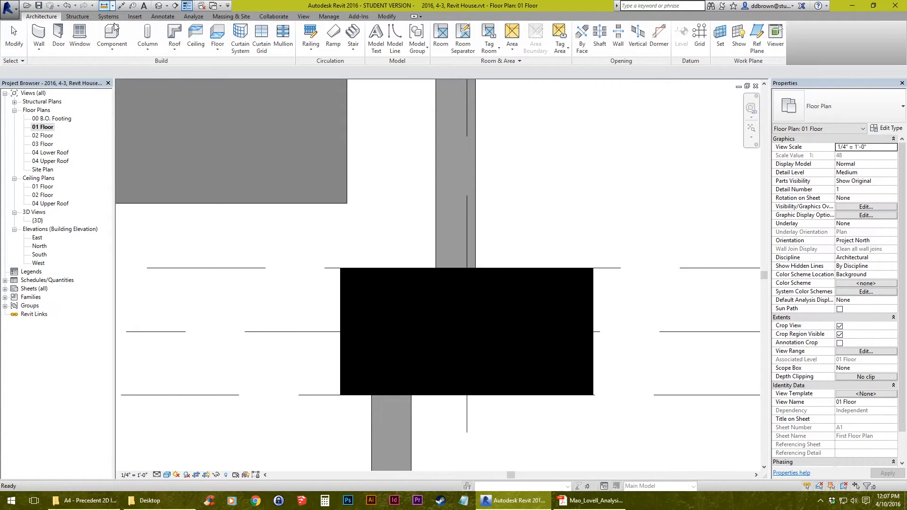
left_click(340, 268)
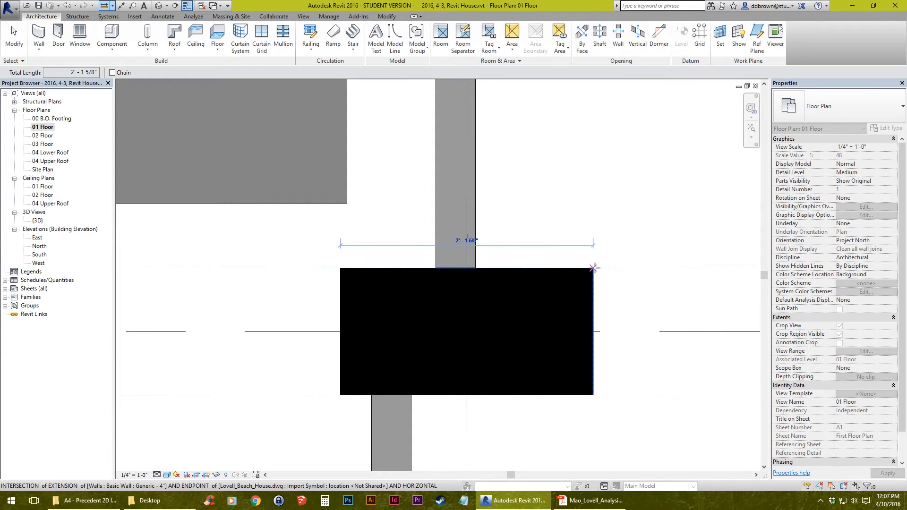
scroll(593, 267, "up", 2)
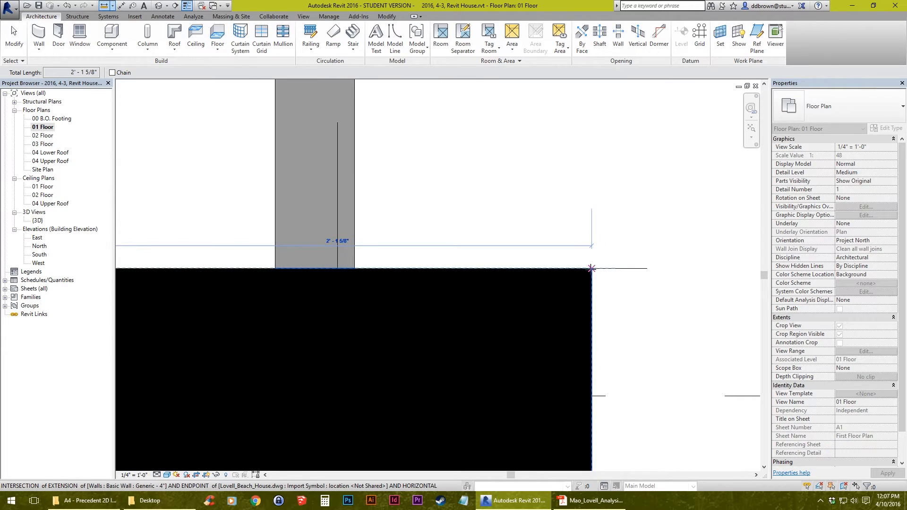
scroll(592, 267, "down", 2)
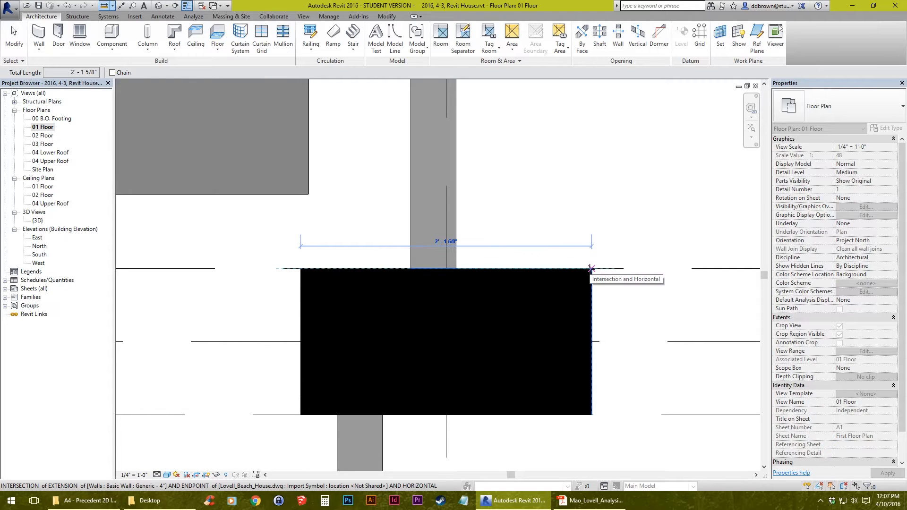
middle_click_drag(591, 268, 619, 318)
scroll(618, 316, "down", 1)
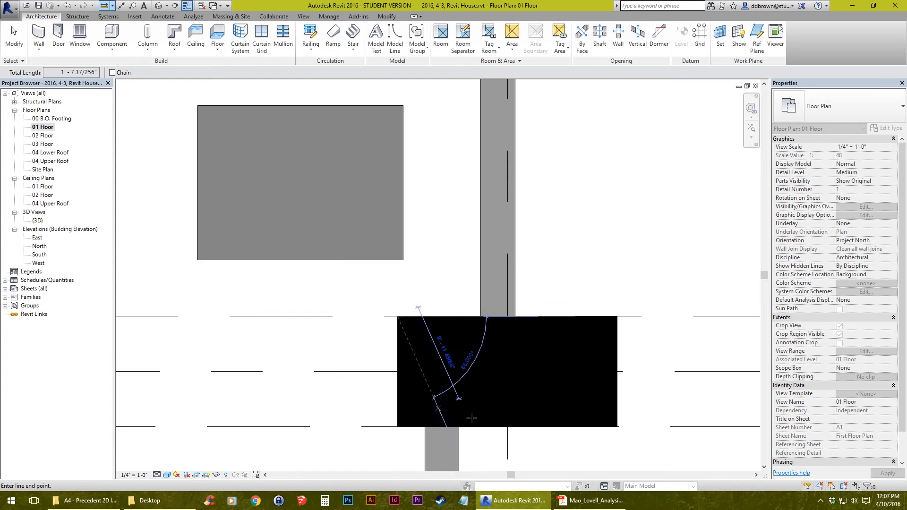
middle_click_drag(516, 329, 486, 311)
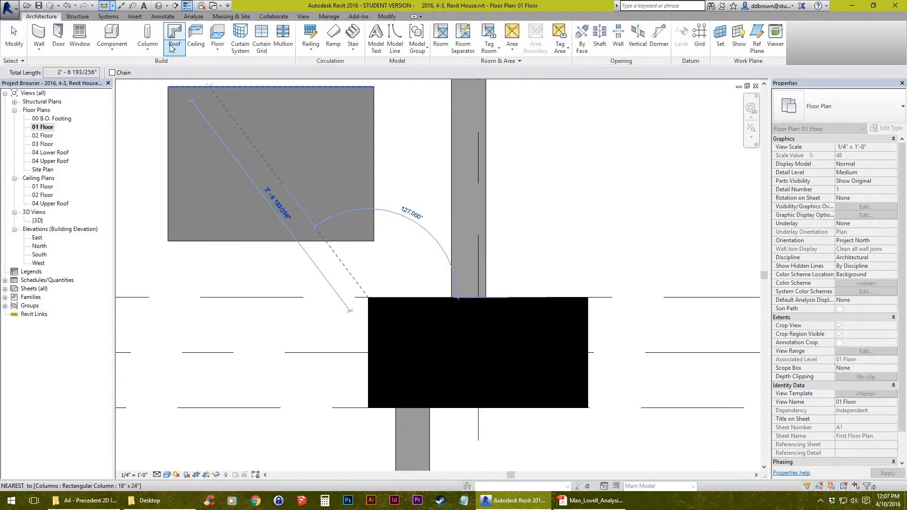
Add aligned dimensions to the width and the depth of the black column outline at grid 5
left_click(163, 16)
left_click(47, 38)
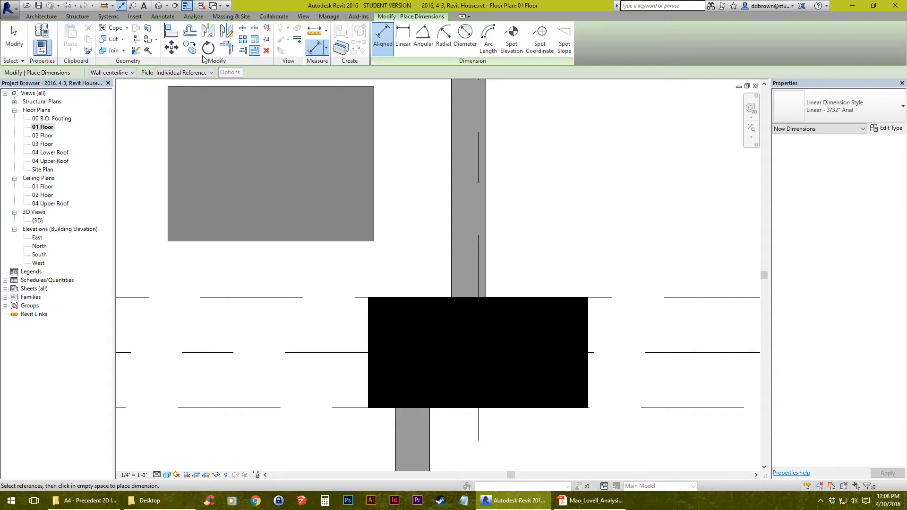
left_click(367, 319)
left_click(588, 319)
left_click(600, 242)
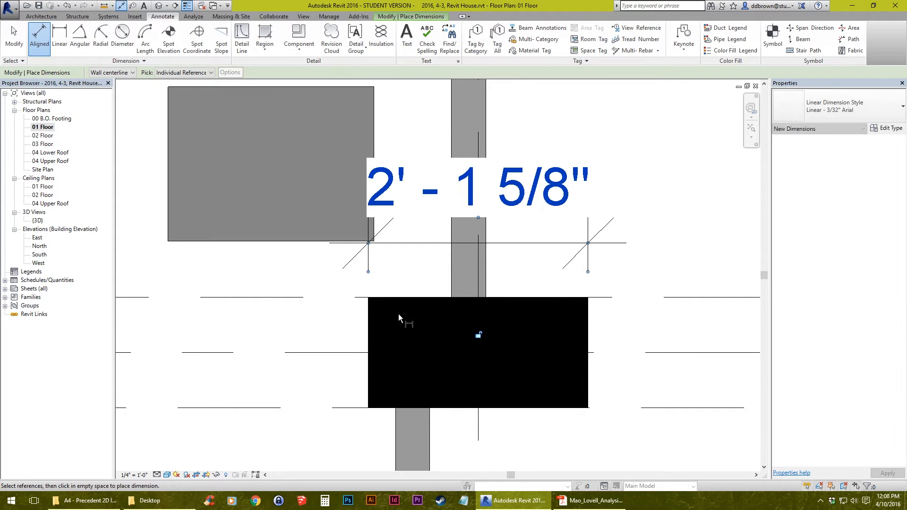
left_click(393, 298)
left_click(387, 409)
scroll(387, 407, "down", 2)
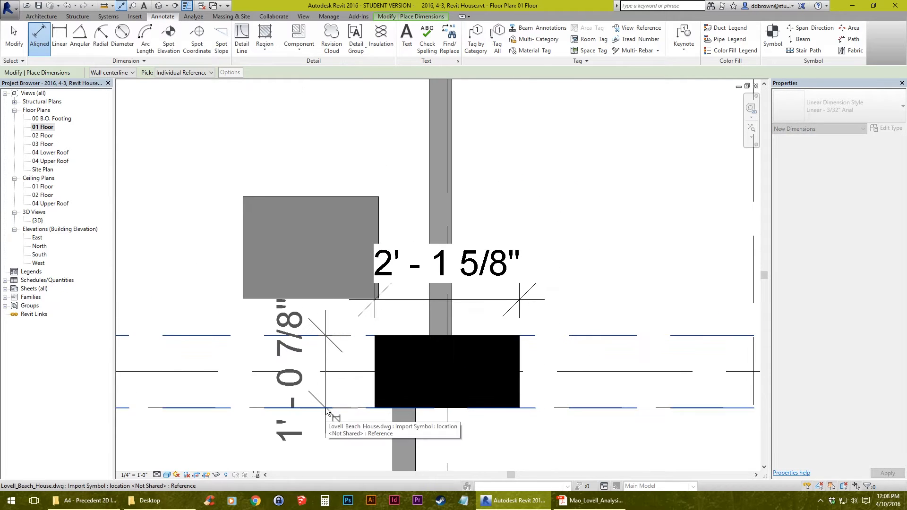
left_click(308, 368)
key("Escape")
key("Escape")
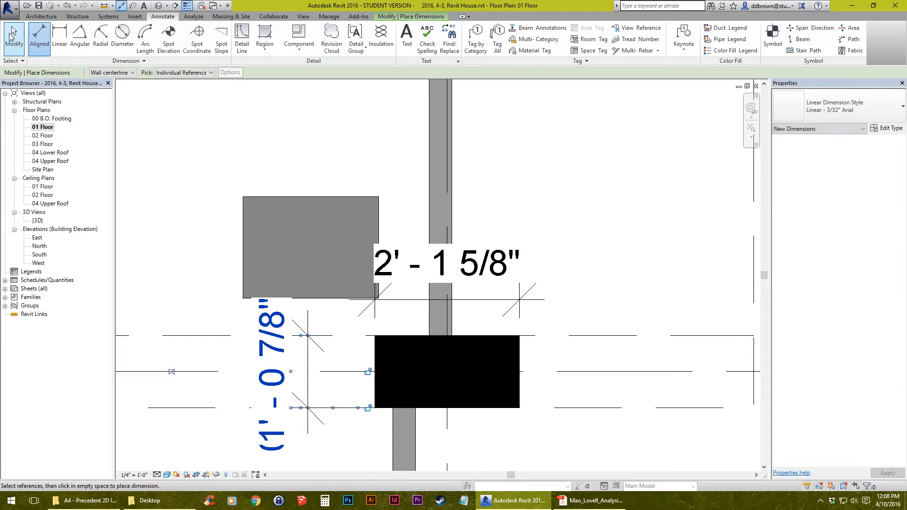
Duplicate the placed column's type as House Column, with a depth of 1' 0 7/8" and a width of 2' 1 5/8"
scroll(376, 338, "up", 1)
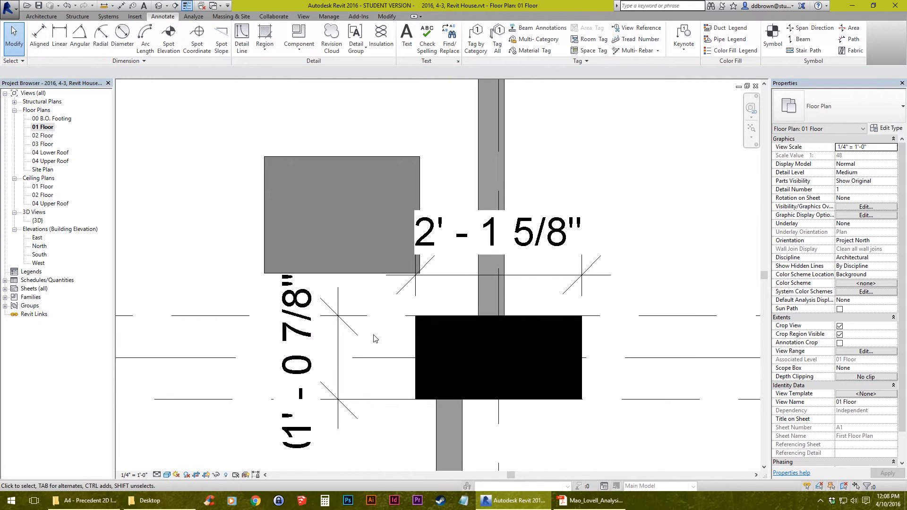
left_click(387, 255)
scroll(388, 255, "down", 2)
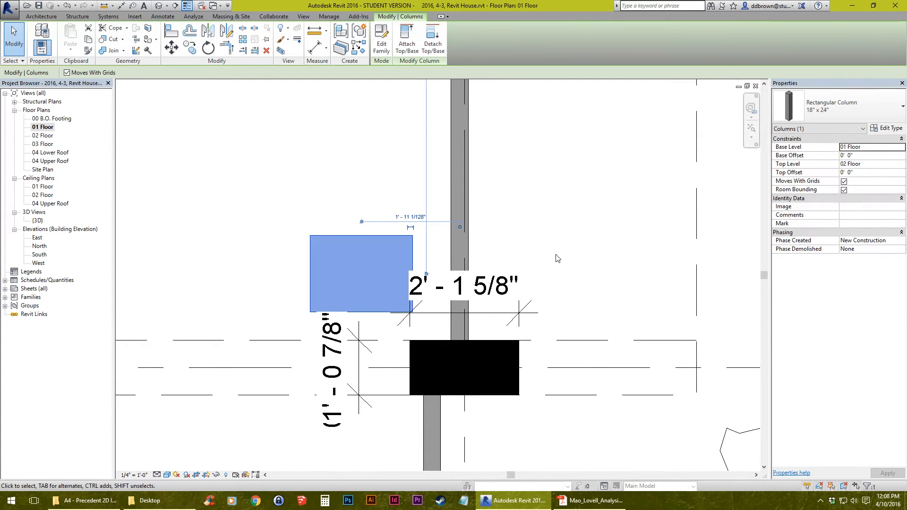
left_click(886, 128)
left_click_drag(597, 80, 778, 82)
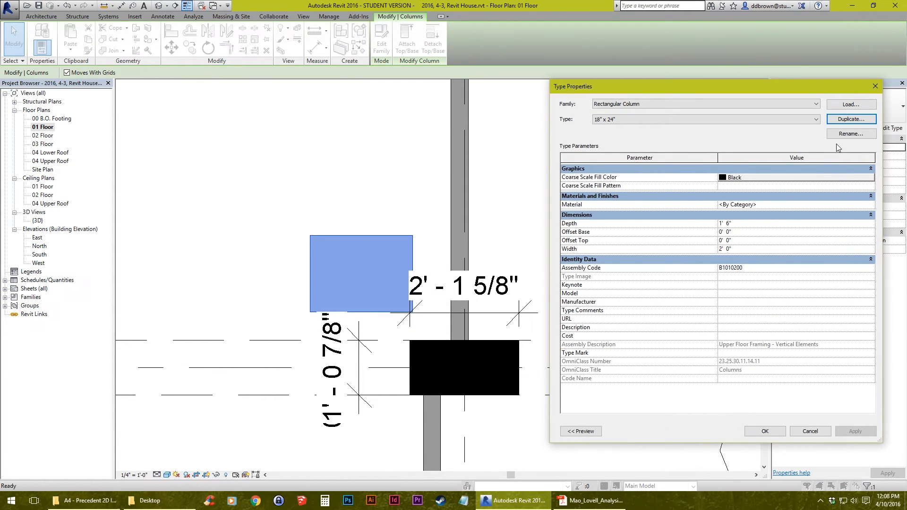
left_click(851, 119)
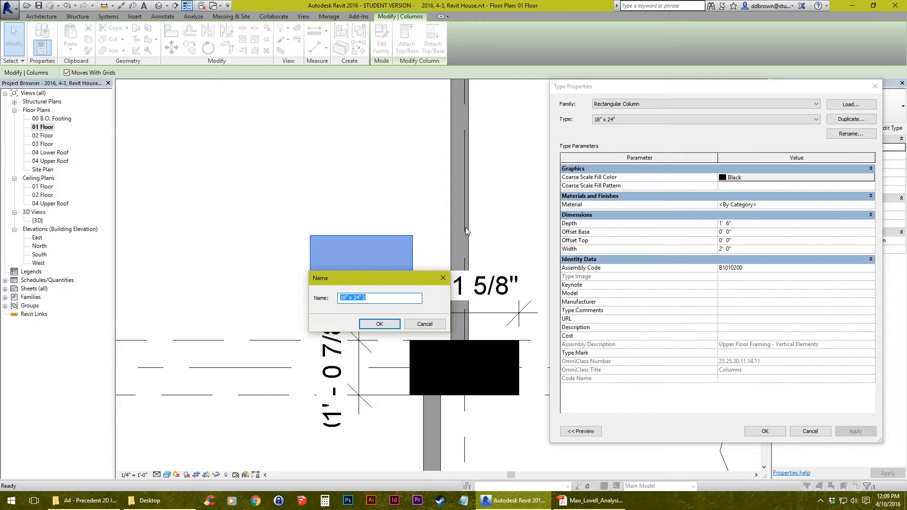
type("House Column")
key("Return")
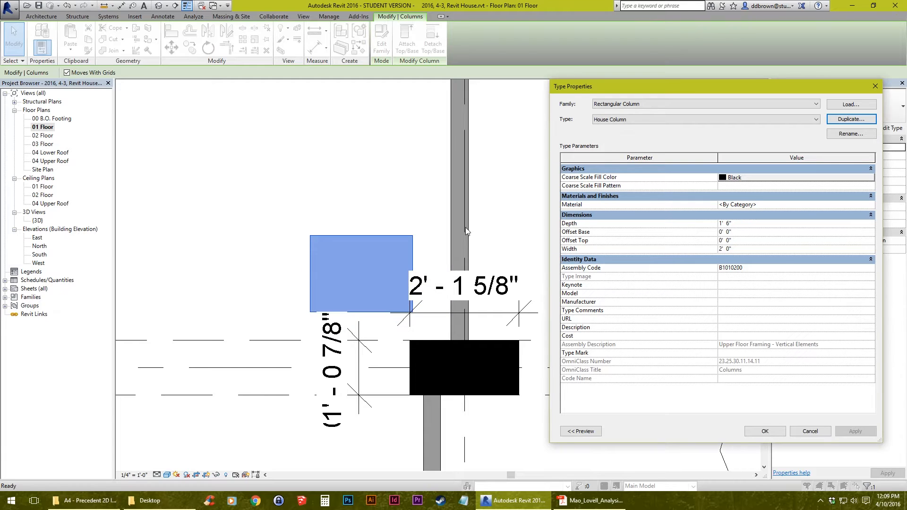
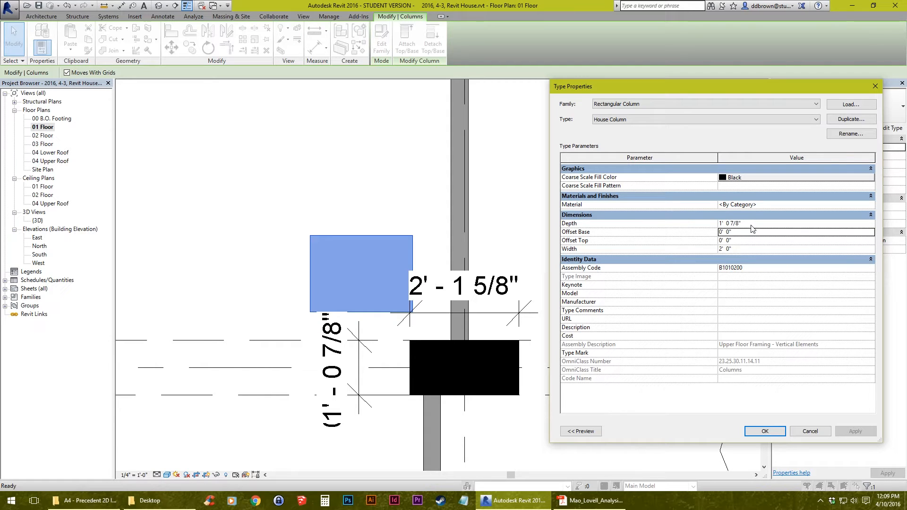
left_click(747, 249)
left_click(764, 432)
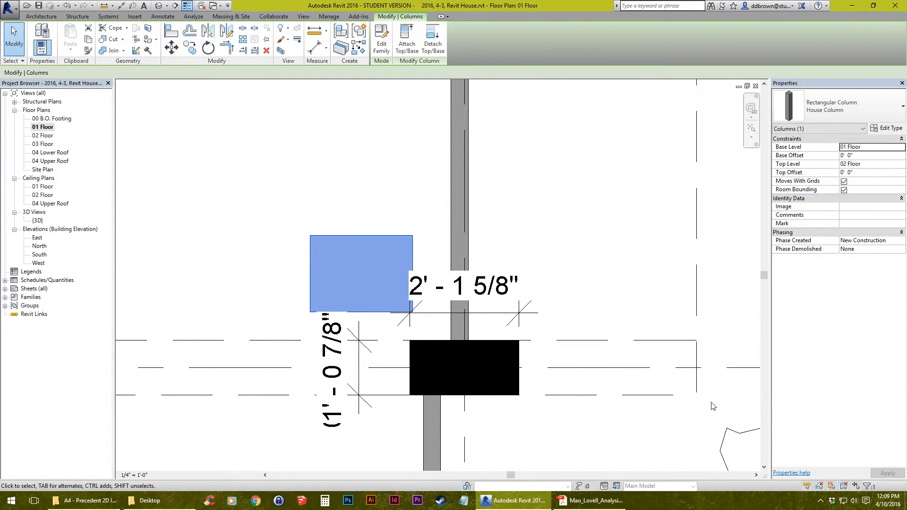
Move the House Column by its center onto the black column outline at the intersection of grids 3 and 5
scroll(472, 353, "up", 2)
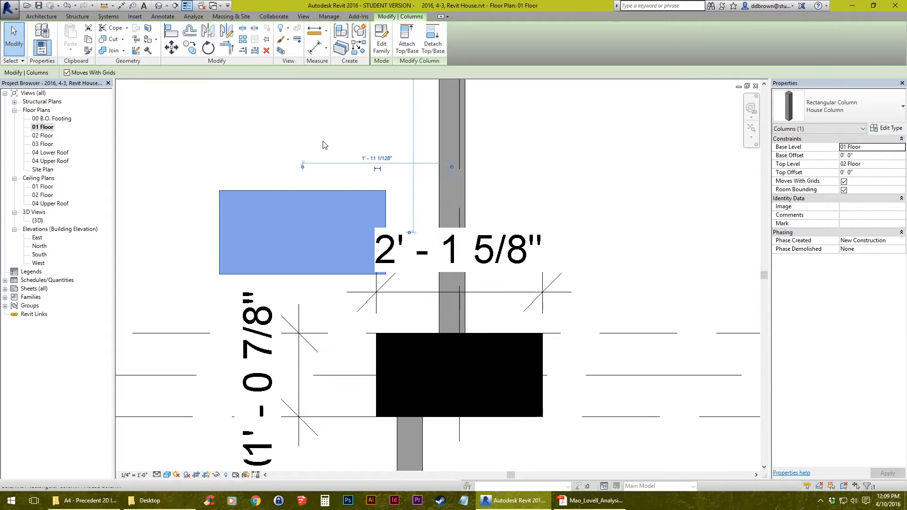
left_click(175, 51)
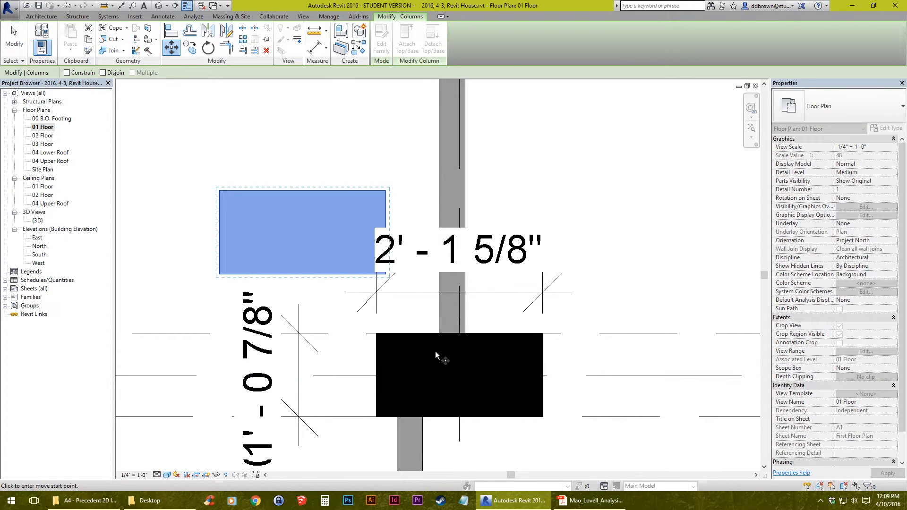
left_click(304, 233)
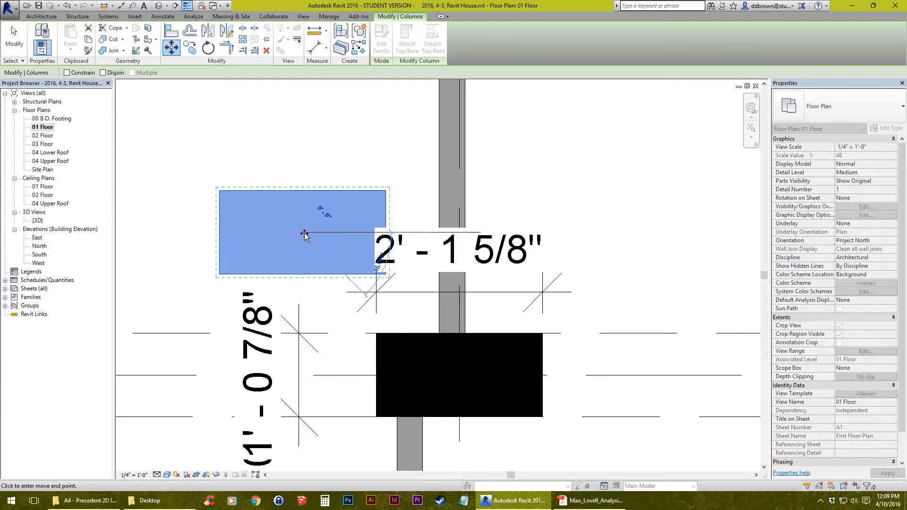
left_click(460, 376)
key("Escape")
scroll(539, 339, "up", 3)
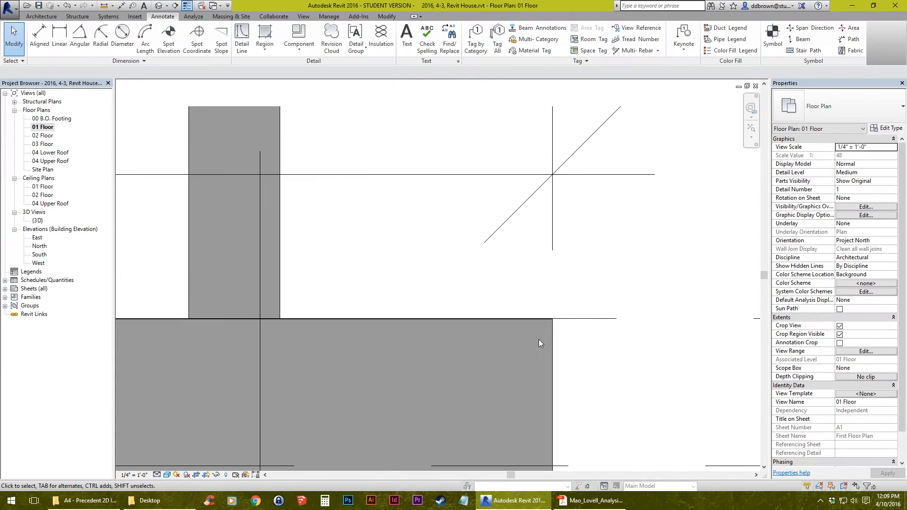
scroll(402, 332, "down", 2)
scroll(415, 363, "up", 2)
scroll(415, 362, "down", 5)
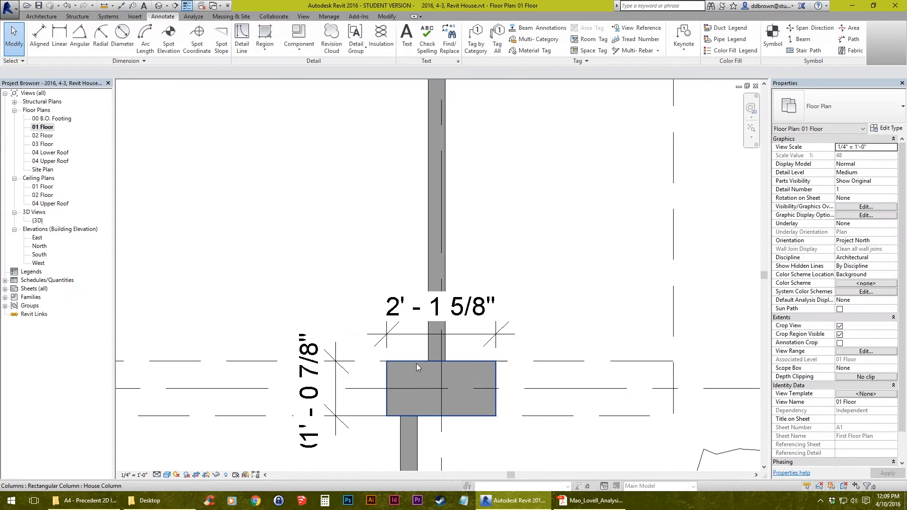
Start a multiple copy of the House Column from its center and place a copy on the outline at grid 4
scroll(457, 264, "down", 3)
scroll(461, 290, "up", 4)
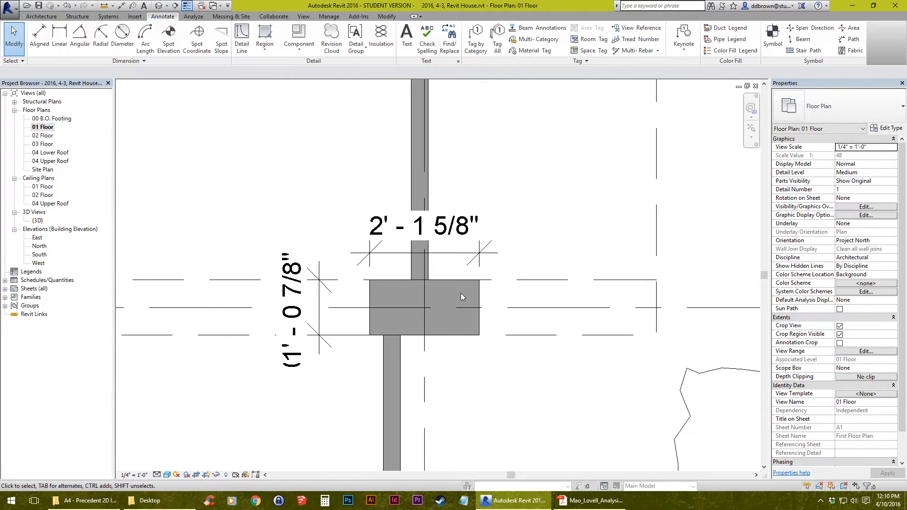
left_click(460, 282)
left_click(189, 47)
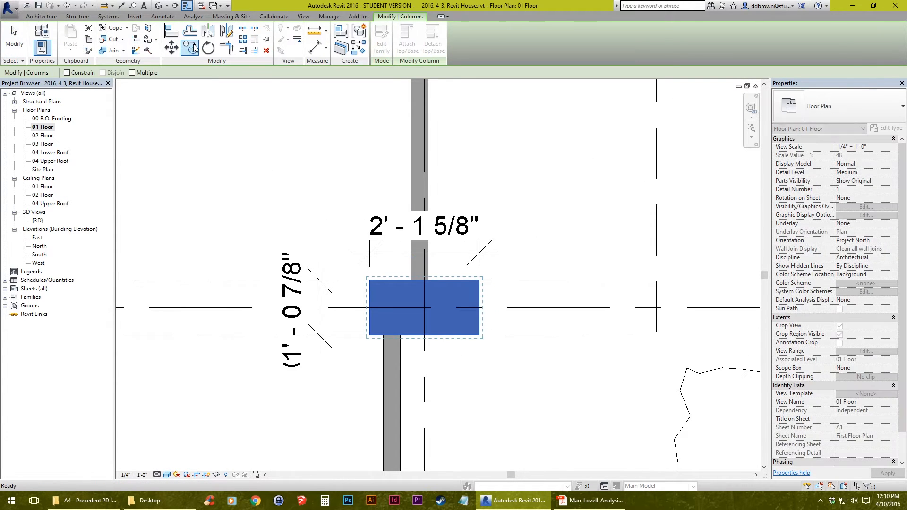
left_click(152, 77)
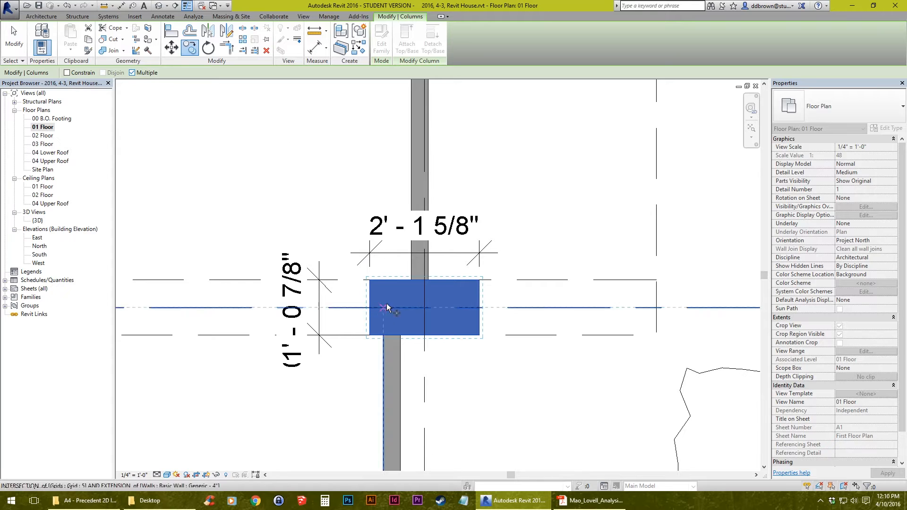
left_click(424, 305)
scroll(421, 314, "down", 3)
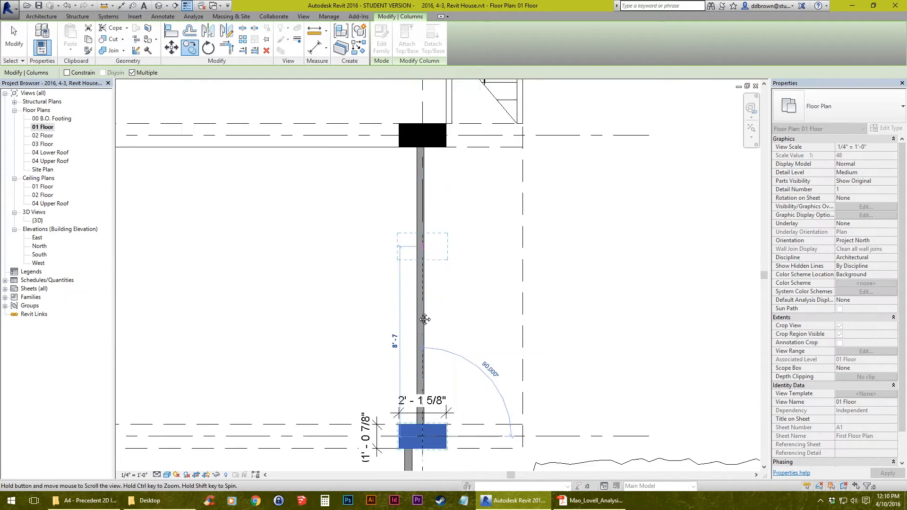
scroll(422, 213, "up", 3)
left_click(422, 241)
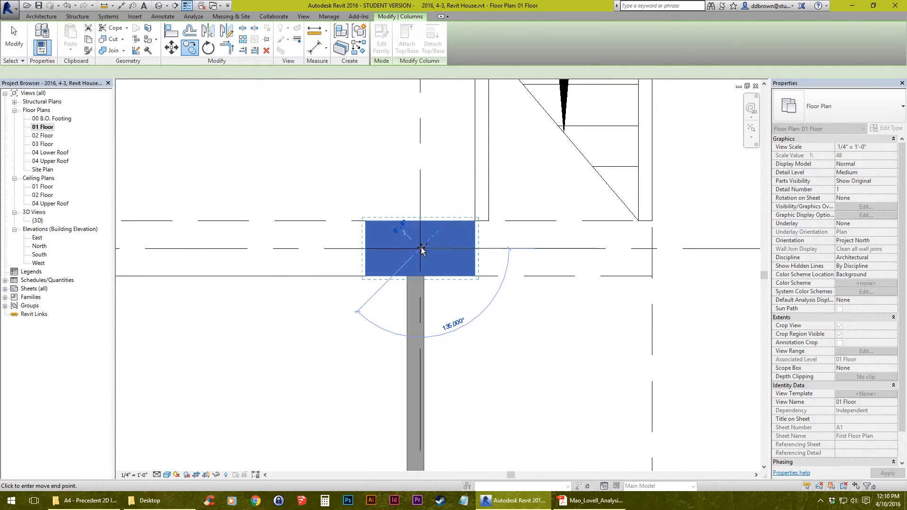
Place further copies of the column along grid 3 on the black outlines at grids 6, 7 and 8
scroll(421, 243, "down", 4)
scroll(414, 350, "up", 4)
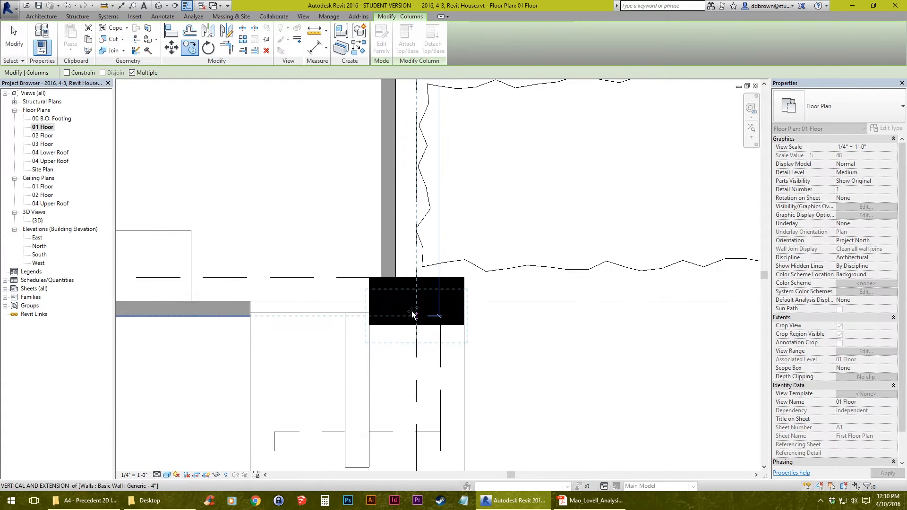
left_click(413, 301)
scroll(415, 384, "down", 3)
scroll(414, 280, "up", 4)
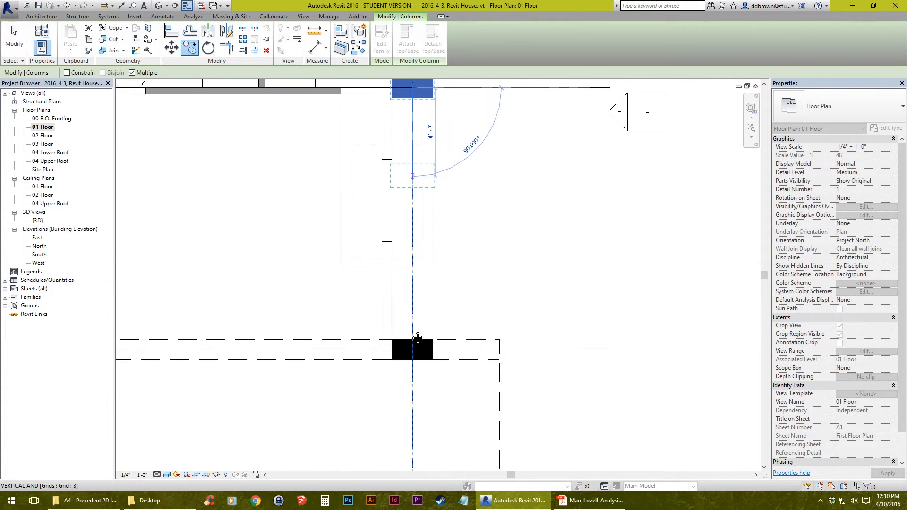
left_click(414, 279)
scroll(413, 313, "down", 3)
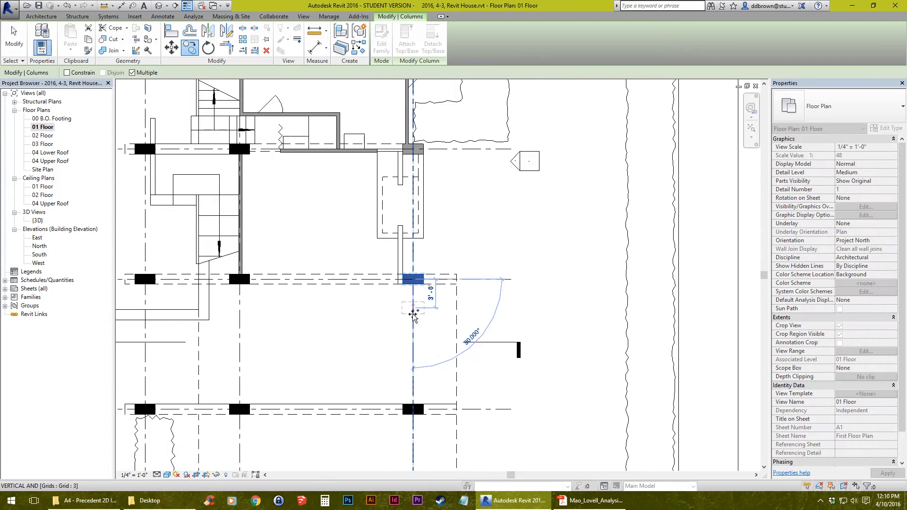
scroll(414, 245, "up", 4)
left_click(415, 267)
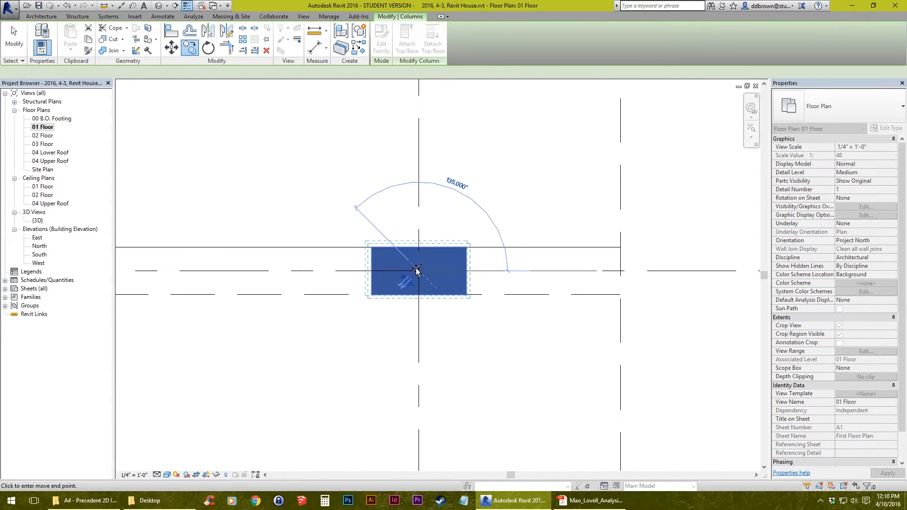
key("Escape")
Select everything along the grid 3 column line and filter the selection to the Columns category only
scroll(446, 350, "down", 3)
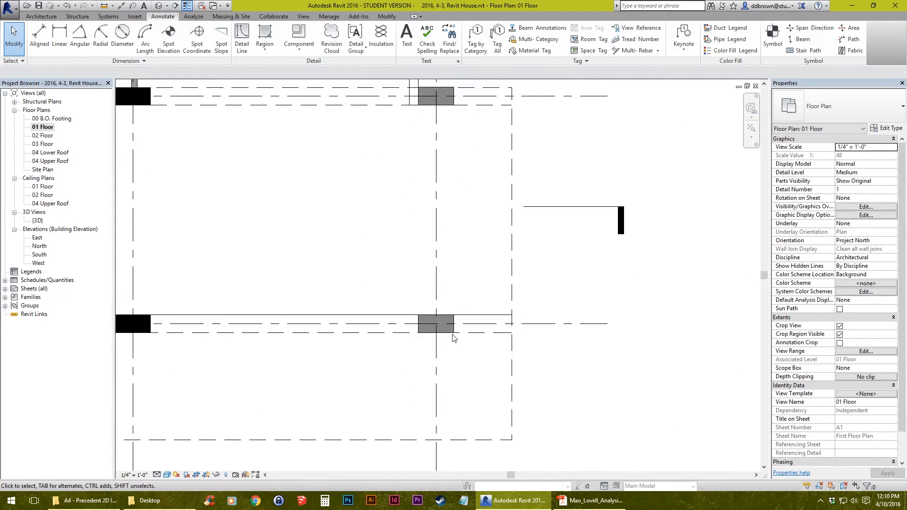
scroll(454, 326, "up", 6)
scroll(455, 321, "down", 6)
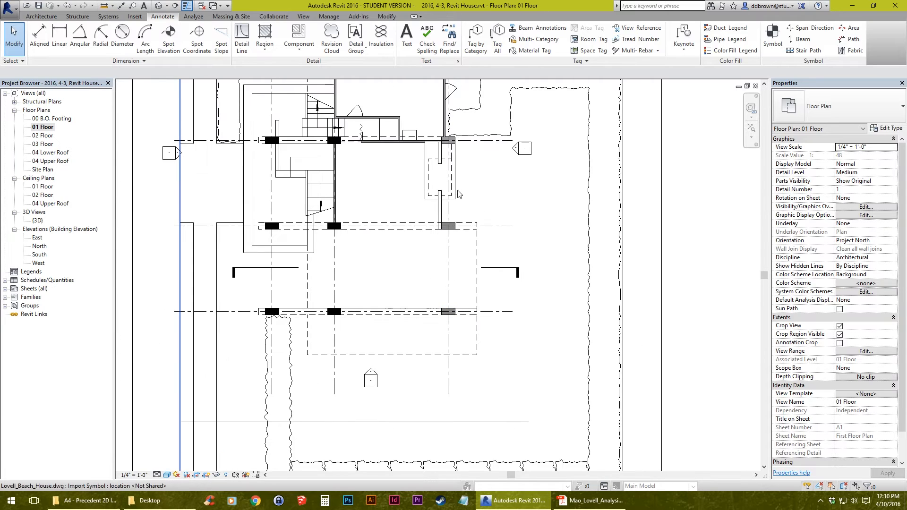
middle_click_drag(435, 373, 426, 272)
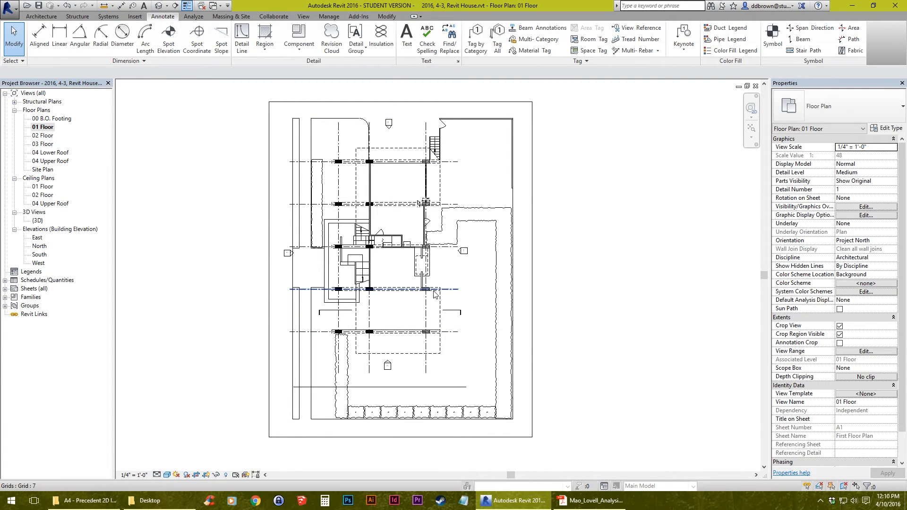
middle_click_drag(432, 304, 403, 313)
scroll(403, 311, "up", 1)
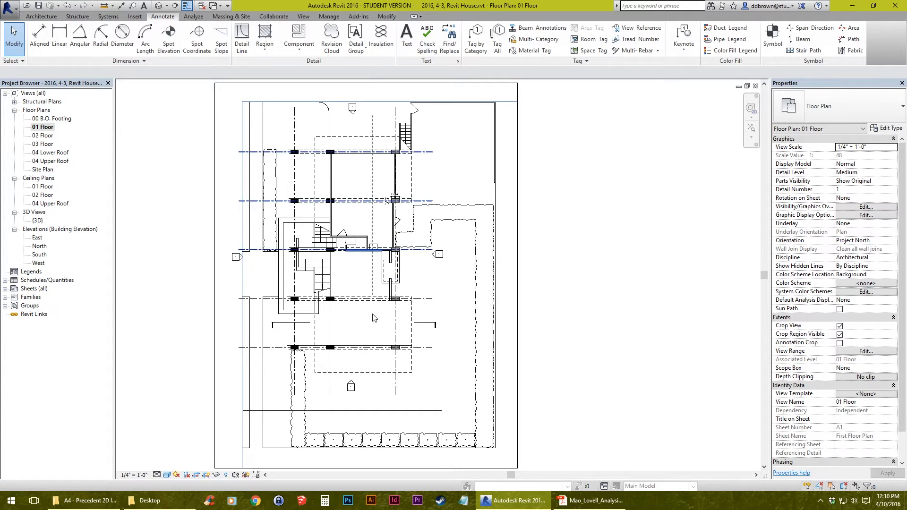
left_click_drag(372, 116, 424, 429)
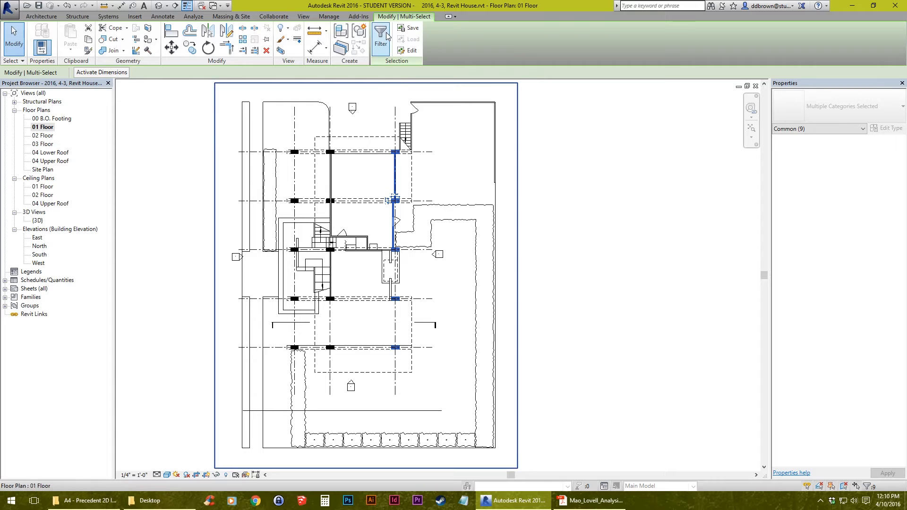
left_click(381, 33)
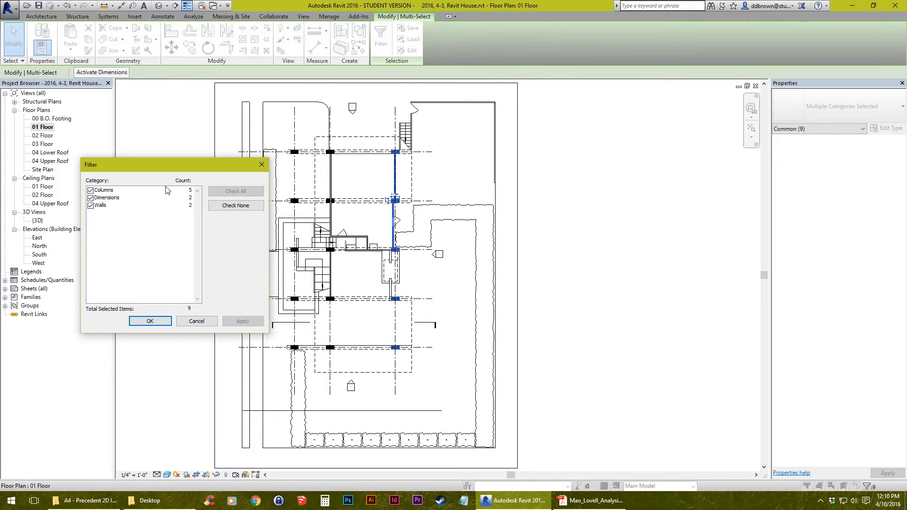
left_click(241, 206)
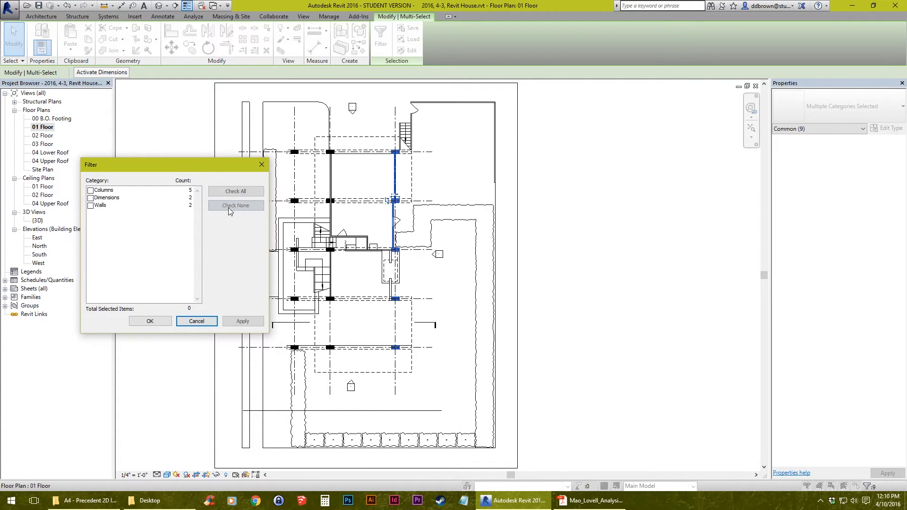
left_click(90, 191)
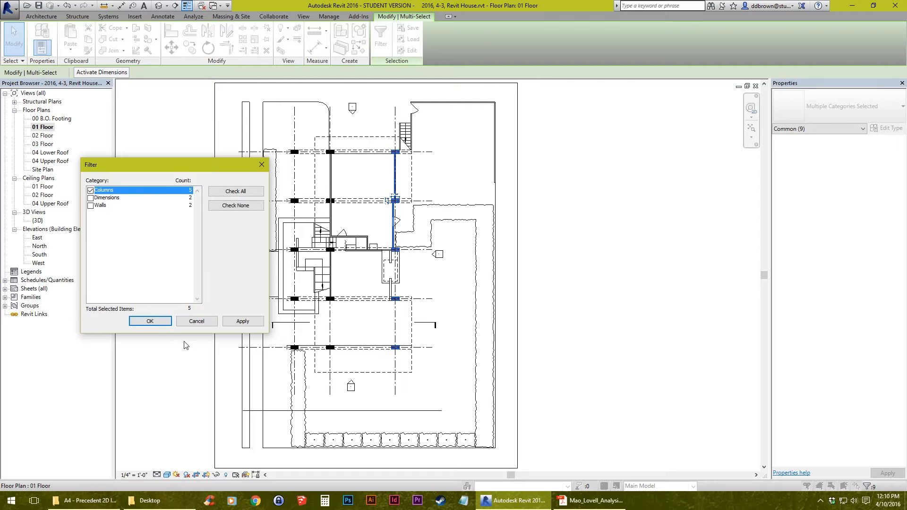
left_click(149, 321)
Copy the five selected columns west along grid 4 onto the black outlines of the middle column line
scroll(389, 191, "up", 3)
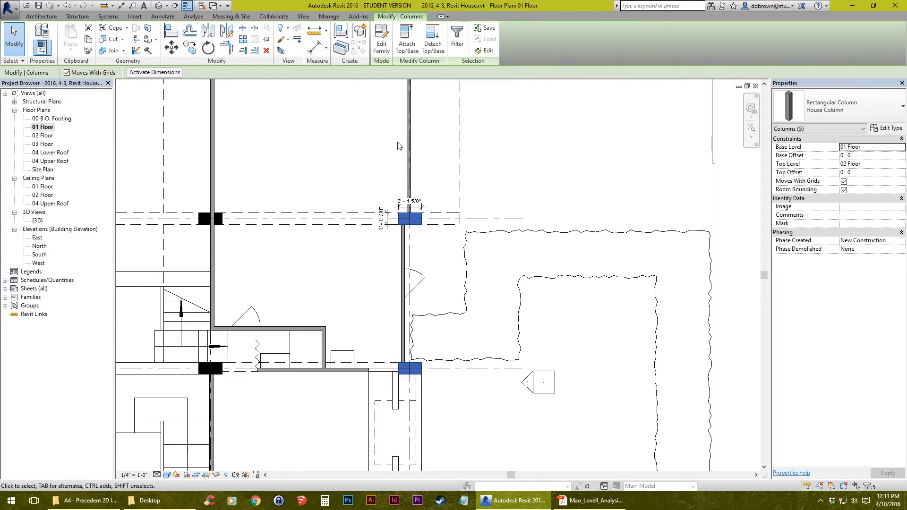
middle_click_drag(397, 145, 456, 165)
left_click(190, 48)
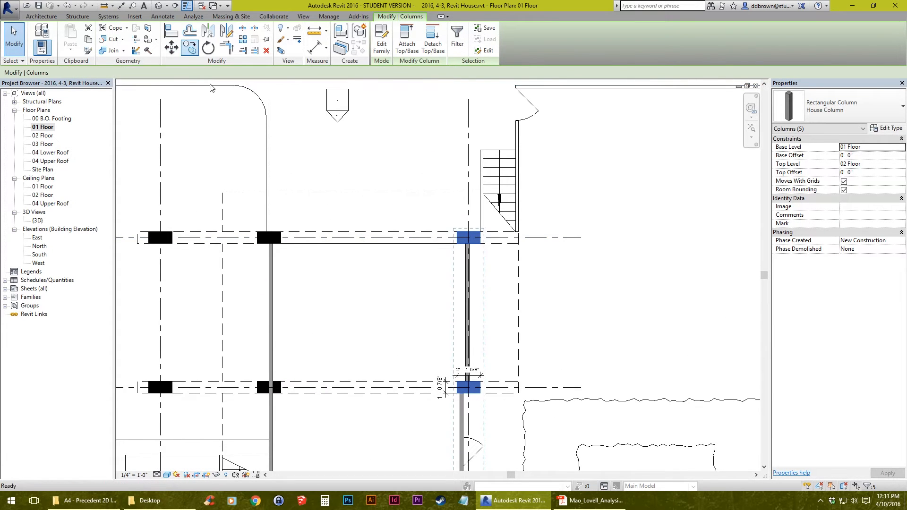
scroll(470, 239, "up", 5)
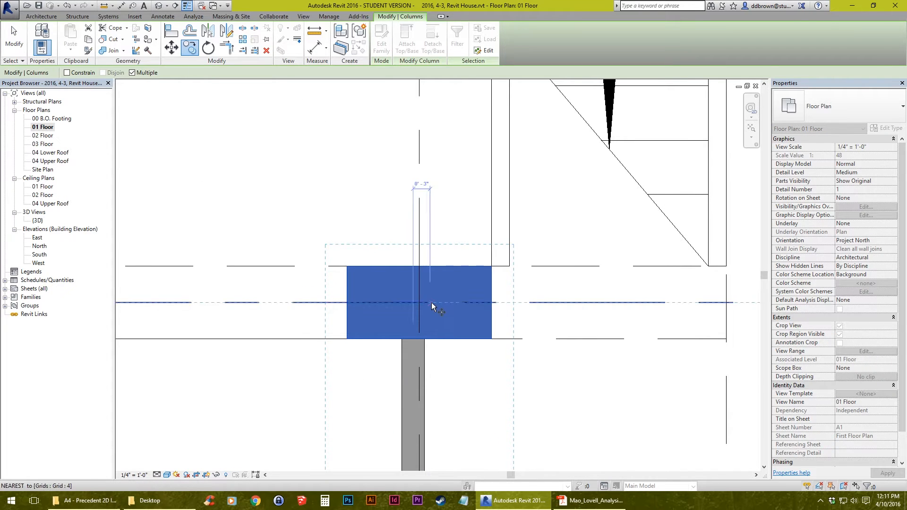
left_click(420, 303)
scroll(420, 303, "down", 2)
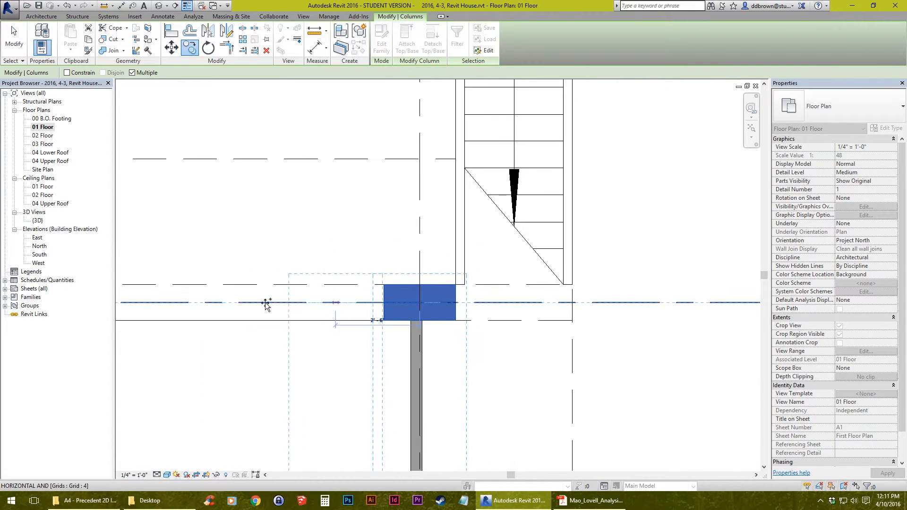
middle_click_drag(266, 305, 716, 301)
left_click(254, 299)
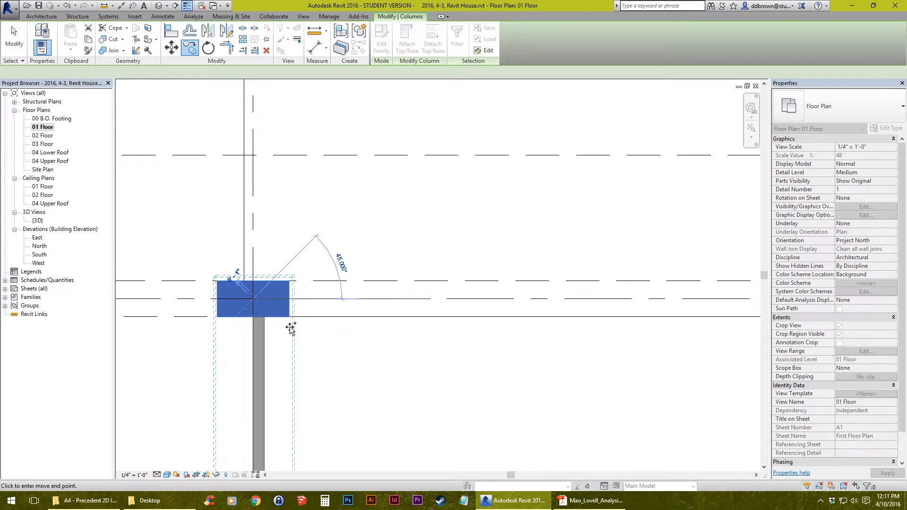
left_click(16, 38)
scroll(403, 296, "down", 3)
scroll(443, 370, "down", 4)
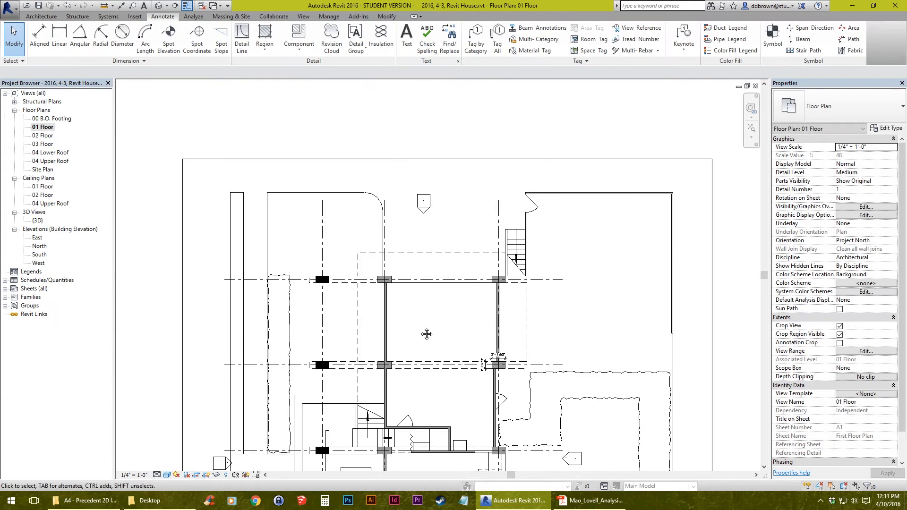
Examine the copied columns on the 01 Floor plan and from below the house in the 3D view
scroll(357, 229, "up", 3)
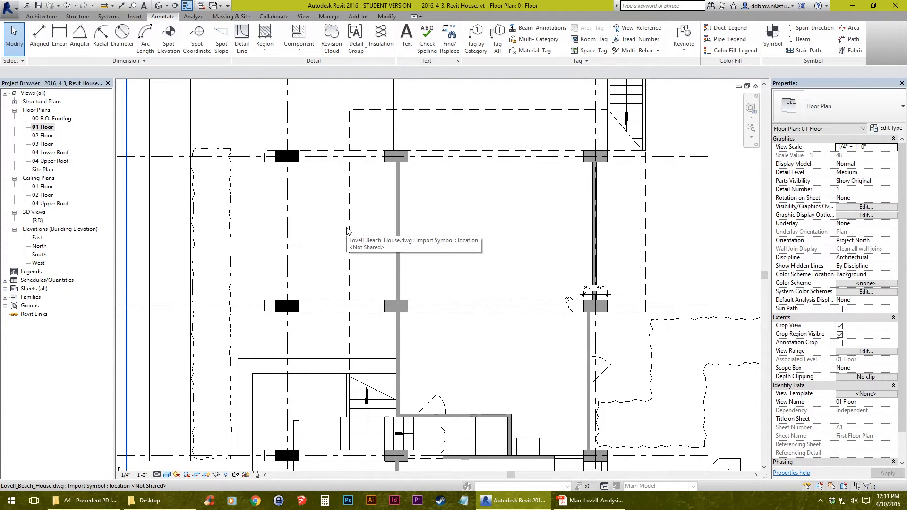
scroll(311, 273, "down", 2)
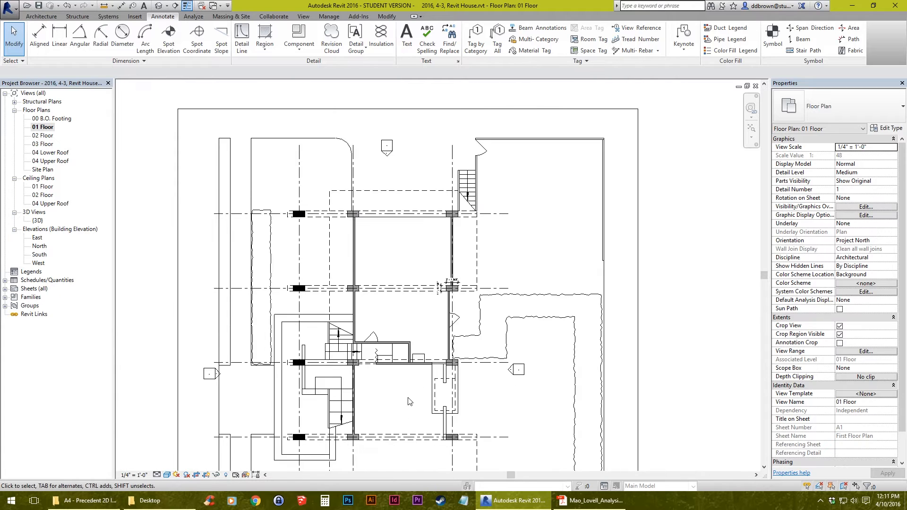
middle_click_drag(409, 401, 408, 343)
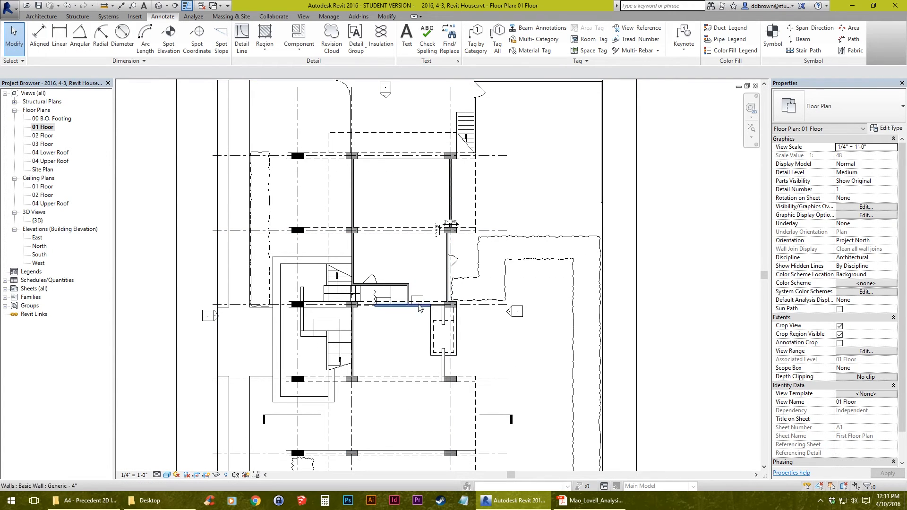
left_click(159, 6)
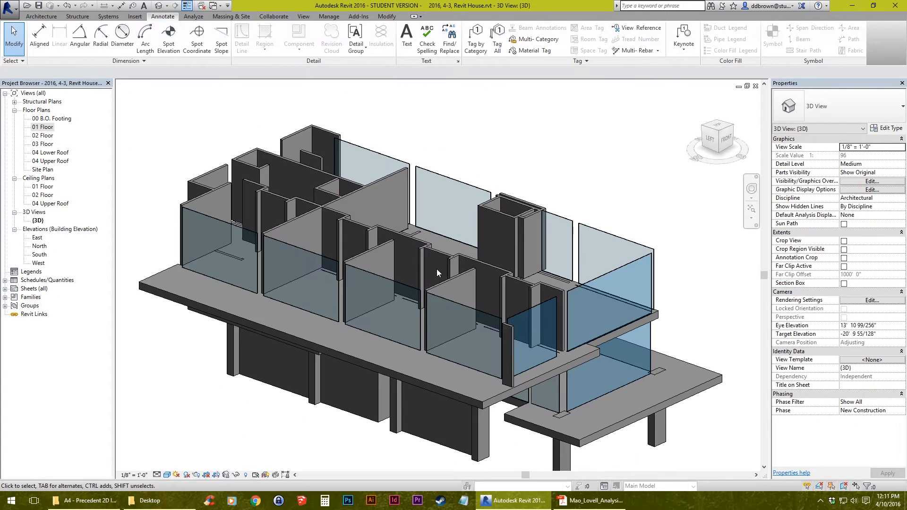
middle_click_drag(510, 373, 359, 279, "shift")
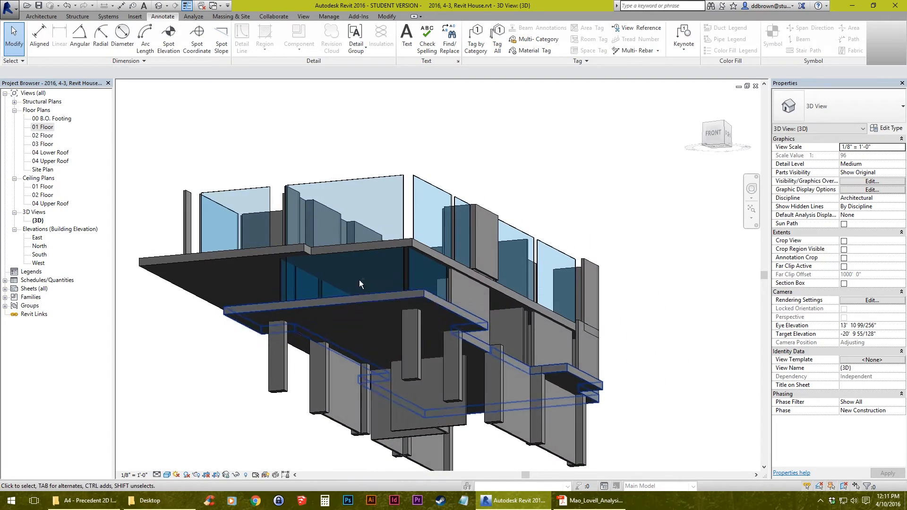
middle_click_drag(435, 408, 421, 329)
scroll(431, 315, "up", 3)
scroll(454, 327, "down", 3)
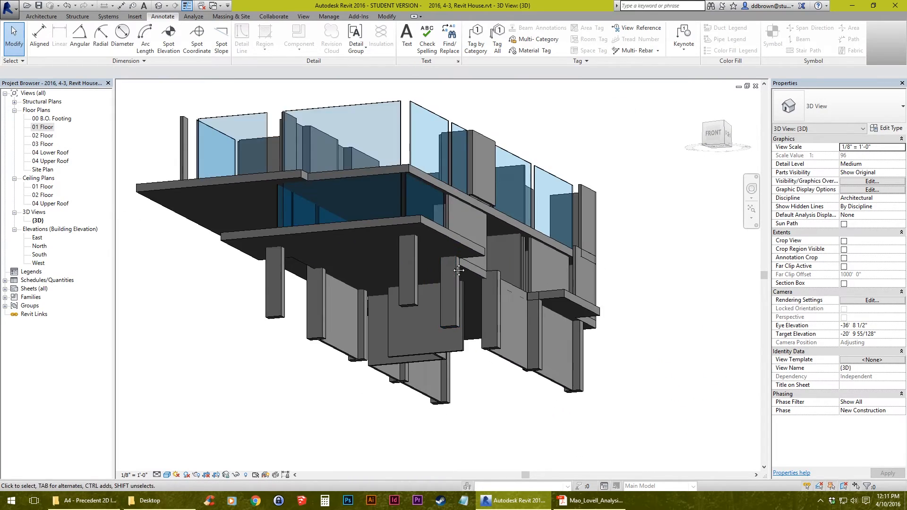
mouse_move(459, 270)
middle_mouse_down("shift")
mouse_move(459, 352)
mouse_move(450, 265)
middle_mouse_up("shift")
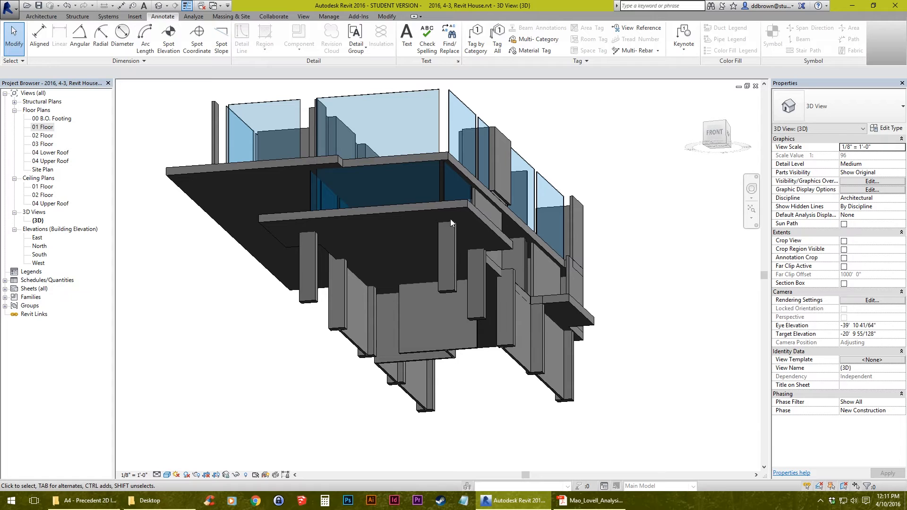
Select everything on the ground storey, filter the selection to Columns only, and set the columns' top level to 04 Lower Roof
middle_click_drag(408, 100, 416, 277, "shift")
left_click_drag(597, 390, 207, 292)
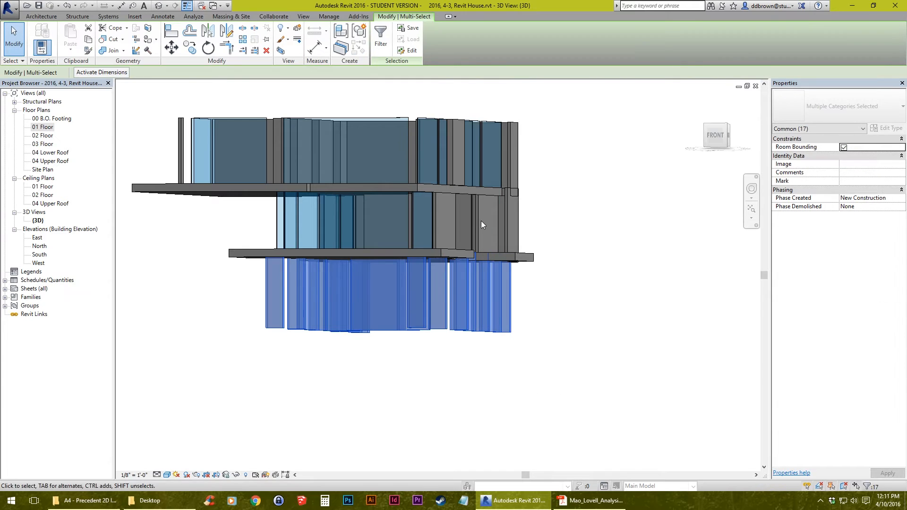
left_click(381, 40)
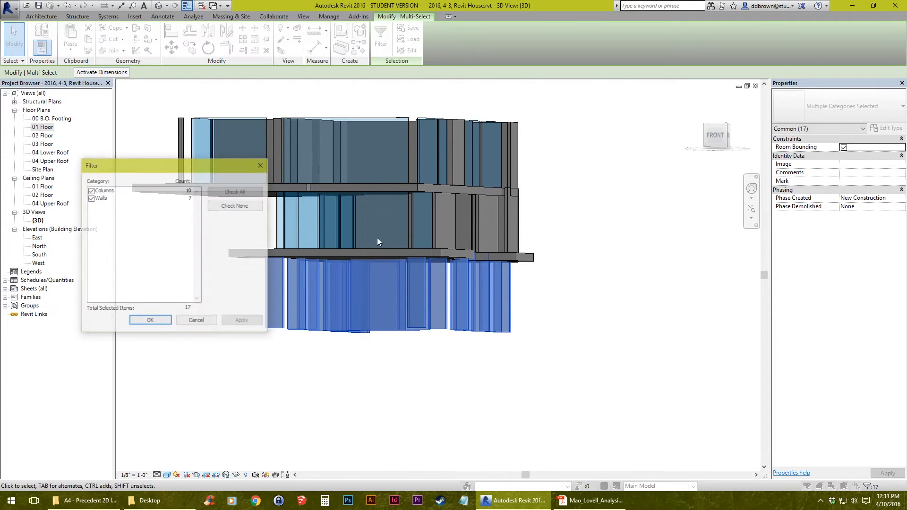
left_click(235, 206)
left_click(95, 191)
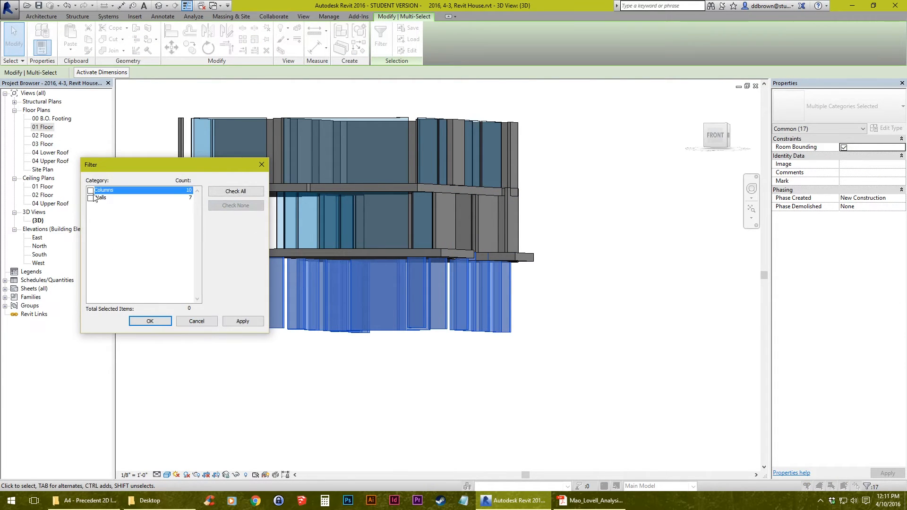
left_click(150, 321)
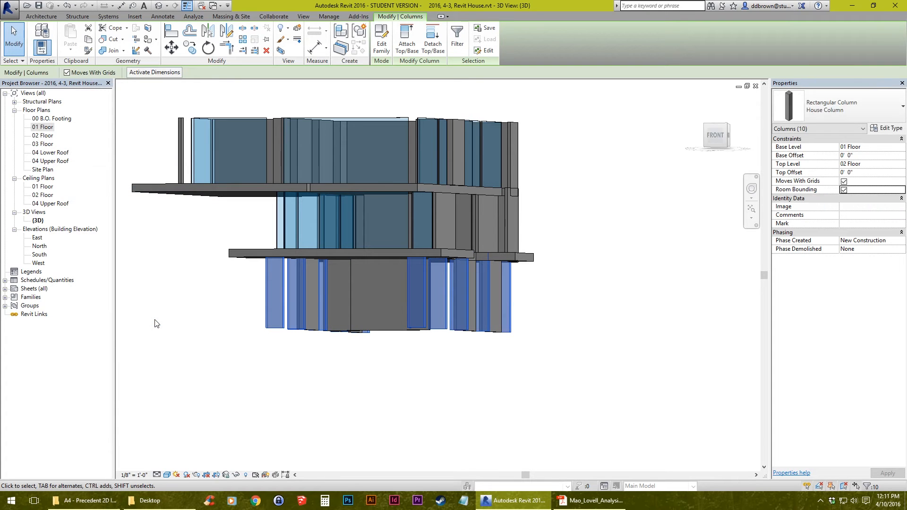
left_click(901, 165)
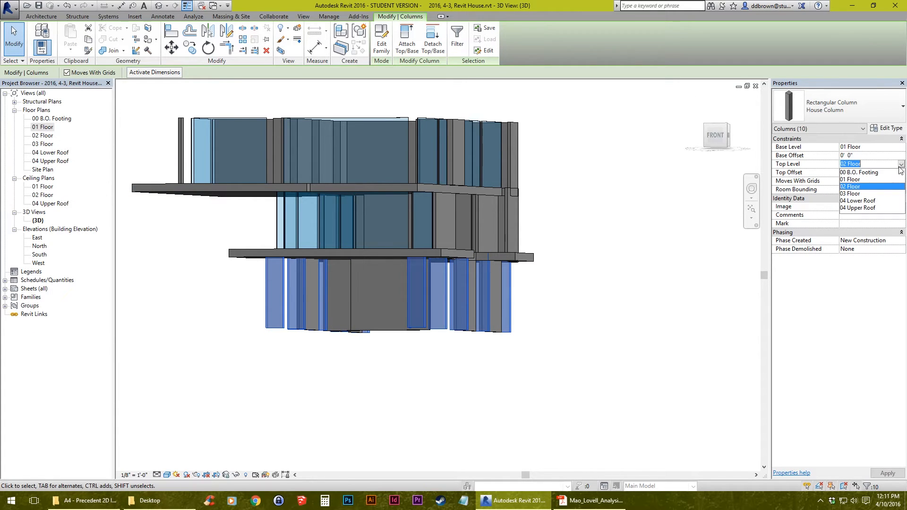
left_click(872, 202)
key("Escape")
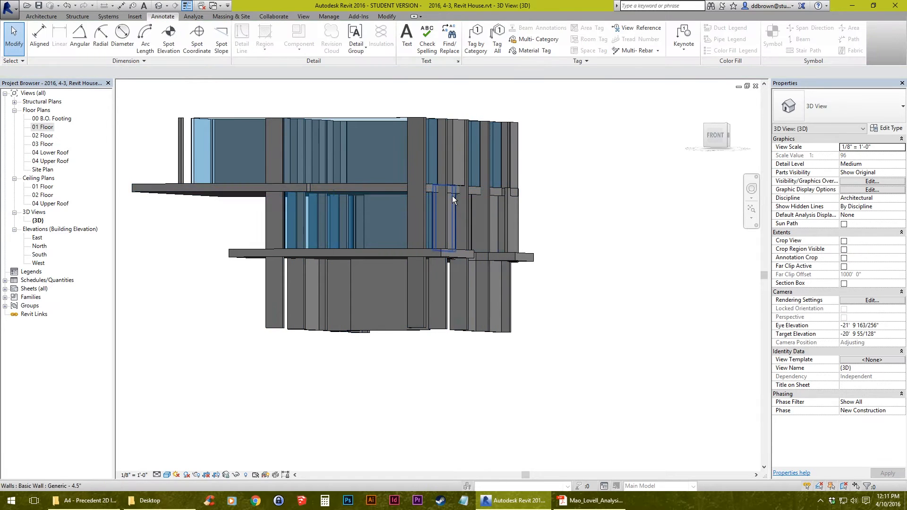
Examine from above how the extended columns meet the walls and glazing in the 3D view, and return to the 01 Floor plan
middle_click_drag(452, 195, 460, 290, "shift")
scroll(521, 247, "up", 3)
scroll(521, 248, "down", 2)
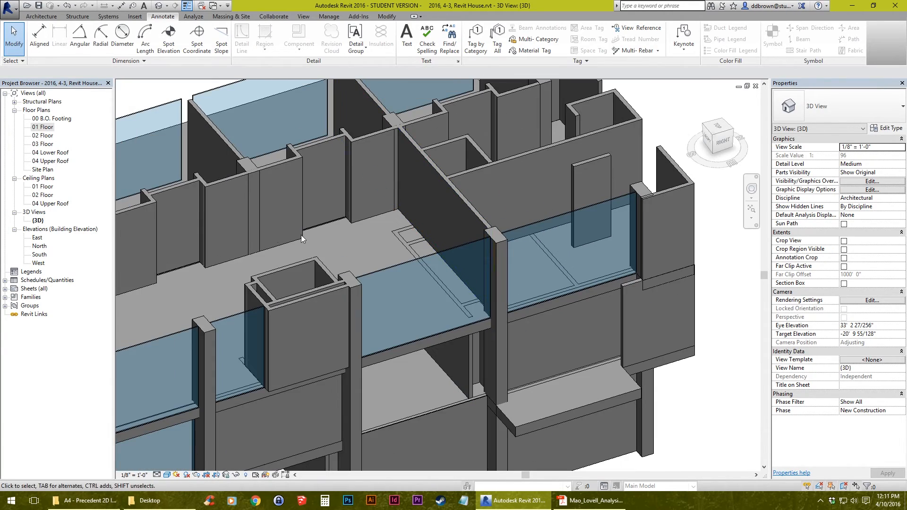
middle_click_drag(316, 238, 442, 253)
scroll(442, 252, "up", 1)
middle_click_drag(274, 255, 346, 225)
scroll(465, 320, "up", 4)
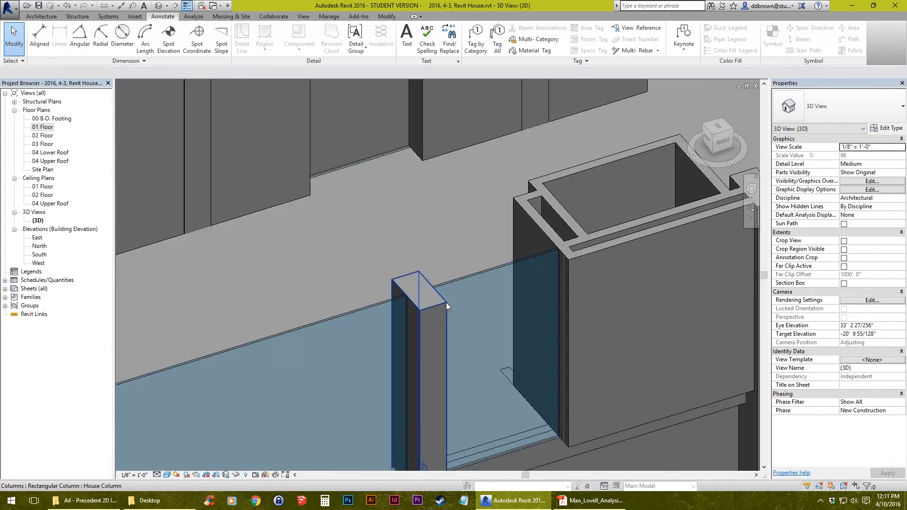
scroll(447, 303, "down", 2)
scroll(447, 303, "down", 2)
middle_click_drag(520, 304, 555, 308, "shift")
scroll(419, 269, "down", 2)
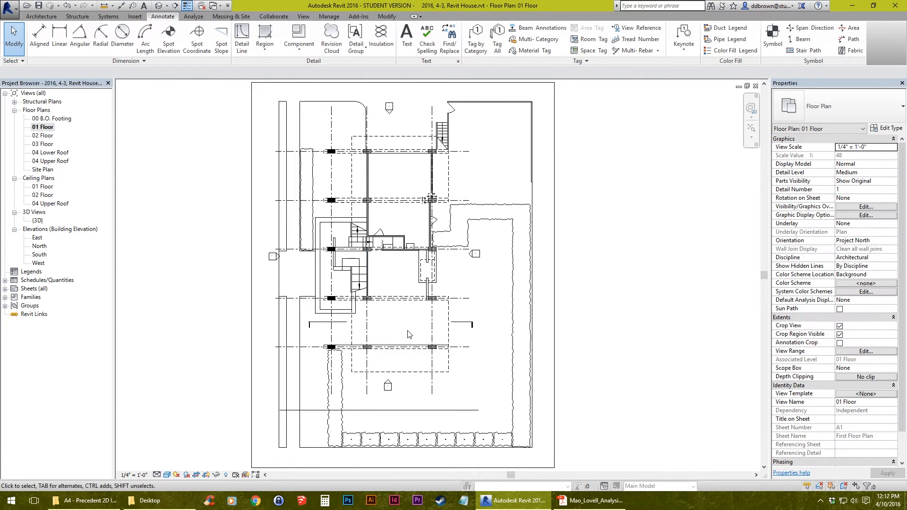
Draw an east-west building section across the full plan, cutting through the exterior stair and the fireplace area
scroll(409, 334, "up", 1)
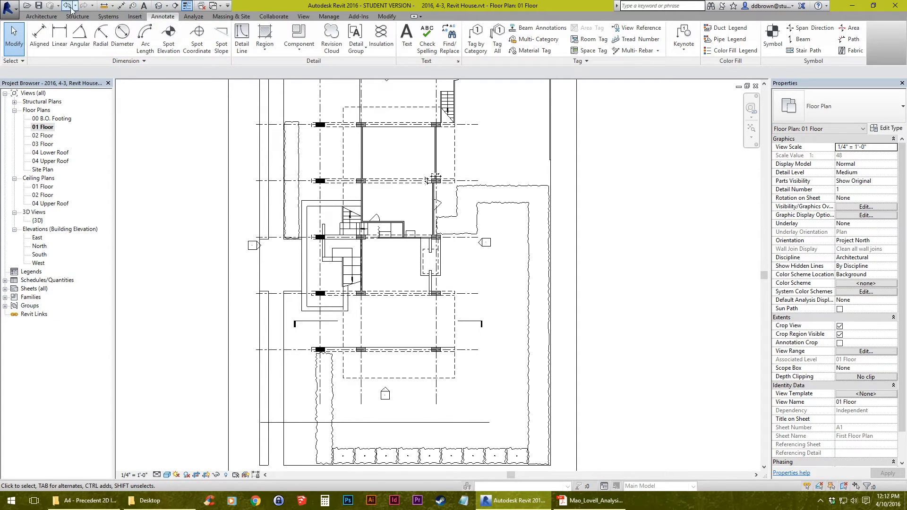
left_click(175, 6)
scroll(396, 257, "down", 2)
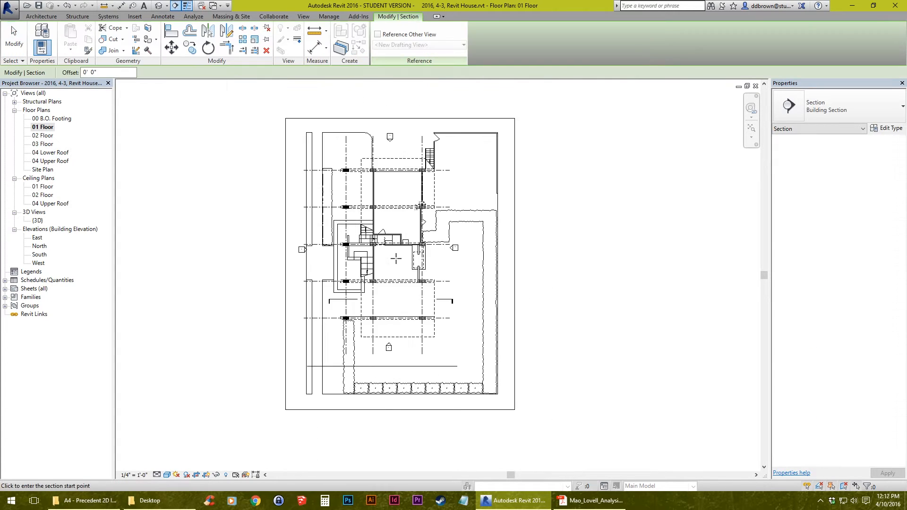
left_click(238, 269)
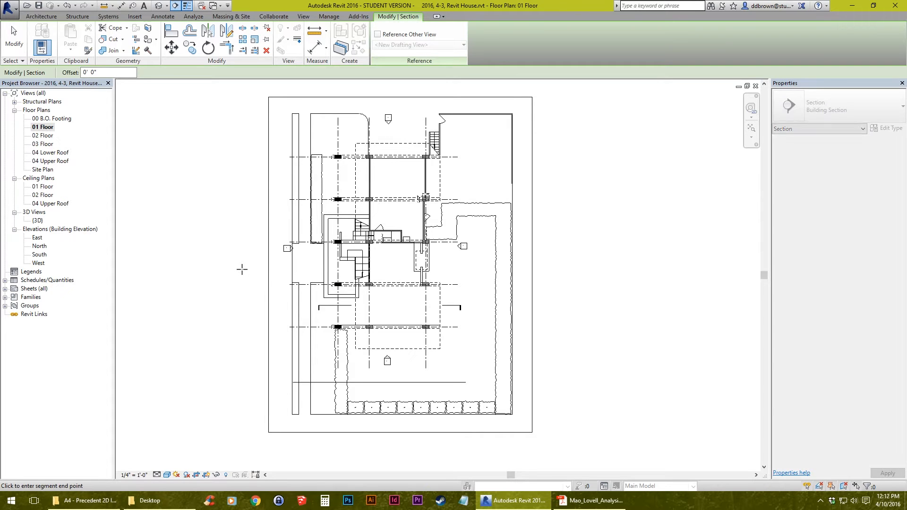
left_click(566, 268)
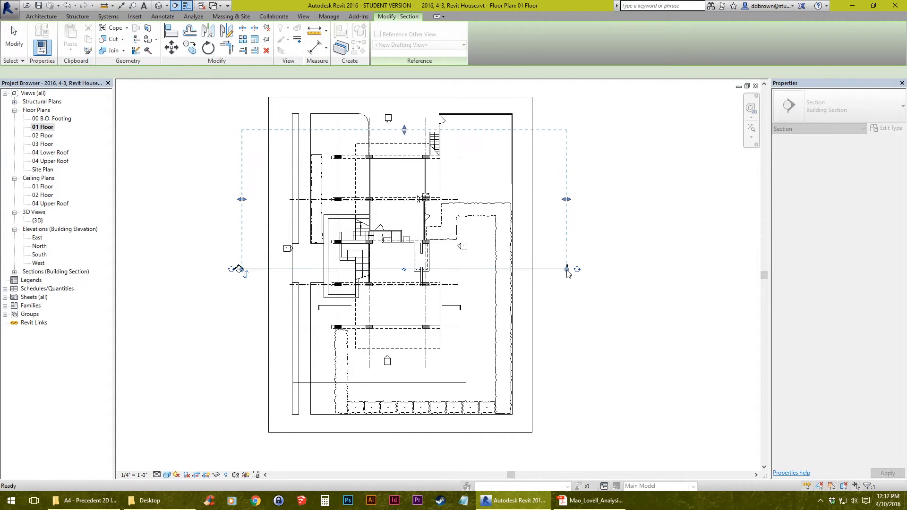
Flip the section's viewing direction to the south and back to the north
middle_click_drag(316, 197, 315, 263)
scroll(316, 265, "up", 1)
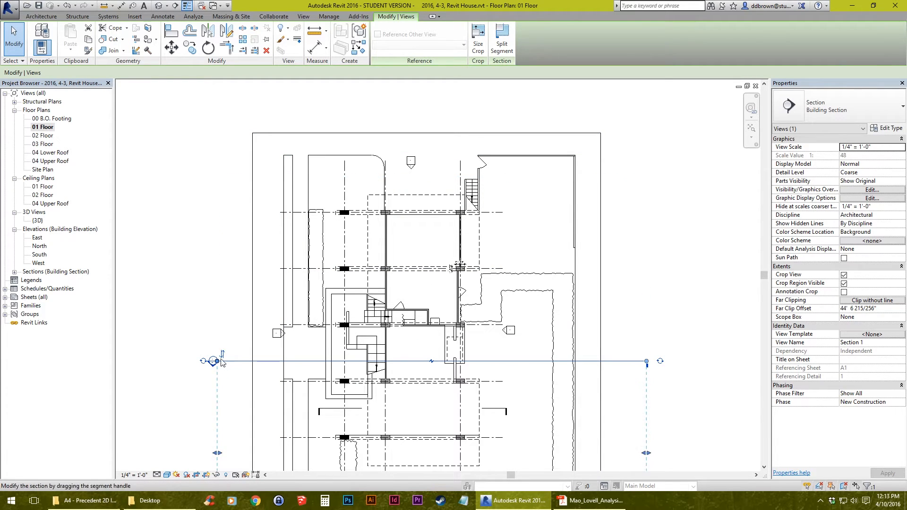
left_click(222, 368)
left_click(223, 356)
middle_click_drag(245, 358, 262, 325)
scroll(263, 329, "down", 1)
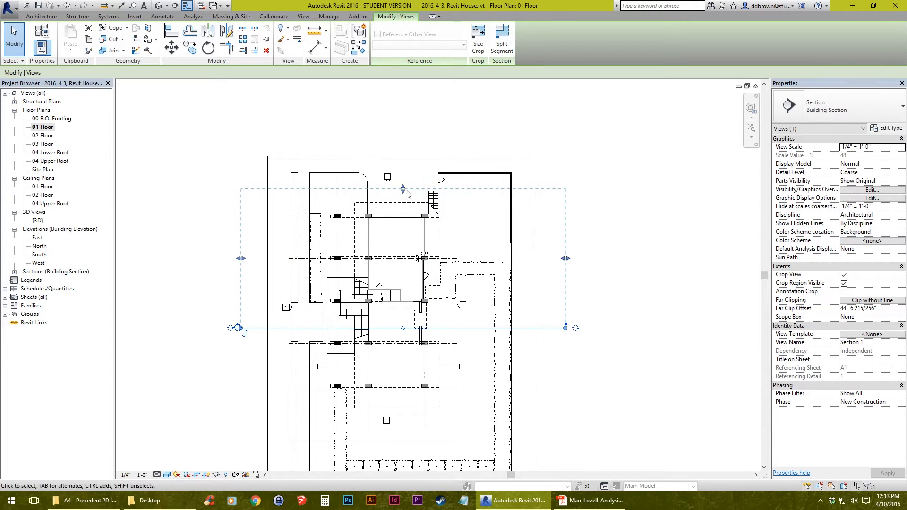
Extend the section's far clip to about 64 feet, past the plan's north crop edge, and pull its west extent slightly inward
left_click_drag(404, 188, 404, 127)
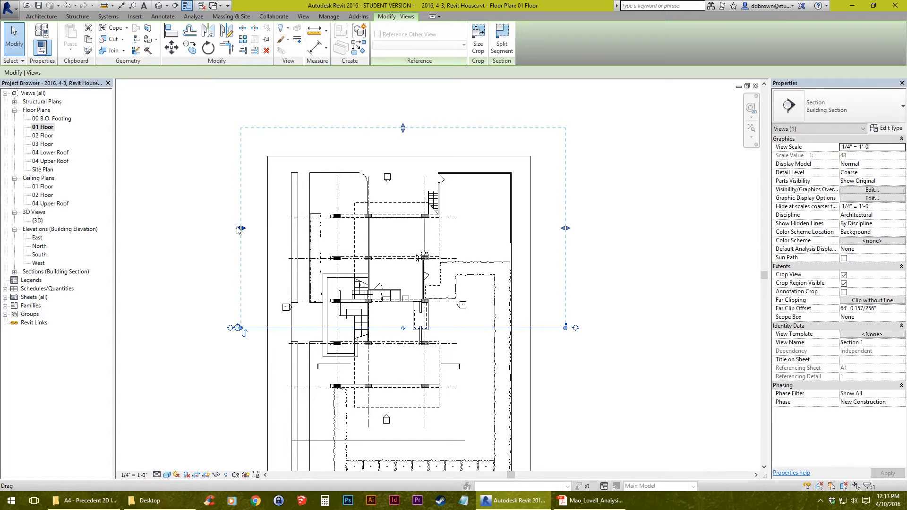
left_click_drag(241, 228, 257, 241)
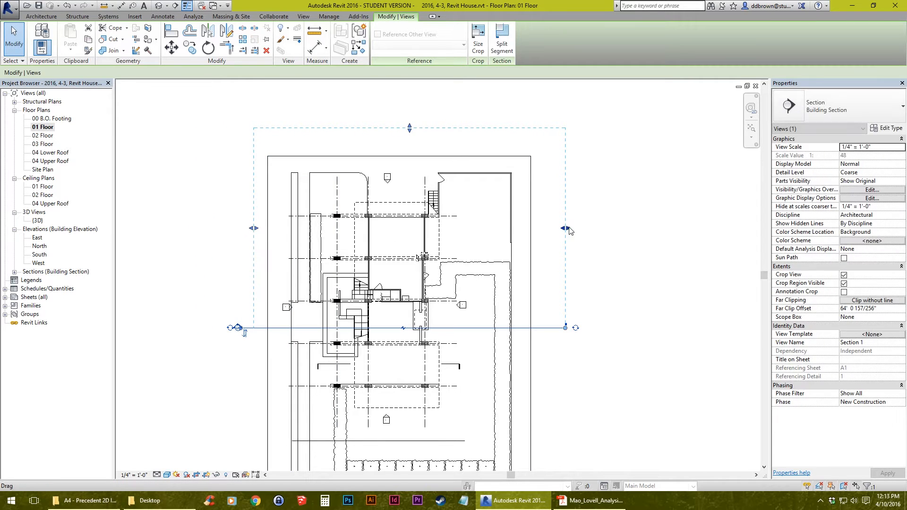
mouse_move(565, 228)
left_mouse_down()
mouse_move(578, 233)
mouse_move(565, 236)
left_mouse_up()
left_click(607, 345)
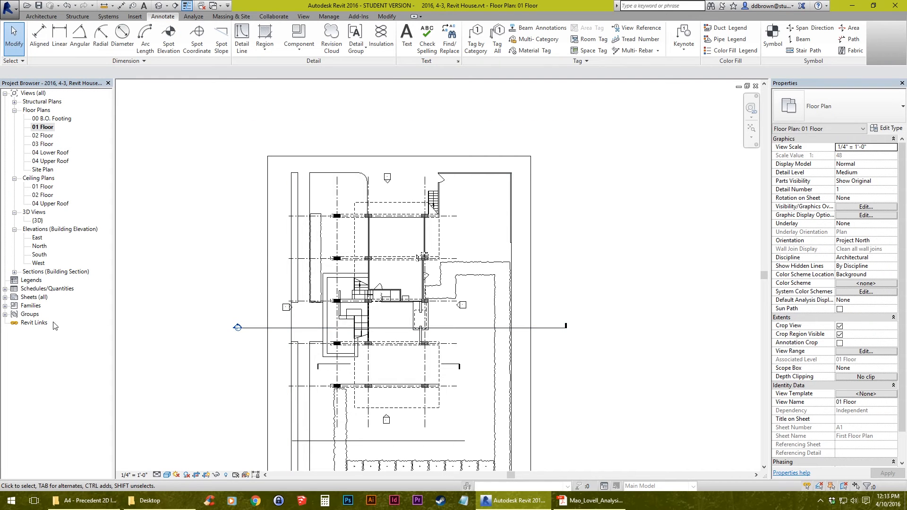
Expand the building sections in the project views and open Section 1 from its section head in the plan
left_click(15, 272)
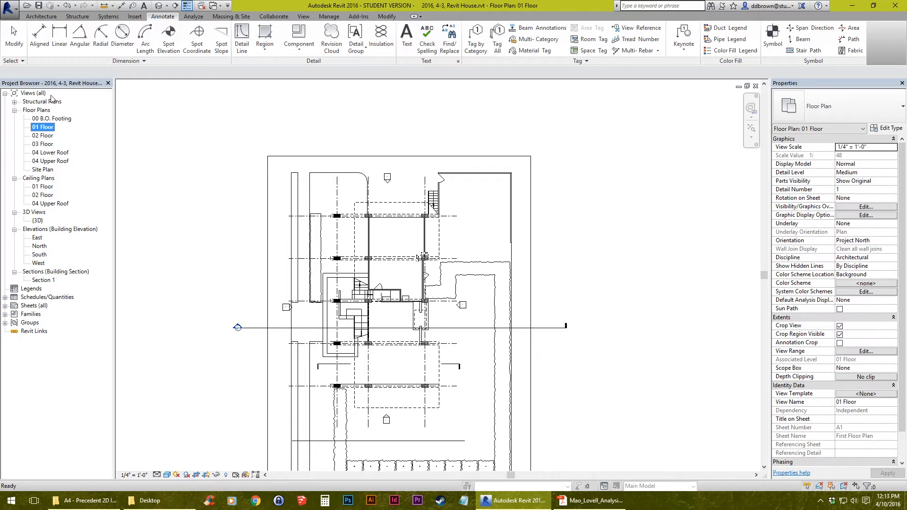
scroll(229, 340, "up", 4)
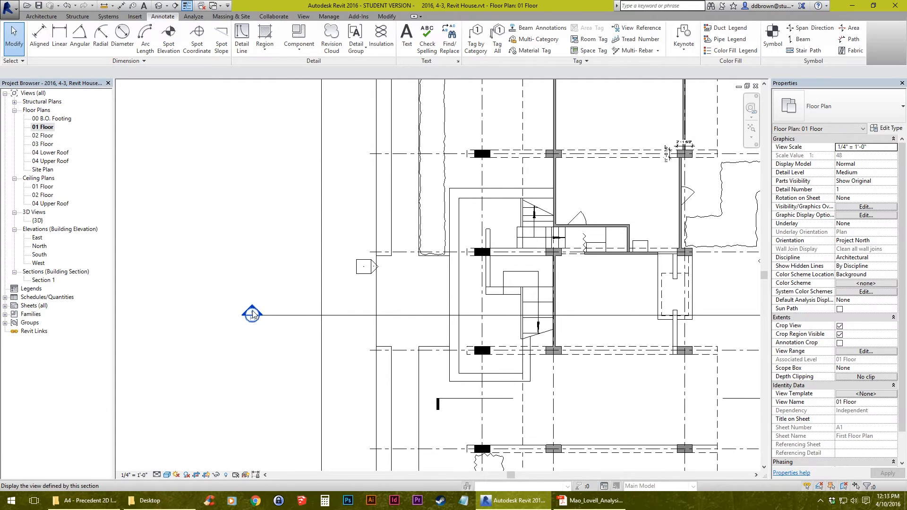
double_click(252, 314)
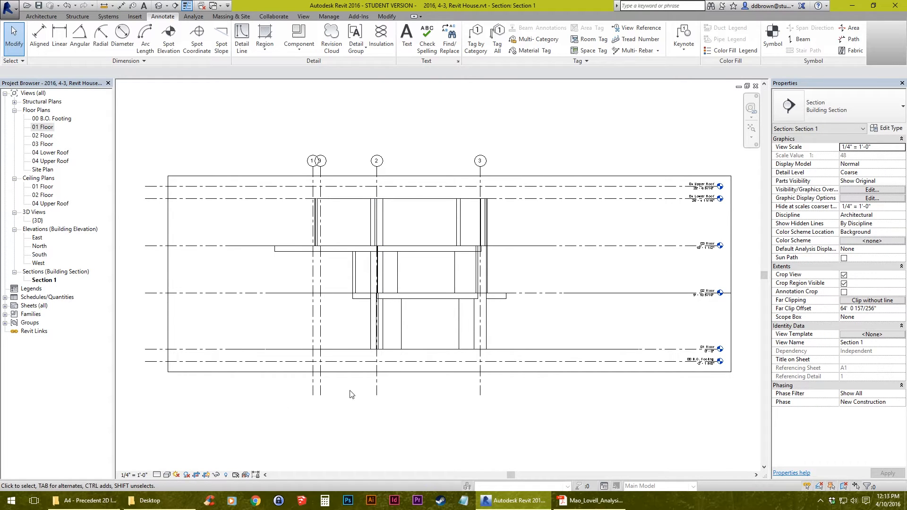
Set the Section 1 view to the Shaded visual style and Medium detail level
scroll(352, 394, "up", 2)
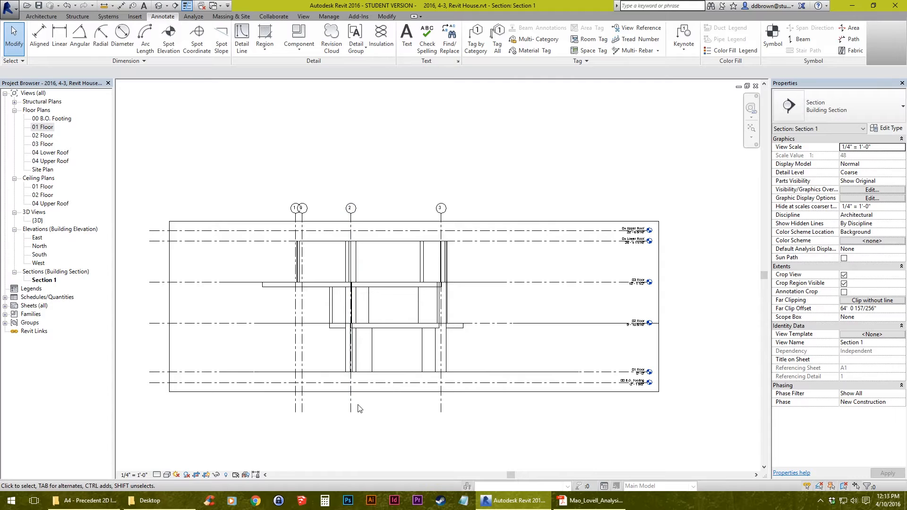
left_click(167, 476)
left_click(201, 436)
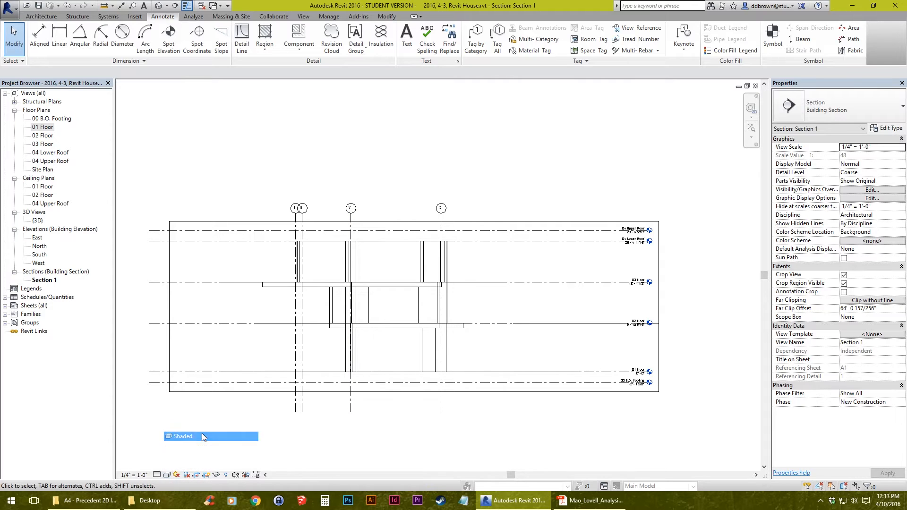
left_click(158, 475)
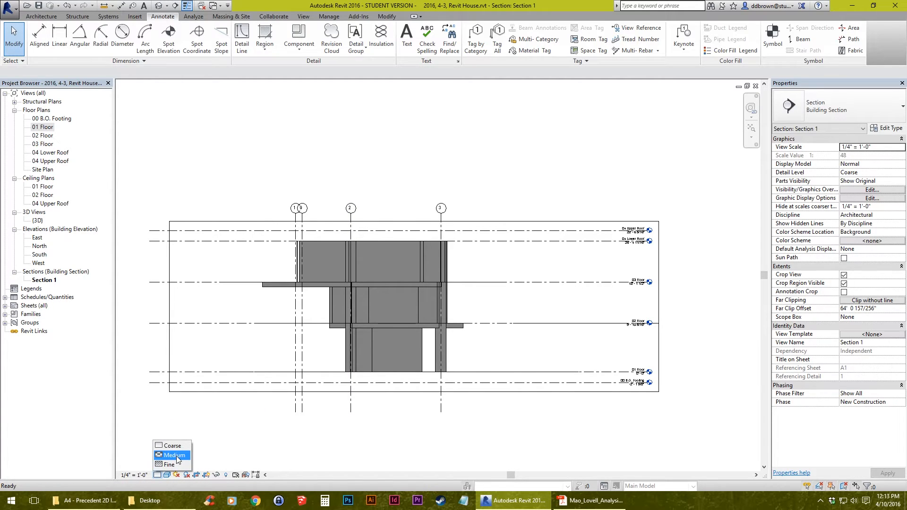
left_click(178, 456)
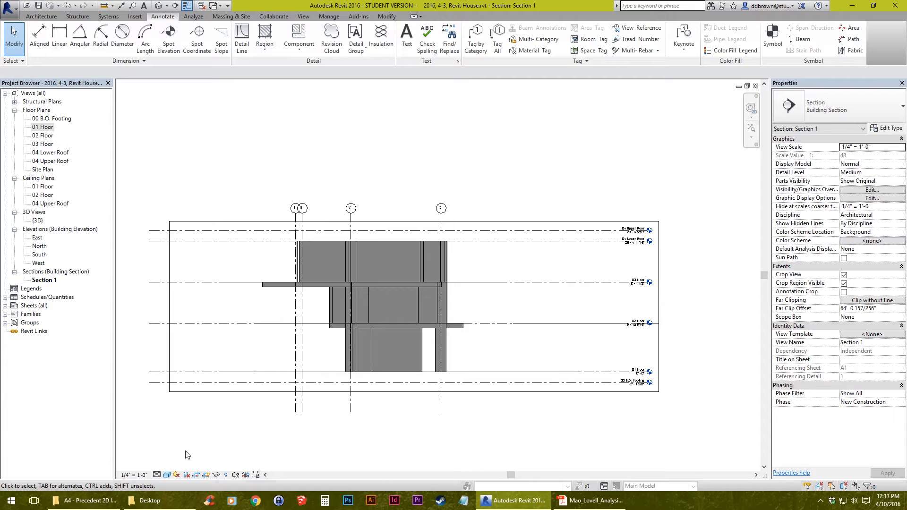
Enlarge the section's crop region downward below the 00 B.O. Footing level and upward above the grid bubbles
left_click(409, 222)
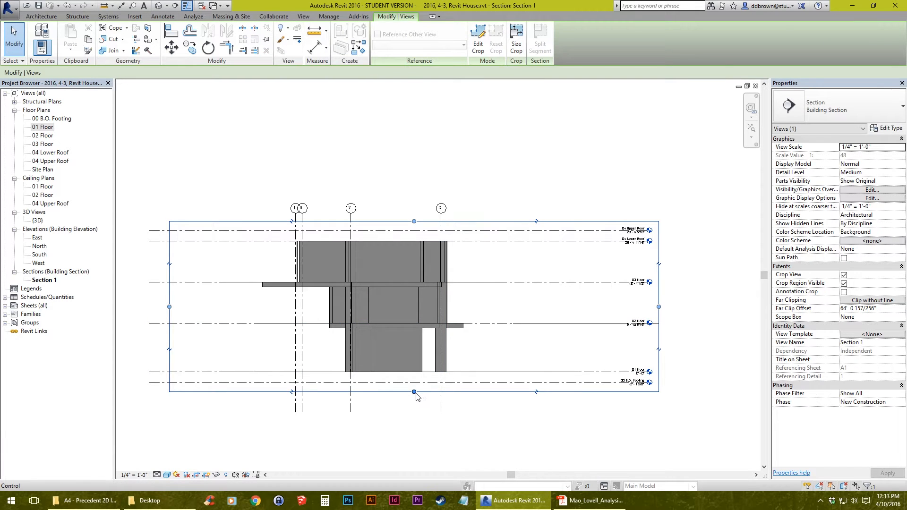
left_click_drag(414, 392, 414, 414)
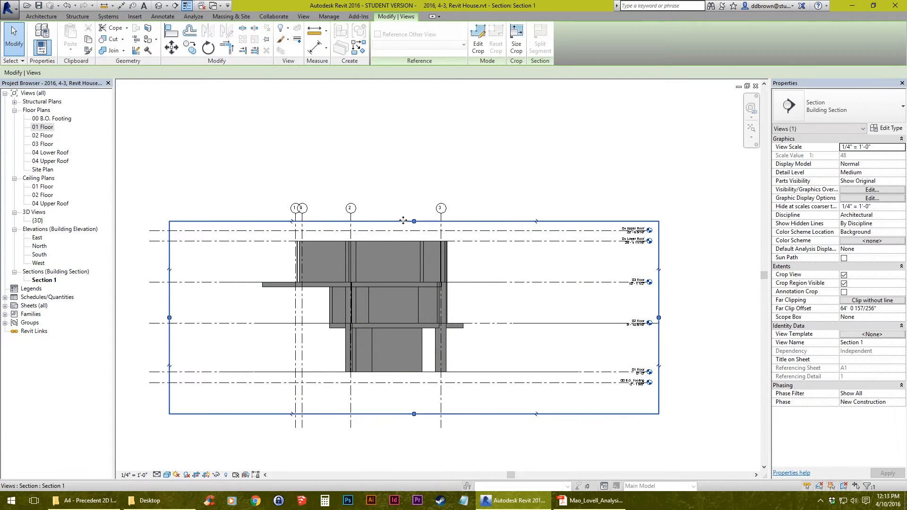
left_click_drag(414, 221, 414, 161)
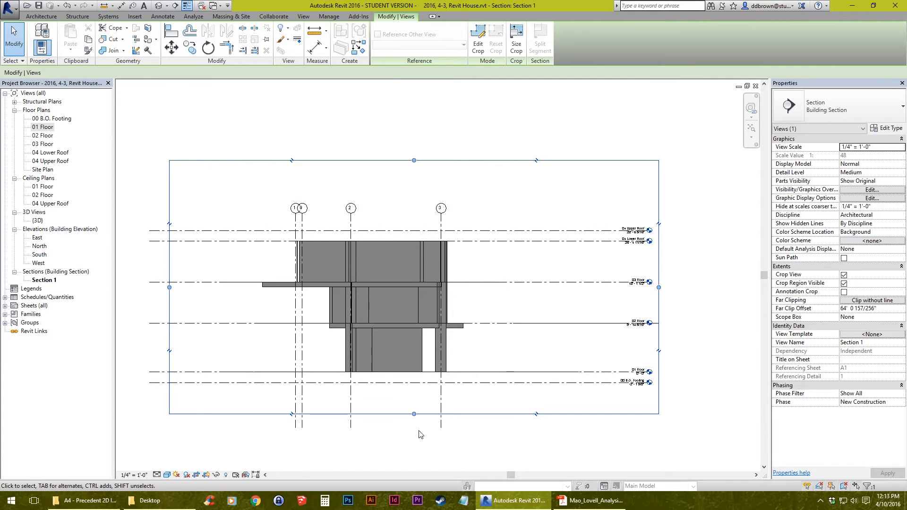
Stretch the Section 1 crop region slightly further beyond its lower and upper limits, and deselect it
left_click_drag(414, 414, 414, 419)
left_click_drag(414, 161, 414, 152)
left_click(421, 144)
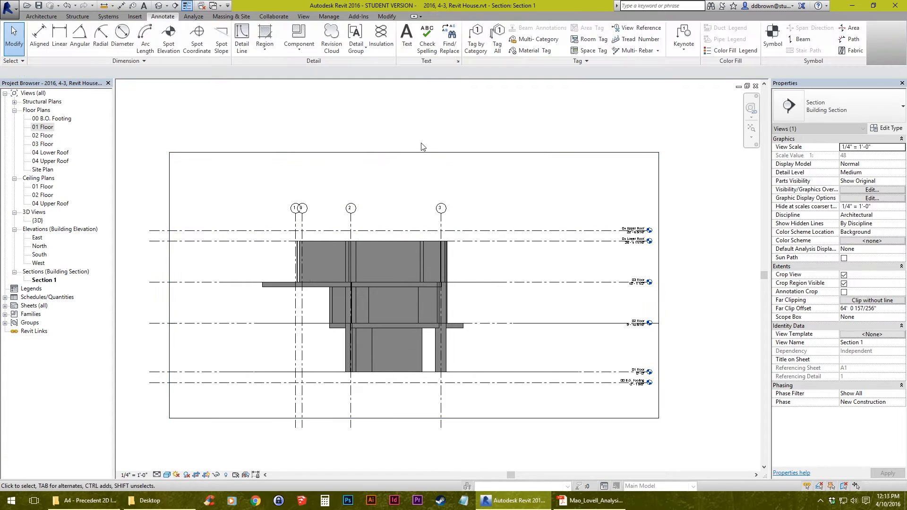
scroll(384, 314, "up", 4)
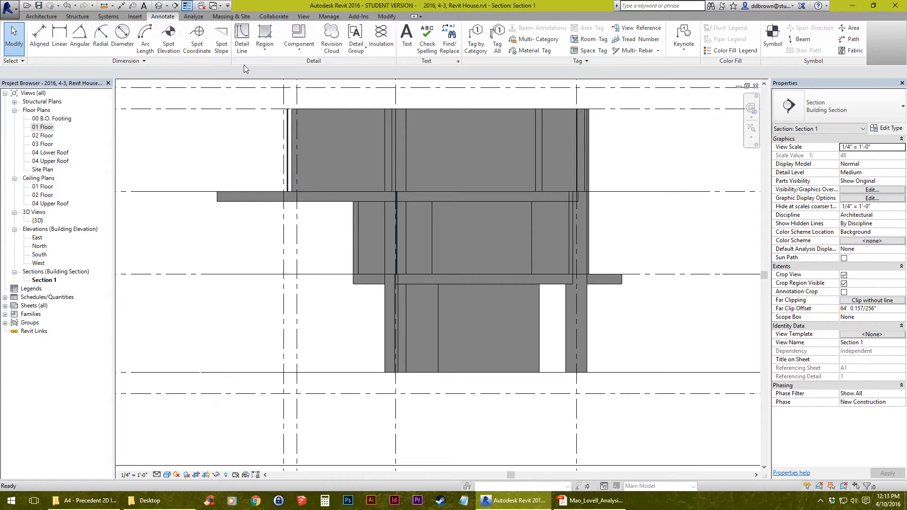
Open the North elevation and examine the imported outline of the stepped concrete frame near grids 1 and 2
left_click(41, 127)
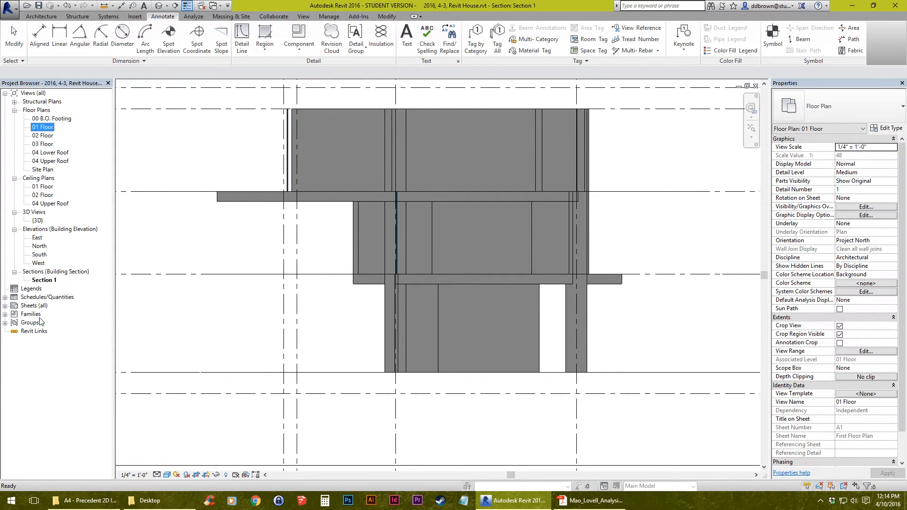
double_click(40, 245)
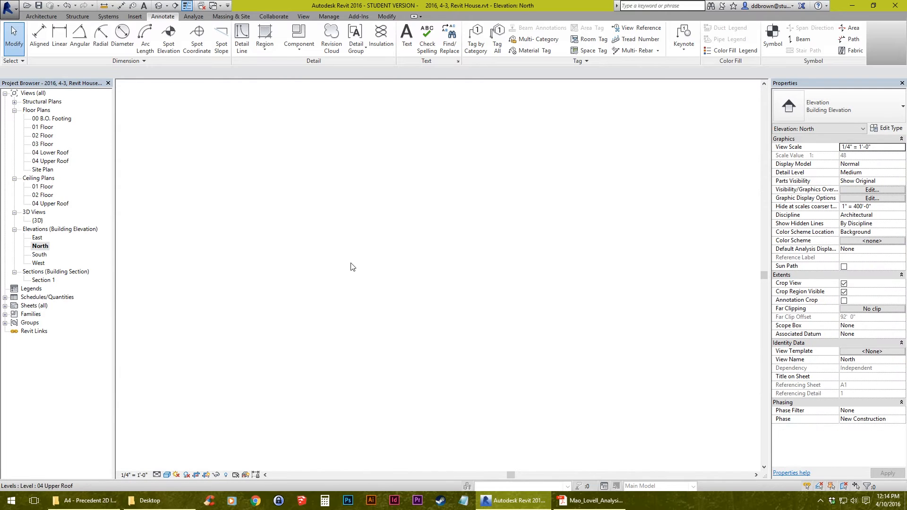
scroll(417, 322, "up", 5)
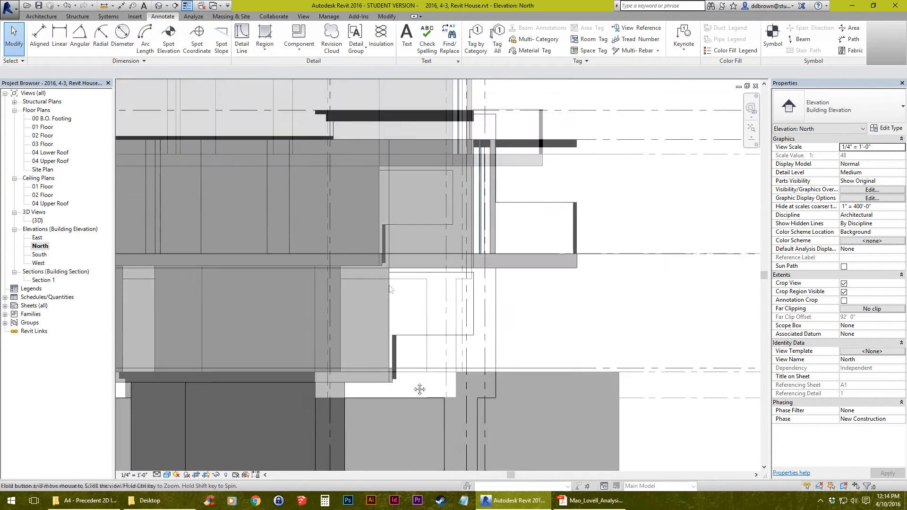
scroll(412, 334, "down", 1)
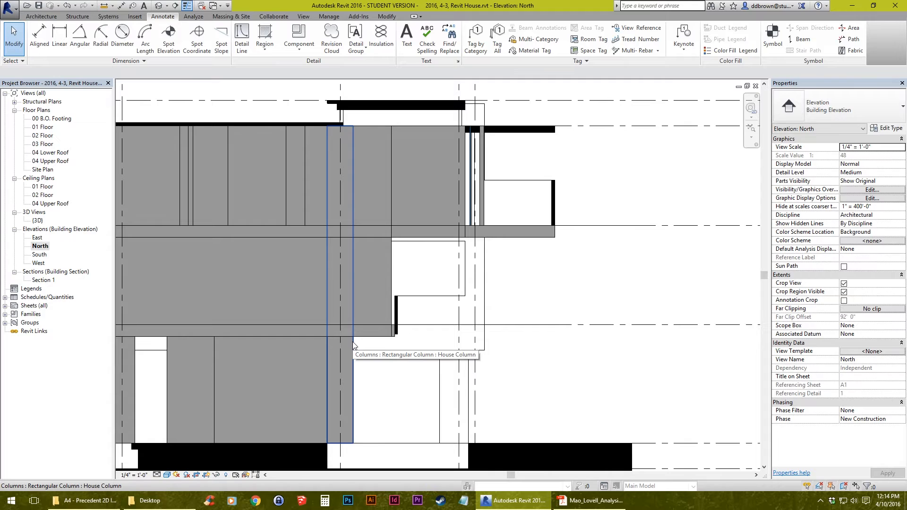
scroll(401, 312, "up", 2)
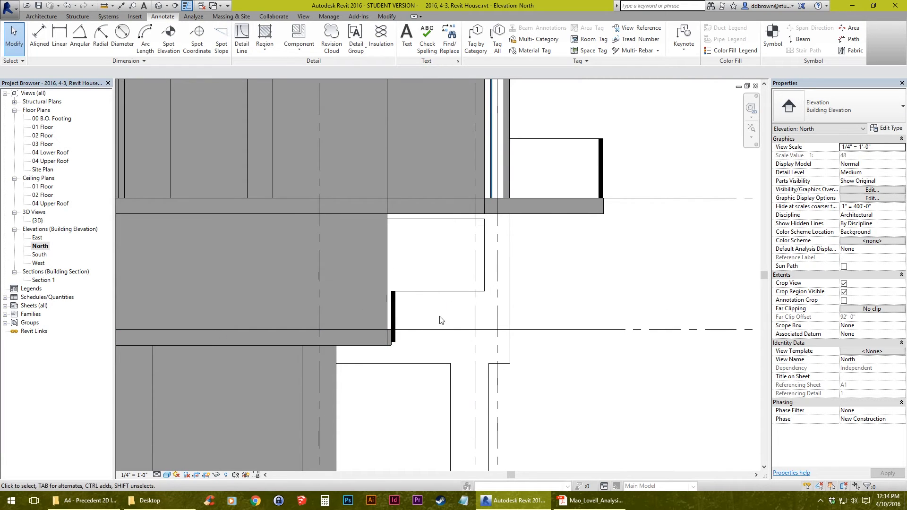
scroll(412, 328, "down", 5)
scroll(465, 300, "up", 4)
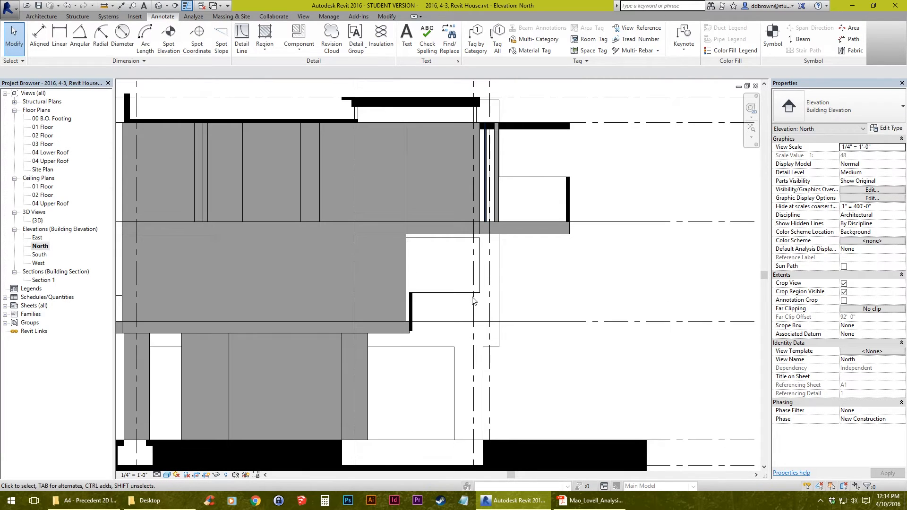
scroll(473, 300, "down", 4)
scroll(394, 313, "up", 5)
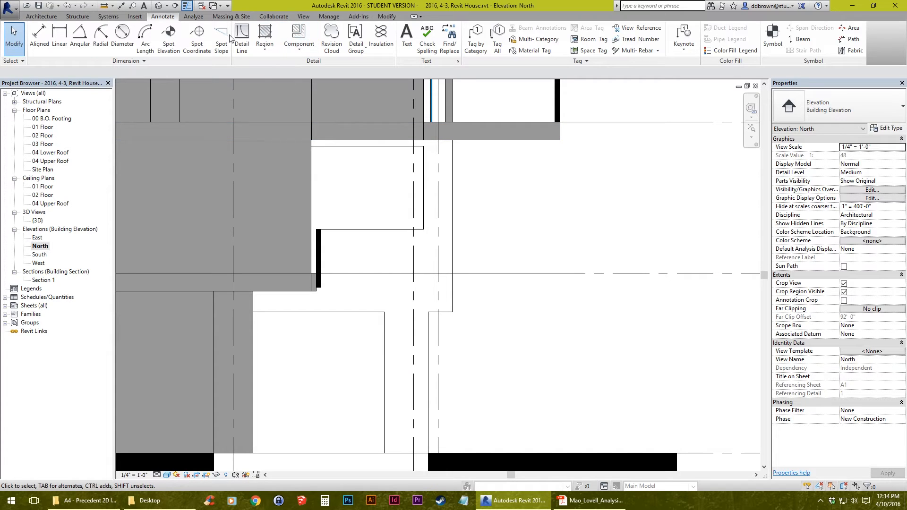
Start an in-place component in the Generic Models category and give it a name beginning with "Custom"
left_click(41, 17)
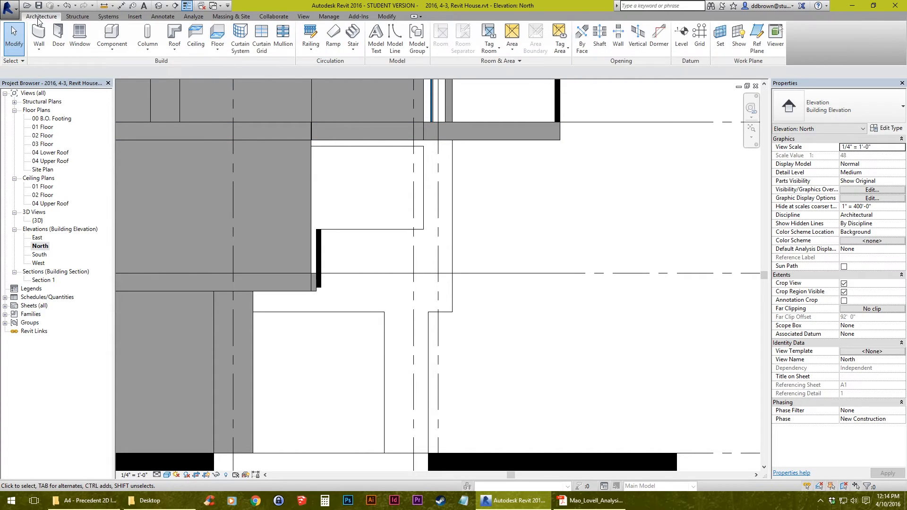
left_click(106, 50)
left_click(125, 85)
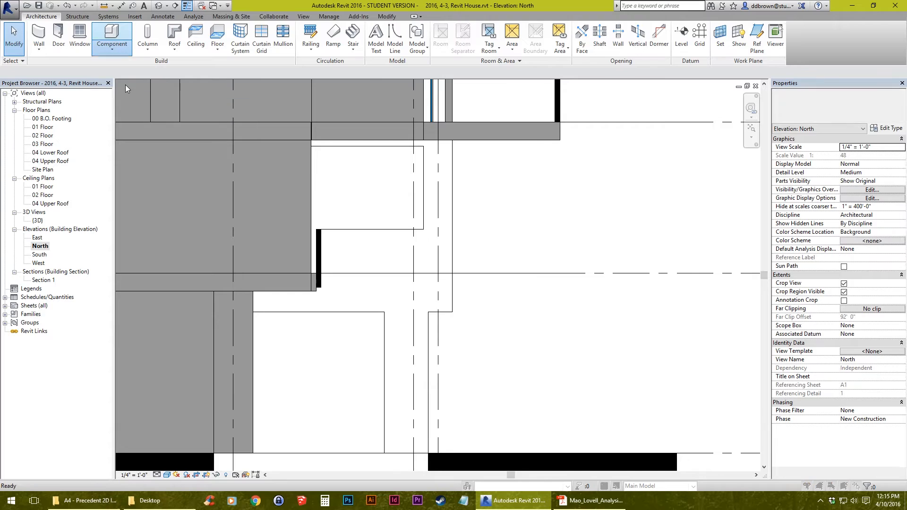
mouse_move(520, 195)
left_mouse_down()
mouse_move(520, 216)
mouse_move(517, 183)
mouse_move(517, 199)
left_mouse_up()
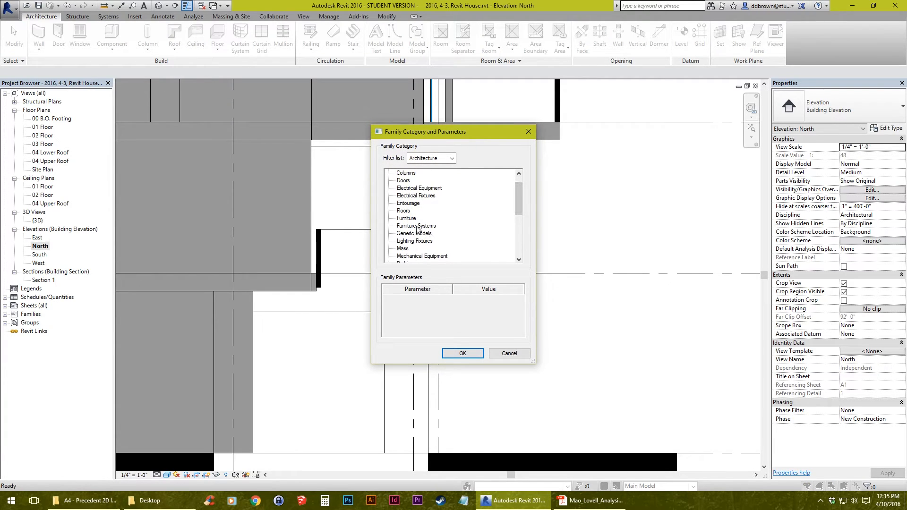
left_click(463, 357)
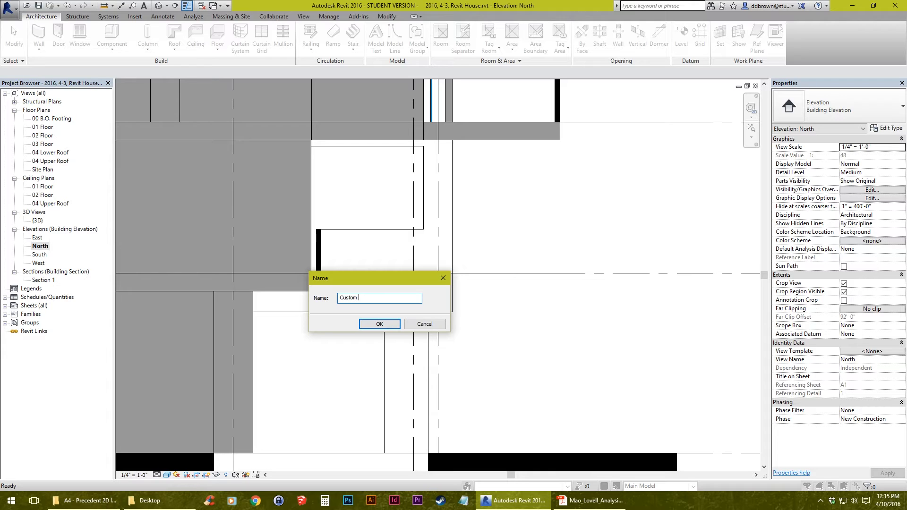
key("Return")
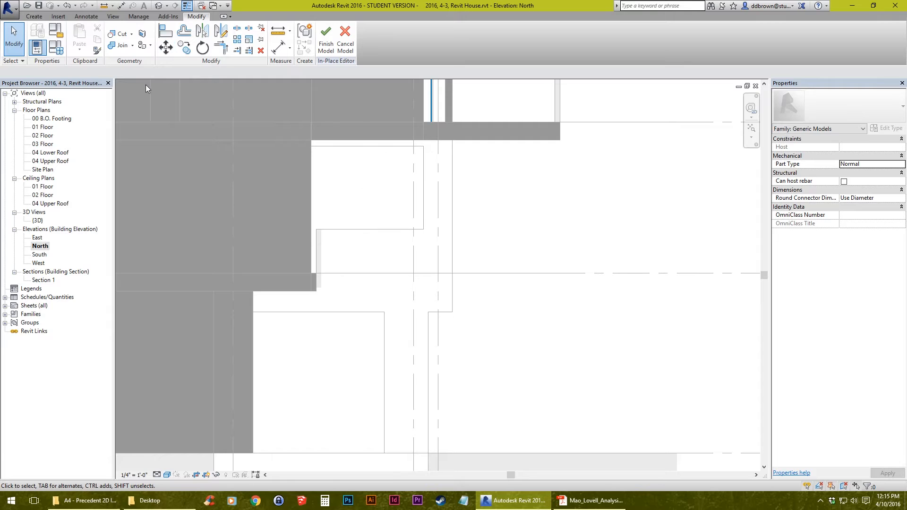
Start an extrusion on the Grid : 6 work plane and pick both vertical edges of the frame's lower leg near grid 1
left_click(33, 16)
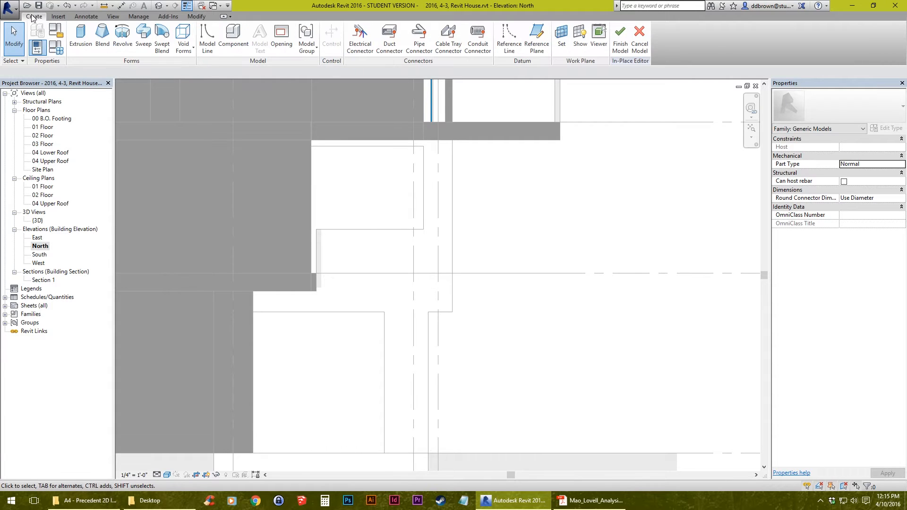
left_click(80, 39)
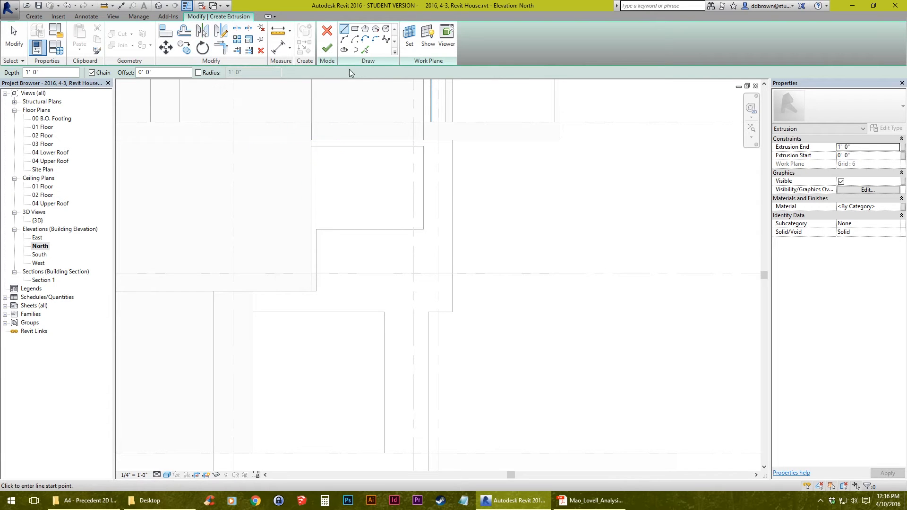
left_click(365, 50)
scroll(375, 182, "down", 3, "ctrl")
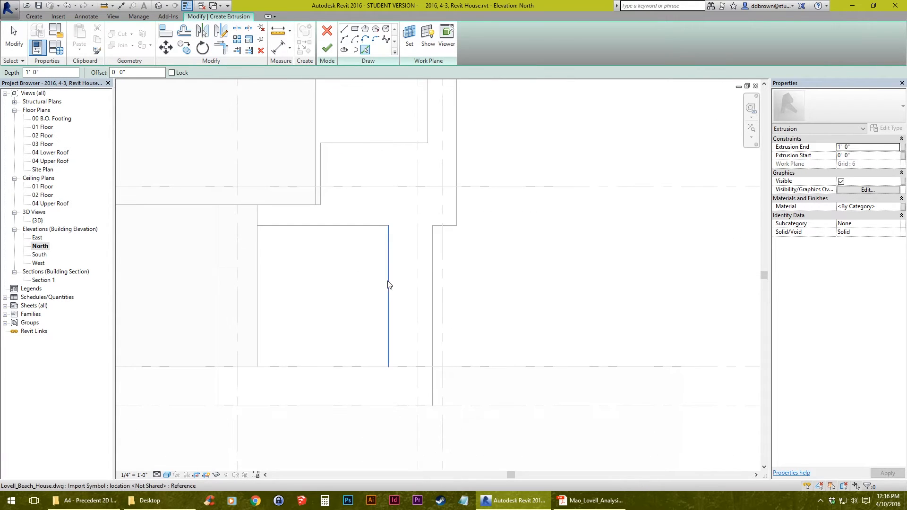
scroll(390, 300, "down", 3)
scroll(389, 300, "up", 2)
left_click(387, 297)
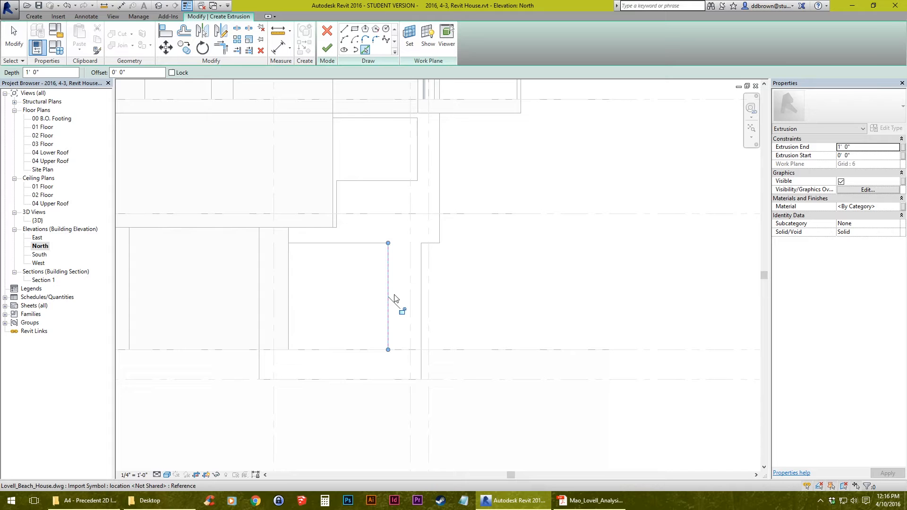
left_click(421, 289)
Add the imported horizontal line at the 01 Floor level as the base of the frame leg in the extrusion sketch
scroll(402, 297, "down", 3)
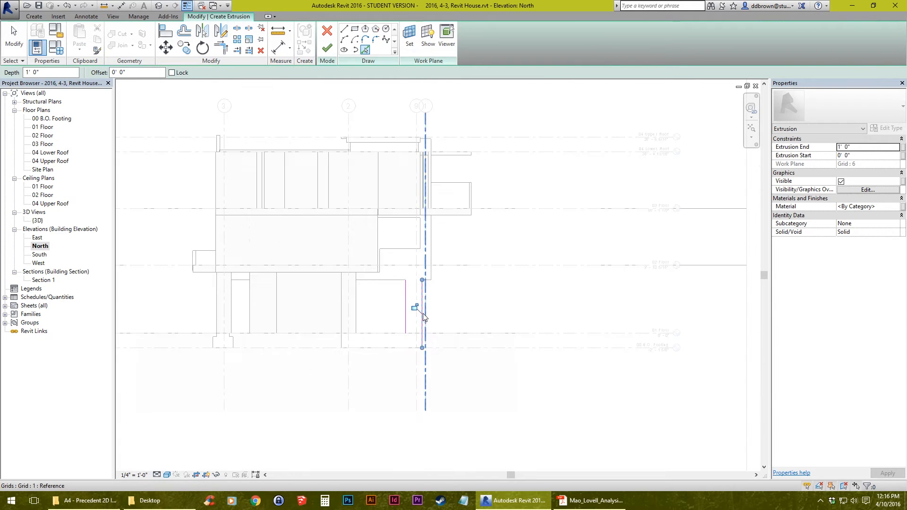
scroll(414, 311, "up", 4)
middle_click_drag(403, 340, 220, 283)
middle_click_drag(570, 280, 362, 284)
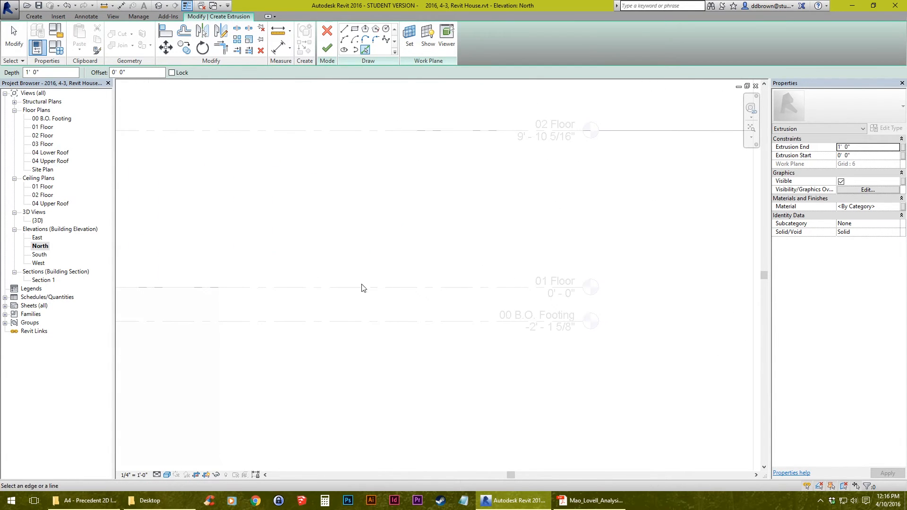
scroll(416, 289, "up", 4)
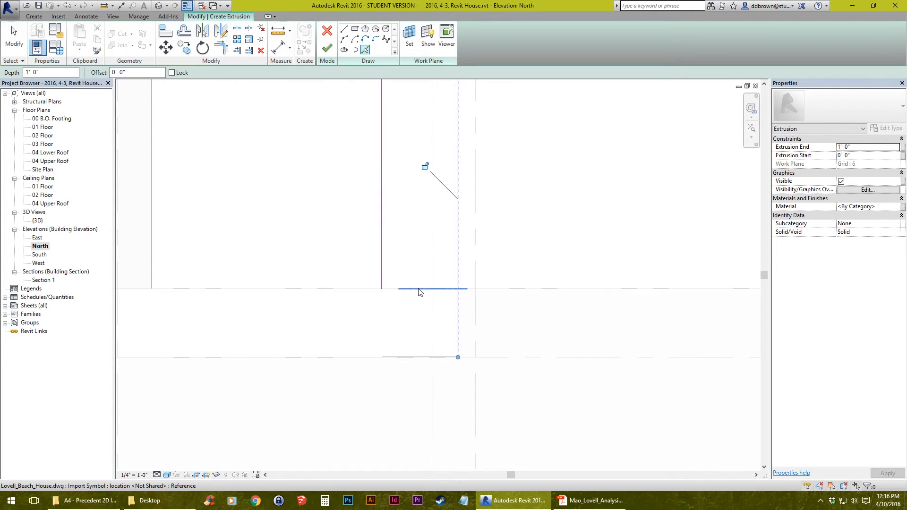
scroll(442, 289, "up", 4)
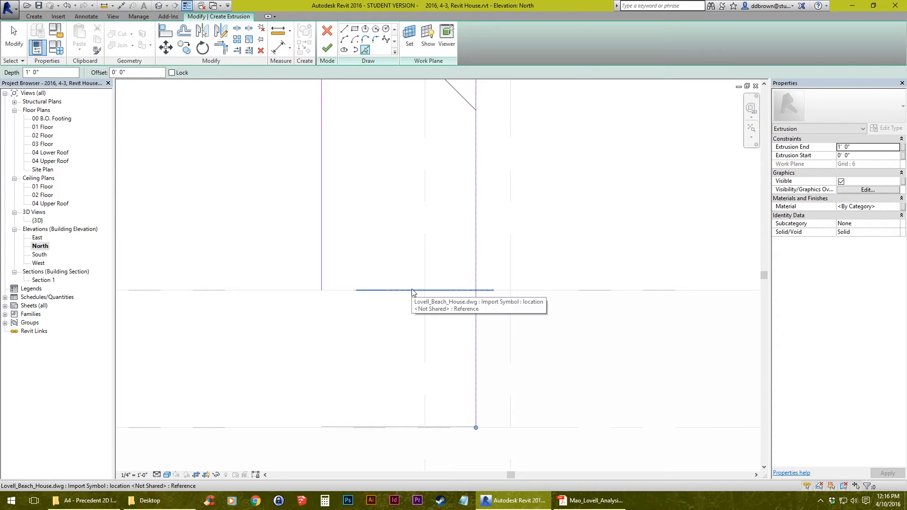
left_click(413, 291)
Pick the frame's short ledge above the leg, its outer vertical edge and its top edge near the upper roof
scroll(413, 292, "down", 4)
middle_click_drag(415, 95, 409, 270)
scroll(405, 270, "down", 1)
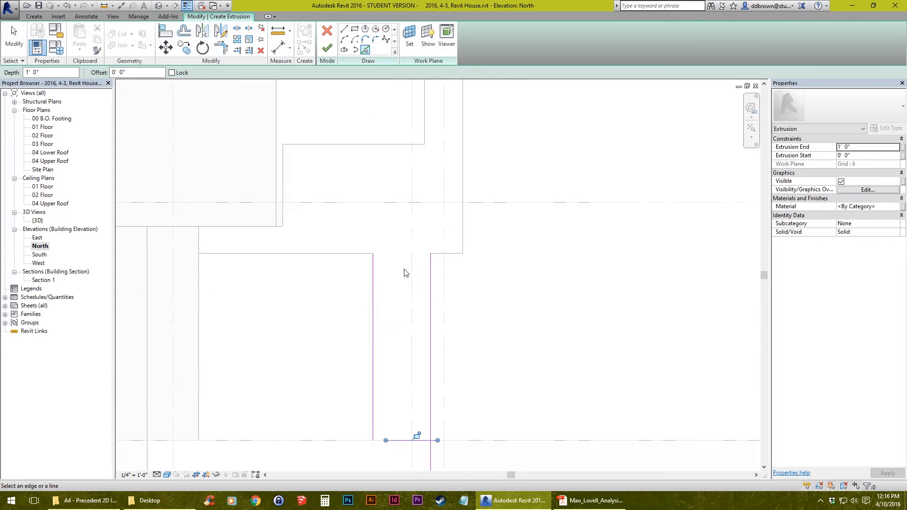
left_click(438, 254)
left_click(463, 217)
middle_click_drag(470, 140, 469, 356)
scroll(466, 222, "down", 1)
middle_click_drag(479, 250, 482, 341)
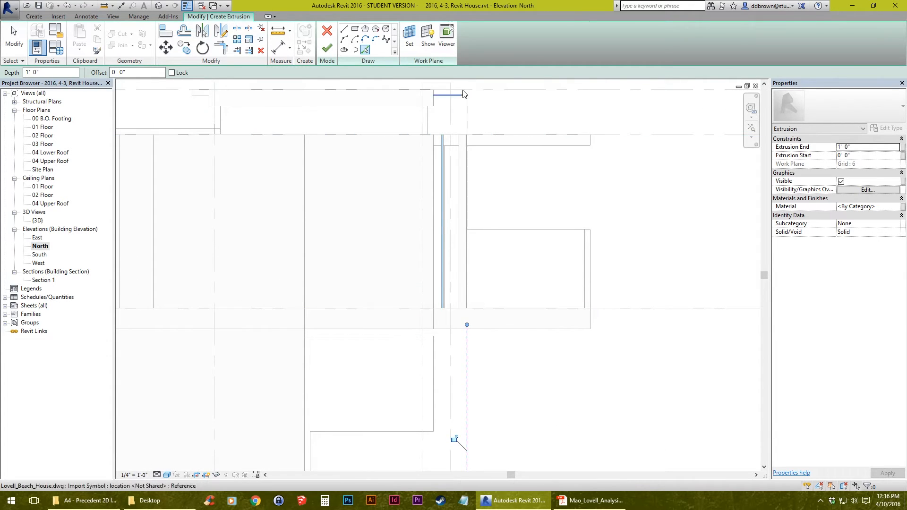
left_click(444, 95)
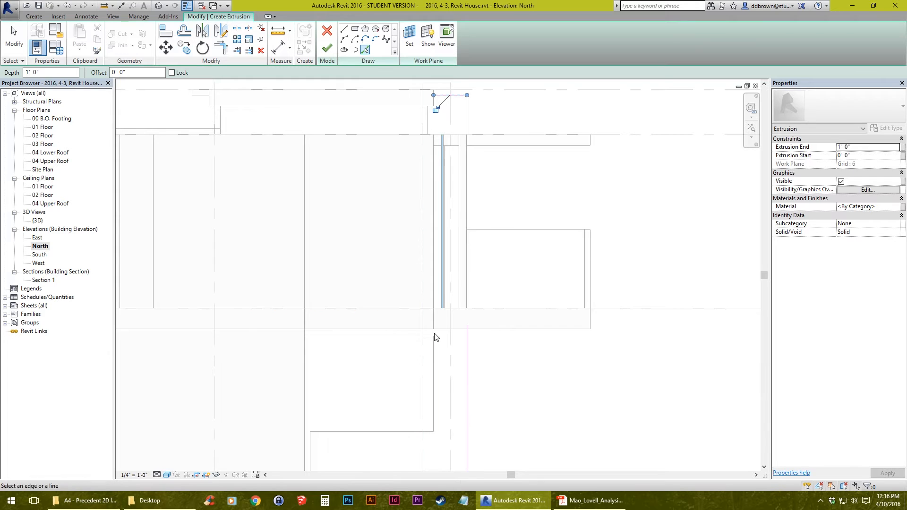
Pick the underside beside the leg, the short vertical edge at the 02 Floor slab's end and the horizontal edge above it
middle_click_drag(447, 361, 452, 207)
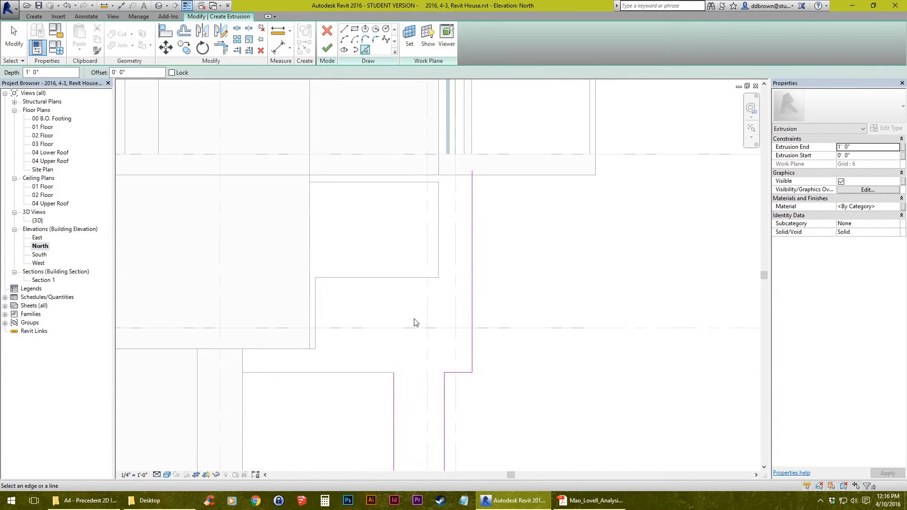
left_click(365, 374)
left_click(315, 296)
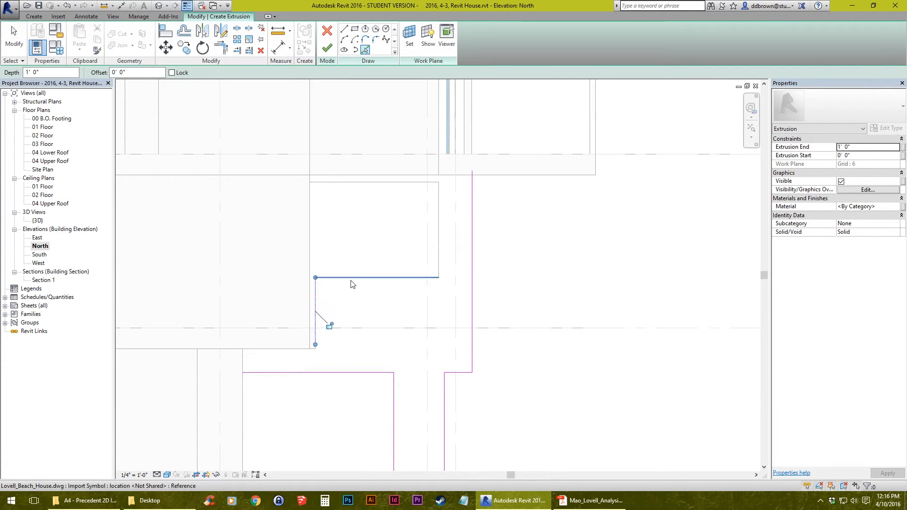
left_click(353, 278)
scroll(425, 281, "down", 2)
middle_click_drag(247, 387, 419, 352)
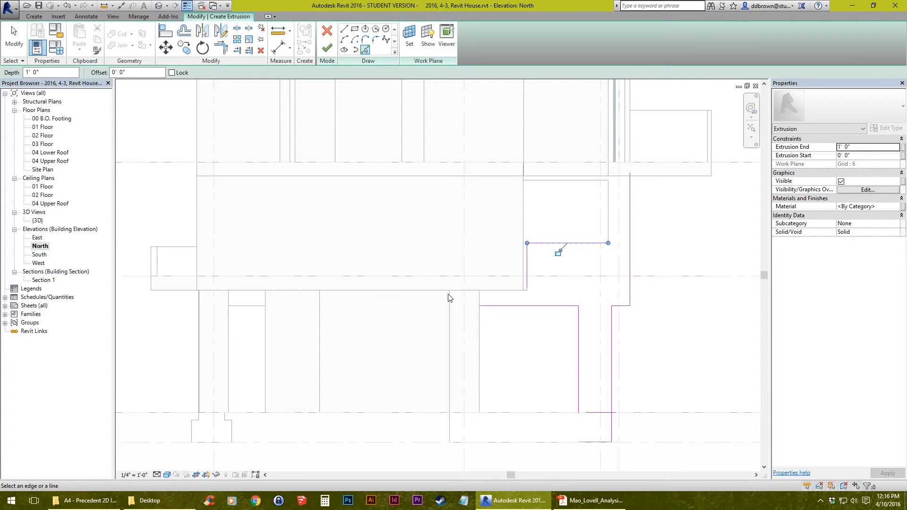
scroll(582, 304, "up", 1)
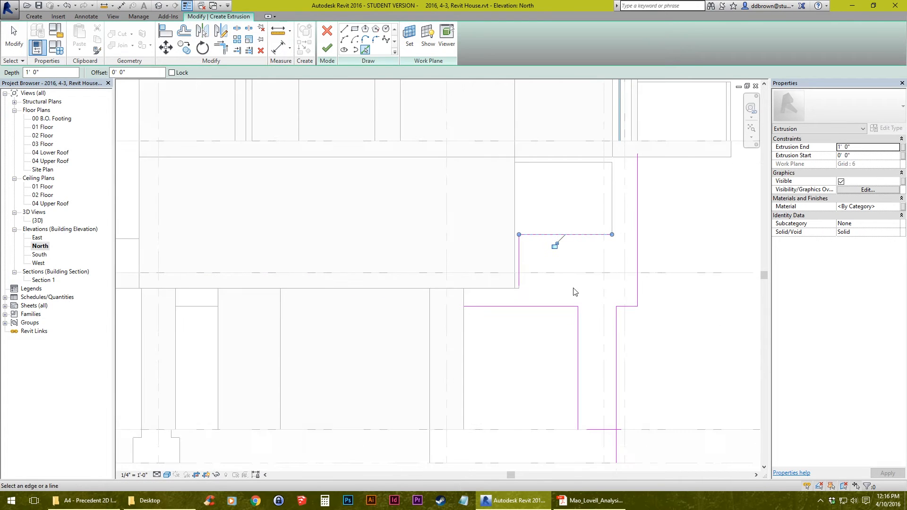
middle_click_drag(443, 294, 525, 287)
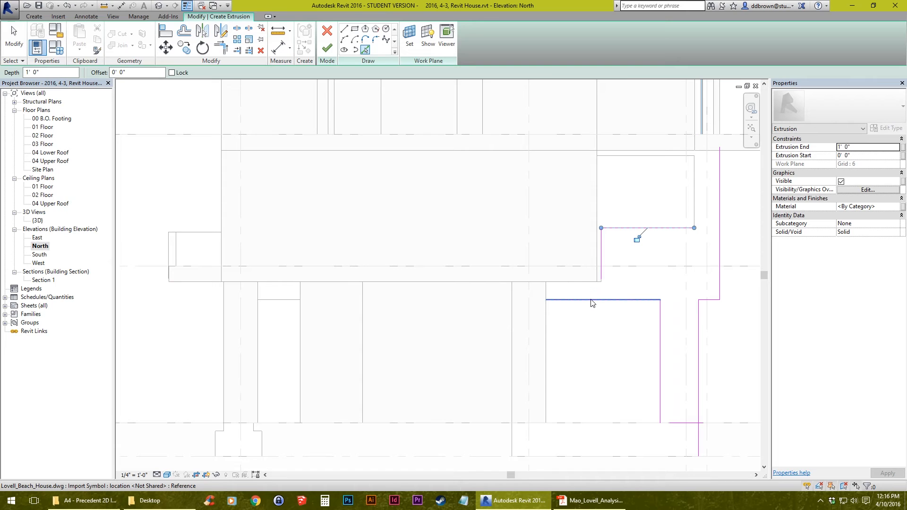
left_click(592, 303)
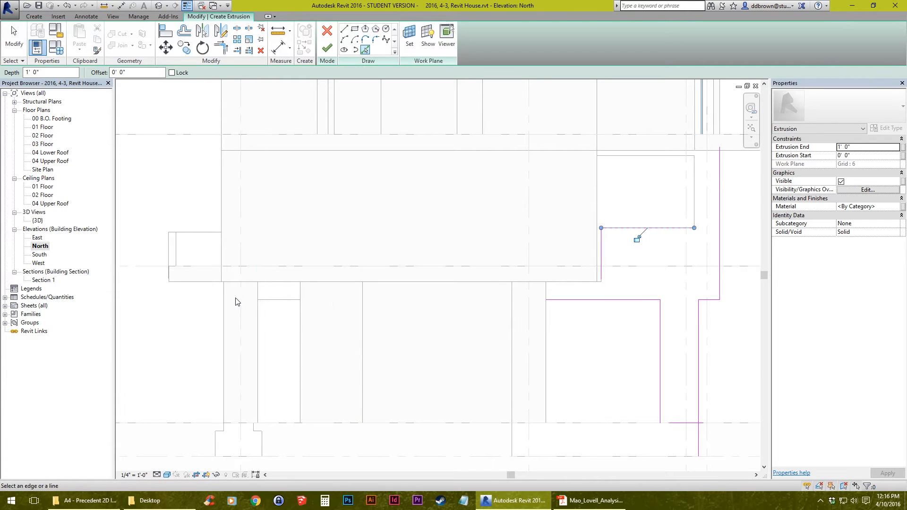
Add the inner vertical edge of the column on grid 3 and the underside of the 02 Floor slab to the sketch
scroll(236, 301, "up", 1)
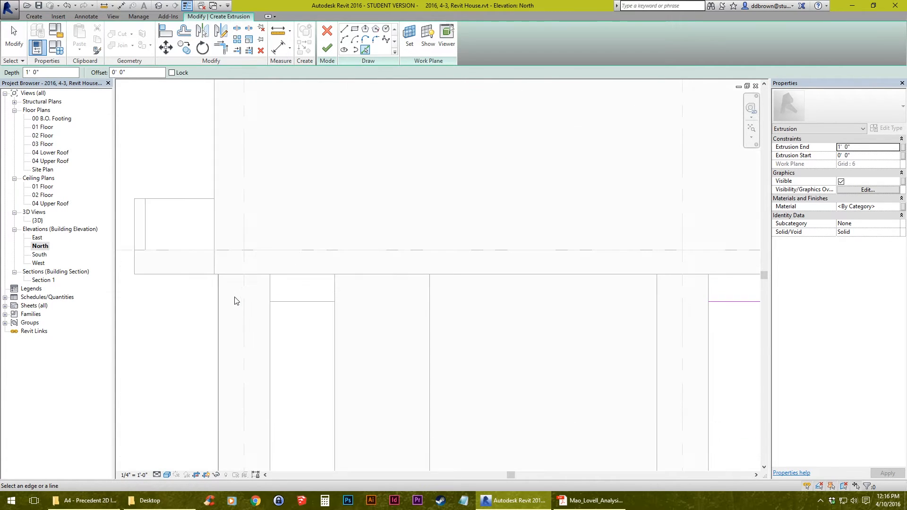
left_click(268, 293)
middle_click_drag(383, 293, 288, 294)
scroll(288, 294, "down", 2)
scroll(581, 290, "up", 2)
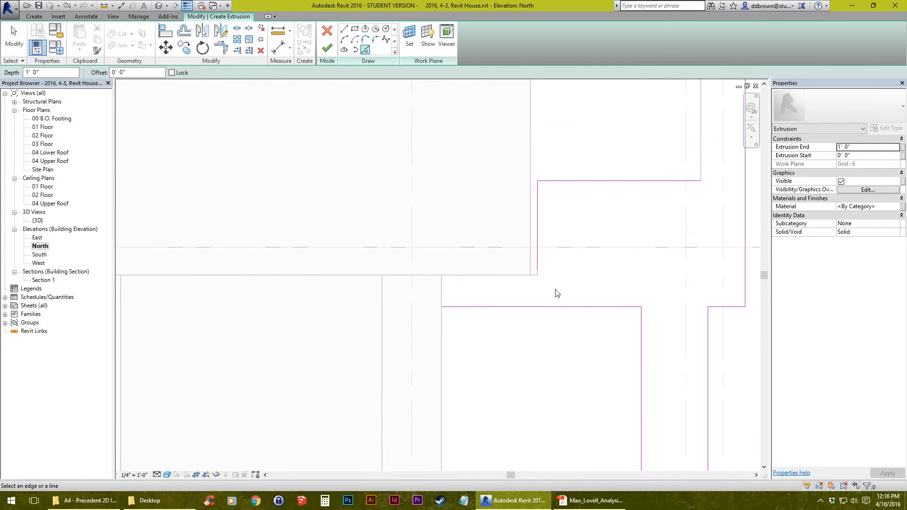
left_click(478, 275)
scroll(478, 276, "down", 2)
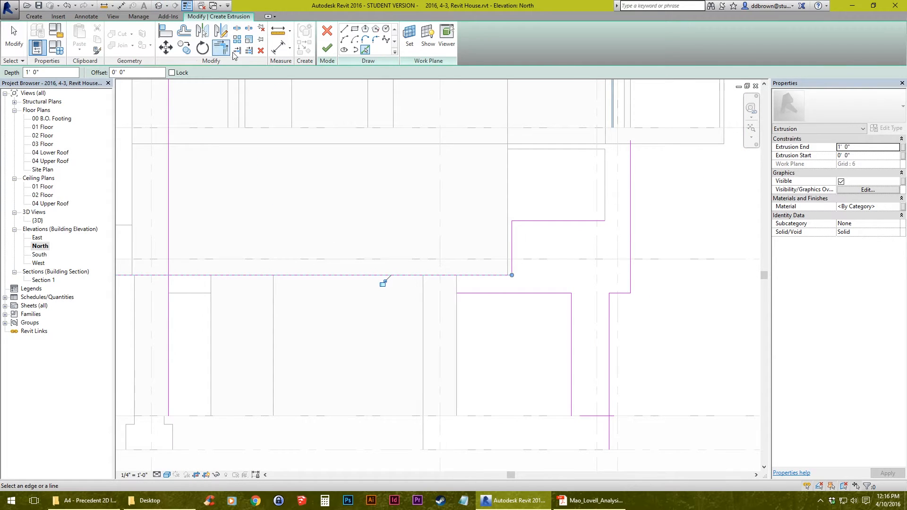
middle_click_drag(477, 226, 478, 320)
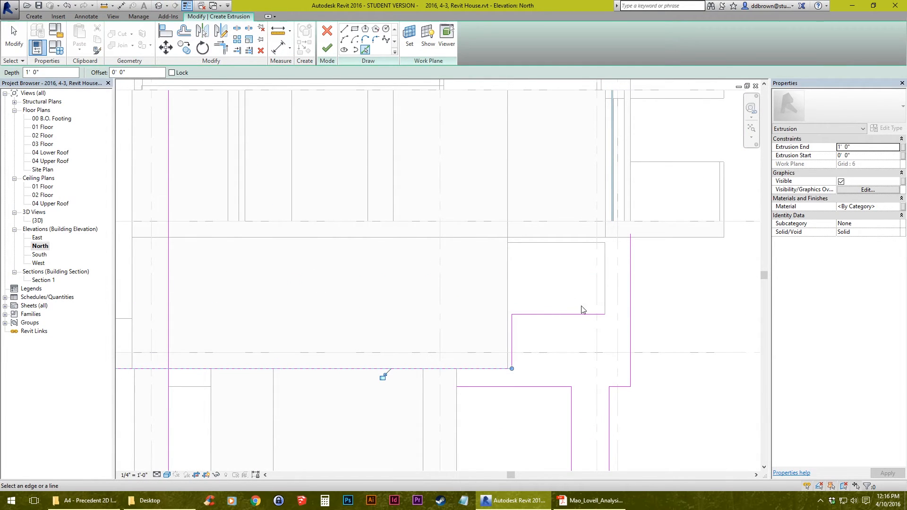
Add the horizontal line just below the 03 Floor slab and the horizontal line at the 03 Floor level to the extrusion sketch
left_click(584, 246)
middle_click_drag(527, 229, 555, 237)
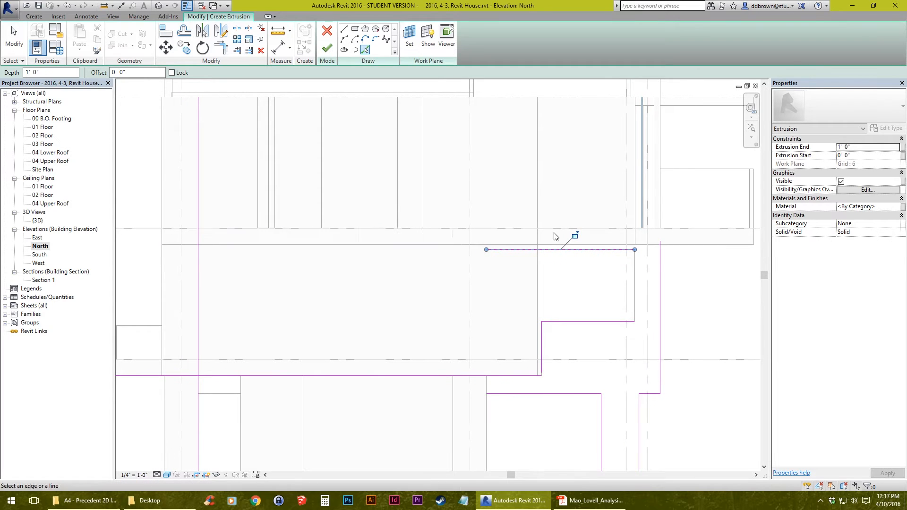
scroll(620, 230, "up", 3)
middle_click_drag(619, 230, 502, 277)
left_click(502, 278)
scroll(502, 277, "down", 2)
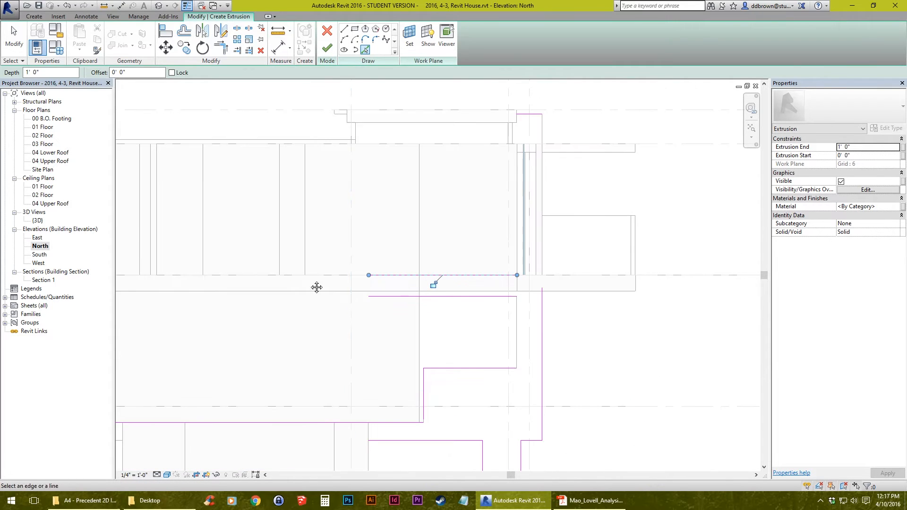
Pick the short vertical edge beneath the upper roof as another line of the frame sketch
mouse_move(316, 285)
middle_mouse_down()
mouse_move(553, 275)
mouse_move(186, 286)
middle_mouse_up()
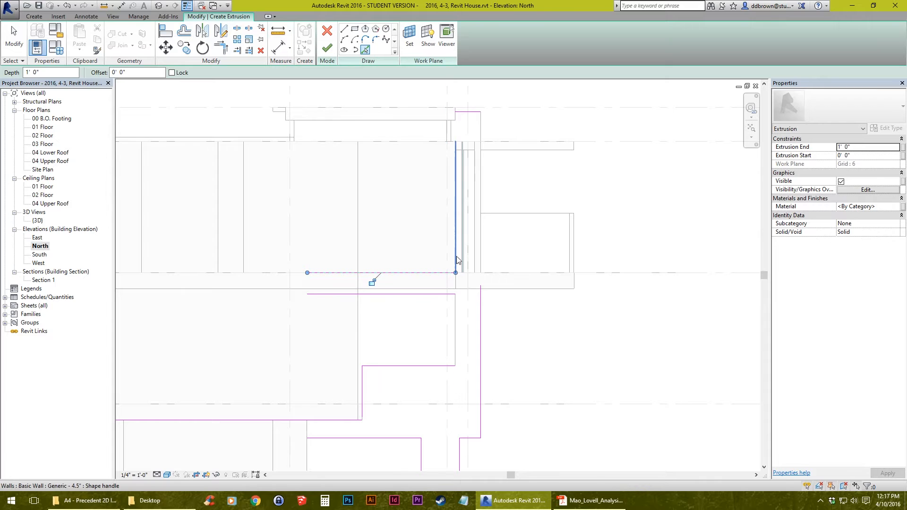
scroll(459, 126, "up", 2)
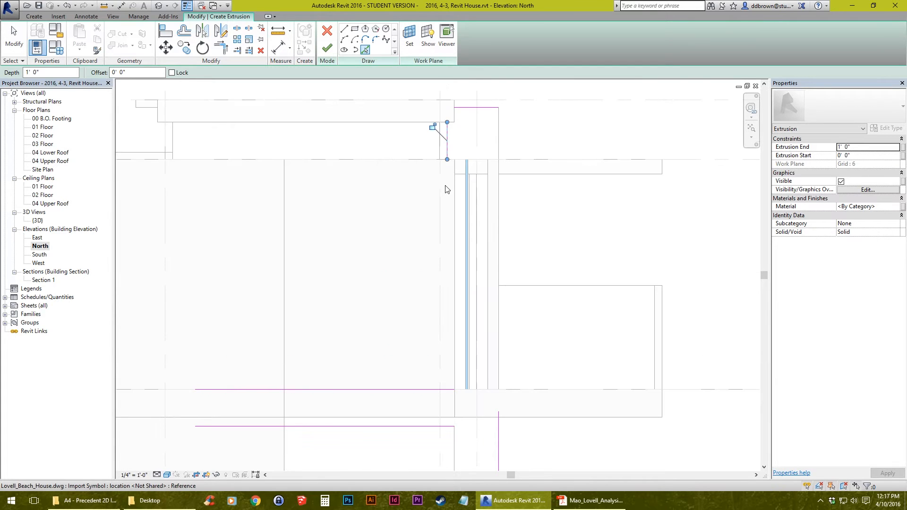
scroll(443, 248, "down", 2)
Trim the frame leg's inner vertical edge and the base line at the 01 Floor level into a corner
middle_click_drag(461, 336, 489, 178)
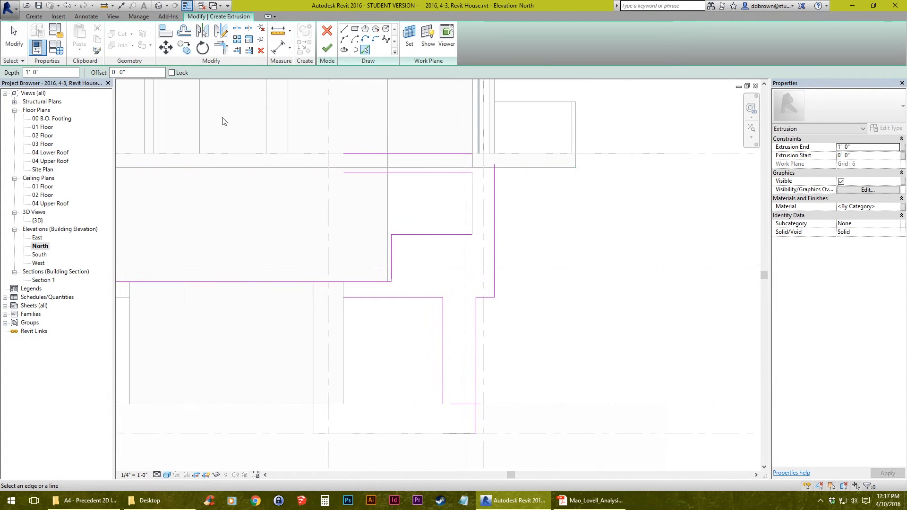
left_click(221, 47)
scroll(461, 376, "up", 1)
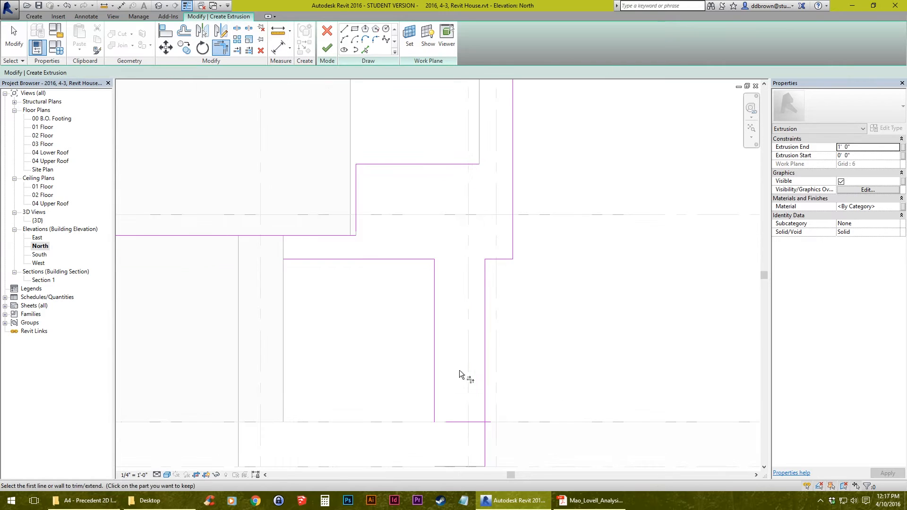
middle_click_drag(462, 377, 399, 297)
scroll(421, 387, "up", 1)
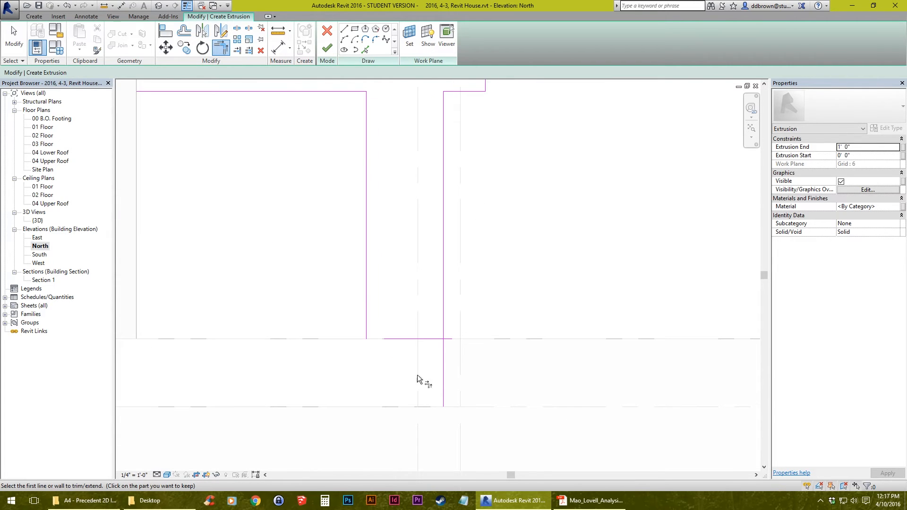
left_click(368, 307)
left_click(421, 340)
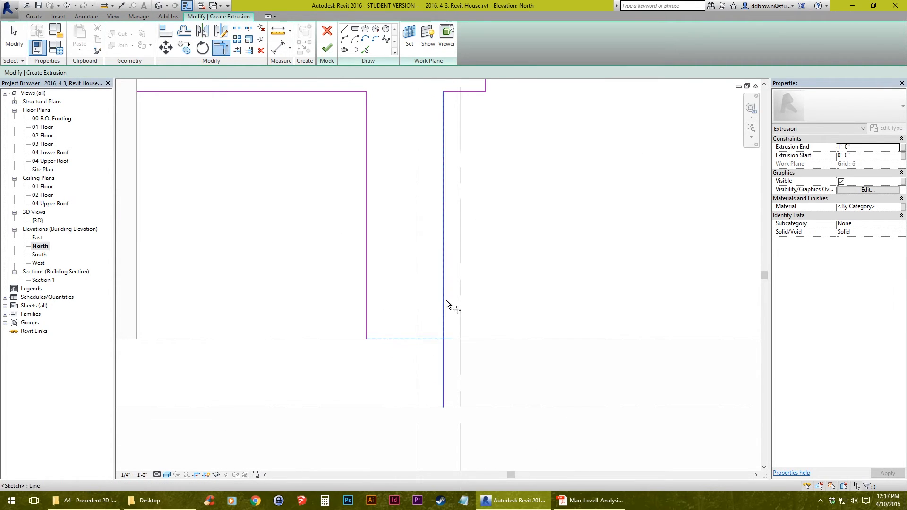
Extend the frame's outer vertical edge to form a corner with the top edge near the upper roof
scroll(487, 153, "down", 1)
middle_click_drag(481, 152, 472, 347)
middle_click_drag(476, 195, 480, 406)
scroll(480, 402, "down", 1)
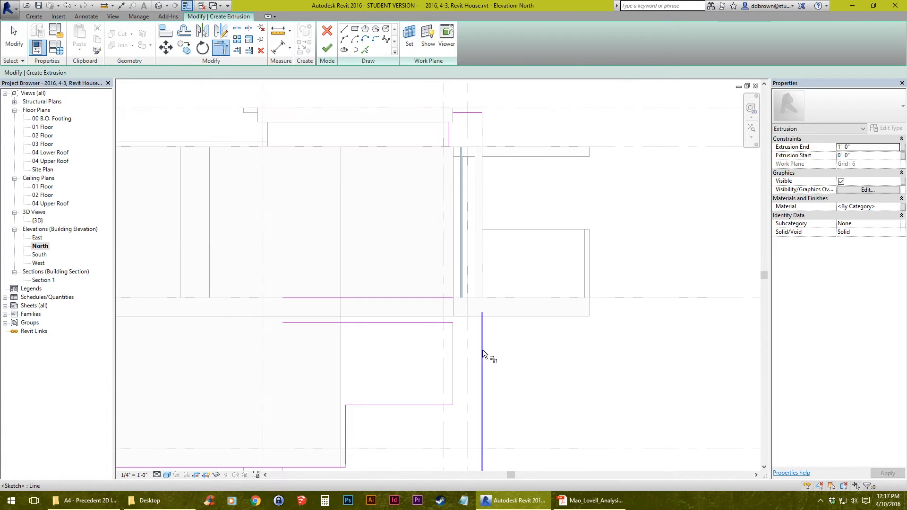
Trim the upper column outline into corners, joining its outer side, top, inner side and the upper beam's top line
left_click(483, 330)
left_click(472, 116)
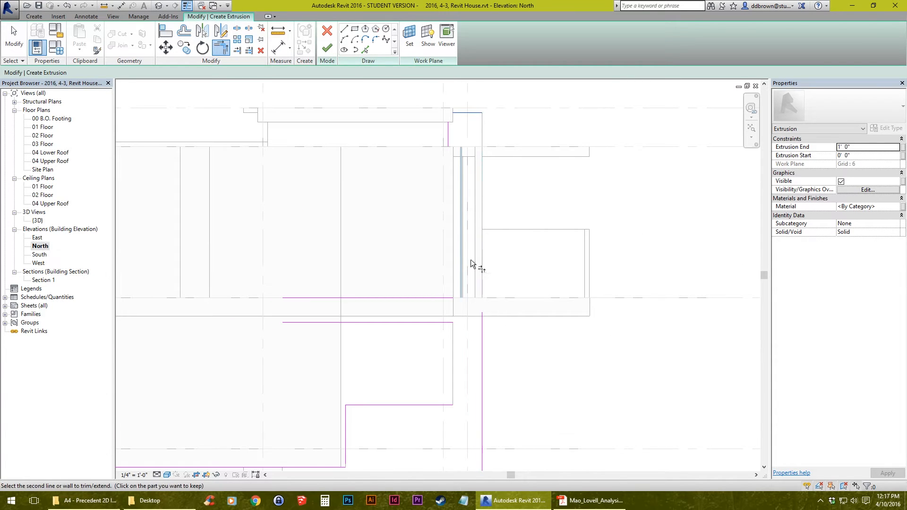
left_click(480, 215)
scroll(459, 138, "up", 1)
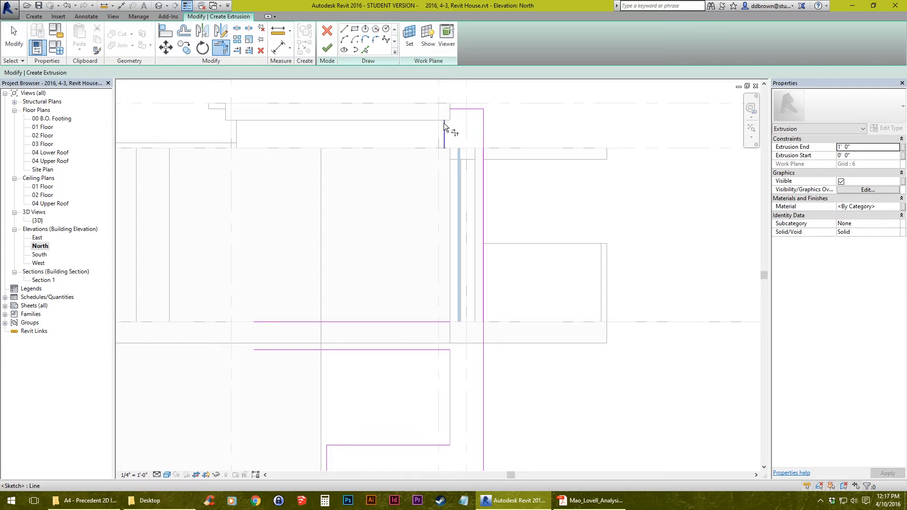
left_click(444, 125)
left_click(451, 109)
left_click(444, 133)
left_click(389, 323)
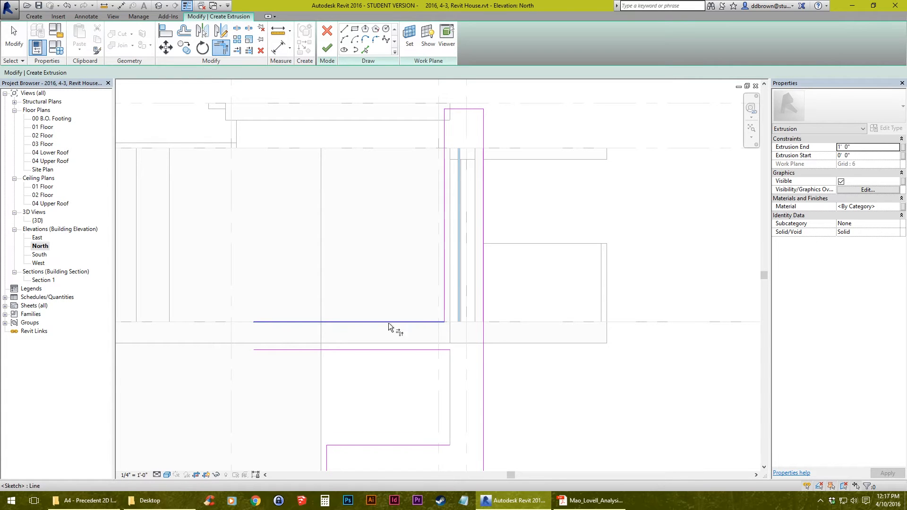
Add the imported drawing's vertical line between the upper beam's underside and the stepped bracket to the sketch
middle_click_drag(316, 325, 401, 245)
scroll(401, 245, "down", 2)
scroll(481, 334, "up", 1)
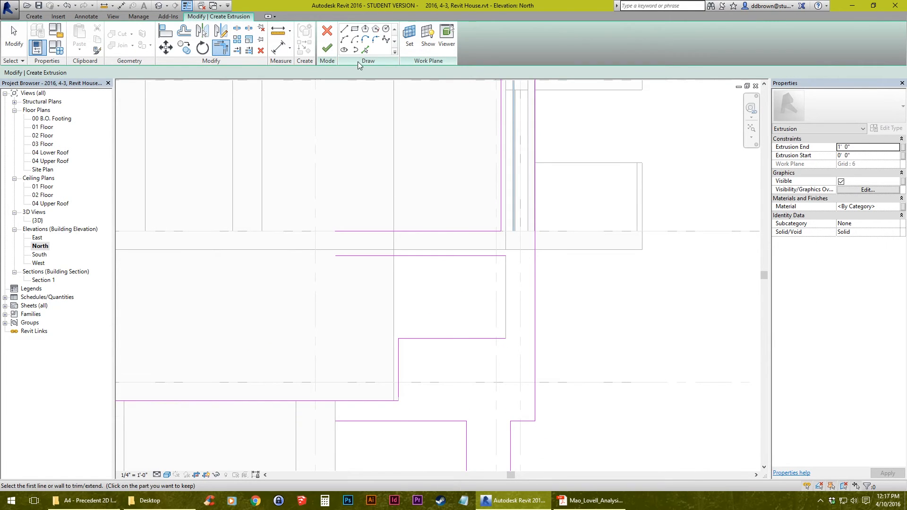
left_click(365, 50)
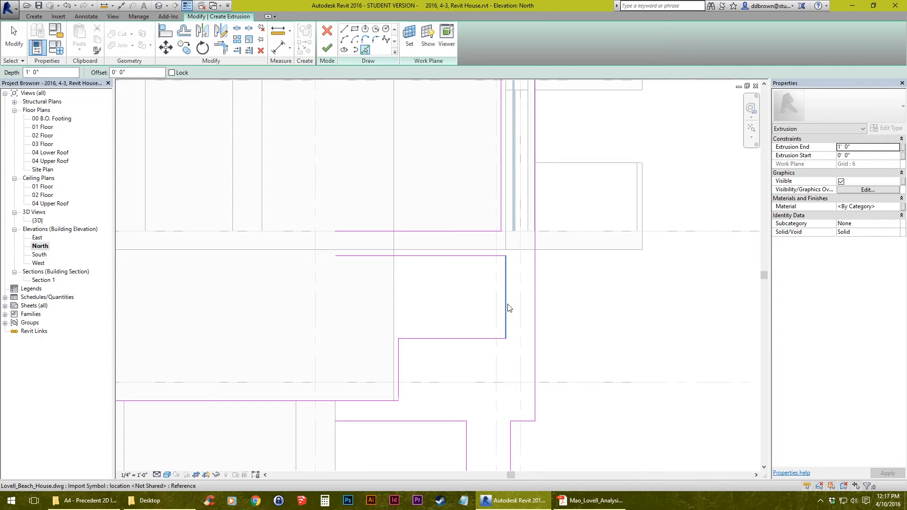
Trim the lower beam's underside, far-end vertical line and top line into a closed end
left_click(221, 47)
middle_click_drag(464, 416, 536, 249)
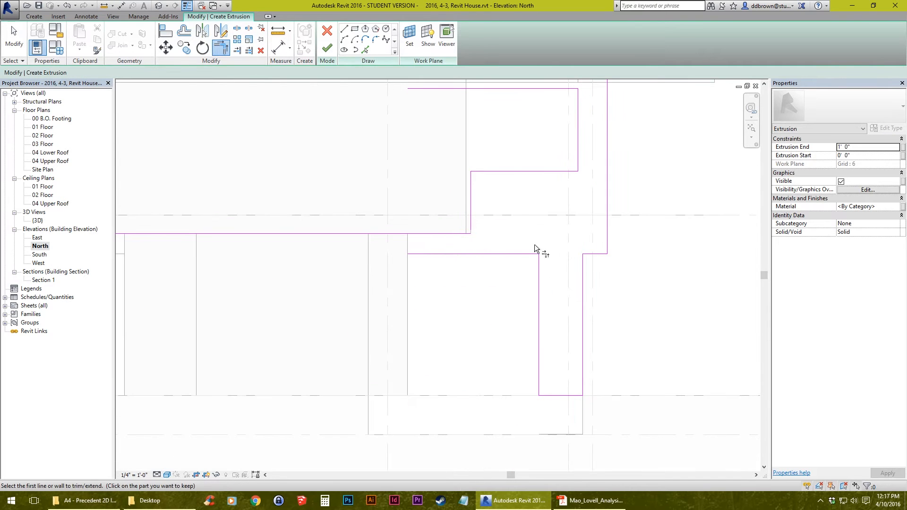
left_click(472, 228)
middle_click_drag(453, 263, 629, 263)
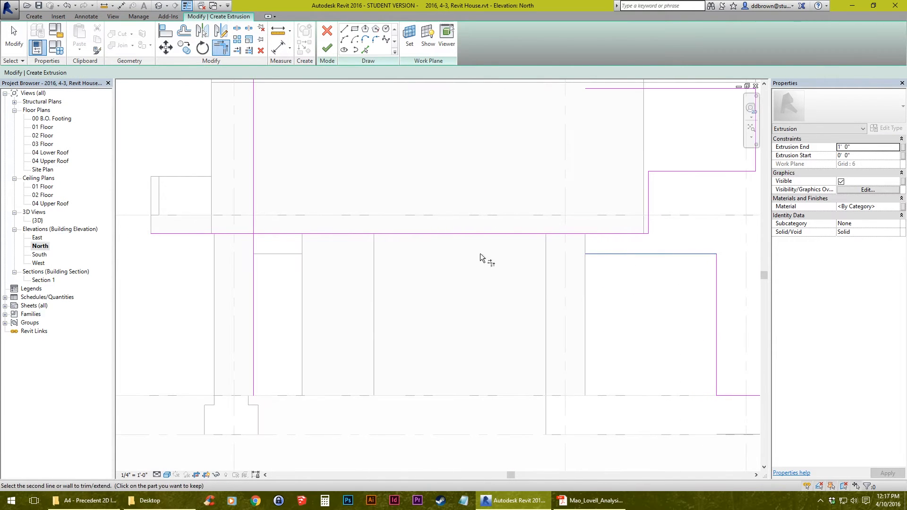
left_click(253, 244)
scroll(290, 232, "up", 2)
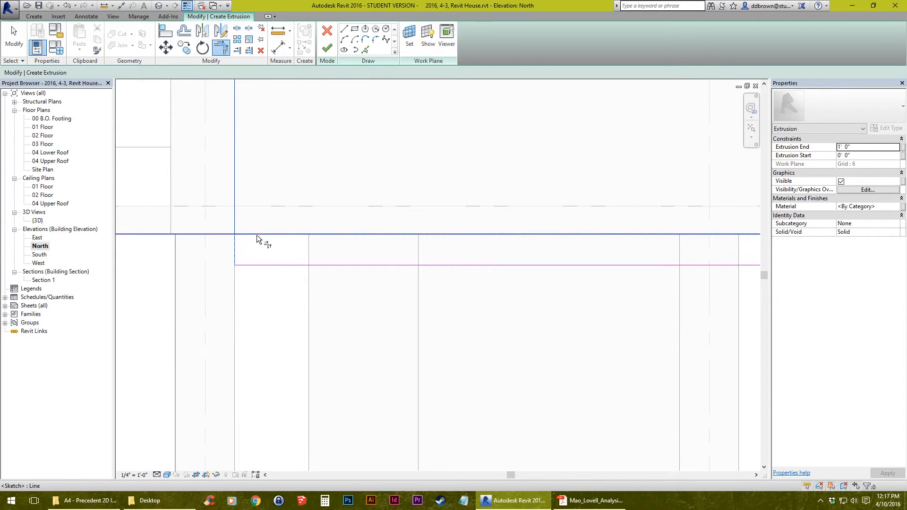
middle_click_drag(222, 237, 259, 258)
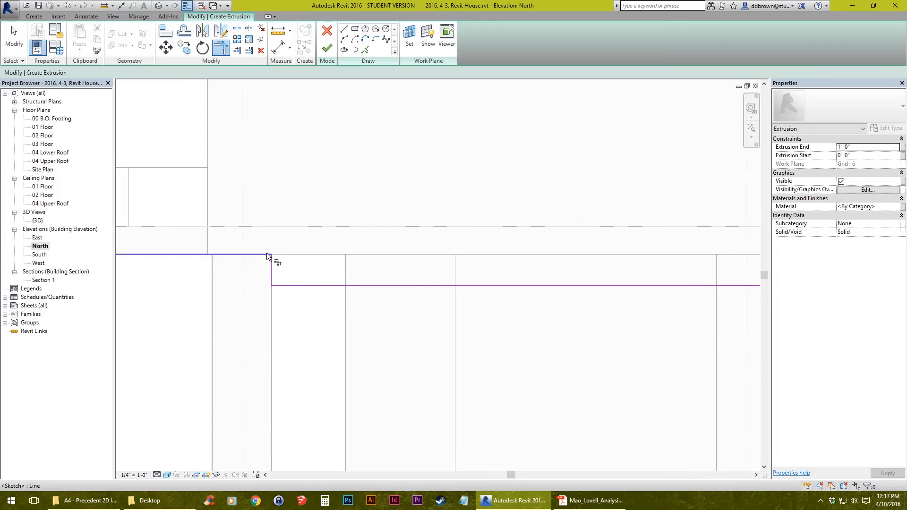
key("ctrl+z")
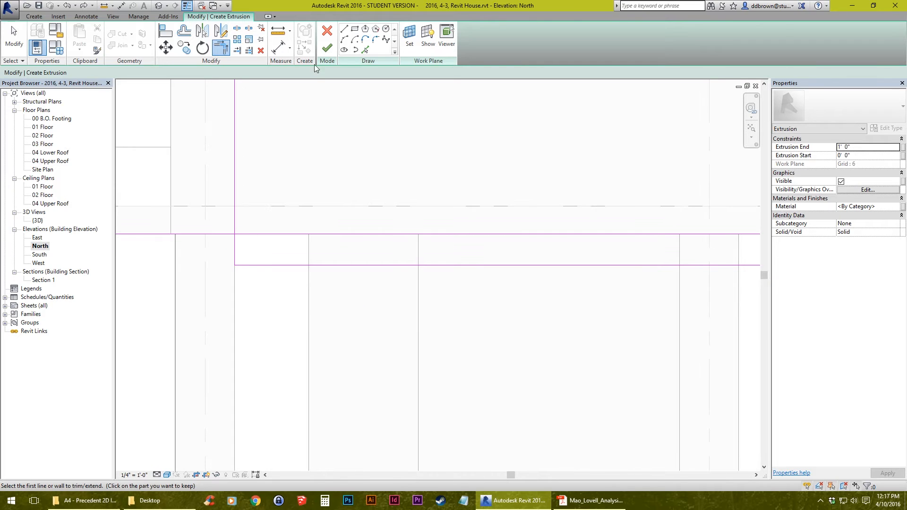
left_click(234, 248)
left_click(254, 234)
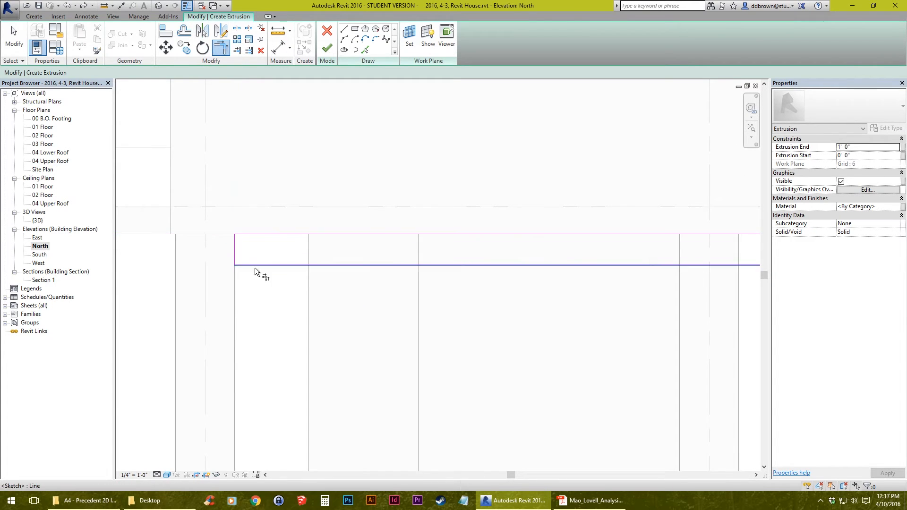
Add a sketch line picked from grid 3 as the far end of the upper beam
scroll(254, 268, "down", 2)
middle_click_drag(255, 268, 206, 310)
scroll(554, 308, "up", 3)
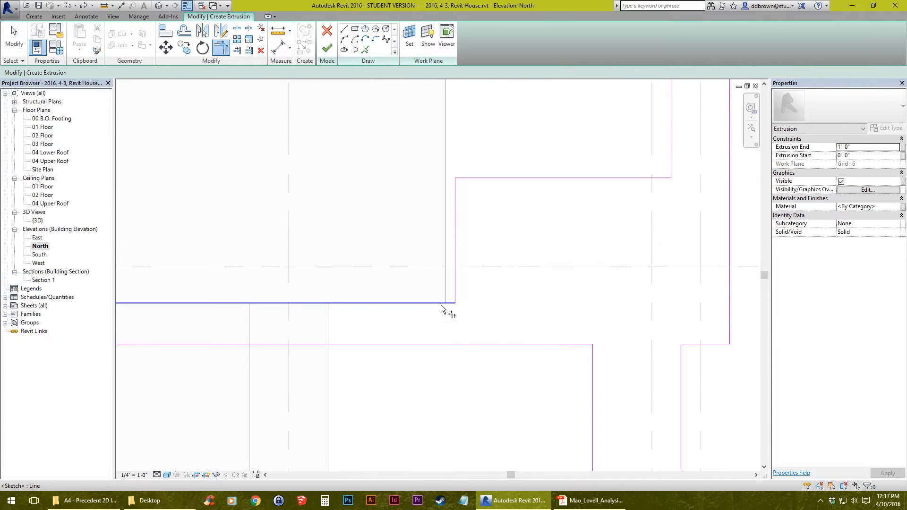
scroll(468, 322, "down", 3)
middle_click_drag(390, 227, 560, 287)
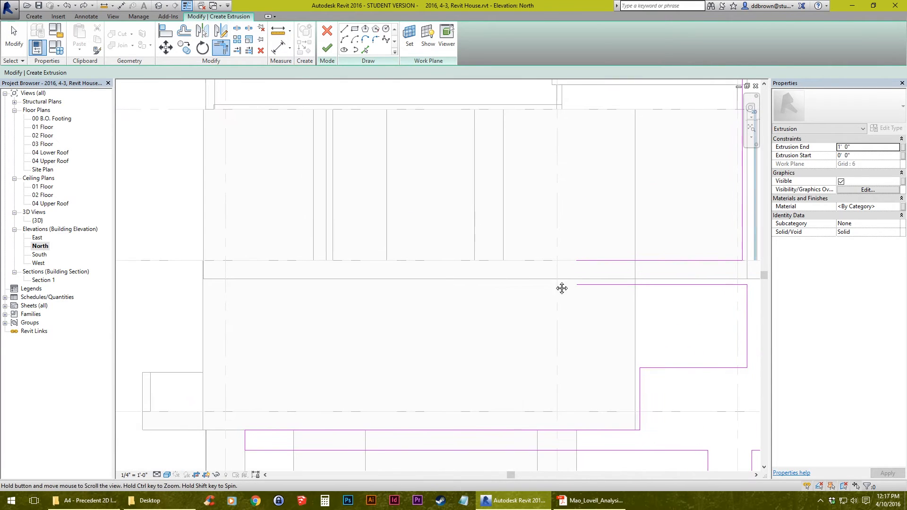
middle_click_drag(346, 281, 366, 257)
left_click(365, 50)
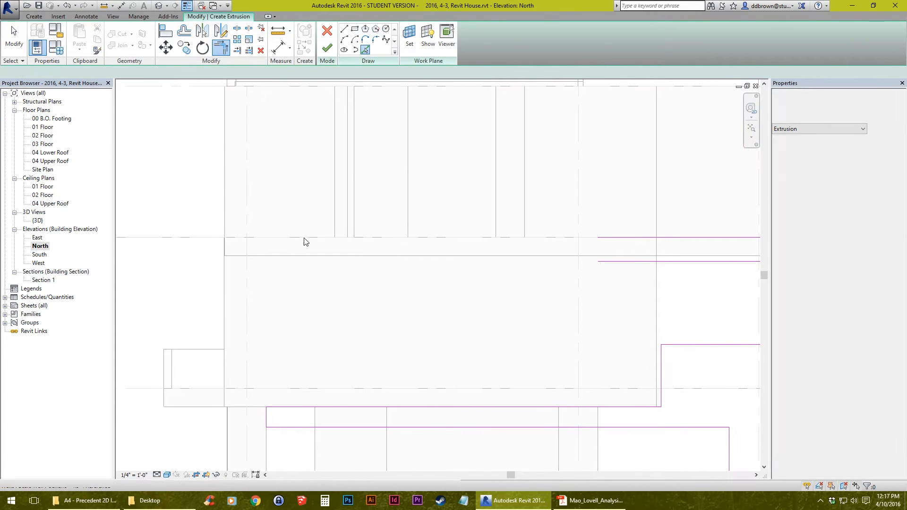
left_click(247, 250)
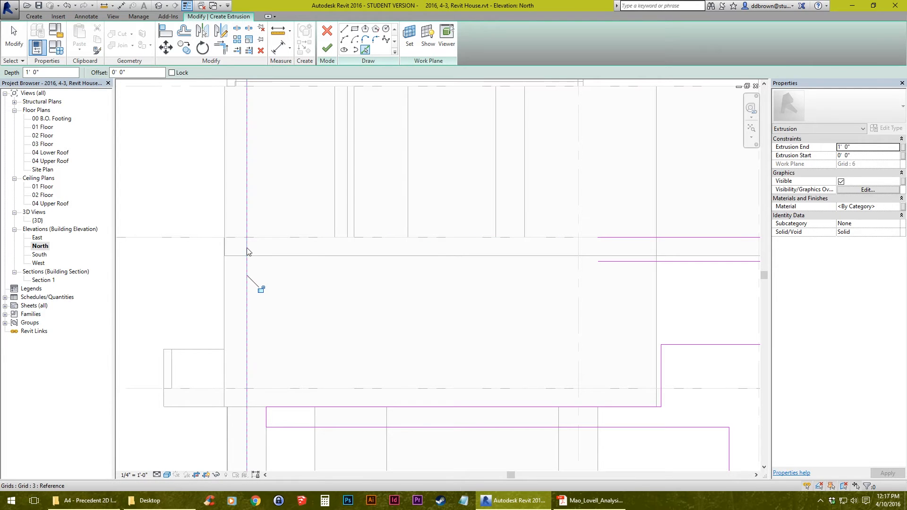
key("Escape")
key("Escape")
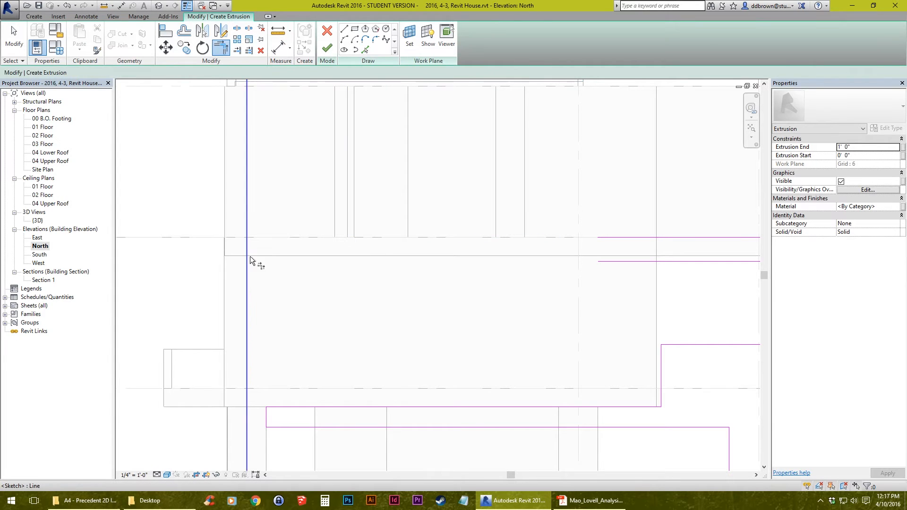
Trim the upper beam's underside and top line to the grid 3 line to close the beam end
left_click(246, 245)
left_click(612, 256)
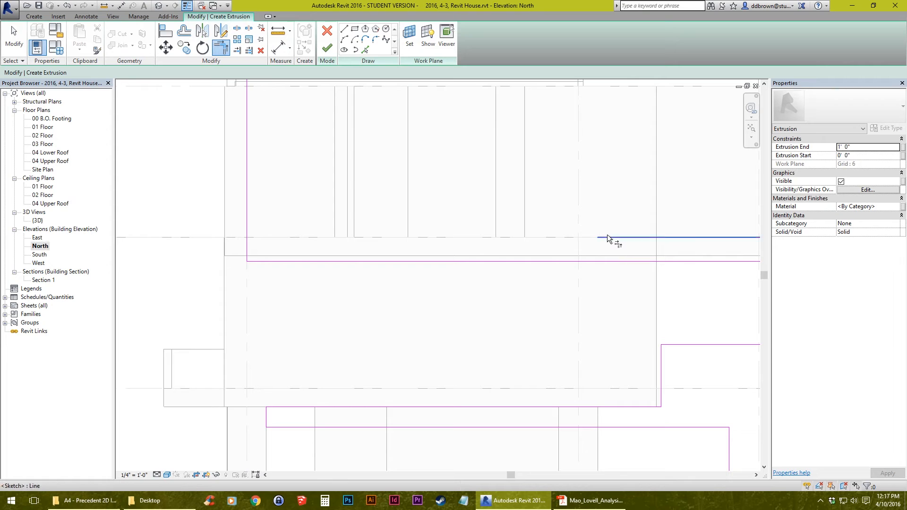
left_click(607, 236)
left_click(247, 243)
Examine the extrusion sketch for closed corners around the upper column and both beams, leaving the trim tool
scroll(463, 271, "down", 3)
scroll(502, 318, "up", 5)
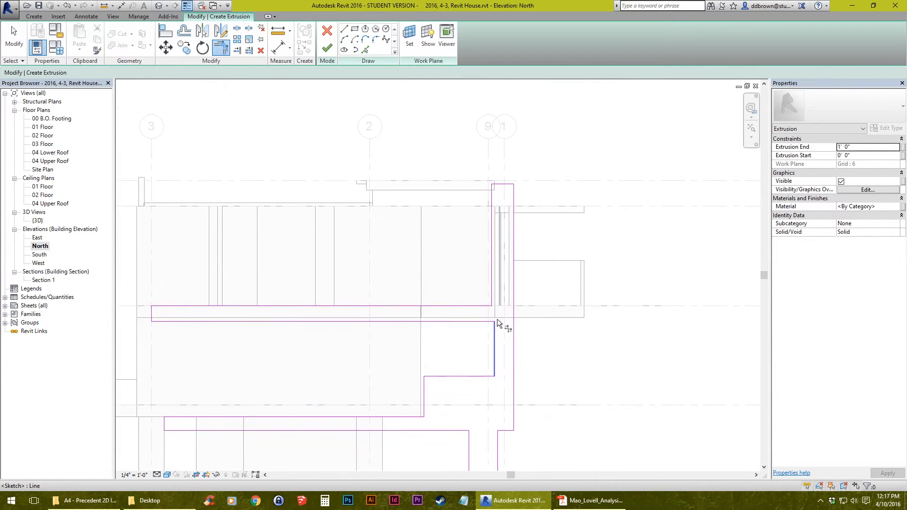
left_click(473, 286)
left_click(480, 263)
scroll(482, 284, "down", 3)
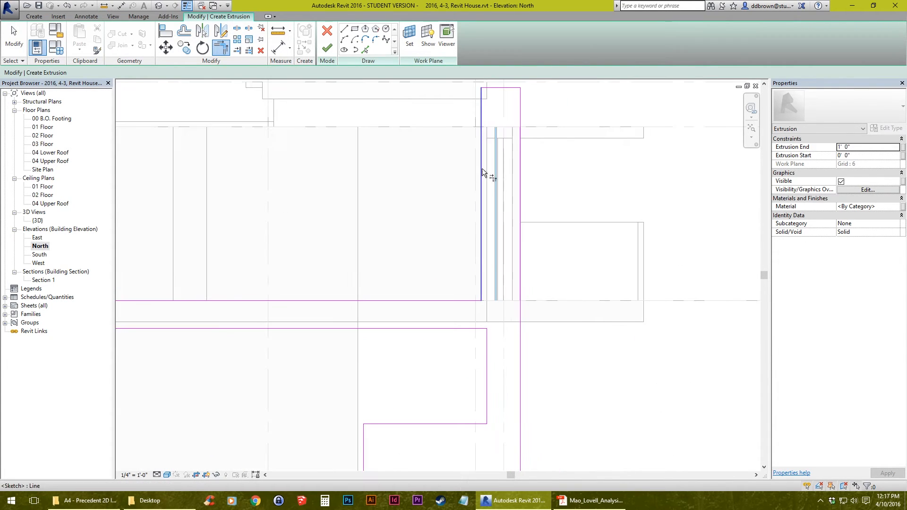
scroll(503, 148, "down", 3)
middle_click_drag(504, 270, 462, 271)
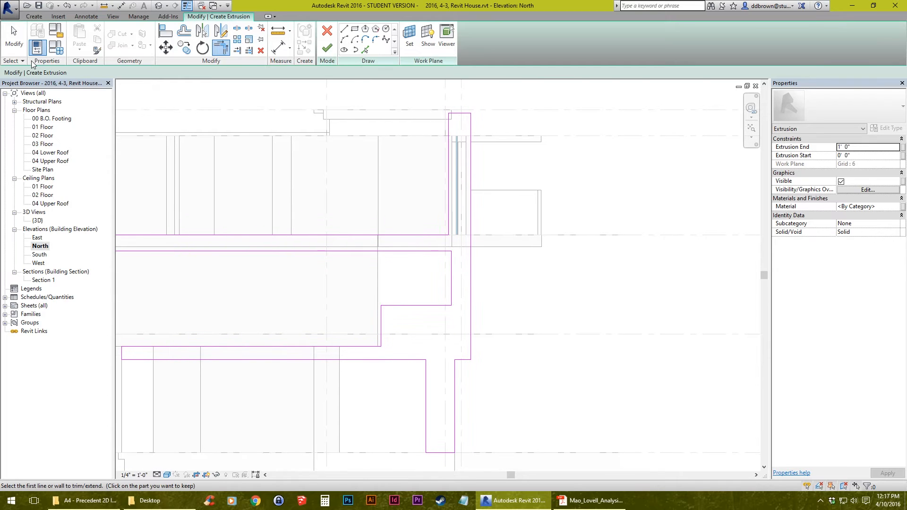
left_click(23, 39)
scroll(401, 239, "down", 3)
scroll(541, 268, "up", 4)
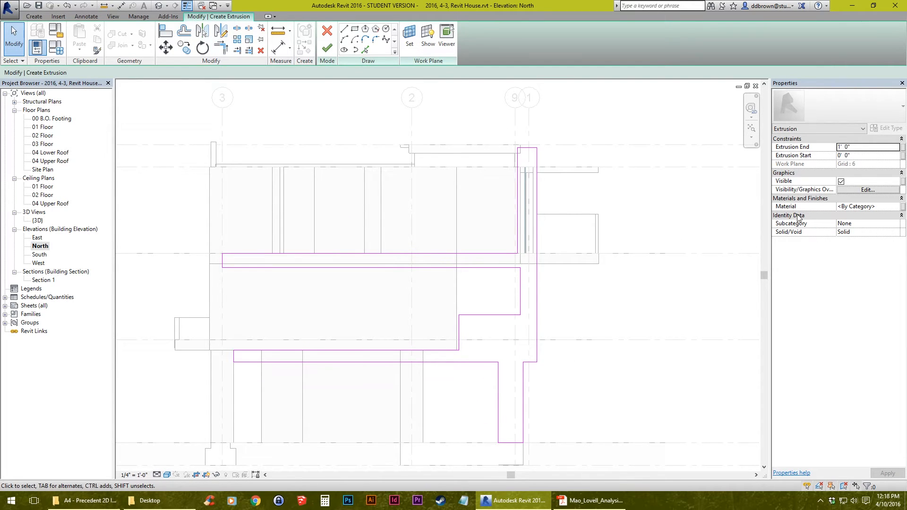
Assign the material Concrete, Cast-in-Place gray to the extrusion, searching the materials for "conc"
left_click(898, 208)
left_click(896, 206)
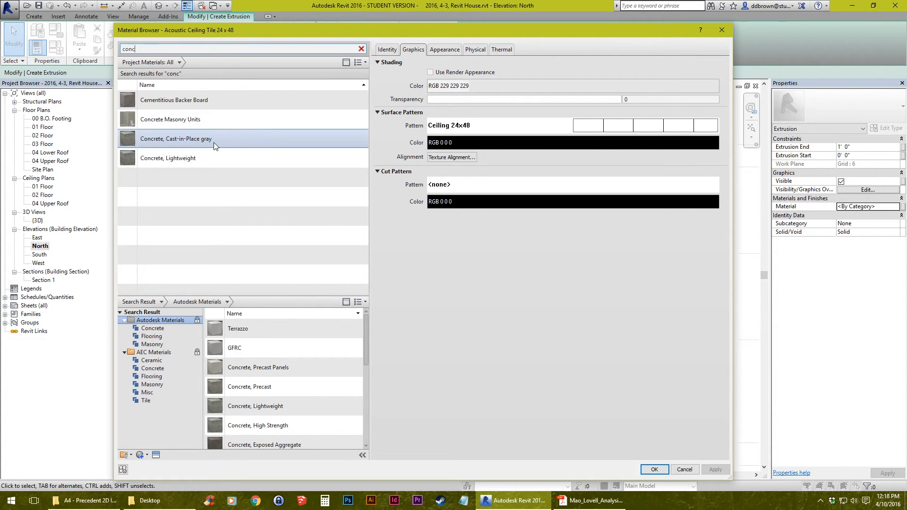
double_click(201, 139)
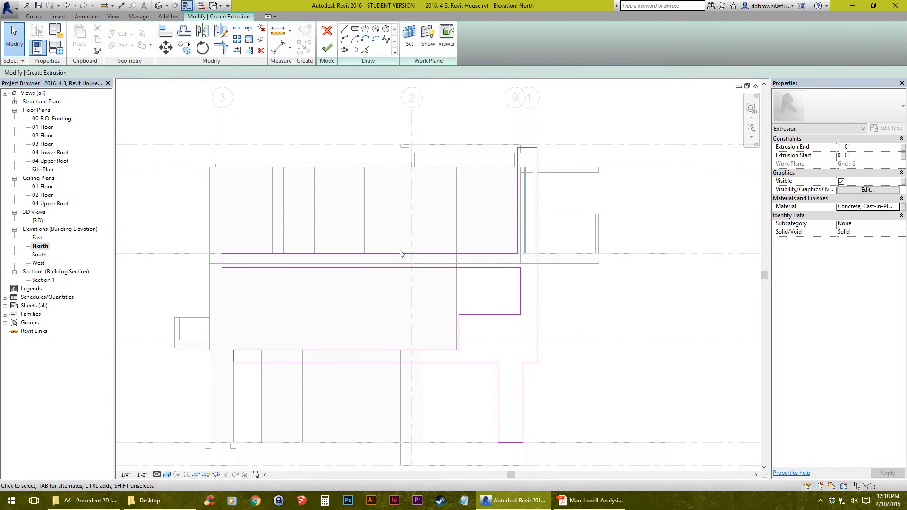
Finish the extrusion sketch and complete the in-place column model
middle_click_drag(410, 265, 413, 242)
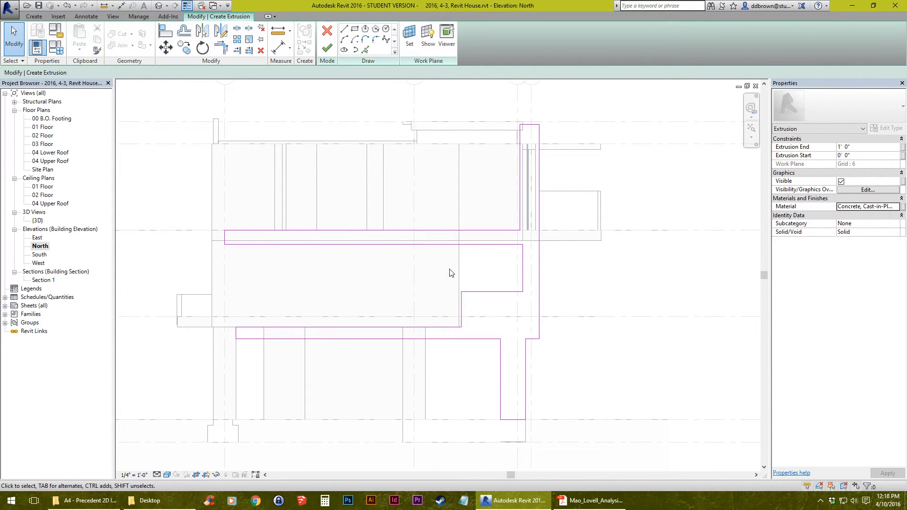
left_click(326, 48)
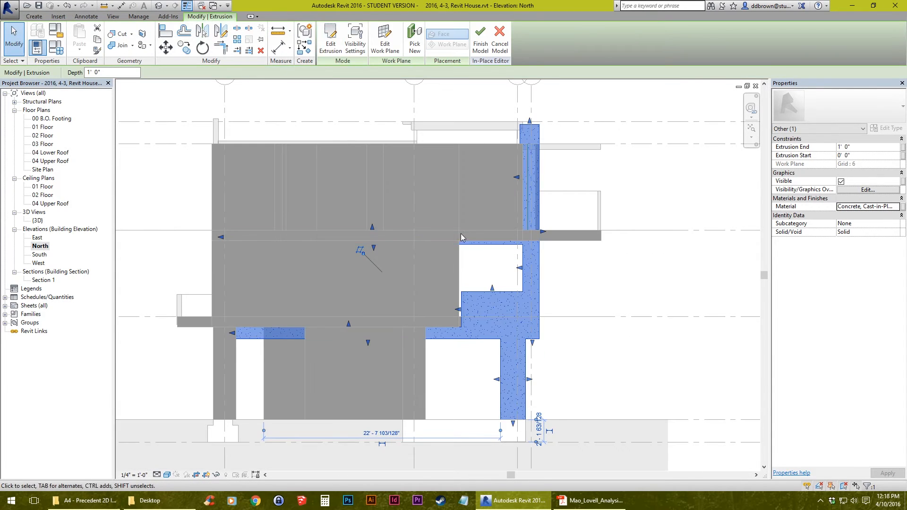
middle_click_drag(481, 254, 473, 262)
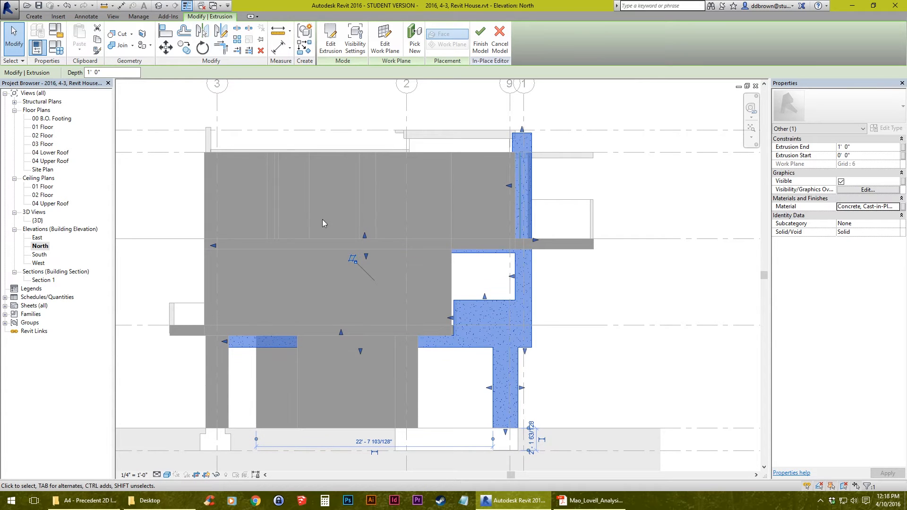
left_click(302, 178)
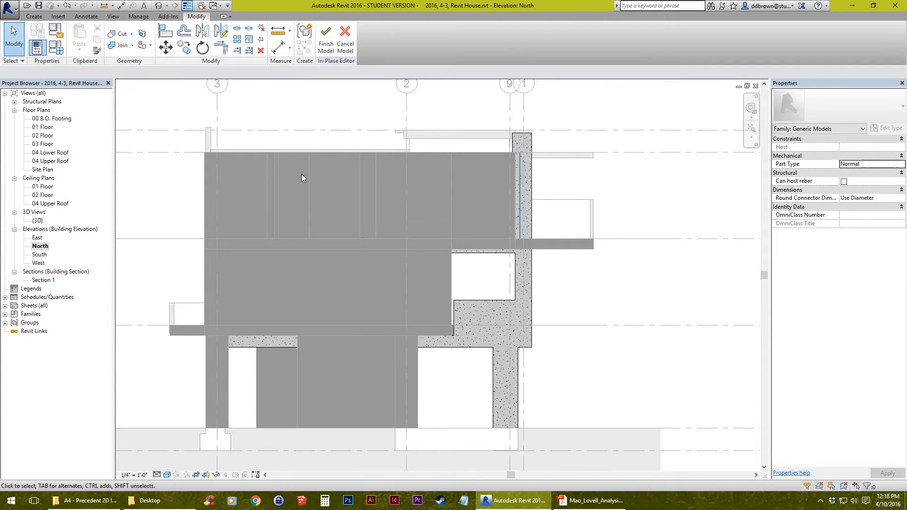
left_click(509, 309)
scroll(502, 307, "up", 3)
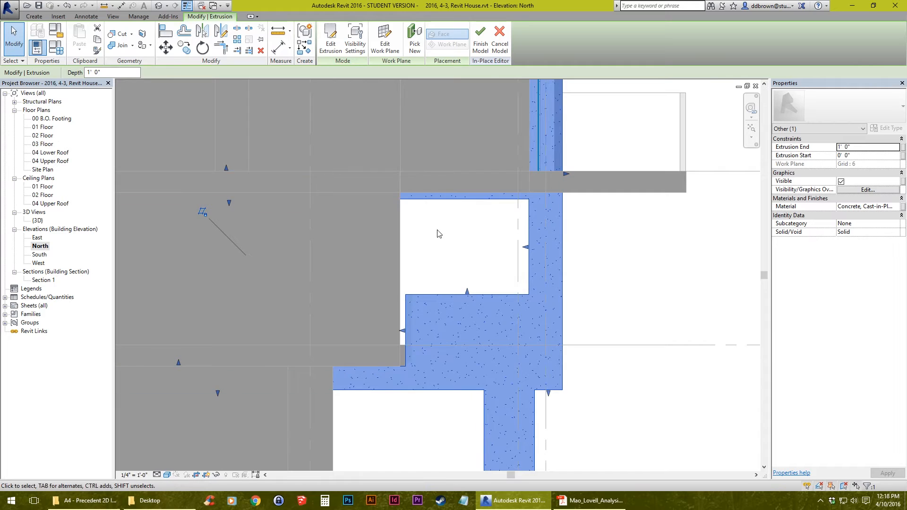
scroll(437, 233, "down", 2)
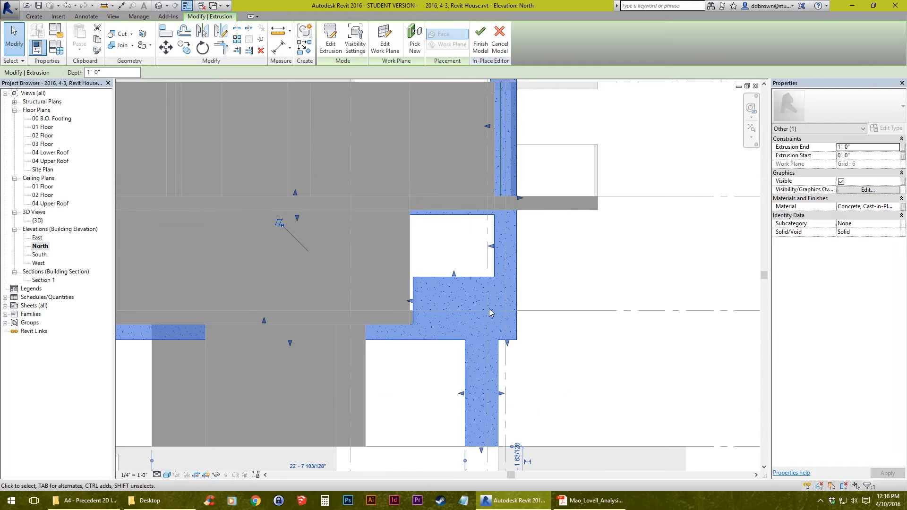
left_click(480, 43)
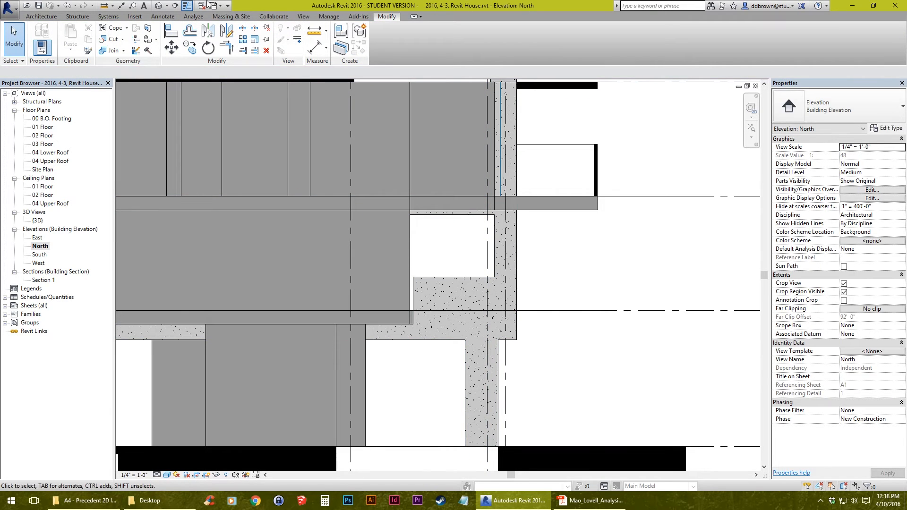
Open the default 3D view and examine the new concrete column and its beams from several sides
left_click(159, 6)
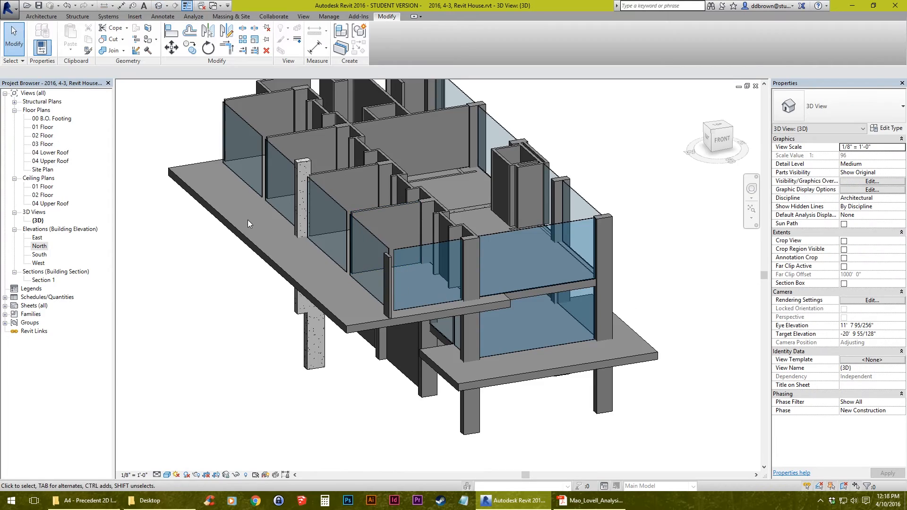
scroll(243, 221, "up", 5)
scroll(237, 218, "up", 1)
middle_click_drag(237, 219, 356, 256)
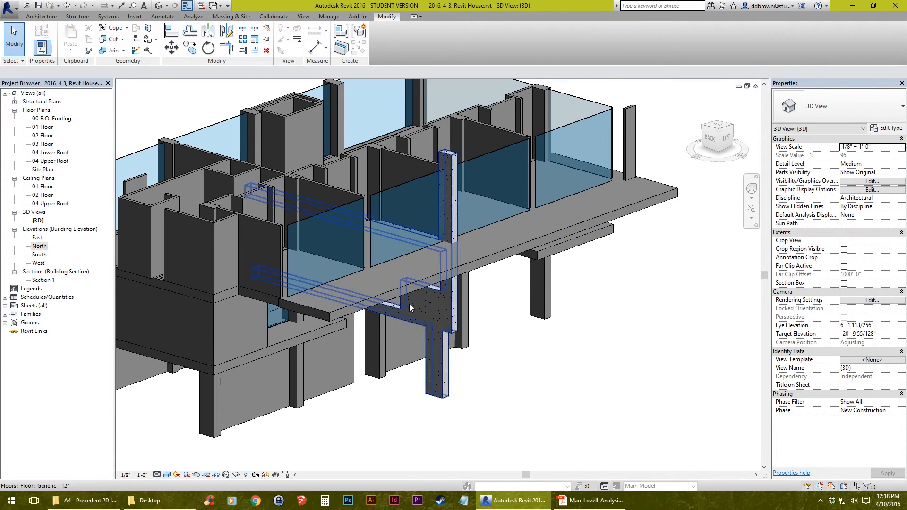
left_click(440, 326)
middle_click_drag(447, 329, 274, 268, "shift")
key("Escape")
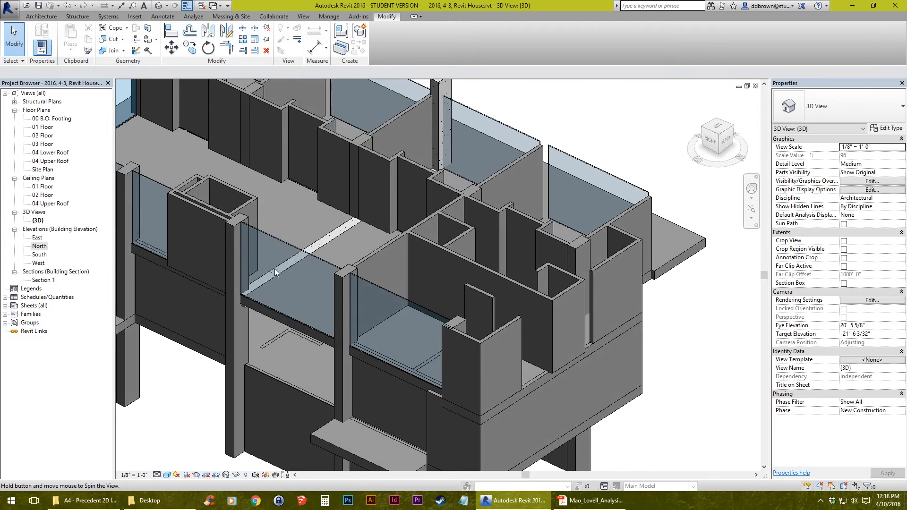
scroll(327, 240, "up", 3)
scroll(329, 247, "down", 1)
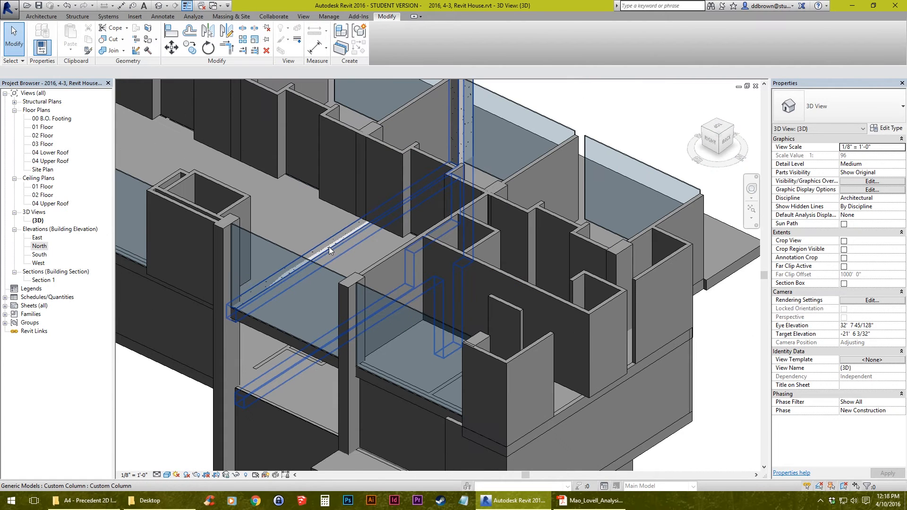
scroll(326, 249, "down", 1)
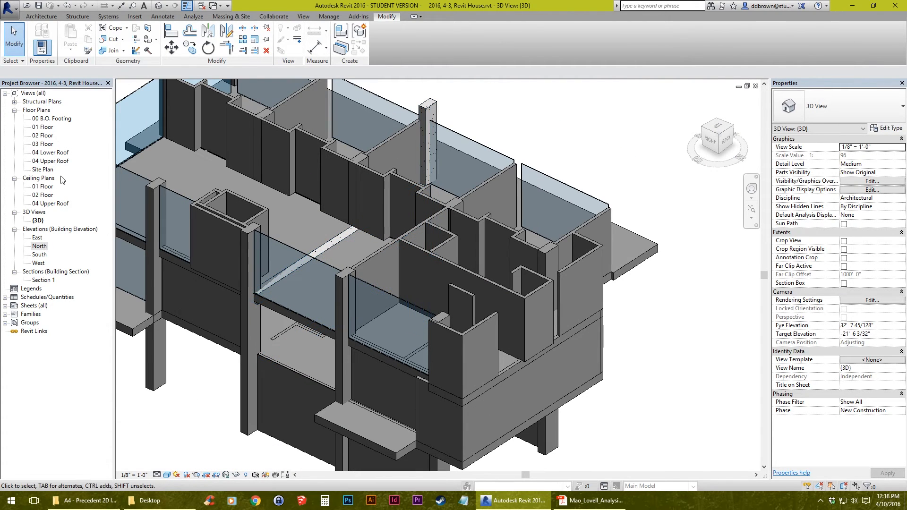
In the 01 Floor plan, stretch both long faces of the custom column to line up with the existing column's faces on grid 6
double_click(44, 127)
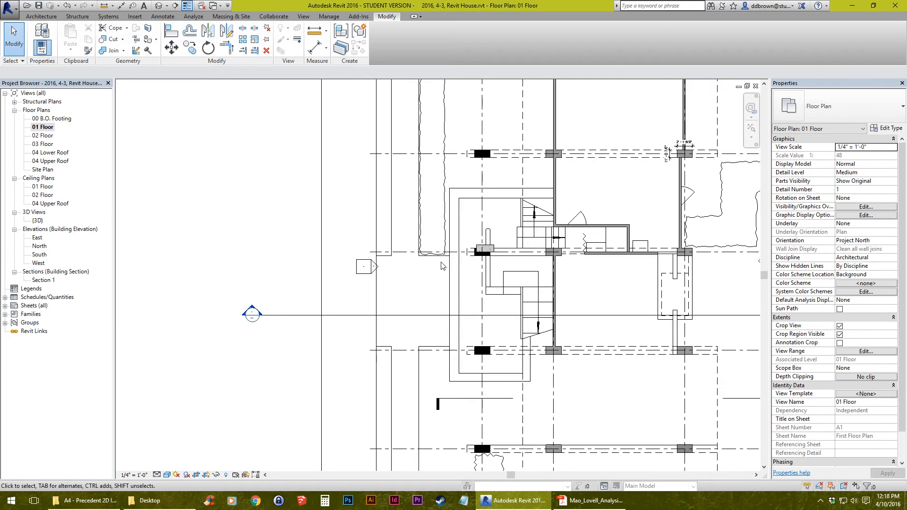
scroll(472, 270, "up", 10)
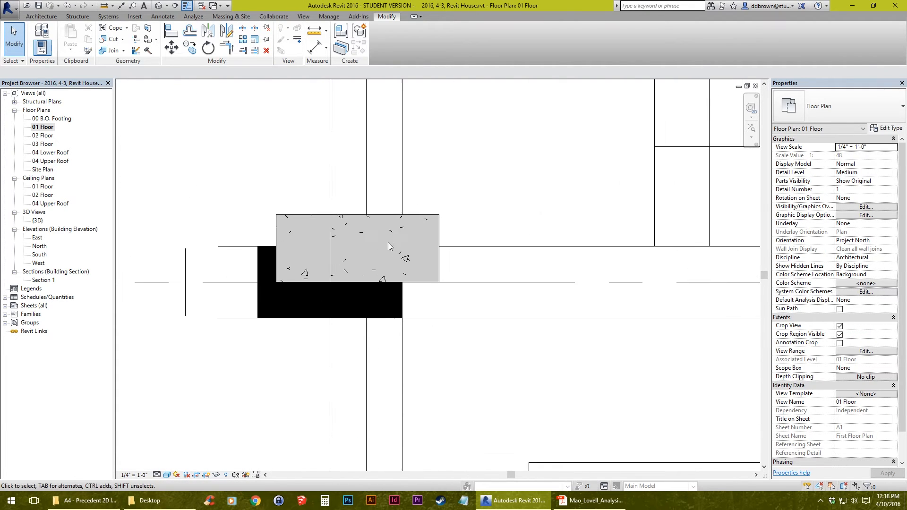
left_click(404, 217)
scroll(406, 222, "down", 3)
scroll(406, 228, "up", 5)
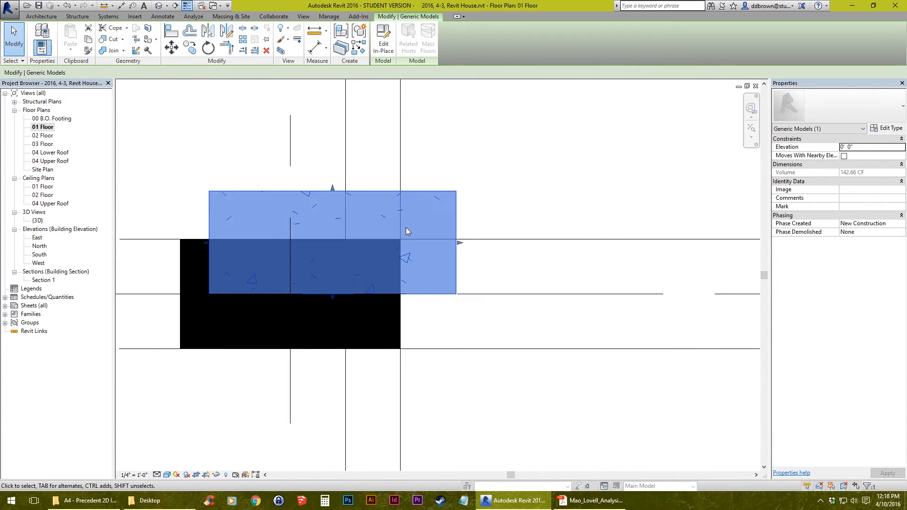
middle_click_drag(303, 234, 437, 233)
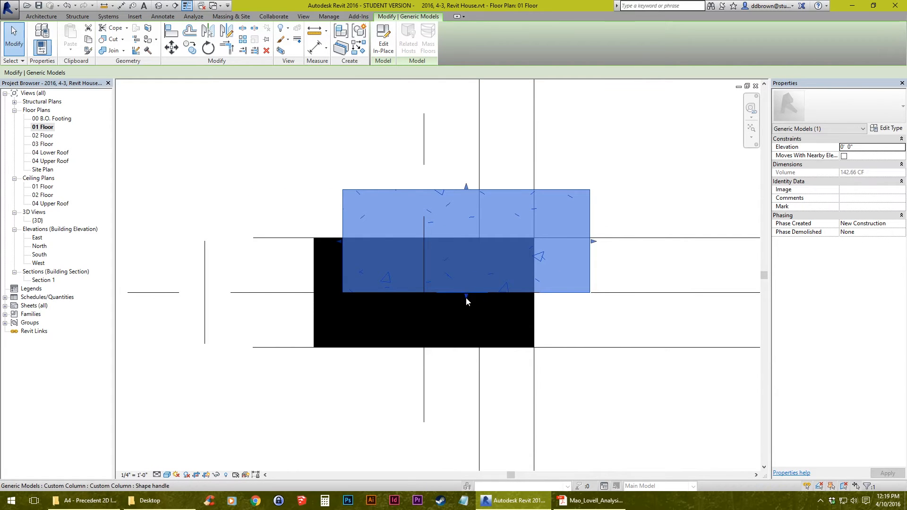
left_click_drag(466, 296, 467, 347)
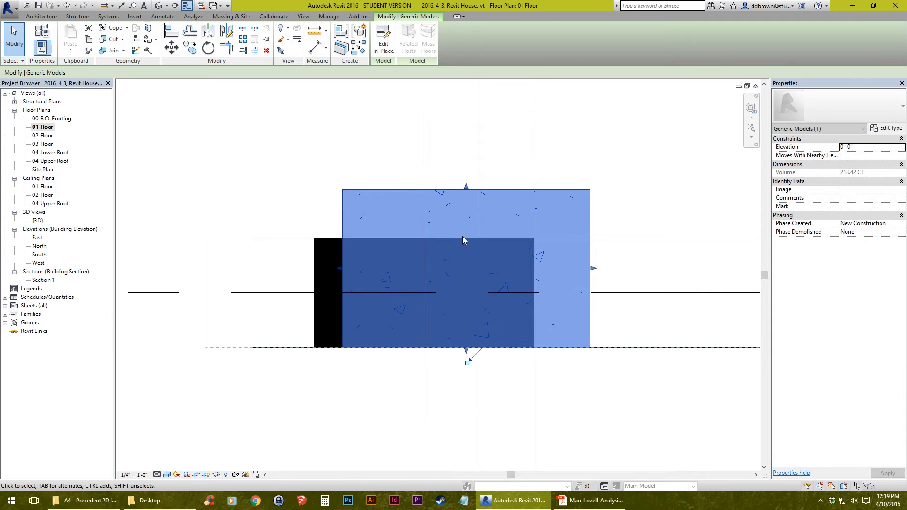
left_click_drag(466, 189, 467, 239)
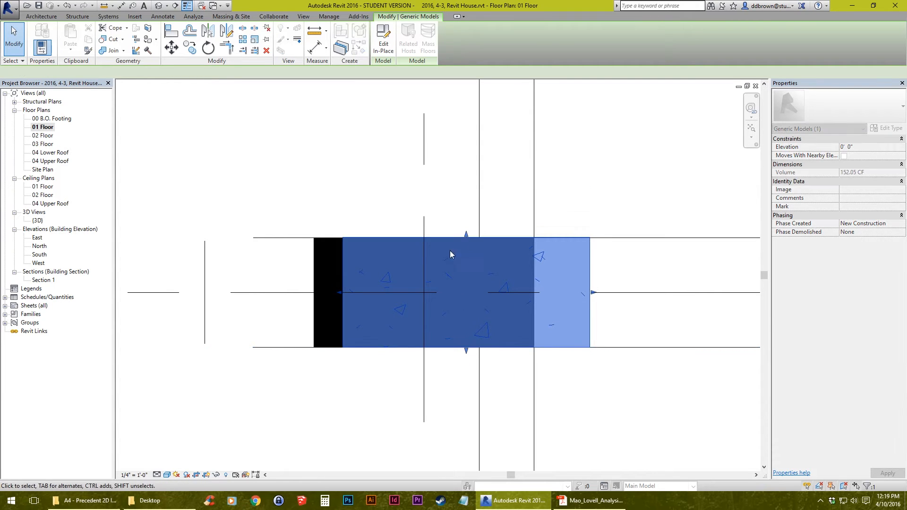
Examine the resized custom column in plan and from several sides in the default 3D view
scroll(452, 255, "down", 2)
middle_click_drag(435, 265, 282, 288)
scroll(282, 287, "down", 6)
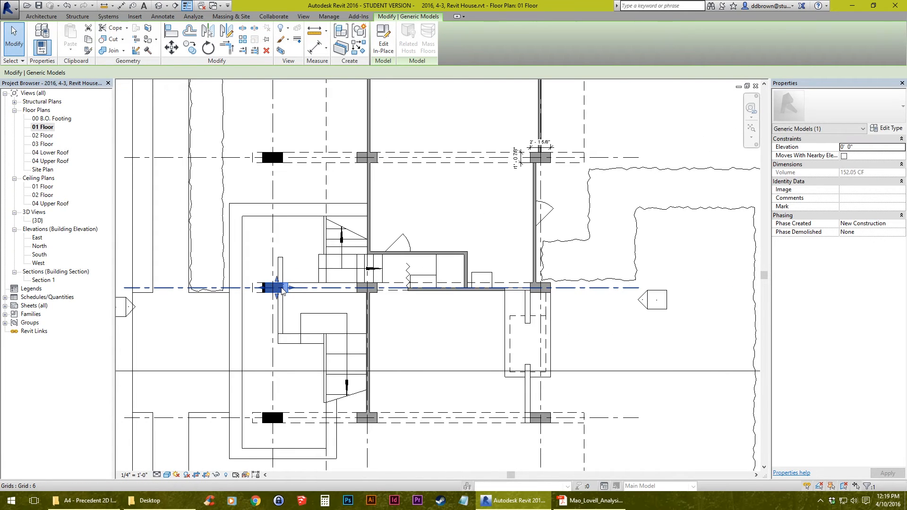
scroll(282, 289, "up", 2)
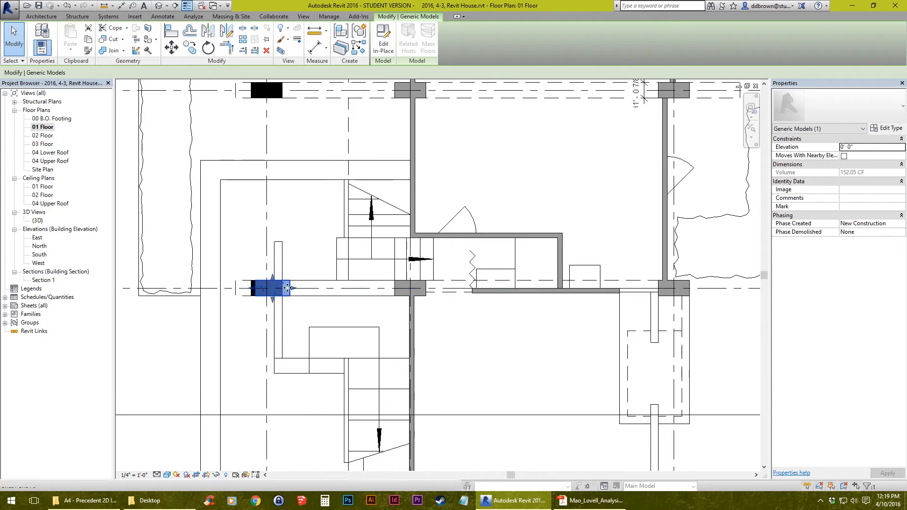
left_click(158, 8)
middle_click_drag(297, 293, 363, 345, "shift")
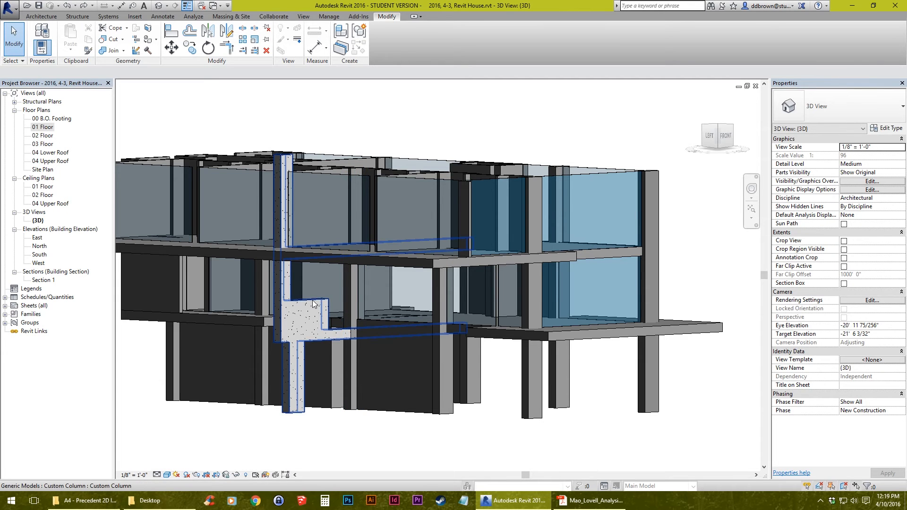
left_click(352, 336)
middle_click_drag(352, 336, 196, 197, "shift")
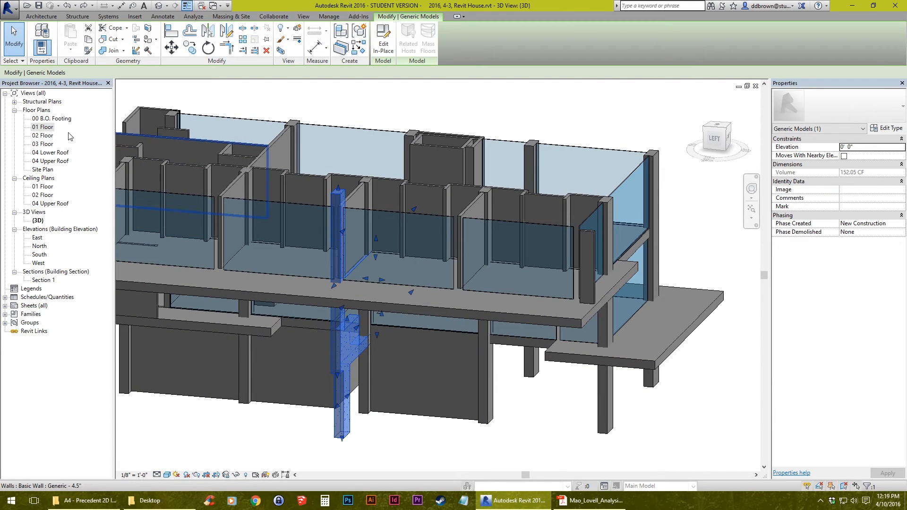
In the 01 Floor plan, copy the custom column from grid 6 to grid 5, with Multiple on and Constrain off
double_click(41, 127)
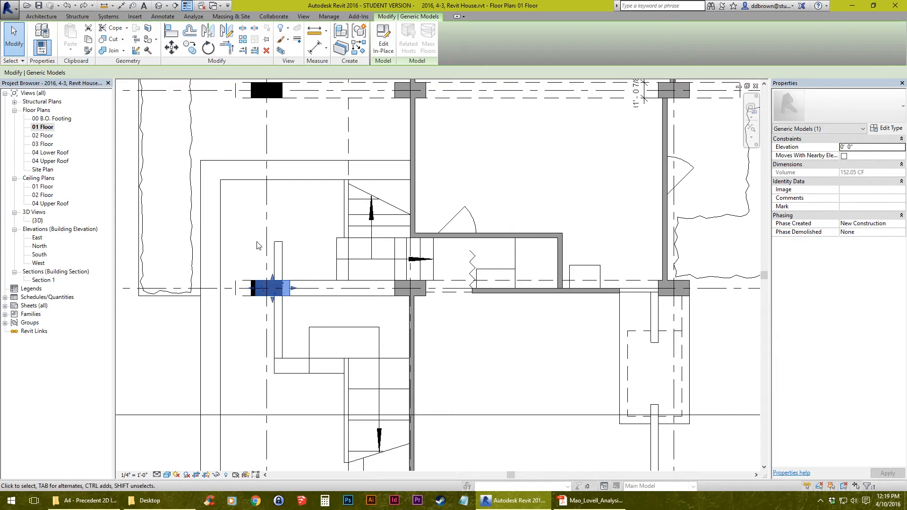
scroll(204, 84, "up", 2)
left_click(194, 51)
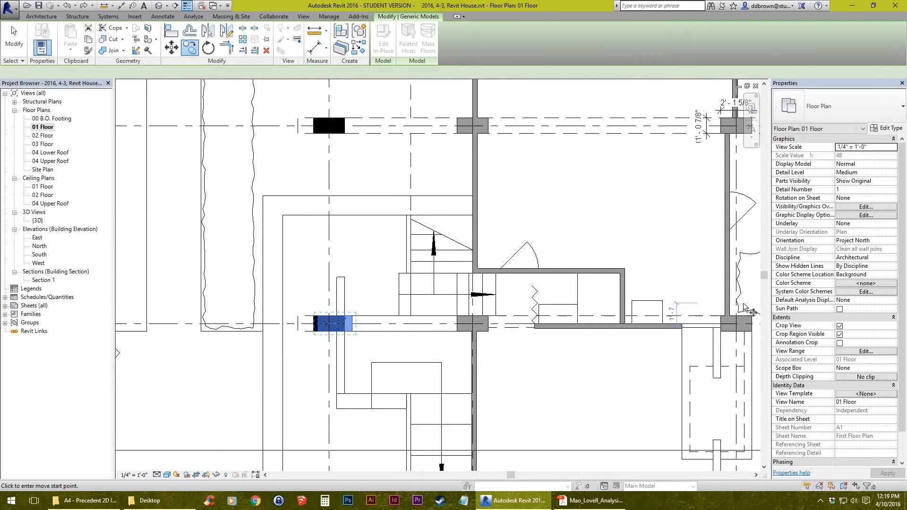
scroll(336, 324, "up", 5)
scroll(332, 324, "up", 1)
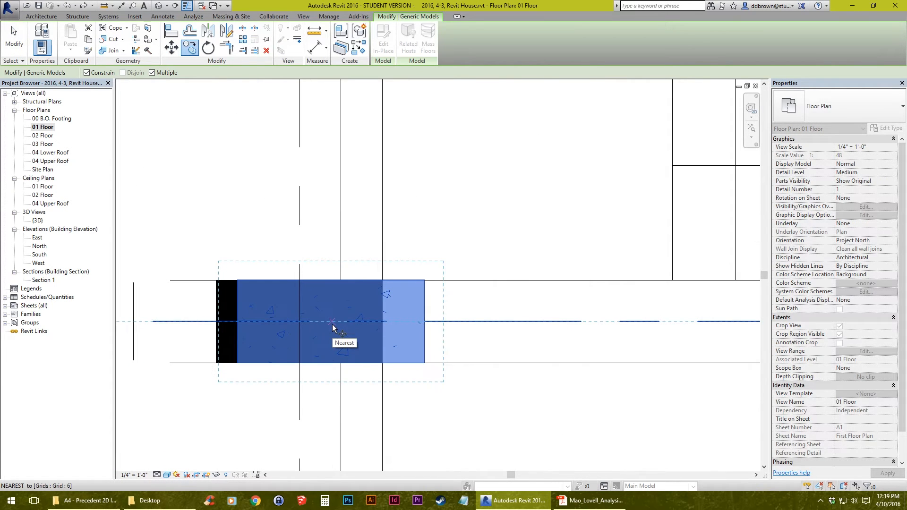
left_click(465, 323)
scroll(466, 323, "down", 3)
middle_click_drag(466, 217, 456, 316)
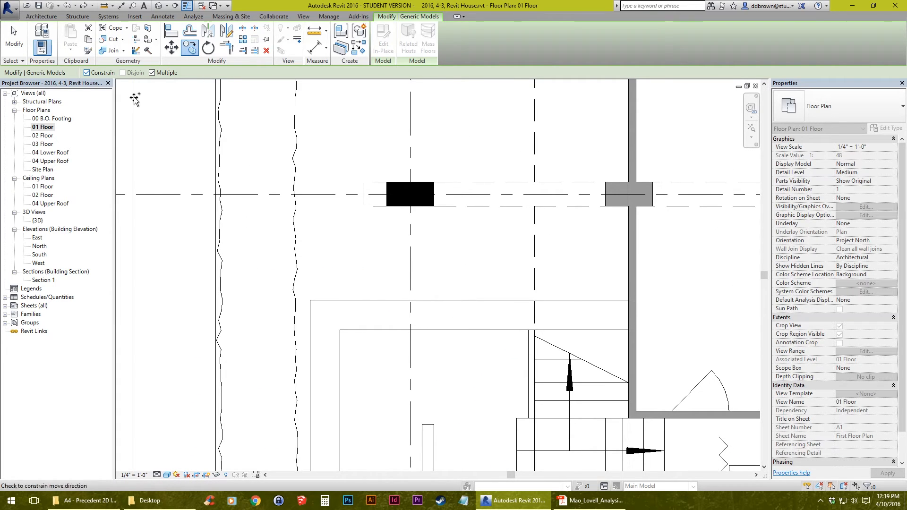
middle_click_drag(569, 289, 436, 210)
scroll(417, 228, "down", 2)
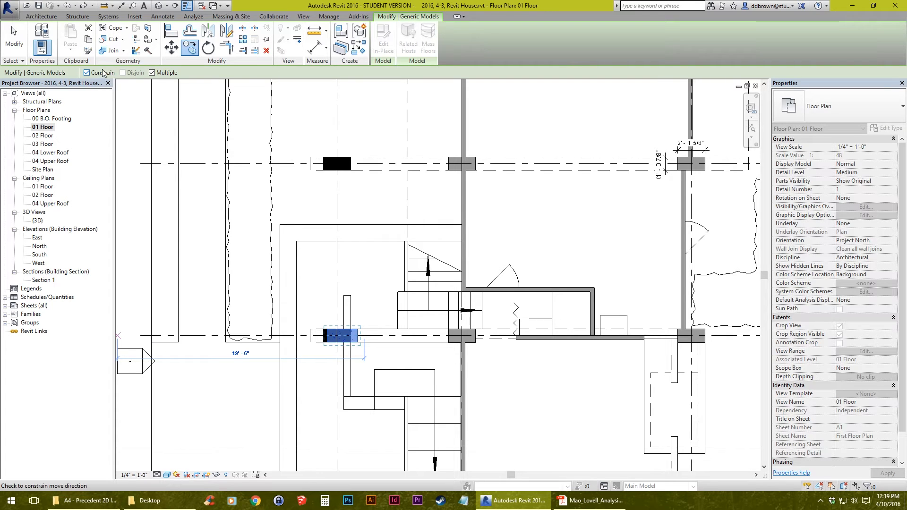
middle_click_drag(378, 201, 378, 316)
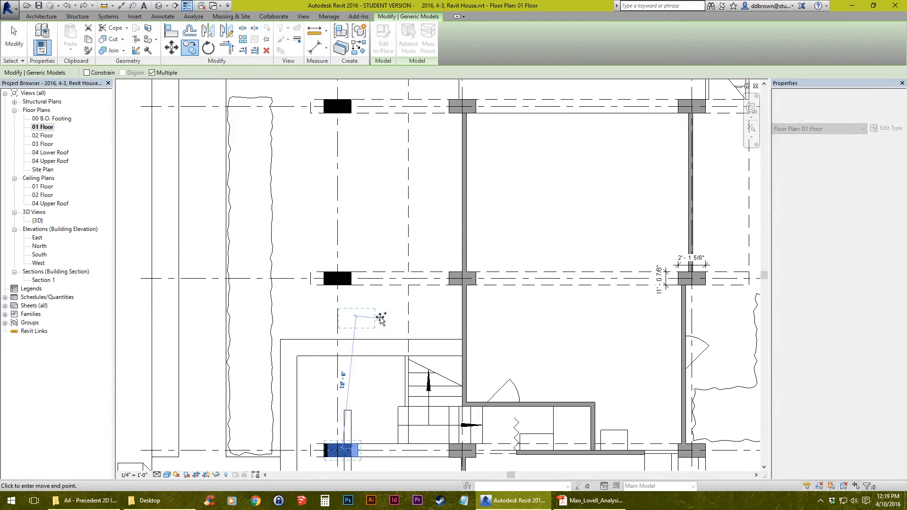
scroll(375, 310, "up", 2)
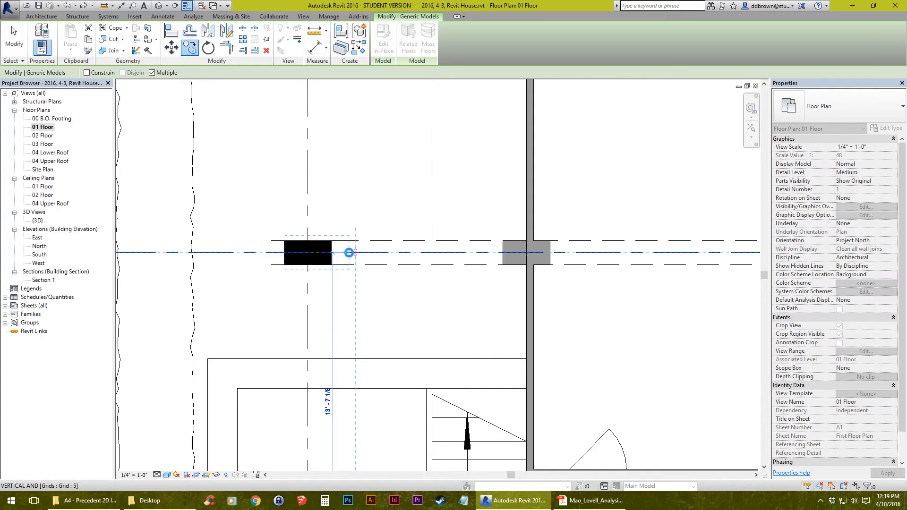
left_click(349, 253)
Place another copy of the custom column on grid 4, vertically in line with the others
middle_click_drag(352, 163, 355, 375)
scroll(356, 373, "down", 1)
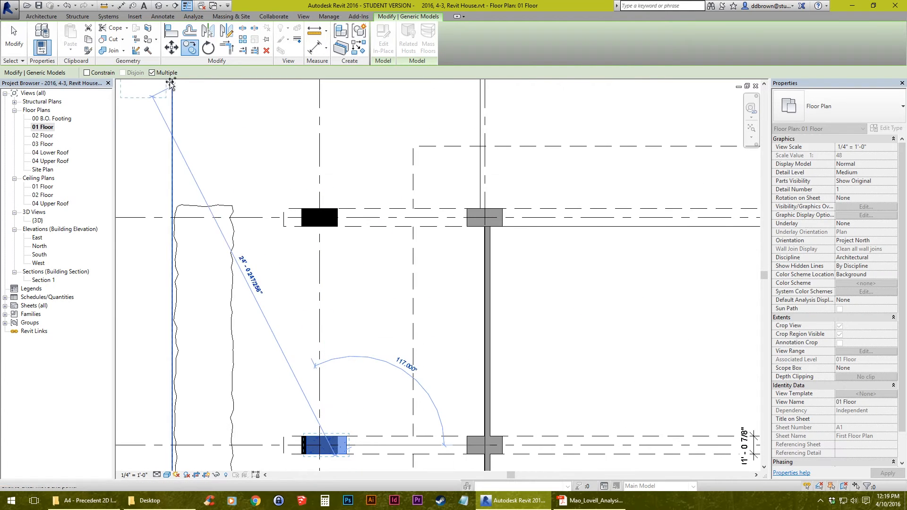
scroll(387, 264, "up", 2)
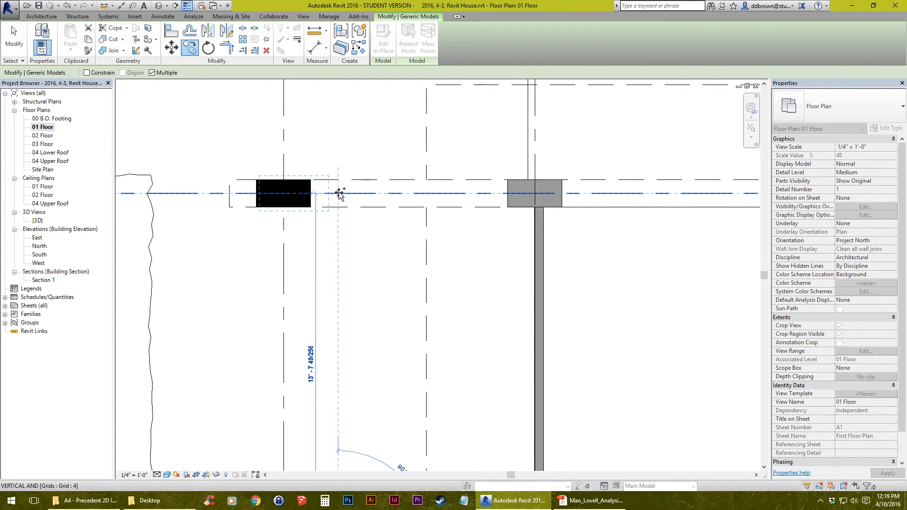
left_click(338, 193)
Place further copies of the custom column on grids 7 and 8 and end the copy command
scroll(378, 308, "down", 2)
middle_click_drag(391, 373, 384, 212)
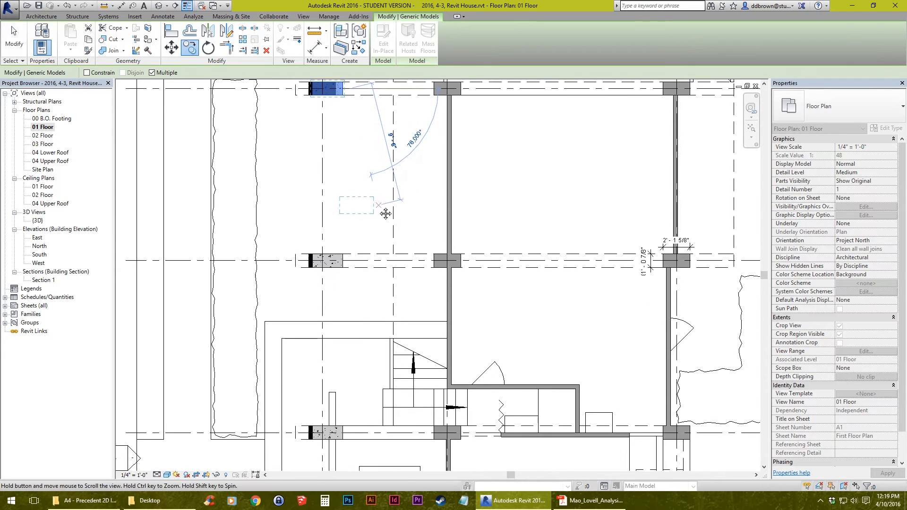
middle_click_drag(382, 394, 378, 186)
scroll(355, 278, "up", 3)
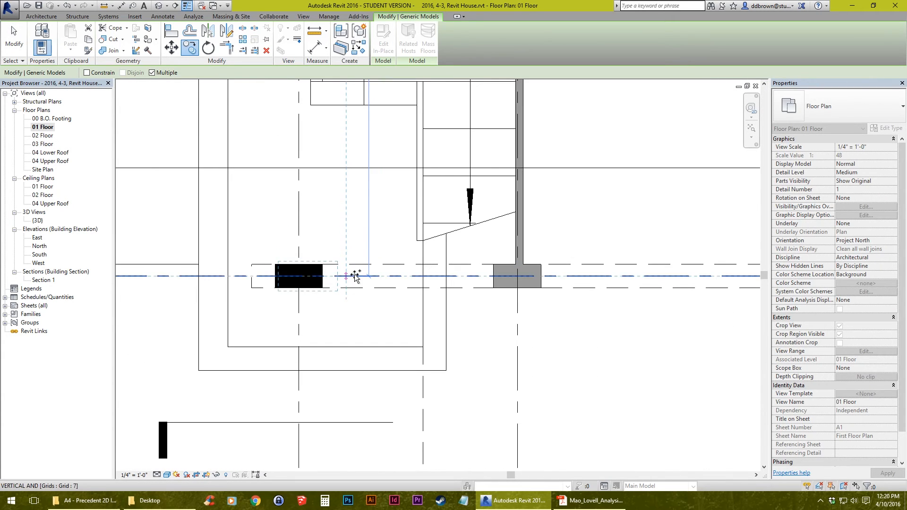
middle_click_drag(367, 388, 367, 149)
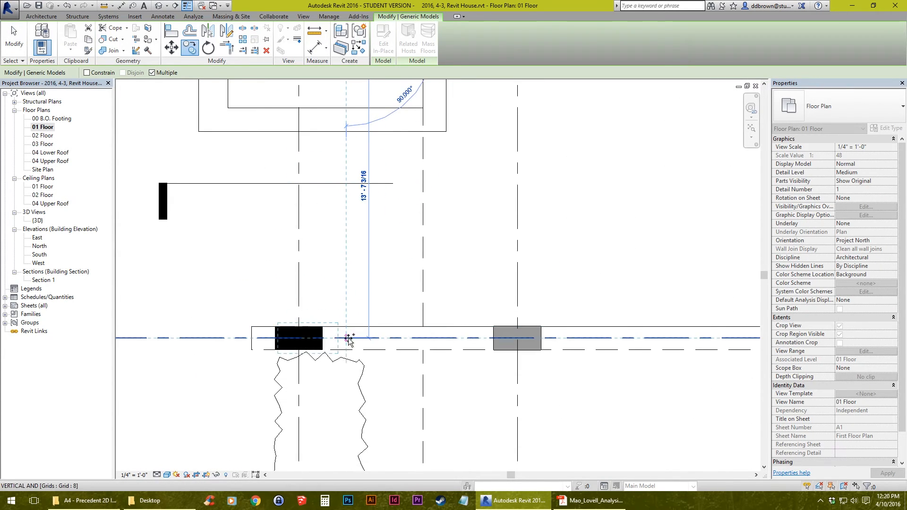
left_click(347, 338)
scroll(349, 339, "down", 4)
middle_click_drag(441, 284, 409, 360)
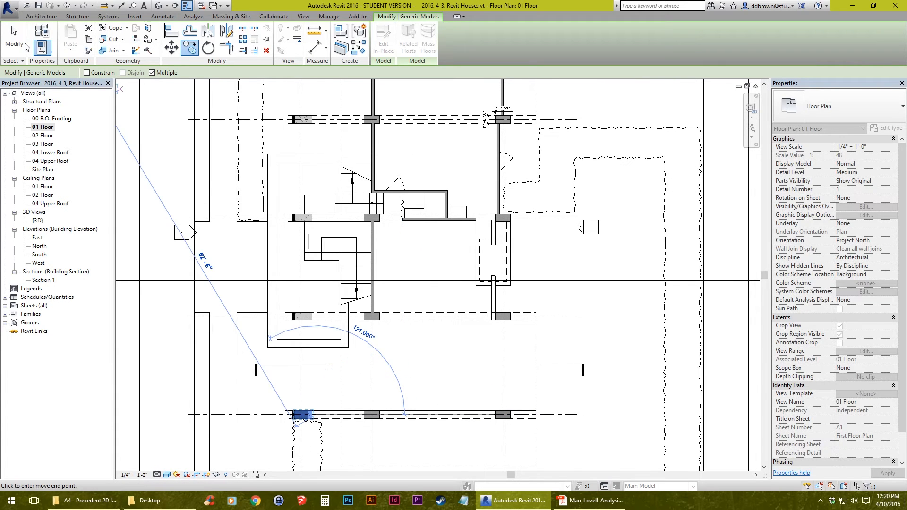
left_click(19, 46)
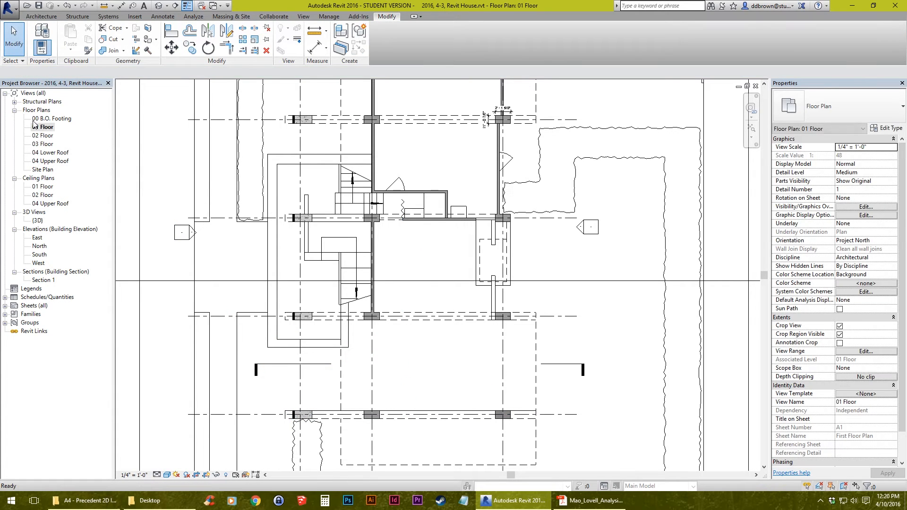
Examine the row of copied custom columns in the default 3D view from around the house
left_click(159, 6)
middle_click_drag(483, 310, 184, 286, "shift")
middle_click_drag(524, 287, 299, 283, "shift")
Assign the material Concrete, Cast-in-Place gray to the House Column type of the rectangular columns
left_click(347, 285)
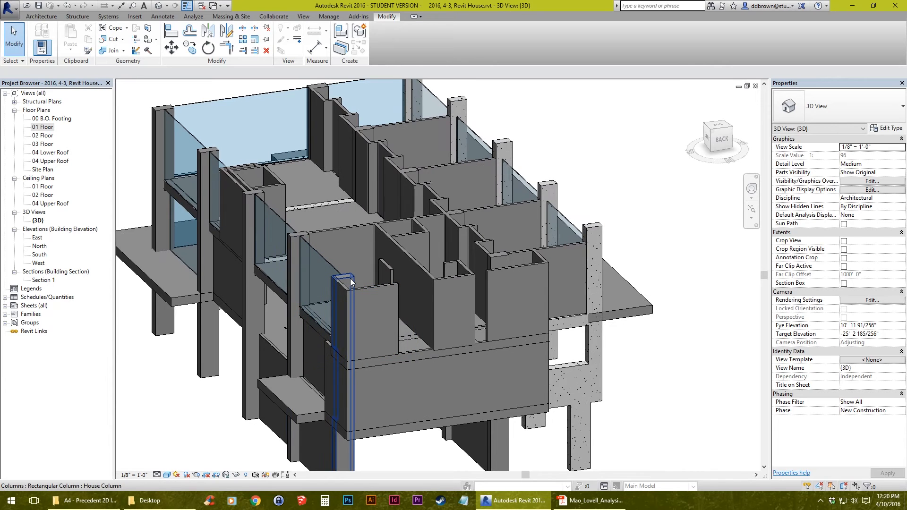
middle_click_drag(545, 275, 305, 276, "shift")
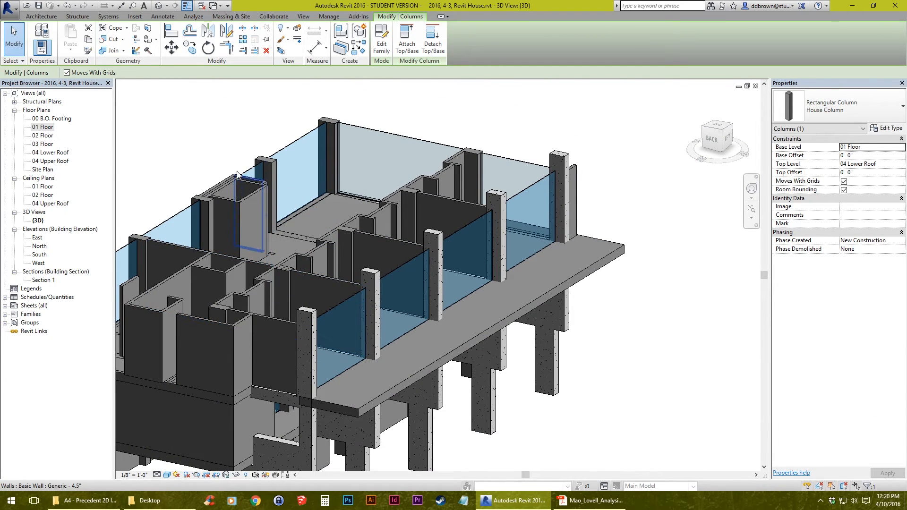
middle_click_drag(286, 201, 428, 201)
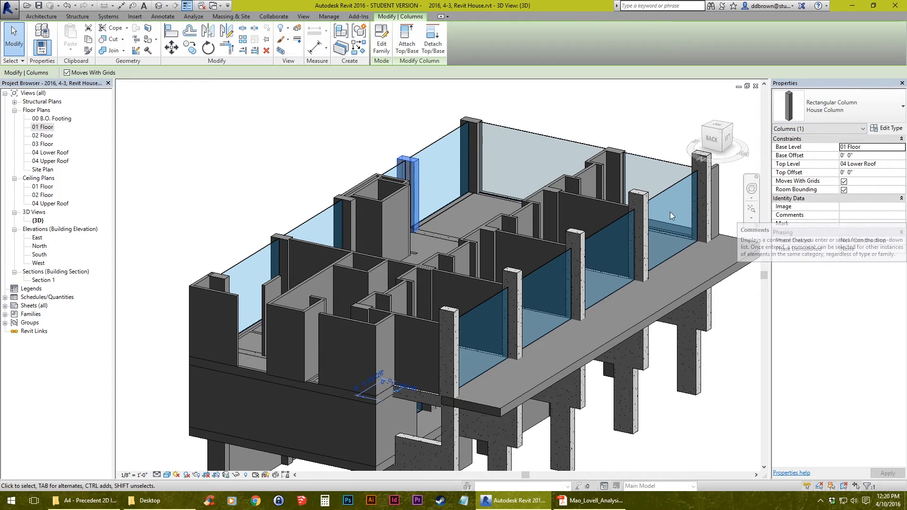
left_click(884, 128)
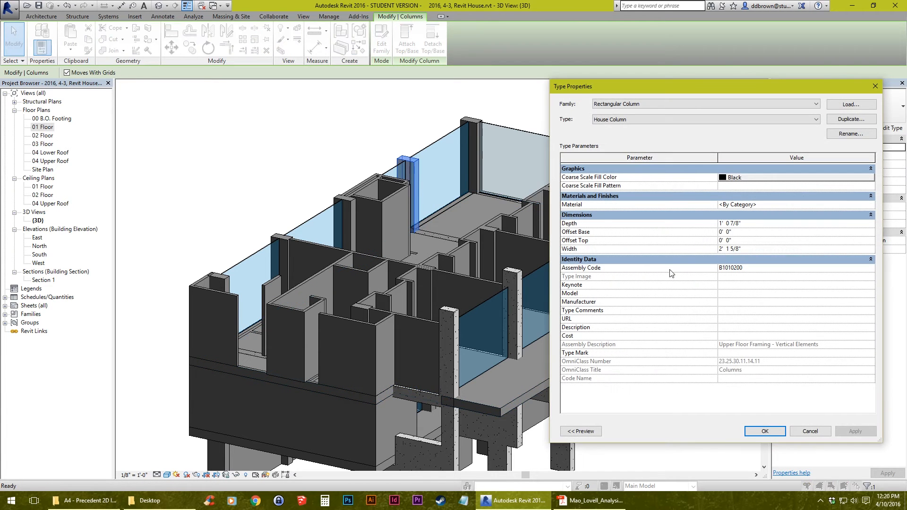
left_click_drag(666, 82, 652, 87)
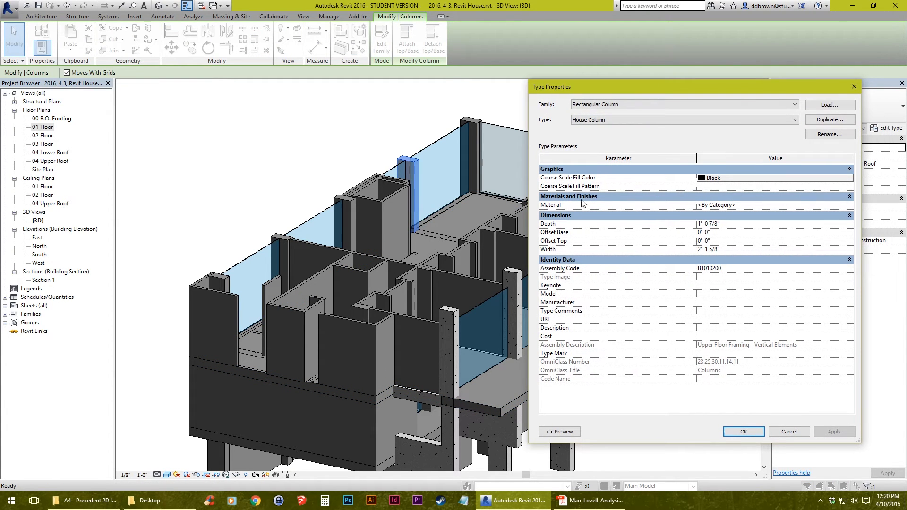
left_click(849, 206)
left_click(849, 206)
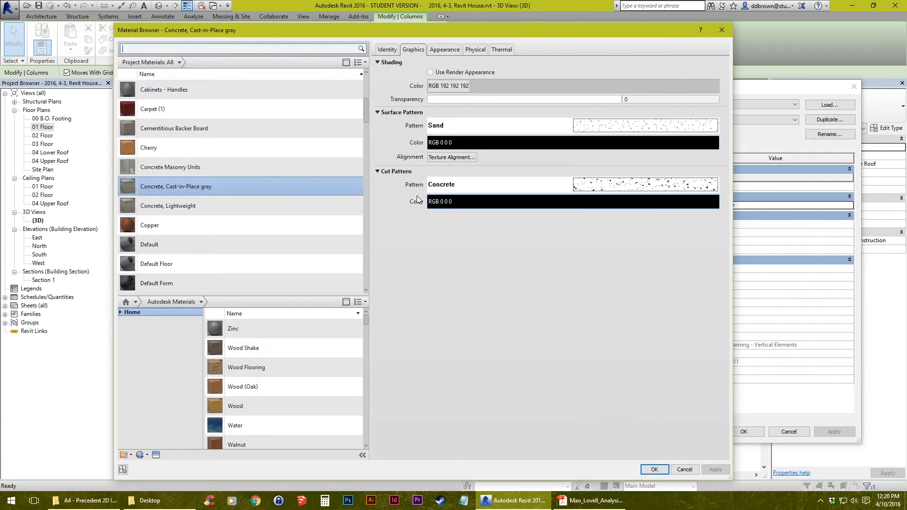
double_click(184, 188)
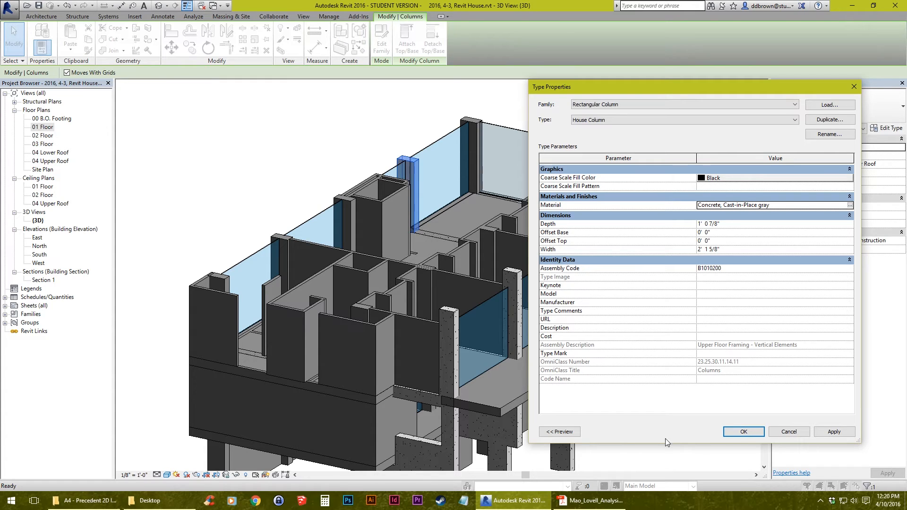
left_click(745, 432)
key("Escape")
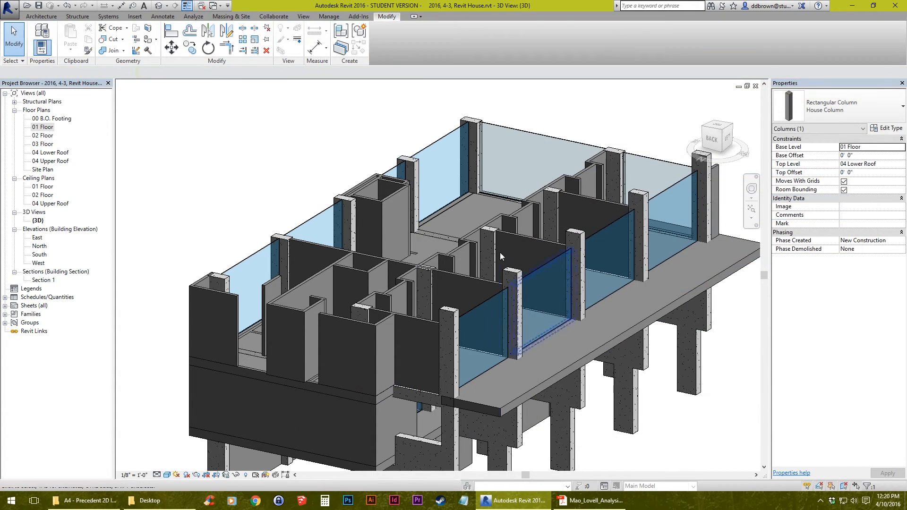
Examine the concrete columns and glazed side of the house from several angles in 3D
middle_click_drag(560, 294, 469, 108, "shift")
middle_click_drag(426, 285, 353, 255)
middle_click_drag(399, 273, 213, 288)
middle_click_drag(172, 200, 438, 301)
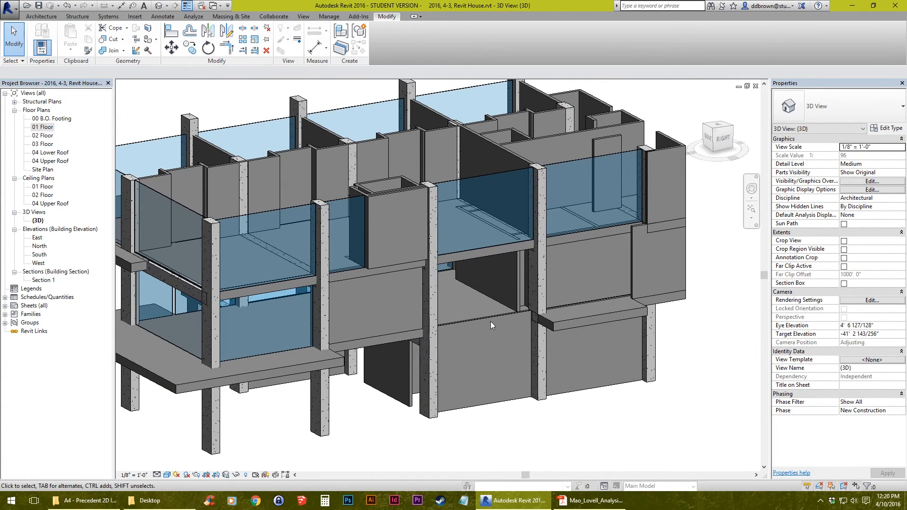
Open the 02 Floor plan at the open outer bay beside the dining area
left_click(552, 322)
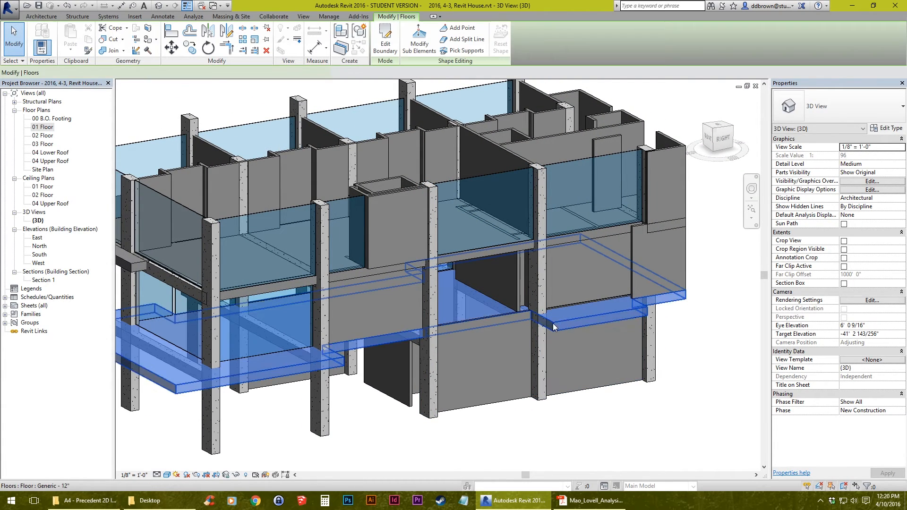
left_click(641, 417)
double_click(44, 135)
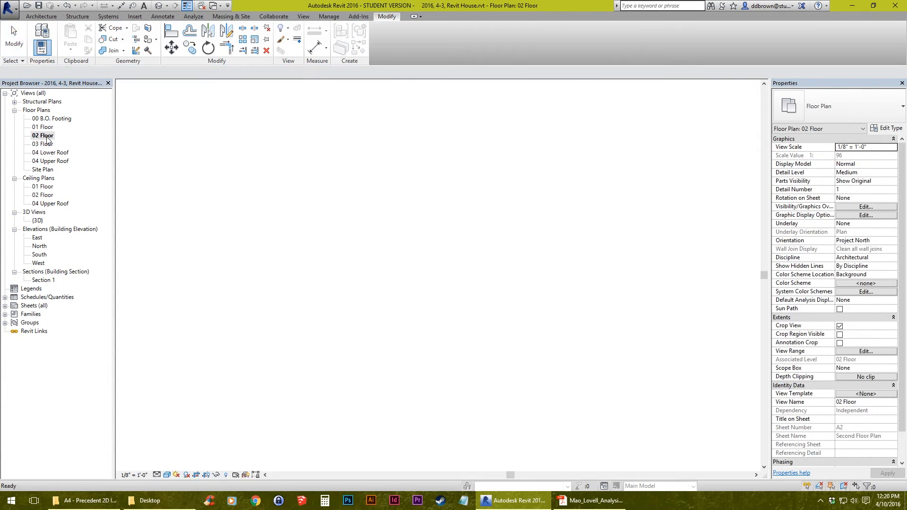
scroll(292, 183, "up", 10)
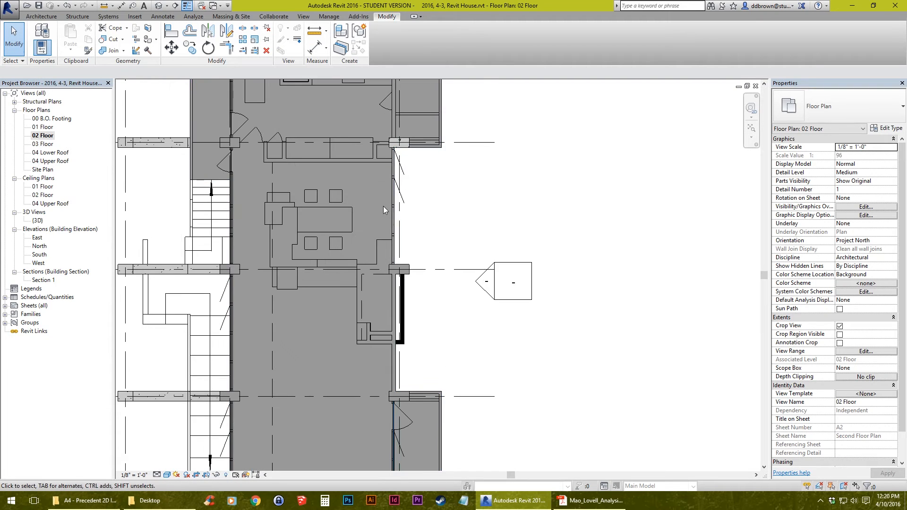
middle_click_drag(383, 217, 412, 305)
scroll(412, 305, "up", 1)
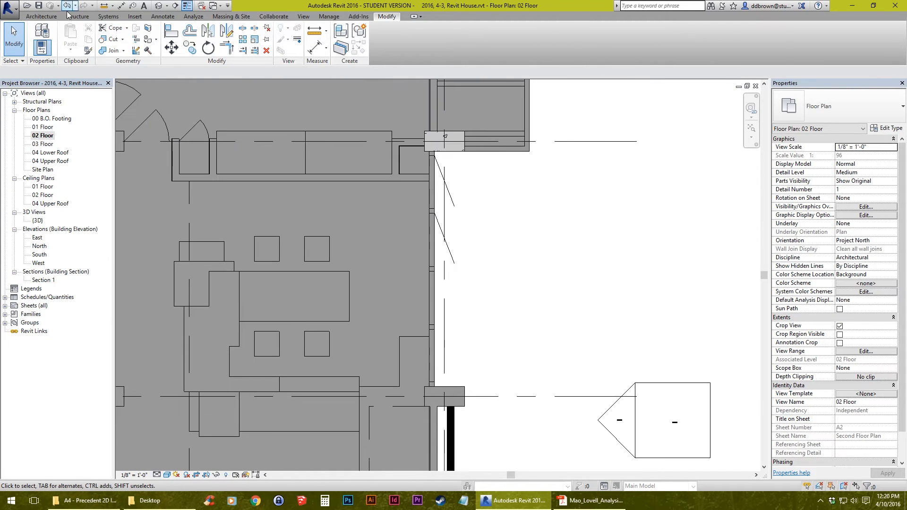
Draw a curtain wall from 02 Floor up to 03 Floor between the two columns beside the dining area, and view it in 3D
left_click(36, 17)
left_click(42, 34)
scroll(409, 142, "up", 3)
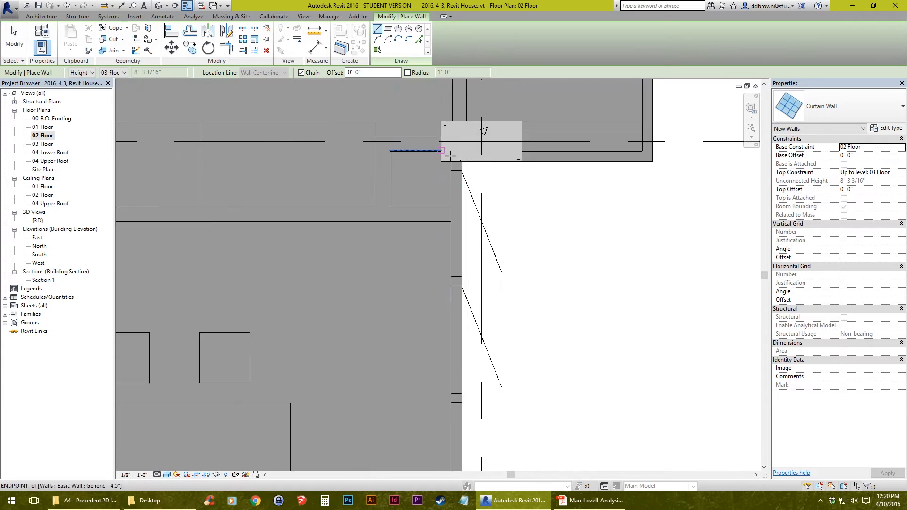
scroll(479, 163, "up", 6)
left_click(369, 154)
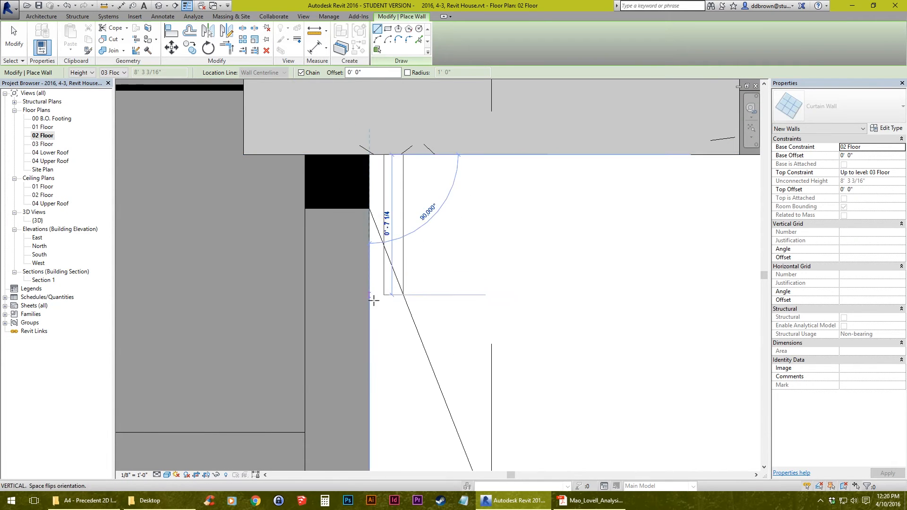
scroll(373, 300, "down", 5)
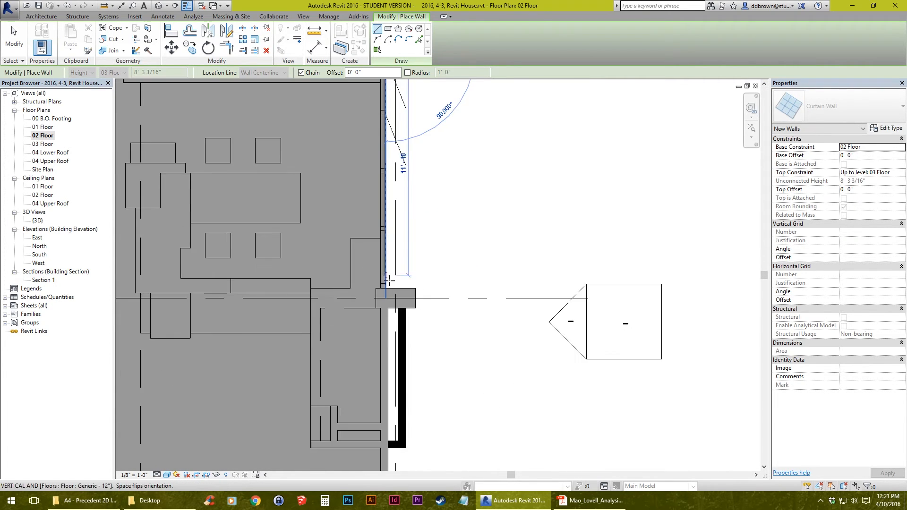
scroll(383, 278, "up", 5)
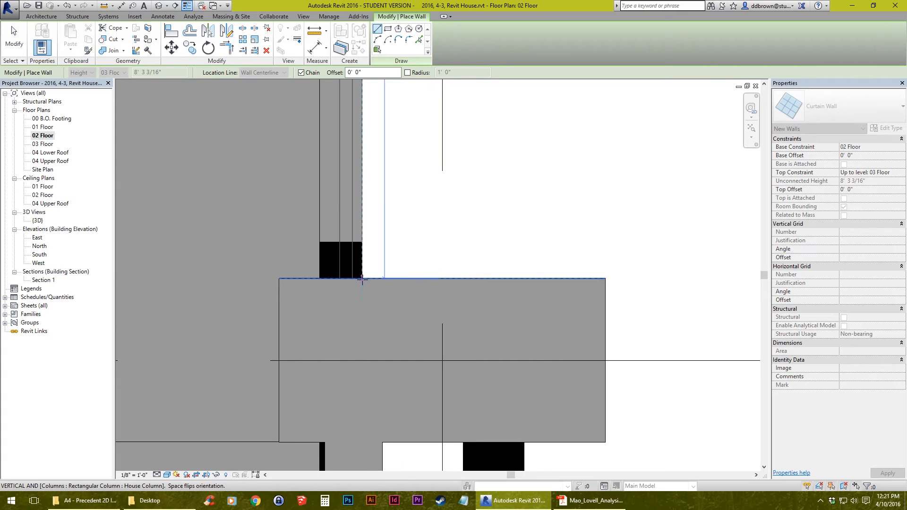
left_click(362, 278)
key("Escape")
key("Escape")
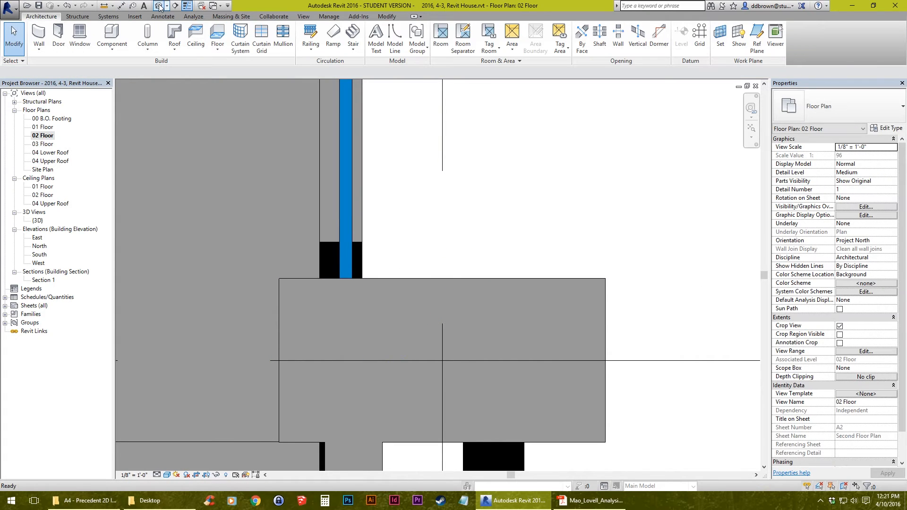
left_click(159, 7)
middle_click_drag(429, 285, 475, 277, "shift")
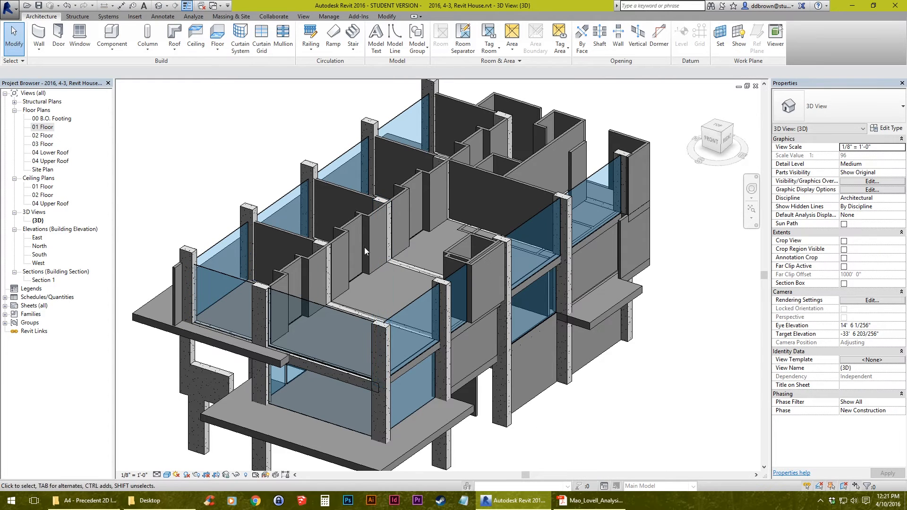
Examine the lower and upper roof slabs and the overhang in the North elevation
double_click(45, 247)
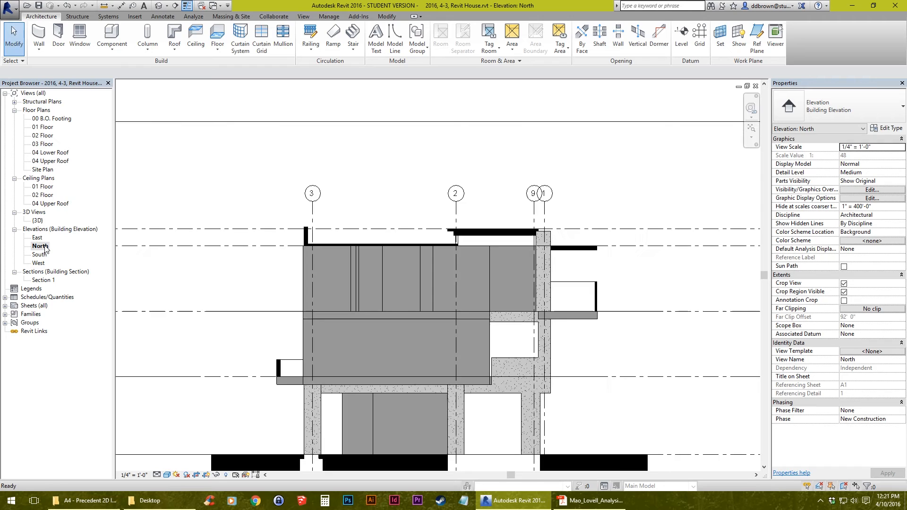
scroll(438, 284, "down", 3)
middle_click_drag(448, 336, 388, 290)
scroll(389, 290, "up", 3)
scroll(396, 251, "up", 1)
middle_click_drag(345, 192, 352, 329)
scroll(343, 207, "up", 2)
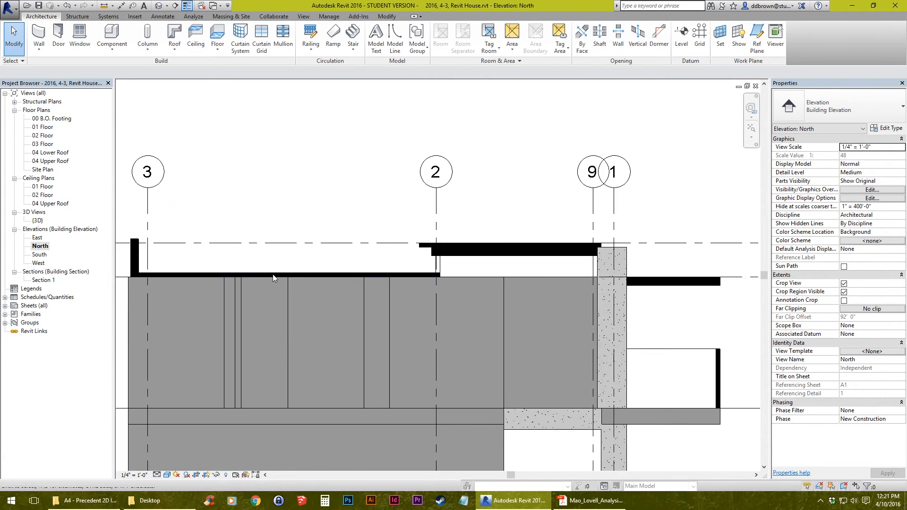
middle_click_drag(586, 279, 573, 280)
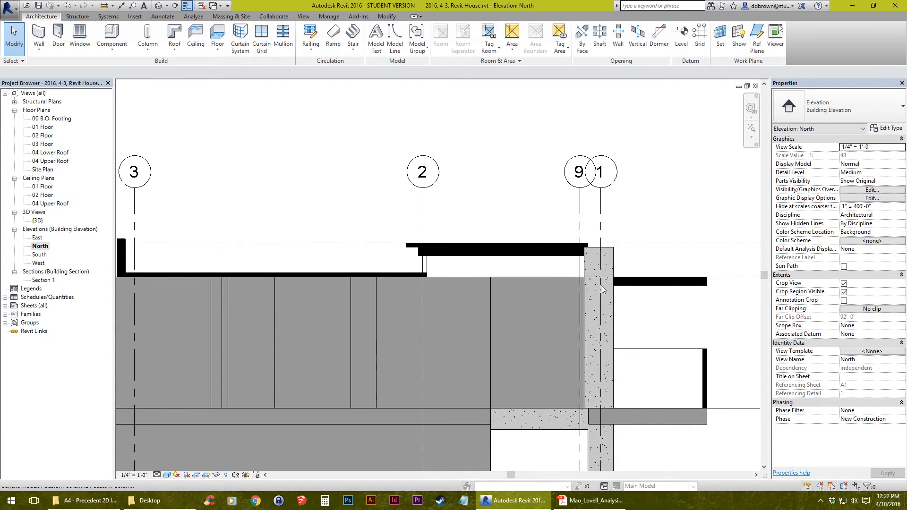
middle_click_drag(420, 285, 400, 278)
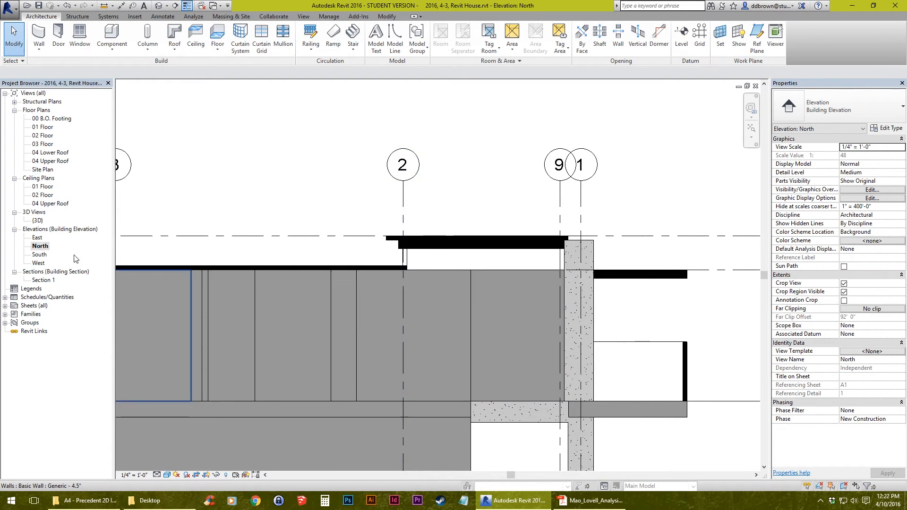
Inspect the 04 Lower Roof plan around the column frames and their grids
double_click(49, 153)
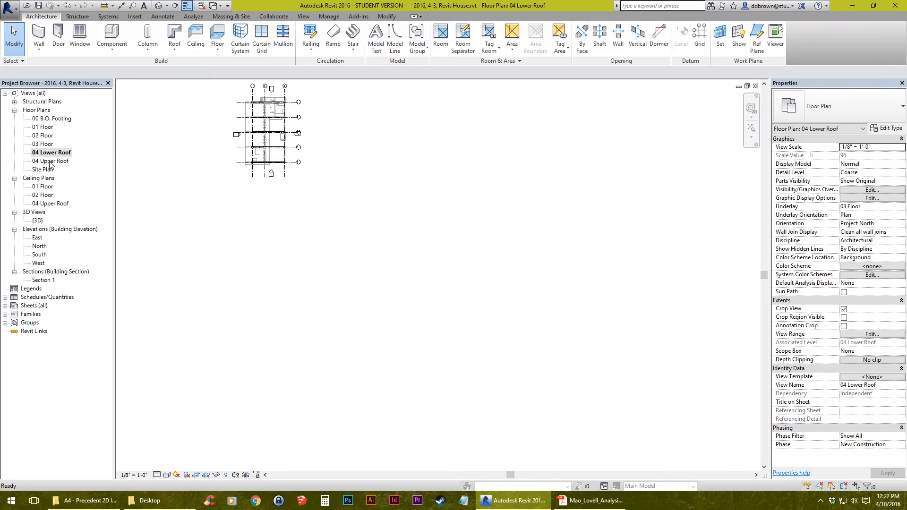
middle_click_drag(309, 215, 385, 345)
scroll(325, 251, "up", 6)
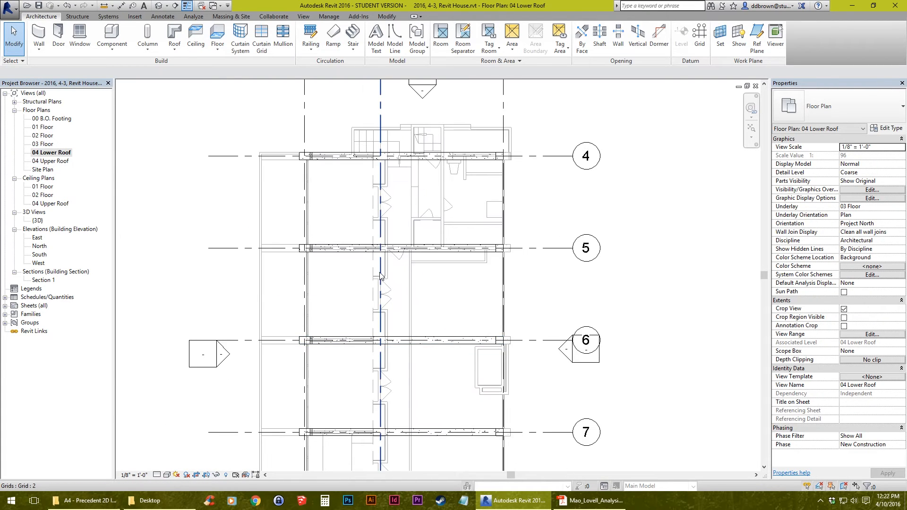
scroll(415, 193, "down", 4)
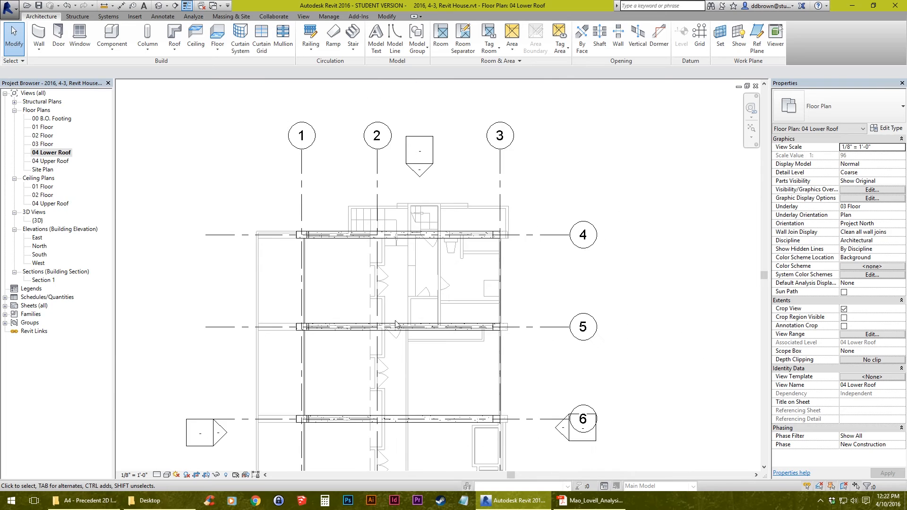
middle_click_drag(330, 288, 345, 279)
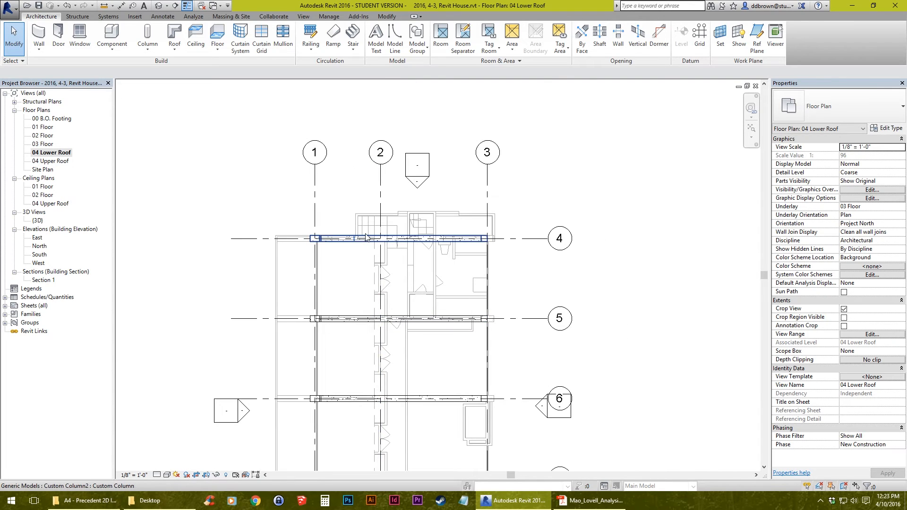
scroll(366, 238, "up", 2)
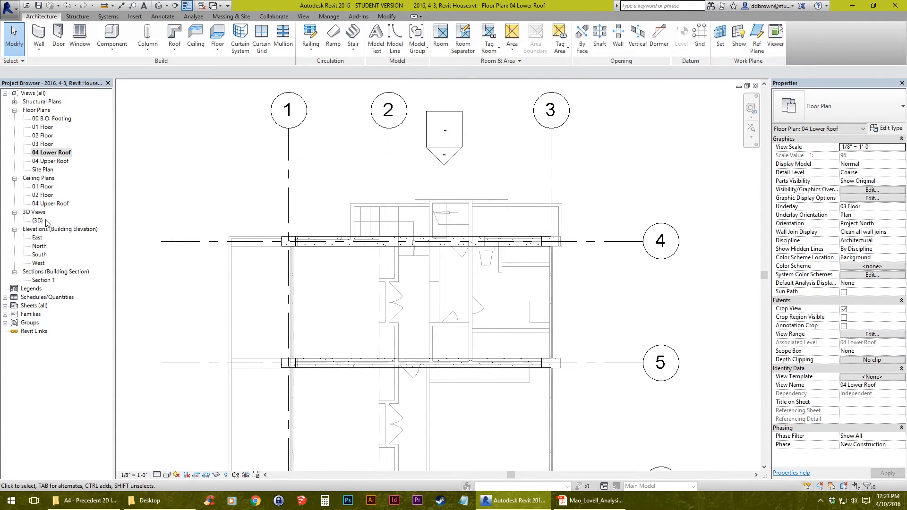
Copy grid 1 in the North elevation to the outer end of the lower roof overhang
double_click(40, 246)
scroll(452, 236, "up", 2)
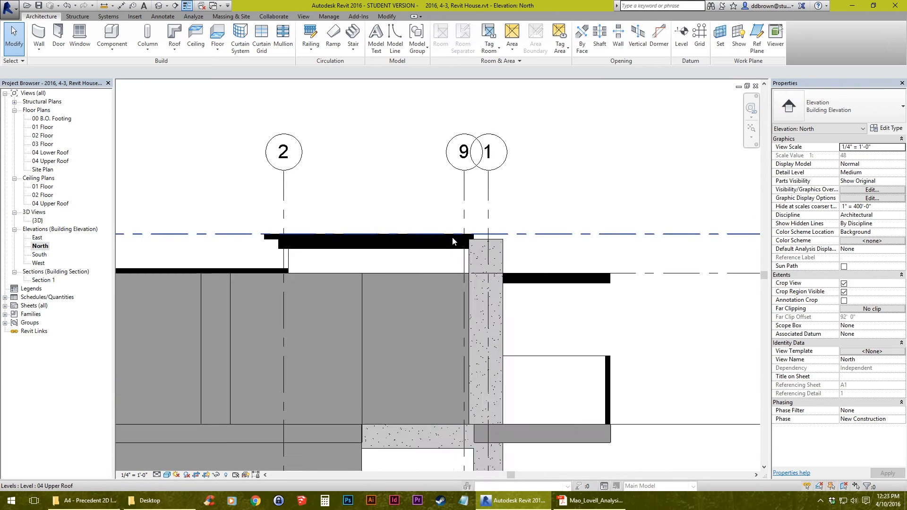
middle_click_drag(452, 237, 295, 232)
scroll(330, 190, "up", 2)
left_click(331, 177)
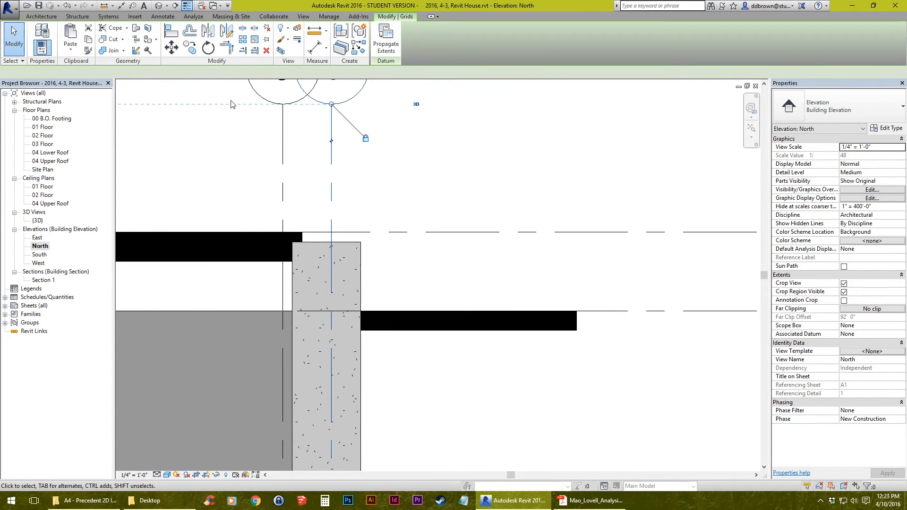
left_click(189, 48)
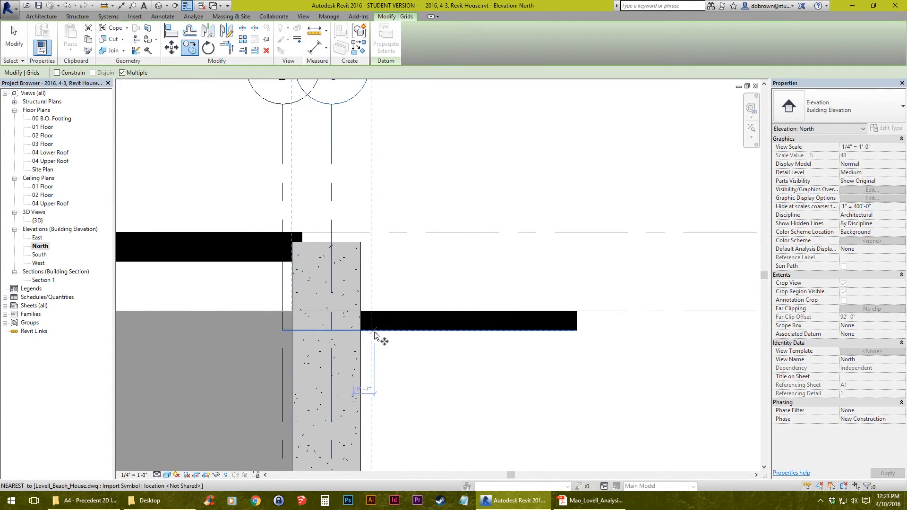
left_click(576, 320)
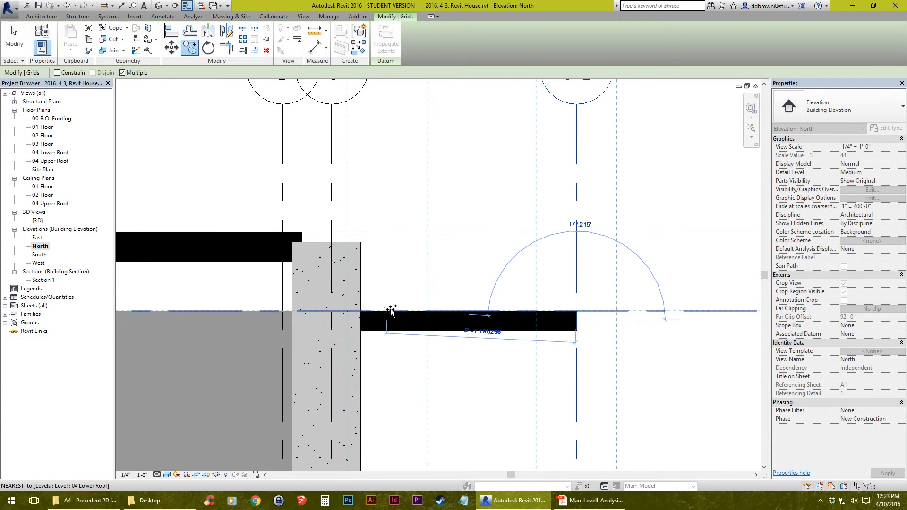
key("Escape")
scroll(513, 323, "down", 3)
middle_click_drag(520, 326, 596, 296)
scroll(592, 289, "down", 2)
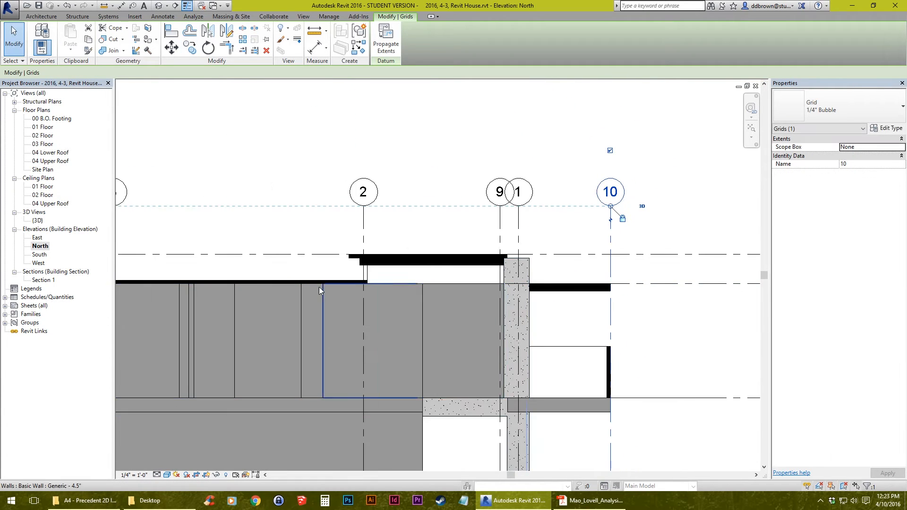
Measure the thickness of the lower roof slab in the imported drawing between grids 2 and 3
middle_click_drag(320, 290, 476, 287)
scroll(475, 286, "up", 2)
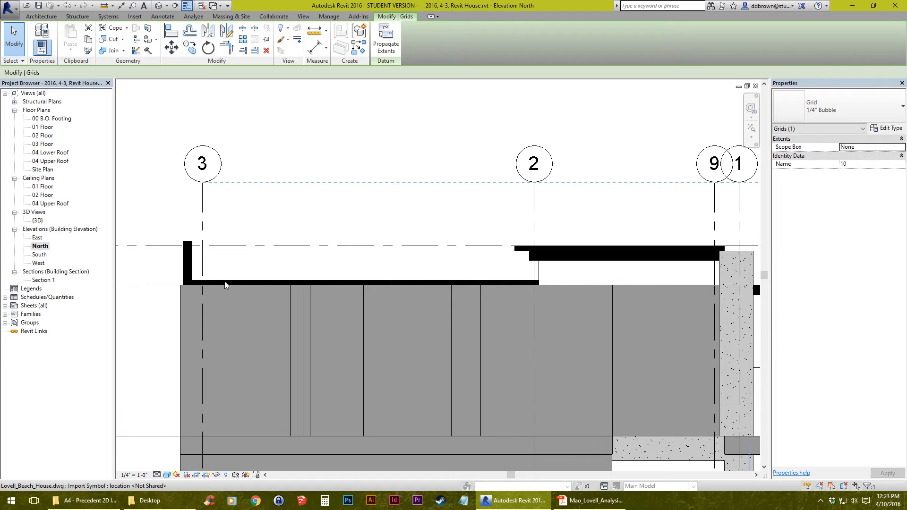
left_click(247, 218)
scroll(316, 265, "down", 2)
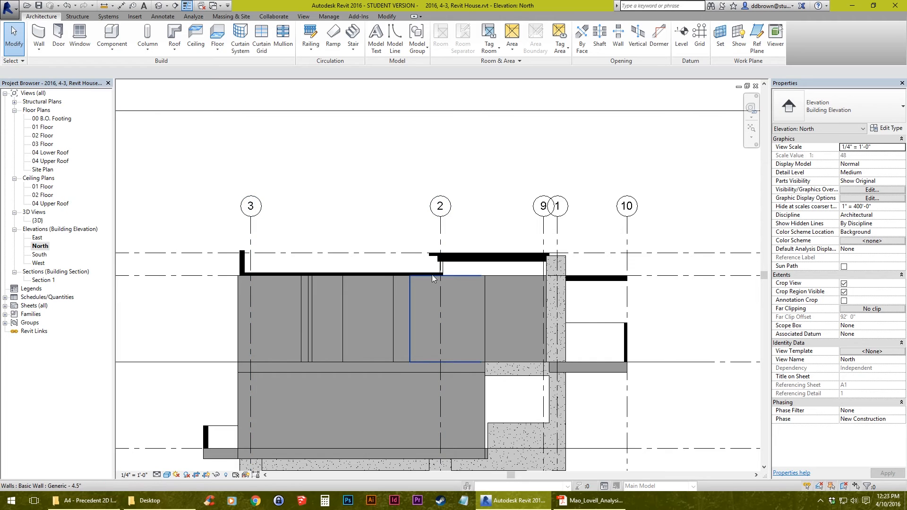
scroll(431, 274, "up", 5)
scroll(429, 274, "up", 2)
left_click(429, 253)
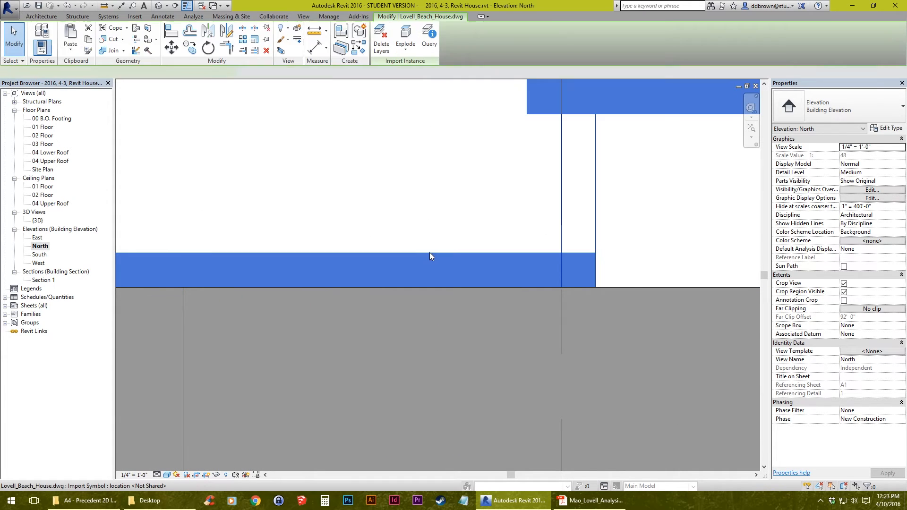
left_click(104, 6)
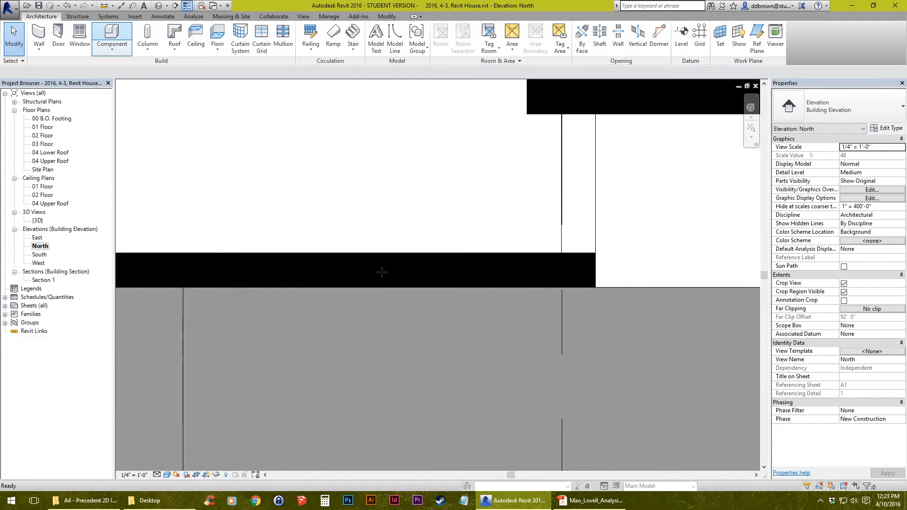
left_click(384, 254)
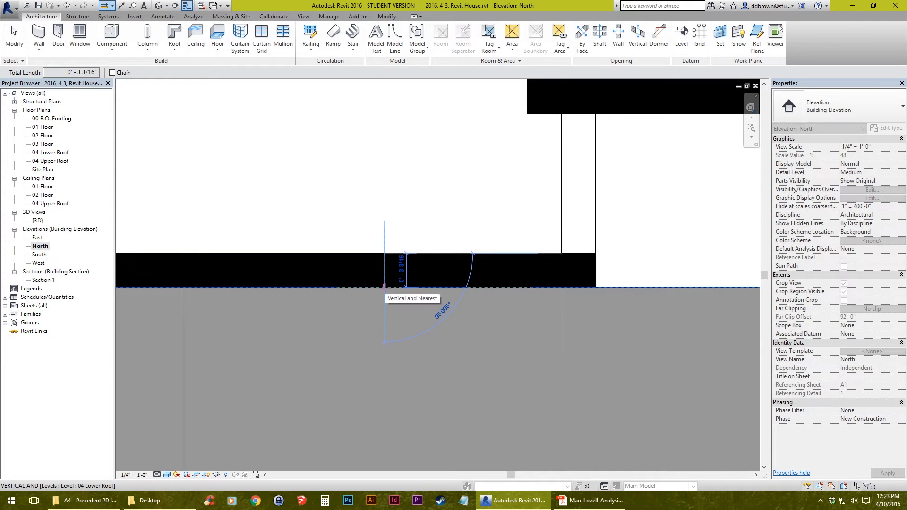
key("Escape")
key("Escape")
Start a roof by footprint in the 04 Lower Roof plan and duplicate the Generic - 9" roof type as Generic - 6"
double_click(42, 188)
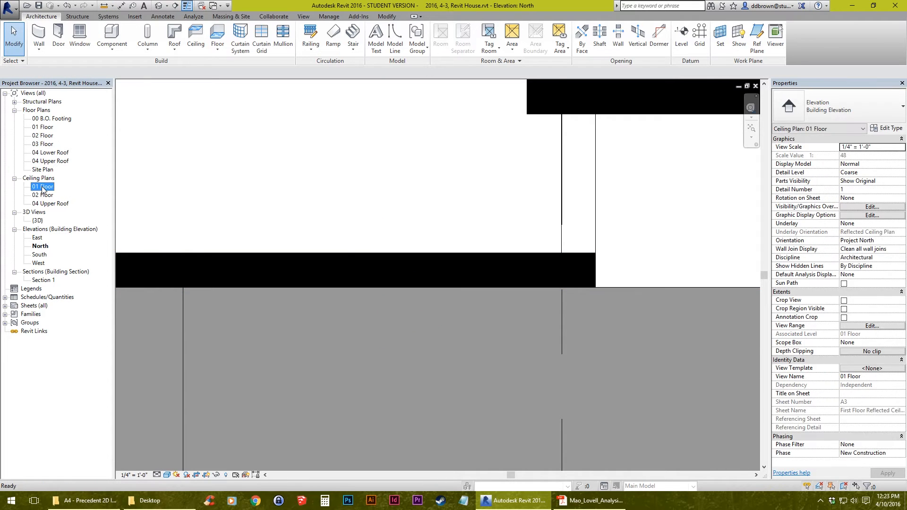
double_click(49, 153)
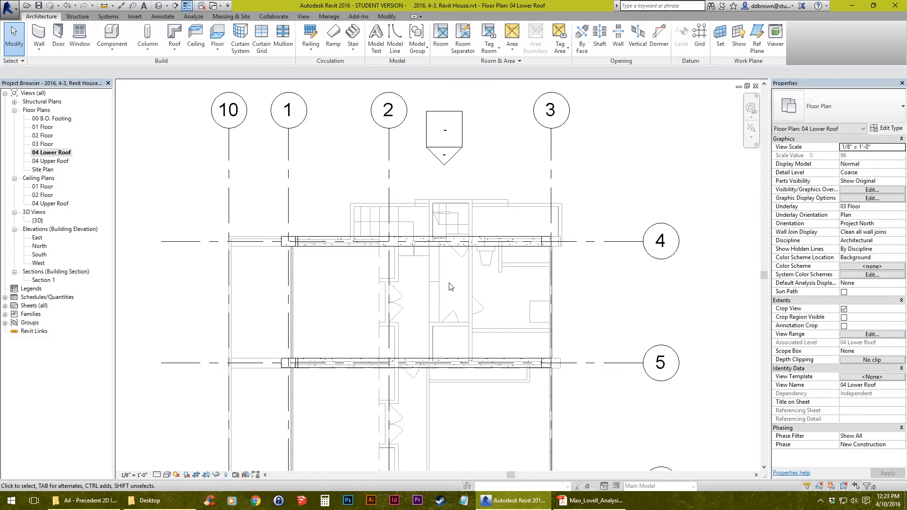
middle_click_drag(343, 198, 265, 151)
scroll(304, 178, "down", 2)
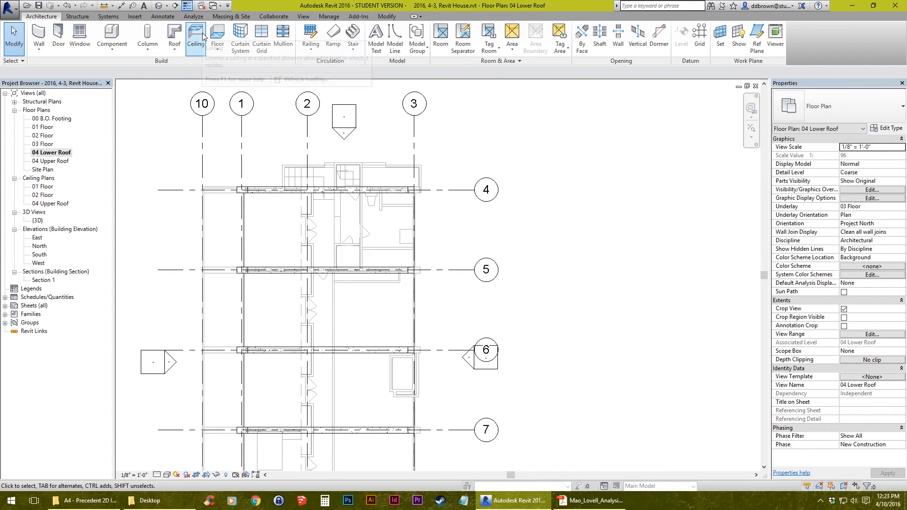
left_click(174, 33)
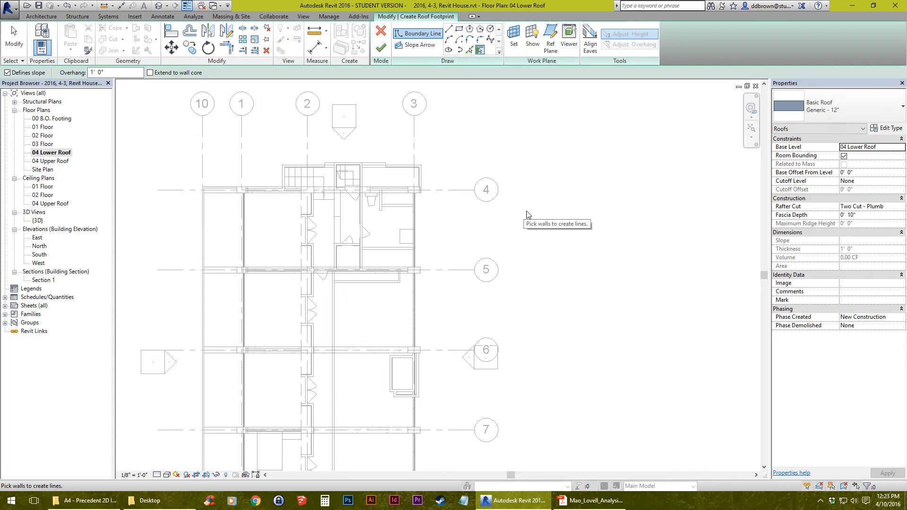
left_click(839, 120)
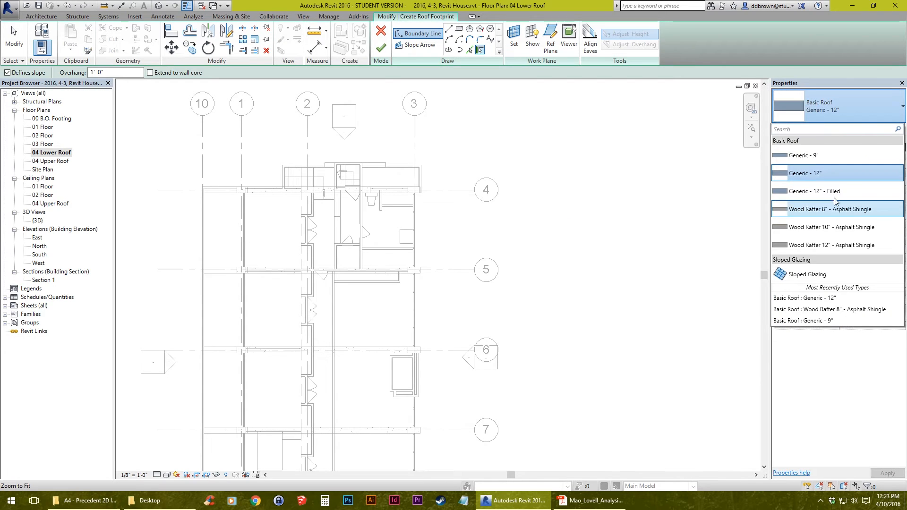
left_click(832, 155)
left_click(887, 128)
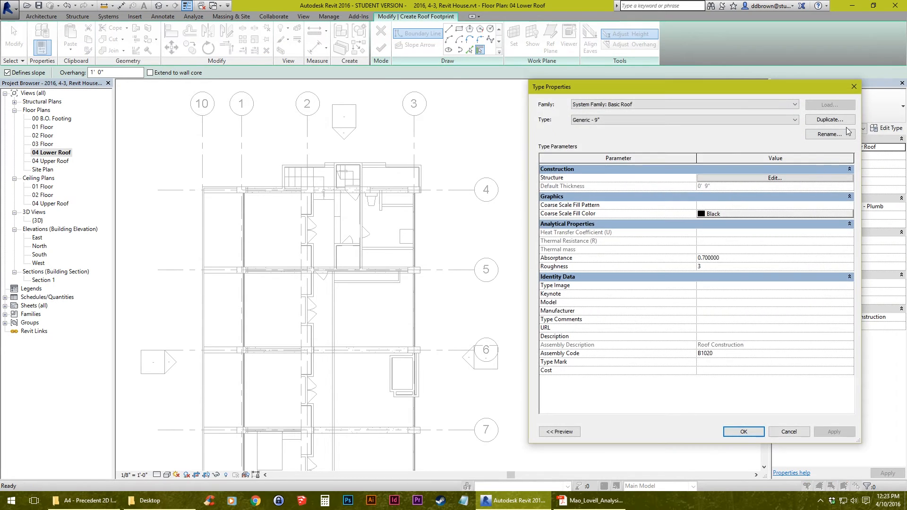
left_click(843, 119)
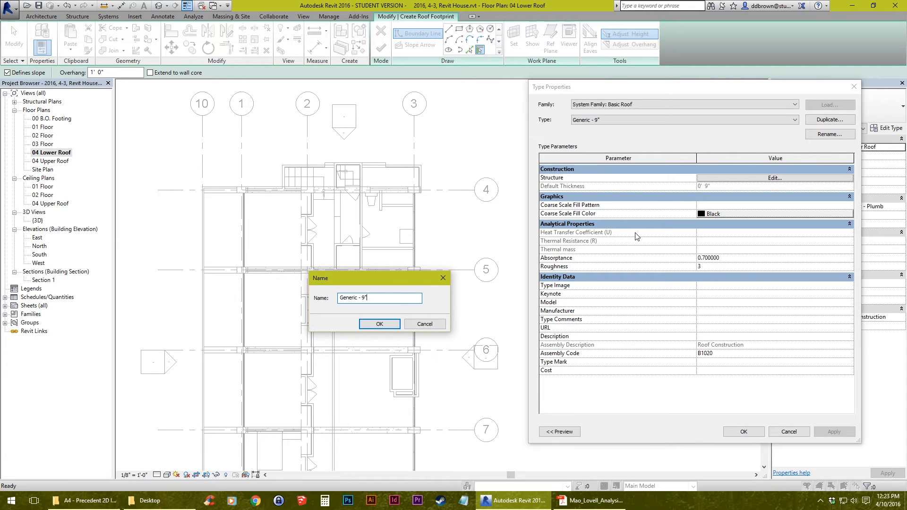
key("Return")
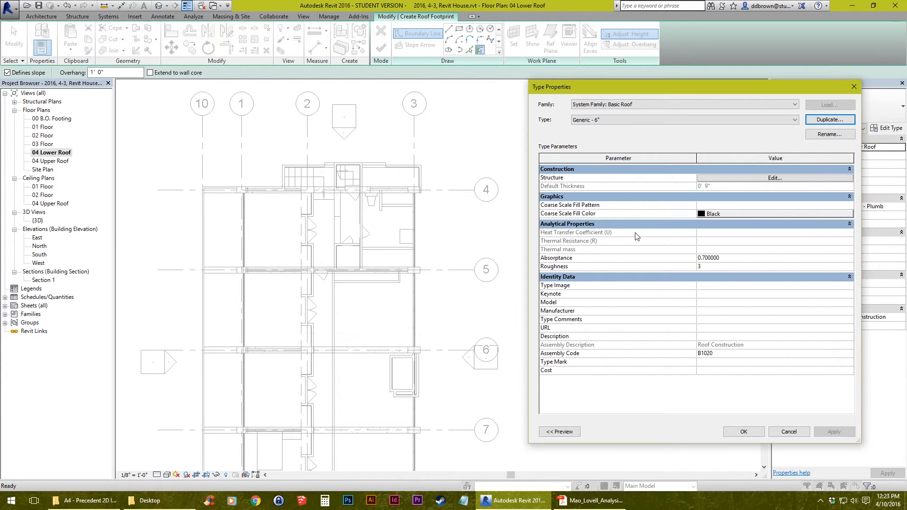
Set the structure layer of the Generic - 6" roof type to a thickness of 6"
left_click(722, 171)
left_click(724, 169)
left_click(730, 178)
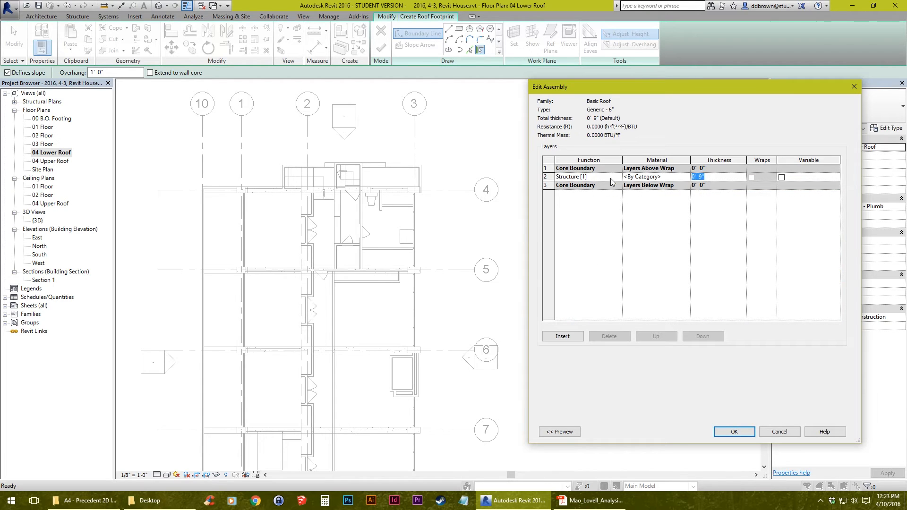
left_click(719, 434)
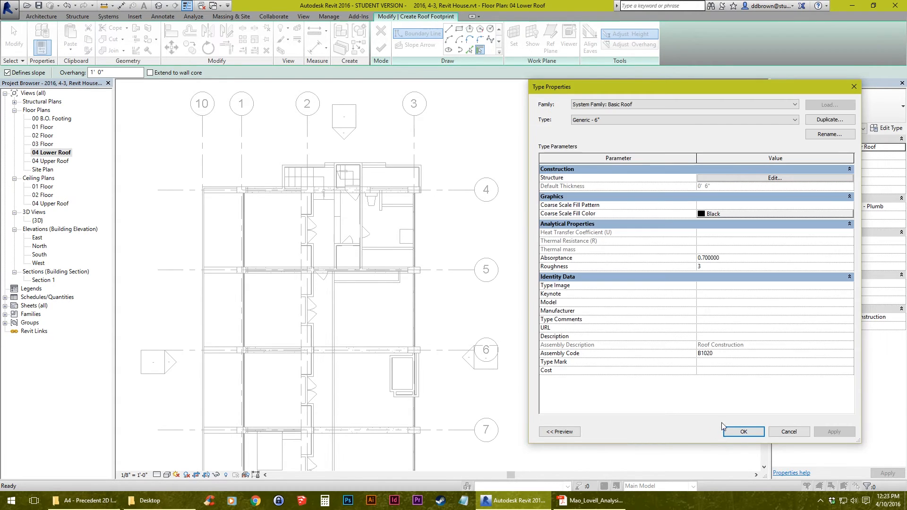
left_click(742, 431)
Sketch a rectangular roof boundary from the intersection of grids 3 and 8 to the intersection of grids 2 and 4
scroll(312, 140, "up", 2)
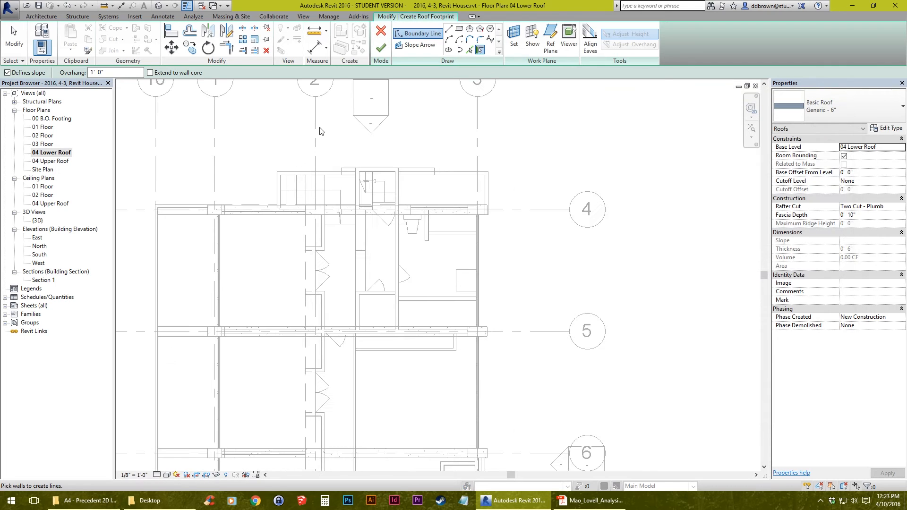
left_click(459, 29)
scroll(461, 229, "down", 3)
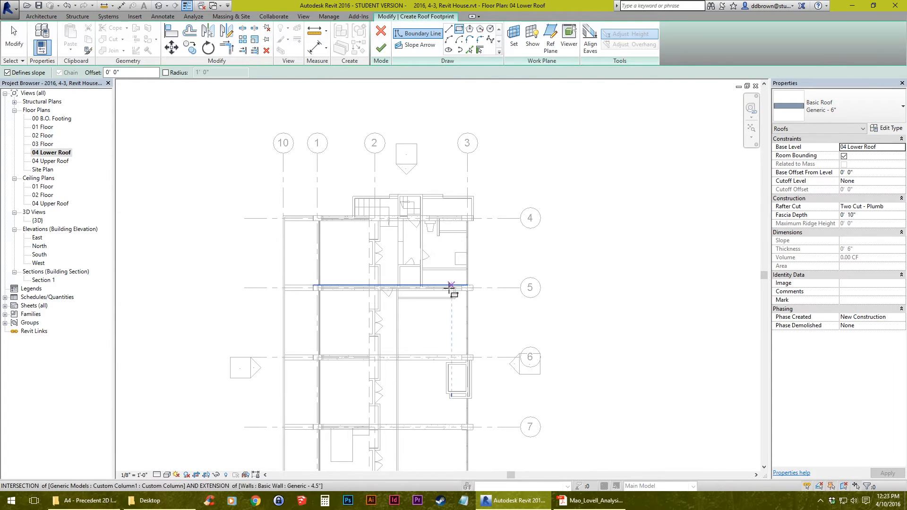
mouse_move(450, 288)
middle_mouse_down()
mouse_move(457, 304)
mouse_move(460, 287)
middle_mouse_up()
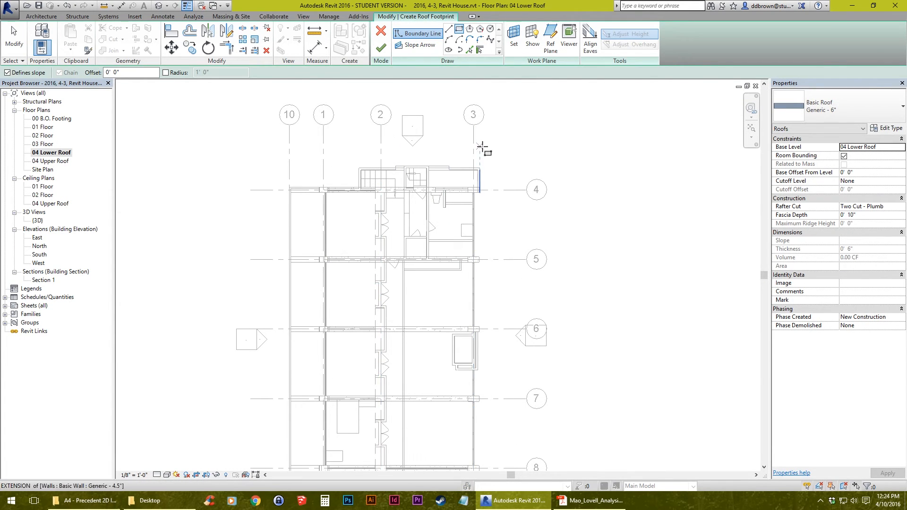
middle_click_drag(464, 447, 465, 266)
scroll(468, 260, "up", 2)
scroll(468, 266, "up", 5)
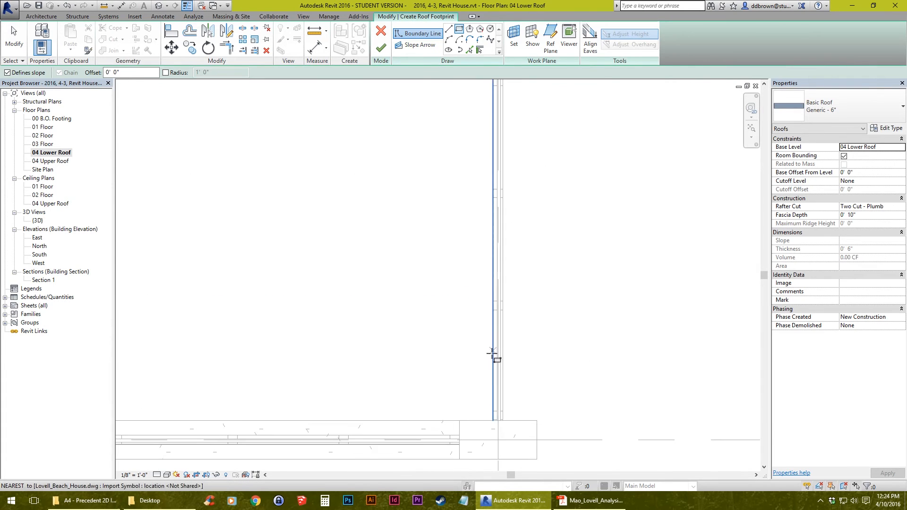
left_click(497, 439)
scroll(496, 437, "down", 5)
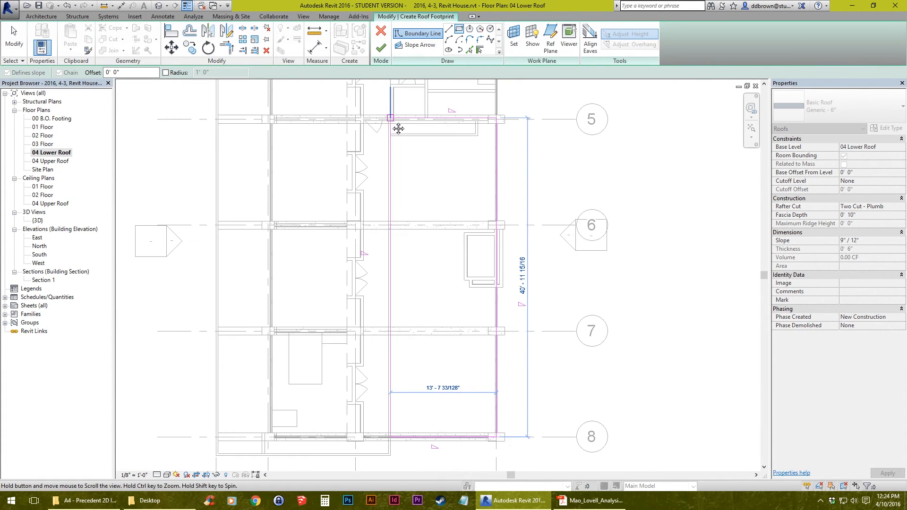
middle_click_drag(397, 126, 415, 376)
scroll(382, 279, "up", 2)
scroll(380, 269, "up", 3)
scroll(380, 270, "up", 2)
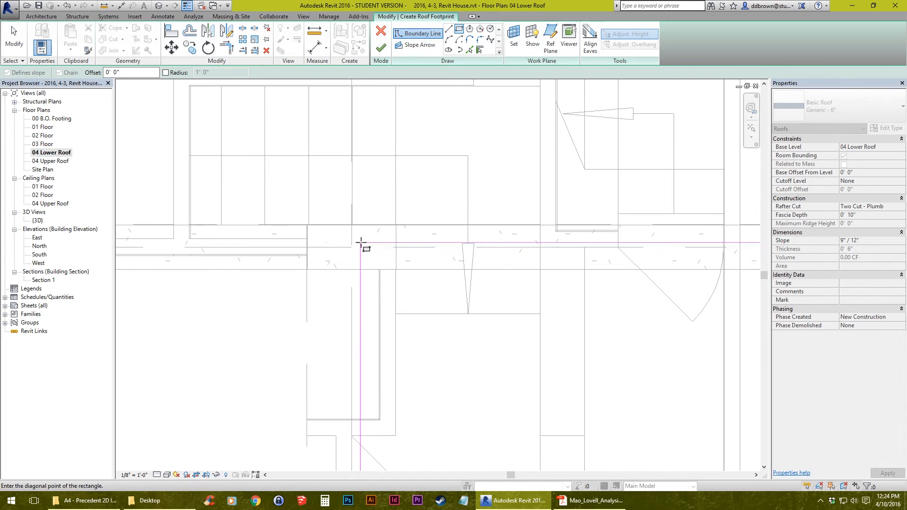
left_click(352, 246)
Align the roof boundary edge on grid 4 to the outer face of the concrete frame there
left_click(172, 34)
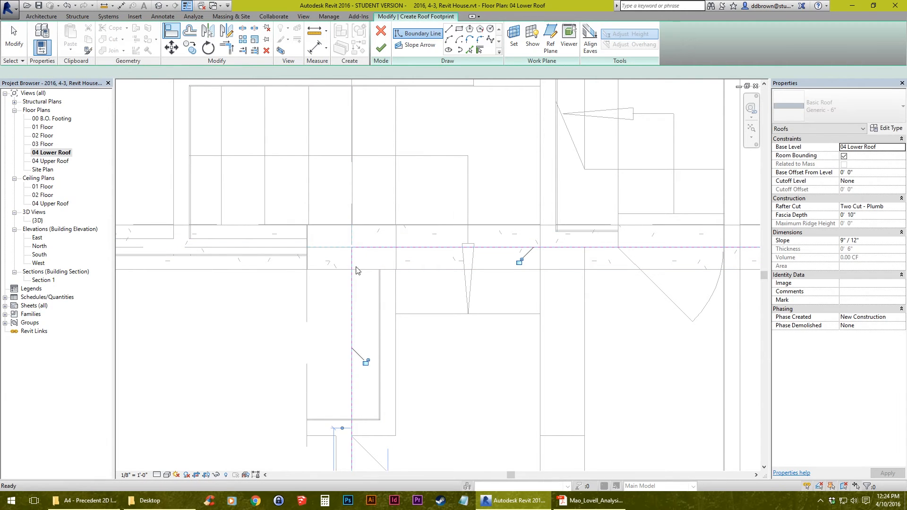
scroll(470, 298, "down", 3)
scroll(426, 284, "up", 3)
scroll(491, 274, "up", 4)
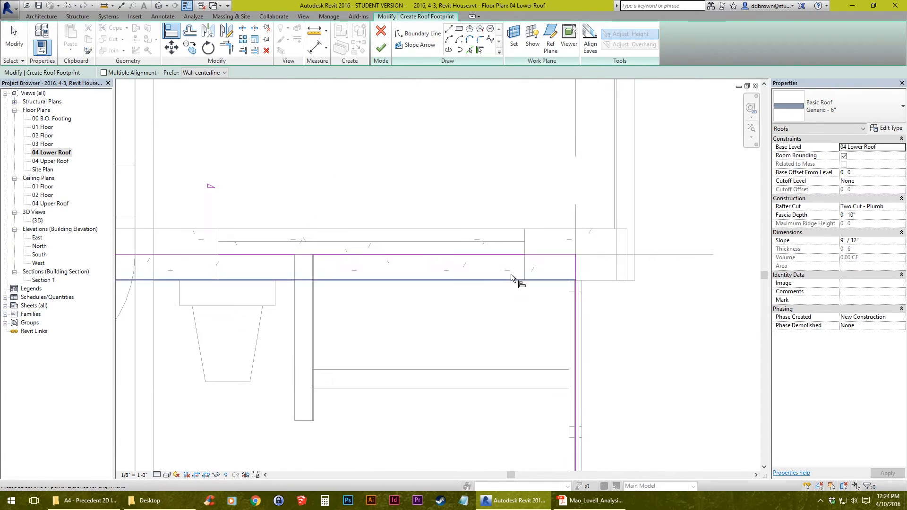
left_click(560, 201)
left_click(562, 245)
Align the roof boundary edge on grid 8 to the outer face of the concrete frame there
scroll(556, 255, "down", 6)
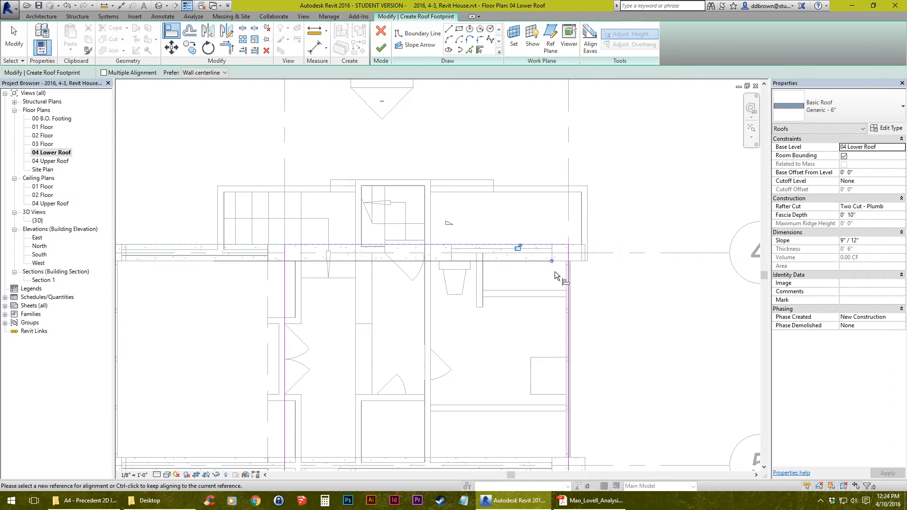
middle_click_drag(557, 335, 435, 180)
scroll(437, 210, "down", 3)
middle_click_drag(427, 344, 435, 162)
scroll(427, 351, "up", 8)
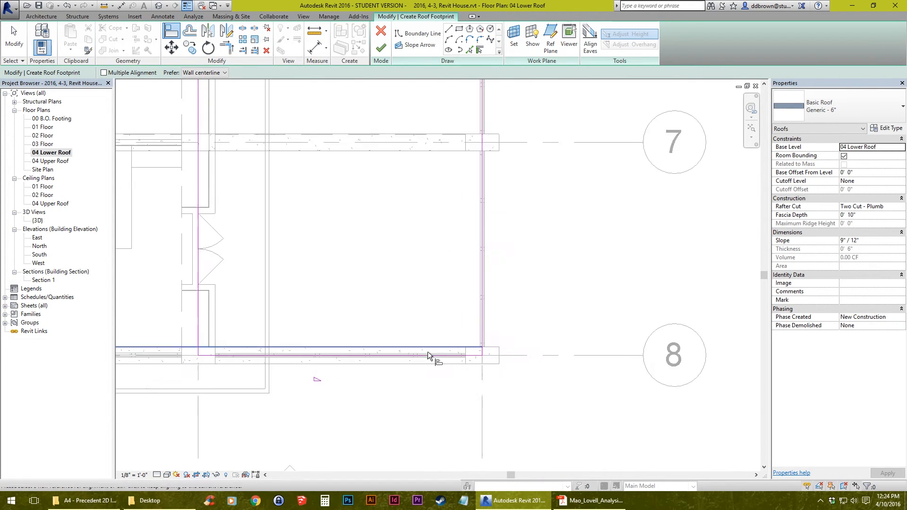
left_click(520, 363)
left_click(532, 330)
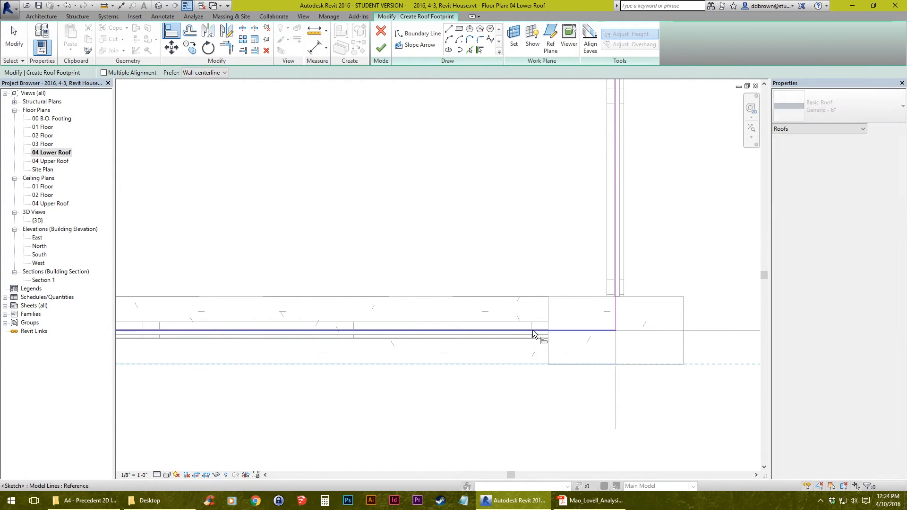
scroll(536, 333, "down", 3)
mouse_move(536, 334)
middle_mouse_down()
mouse_move(360, 334)
mouse_move(432, 358)
middle_mouse_up()
scroll(369, 328, "down", 3)
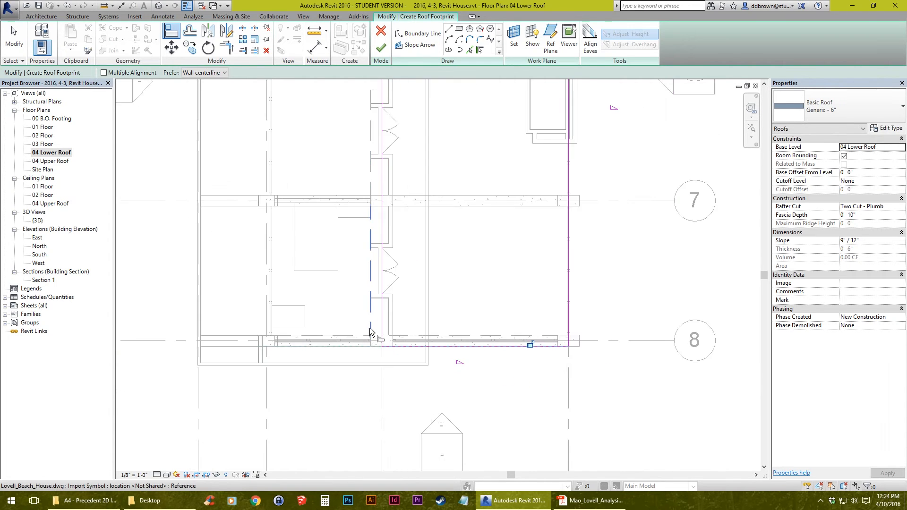
middle_click_drag(496, 273, 470, 389)
Check the slope settings of the boundary edges, finish the roof with all four edges defining slope, and view it in 3D
left_click(13, 43)
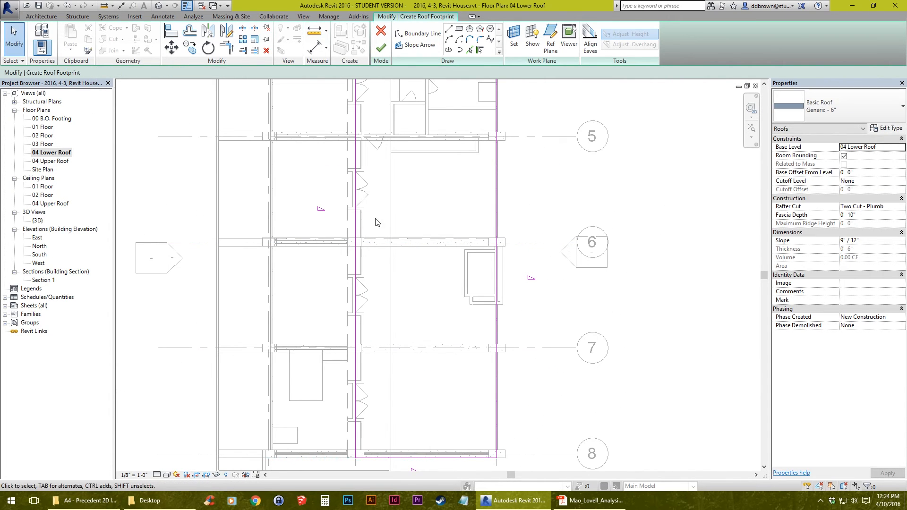
left_click(356, 220)
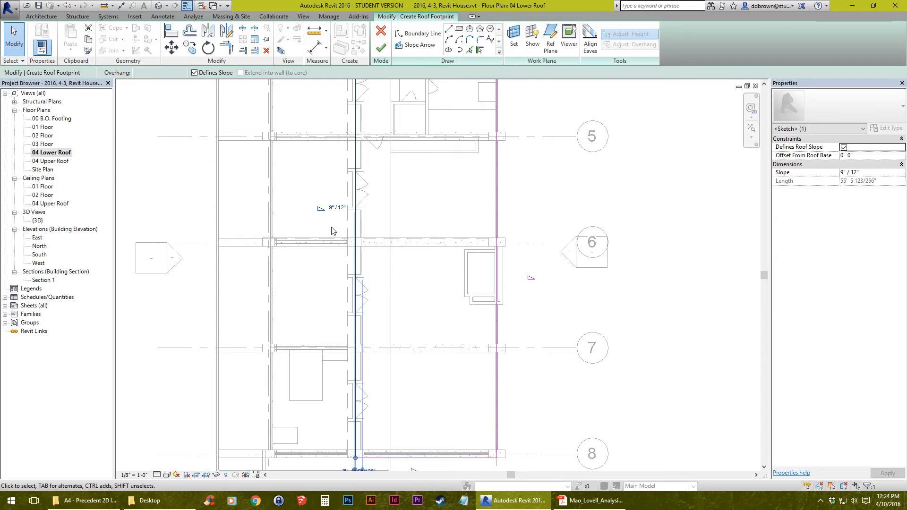
scroll(329, 227, "down", 1)
scroll(355, 170, "down", 1)
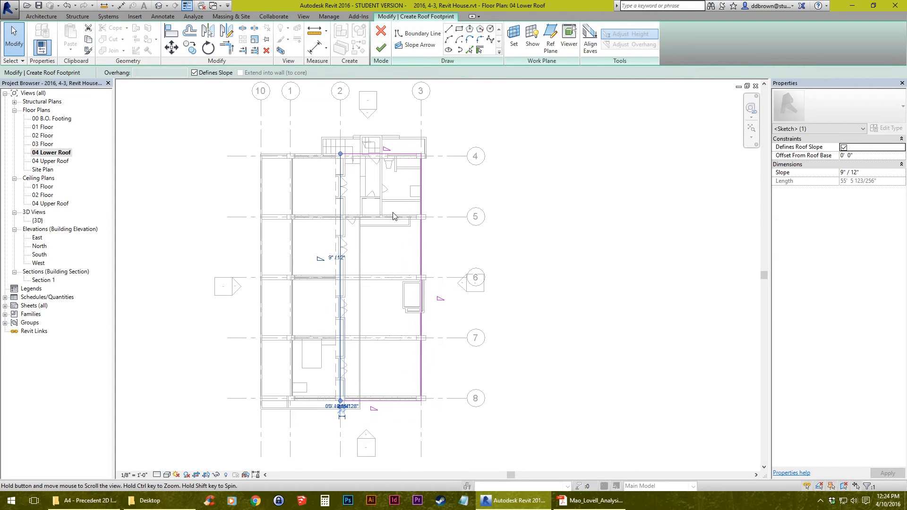
left_click(408, 155)
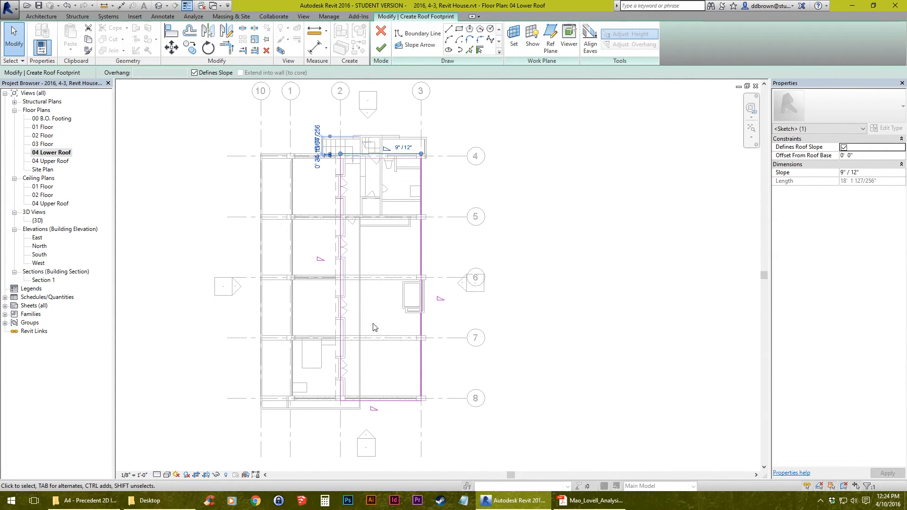
left_click(421, 322)
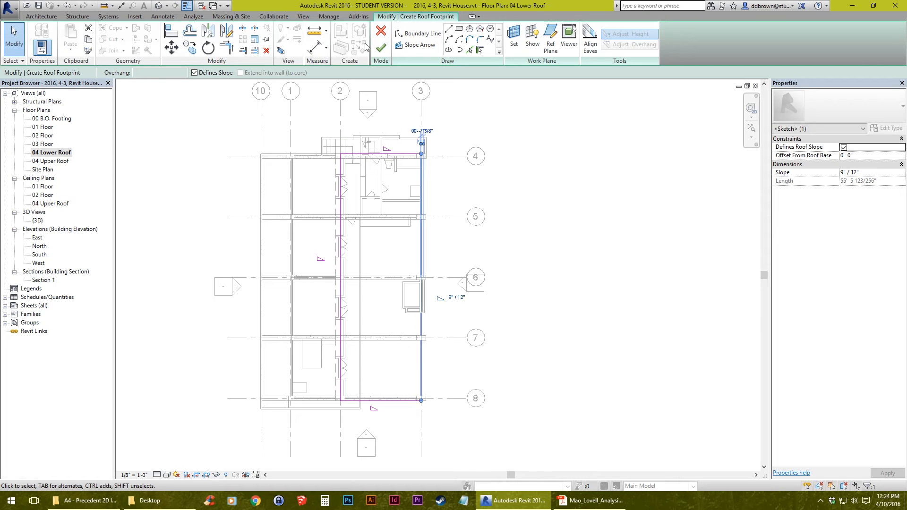
left_click(380, 49)
left_click(159, 6)
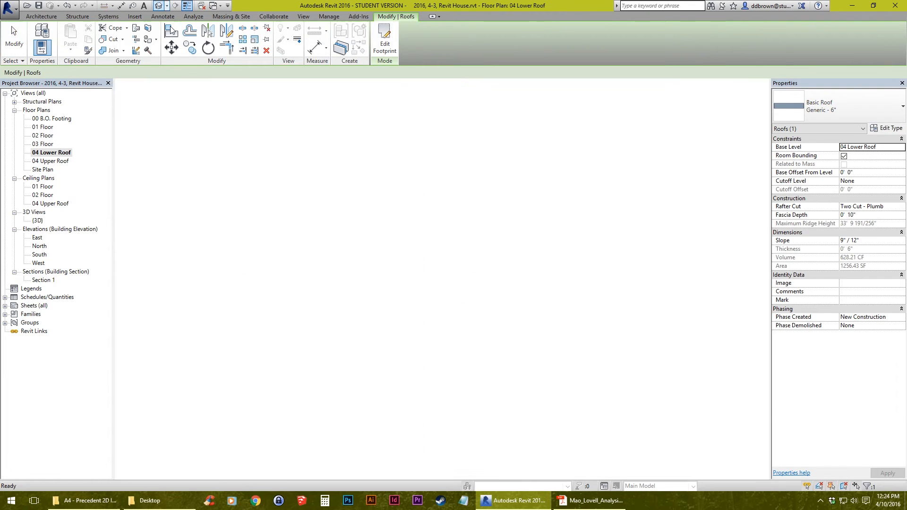
middle_click_drag(411, 272, 387, 277, "shift")
scroll(384, 271, "down", 3)
scroll(385, 270, "up", 3)
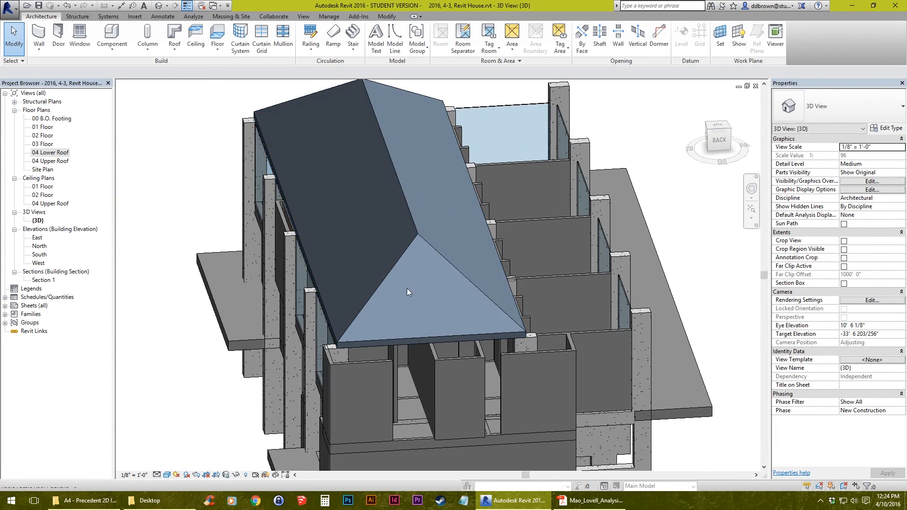
Edit the roof's footprint so the short edges along grids 4 and 8 no longer define slope, and view the roof in 3D
left_click(414, 228)
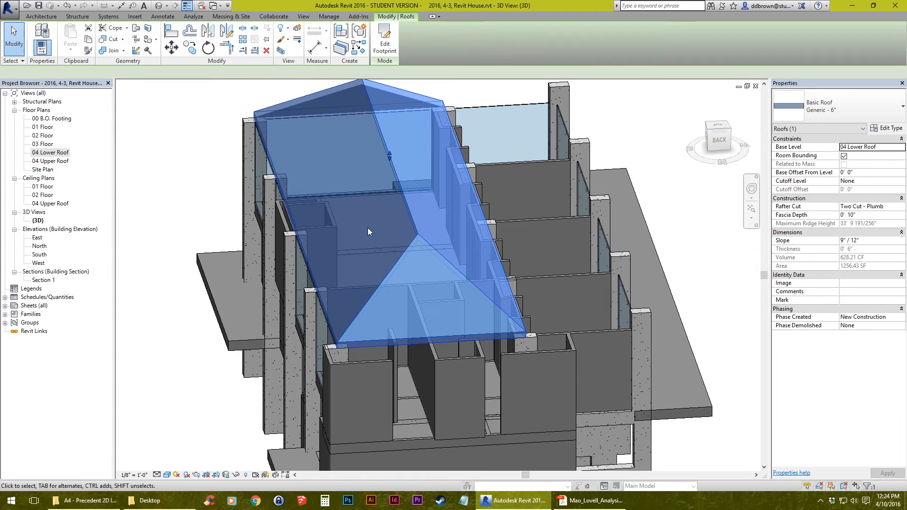
double_click(50, 153)
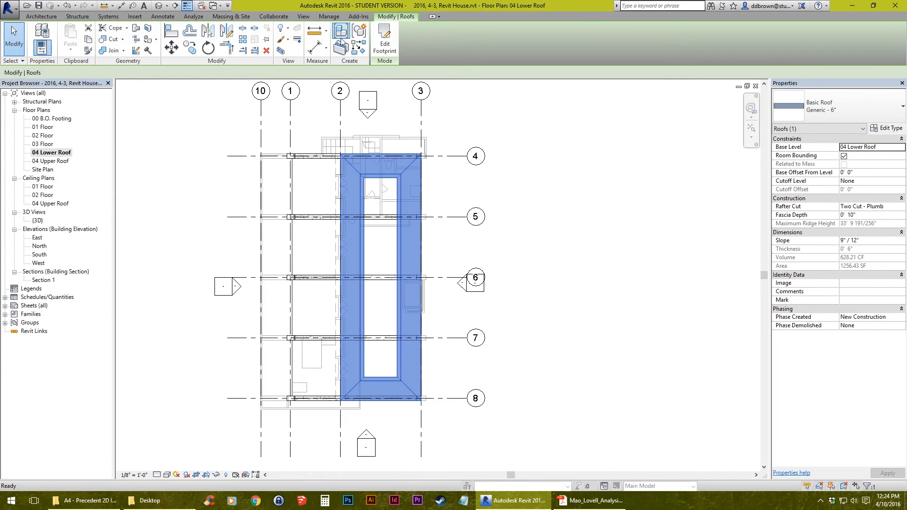
left_click(386, 44)
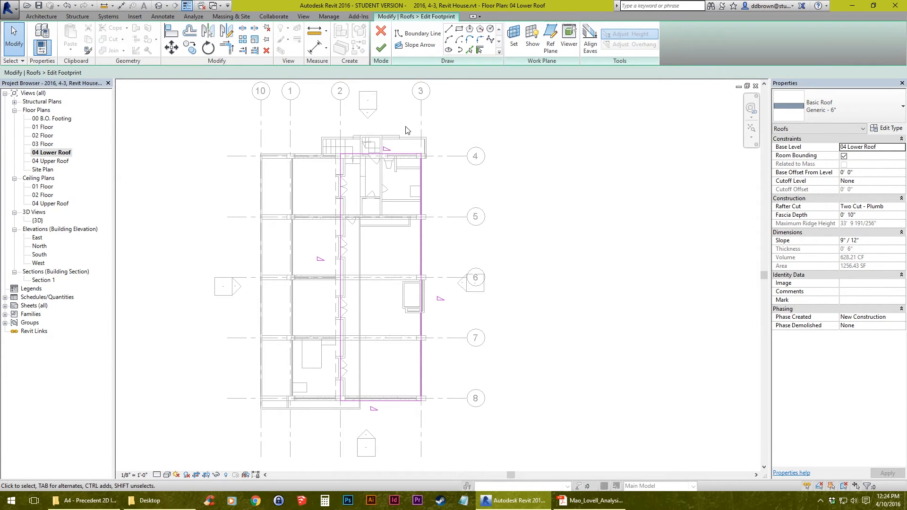
left_click_drag(364, 465, 364, 463)
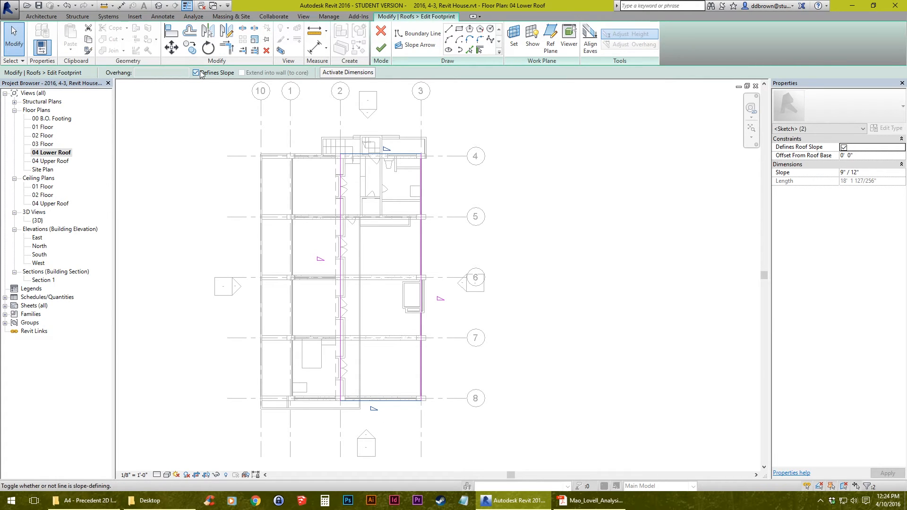
left_click(196, 73)
left_click(382, 48)
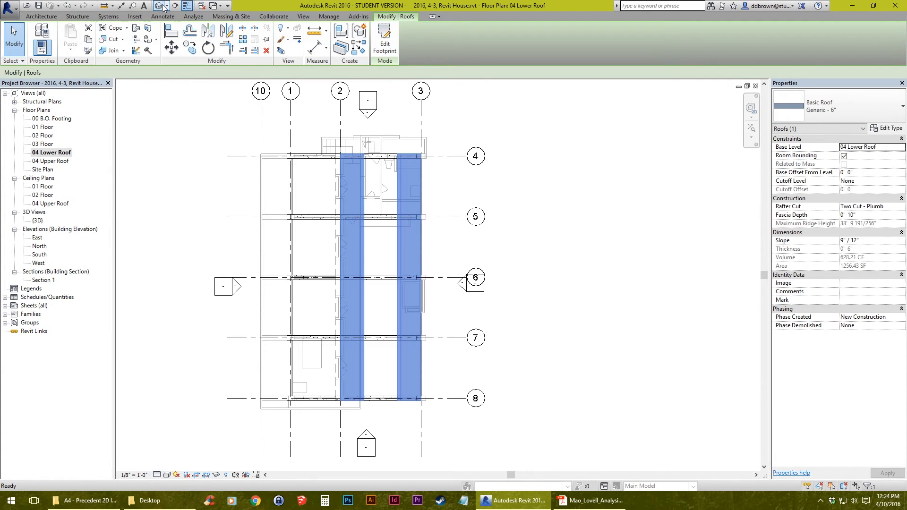
left_click(159, 6)
middle_click_drag(393, 184, 401, 316)
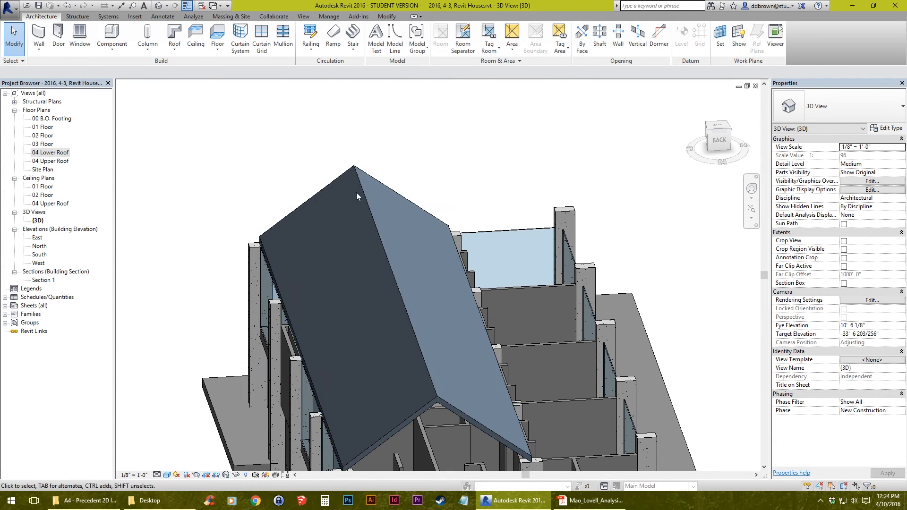
Edit the lower roof's footprint in the 04 Lower Roof plan so the edge along grid 2 no longer defines slope
scroll(388, 230, "down", 1)
middle_click_drag(385, 228, 379, 190)
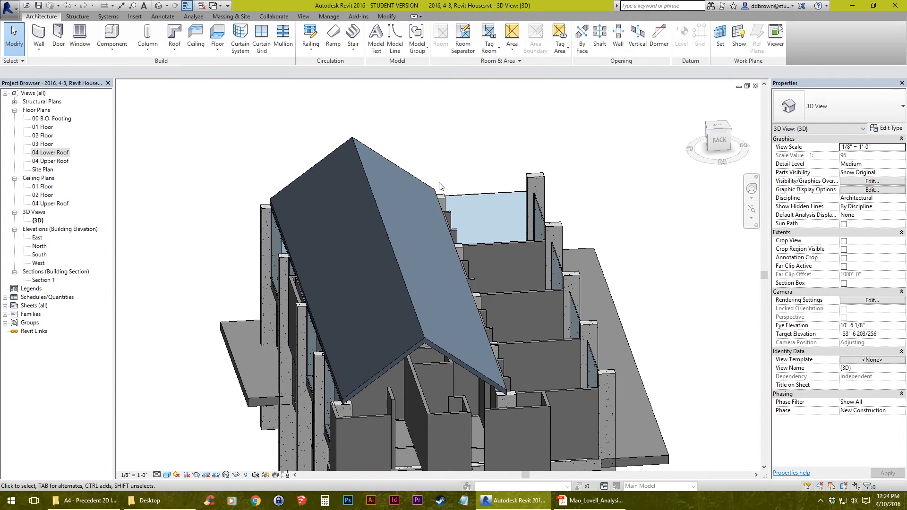
double_click(53, 154)
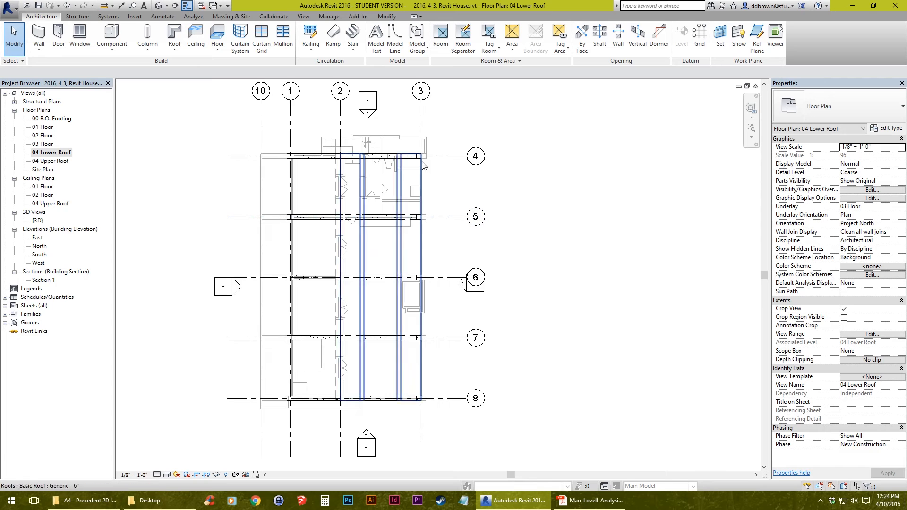
left_click(412, 161)
left_click(380, 49)
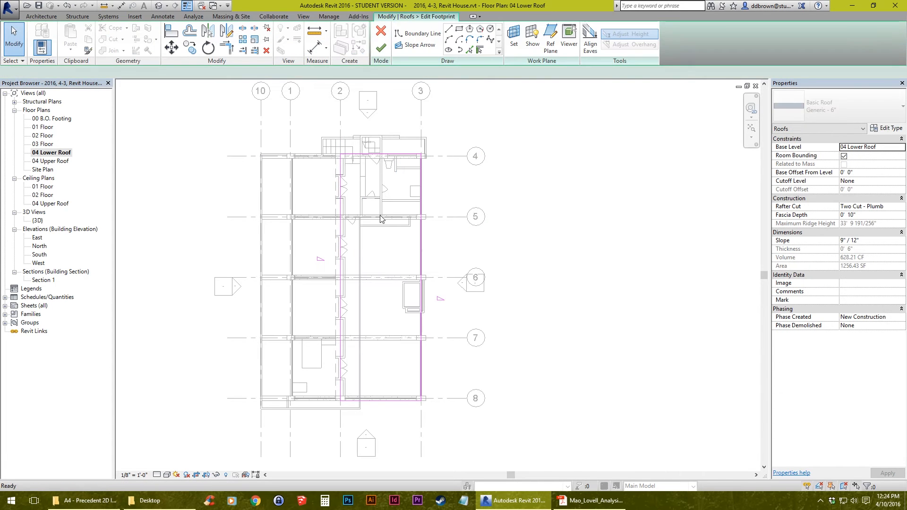
scroll(373, 283, "up", 2)
mouse_move(331, 264)
middle_mouse_down()
mouse_move(297, 246)
mouse_move(298, 172)
middle_mouse_up()
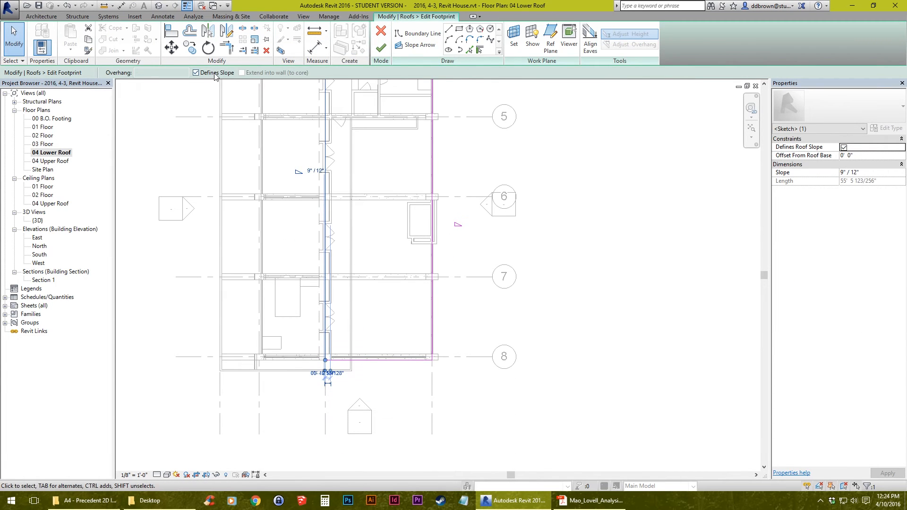
Set the slope of the boundary edge along grid 3 to 3" / 12", finish the roof, and view it in 3D
left_click(432, 208)
middle_click_drag(414, 198, 375, 260)
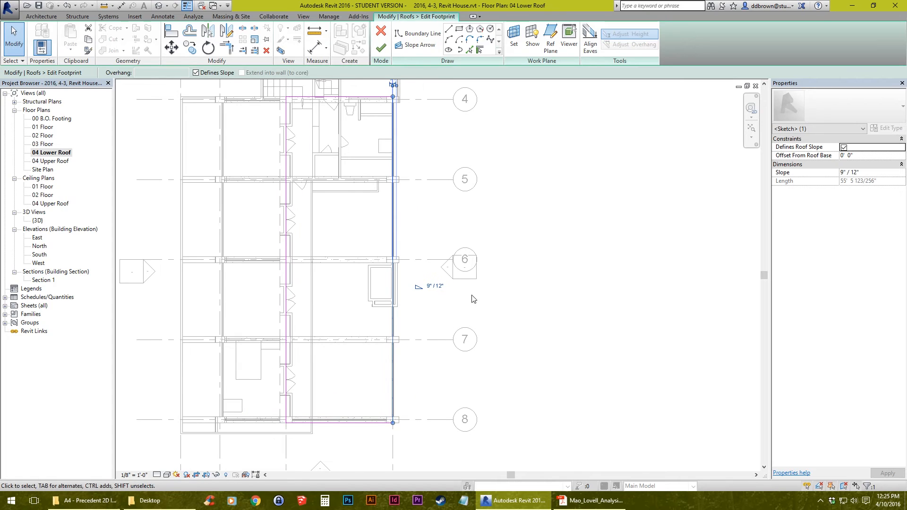
scroll(437, 292, "up", 2)
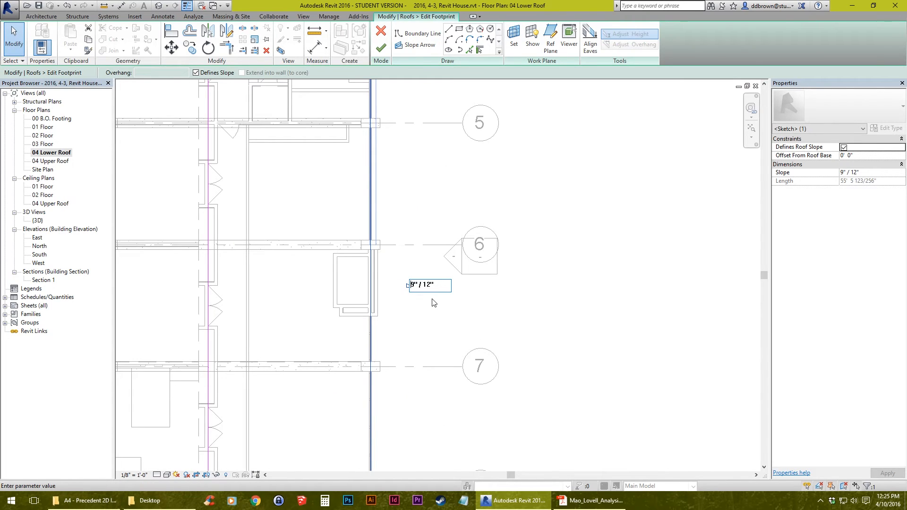
key("Return")
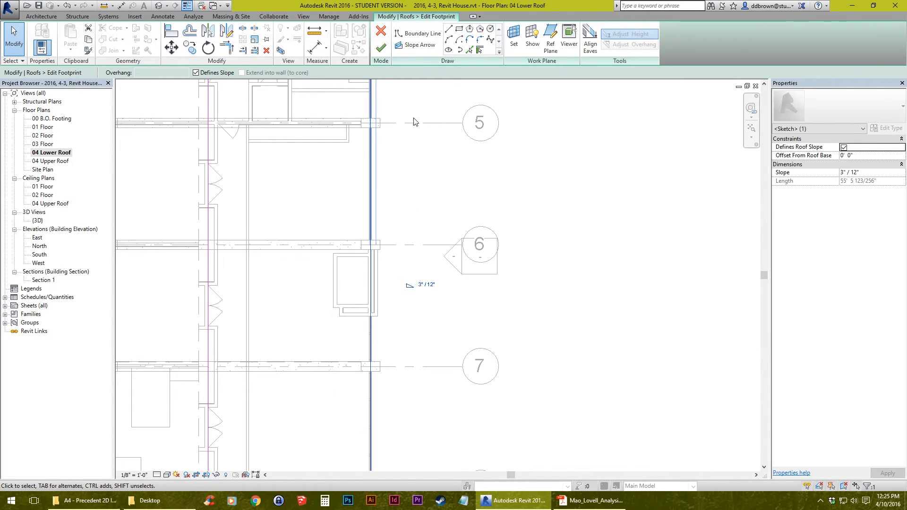
scroll(413, 122, "down", 2)
left_click(381, 48)
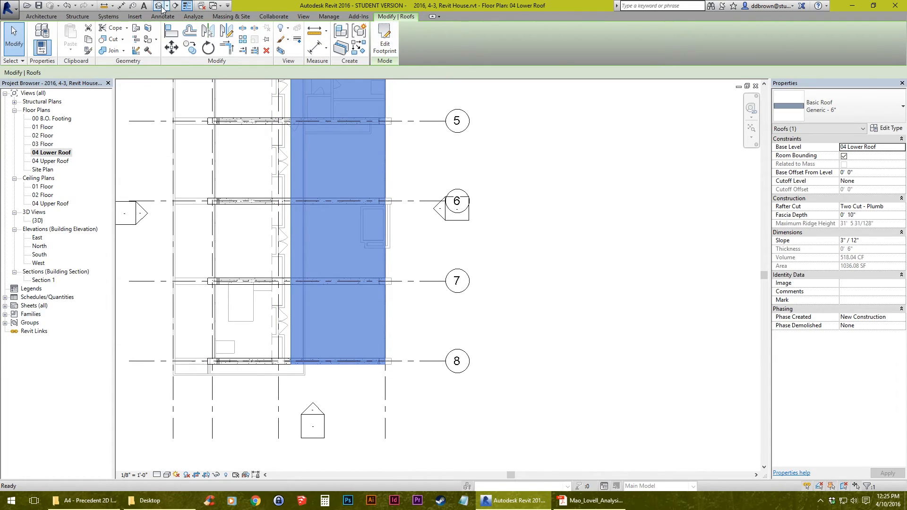
left_click(159, 6)
middle_click_drag(445, 293, 518, 295, "shift")
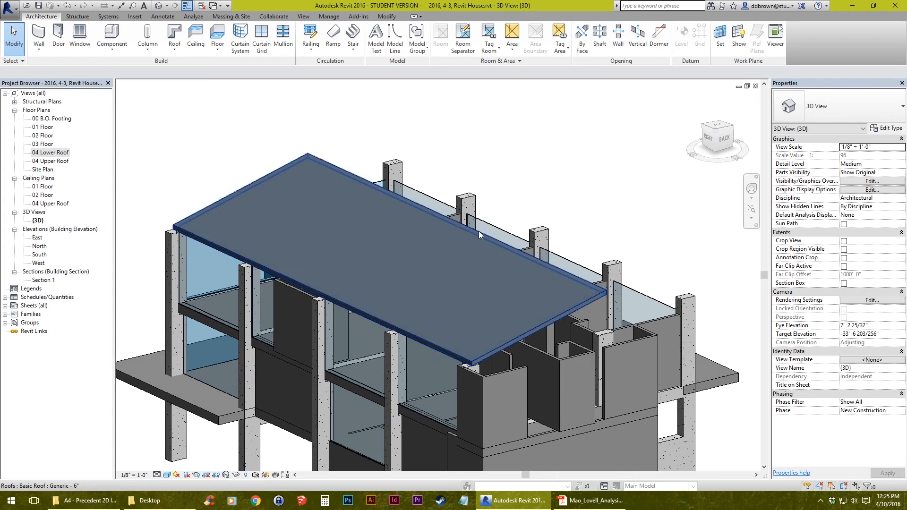
Edit the lower roof's footprint so neither long edge, along grids 2 and 3, defines slope, then finish the roof and view it in 3D
left_click(518, 295)
left_click(382, 42)
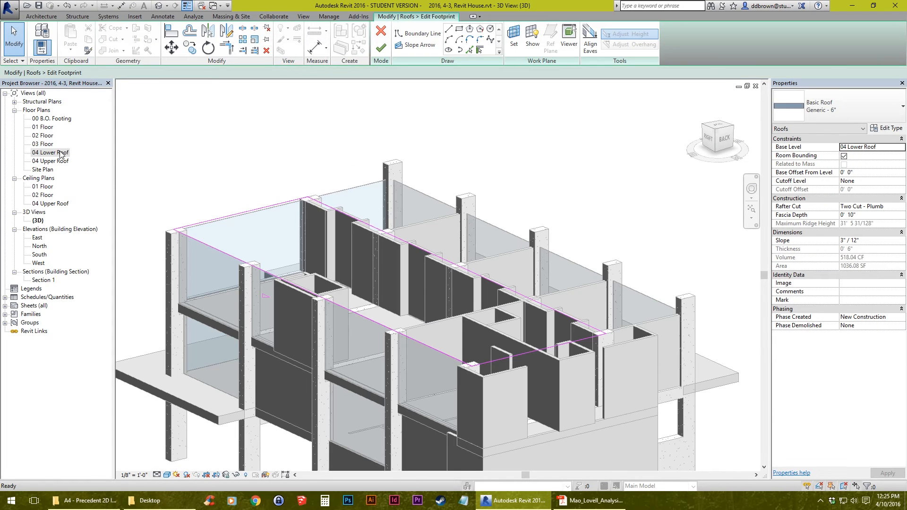
double_click(59, 153)
middle_click_drag(450, 220, 451, 330)
scroll(451, 302, "down", 4)
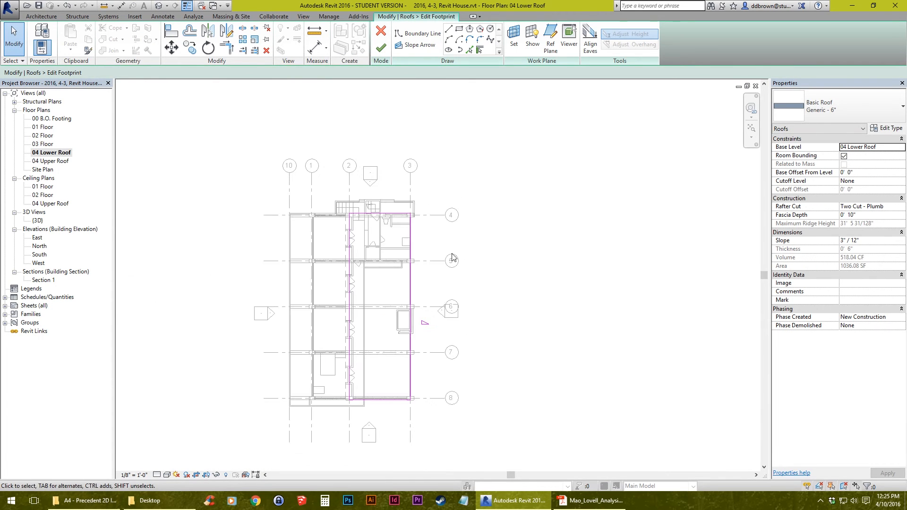
left_click_drag(451, 257, 333, 291)
scroll(420, 304, "up", 5)
left_click(211, 74)
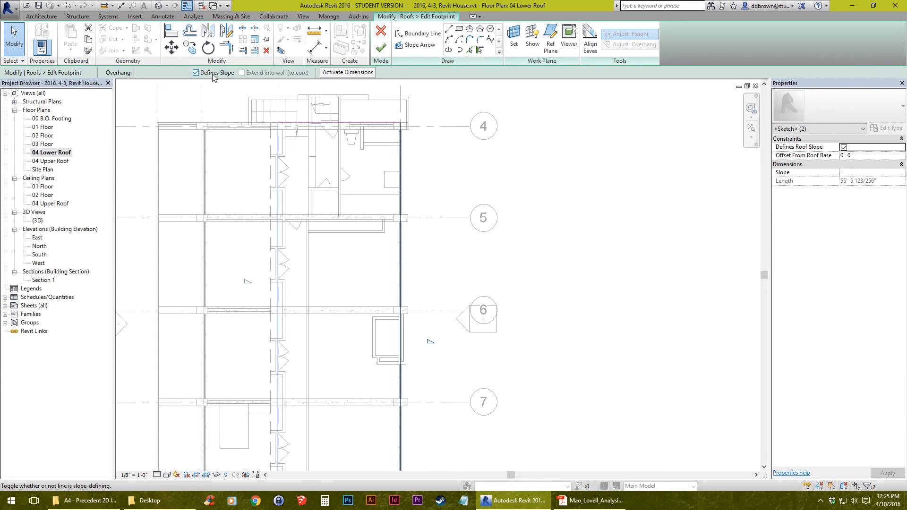
left_click(521, 254)
scroll(521, 254, "down", 2)
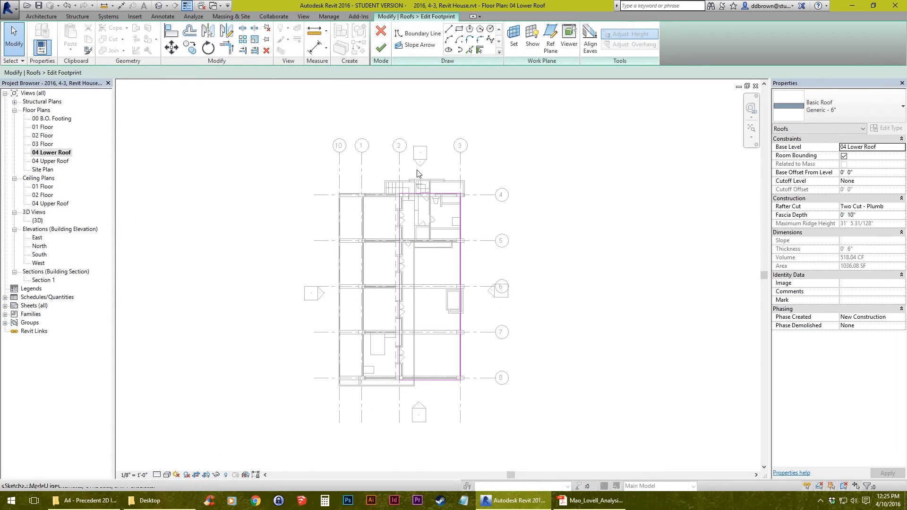
left_click(381, 47)
left_click(158, 6)
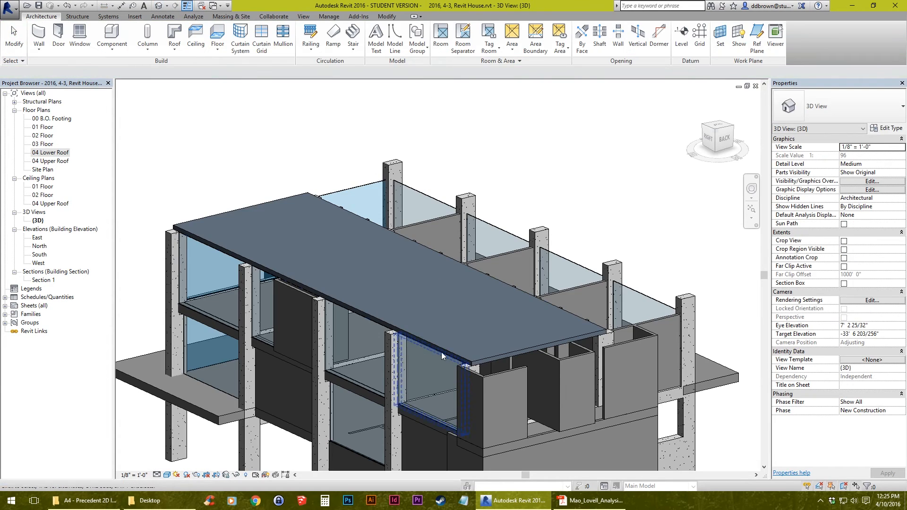
Examine the ends of the flat lower roof near grids 2 and 3 against the imported drawing in the North elevation
scroll(378, 242, "up", 5)
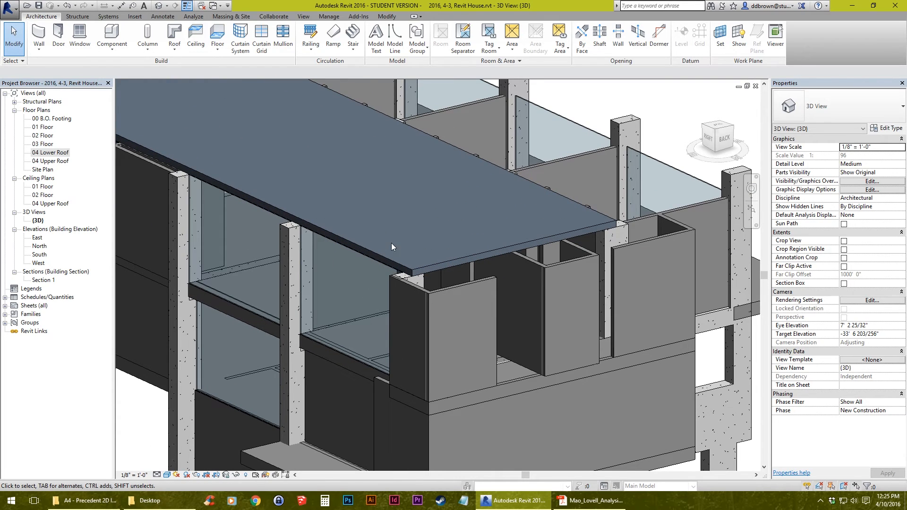
double_click(40, 245)
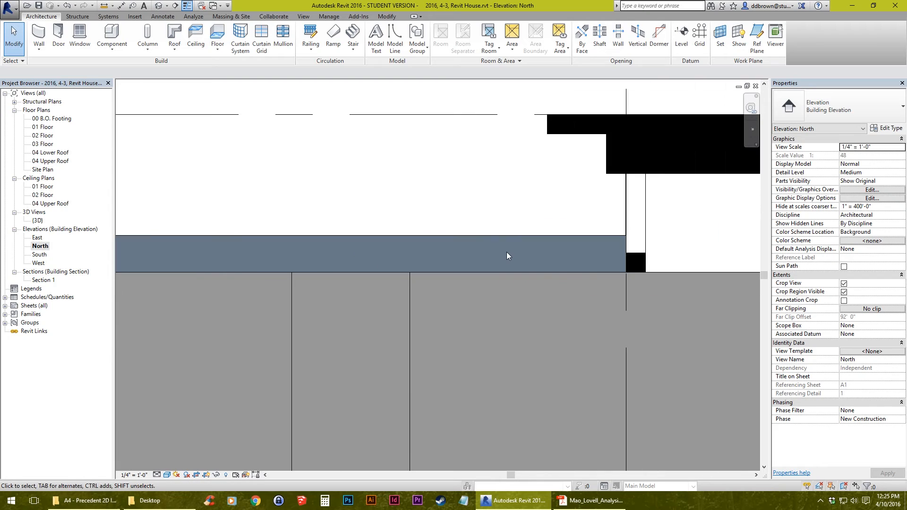
left_click(506, 238)
scroll(506, 238, "down", 3)
middle_click_drag(350, 256, 621, 306)
scroll(449, 260, "down", 3)
middle_click_drag(543, 300, 248, 300)
scroll(255, 298, "up", 3)
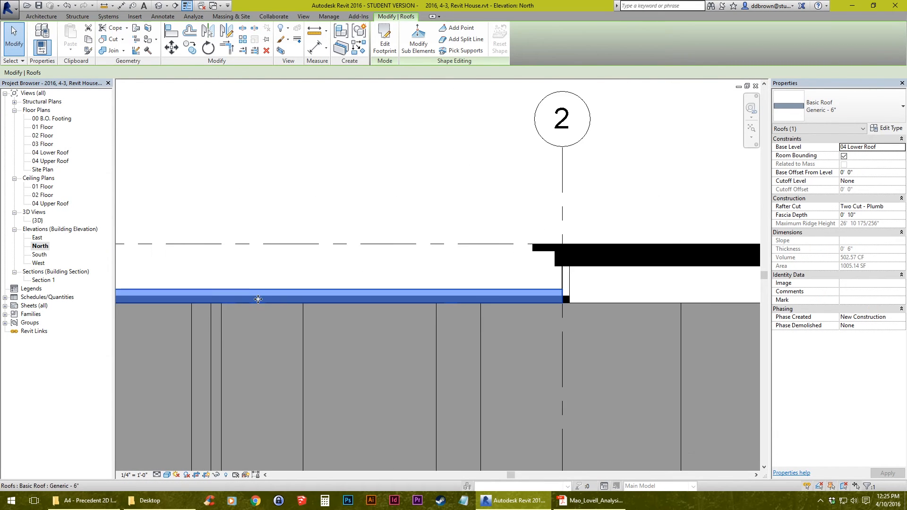
scroll(258, 298, "down", 2)
left_click(385, 41)
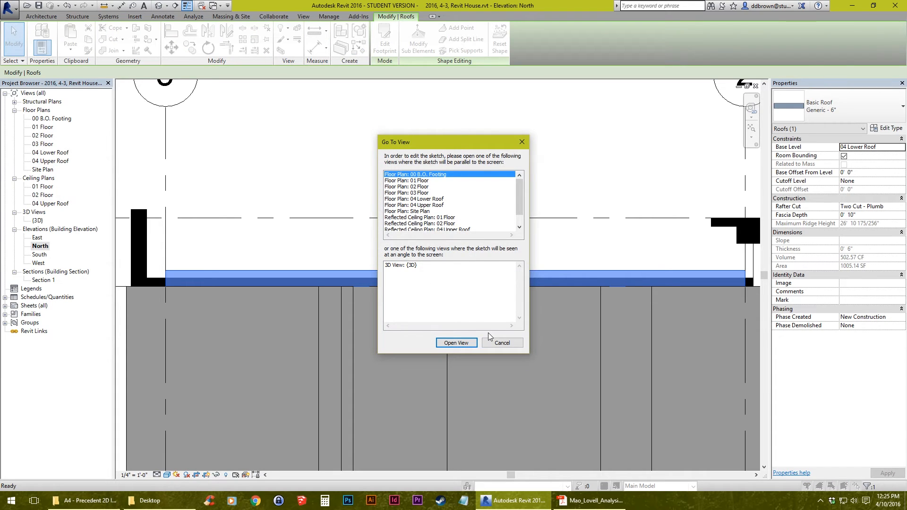
left_click(505, 346)
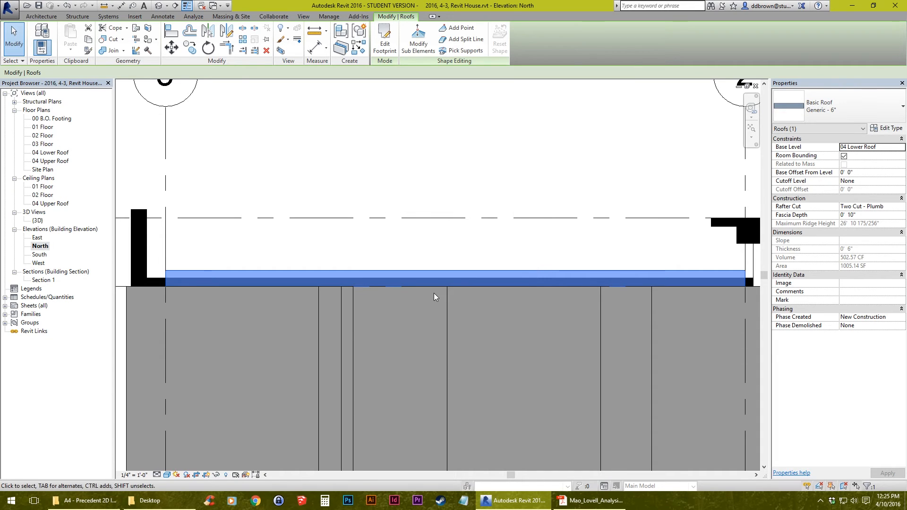
scroll(434, 293, "up", 3)
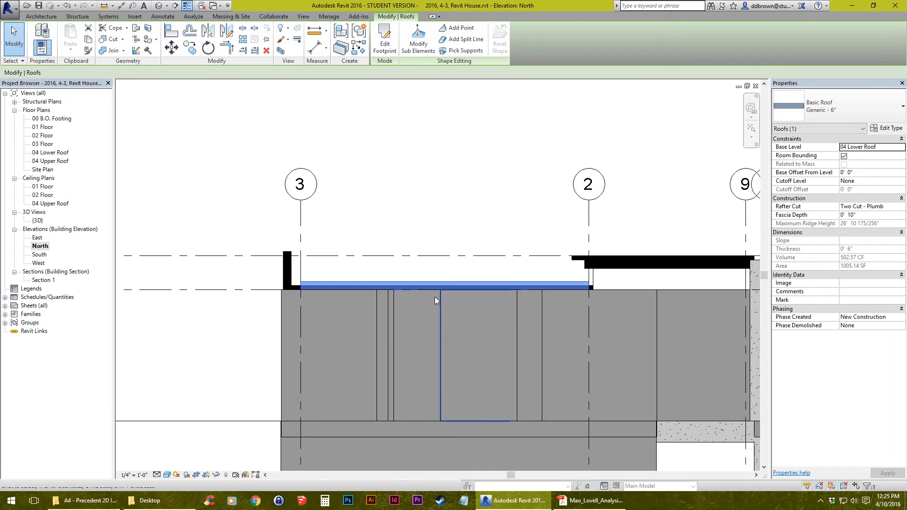
scroll(289, 271, "up", 5)
scroll(342, 291, "down", 2)
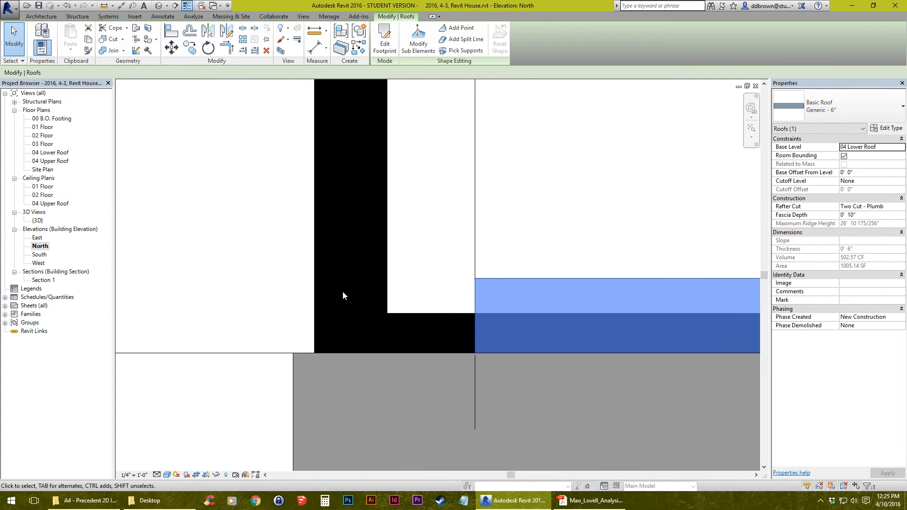
Measure the horizontal distance from grid 3 to the outer face of the wall beside it
left_click(319, 37)
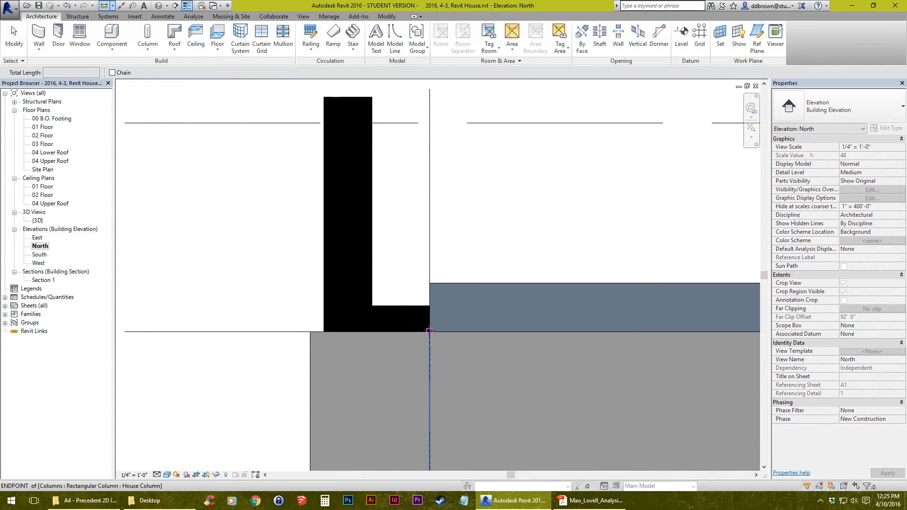
left_click(429, 332)
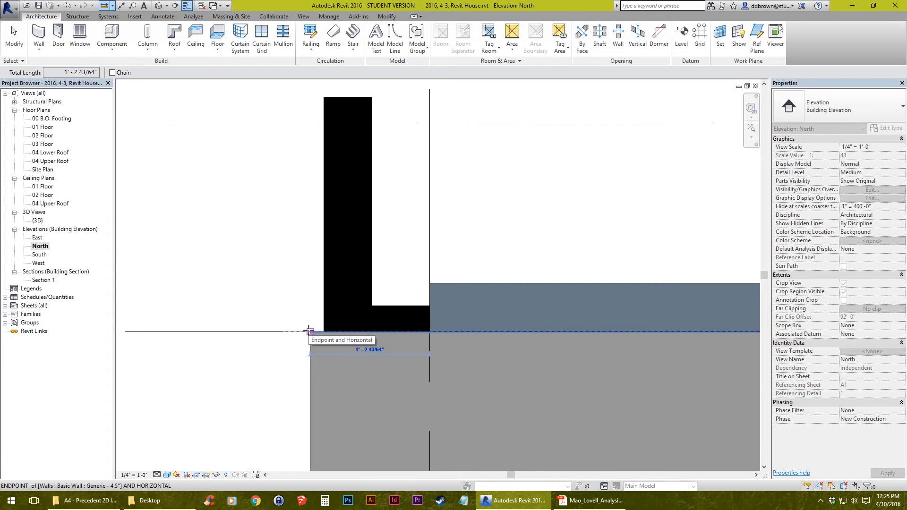
scroll(319, 331, "down", 6)
scroll(378, 370, "up", 4)
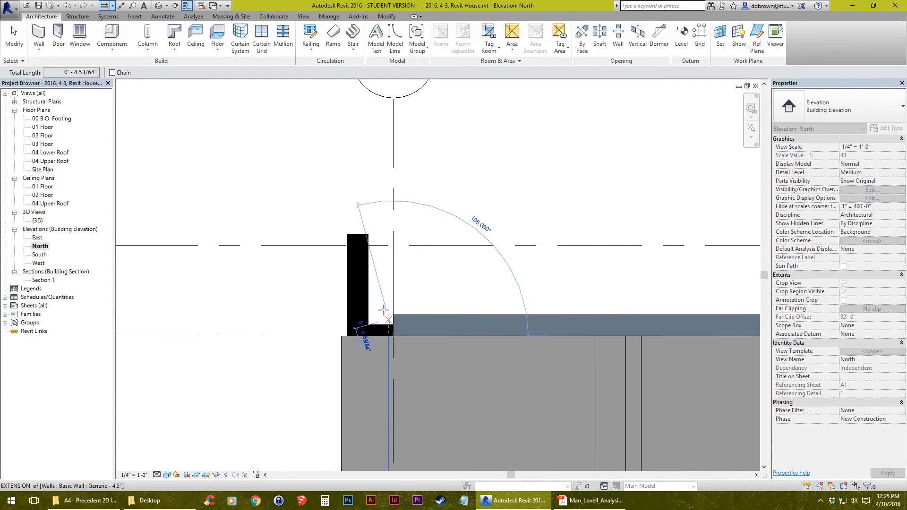
left_click(14, 43)
Copy grid line 3 to the outer face of the adjacent wall in the North elevation
left_click(393, 196)
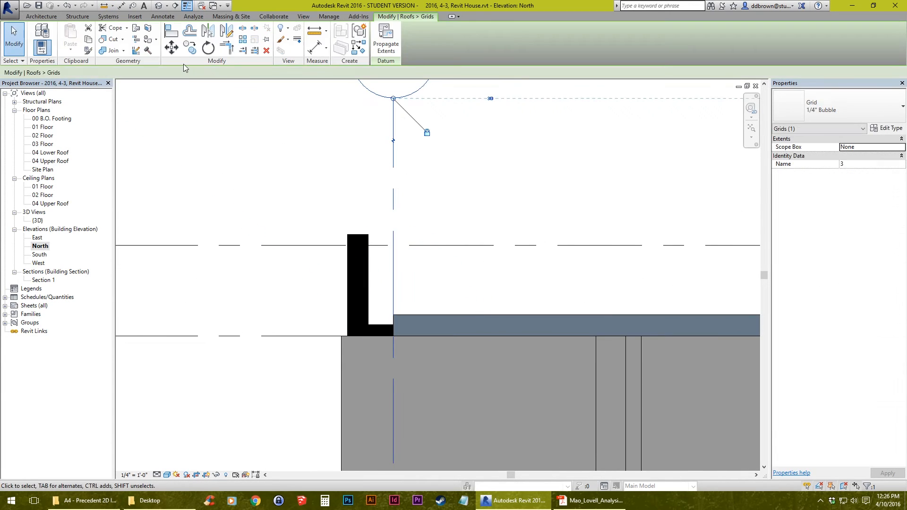
left_click(190, 47)
left_click(394, 376)
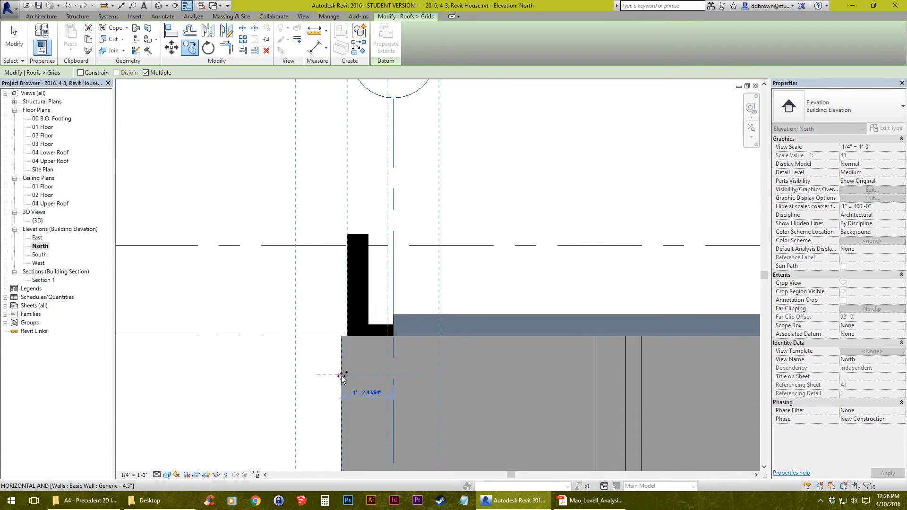
left_click(341, 376)
scroll(342, 376, "down", 2)
left_click(14, 43)
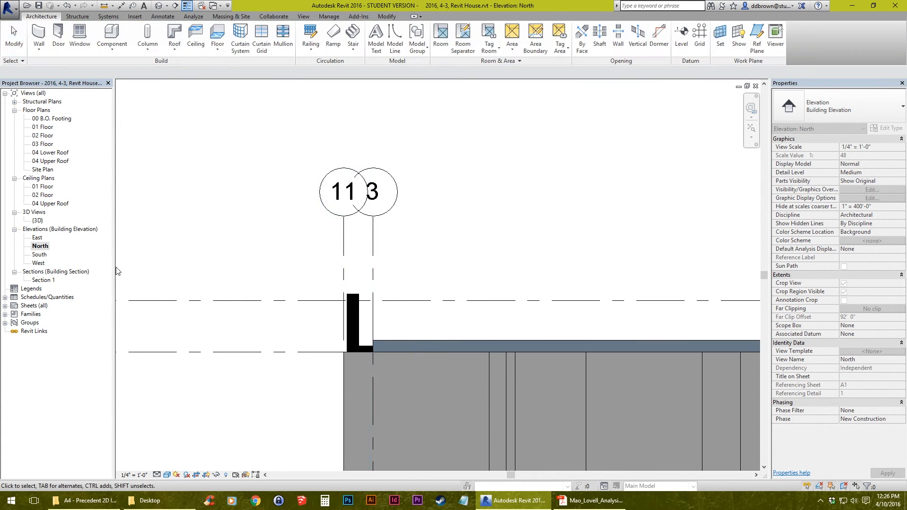
Open the 04 Lower Roof plan and change its visual style to a shaded display
double_click(49, 152)
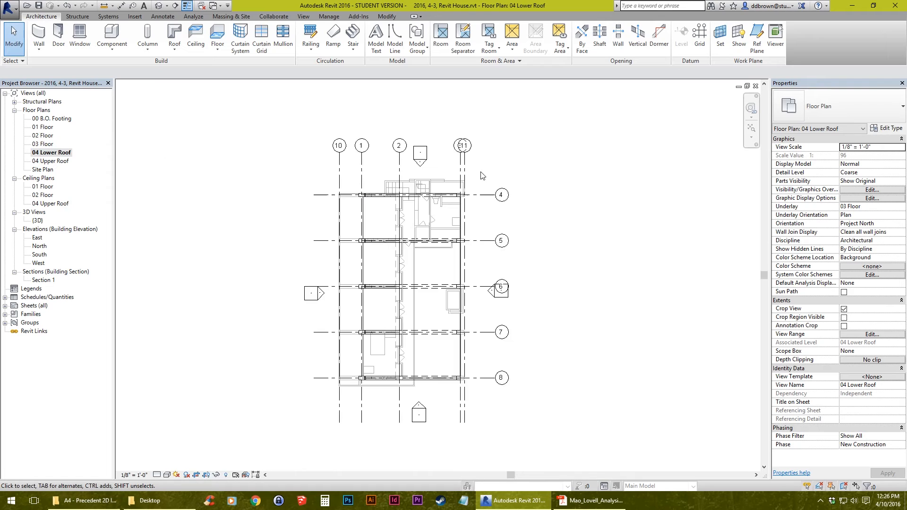
scroll(477, 155, "up", 4)
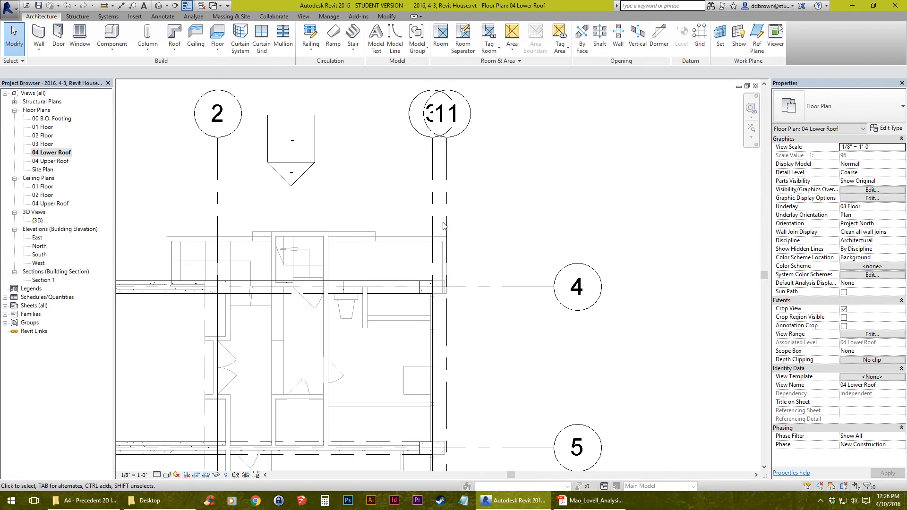
left_click(166, 474)
left_click(189, 437)
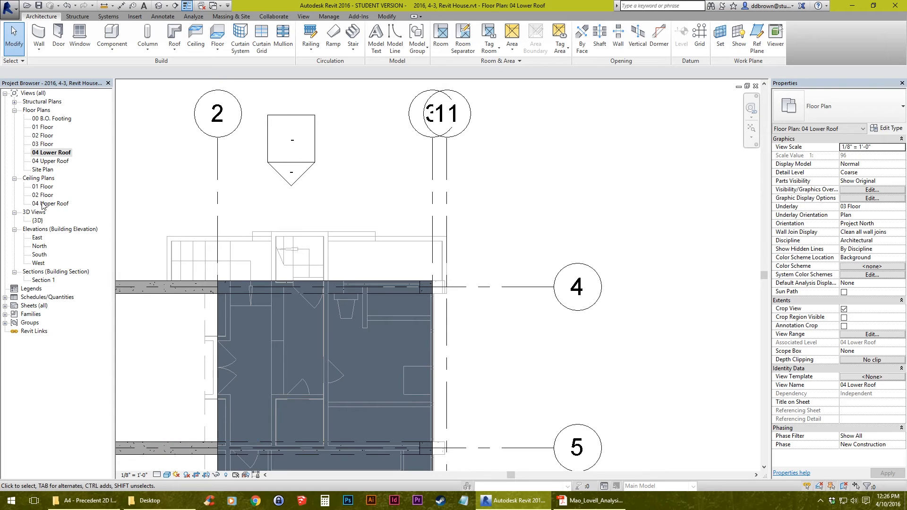
Examine how the lower roof's end at grid 2 meets the imported drawing in the North elevation
double_click(42, 248)
middle_click_drag(532, 267, 180, 272)
middle_click_drag(527, 270, 526, 238)
scroll(454, 321, "up", 2)
scroll(455, 321, "down", 2)
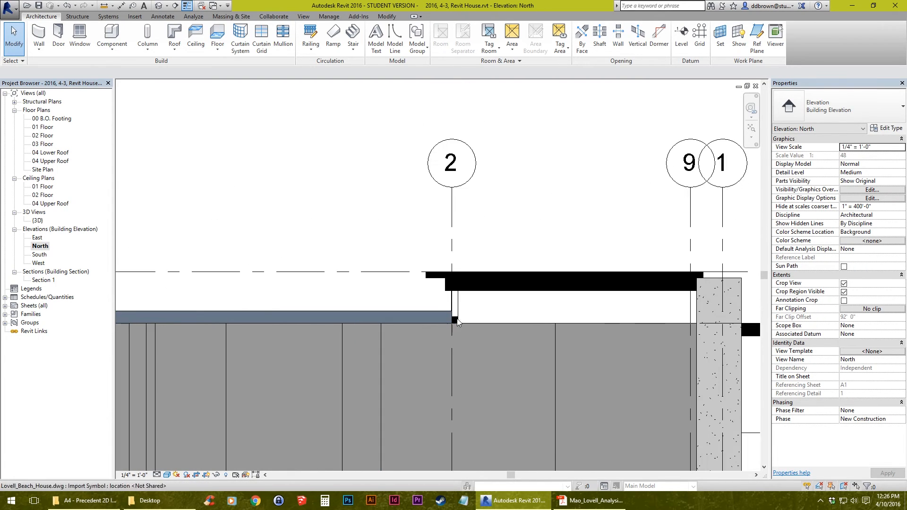
scroll(455, 325, "up", 5)
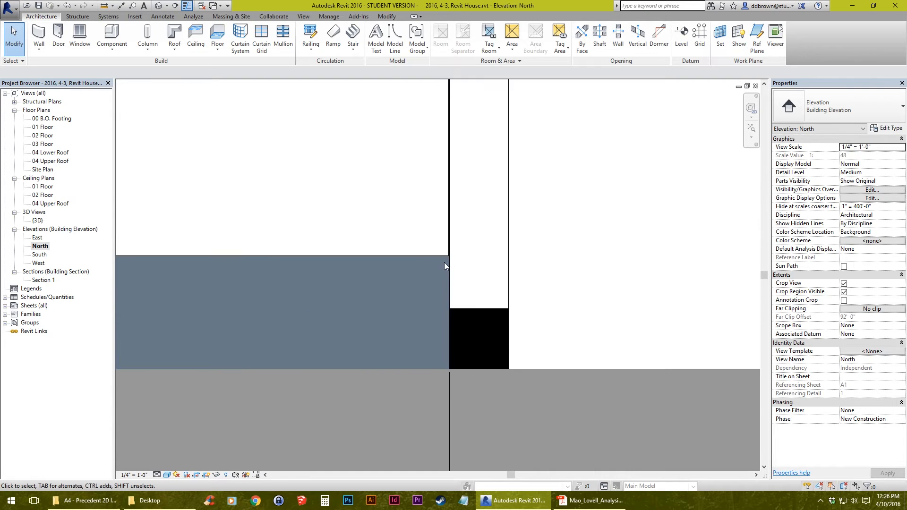
scroll(444, 262, "down", 3)
In the 04 Lower Roof plan, edit the lower roof's footprint and align its boundary line near grid 3 to grid 11
double_click(49, 152)
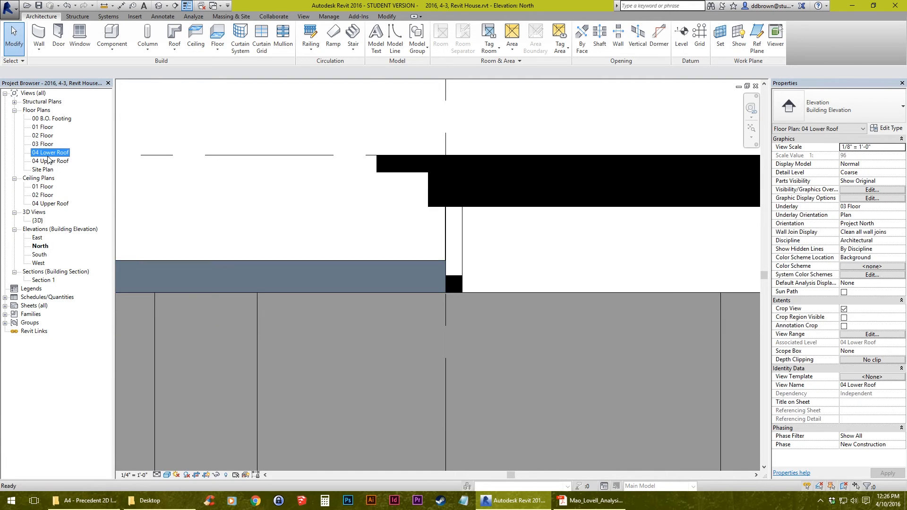
left_click(386, 283)
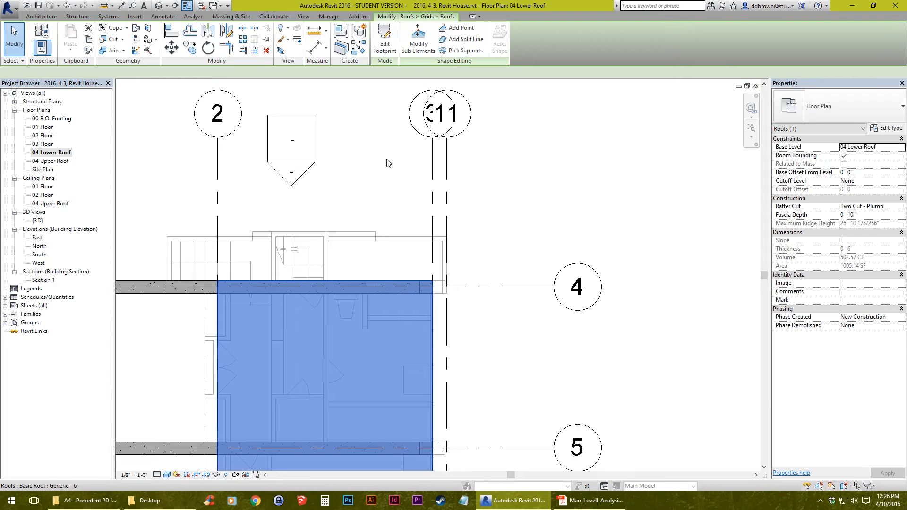
left_click(384, 40)
key("a")
key("l")
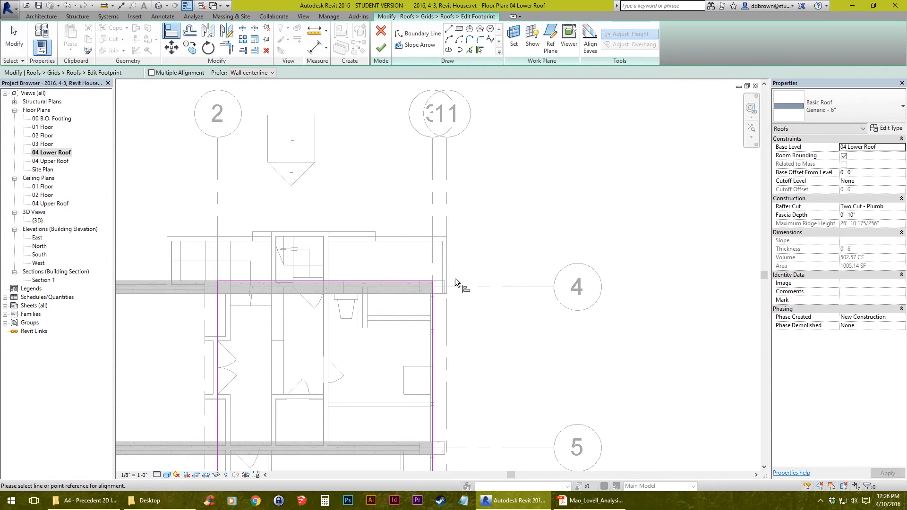
scroll(455, 279, "up", 3)
scroll(448, 232, "down", 1)
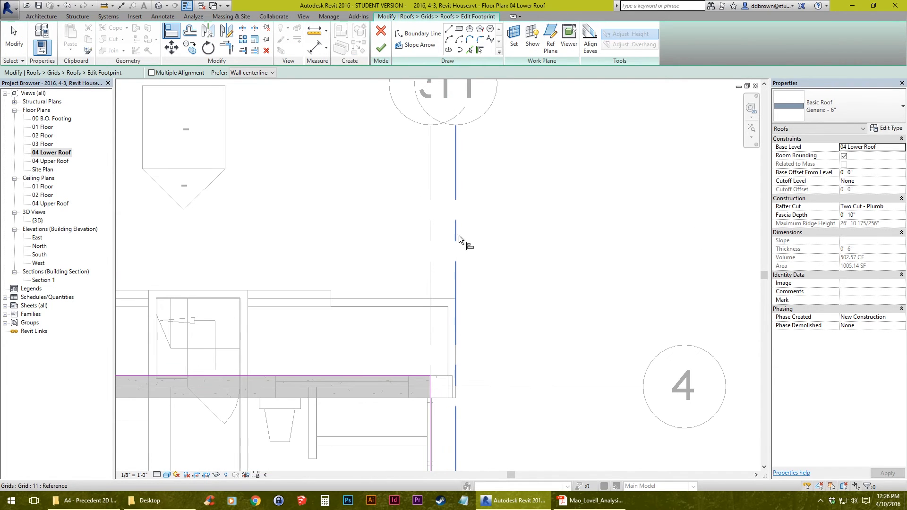
left_click(456, 234)
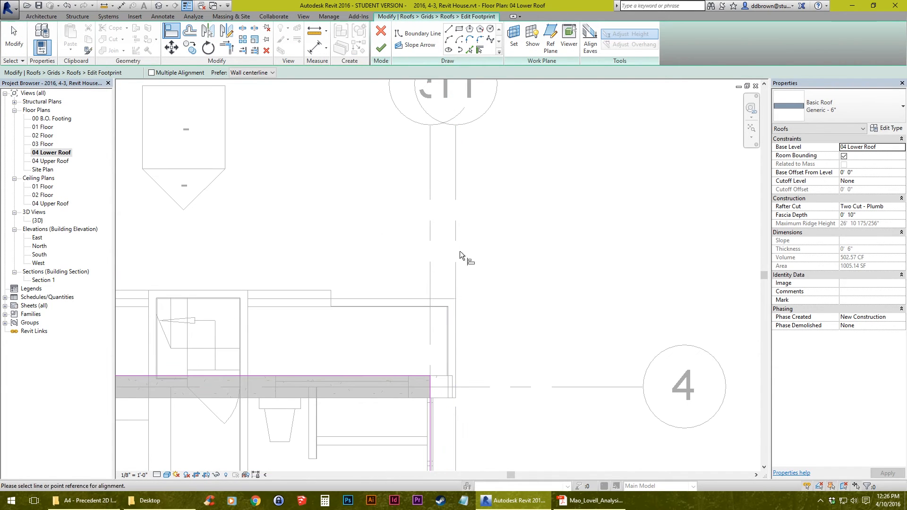
left_click(432, 394)
scroll(440, 268, "down", 2)
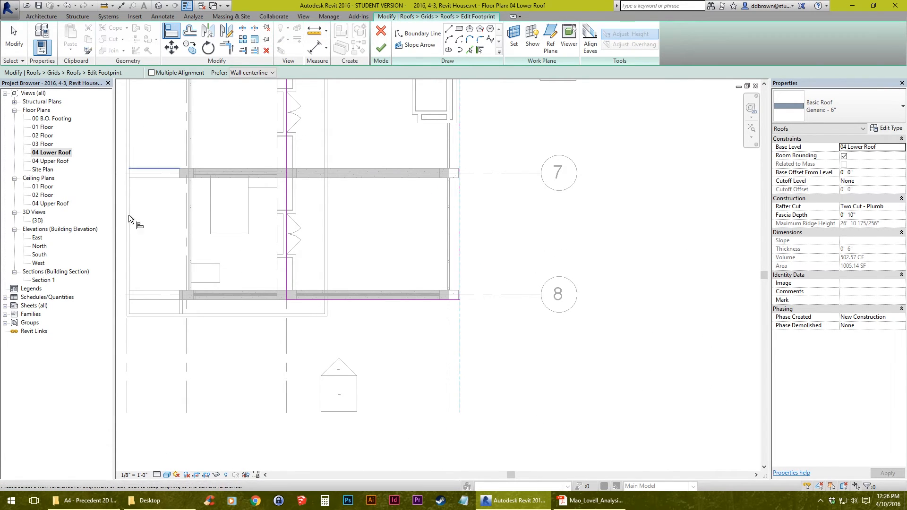
Compare the roof boundary along grid 11 with the imported drawings in the 02 Floor and 01 Floor plans
double_click(48, 136)
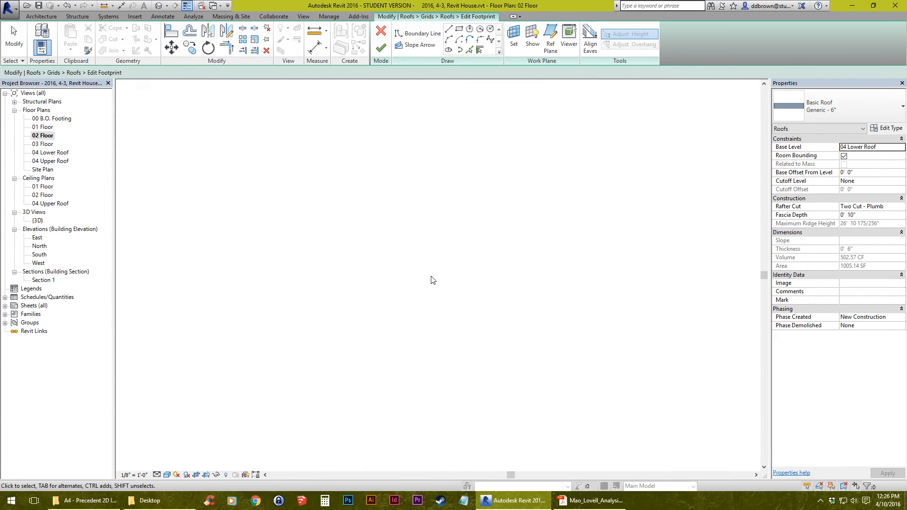
scroll(433, 286, "down", 2)
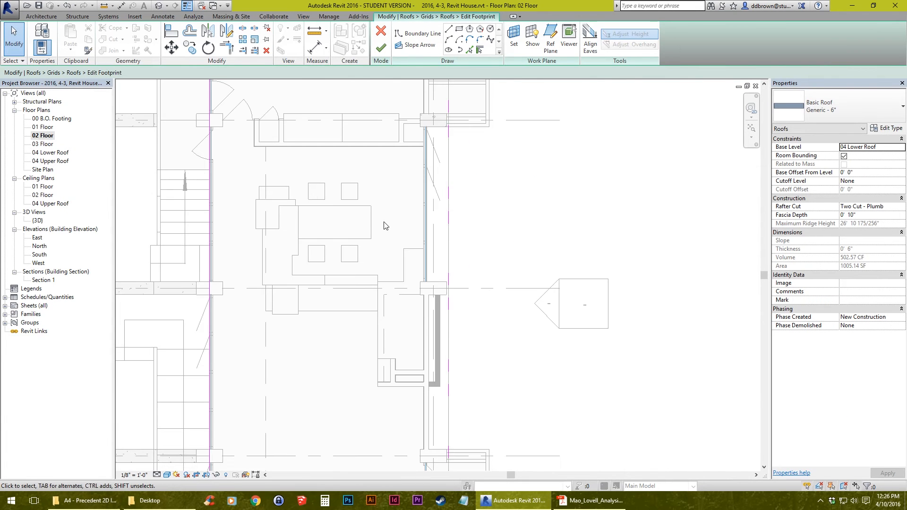
scroll(384, 225, "down", 2)
middle_click_drag(500, 241, 482, 205)
scroll(462, 232, "down", 2)
double_click(42, 127)
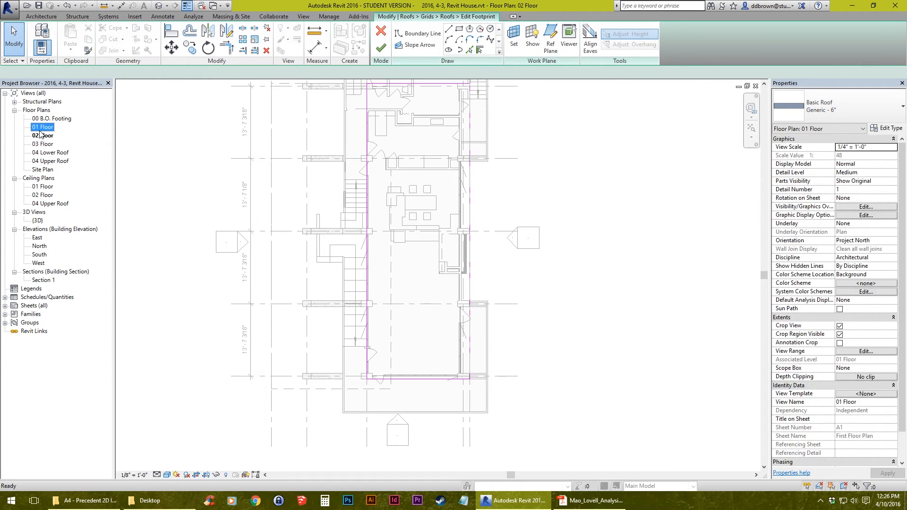
scroll(496, 222, "down", 2)
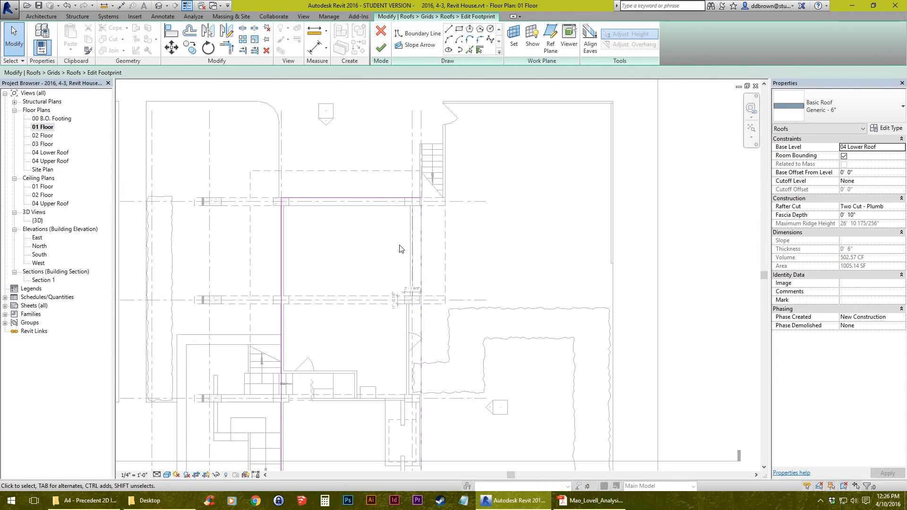
scroll(399, 247, "up", 5)
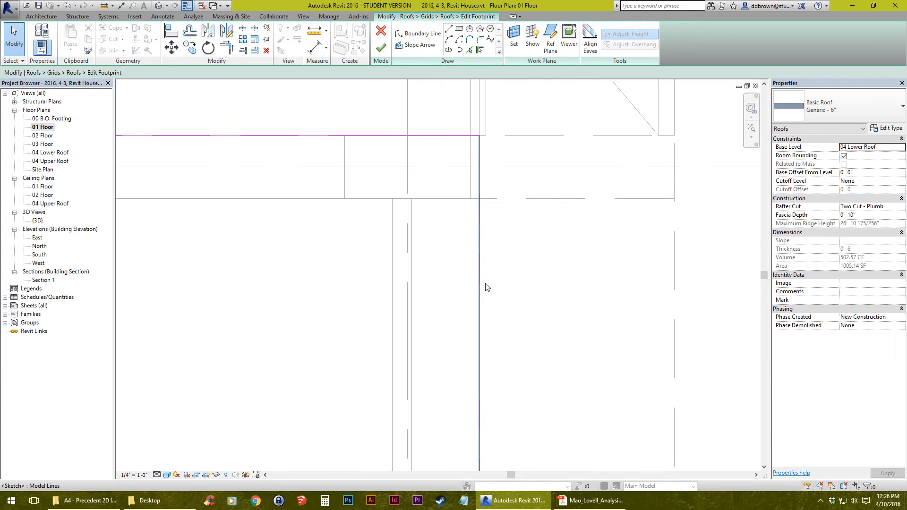
scroll(494, 272, "up", 2)
scroll(504, 272, "down", 4)
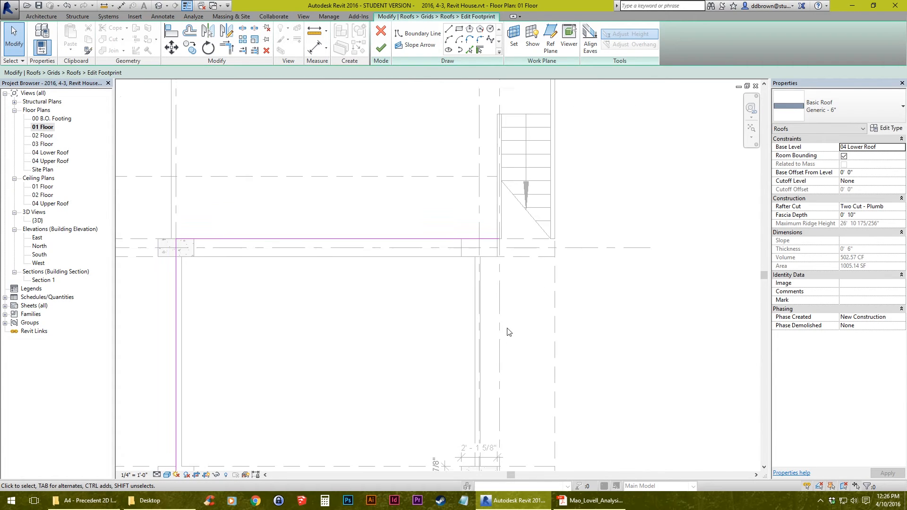
middle_click_drag(507, 332, 413, 186)
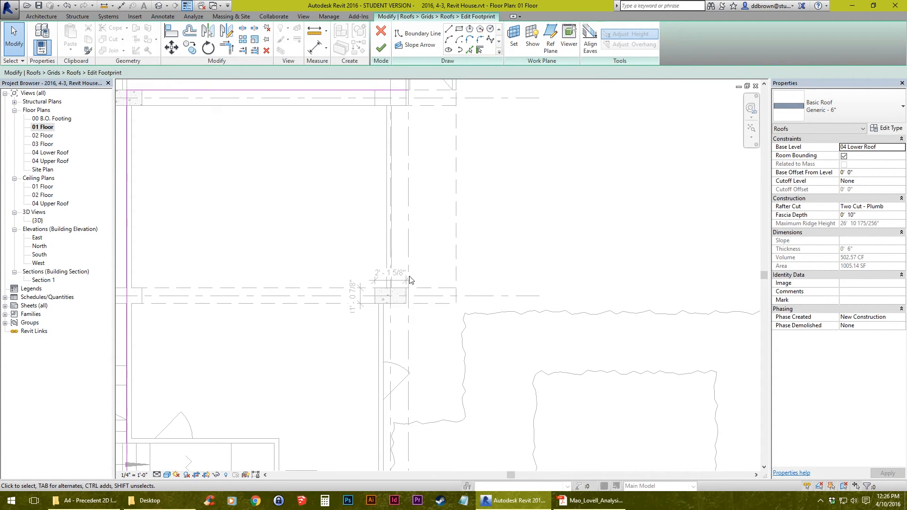
middle_click_drag(409, 350, 422, 286)
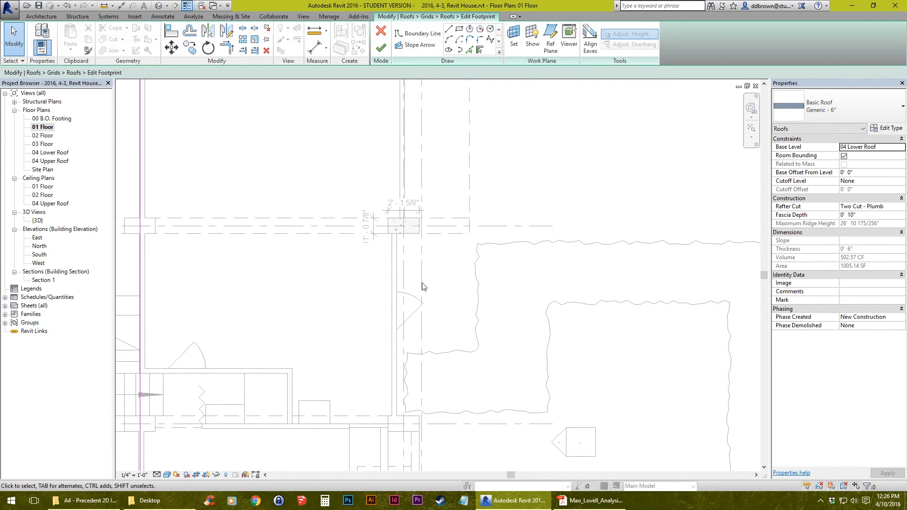
Undo the last change to the roof's boundary sketch, check the boundary along grid 11, and finish the footprint
key("ctrl+z")
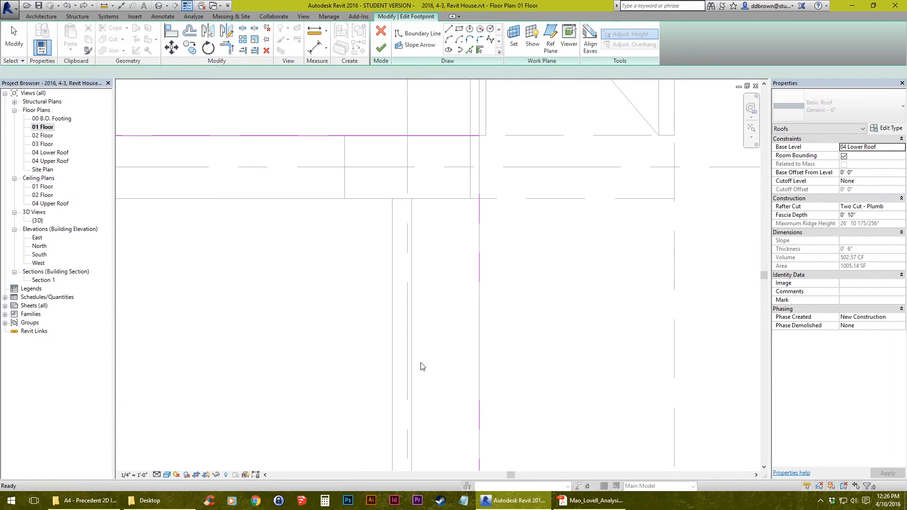
scroll(439, 342, "down", 5)
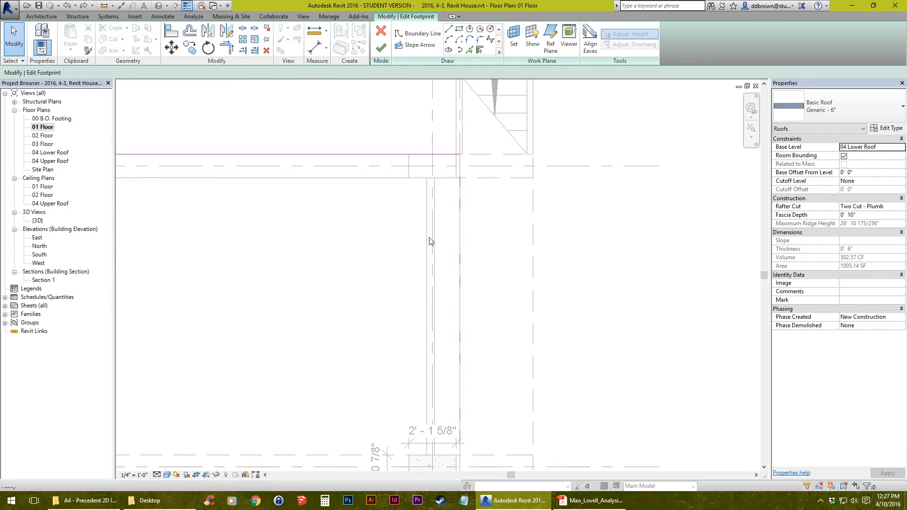
middle_click_drag(411, 312, 408, 286)
middle_click_drag(408, 372, 441, 241)
middle_click_drag(456, 384, 459, 305)
scroll(491, 312, "up", 1)
scroll(492, 309, "up", 4)
scroll(491, 309, "down", 3)
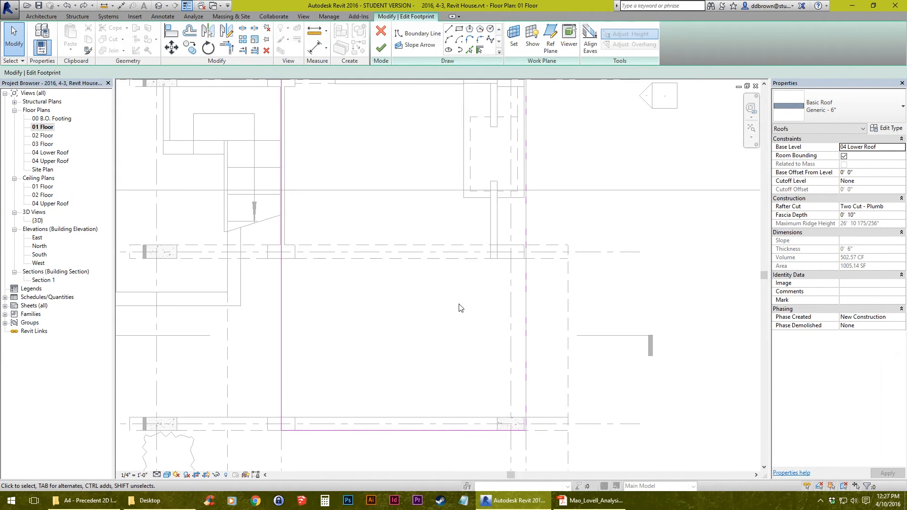
scroll(459, 305, "down", 4)
left_click(381, 48)
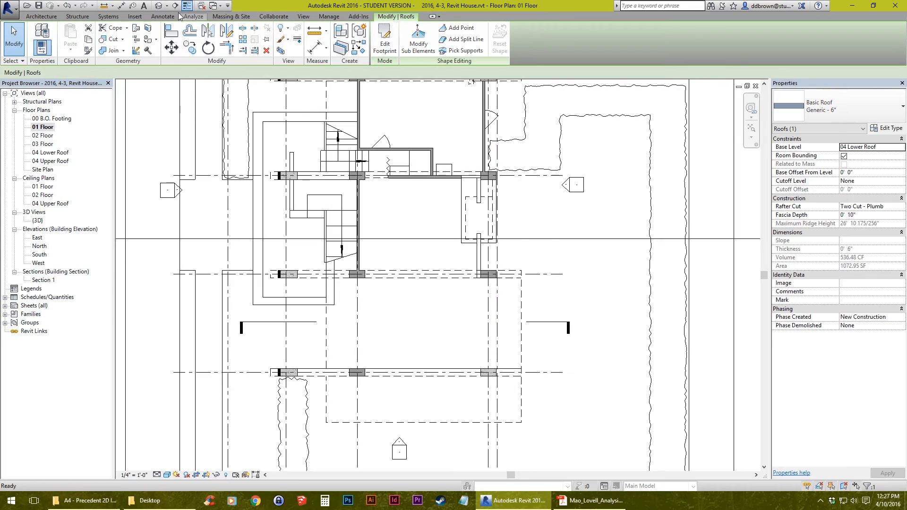
In the 3D view, align the lower roof's back boundary line to the outer face of the projecting walls and finish the footprint
left_click(159, 6)
middle_click_drag(419, 302, 462, 308, "shift")
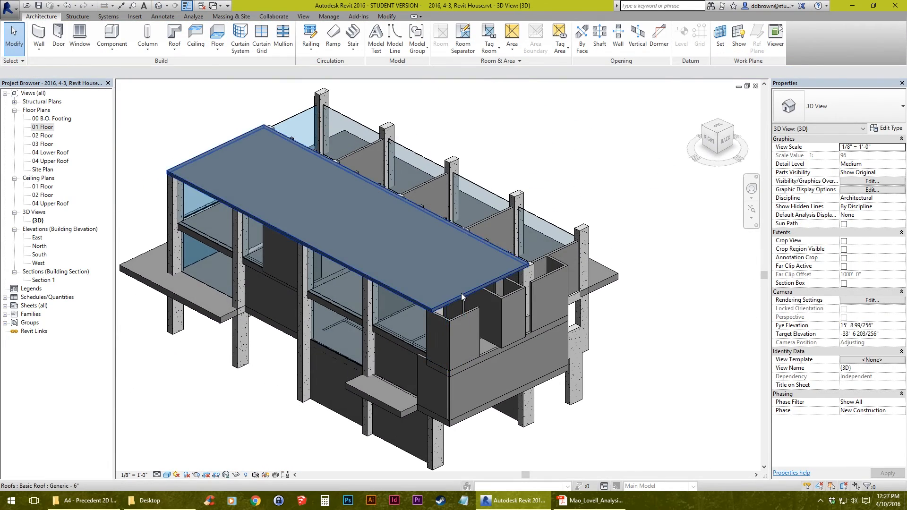
left_click(461, 292)
scroll(490, 293, "up", 5)
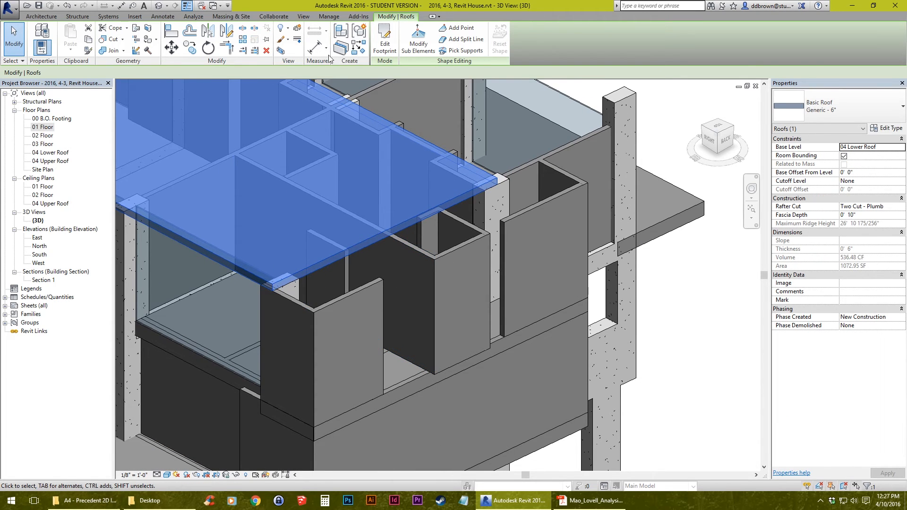
left_click(385, 47)
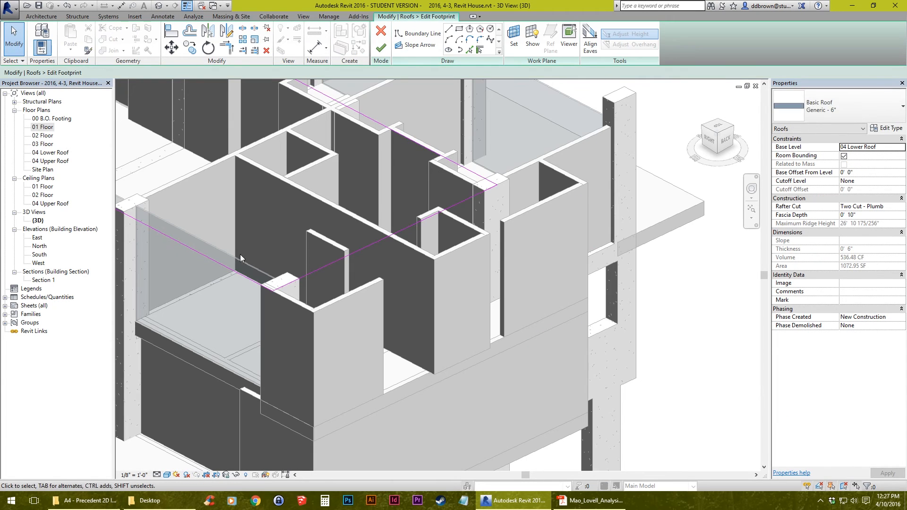
left_click(169, 32)
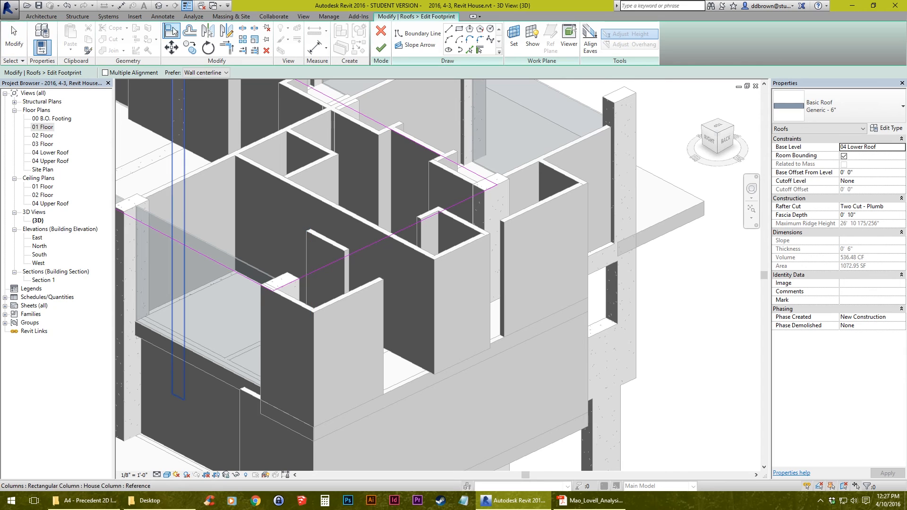
left_click(463, 245)
left_click(449, 211)
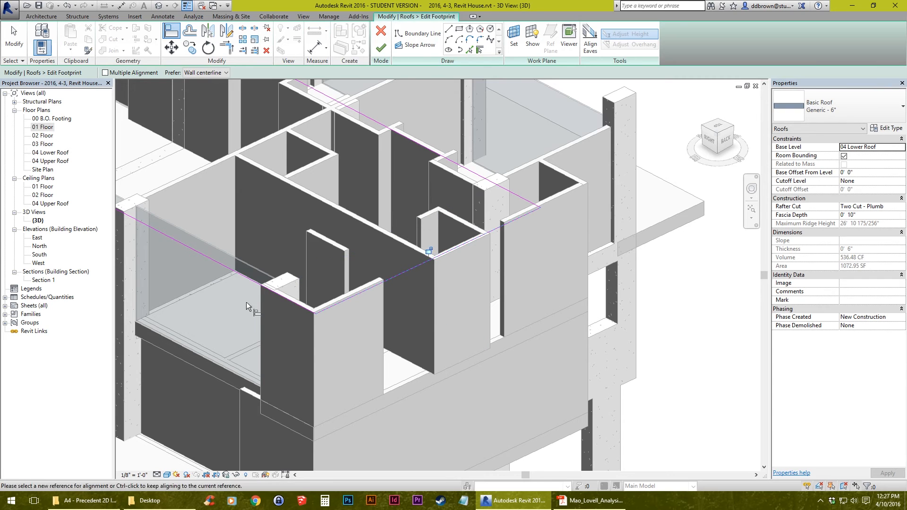
middle_click_drag(395, 290, 361, 308)
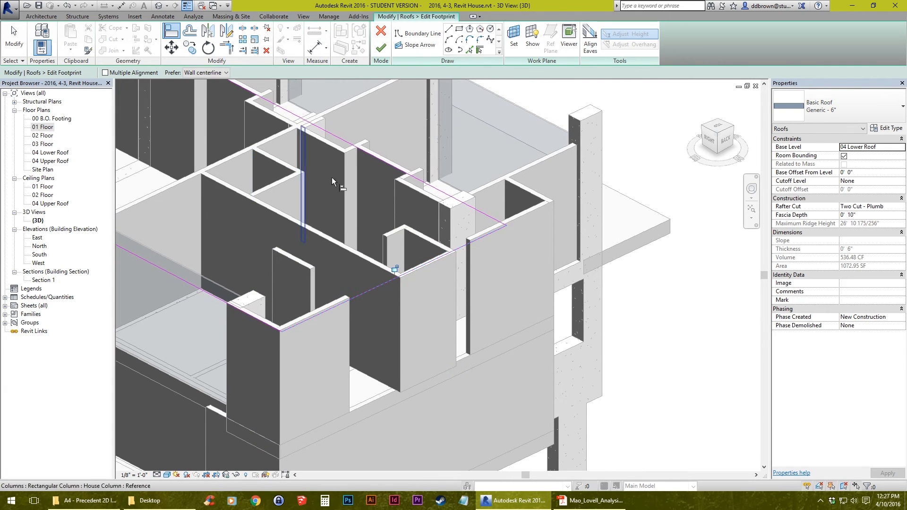
middle_click_drag(380, 276, 416, 312)
scroll(418, 312, "down", 3)
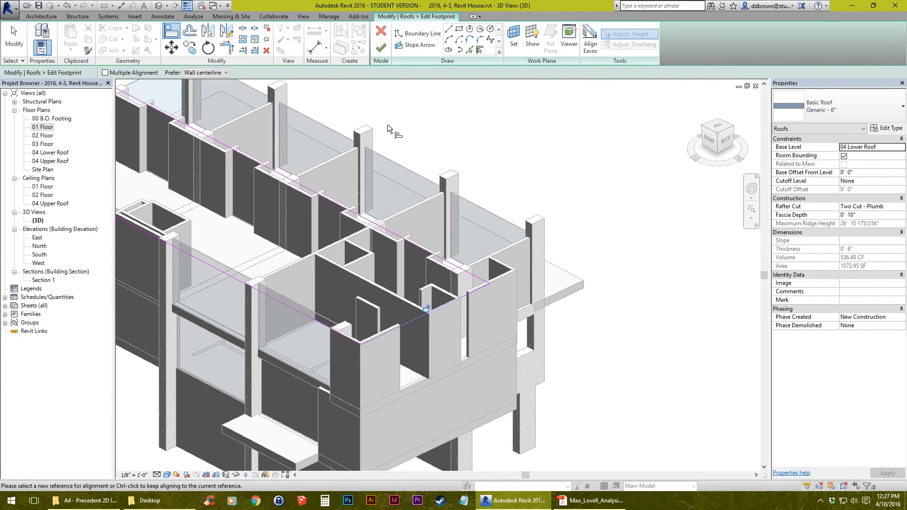
left_click(381, 48)
key("Escape")
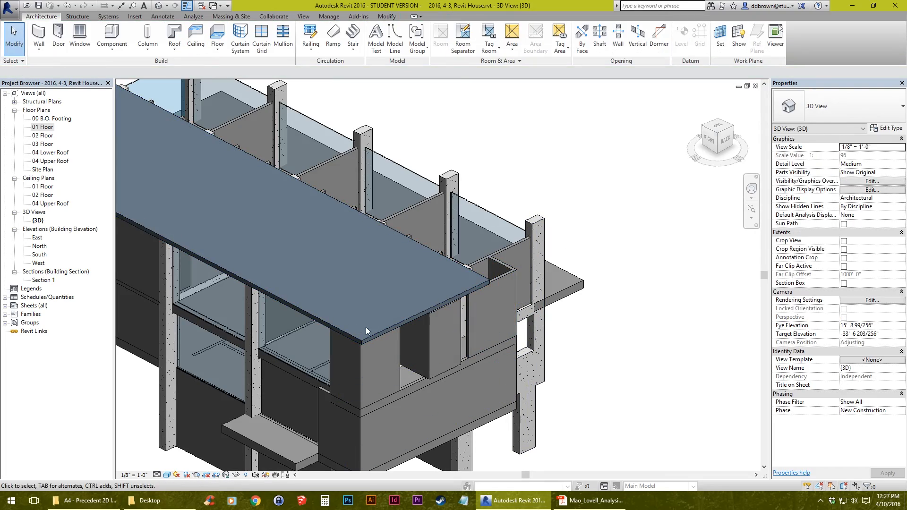
Examine the lower roof from the back in 3D and the upper roof's profile between grids 2 and 9 in the North elevation
left_click(389, 327)
middle_click_drag(390, 328, 391, 285)
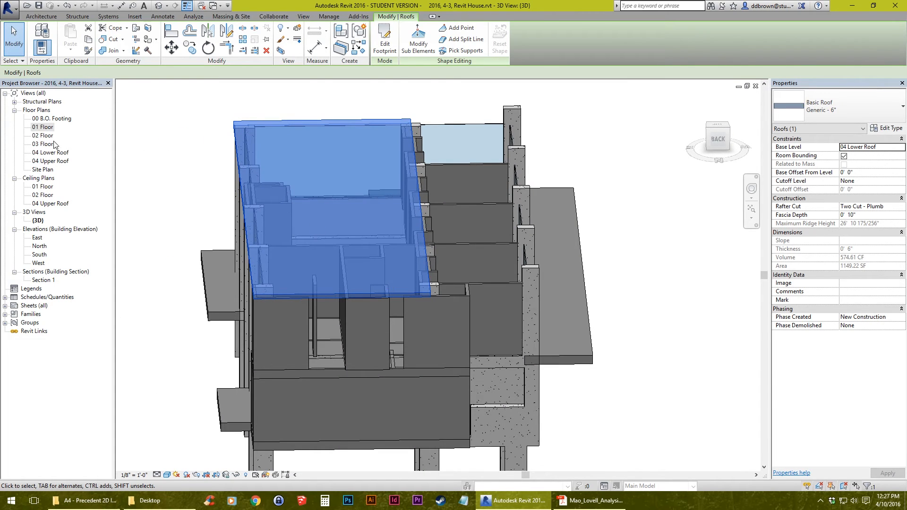
double_click(42, 128)
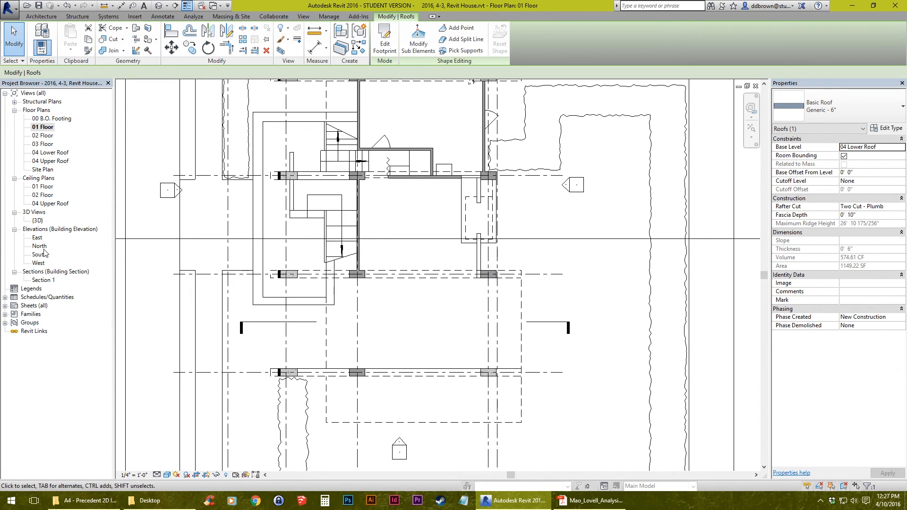
double_click(40, 247)
scroll(468, 239, "down", 2)
middle_click_drag(463, 239, 323, 284)
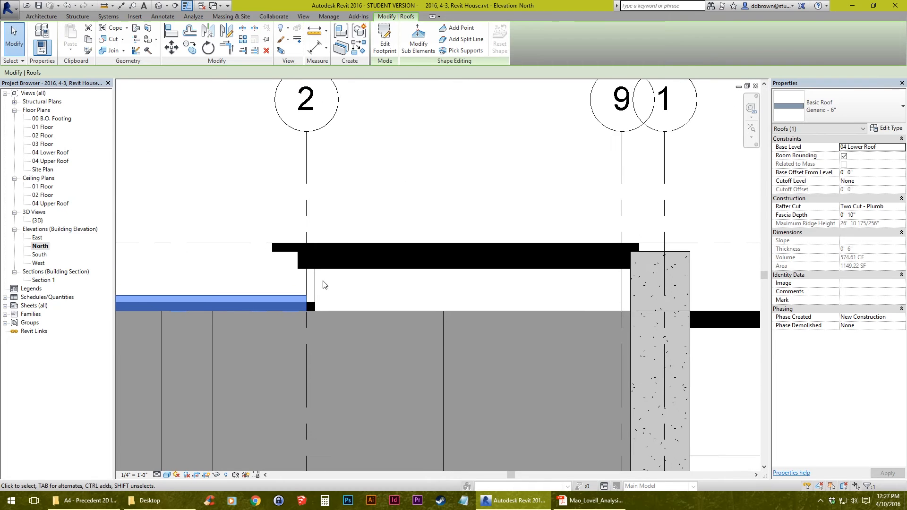
scroll(325, 283, "down", 1)
scroll(314, 265, "up", 4)
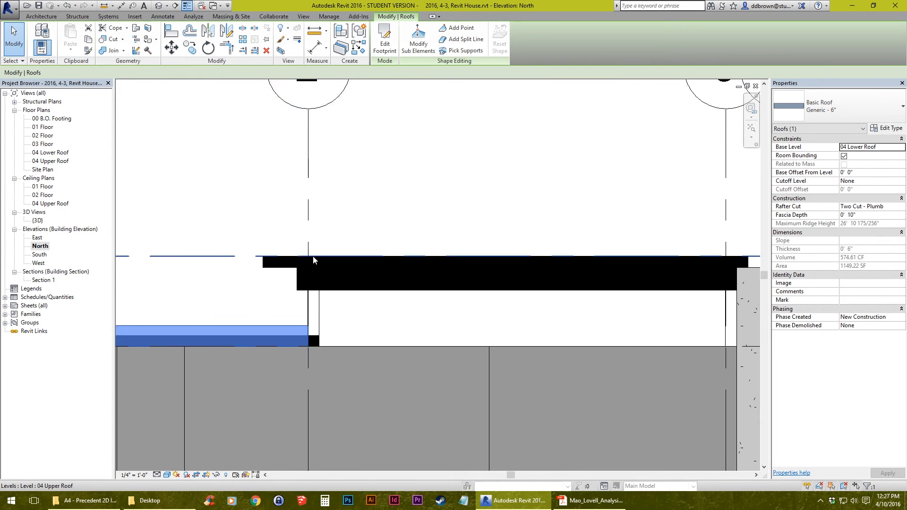
scroll(313, 259, "down", 1)
middle_click_drag(611, 237, 474, 239)
scroll(512, 228, "down", 4)
scroll(499, 235, "up", 3)
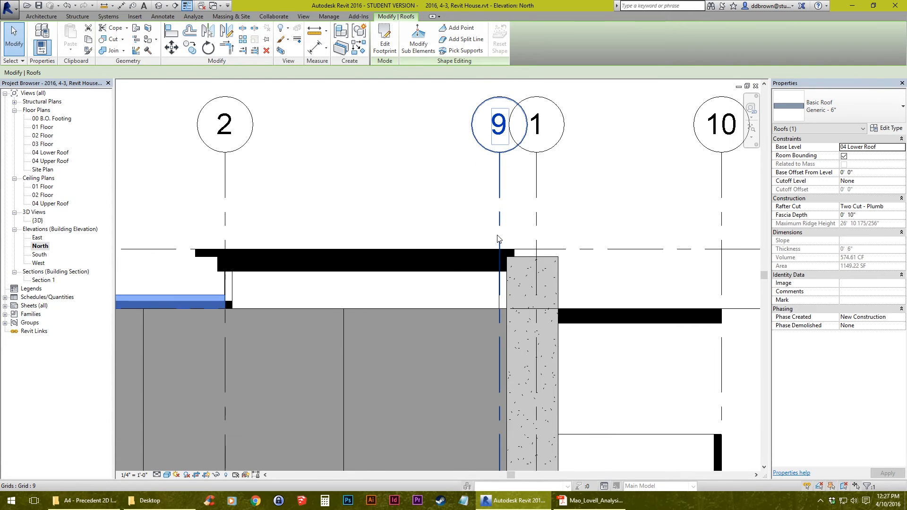
scroll(499, 238, "up", 1)
scroll(502, 222, "down", 1)
Check the roof level names in the North elevation and open the 04 Upper Roof floor plan
double_click(51, 161)
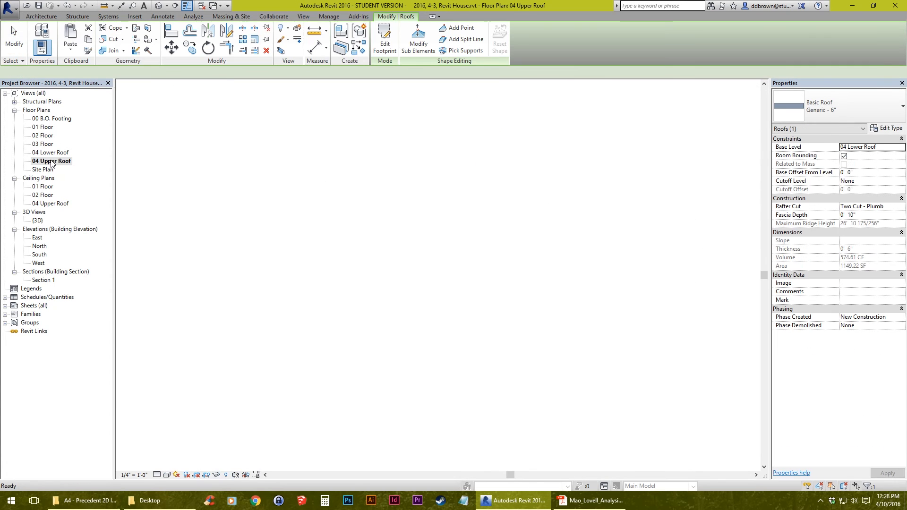
double_click(39, 246)
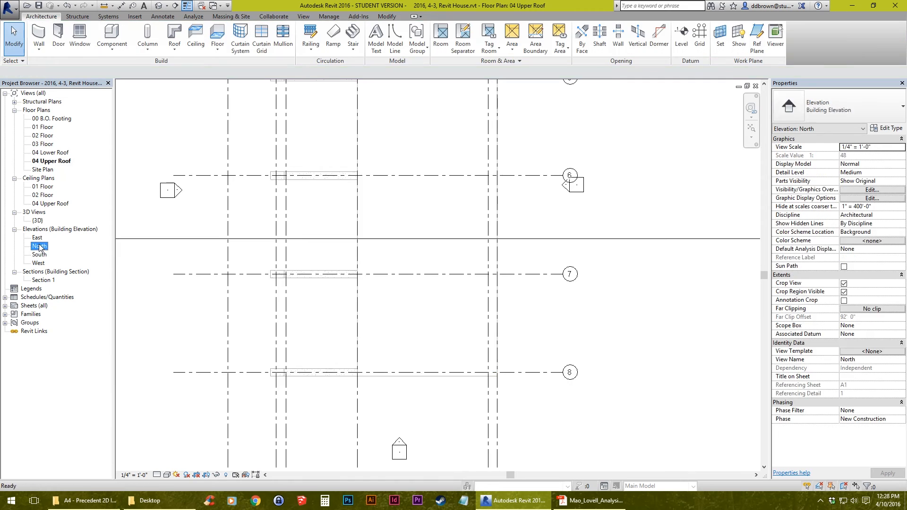
middle_click_drag(361, 284, 170, 284)
middle_click_drag(542, 283, 367, 283)
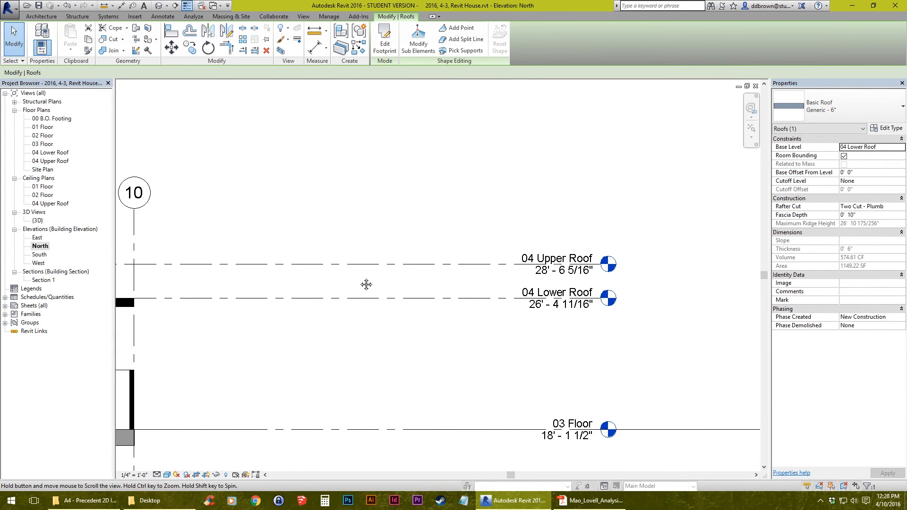
double_click(52, 162)
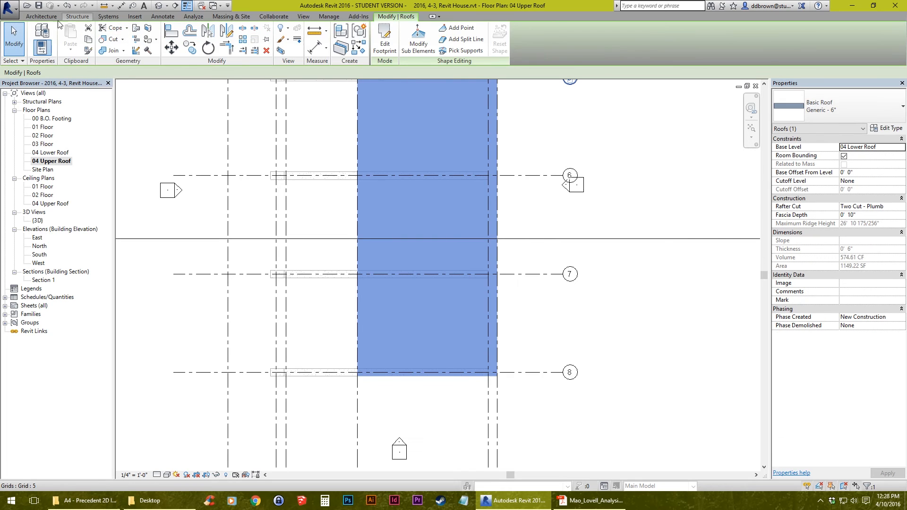
Start a new roof by footprint from the 04 Upper Roof floor plan
left_click(57, 18)
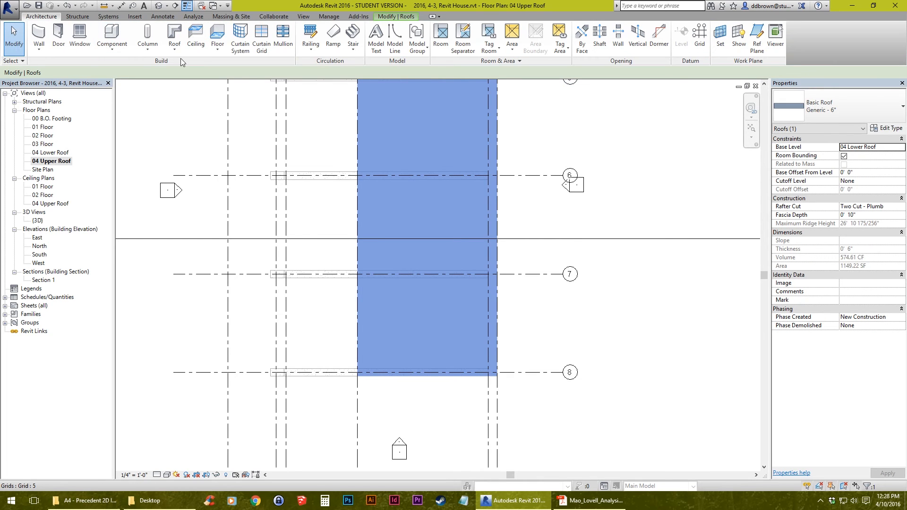
left_click(175, 33)
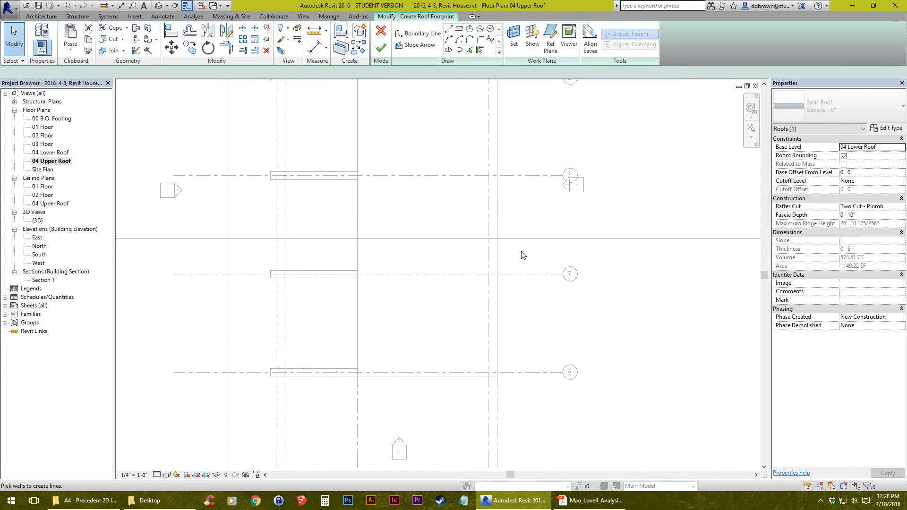
left_click(460, 29)
scroll(360, 262, "down", 5)
key("Escape")
scroll(334, 246, "up", 4)
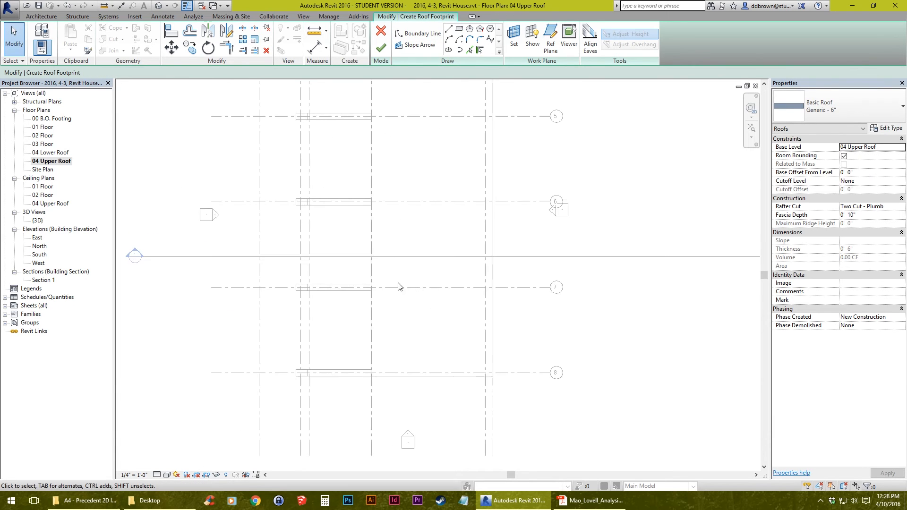
scroll(418, 283, "down", 3)
scroll(416, 276, "up", 2)
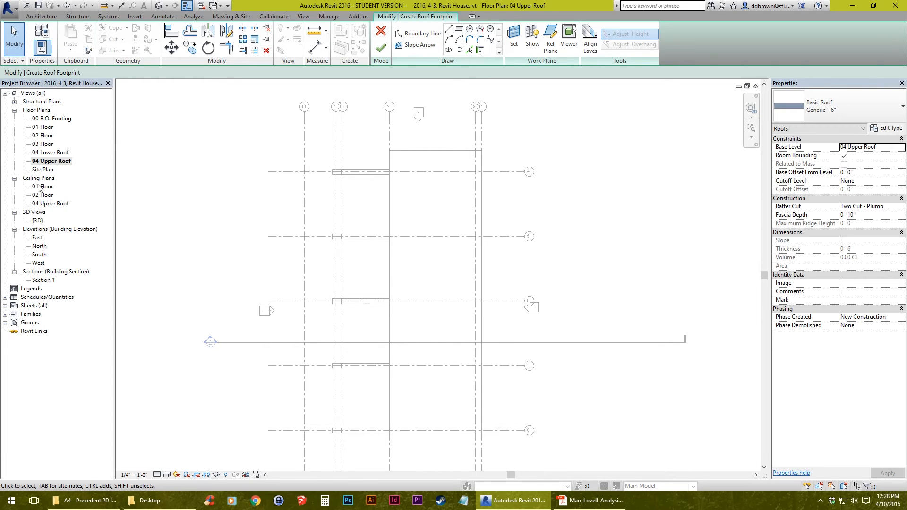
Open the 04 Lower Roof plan for a rectangular boundary and set the roof's base level to 04 Upper Roof
double_click(45, 153)
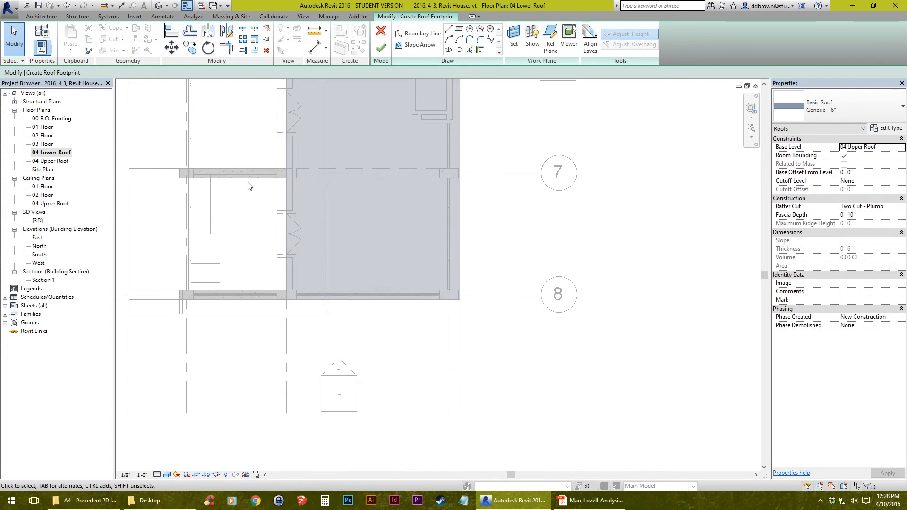
middle_click_drag(248, 182, 320, 239)
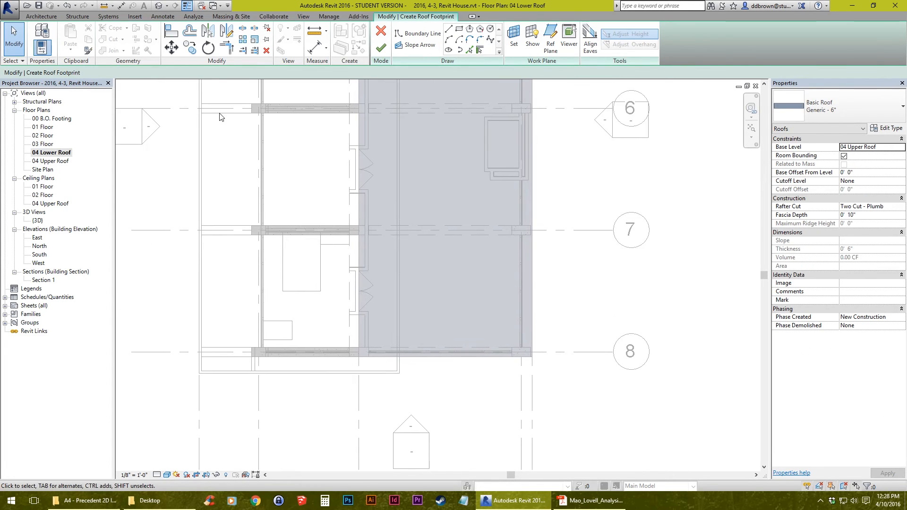
left_click(459, 30)
left_click(901, 150)
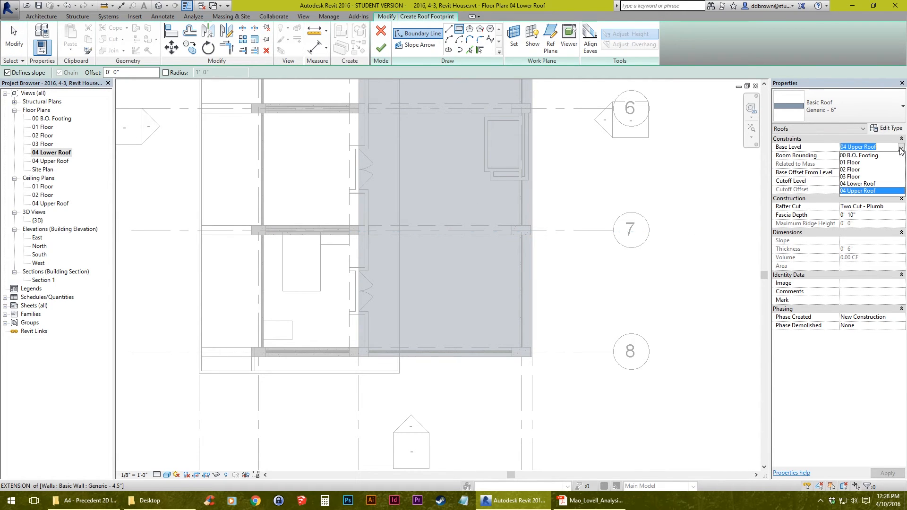
left_click(856, 191)
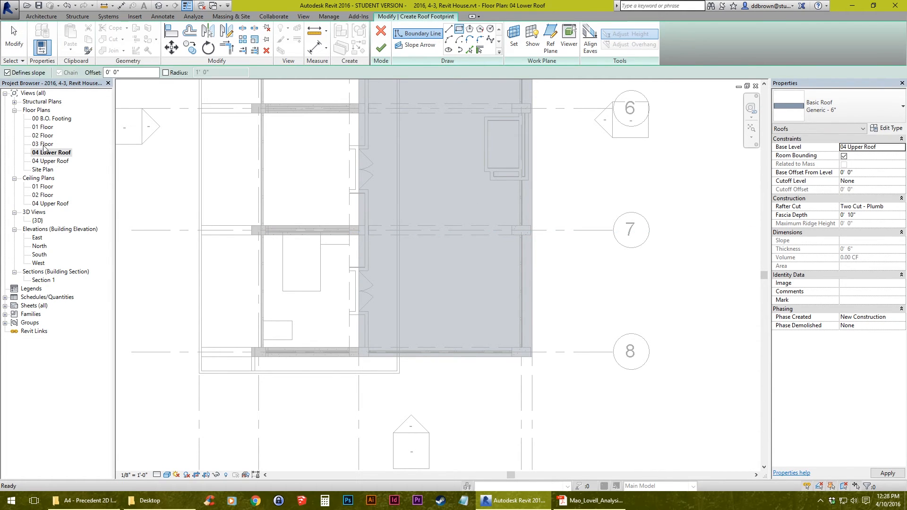
Draw a rectangular roof boundary from grid 2 at the lower roof's edge beyond grid 4 to grid 1 at the outer face of grid 8's wall
middle_click_drag(346, 326, 394, 327)
scroll(406, 358, "up", 4)
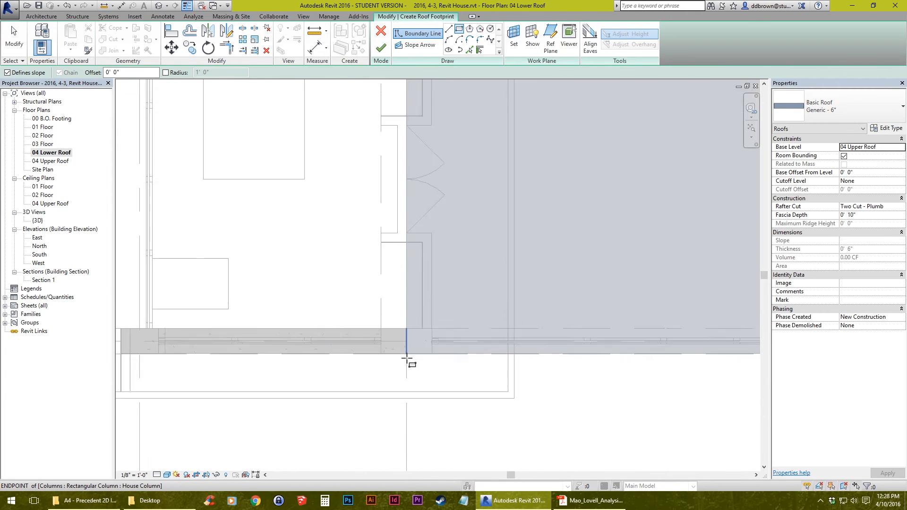
scroll(407, 357, "down", 6)
middle_click_drag(413, 115, 417, 307)
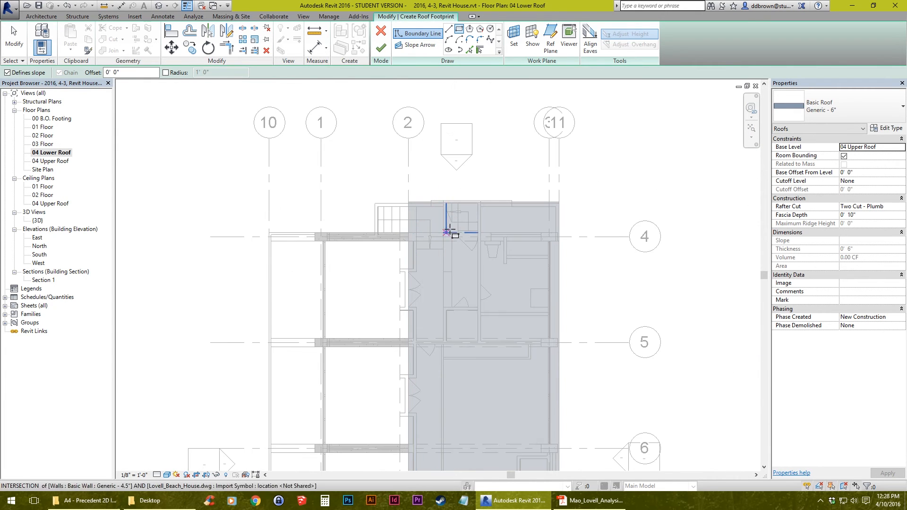
scroll(414, 277, "up", 5)
scroll(412, 278, "down", 2)
middle_click_drag(410, 279, 433, 271)
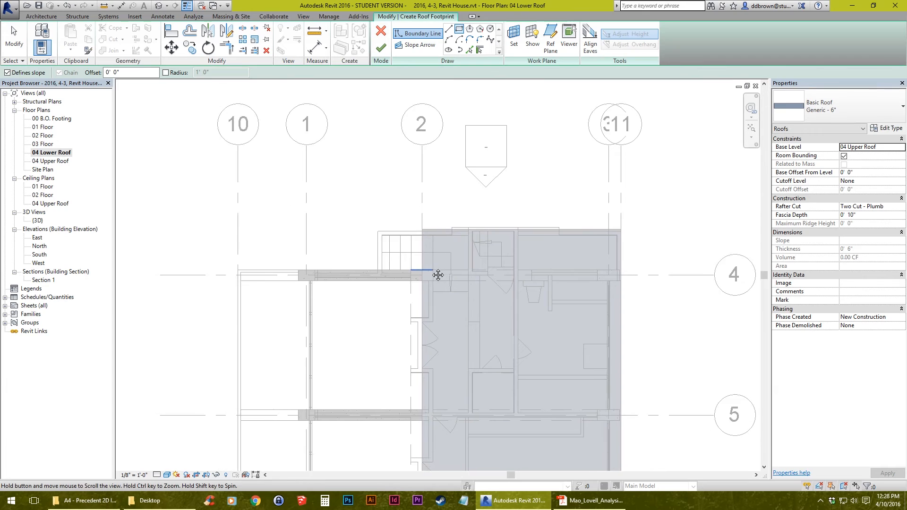
scroll(449, 286, "up", 2)
scroll(380, 301, "up", 2)
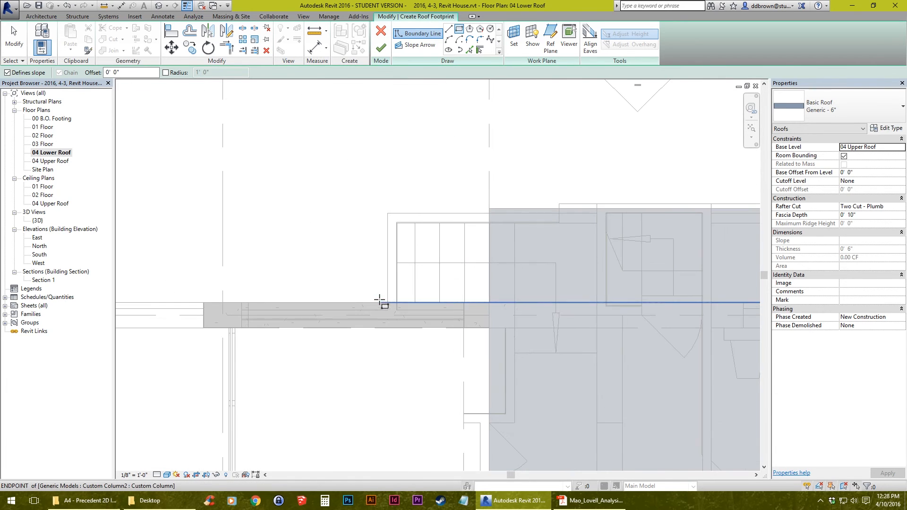
left_click(490, 208)
scroll(490, 214, "down", 4)
middle_click_drag(485, 352, 465, 118)
middle_click_drag(474, 280, 463, 108)
middle_click_drag(461, 389, 470, 170)
scroll(435, 273, "up", 3)
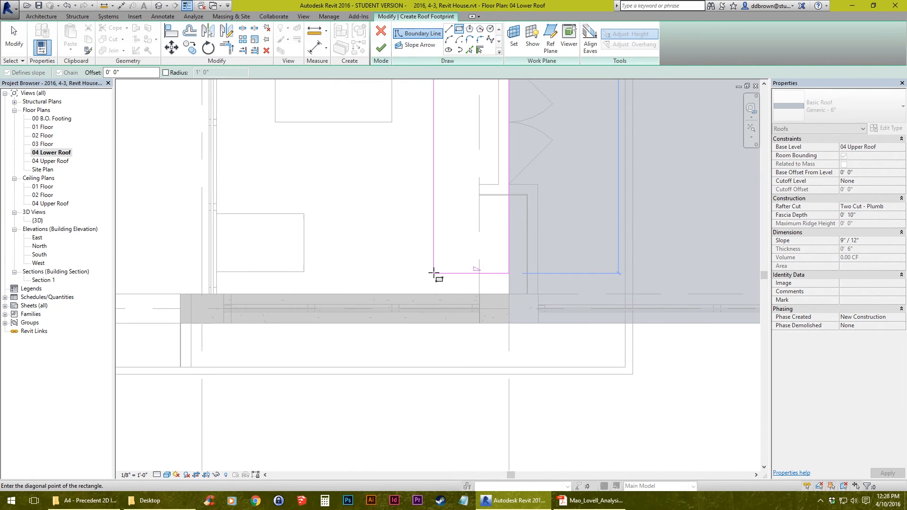
left_click(201, 324)
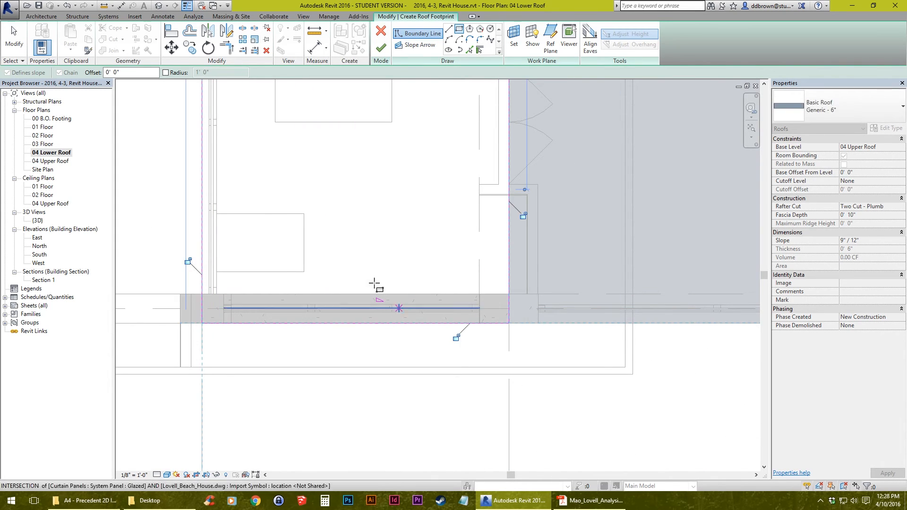
key("Escape")
key("Escape")
Turn off Defines Slope for all four lines of the upper roof's boundary
scroll(354, 277, "down", 4)
scroll(368, 385, "down", 3)
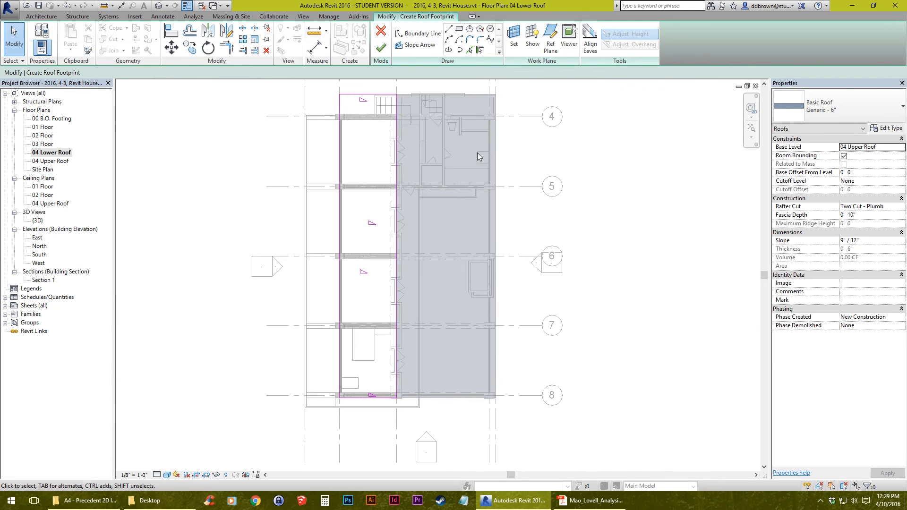
scroll(482, 215, "down", 2)
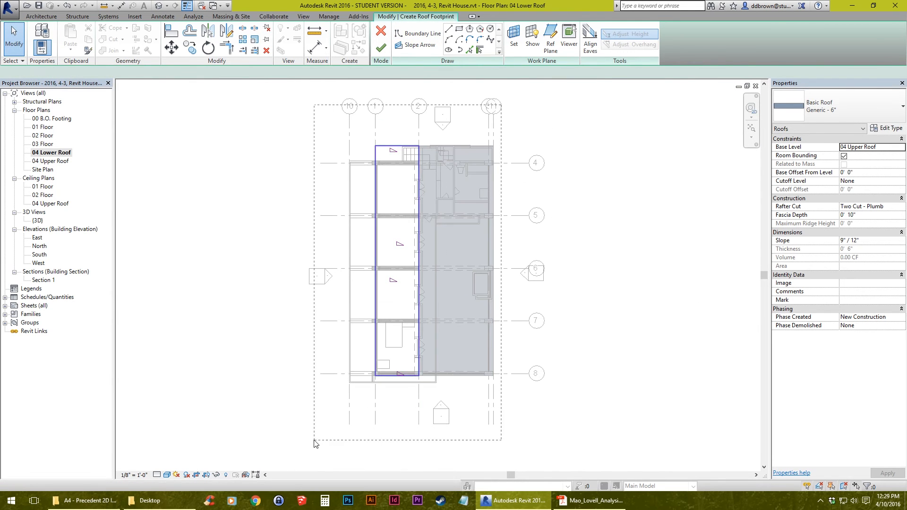
left_click_drag(501, 105, 316, 444)
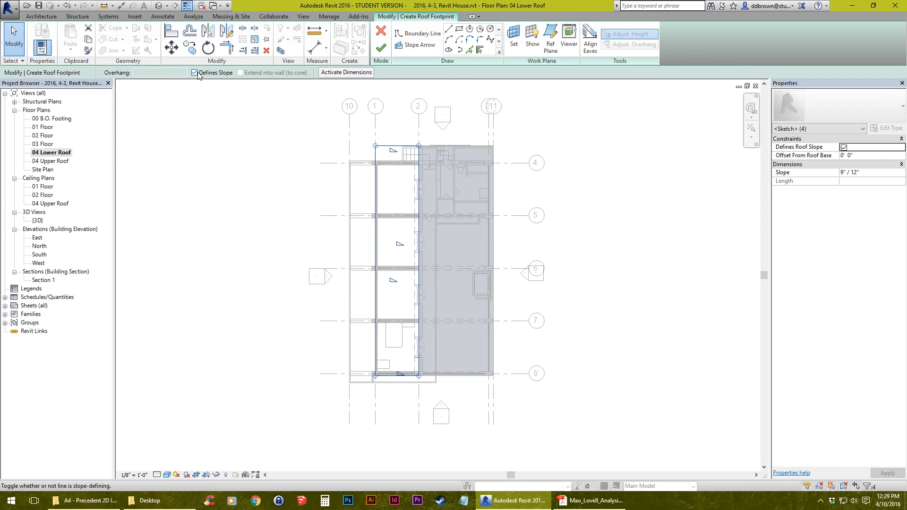
left_click(294, 263)
middle_click_drag(444, 221, 404, 248)
scroll(404, 248, "up", 2)
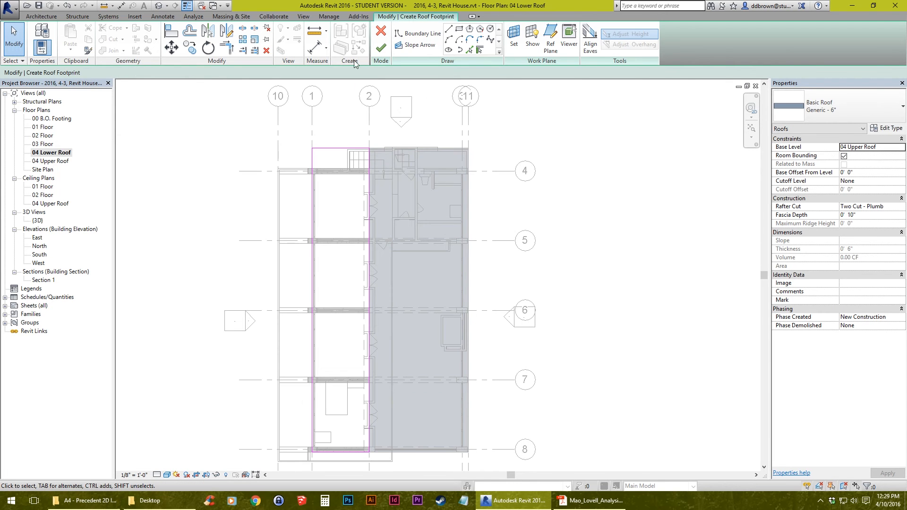
Finish the upper roof's footprint and inspect both roofs in the 3D view
left_click(380, 49)
left_click(159, 6)
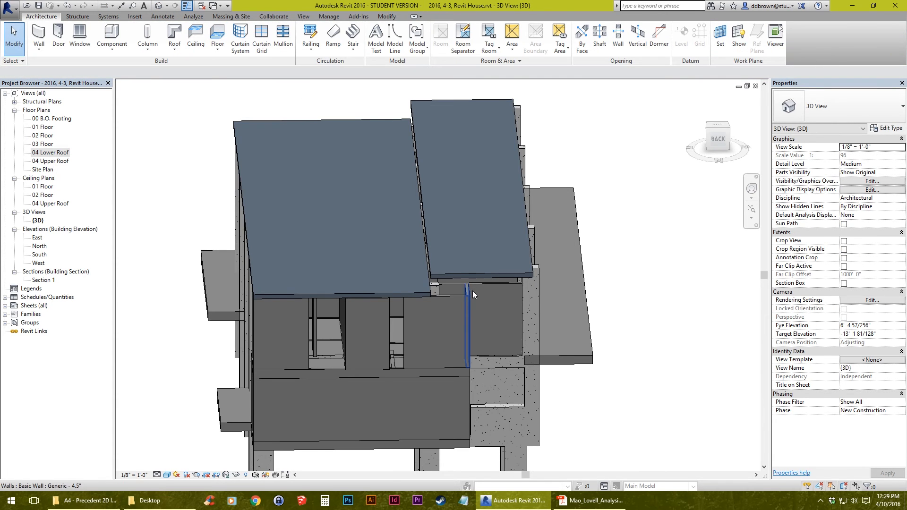
middle_click_drag(473, 290, 439, 284, "shift")
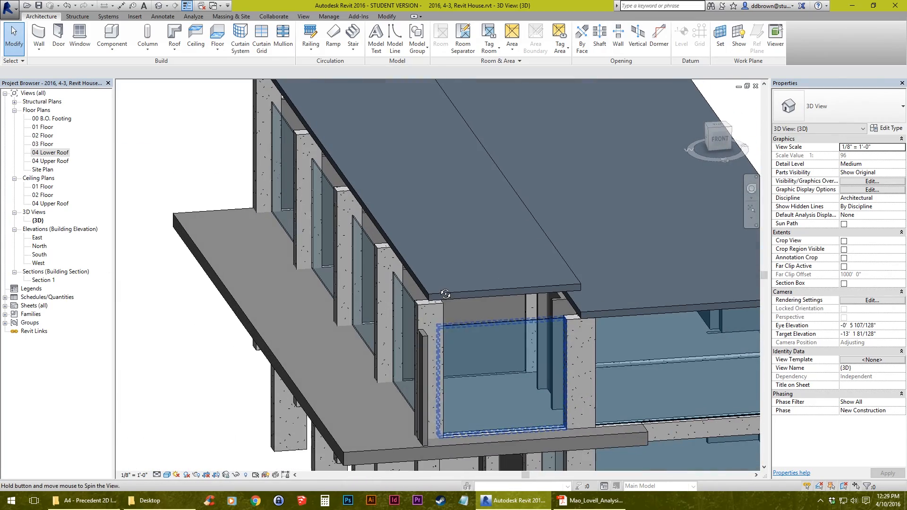
Open the North elevation, compare the upper roof with the imported profile, and measure the profile's overhang beyond grid 2
double_click(40, 246)
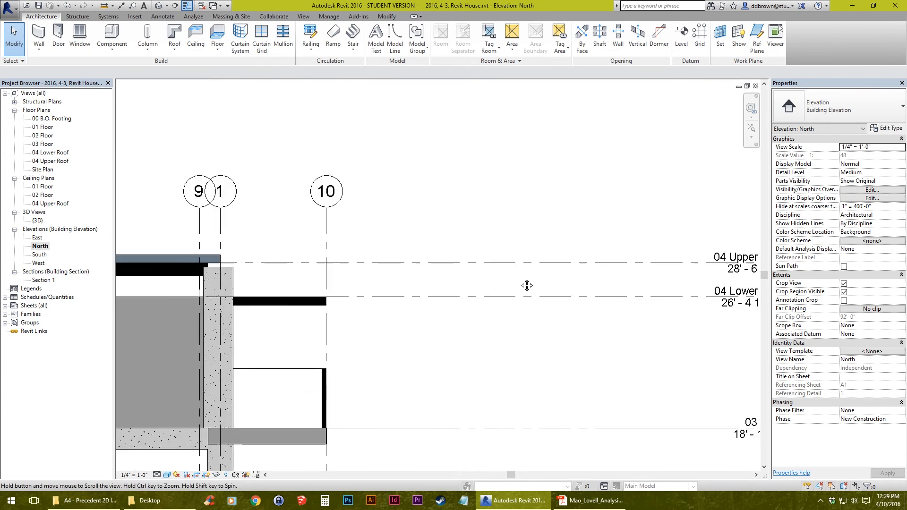
middle_click_drag(526, 286, 634, 274)
middle_click_drag(366, 385, 549, 366)
scroll(377, 268, "up", 2)
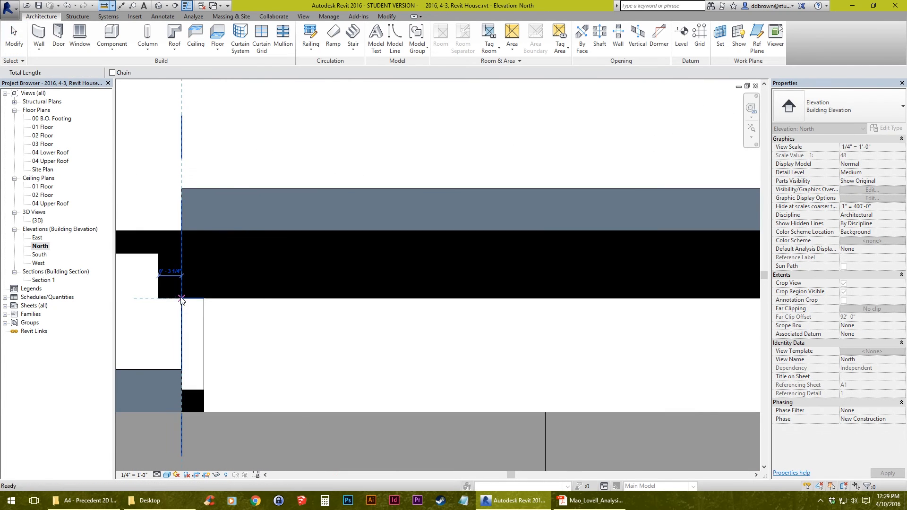
key("Escape")
key("Escape")
scroll(216, 299, "down", 2)
middle_click_drag(471, 289, 427, 275)
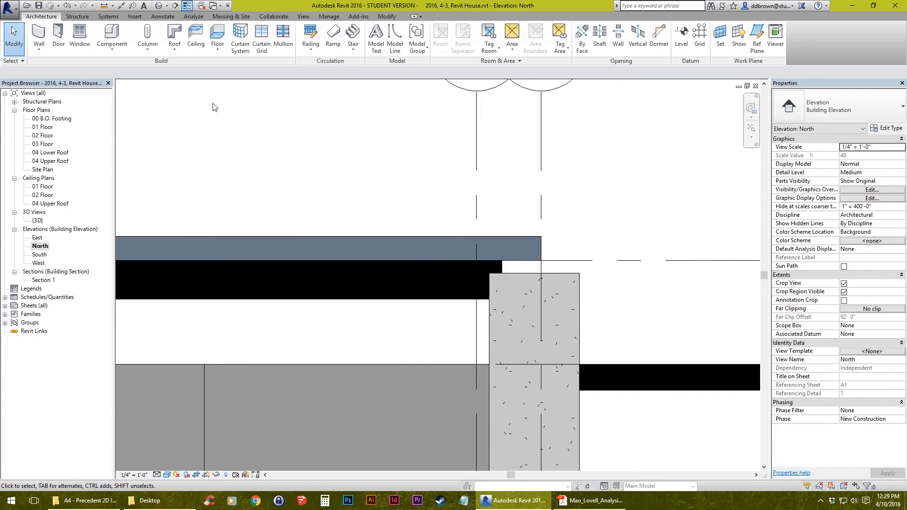
Change the upper roof's type to Generic - 12"
left_click(449, 238)
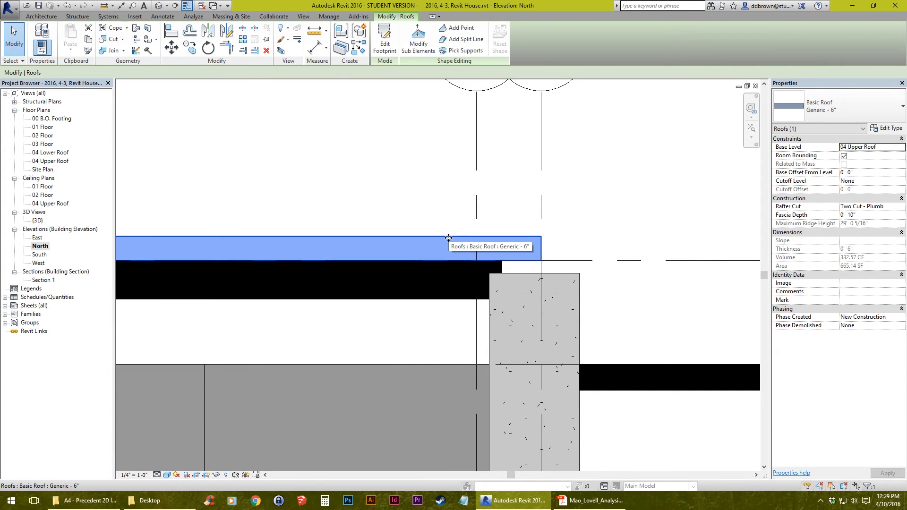
left_click(817, 108)
left_click(823, 191)
scroll(438, 283, "up", 3)
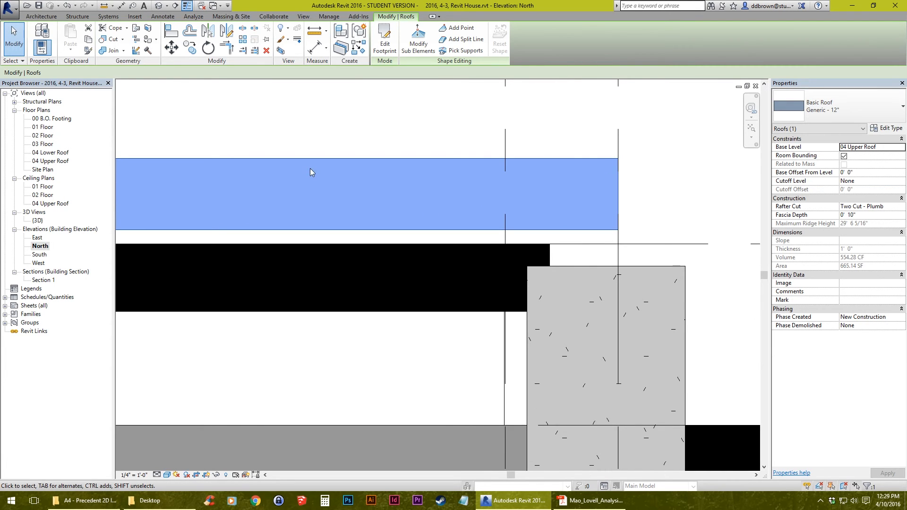
Try to align the upper roof's top face with the 04 Upper Roof level and undo the alignment
left_click(175, 35)
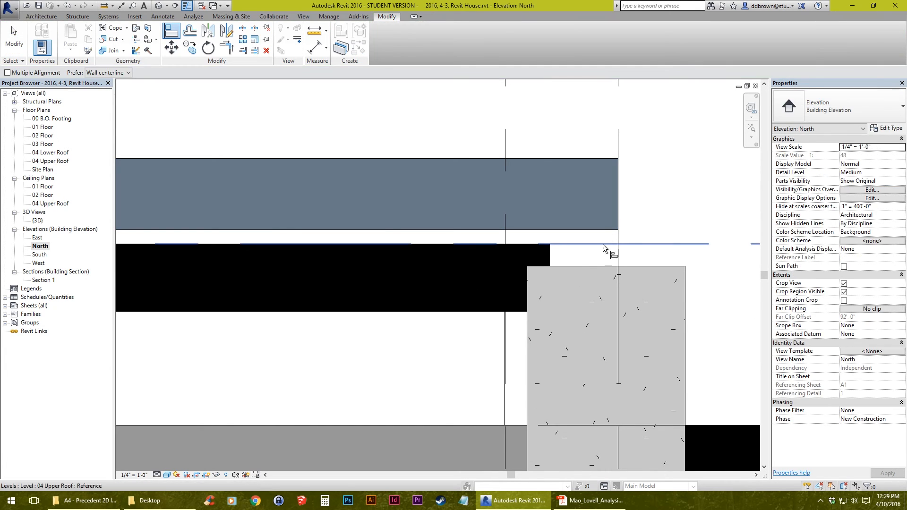
left_click(676, 243)
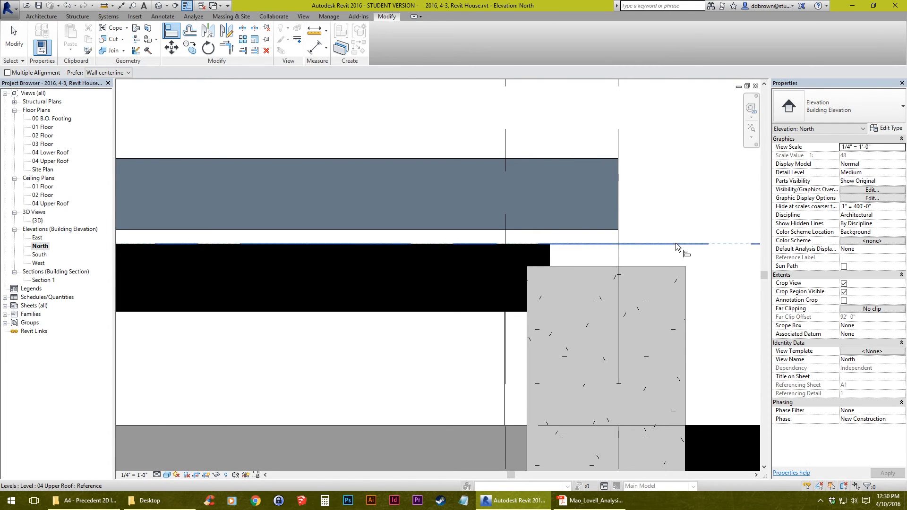
left_click(574, 160)
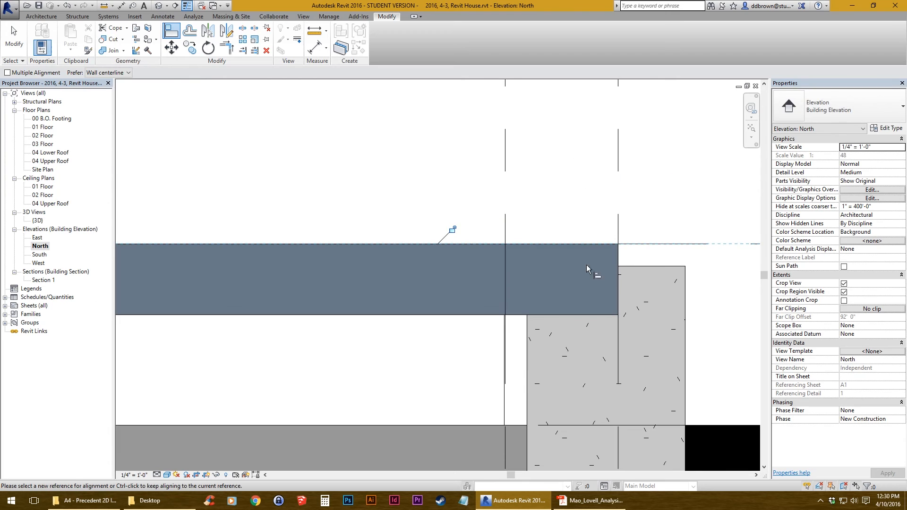
scroll(540, 257, "down", 2)
middle_click_drag(297, 267, 356, 270)
scroll(628, 265, "up", 2)
middle_click_drag(628, 265, 471, 301)
key("ctrl+z")
Align the upper roof's end at grid 1 with the edge of the imported roof profile
scroll(562, 265, "up", 1)
scroll(559, 265, "up", 2)
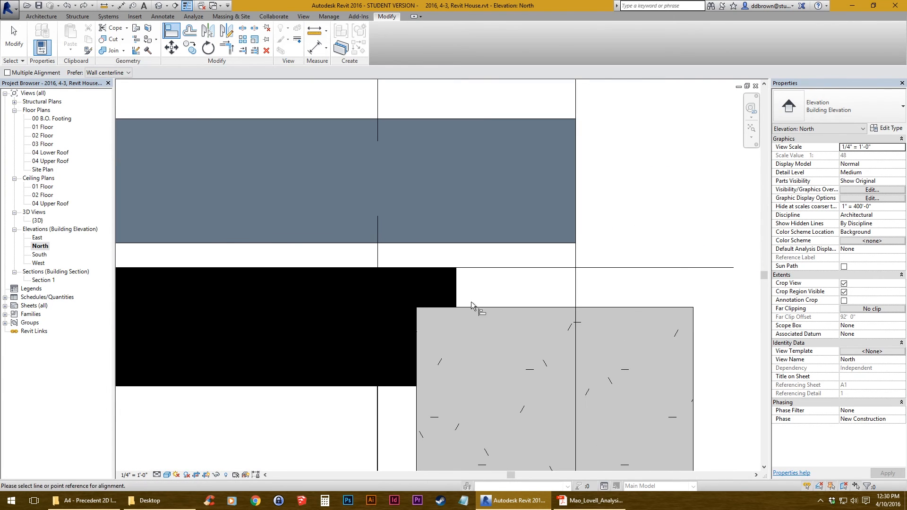
left_click(458, 288)
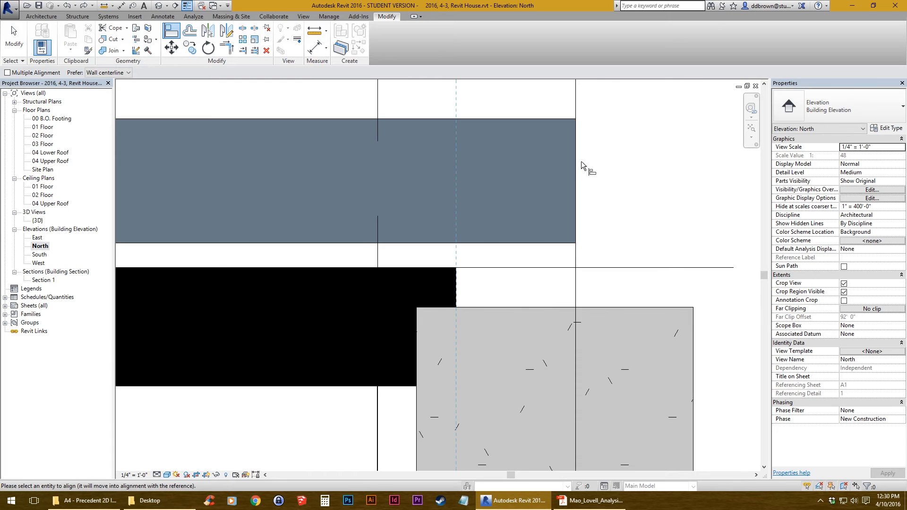
left_click(576, 165)
key("ctrl+z")
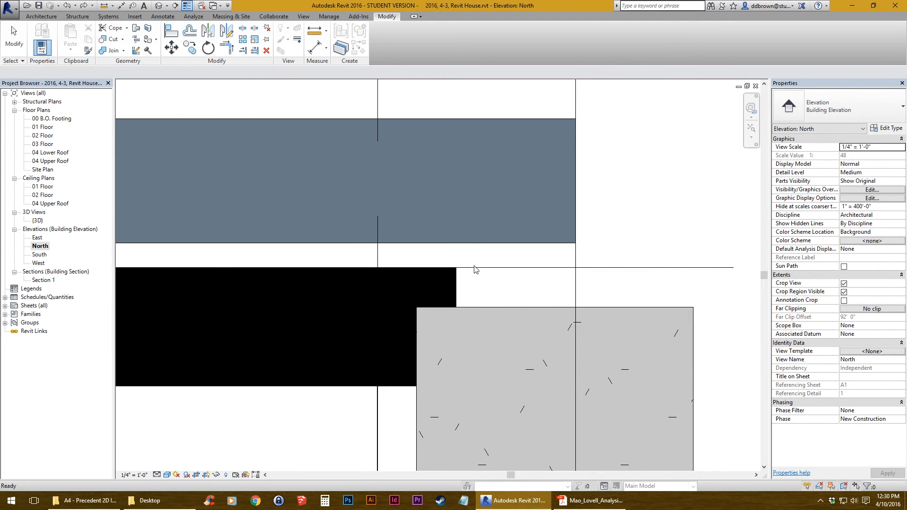
left_click(455, 286)
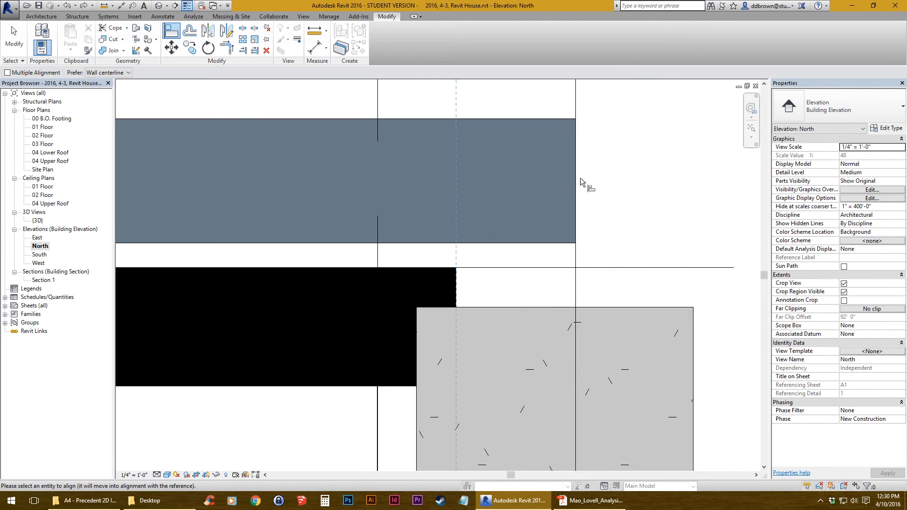
left_click(576, 178)
Measure how far the lower part of the imported roof profile overhangs grid 2
scroll(390, 283, "down", 2)
middle_click_drag(315, 280, 709, 276)
scroll(444, 276, "down", 3)
middle_click_drag(236, 280, 375, 247)
scroll(365, 274, "up", 2)
scroll(419, 274, "up", 1)
left_click(375, 247)
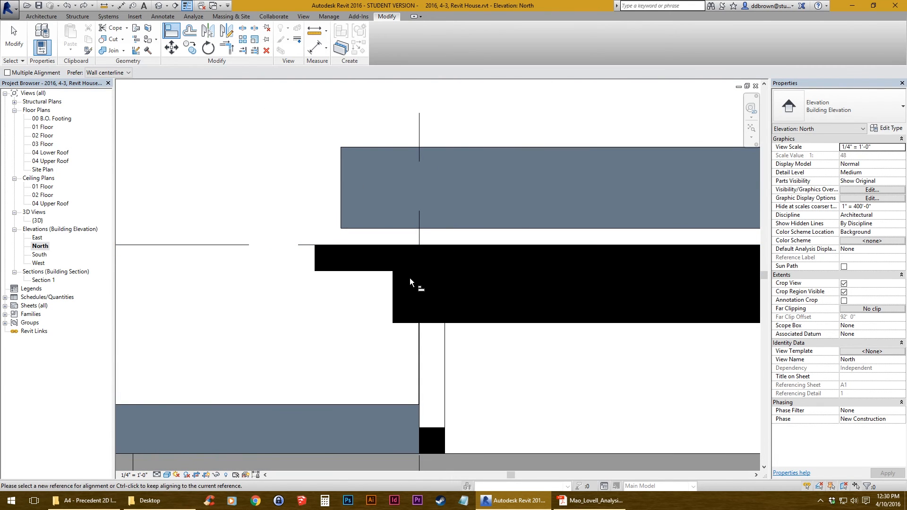
middle_click_drag(410, 279, 384, 287)
left_click(310, 33)
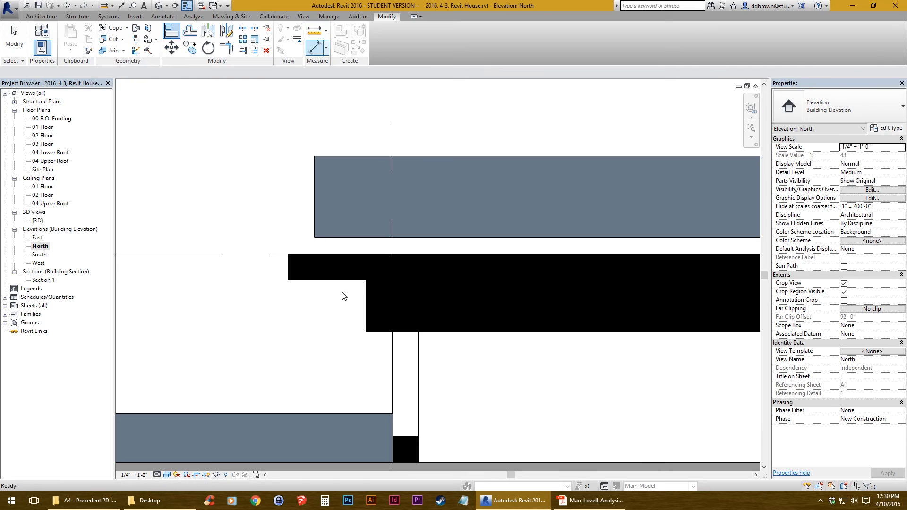
scroll(342, 293, "up", 2)
left_click(391, 370)
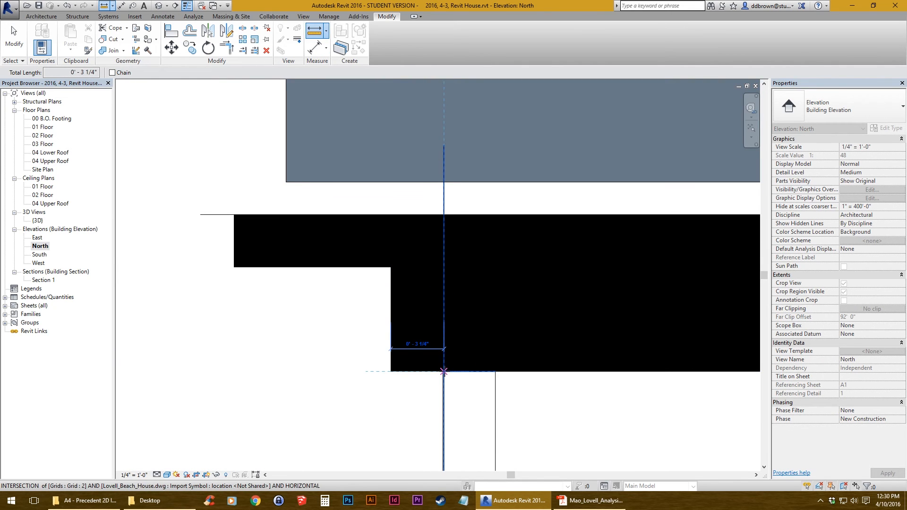
key("Escape")
key("Escape")
scroll(441, 310, "down", 6)
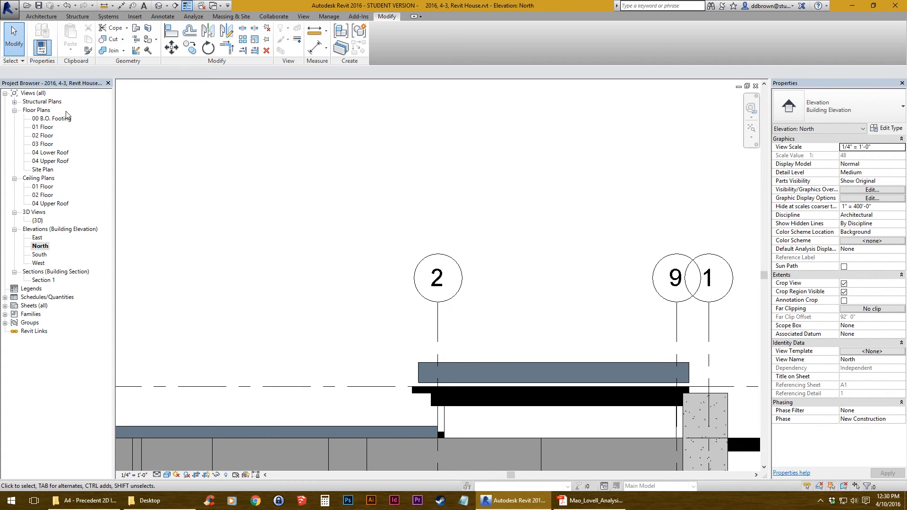
Open the 04 Upper Roof floor plan and set its visual style to Shaded
left_click(48, 153)
double_click(50, 161)
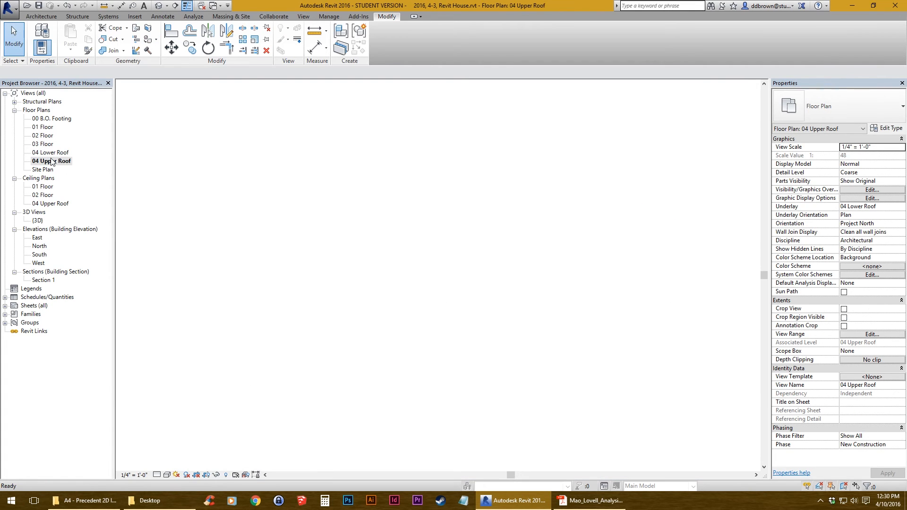
left_click(168, 474)
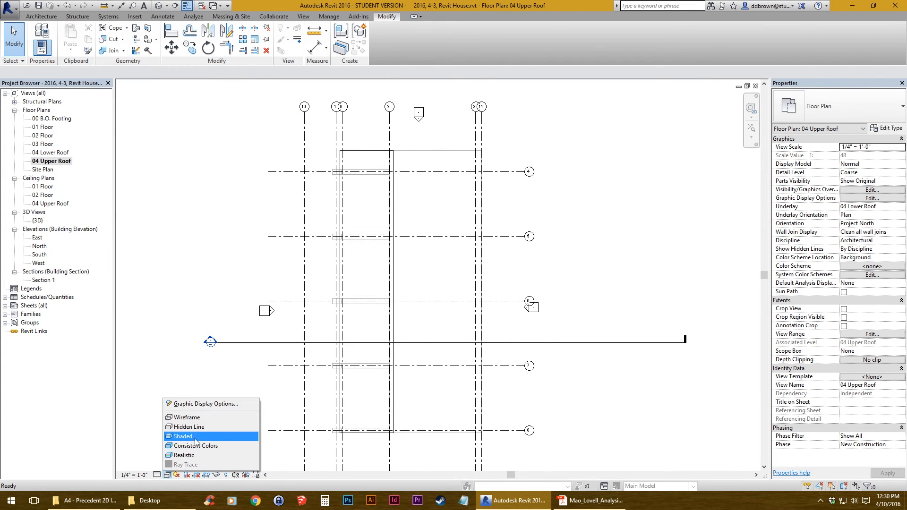
left_click(189, 440)
Edit the upper roof's footprint and align its boundary line near grid 2 with that grid
double_click(365, 158)
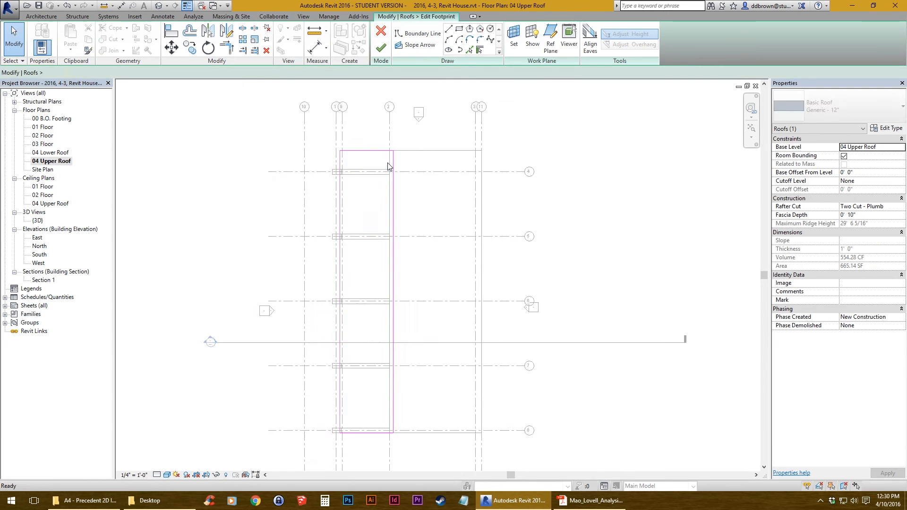
scroll(388, 162, "up", 3)
middle_click_drag(389, 162, 415, 232)
scroll(415, 222, "up", 5)
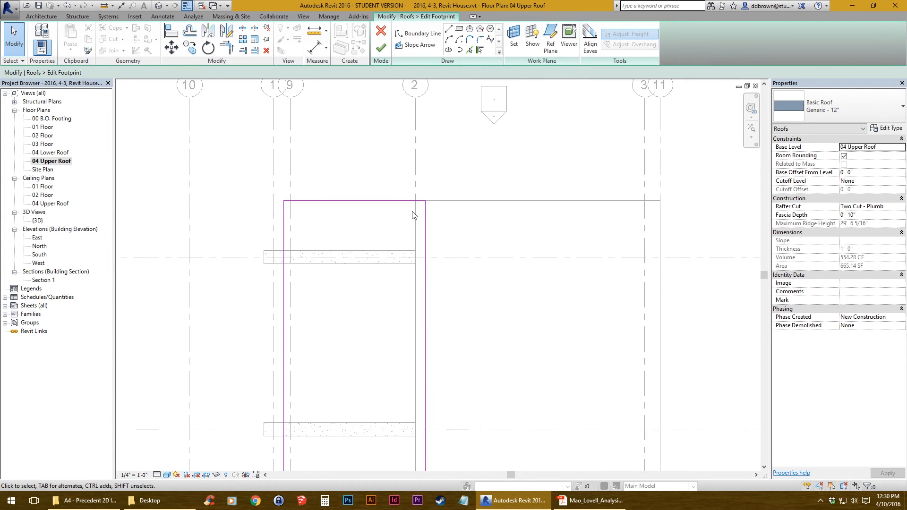
left_click(169, 39)
left_click(415, 219)
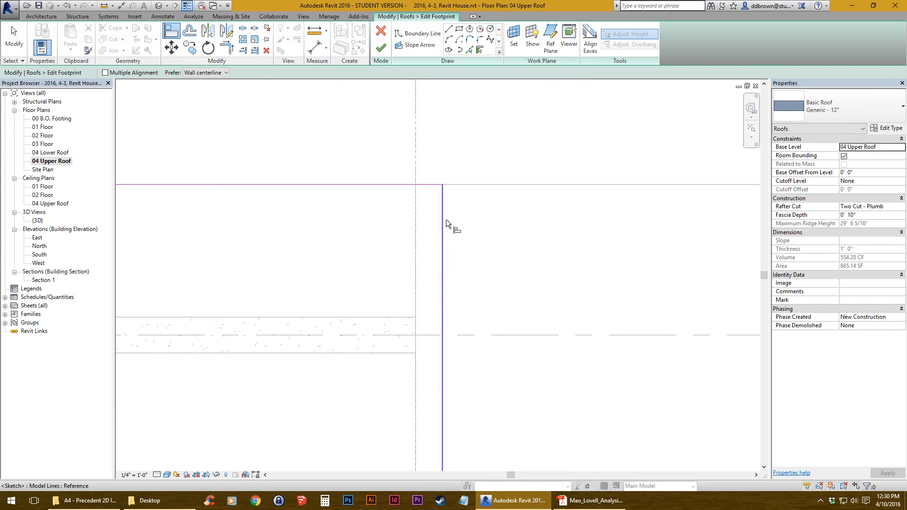
left_click(442, 220)
Offset the boundary line on grid 2 outward by 3.25" without copying and finish the footprint
left_click(189, 32)
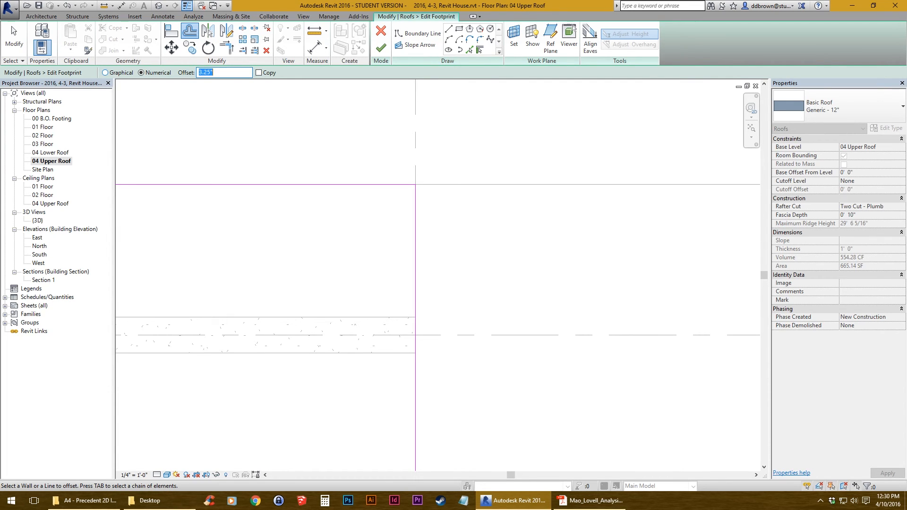
left_click(420, 226)
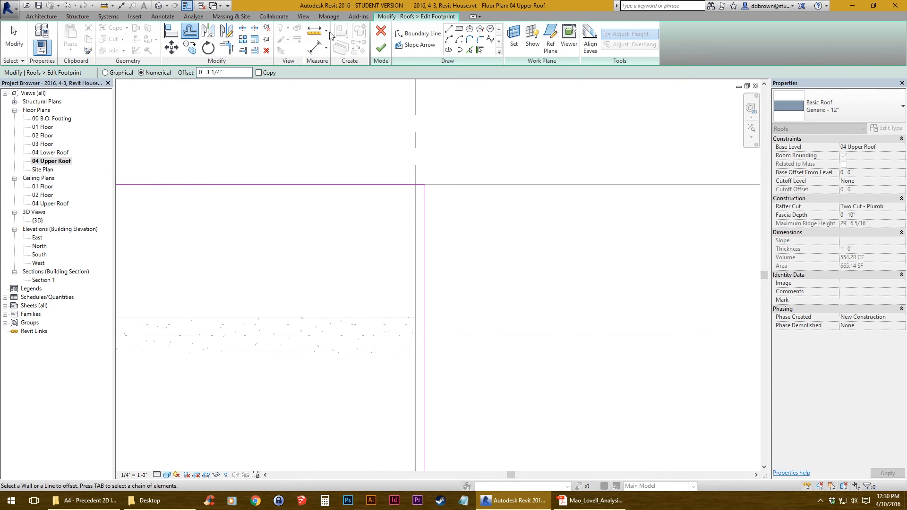
left_click(378, 52)
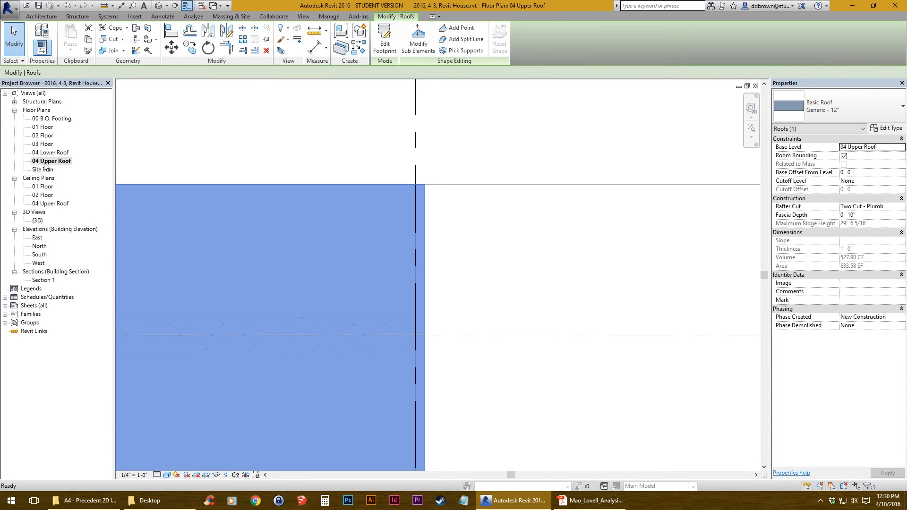
In the North elevation, align the upper roof's top face with the 04 Upper Roof level
double_click(40, 246)
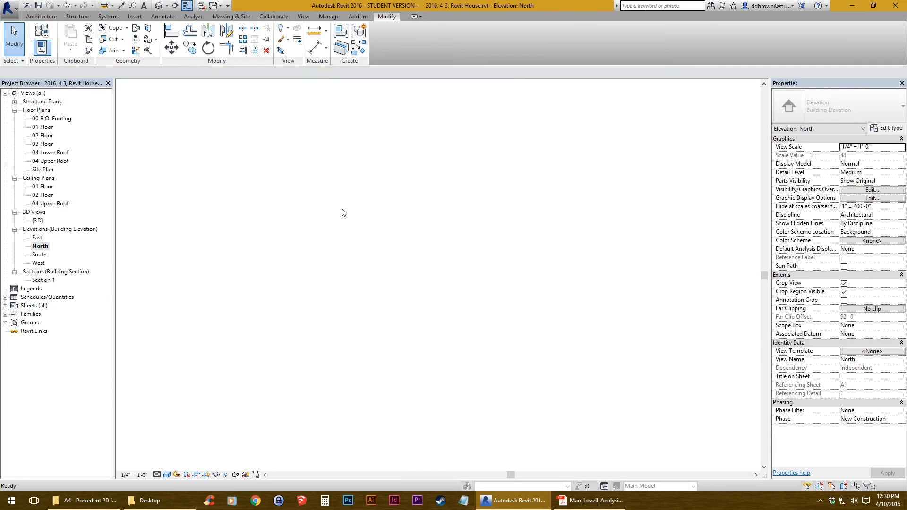
middle_click_drag(449, 378, 352, 288)
scroll(352, 287, "up", 5)
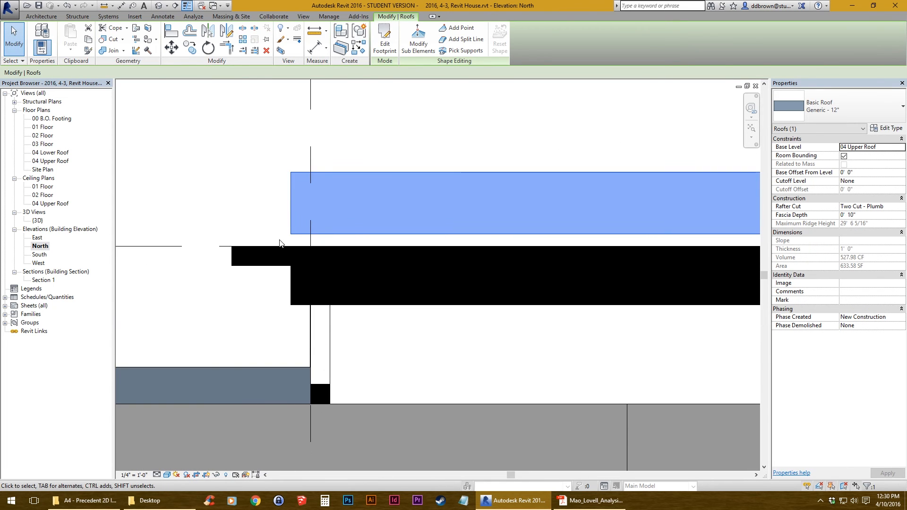
left_click(167, 34)
scroll(233, 267, "down", 2)
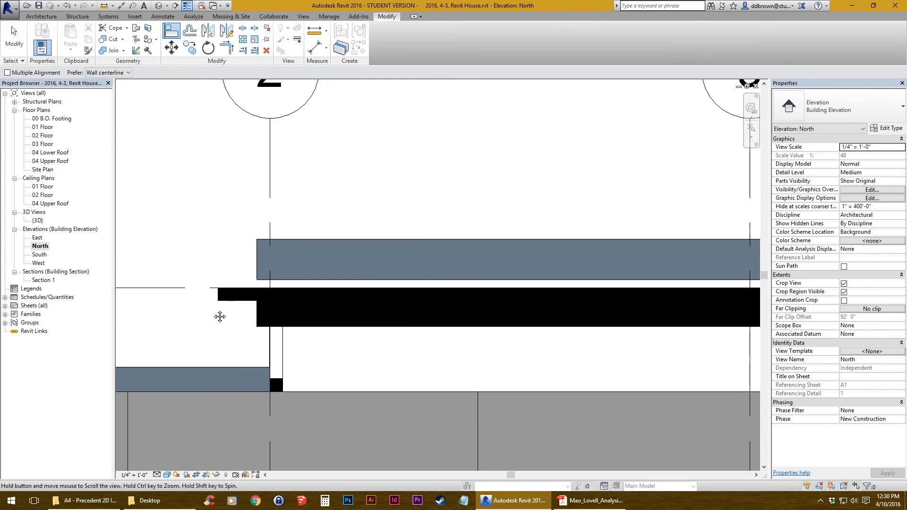
left_click(180, 293)
left_click(330, 244)
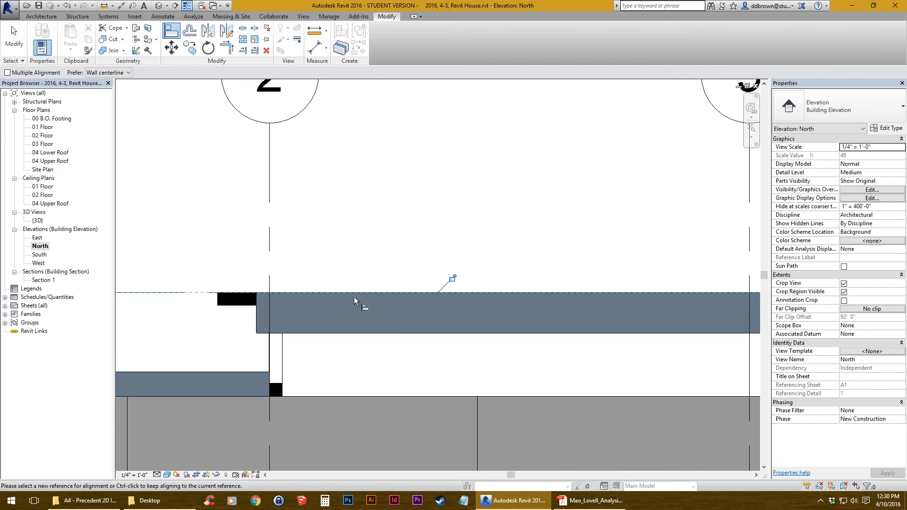
In the 04 Lower Roof plan, start a roof by footprint and sketch a rectangle from the existing roof's corner near grids 1 and 4 to grids 10 and 8
scroll(359, 283, "down", 2)
middle_click_drag(465, 289, 362, 230)
middle_click_drag(512, 286, 438, 285)
scroll(438, 285, "up", 3)
scroll(536, 275, "down", 1)
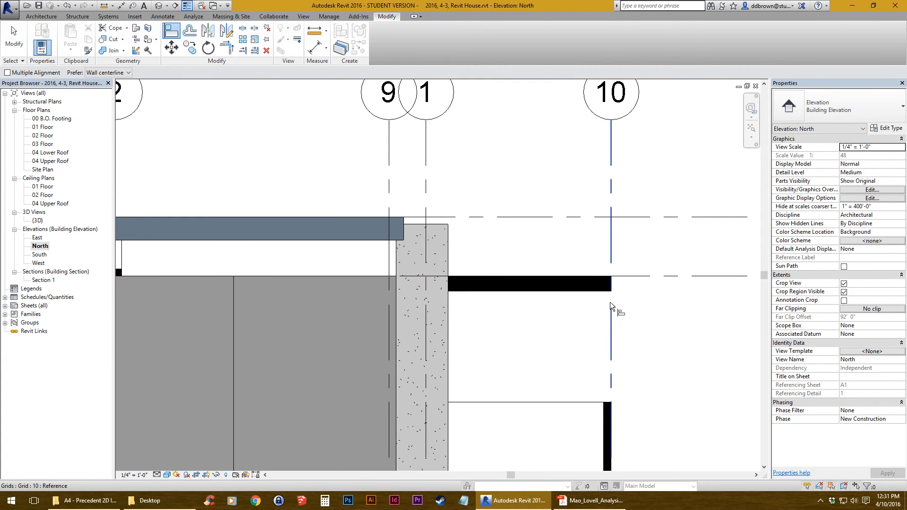
middle_click_drag(609, 291, 600, 323)
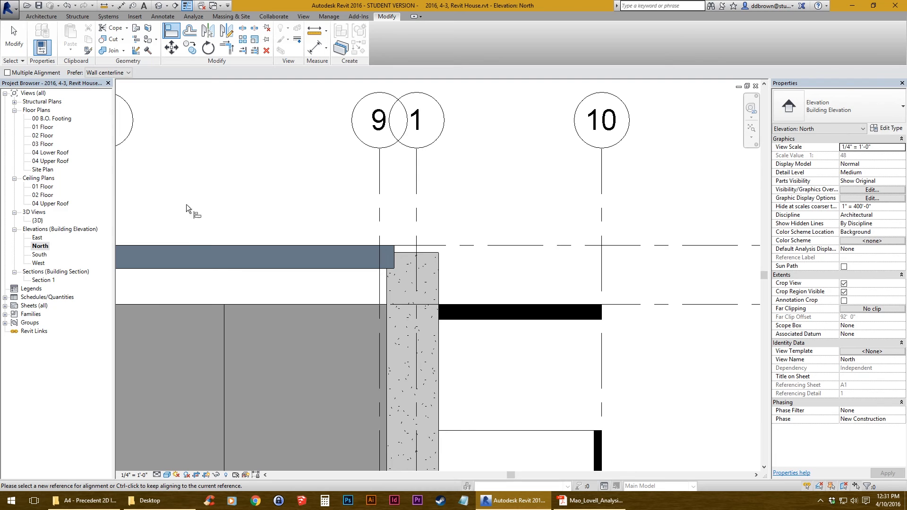
double_click(52, 153)
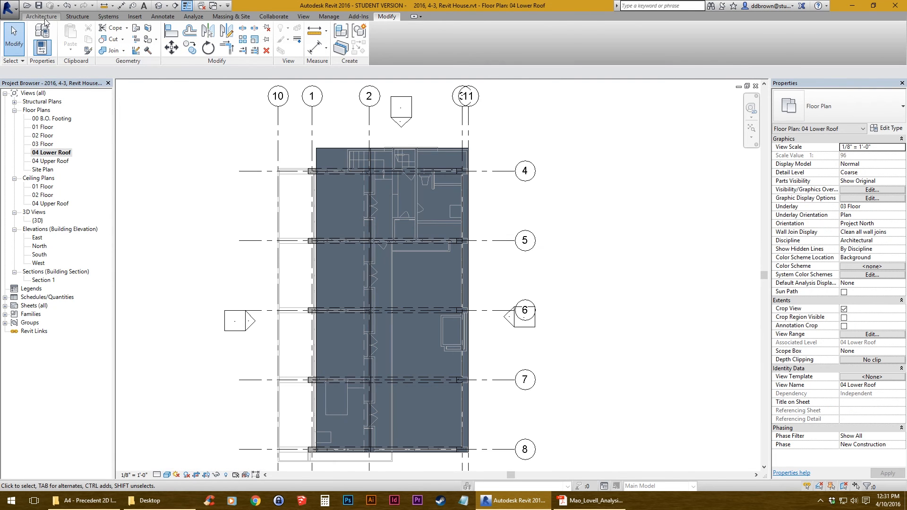
left_click(178, 36)
middle_click_drag(345, 218, 439, 285)
left_click(459, 29)
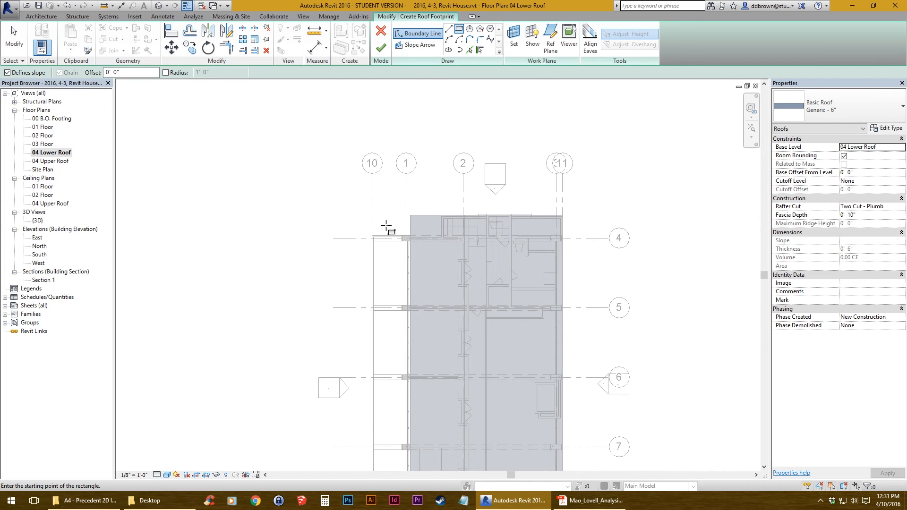
scroll(387, 225, "up", 5)
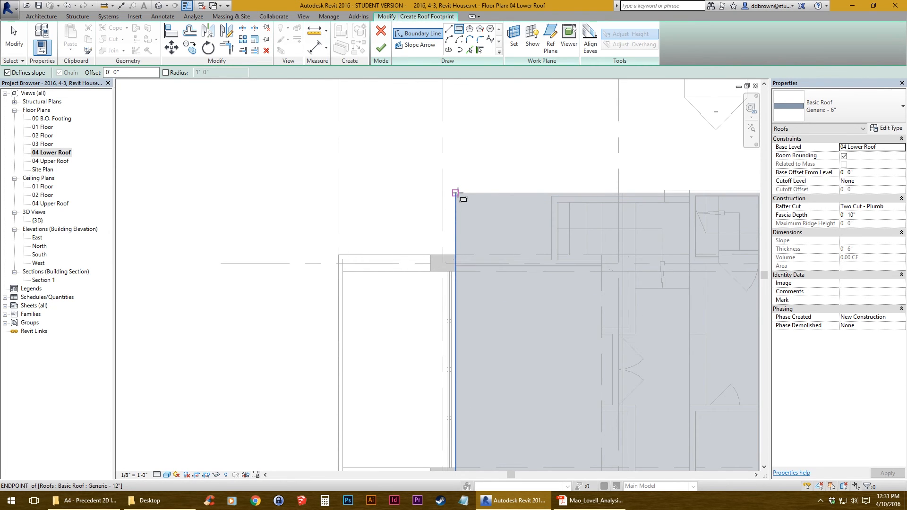
scroll(456, 193, "down", 3)
middle_click_drag(461, 335, 462, 113)
middle_click_drag(460, 352, 458, 114)
scroll(448, 259, "up", 4)
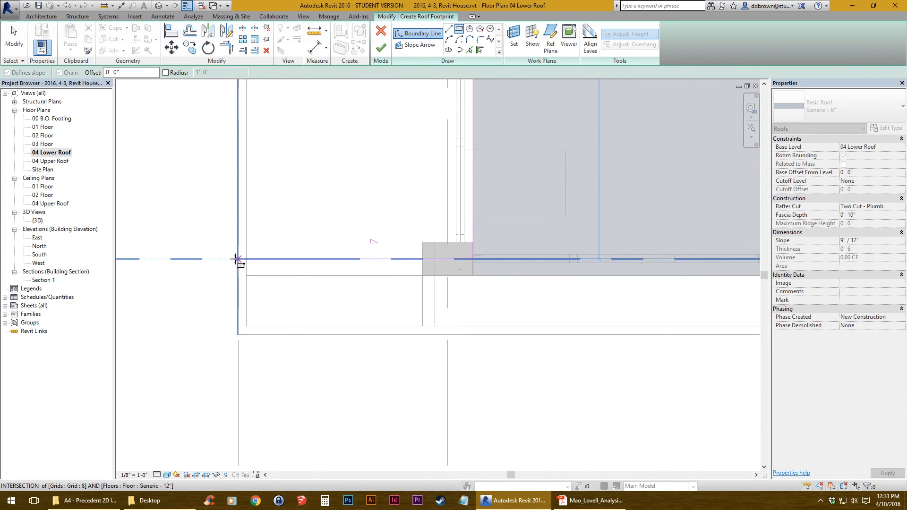
left_click(238, 259)
scroll(385, 298, "down", 2)
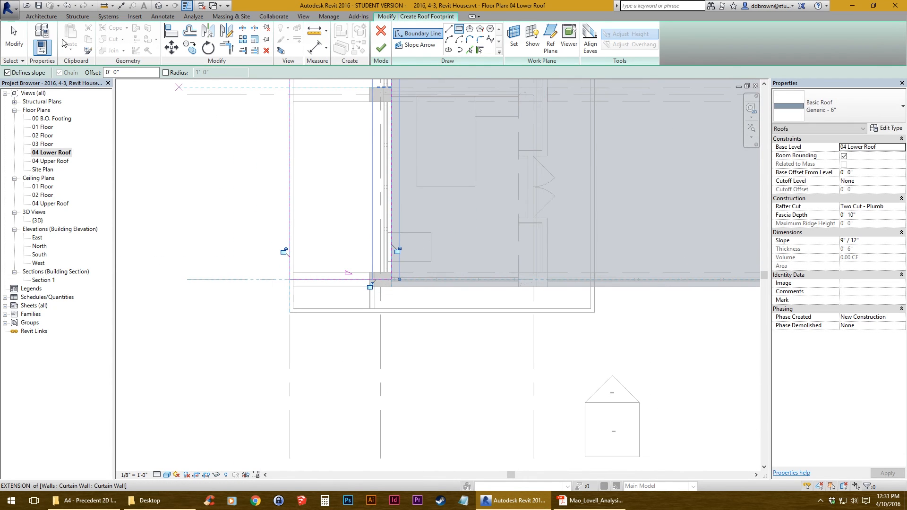
Remove the defined slope from all four boundary lines and finish the Generic - 6" roof
left_click(11, 43)
scroll(385, 389, "down", 2)
left_click_drag(407, 438, 303, 123)
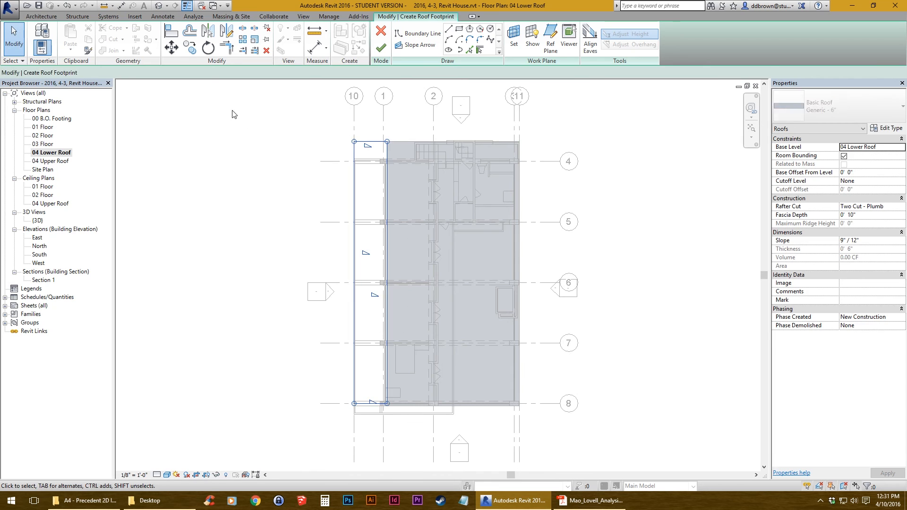
left_click(214, 74)
left_click(357, 183)
middle_click_drag(381, 184, 386, 220)
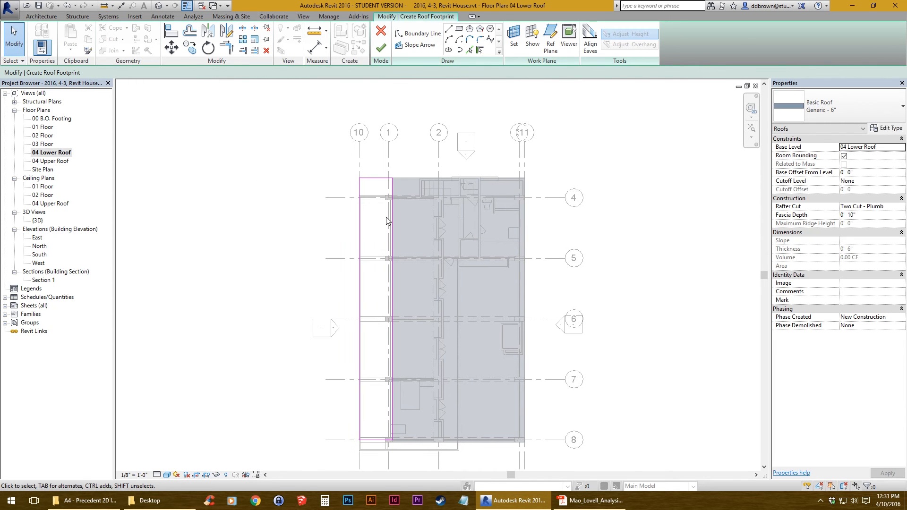
left_click(382, 51)
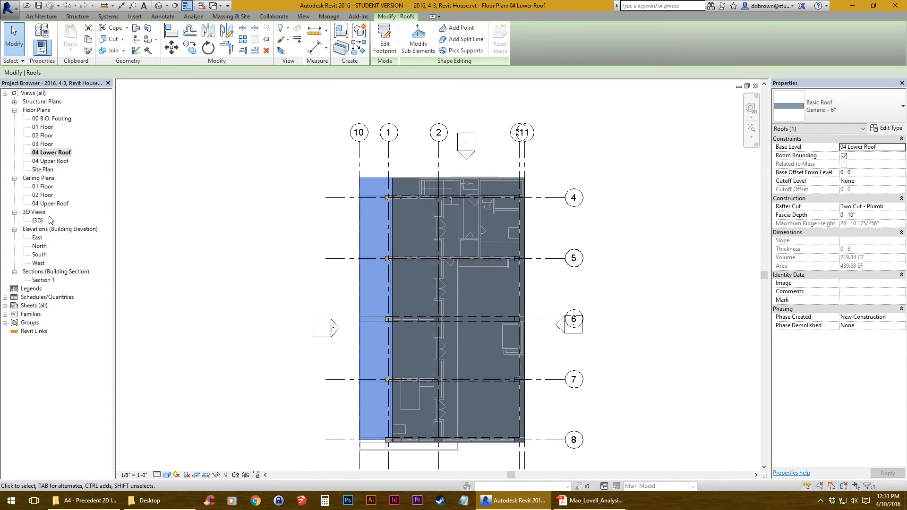
In the North elevation, align the new 6" roof's top face with the 04 Lower Roof level
double_click(40, 246)
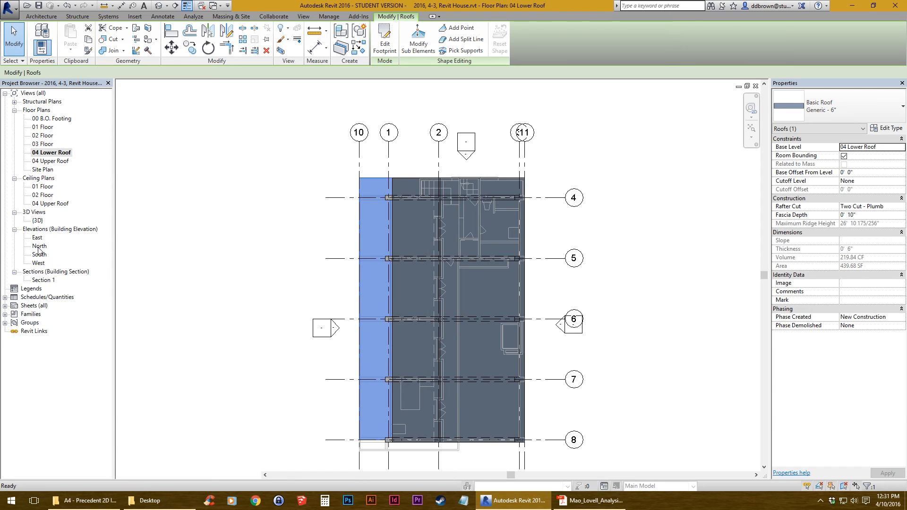
scroll(518, 323, "up", 3)
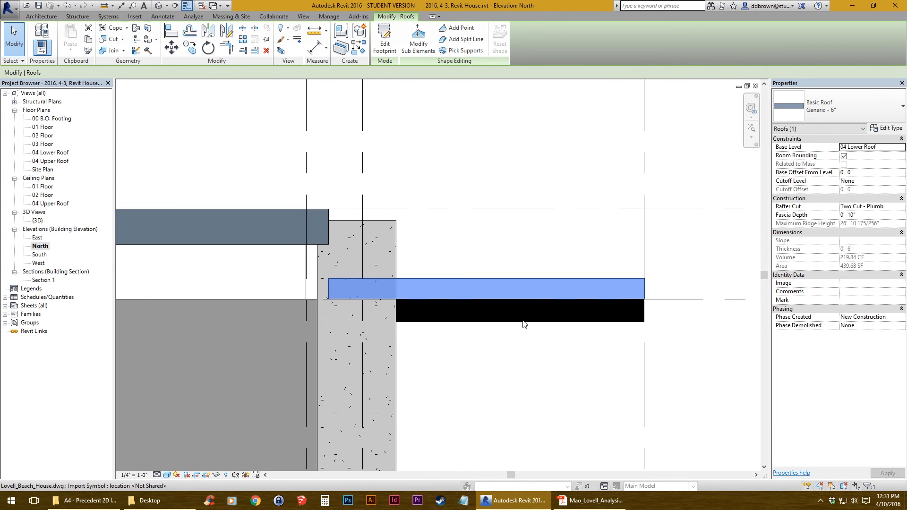
middle_click_drag(577, 324, 439, 324)
scroll(474, 324, "up", 2)
middle_click_drag(536, 296, 493, 276)
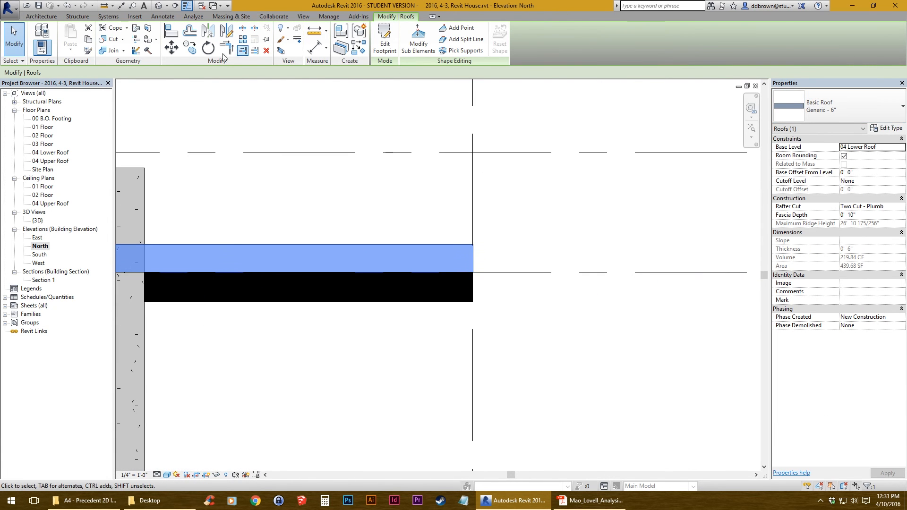
left_click(171, 30)
scroll(516, 302, "up", 1)
scroll(517, 302, "up", 1)
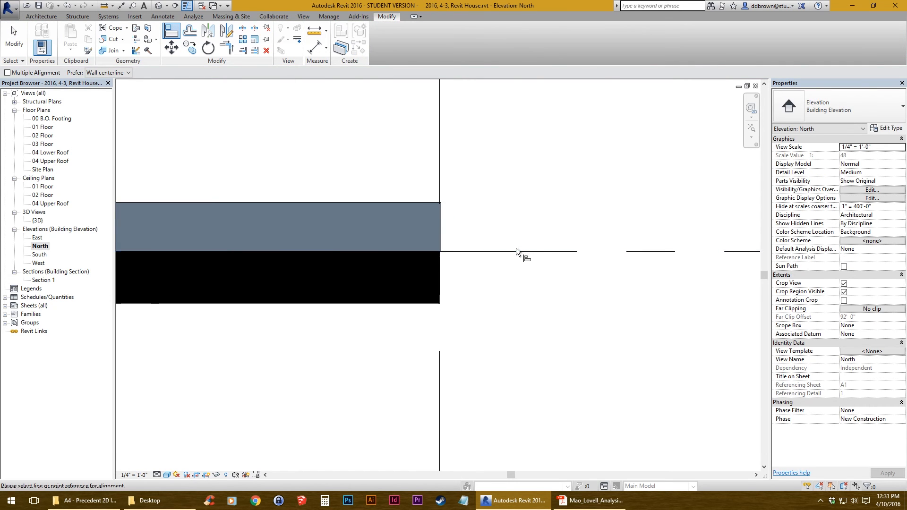
left_click(516, 251)
left_click(414, 203)
scroll(487, 300, "down", 3)
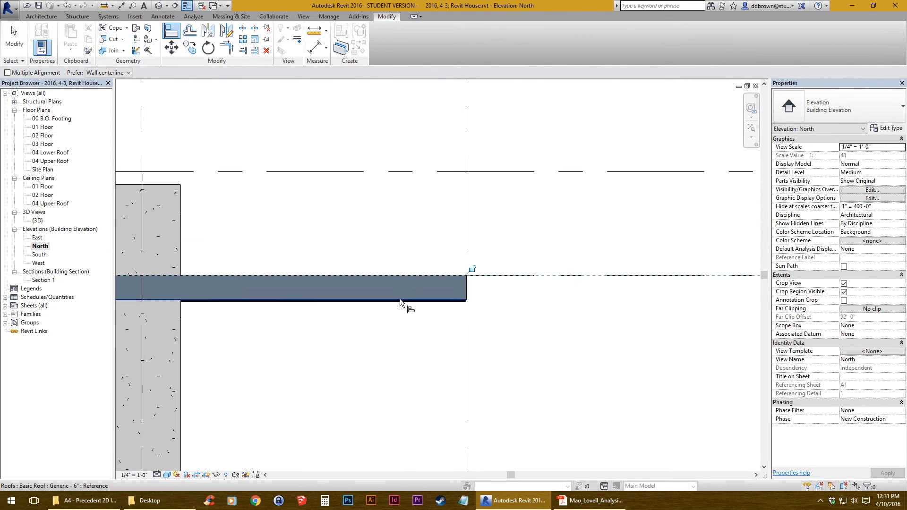
middle_click_drag(399, 299, 599, 299)
scroll(315, 298, "down", 2)
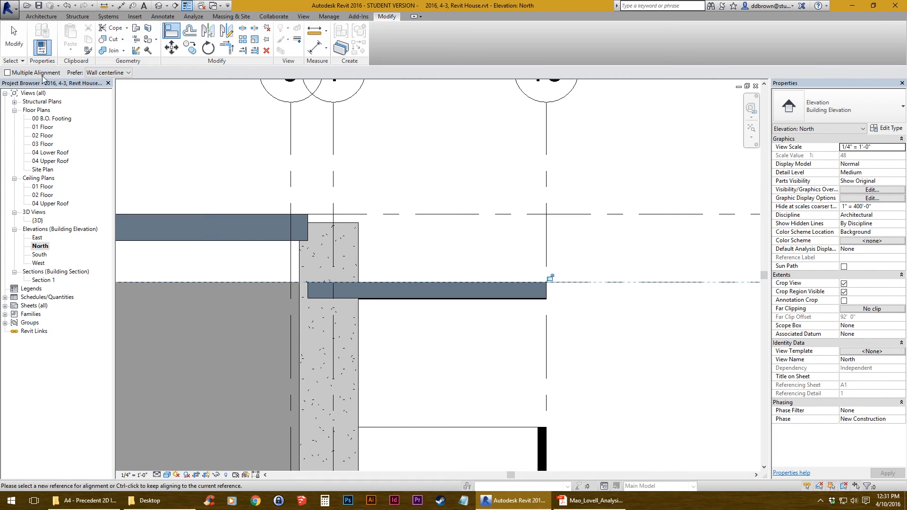
left_click(14, 38)
Open the default 3D view and inspect the upper and lower roofs from the front and back
left_click(158, 7)
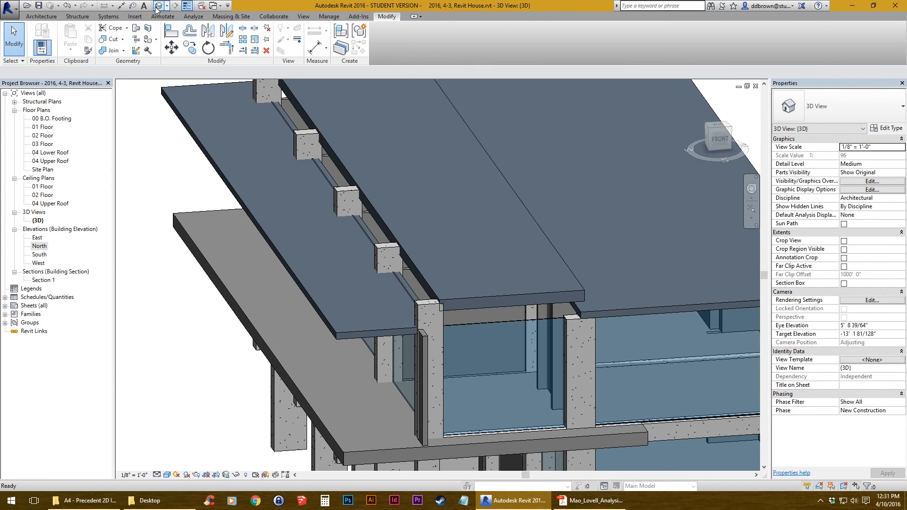
scroll(433, 296, "down", 5)
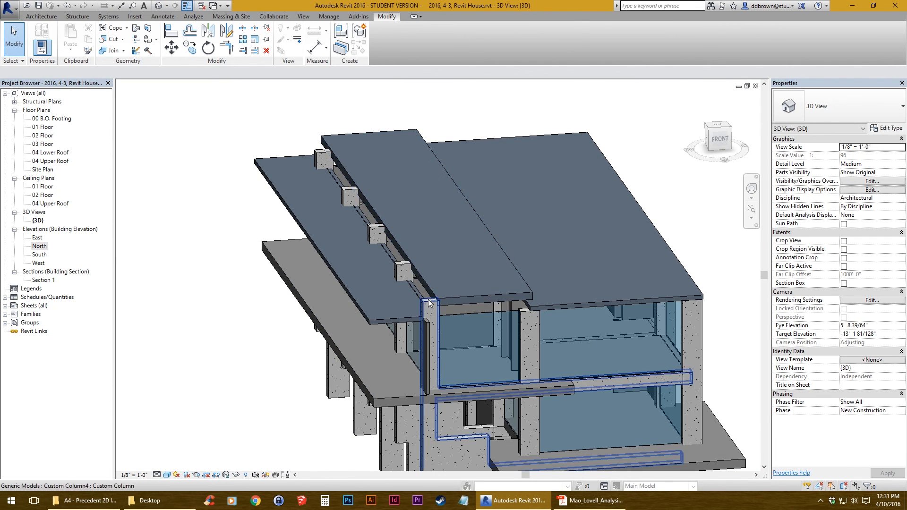
middle_click_drag(433, 296, 579, 305, "shift")
middle_click_drag(465, 302, 361, 266, "shift")
scroll(445, 268, "up", 2)
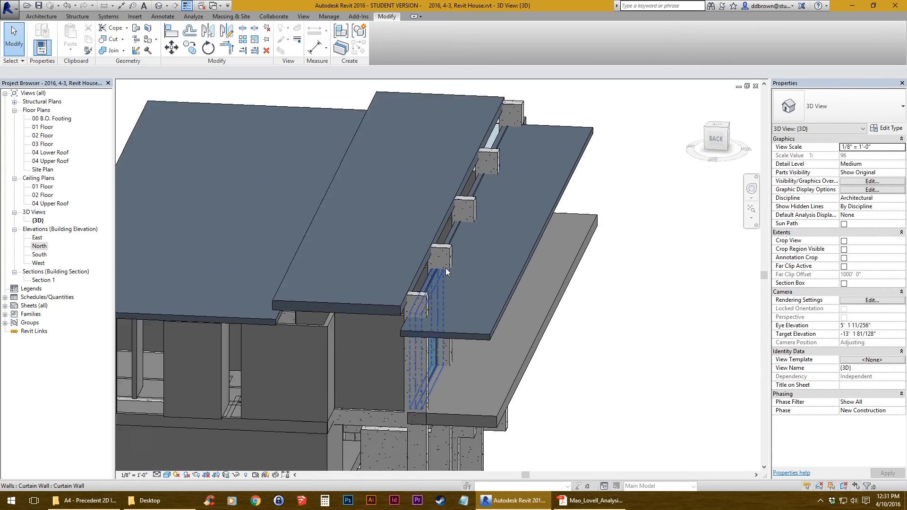
Examine the 04 Lower Roof slab and its relation to the columns and upper roofs from several sides in 3D
mouse_move(500, 274)
middle_mouse_down("shift")
mouse_move(407, 279)
mouse_move(494, 258)
middle_mouse_up("shift")
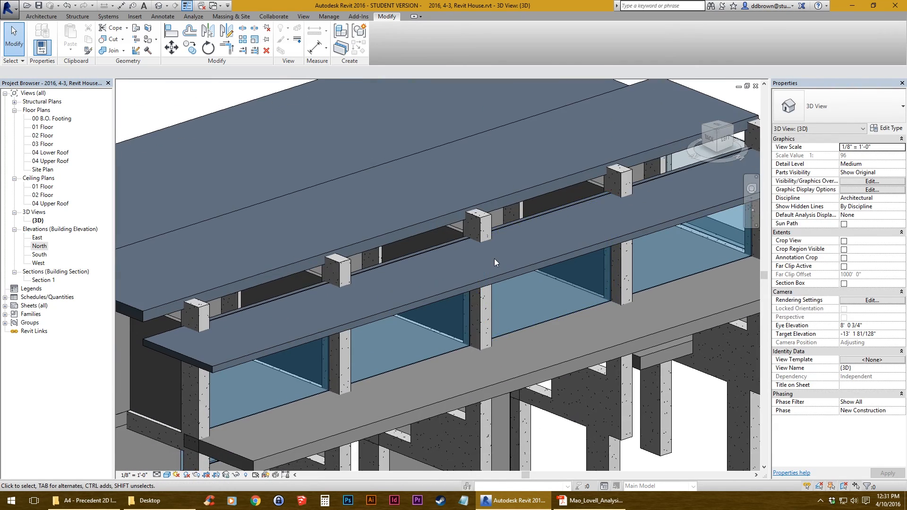
scroll(494, 259, "down", 2)
scroll(525, 244, "up", 1)
left_click(555, 259)
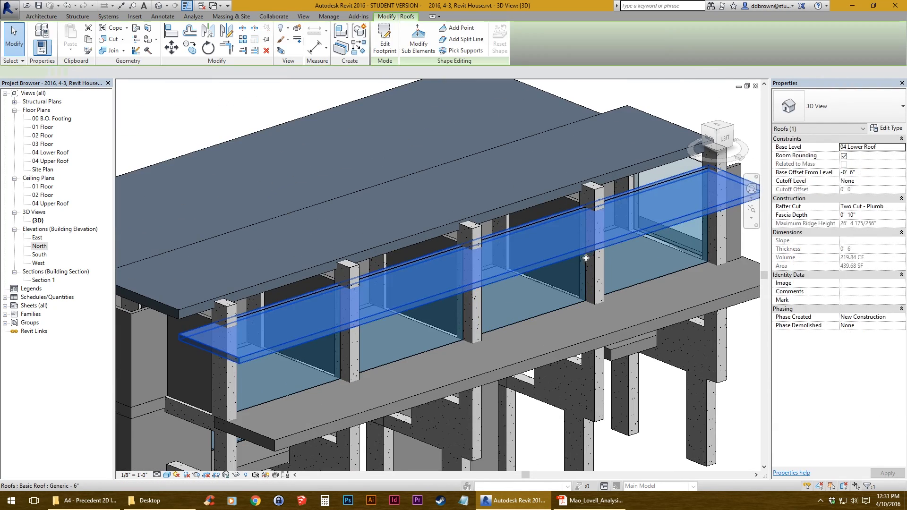
middle_click_drag(587, 258, 290, 164, "shift")
scroll(357, 232, "up", 2)
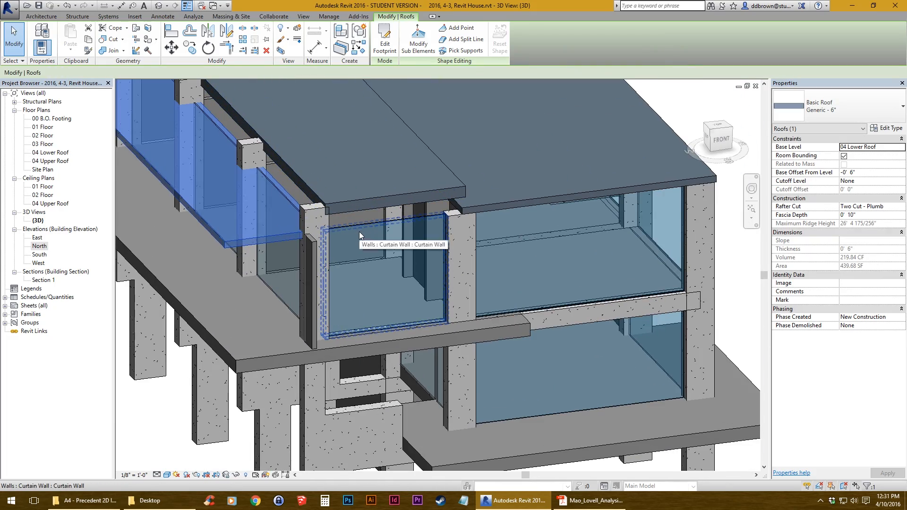
mouse_move(439, 256)
middle_mouse_down("shift")
mouse_move(444, 156)
mouse_move(440, 242)
middle_mouse_up("shift")
middle_click_drag(350, 184, 393, 243)
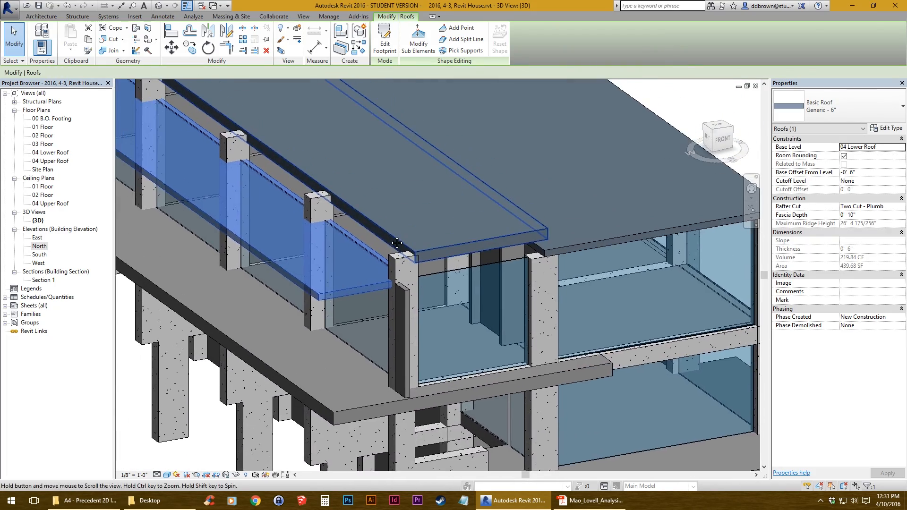
scroll(393, 243, "down", 1)
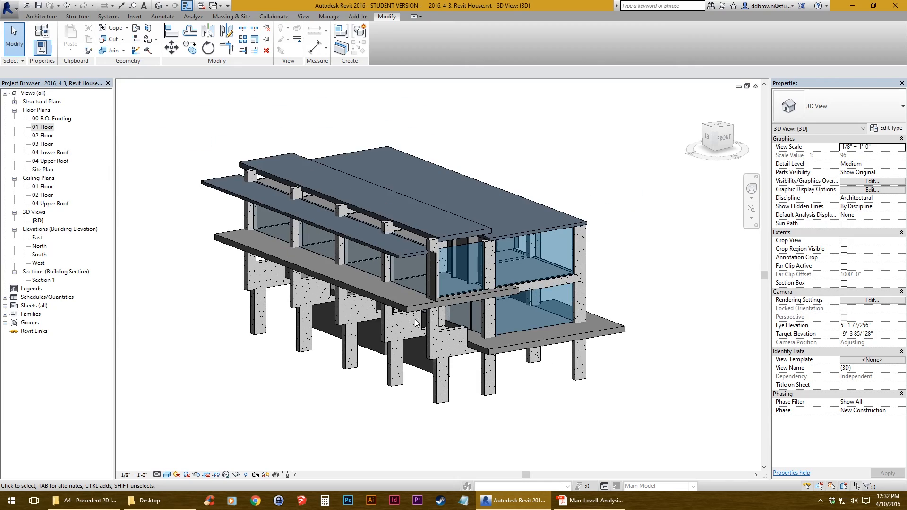
middle_click_drag(415, 317, 520, 328, "shift")
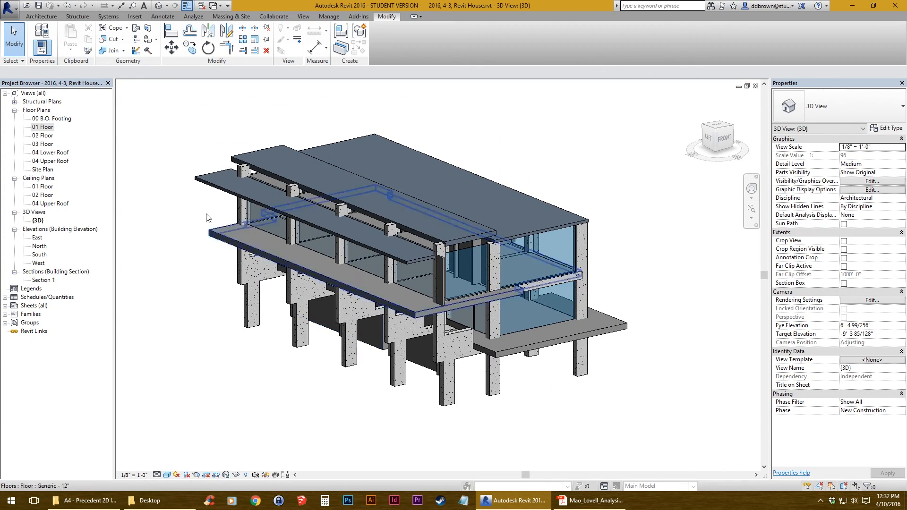
Open the 01 Floor plan and turn on visibility of the Topography model category for that view
double_click(42, 127)
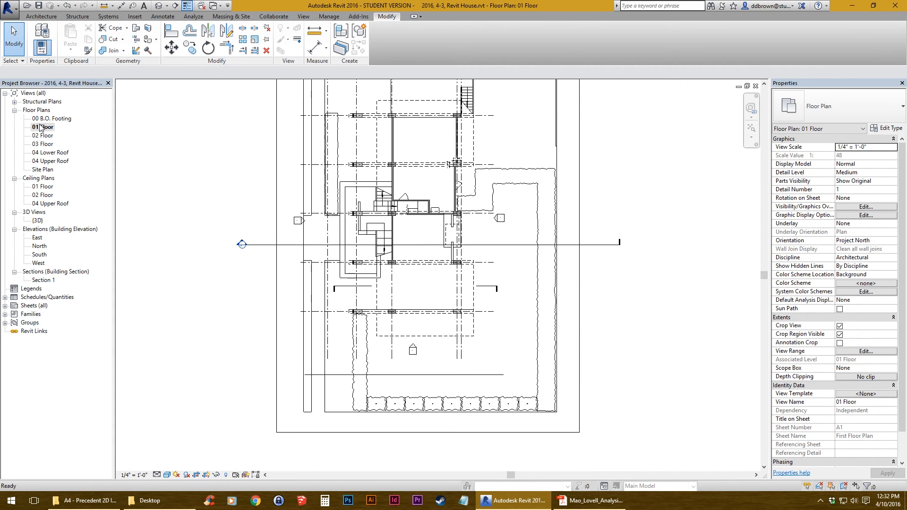
scroll(347, 205, "down", 4)
middle_click_drag(347, 194, 344, 276)
scroll(345, 273, "up", 1)
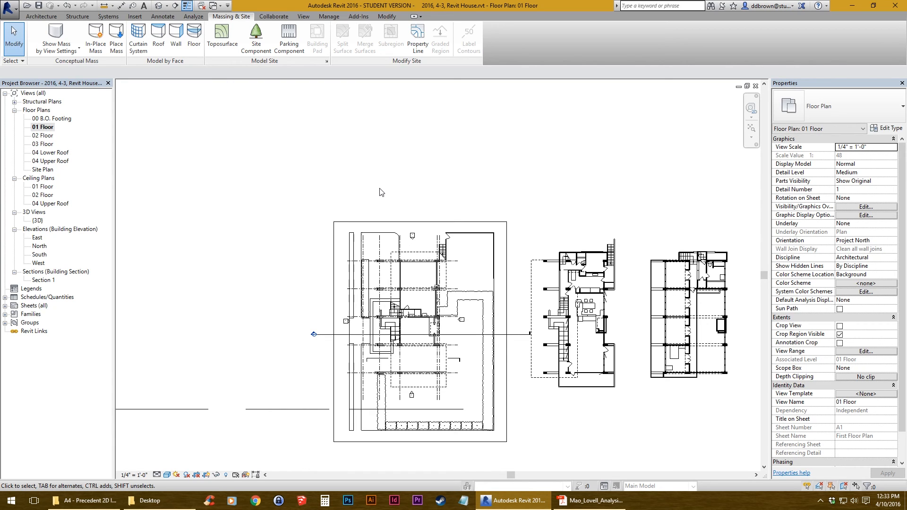
left_click(222, 38)
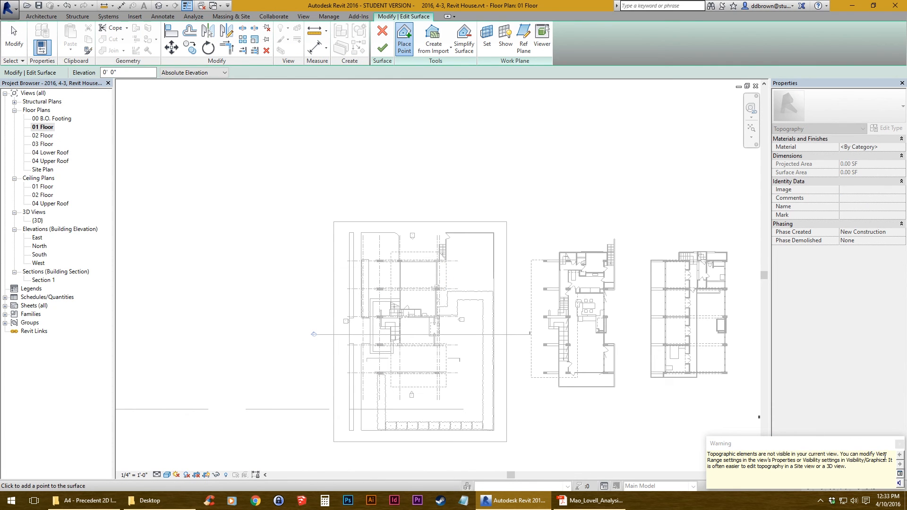
left_click(382, 31)
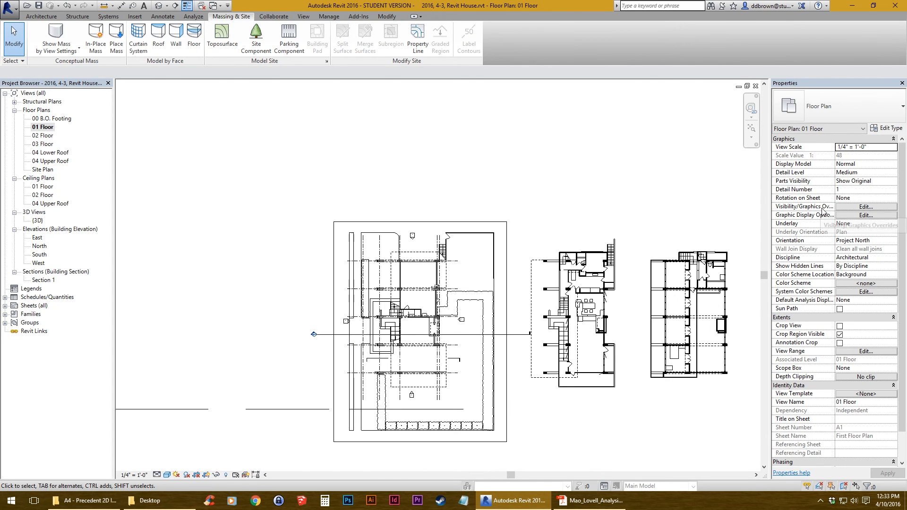
left_click(864, 207)
left_click_drag(739, 227, 739, 317)
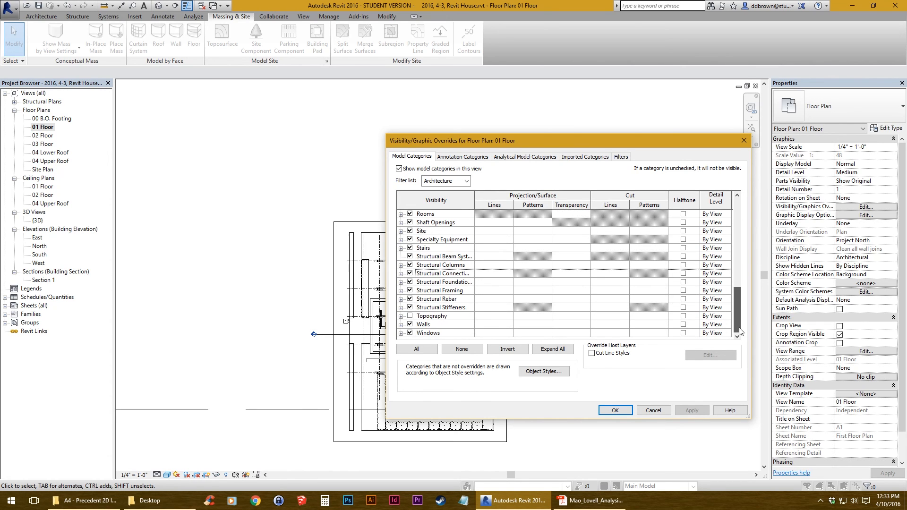
left_click(410, 316)
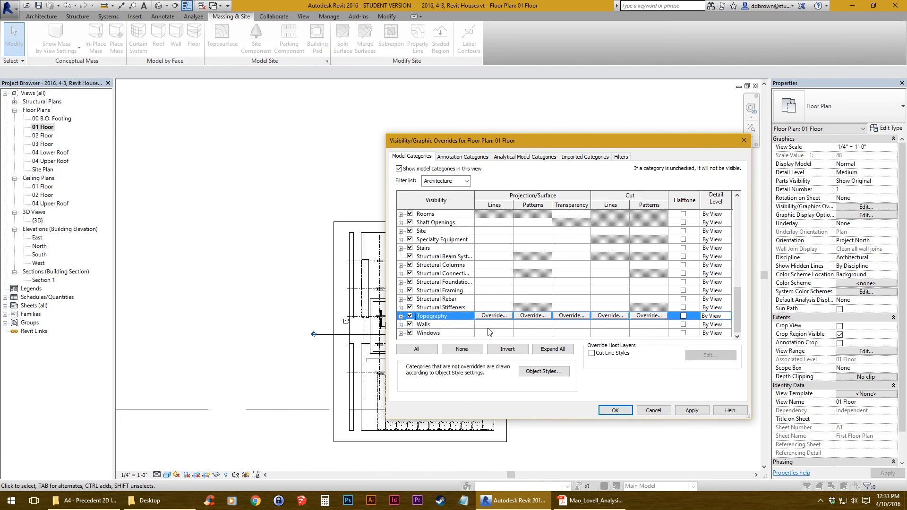
left_click(618, 414)
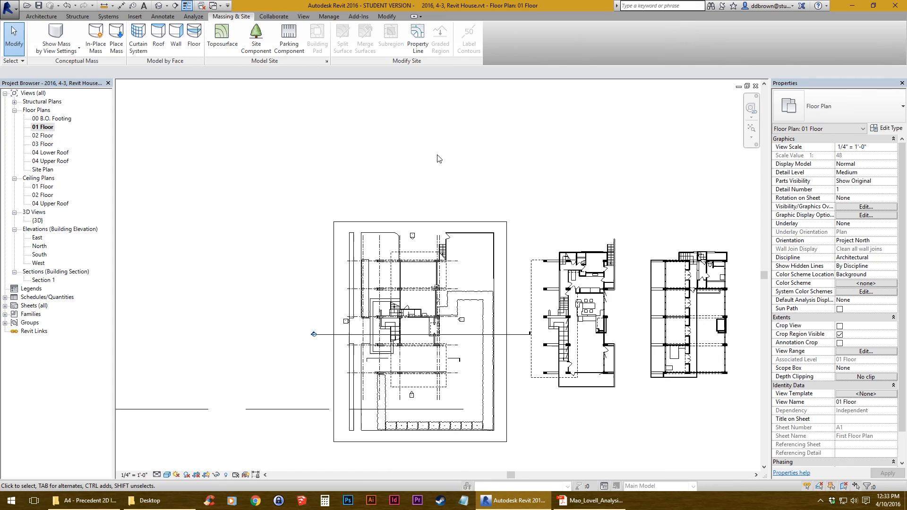
Create a toposurface from four corner points at elevation 0' 0" forming a rectangle around the site plan, and finish it
left_click(222, 37)
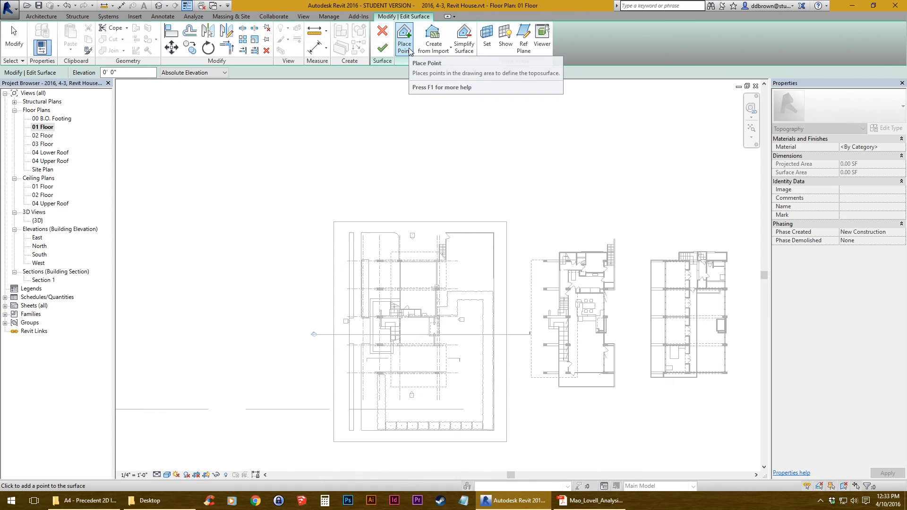
left_click(130, 72)
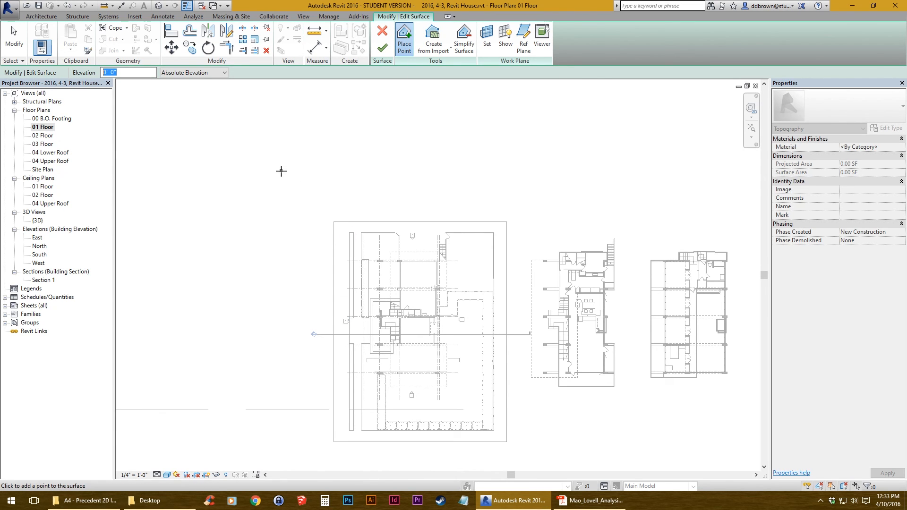
left_click(258, 153)
left_click(567, 154)
scroll(566, 154, "down", 2)
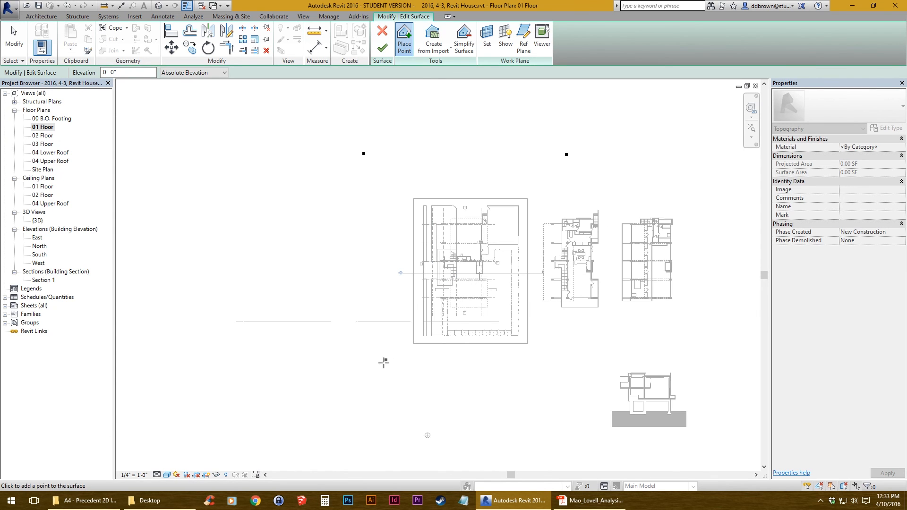
left_click(363, 374)
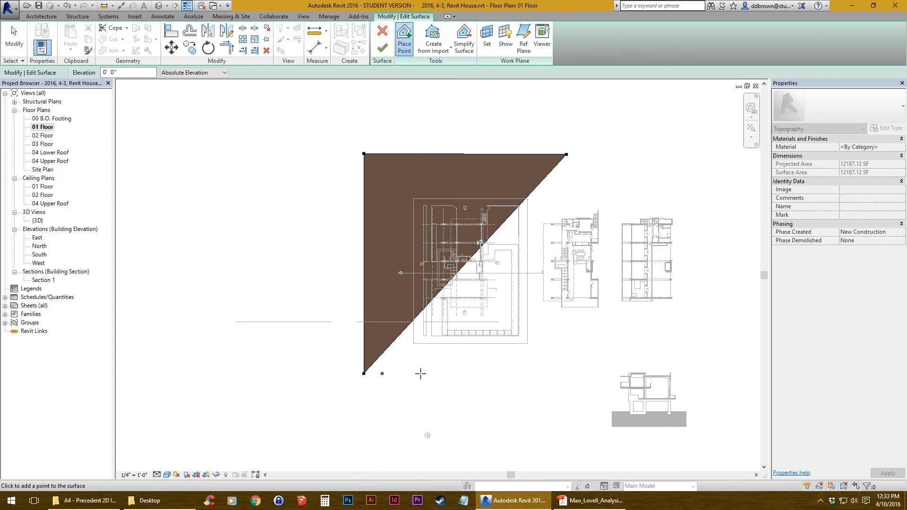
left_click(567, 374)
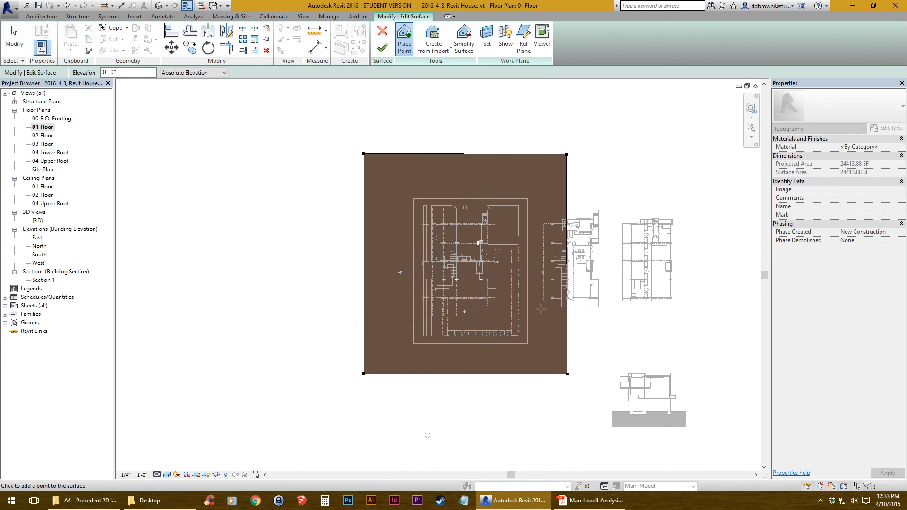
left_click(3, 42)
left_click(382, 47)
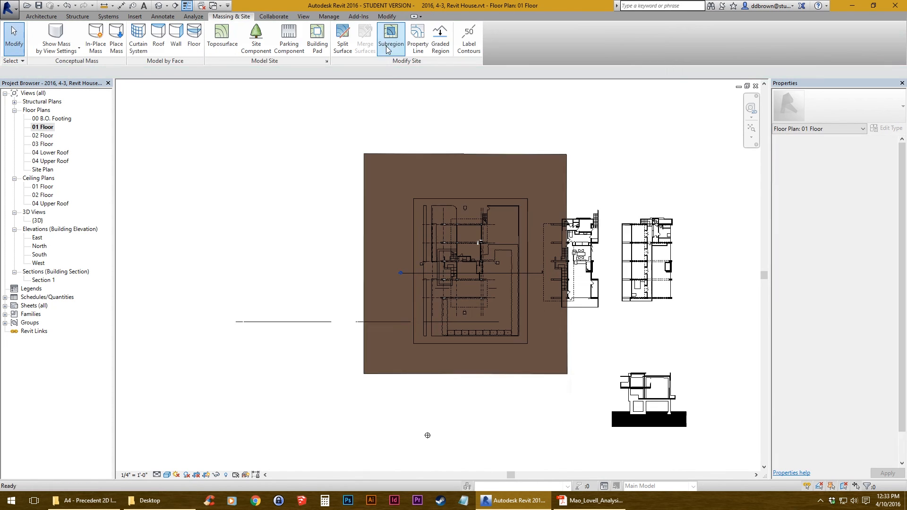
In the default 3D view, assign the Grass material from the AEC Materials library to the toposurface
left_click(159, 7)
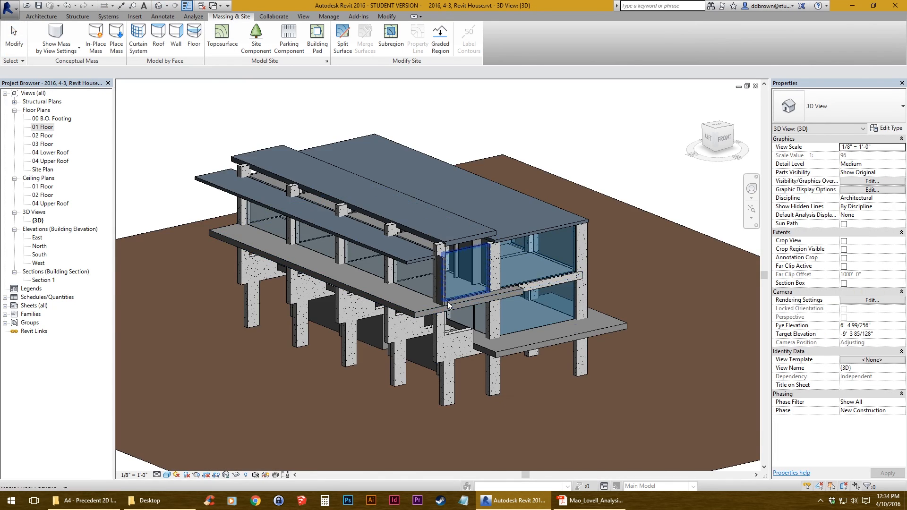
middle_click_drag(447, 301, 480, 271, "shift")
scroll(481, 271, "up", 1)
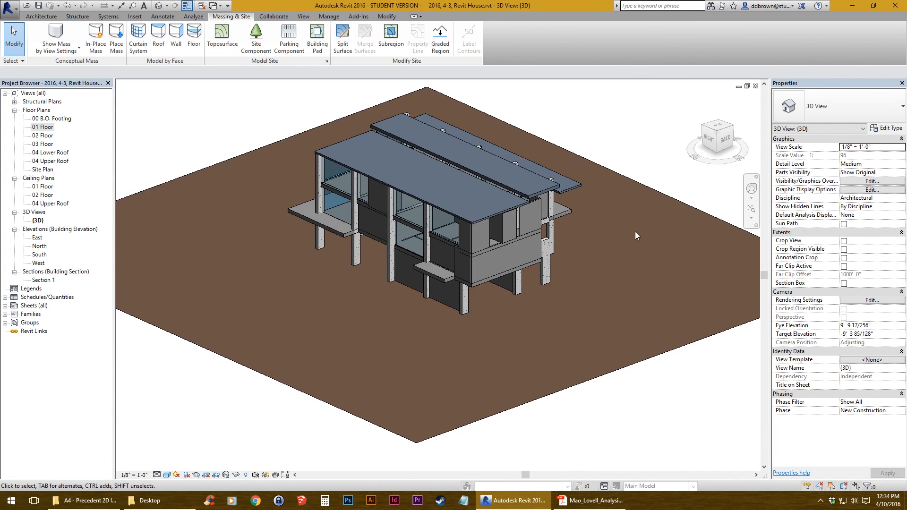
middle_click_drag(635, 231, 552, 236)
left_click(588, 206)
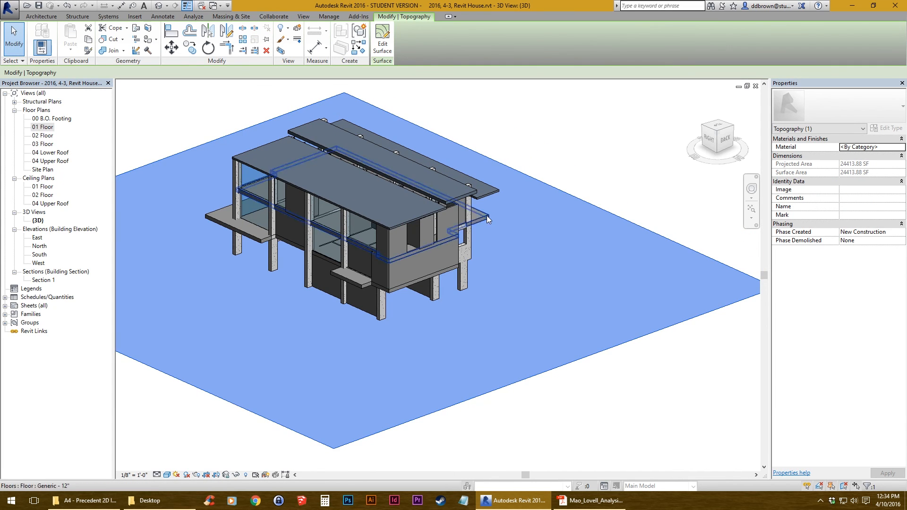
middle_click_drag(413, 249, 426, 267)
scroll(427, 267, "up", 1)
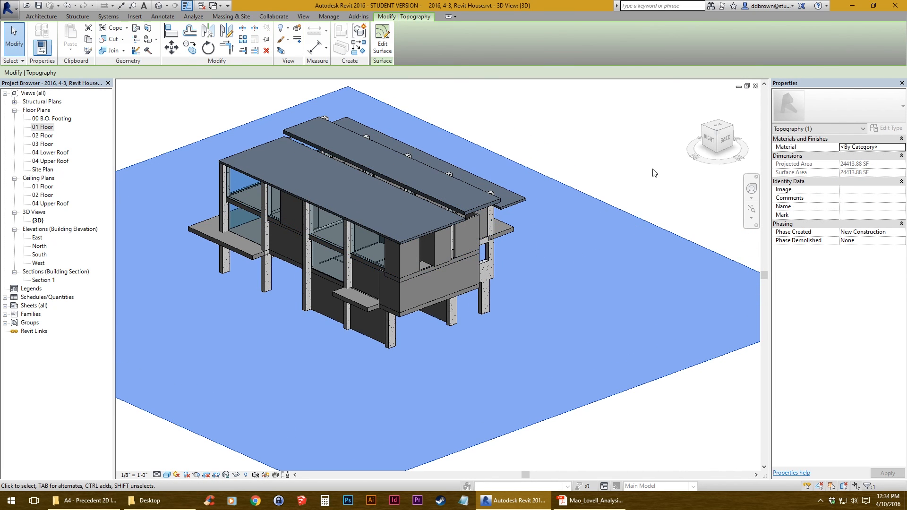
left_click(902, 147)
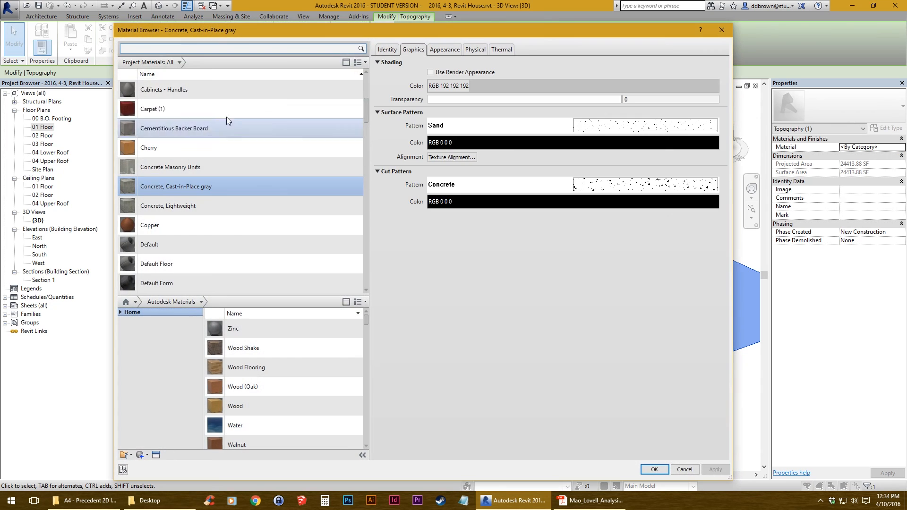
left_click(214, 49)
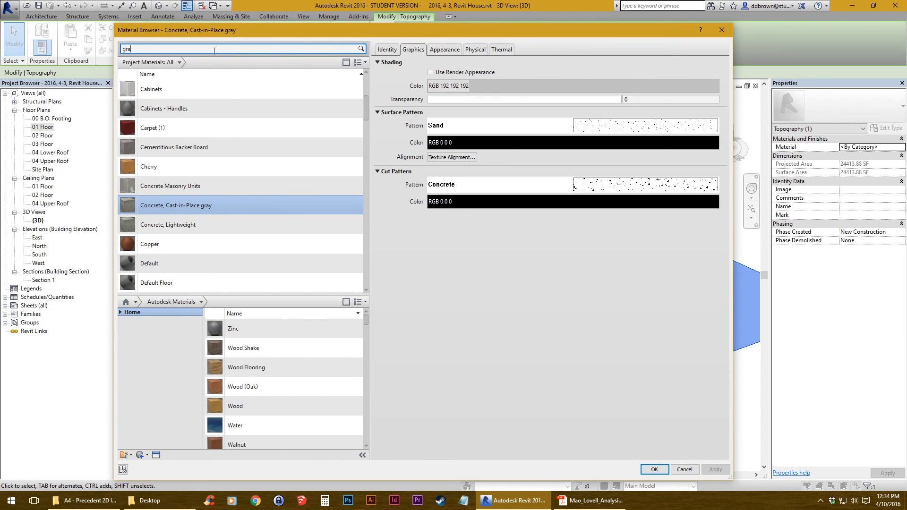
key("Return")
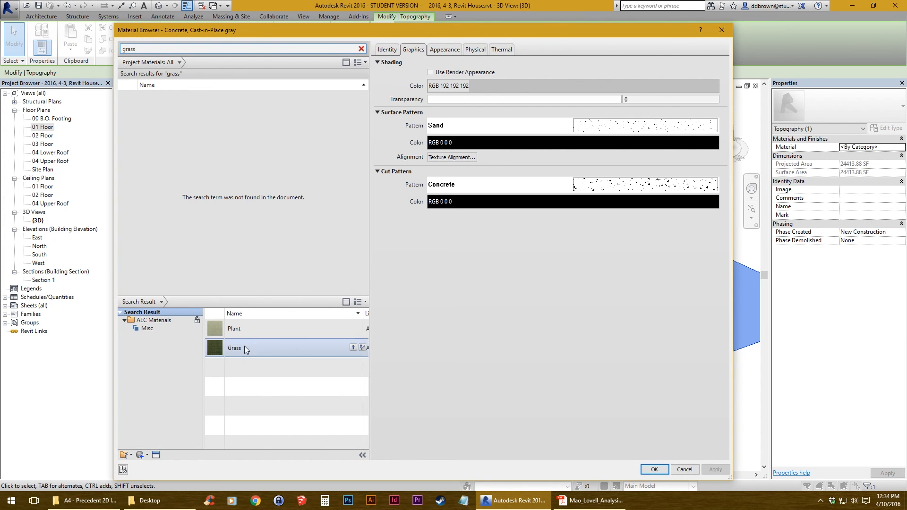
double_click(214, 350)
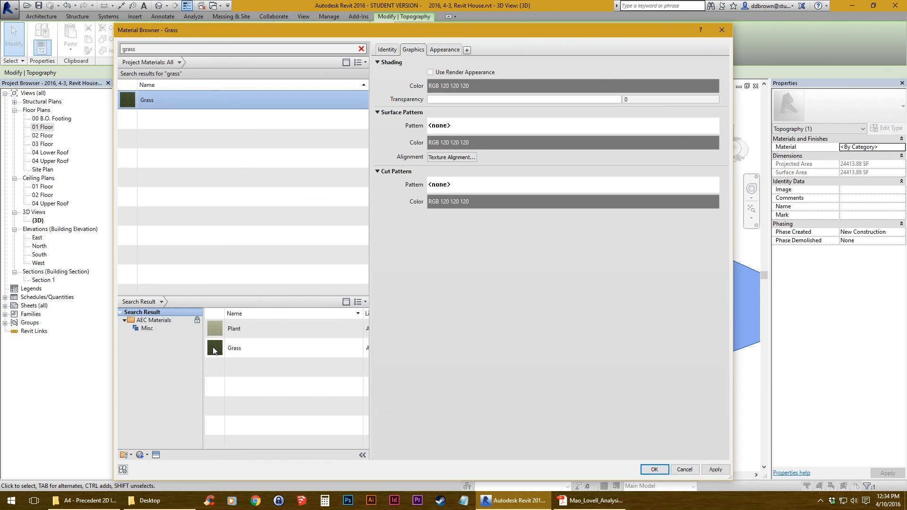
double_click(137, 102)
left_click(547, 152)
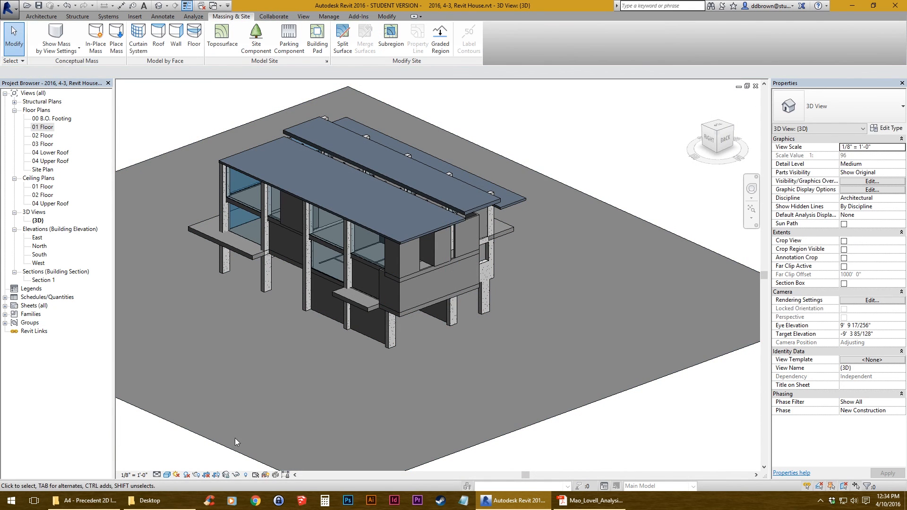
Open the toposurface's Grass material and copy the render appearance color to its shading, leaving Use Render Appearance off
left_click(620, 212)
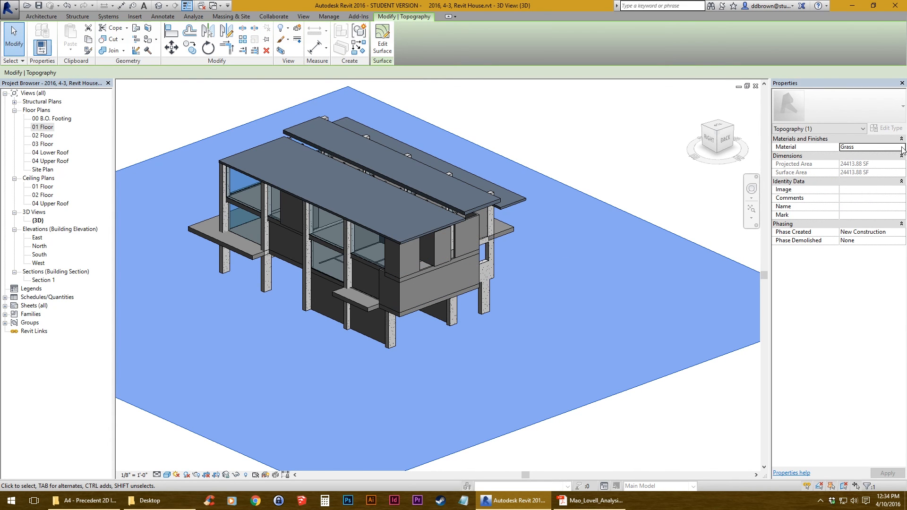
left_click(902, 149)
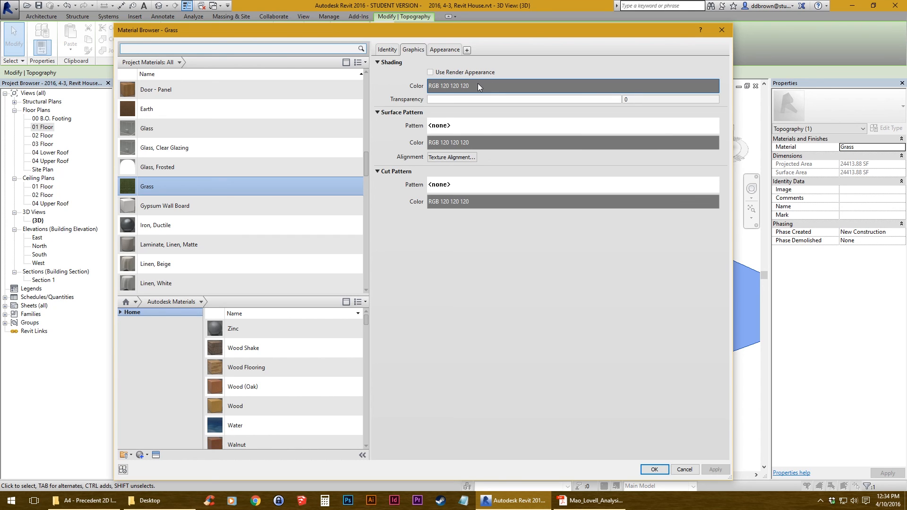
left_click(458, 74)
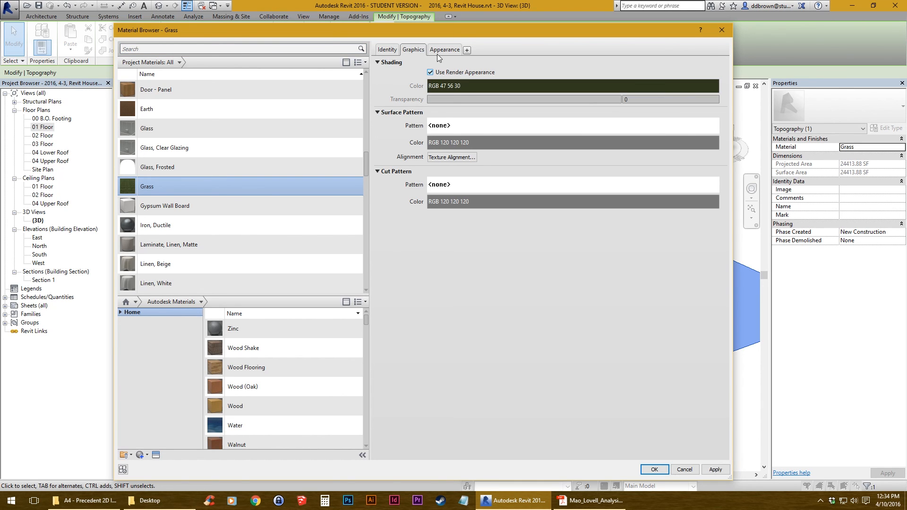
left_click(437, 49)
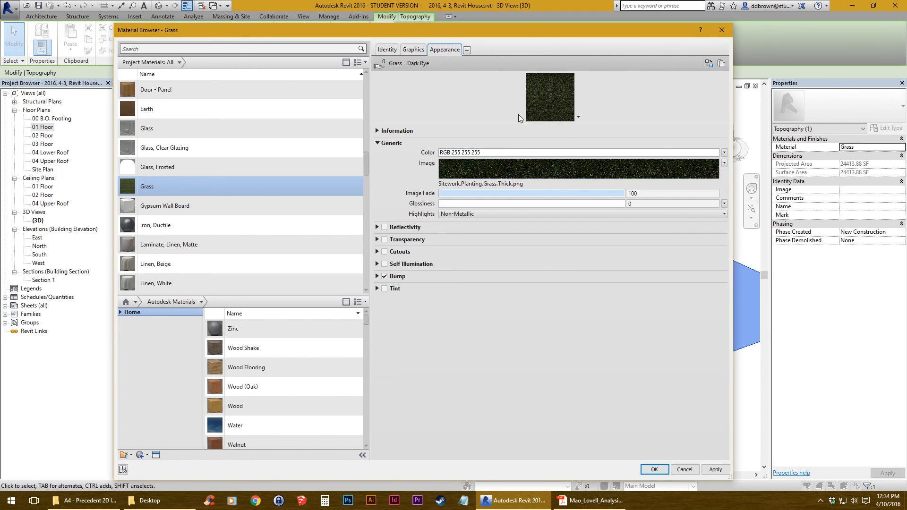
left_click(407, 49)
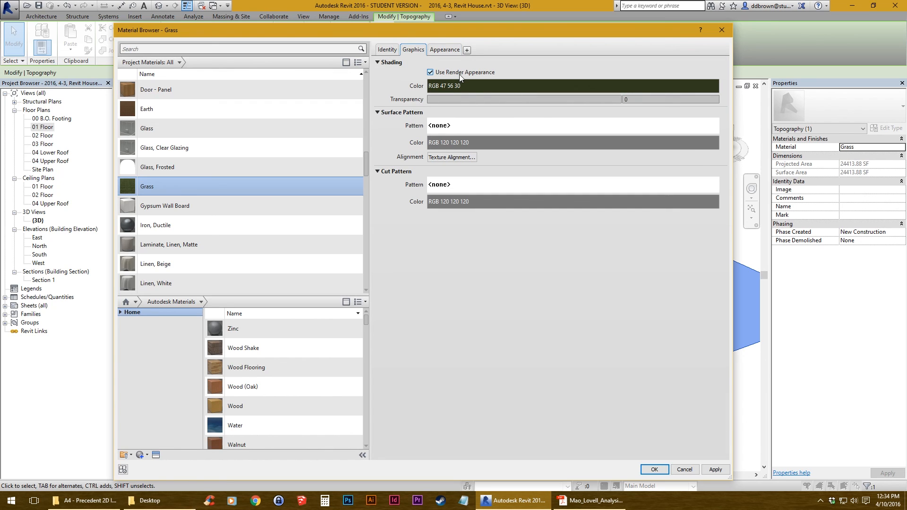
left_click(459, 74)
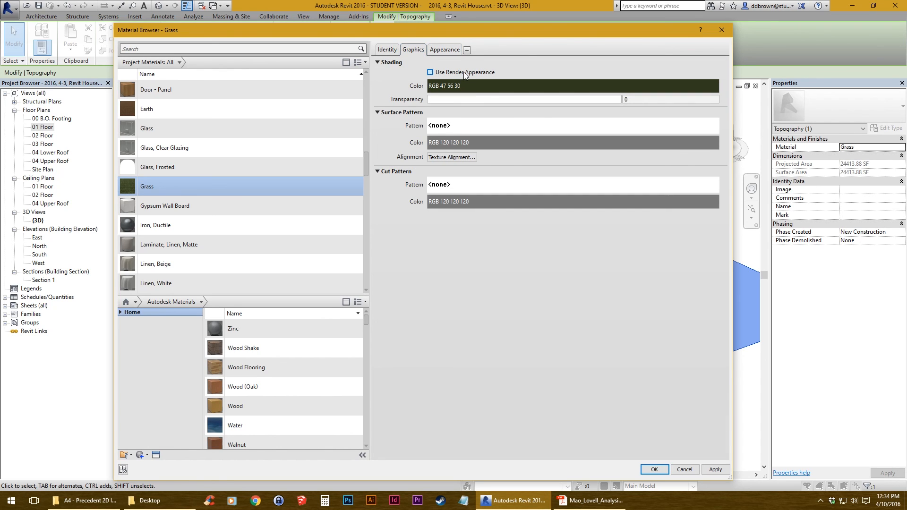
Lighten the Grass material's shading color to RGB 192-207-165 and apply it to the toposurface
left_click(474, 88)
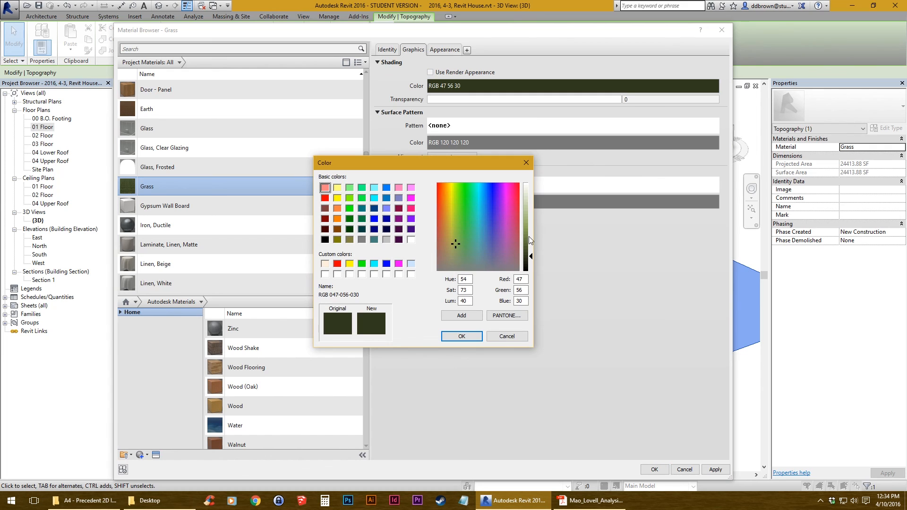
left_click_drag(530, 239, 530, 209)
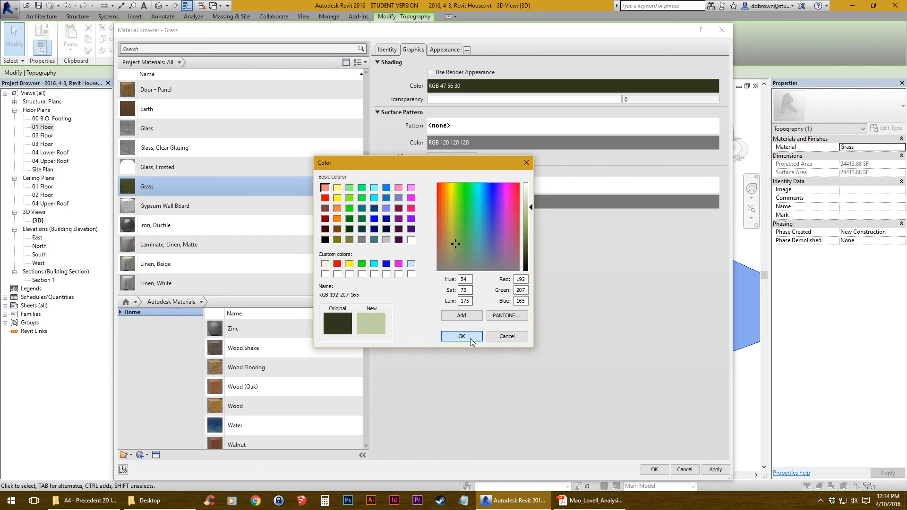
left_click(461, 336)
left_click(654, 469)
key("Escape")
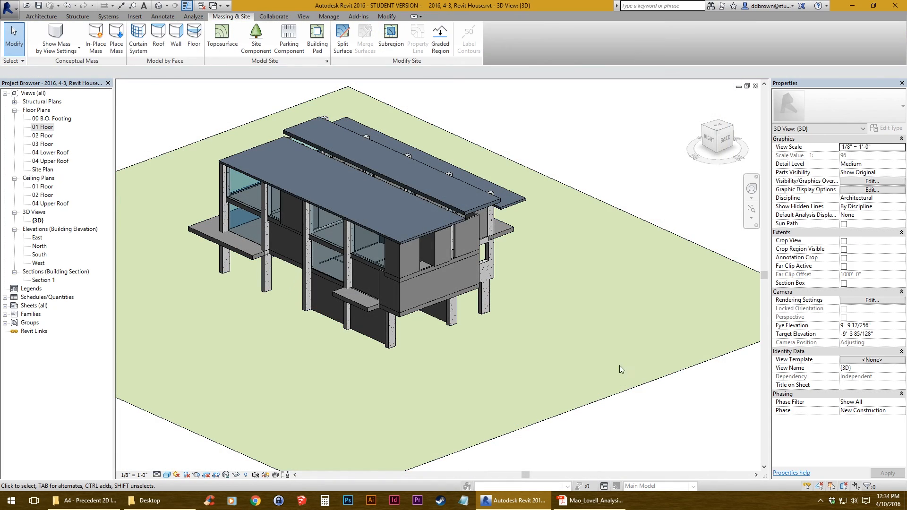
Turn on the section box for the 3D view and pull its front face in toward the house
middle_click_drag(554, 275, 445, 293, "shift")
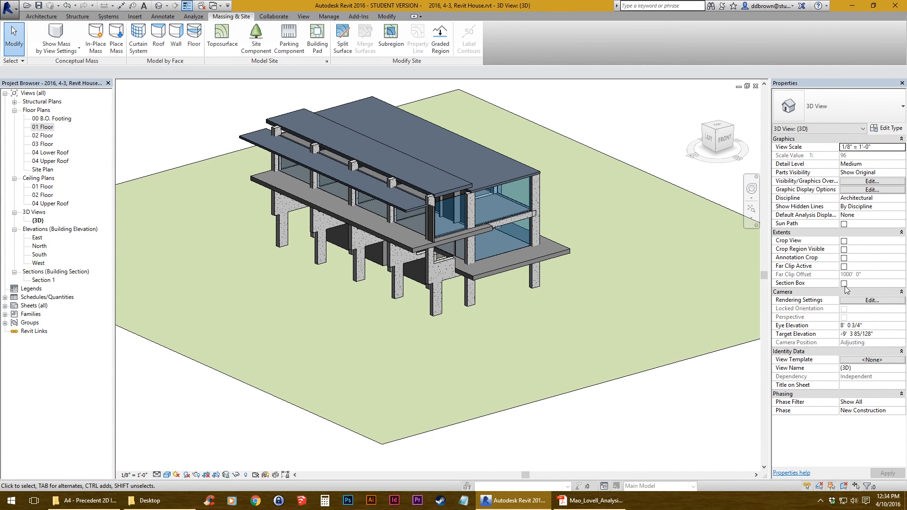
left_click(843, 284)
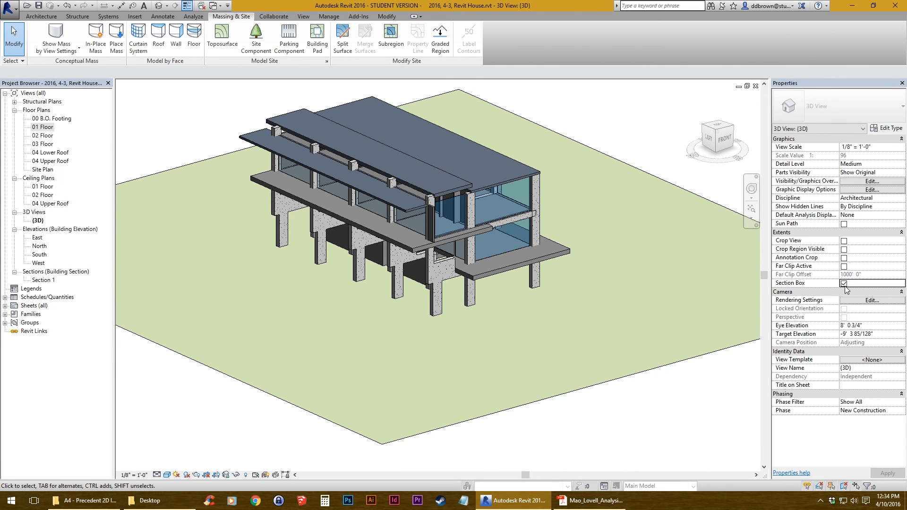
left_click(524, 293)
middle_click_drag(519, 287, 495, 302)
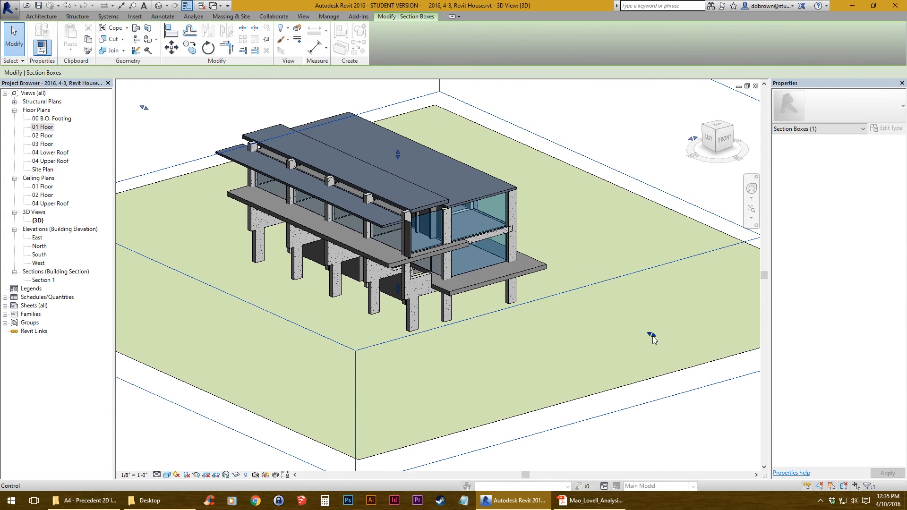
left_click_drag(651, 335, 557, 295)
Pull in the section box's other sides, moving the back face inward until it cuts through the house
middle_click_drag(606, 271, 475, 237, "shift")
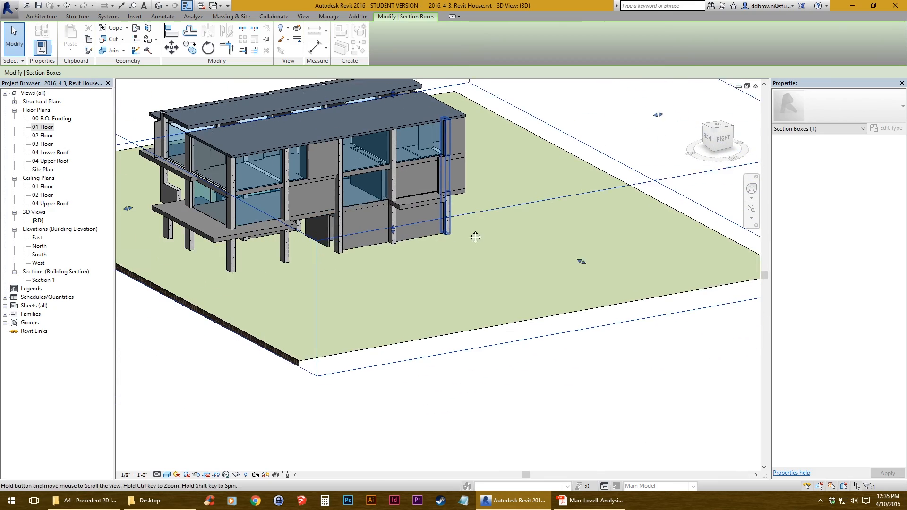
middle_click_drag(551, 216, 352, 253, "shift")
left_click_drag(616, 263, 533, 237)
scroll(312, 227, "up", 1)
middle_click_drag(311, 228, 318, 264)
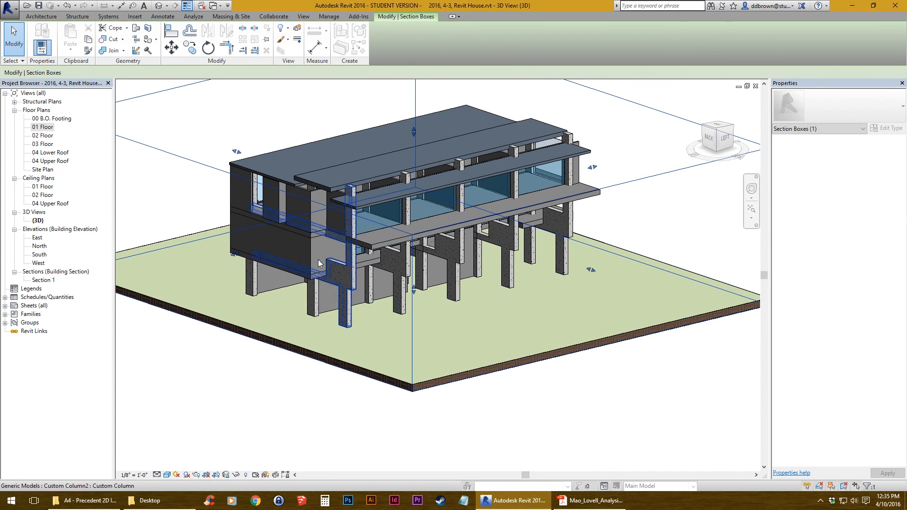
left_click_drag(235, 254, 363, 223)
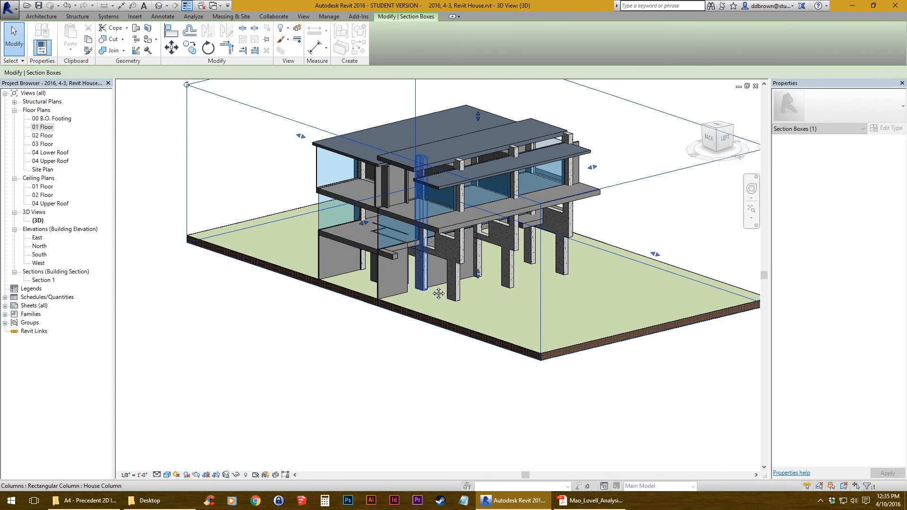
Examine the floors, walls and ground edge exposed by the section cut at the back of the house
middle_click_drag(438, 293, 562, 222, "shift")
scroll(562, 222, "up", 2)
left_click(471, 208)
middle_click_drag(473, 209, 425, 288, "shift")
scroll(415, 241, "down", 3)
scroll(426, 289, "down", 1)
key("ctrl+z")
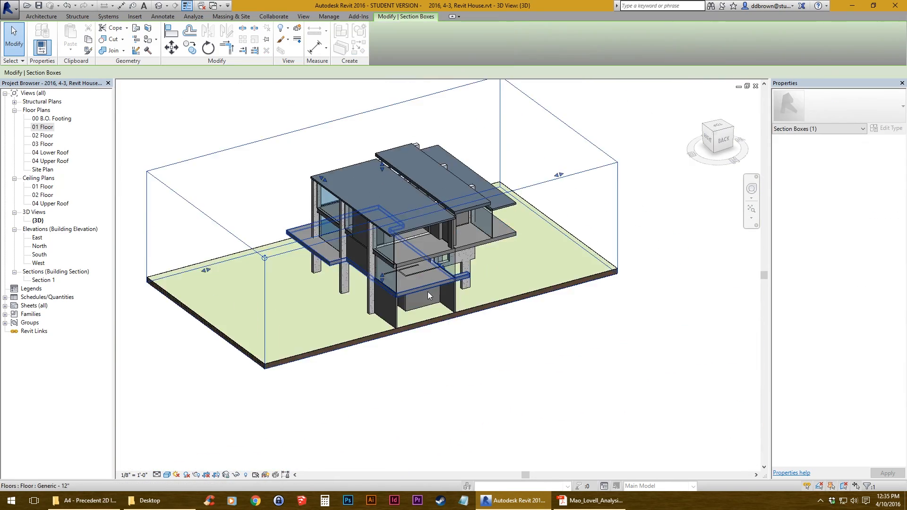
scroll(427, 291, "up", 3)
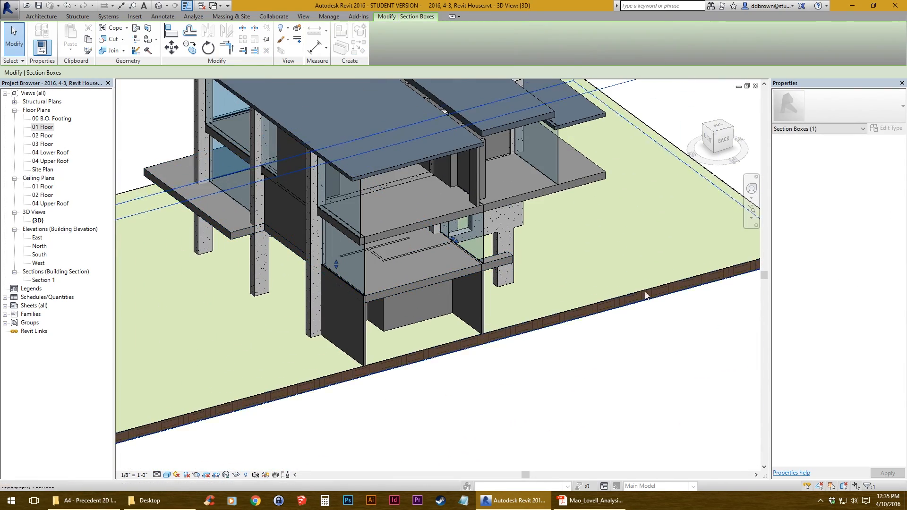
scroll(449, 337, "down", 3)
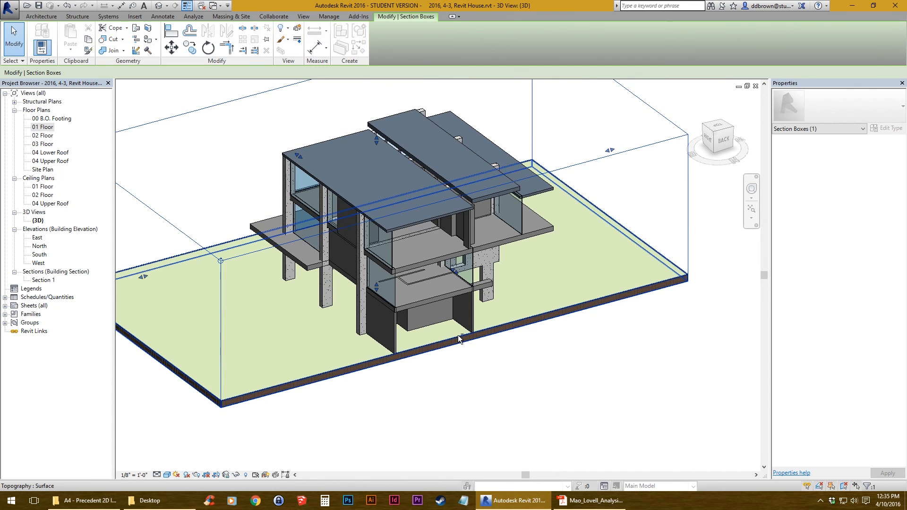
Lower the section box's bottom face to show a thicker layer of earth, and inspect the site from below
middle_click_drag(458, 339, 376, 296, "shift")
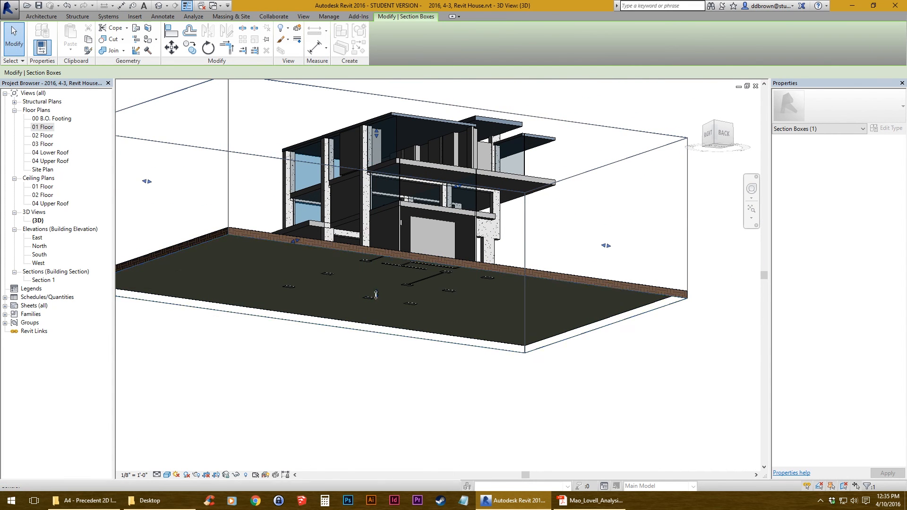
left_click_drag(375, 294, 380, 370)
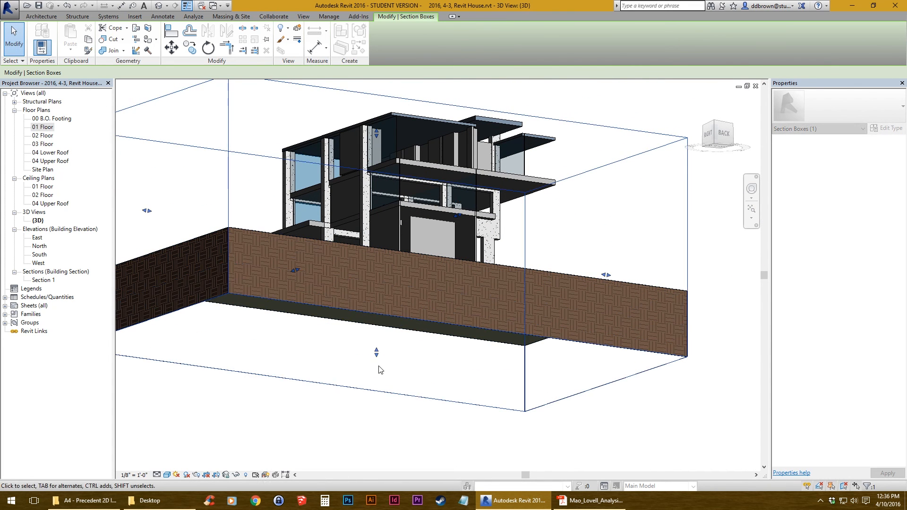
middle_click_drag(377, 368, 362, 288, "shift")
left_click(524, 387)
middle_click_drag(460, 298, 203, 264, "shift")
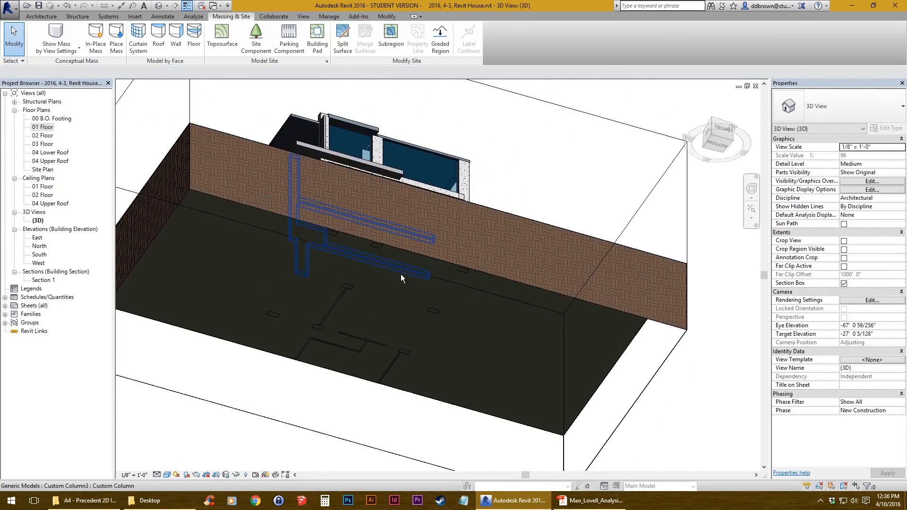
middle_click_drag(401, 277, 597, 348, "shift")
Move the section box's back face outward away from the house and view the model from the front
left_click(487, 226)
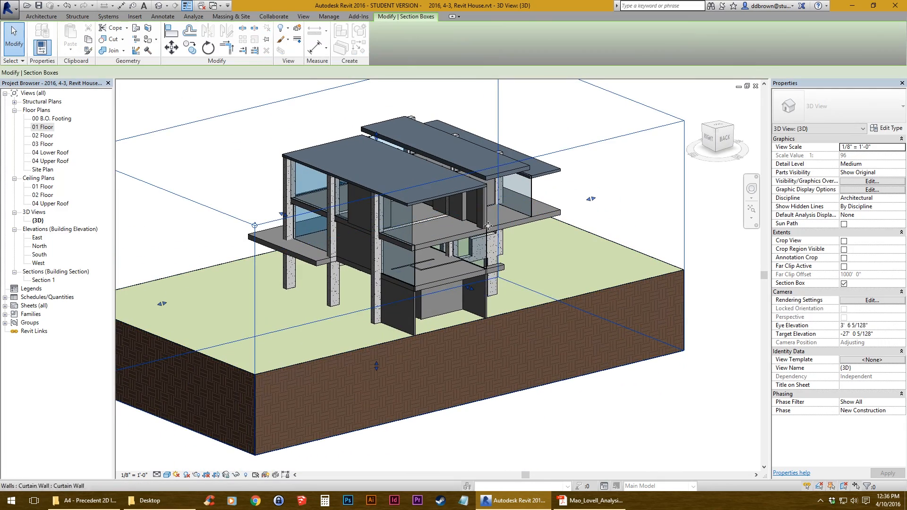
left_click_drag(470, 288, 527, 304)
middle_click_drag(528, 305, 445, 276, "shift")
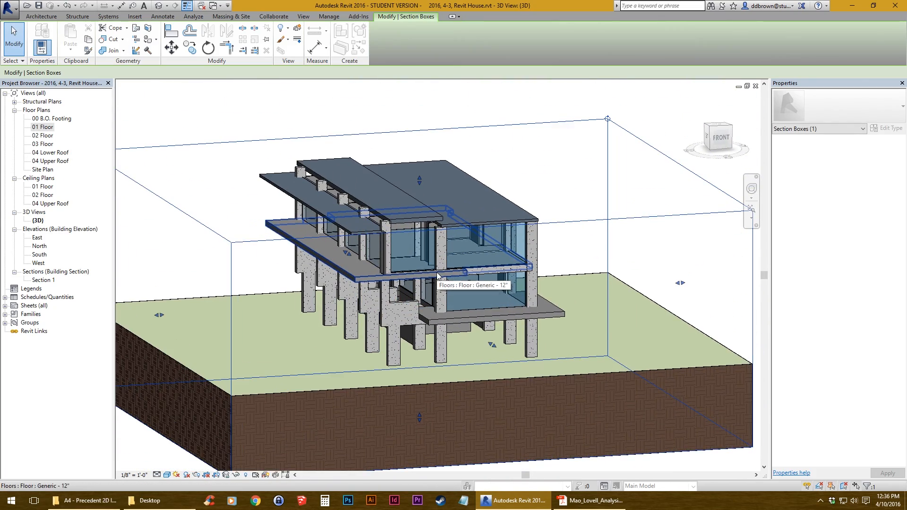